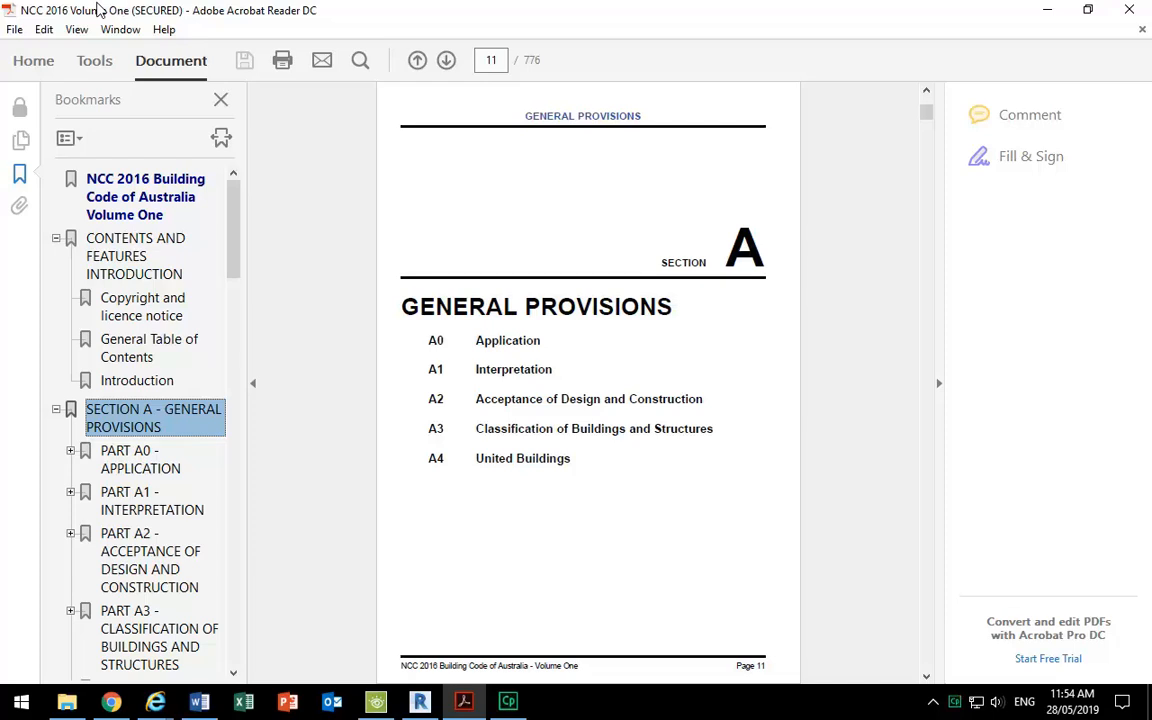
View the NCC 2016 folder's PDF files in File Explorer, and return to the Volume One PDF.
{"action": "left_click", "coordinate": [67, 702]}
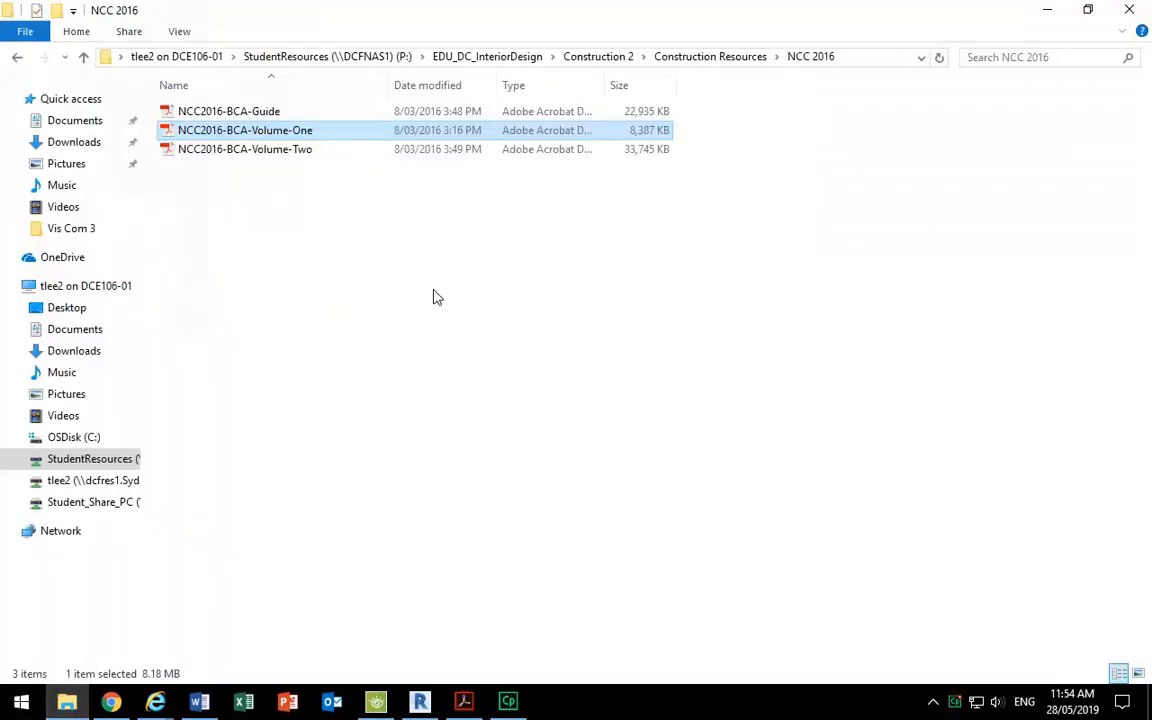
{"action": "left_click", "coordinate": [200, 138]}
{"action": "left_click", "coordinate": [1047, 9]}
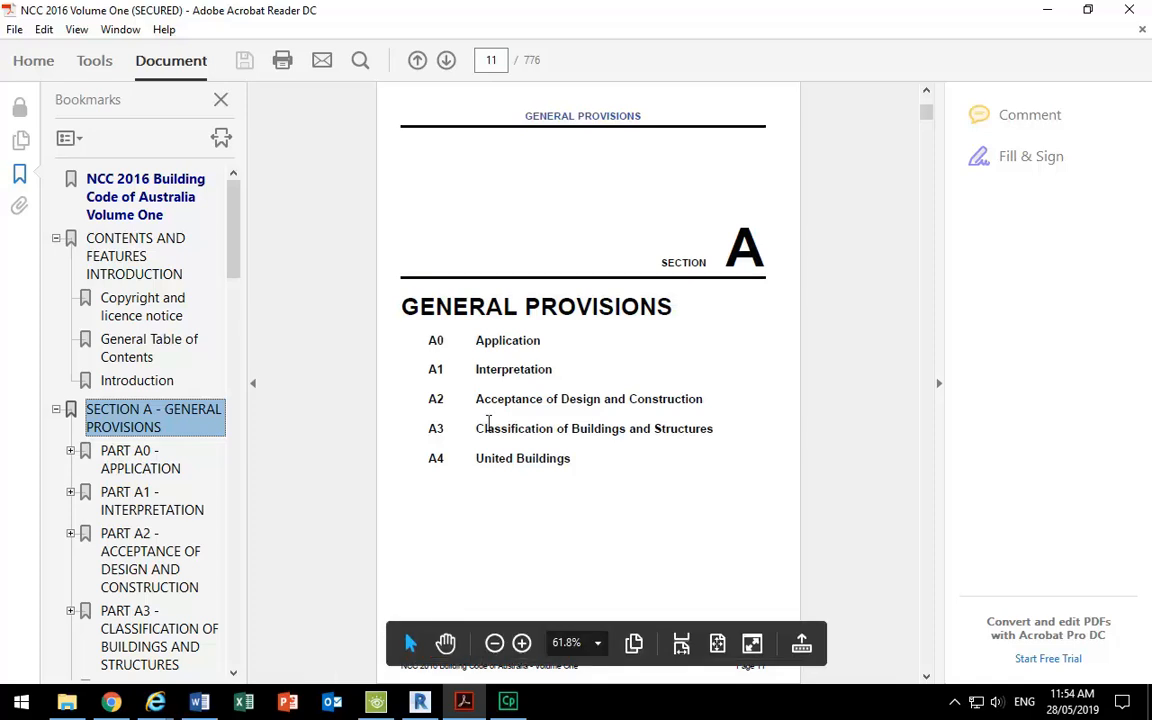
Examine the page 11 footer, highlighting "NCC" and "Building Code of Australia", and glance over the bookmark list.
{"action": "scroll", "coordinate": [488, 421], "scroll_direction": "down", "scroll_amount": 3}
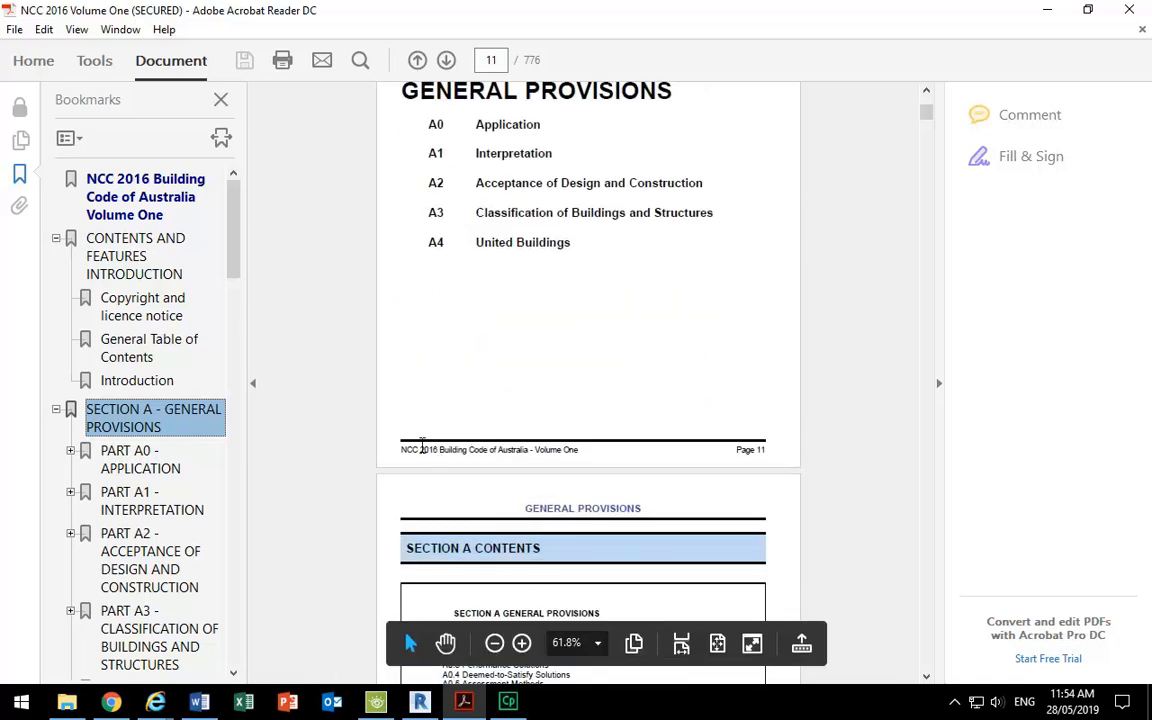
{"action": "left_click_drag", "start_coordinate": [401, 448], "coordinate": [421, 449]}
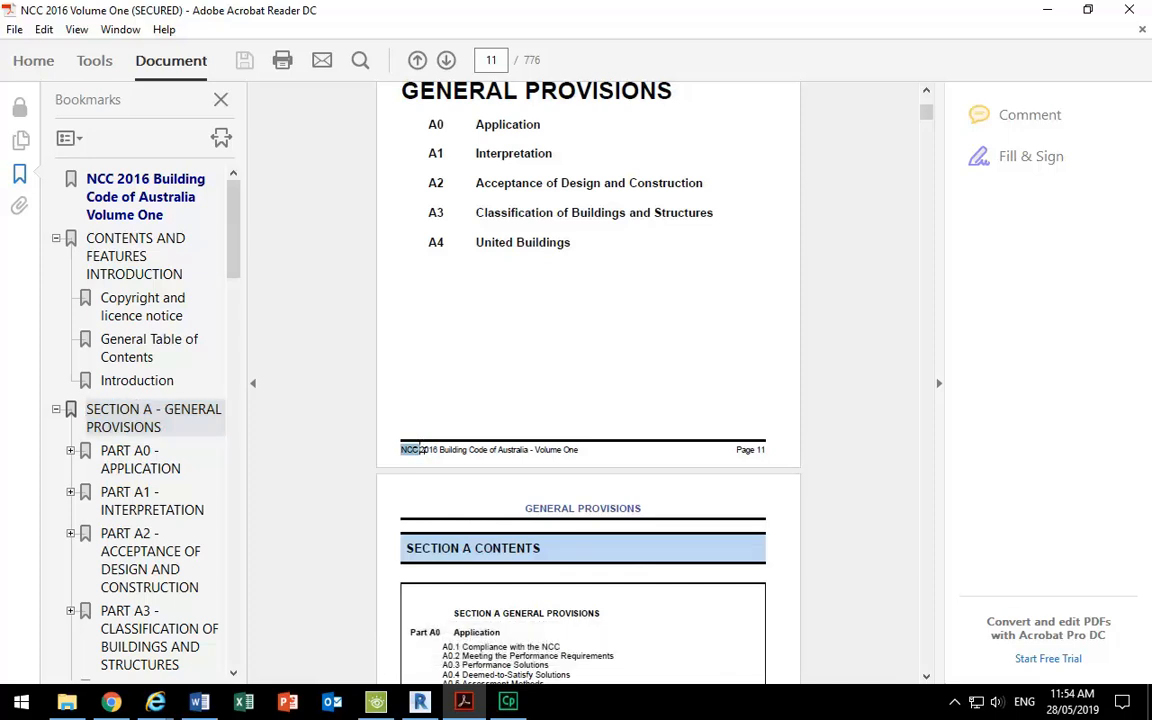
{"action": "left_click", "coordinate": [447, 450]}
{"action": "left_click_drag", "start_coordinate": [447, 451], "coordinate": [518, 455]}
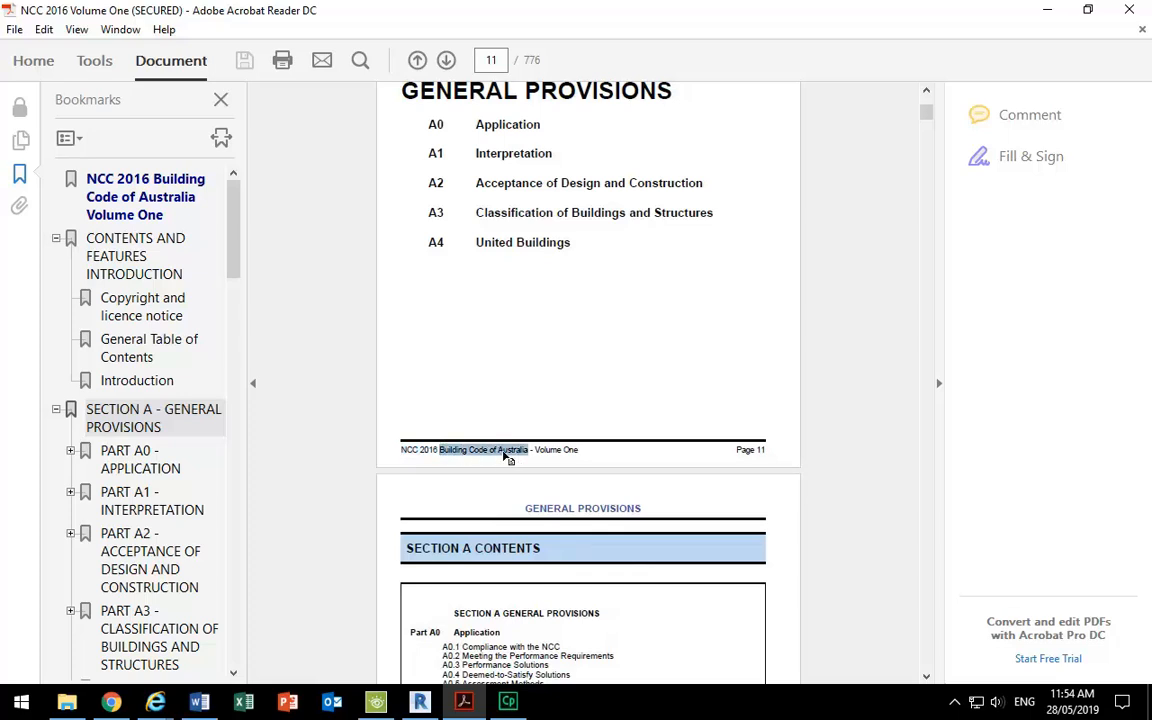
{"action": "left_click", "coordinate": [401, 450]}
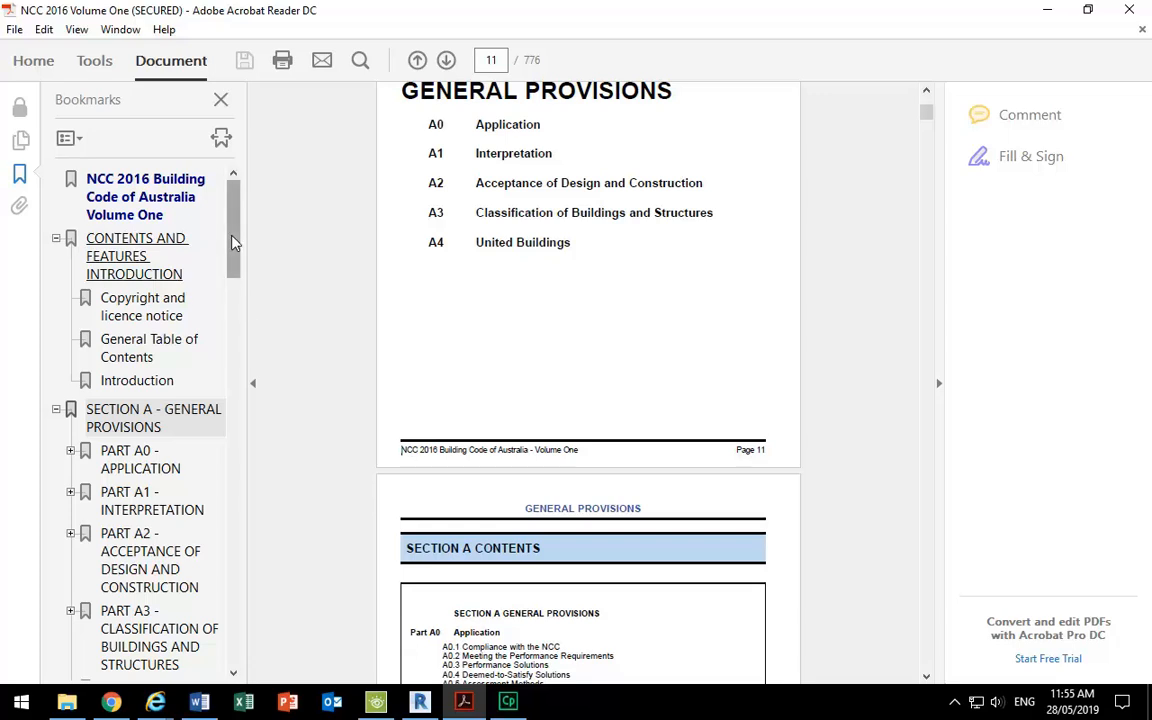
{"action": "mouse_move", "coordinate": [232, 243]}
{"action": "left_mouse_down"}
{"action": "mouse_move", "coordinate": [239, 283]}
{"action": "mouse_move", "coordinate": [238, 247]}
{"action": "left_mouse_up"}
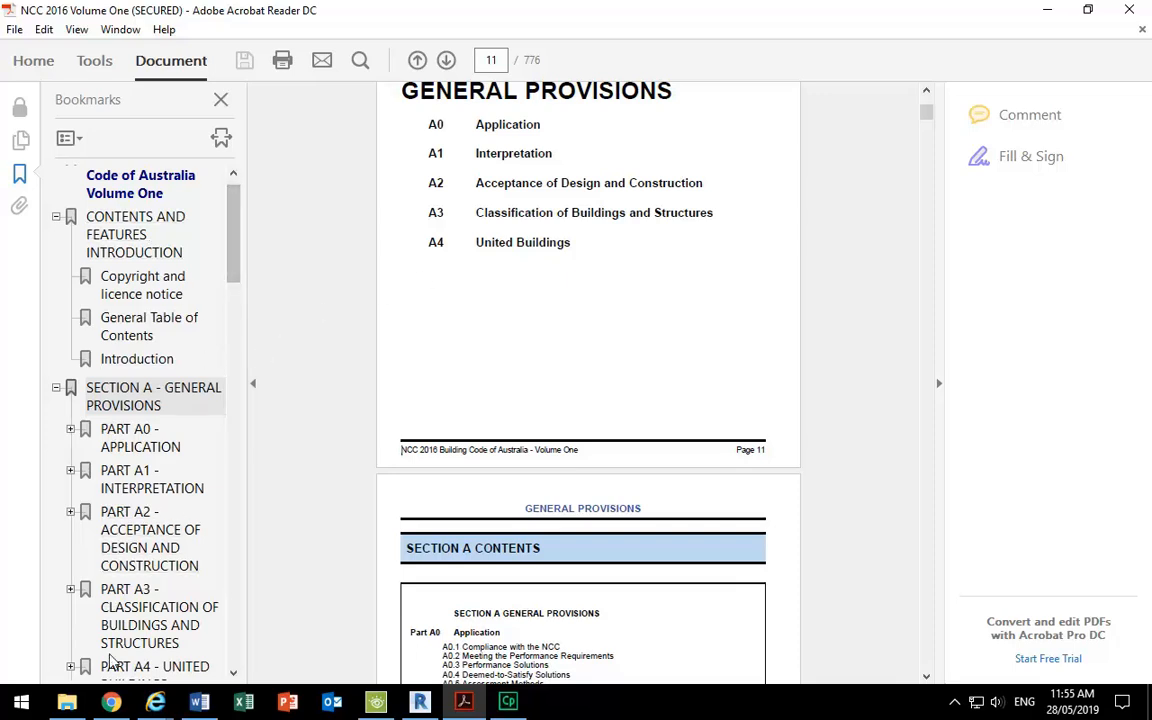
Switch to File Explorer and open NCC2016-BCA-Volume-One from the NCC 2016 folder.
{"action": "left_click", "coordinate": [67, 702]}
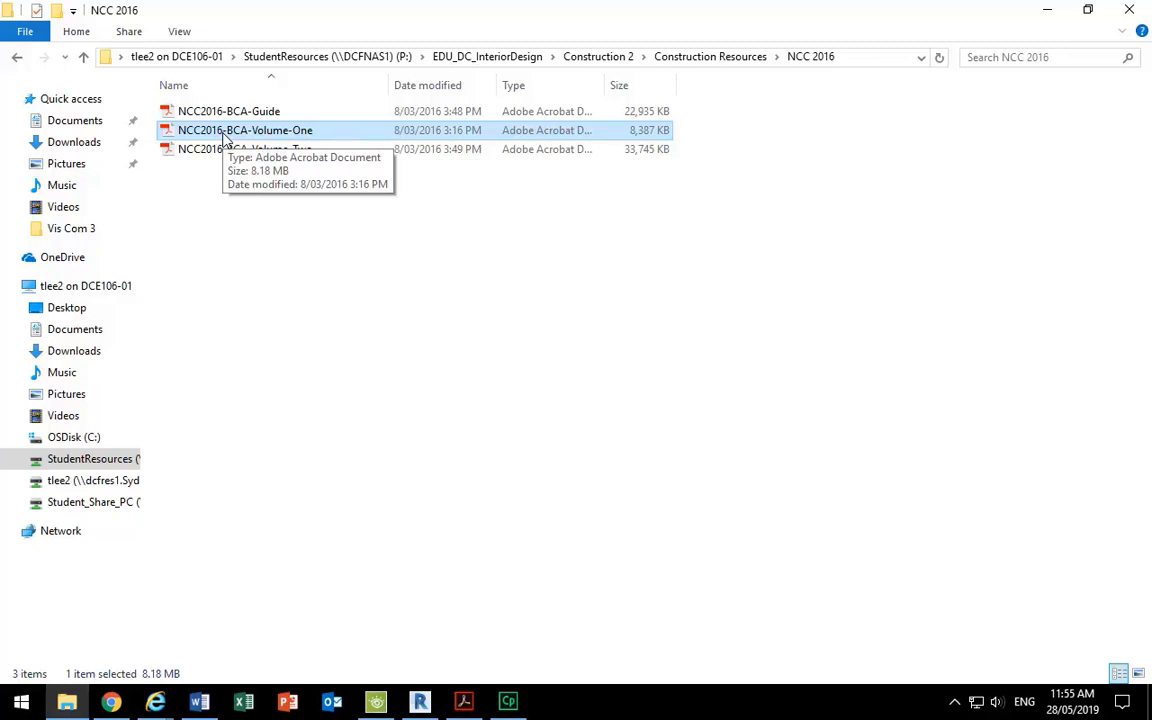
{"action": "left_click", "coordinate": [235, 151]}
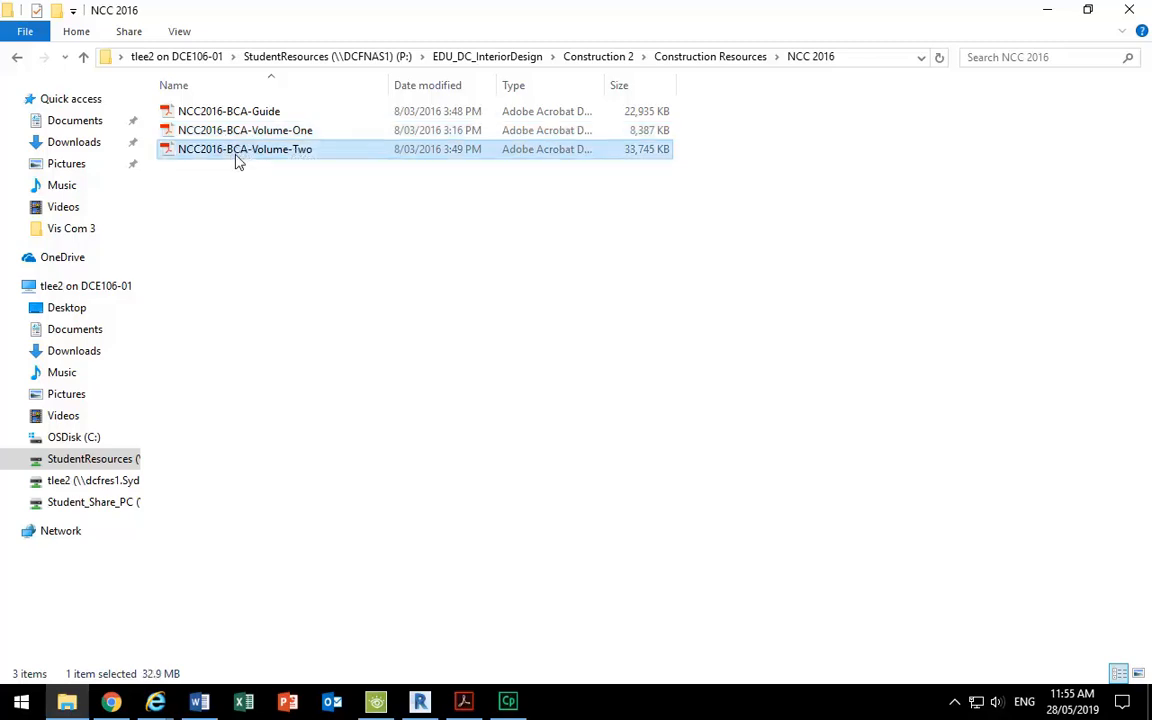
{"action": "left_click", "coordinate": [245, 133]}
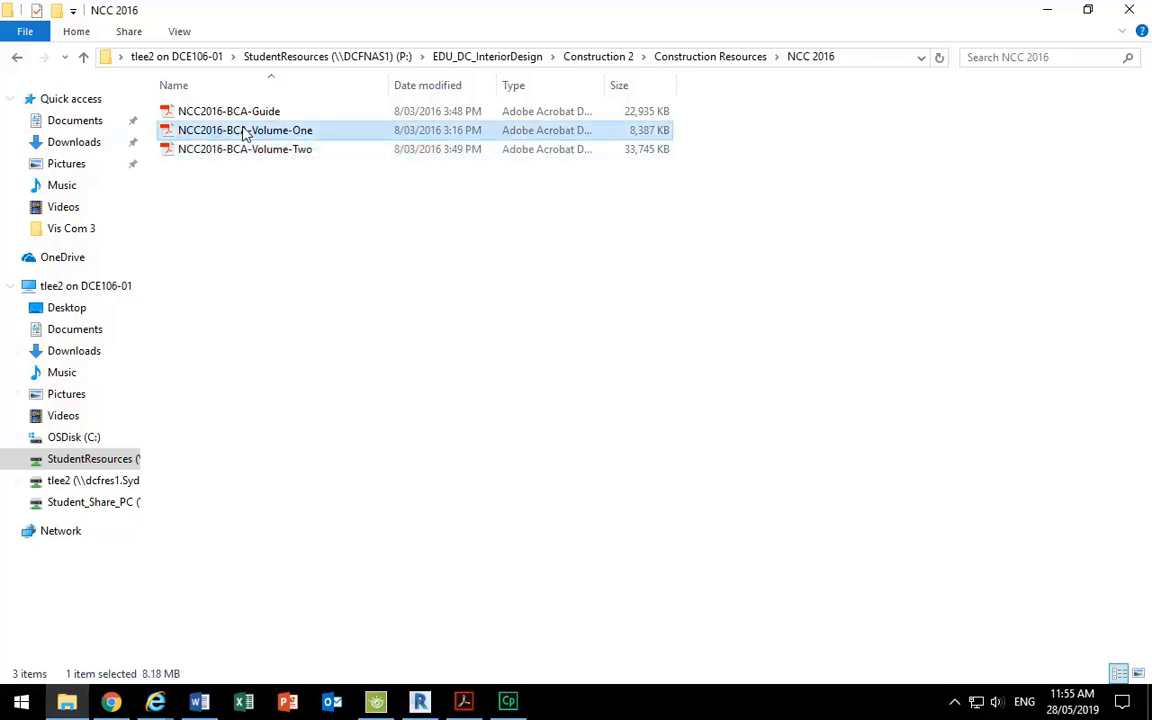
{"action": "double_click", "coordinate": [245, 130]}
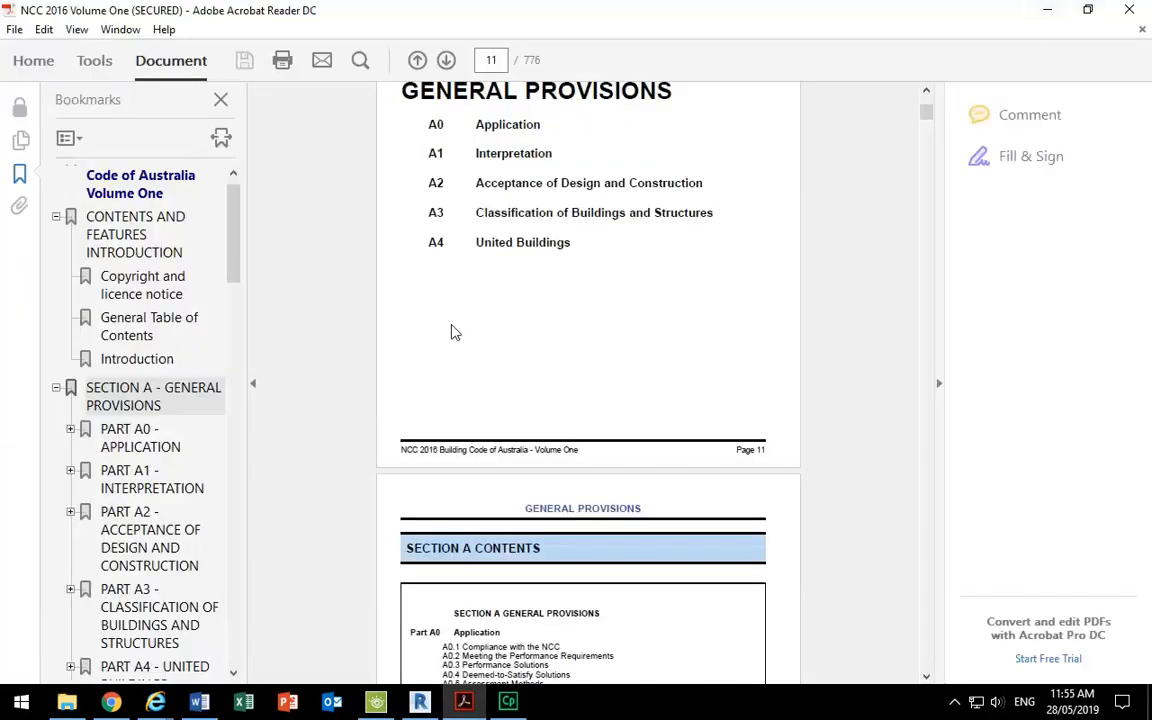
Go to the bookmarked Part A3 - Classification of Buildings and Structures and enlarge the page for reading.
{"action": "left_click_drag", "start_coordinate": [234, 224], "coordinate": [240, 266]}
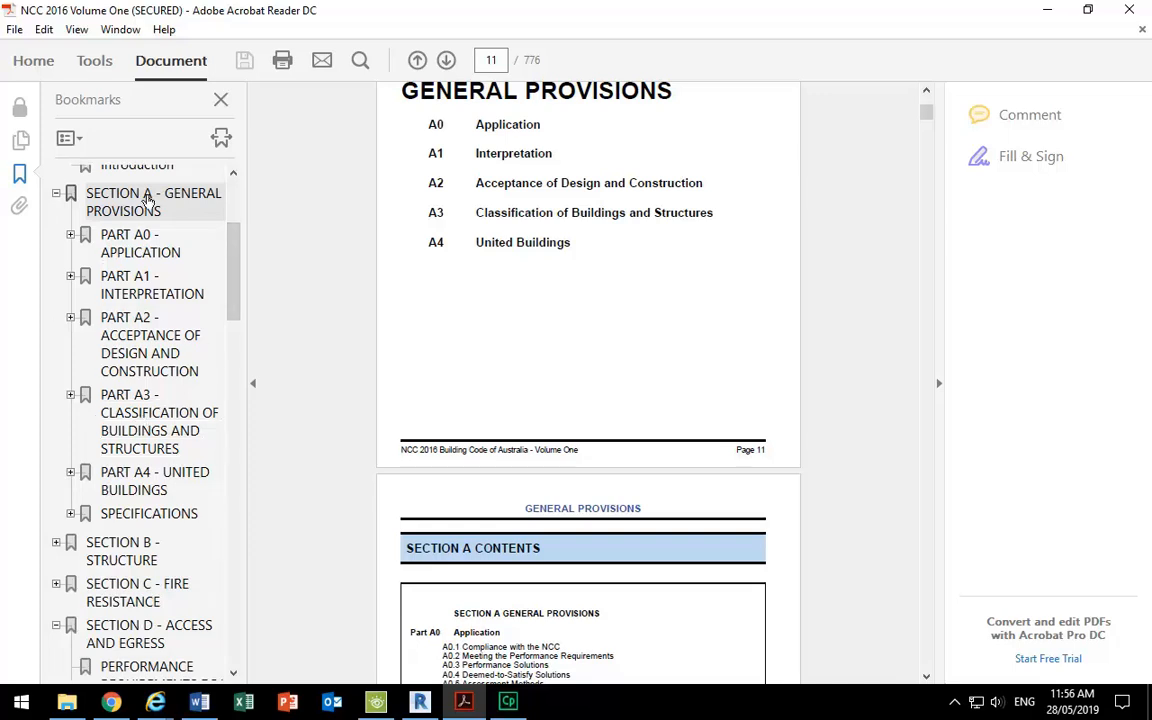
{"action": "left_click", "coordinate": [121, 442]}
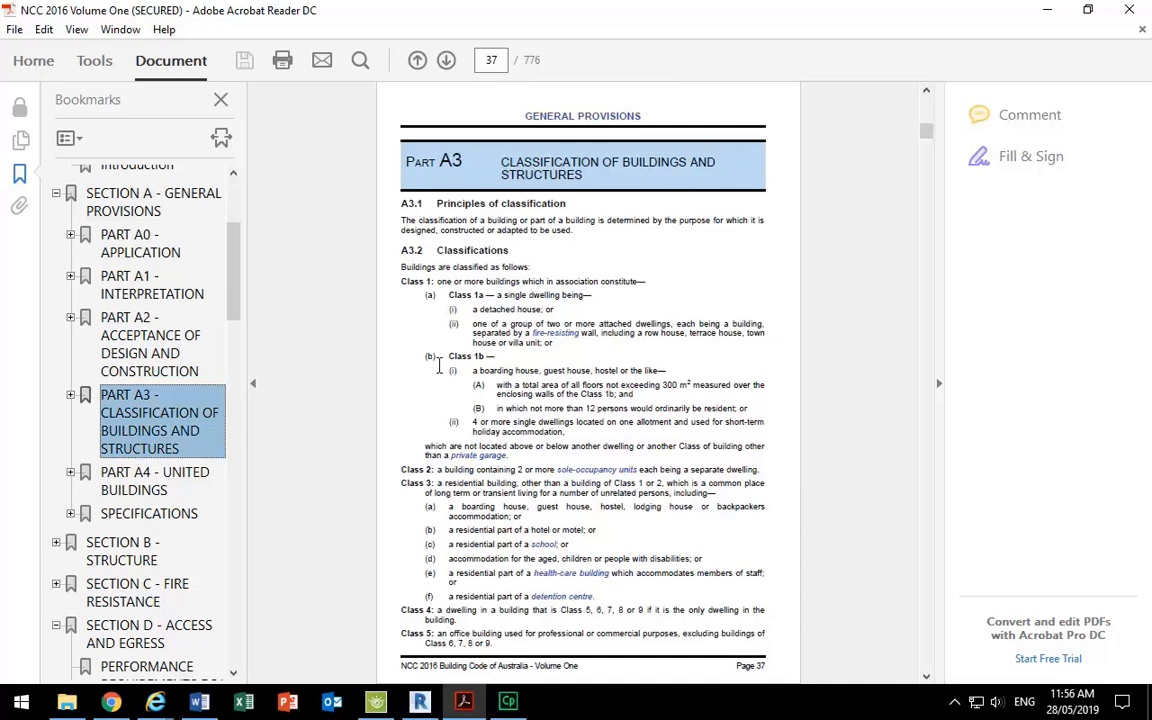
{"action": "scroll", "coordinate": [535, 357], "scroll_direction": "up", "scroll_amount": 1, "text": "ctrl"}
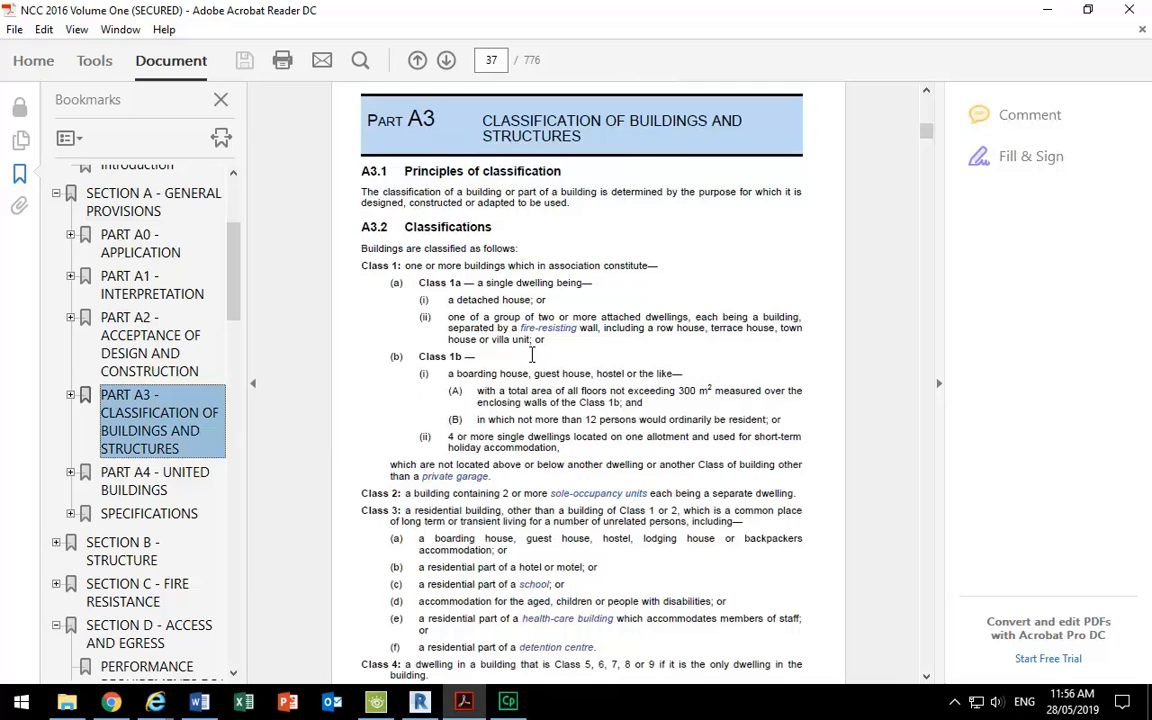
Read through the building class definitions in A3.2 Classifications, looking closely at Class 6 to Class 9.
{"action": "scroll", "coordinate": [532, 355], "scroll_direction": "down", "scroll_amount": 3}
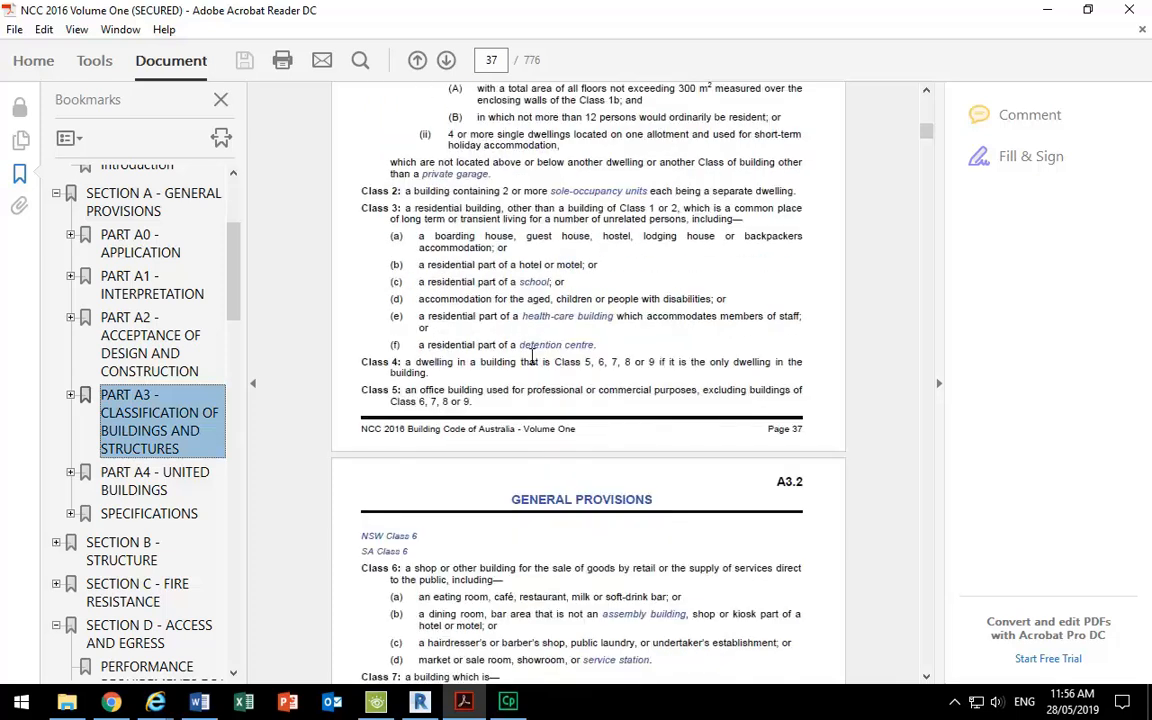
{"action": "scroll", "coordinate": [532, 355], "scroll_direction": "down", "scroll_amount": 3}
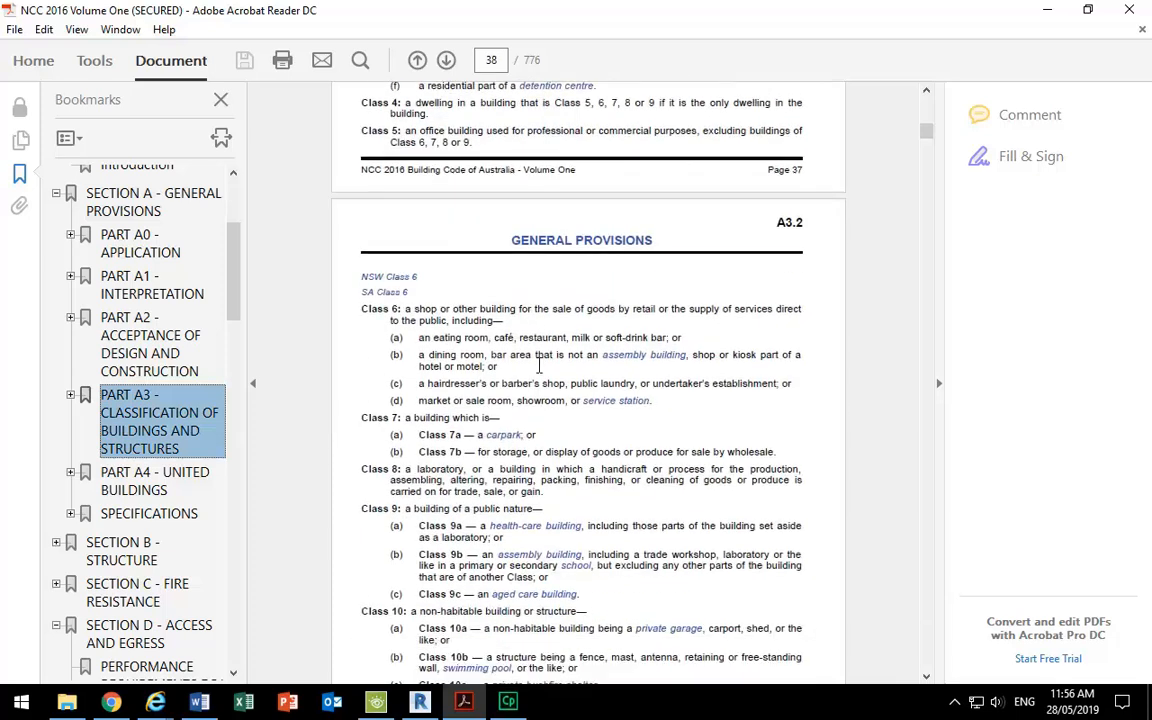
{"action": "scroll", "coordinate": [388, 380], "scroll_direction": "down", "scroll_amount": 2}
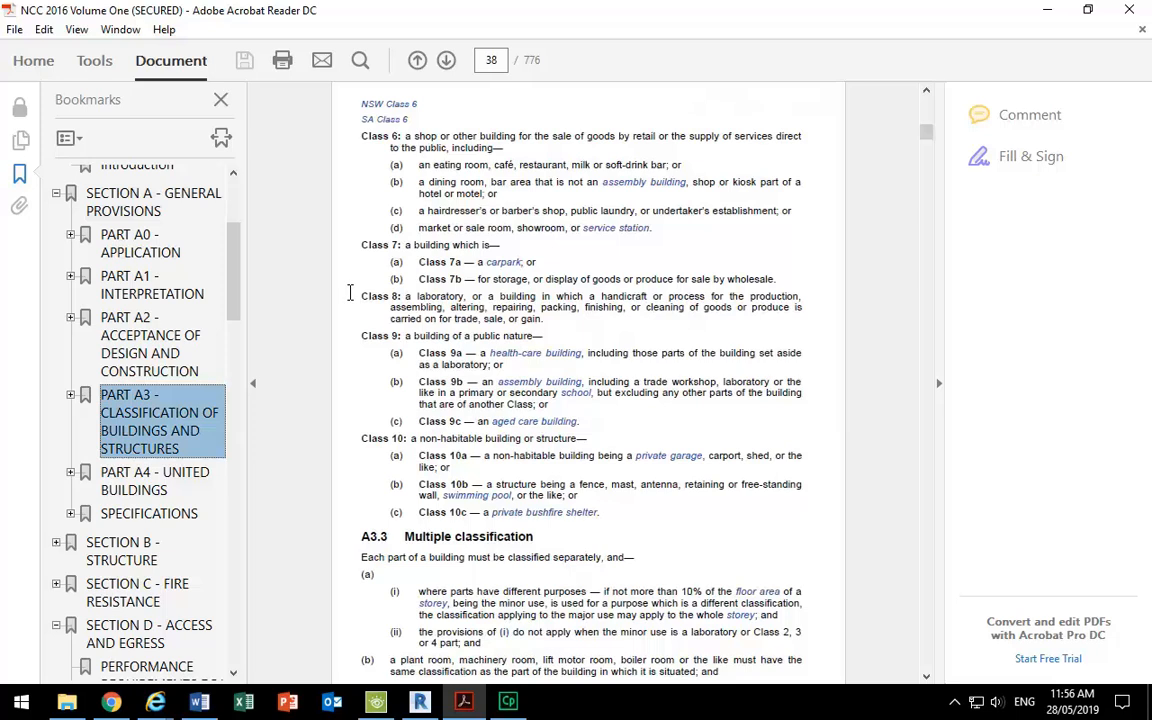
{"action": "scroll", "coordinate": [470, 406], "scroll_direction": "down", "scroll_amount": 1}
{"action": "scroll", "coordinate": [470, 406], "scroll_direction": "up", "scroll_amount": 2, "text": "ctrl"}
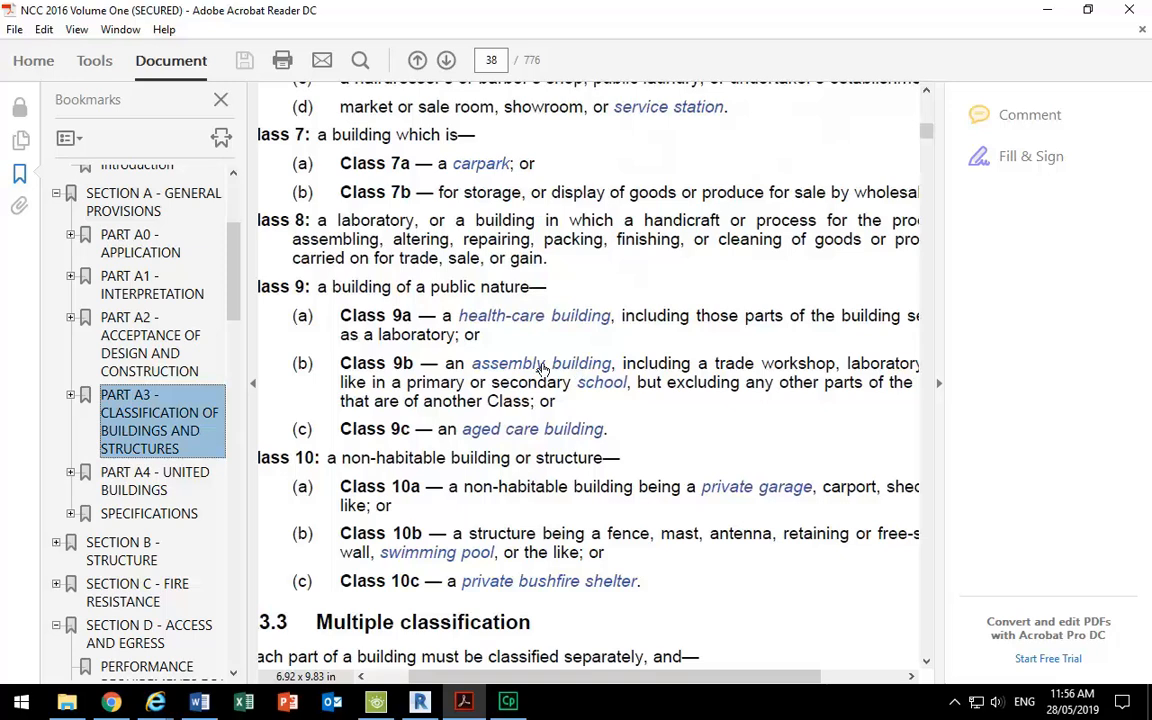
{"action": "scroll", "coordinate": [480, 360], "scroll_direction": "down", "scroll_amount": 1}
{"action": "scroll", "coordinate": [470, 390], "scroll_direction": "up", "scroll_amount": 1}
{"action": "scroll", "coordinate": [353, 370], "scroll_direction": "up", "scroll_amount": 3}
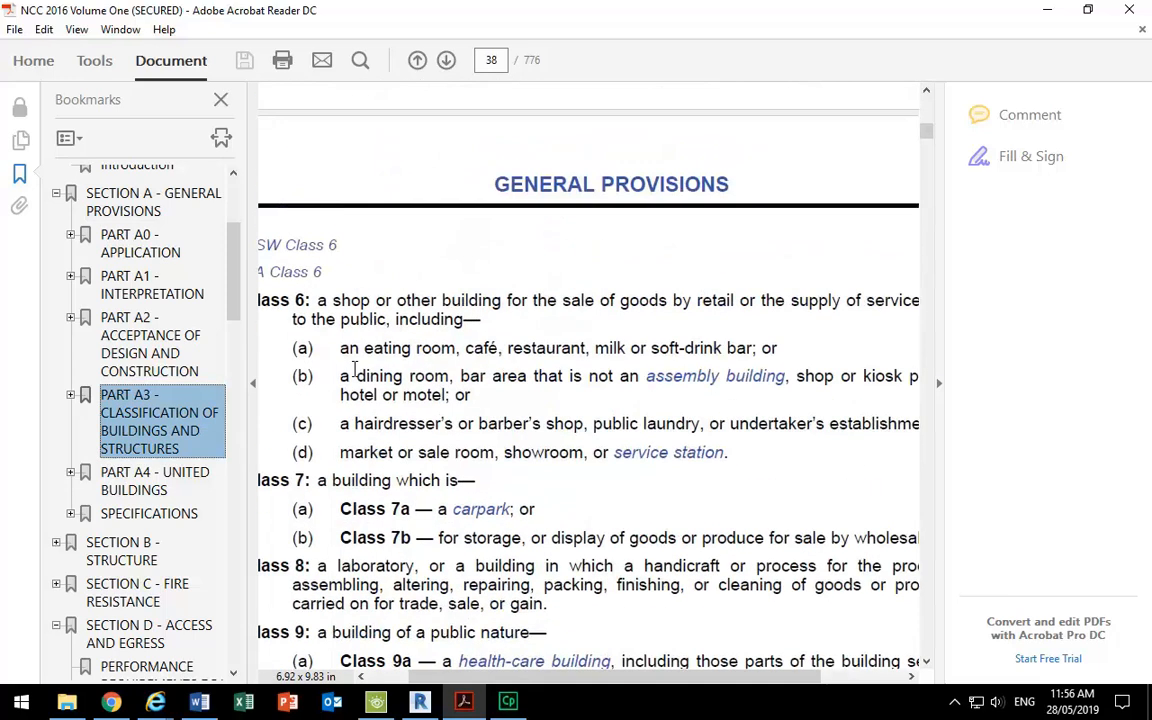
{"action": "scroll", "coordinate": [354, 355], "scroll_direction": "up", "scroll_amount": 2}
{"action": "scroll", "coordinate": [360, 345], "scroll_direction": "down", "scroll_amount": 2}
{"action": "scroll", "coordinate": [351, 323], "scroll_direction": "down", "scroll_amount": 3}
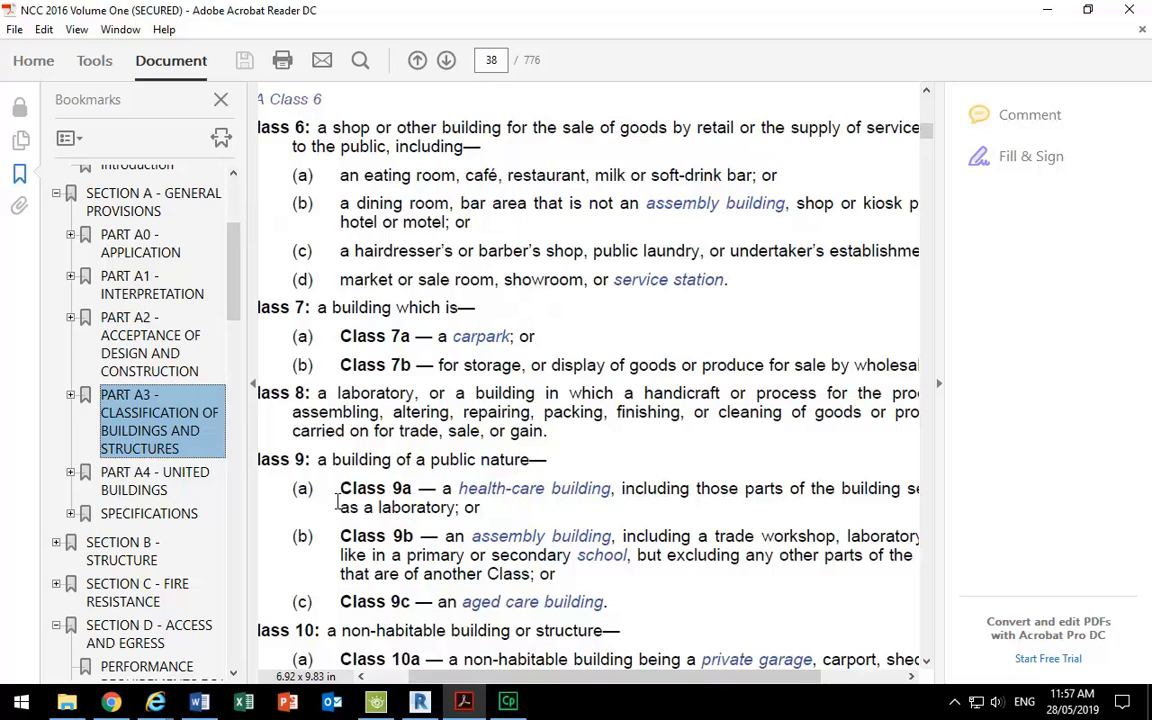
Review the definitions from Class 6 to Class 10 together with A3.3 Multiple classification.
{"action": "scroll", "coordinate": [337, 503], "scroll_direction": "down", "scroll_amount": 2, "text": "ctrl"}
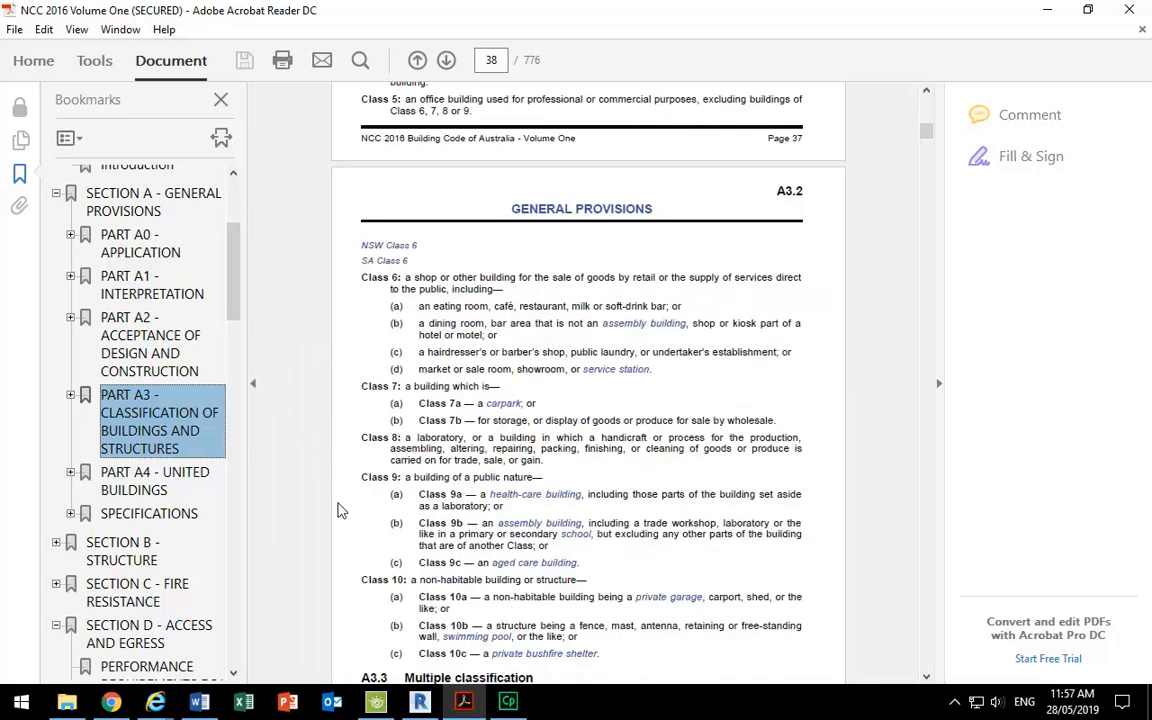
{"action": "scroll", "coordinate": [384, 448], "scroll_direction": "down", "scroll_amount": 5}
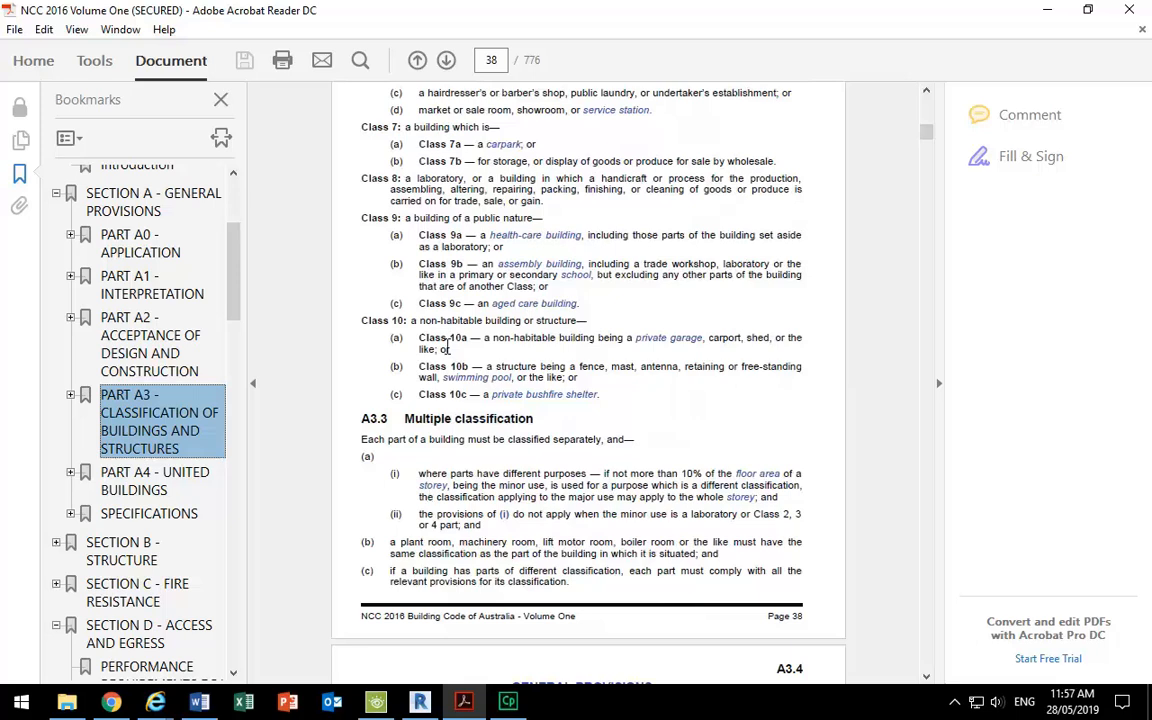
{"action": "scroll", "coordinate": [447, 345], "scroll_direction": "up", "scroll_amount": 7}
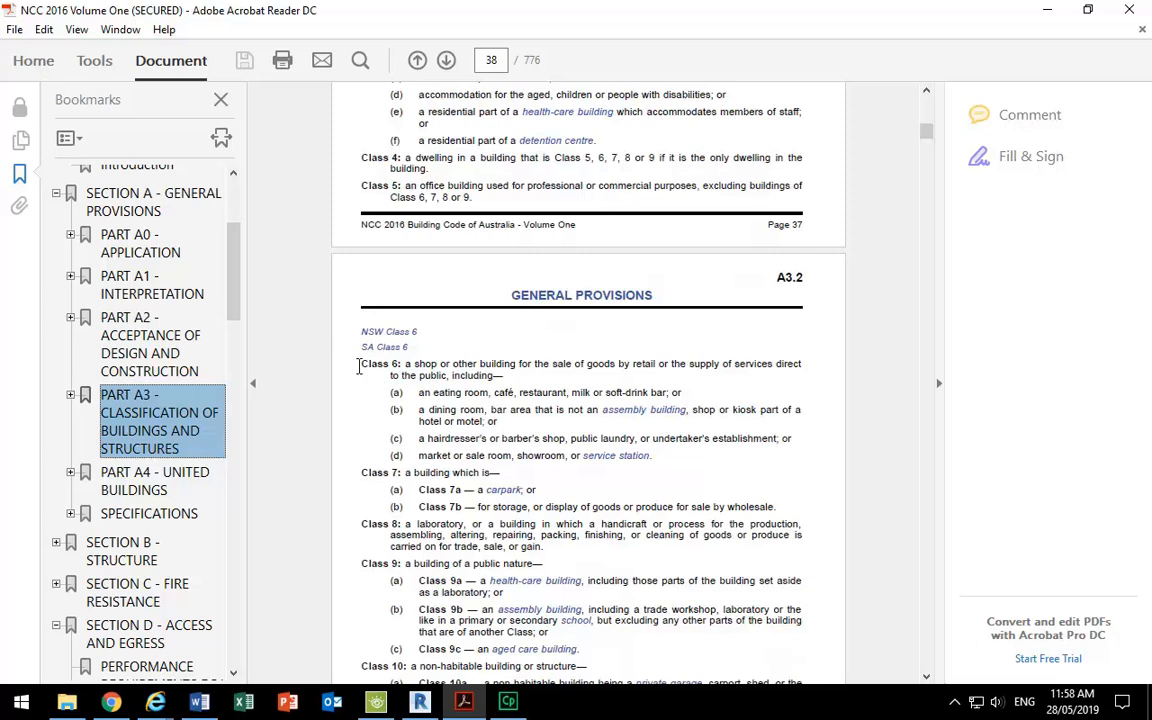
{"action": "scroll", "coordinate": [366, 372], "scroll_direction": "down", "scroll_amount": 5}
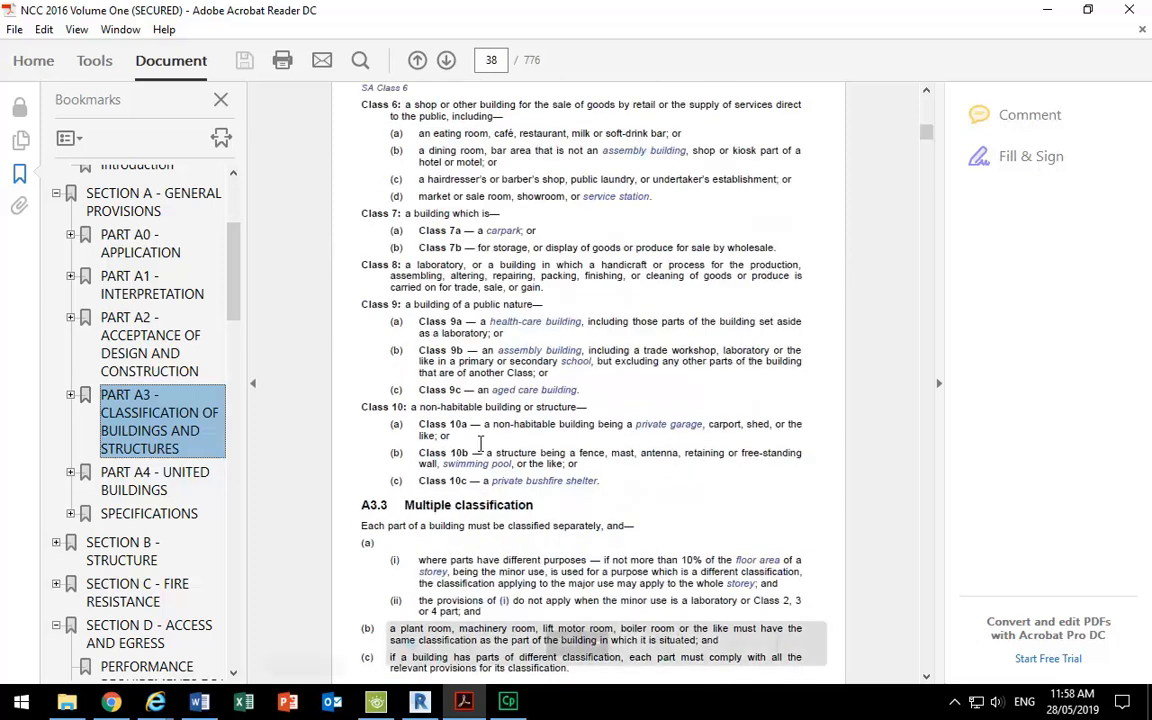
{"action": "scroll", "coordinate": [433, 400], "scroll_direction": "down", "scroll_amount": 3}
{"action": "scroll", "coordinate": [368, 304], "scroll_direction": "up", "scroll_amount": 4}
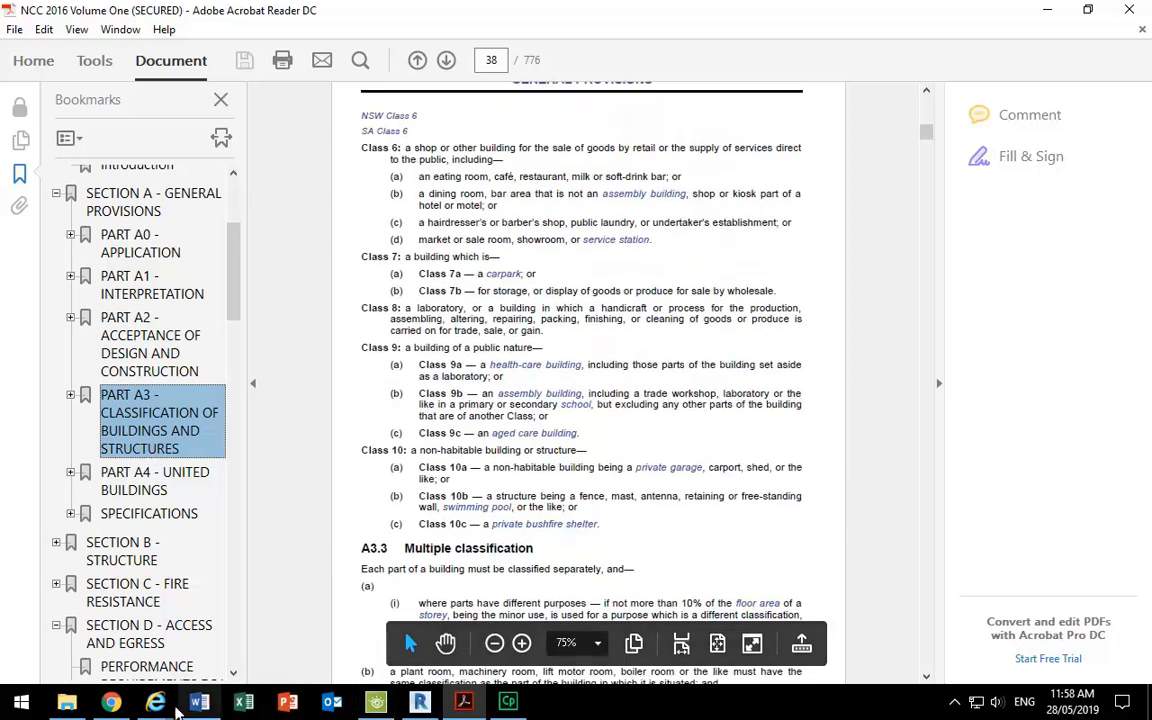
Switch to the BCA Summary Build Sys document in Word and add an empty sub-bullet under "the building classifications".
{"action": "key", "text": "alt+Tab"}
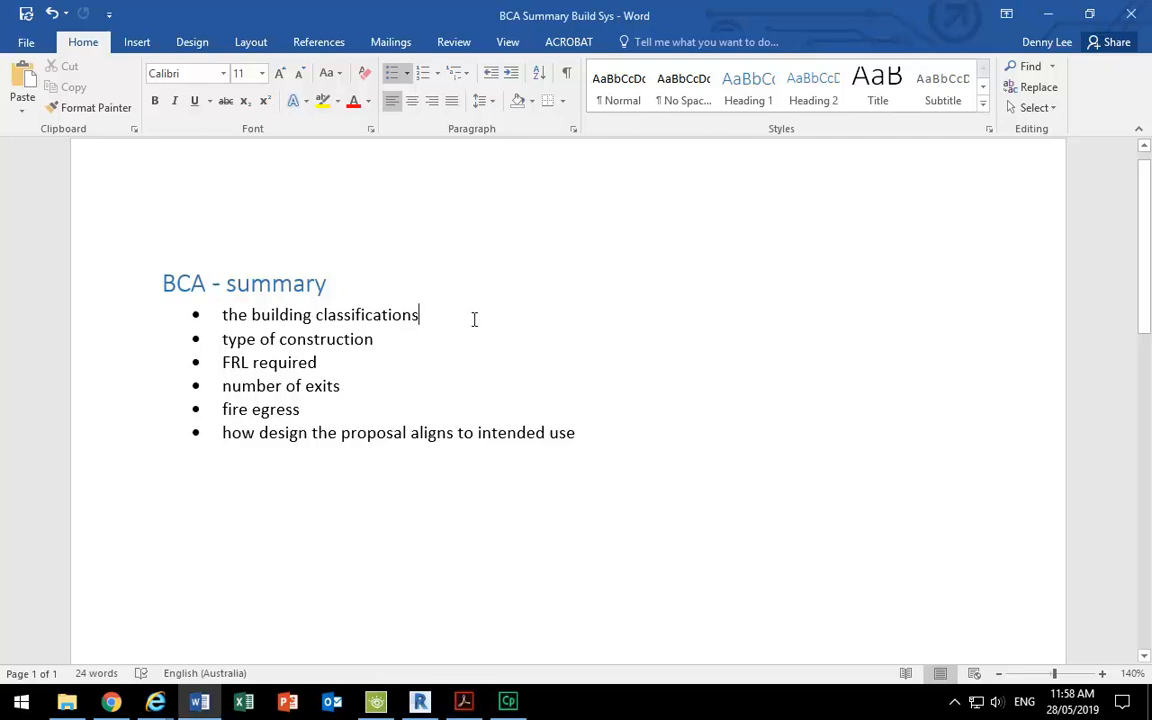
{"action": "key", "text": "Return"}
{"action": "key", "text": "Tab"}
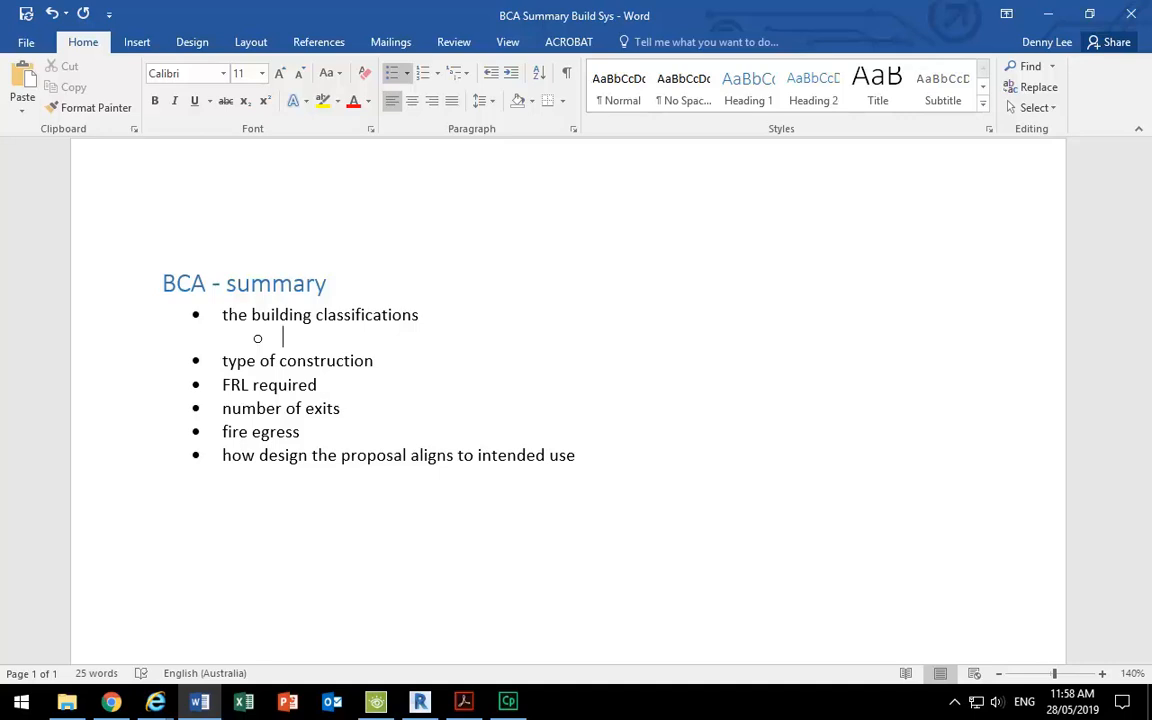
Extend the "BCA - summary" heading with "– Town Hall Hotel".
{"action": "left_click", "coordinate": [351, 273]}
{"action": "type", "text": "- Toqwn"}
{"action": "key", "text": "BackSpace"}
{"action": "key", "text": "BackSpace"}
{"action": "key", "text": "BackSpace"}
{"action": "type", "text": "wn Hall Hotel"}
{"action": "left_click", "coordinate": [289, 337]}
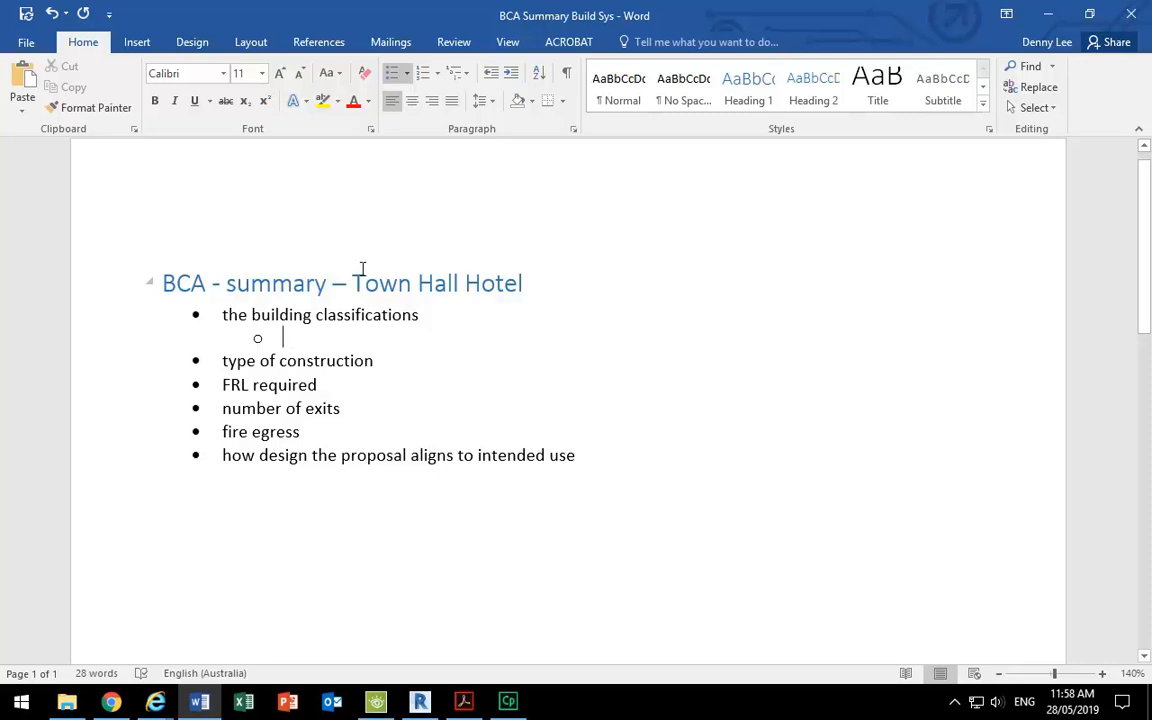
Replace "Town Hall Hotel" in the heading with "Barangaroo".
{"action": "left_click_drag", "start_coordinate": [352, 284], "coordinate": [561, 293]}
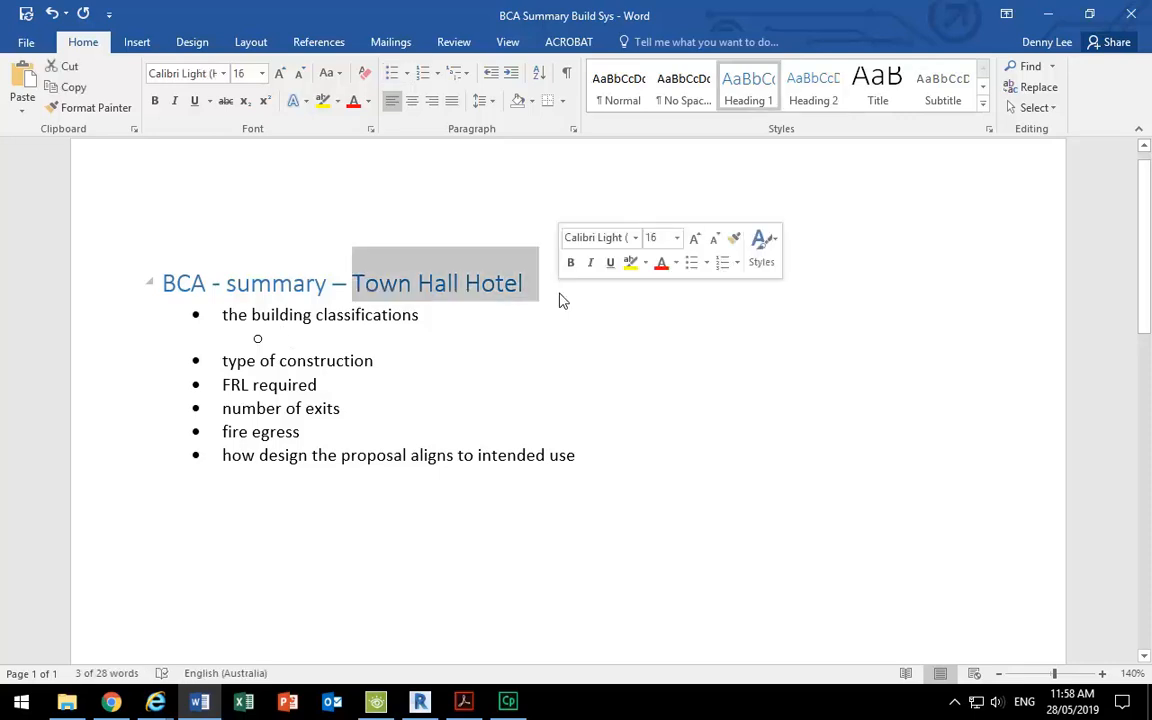
{"action": "type", "text": "Ba"}
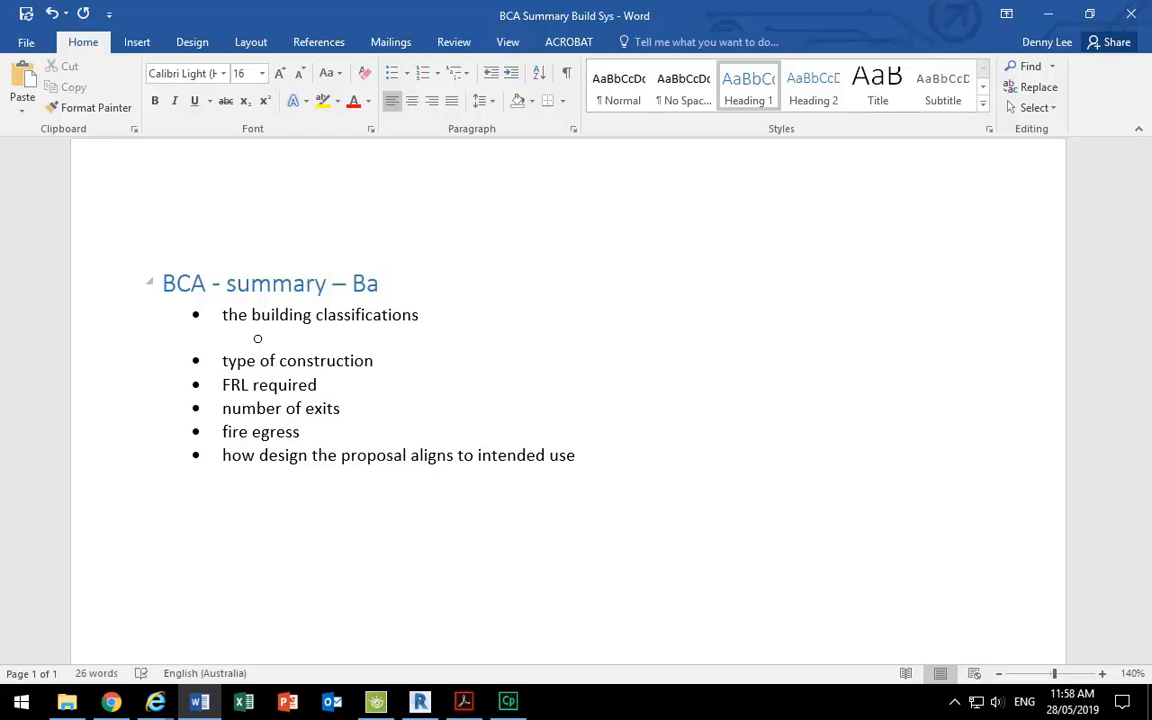
{"action": "type", "text": "rangaroo"}
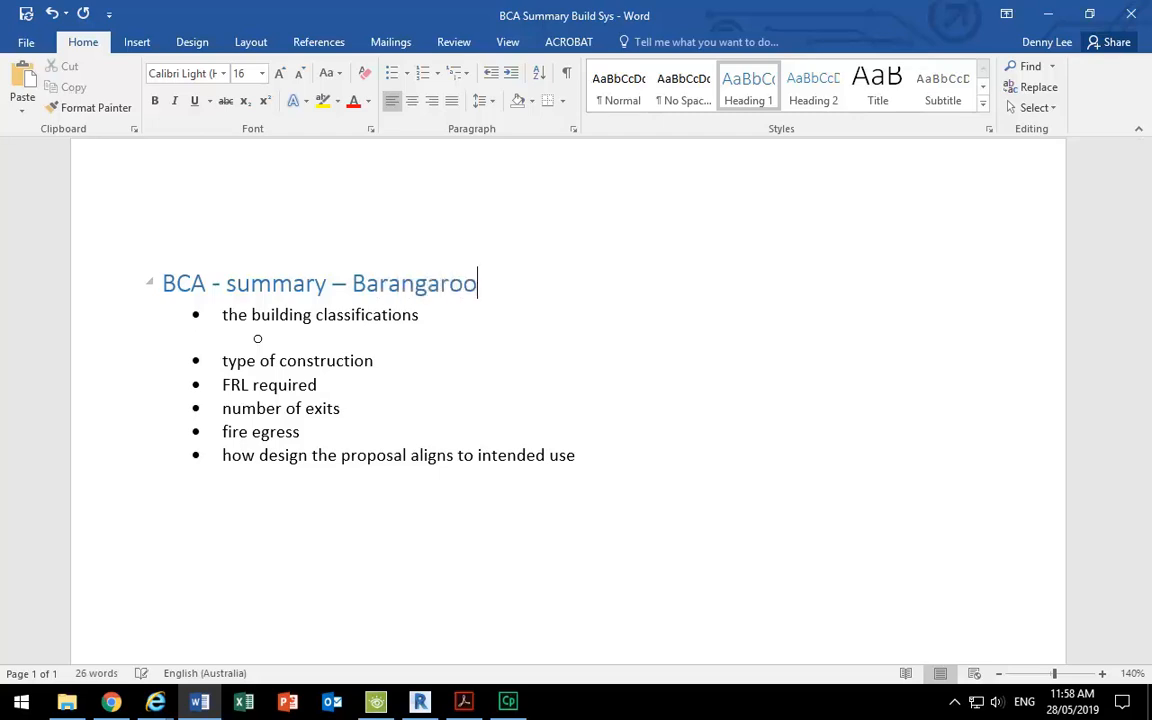
{"action": "left_click", "coordinate": [294, 346]}
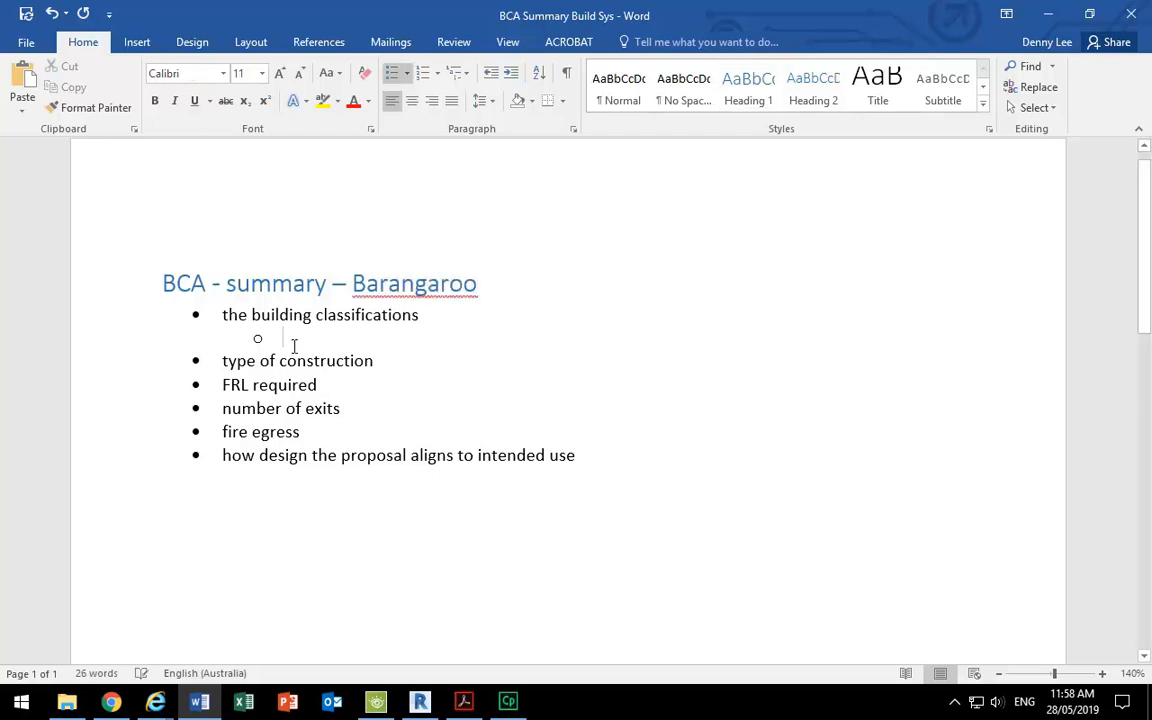
Add the word "Barangaroo" from the heading to the spelling dictionary.
{"action": "left_click", "coordinate": [430, 286]}
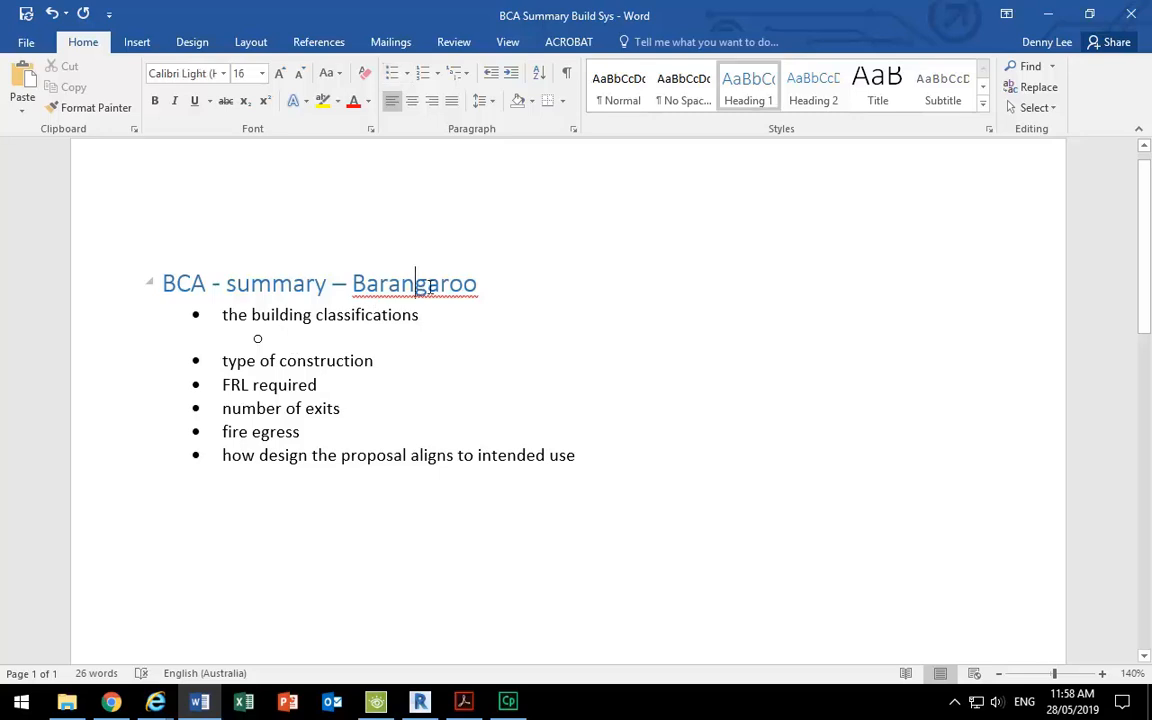
{"action": "right_click", "coordinate": [450, 285]}
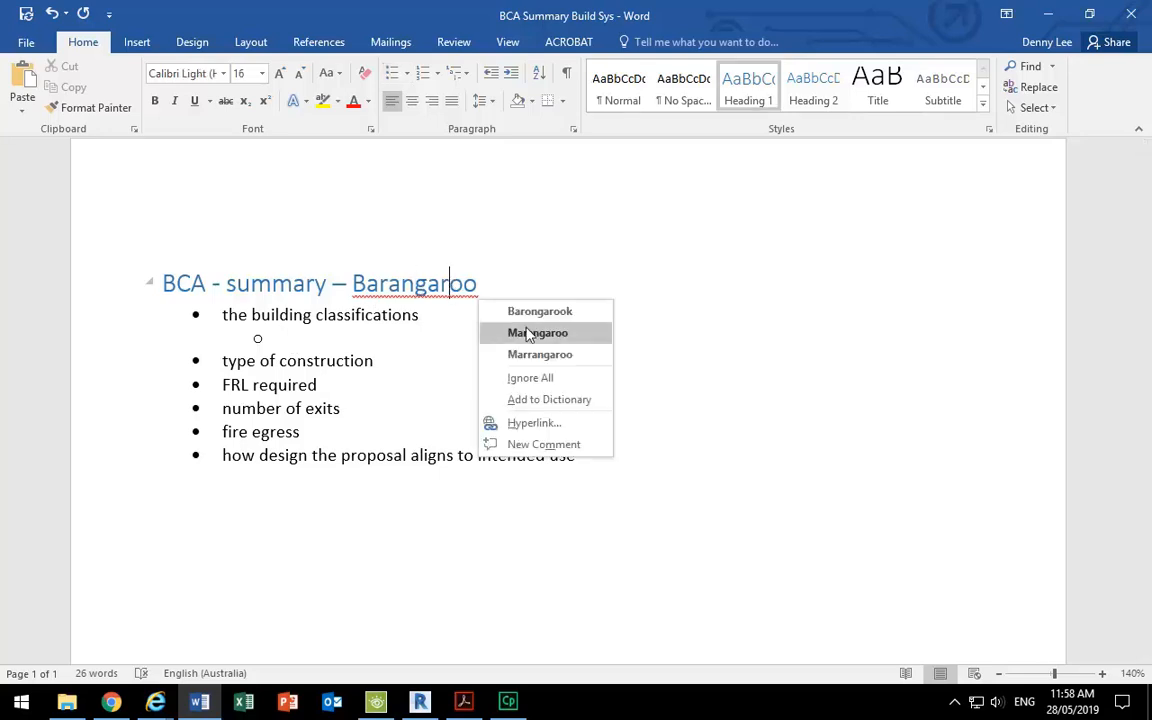
{"action": "left_click", "coordinate": [527, 398]}
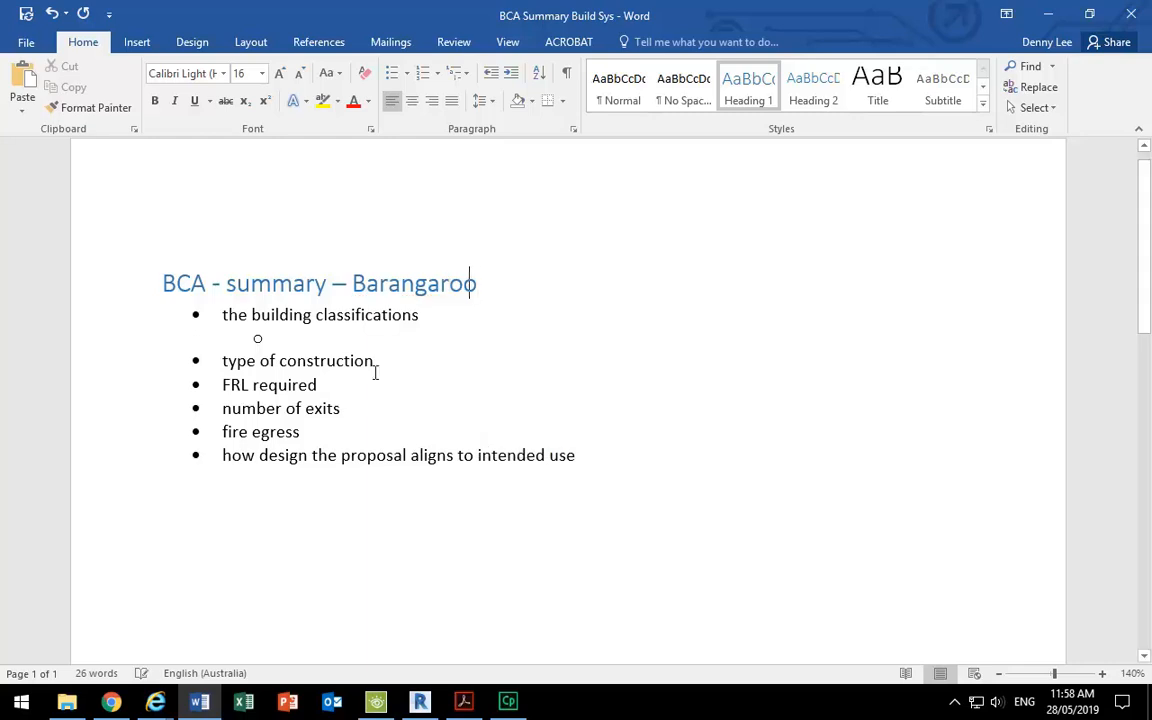
Enter "Class 6" in the empty sub-bullet under "the building classifications".
{"action": "left_click", "coordinate": [299, 341]}
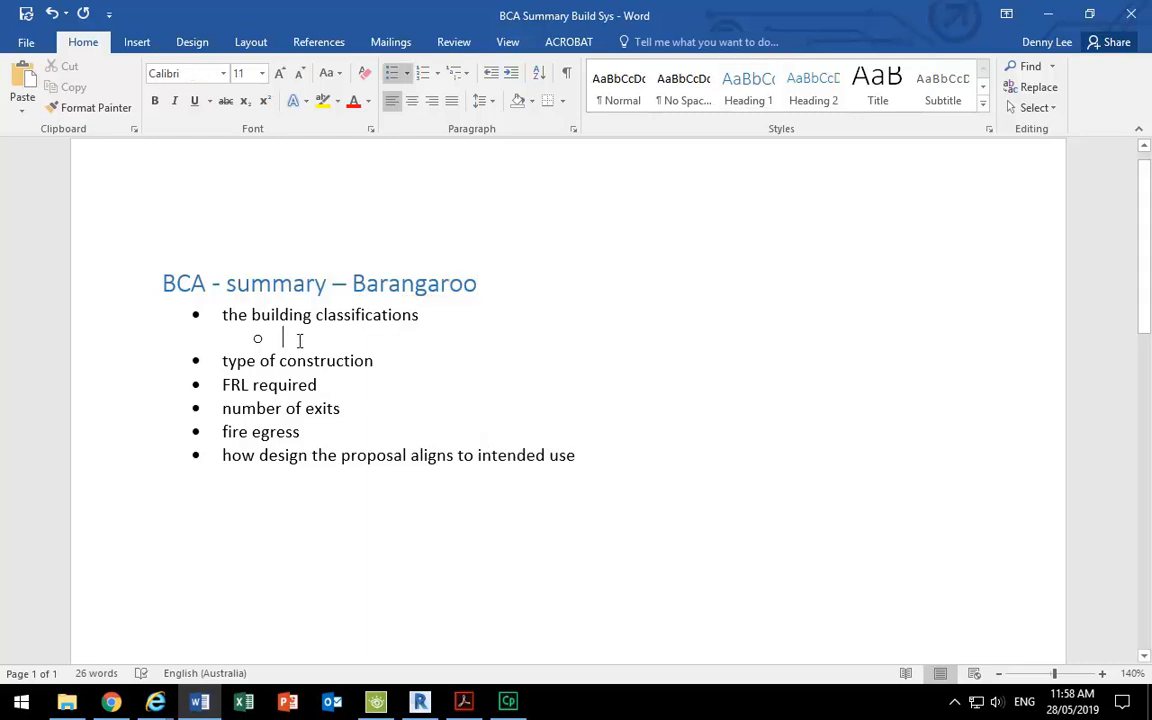
{"action": "type", "text": "Class 6"}
Switch to the NCC 2016 Volume One PDF and select the Class 5 definition in Part A3 for reading.
{"action": "left_click", "coordinate": [465, 703]}
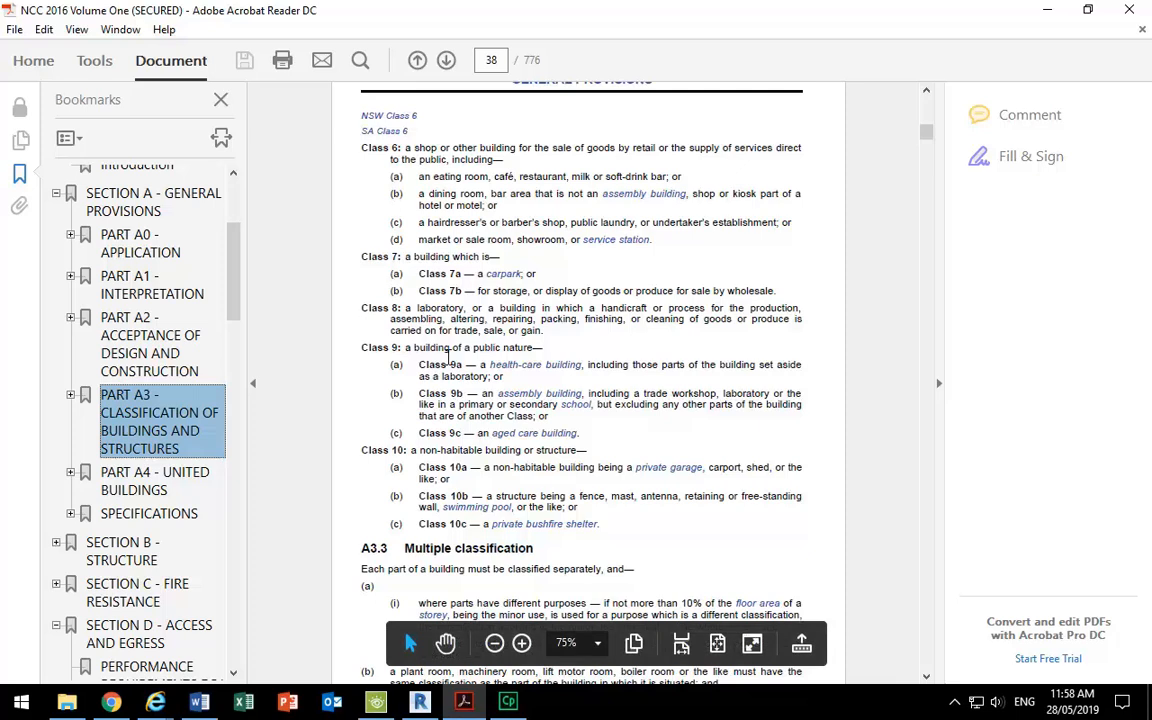
{"action": "scroll", "coordinate": [420, 182], "scroll_direction": "up", "scroll_amount": 5}
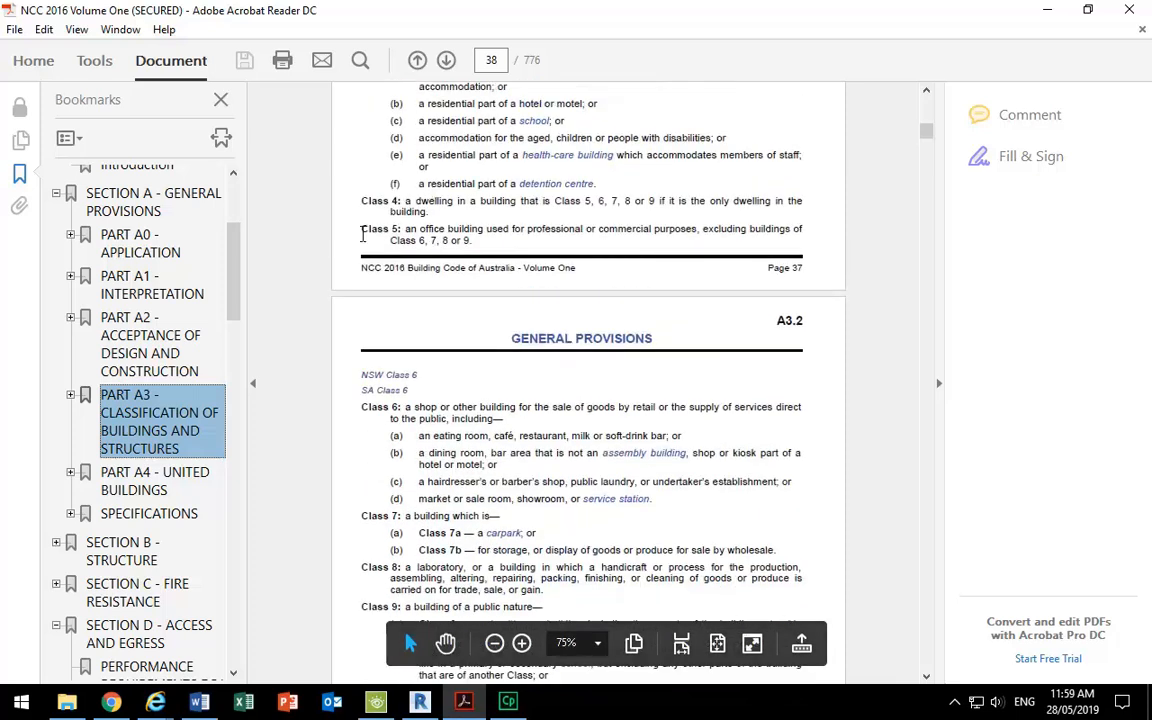
{"action": "left_click_drag", "start_coordinate": [359, 228], "coordinate": [477, 246]}
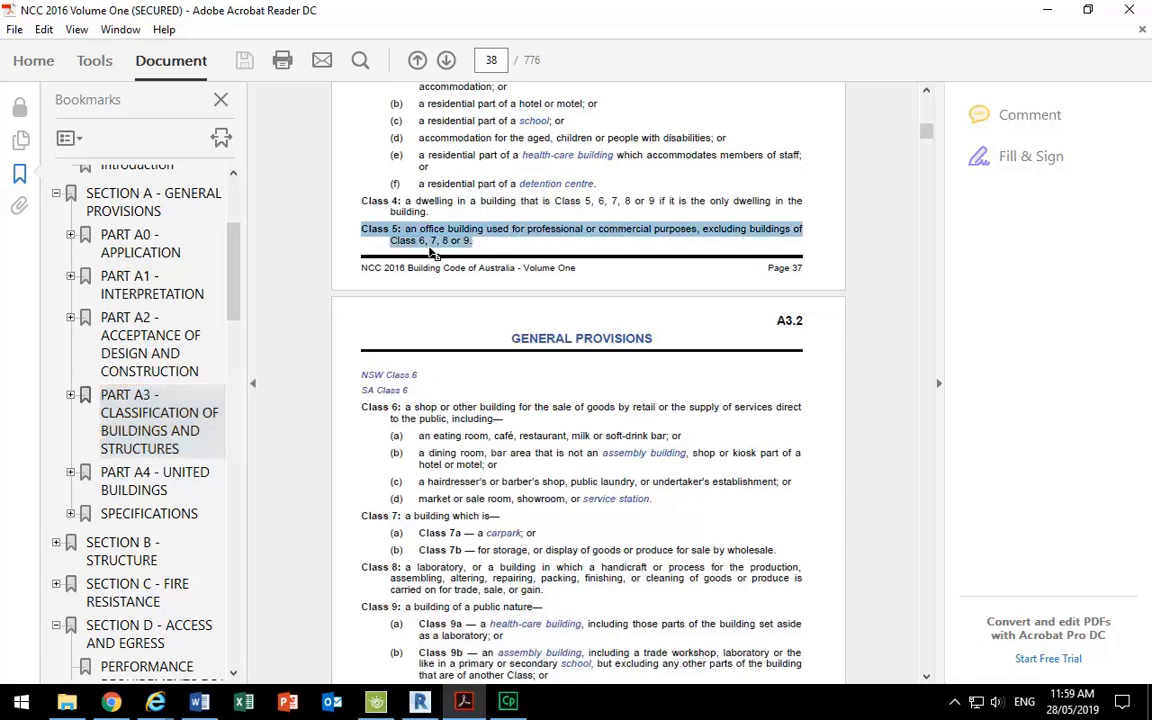
Switch back to the Word summary and change the building classification to "Class 5".
{"action": "left_click", "coordinate": [200, 704]}
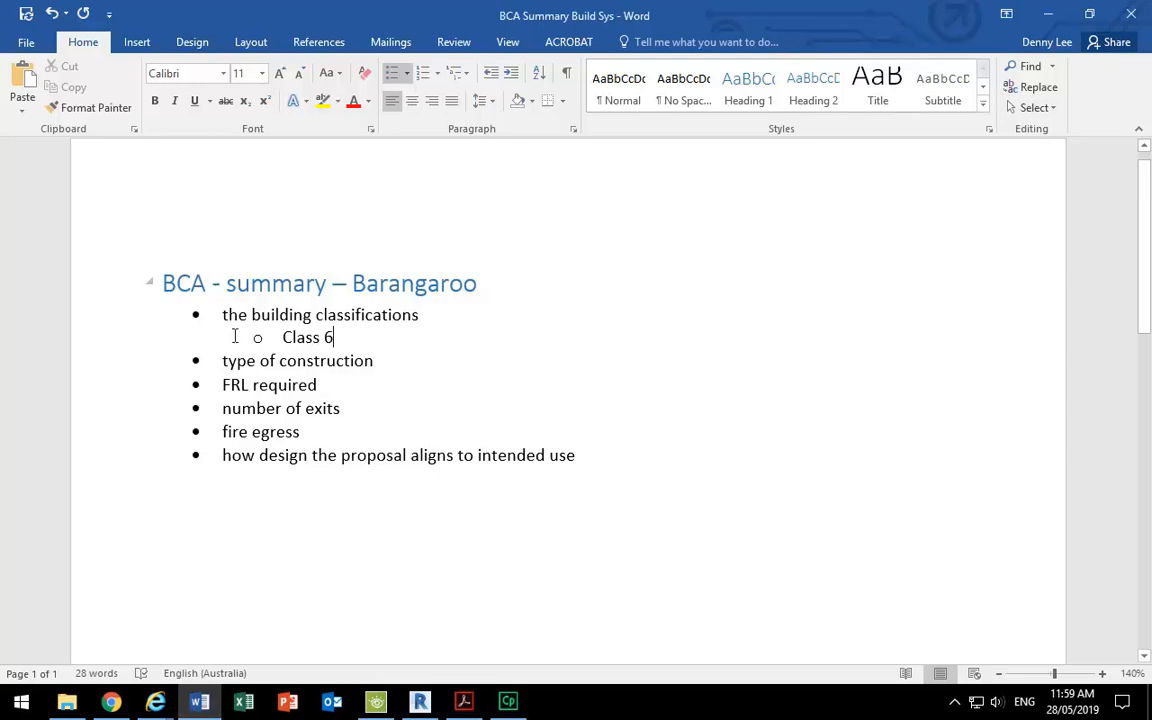
{"action": "key", "text": "BackSpace"}
{"action": "type", "text": "5"}
{"action": "left_click", "coordinate": [393, 364]}
{"action": "left_click", "coordinate": [338, 337]}
{"action": "left_click", "coordinate": [380, 362]}
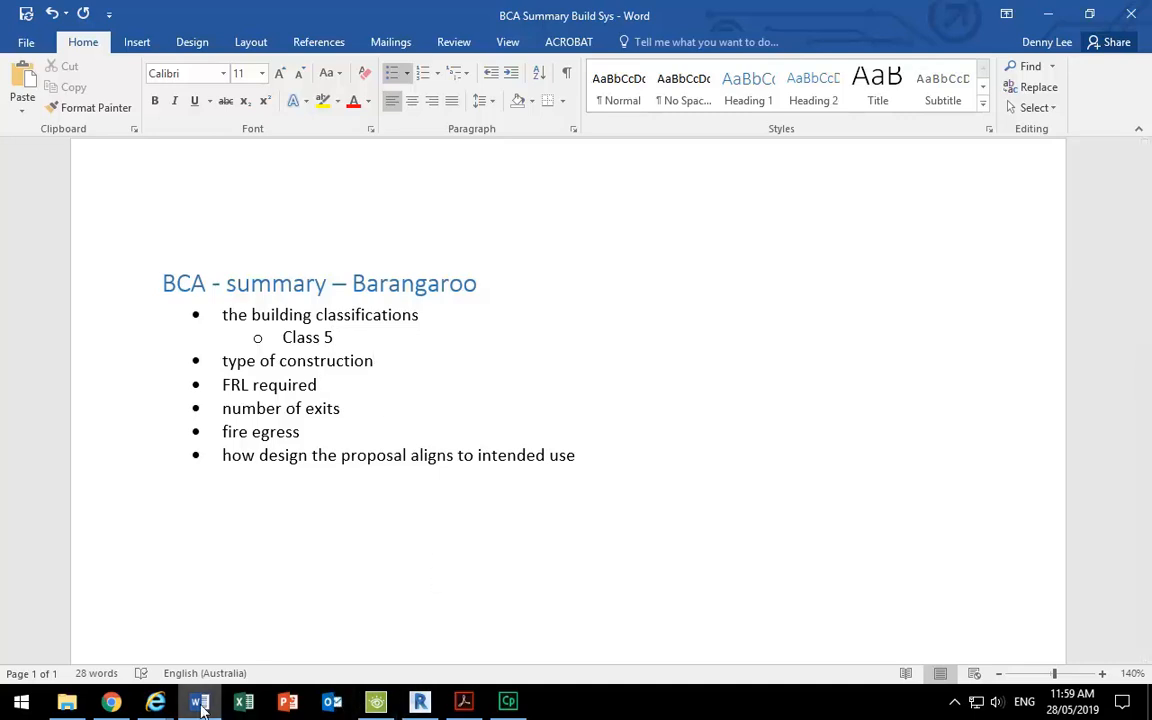
Clear the PDF text selection, switch to File Explorer and look through the files of the Construction 2 folder.
{"action": "mouse_move", "coordinate": [200, 703]}
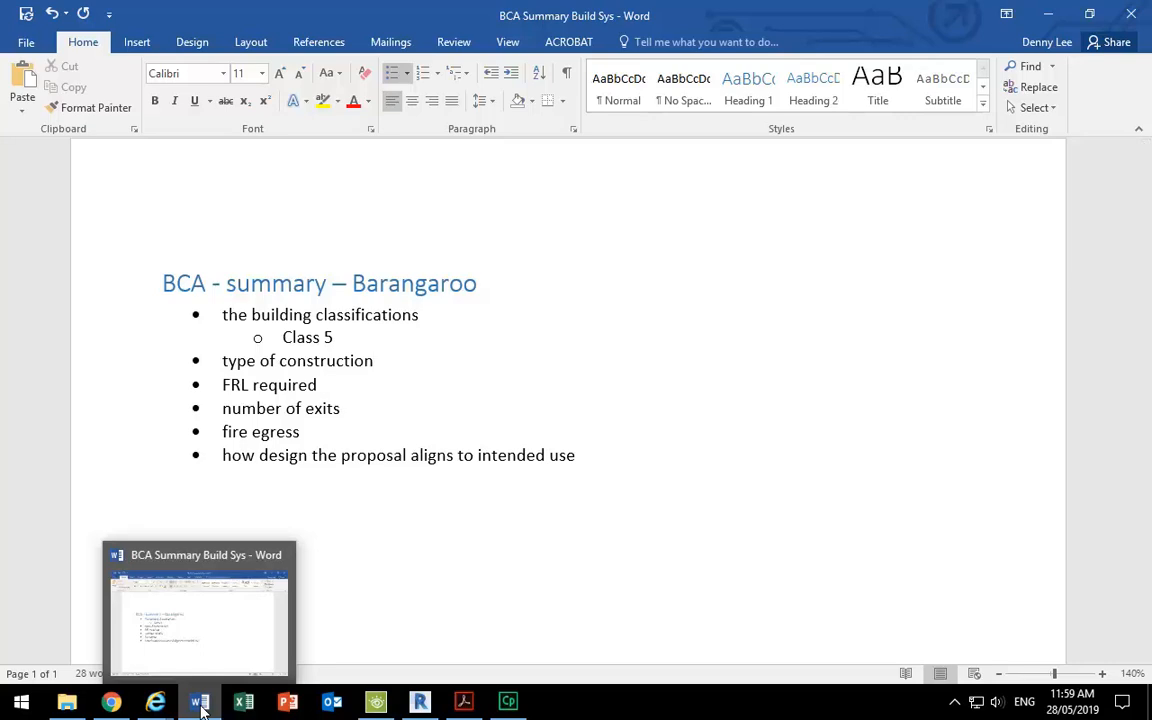
{"action": "left_click", "coordinate": [463, 702]}
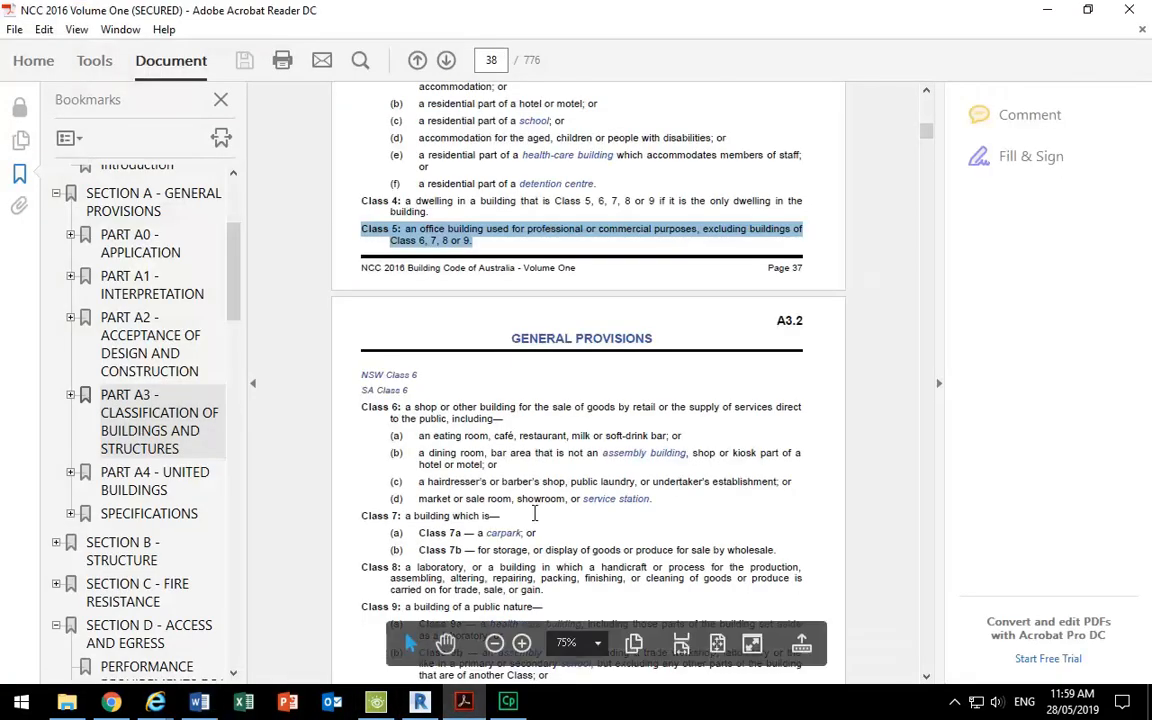
{"action": "left_click", "coordinate": [429, 216]}
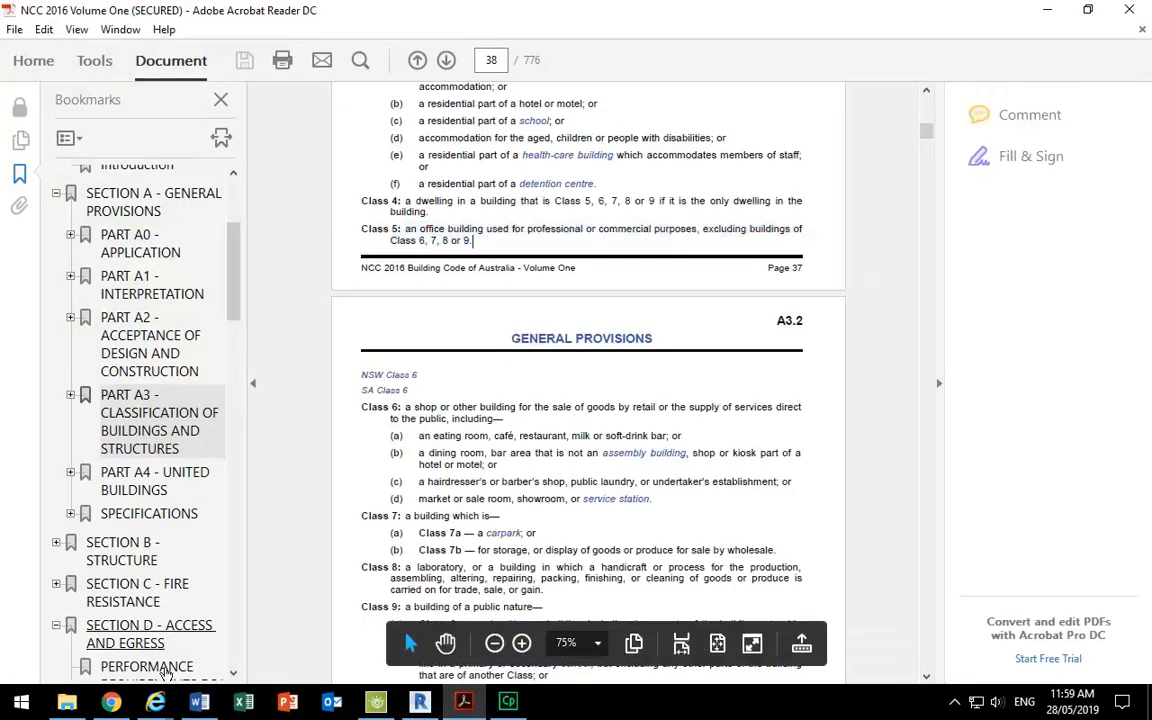
{"action": "left_click", "coordinate": [67, 703]}
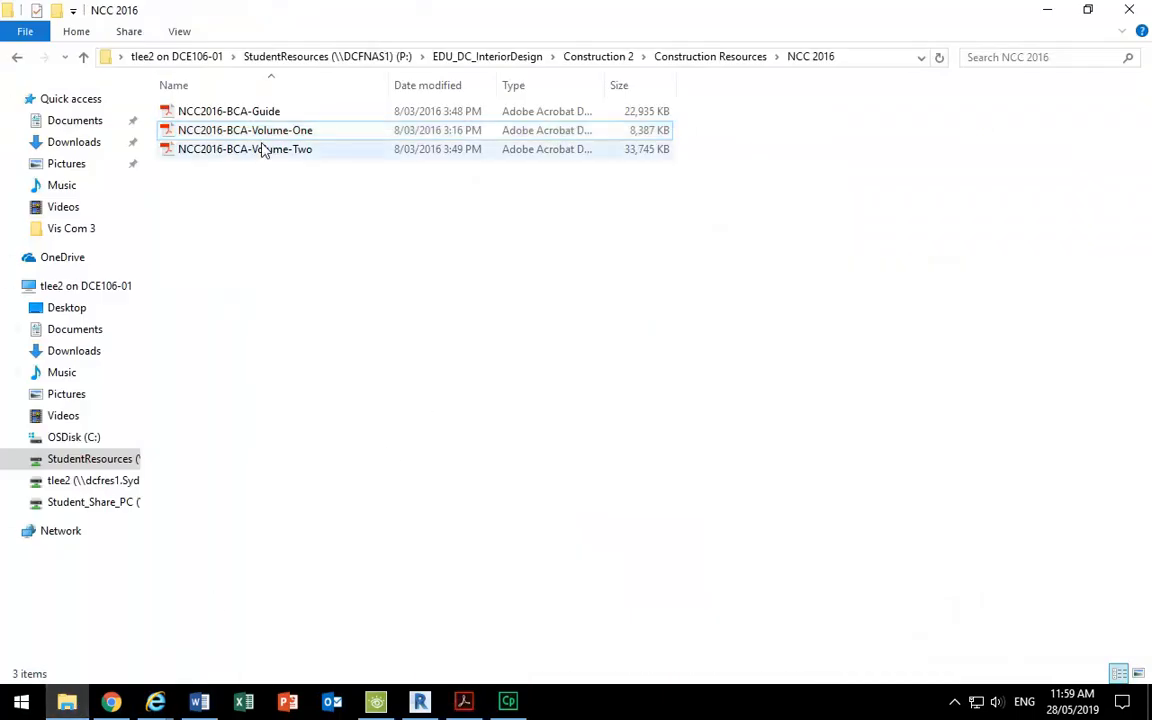
{"action": "left_click", "coordinate": [603, 56]}
{"action": "scroll", "coordinate": [197, 486], "scroll_direction": "down", "scroll_amount": 1}
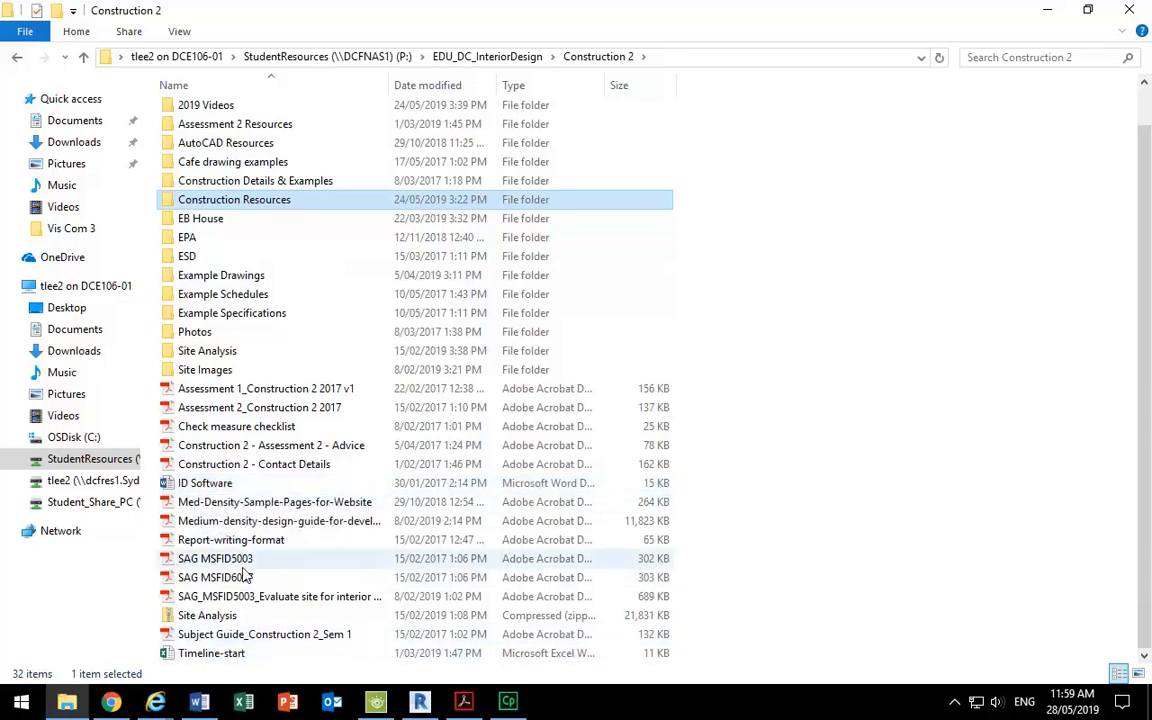
{"action": "left_click", "coordinate": [238, 426]}
{"action": "left_click", "coordinate": [238, 389]}
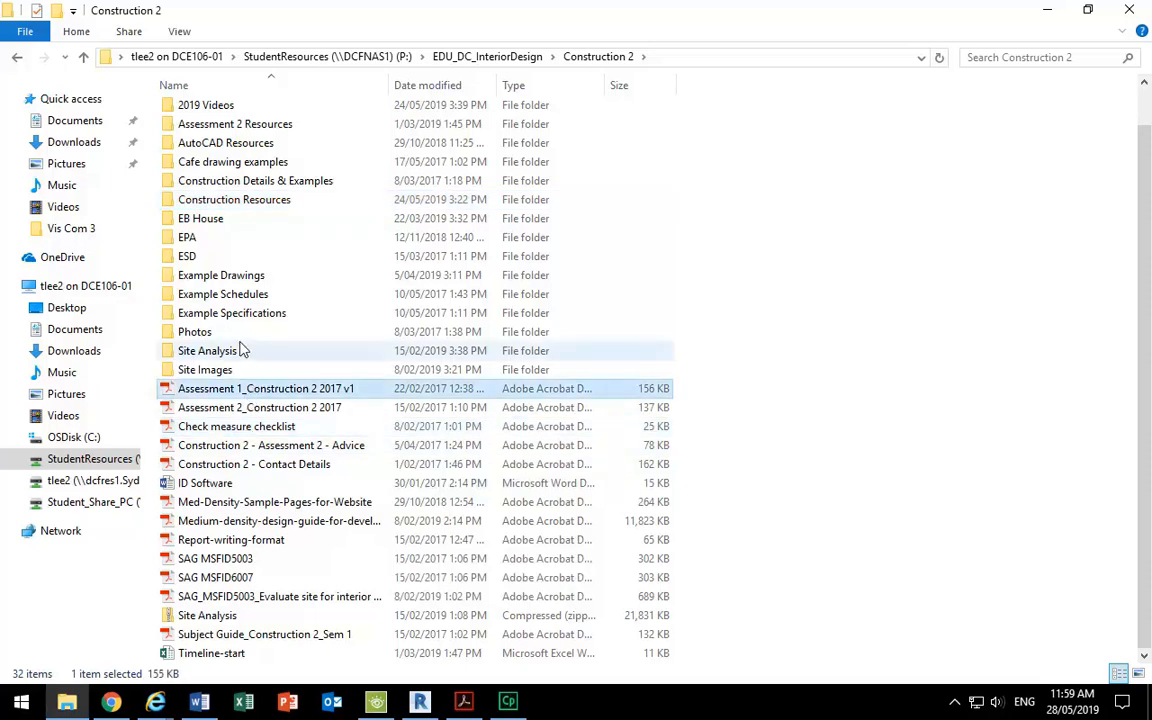
{"action": "scroll", "coordinate": [228, 316], "scroll_direction": "up", "scroll_amount": 1}
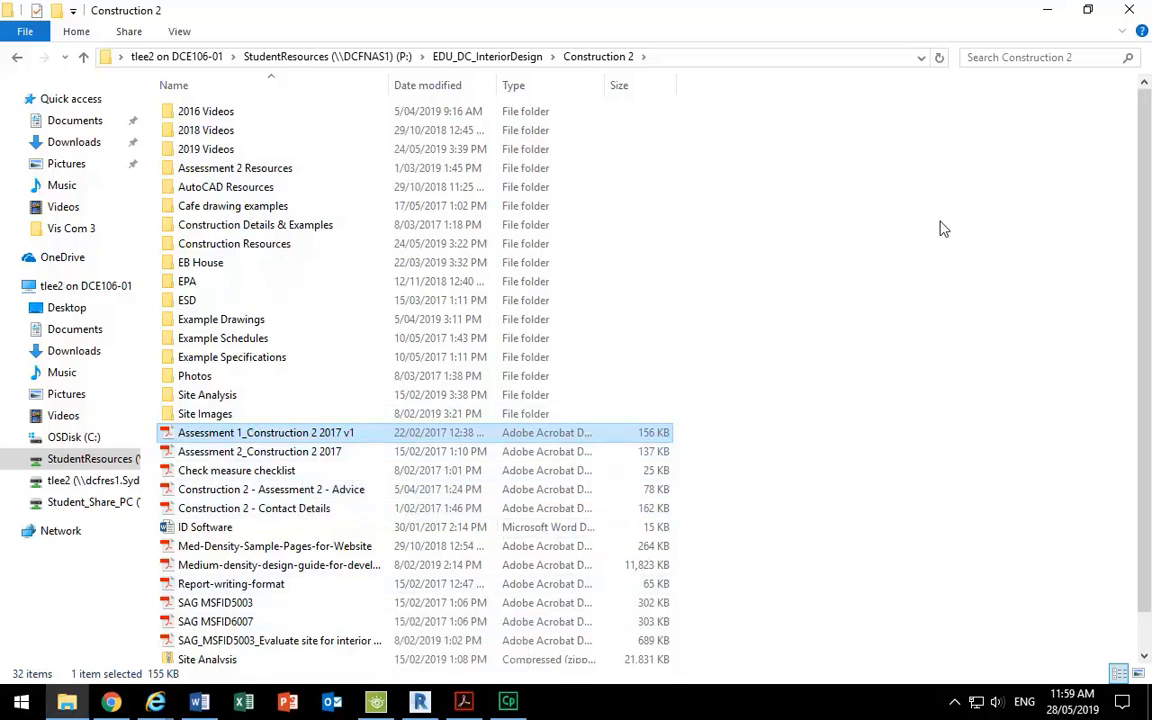
{"action": "left_click", "coordinate": [1050, 9]}
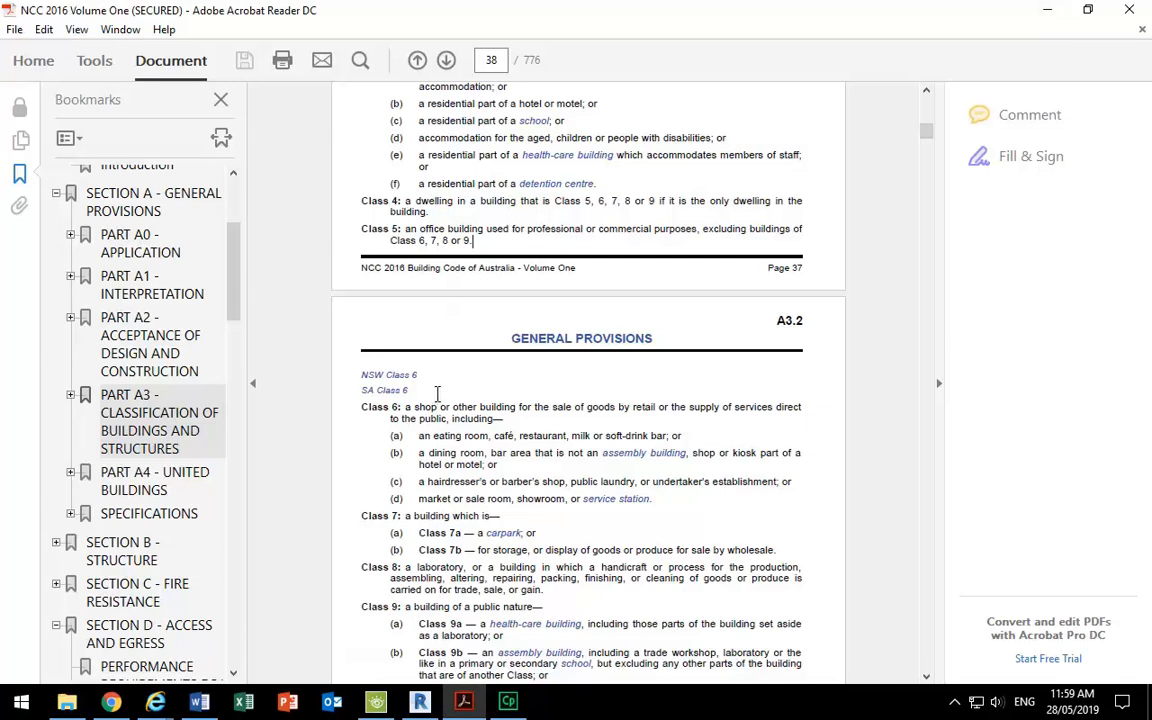
Switch to Word and add an empty sub-bullet under "type of construction".
{"action": "left_click_drag", "start_coordinate": [234, 275], "coordinate": [235, 322]}
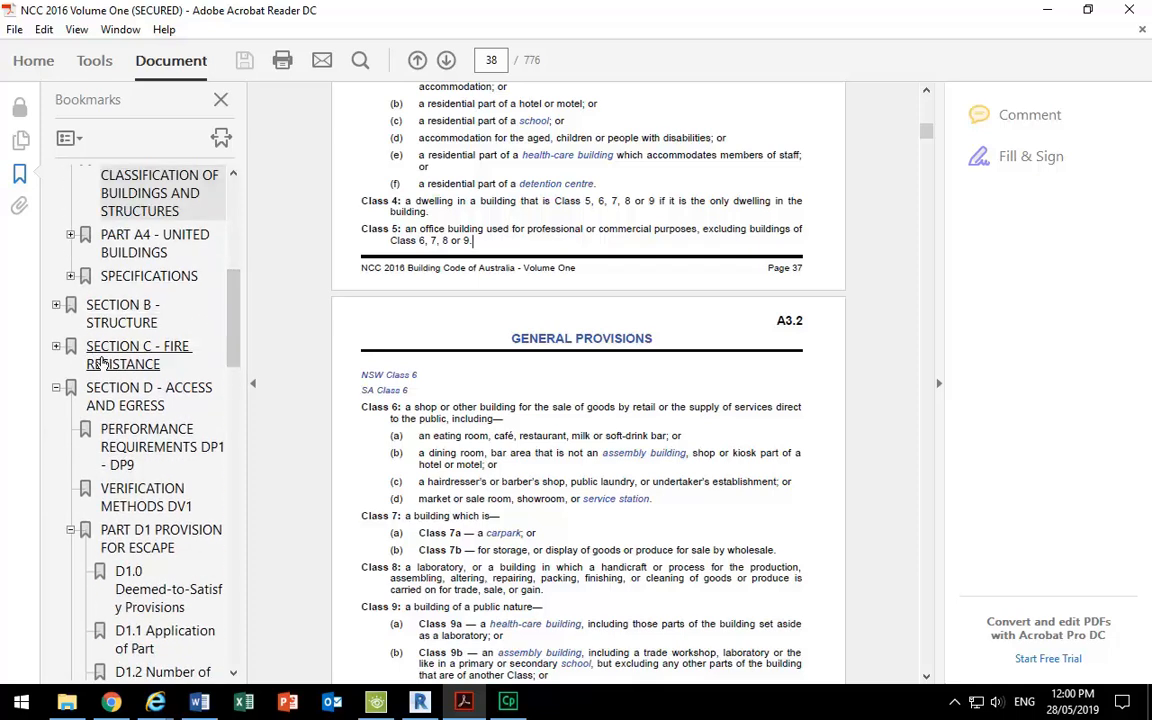
{"action": "left_click", "coordinate": [200, 702]}
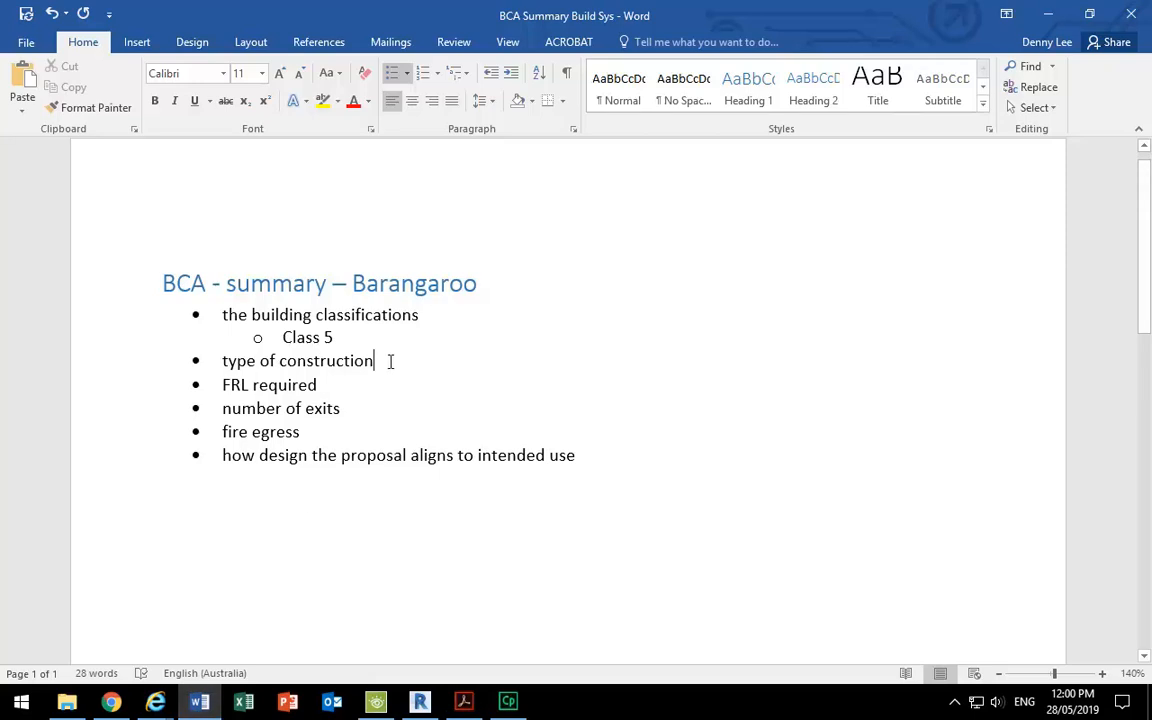
{"action": "left_click", "coordinate": [390, 361]}
{"action": "key", "text": "Return"}
{"action": "key", "text": "Tab"}
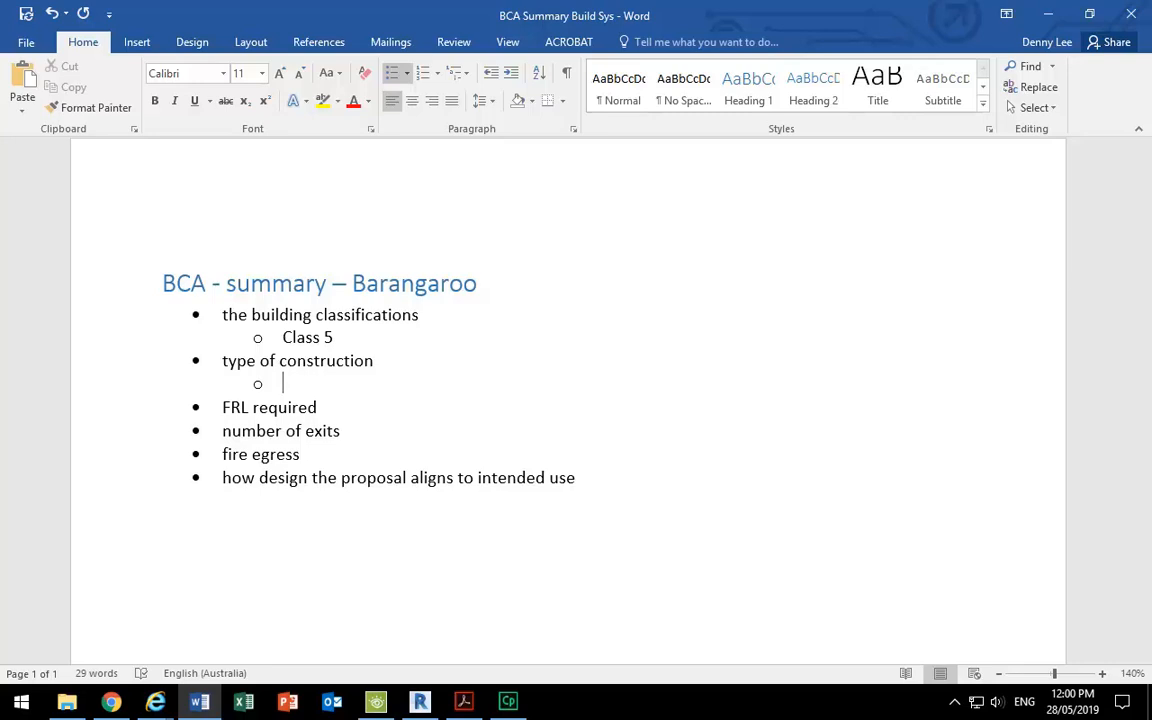
Switch to the NCC 2016 PDF and examine Table C1.1, Type of Construction Required, in Section C, Part C1.
{"action": "left_click", "coordinate": [463, 700]}
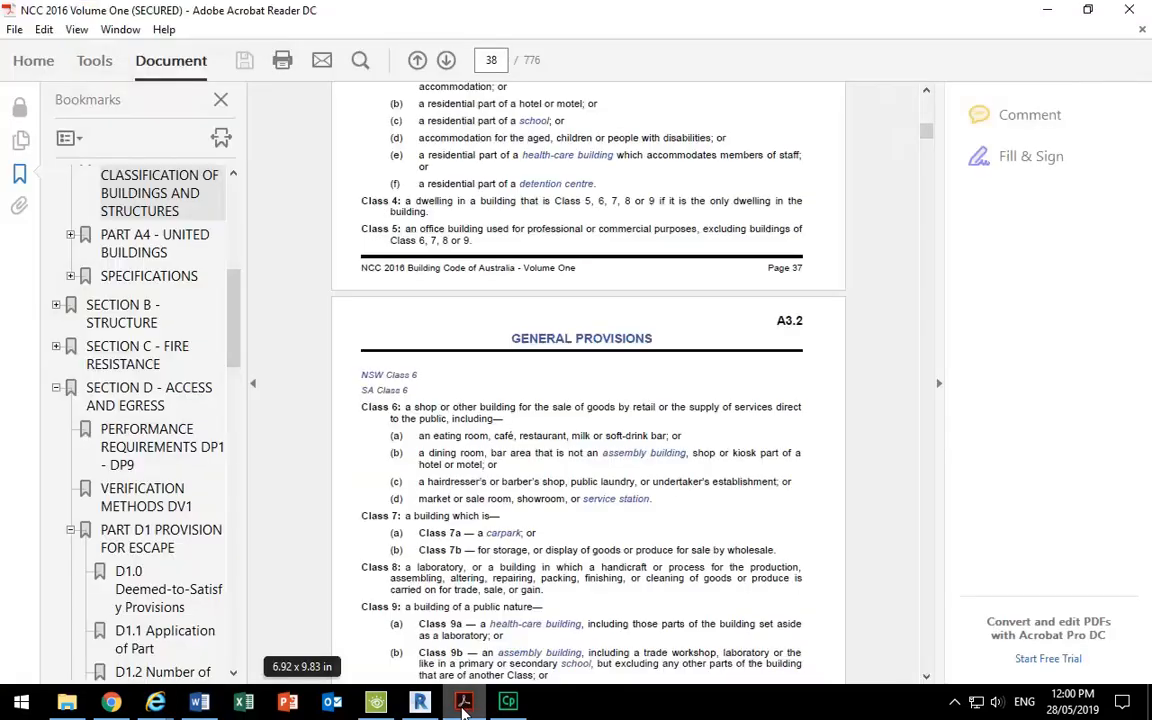
{"action": "scroll", "coordinate": [225, 320], "scroll_direction": "down", "scroll_amount": 1}
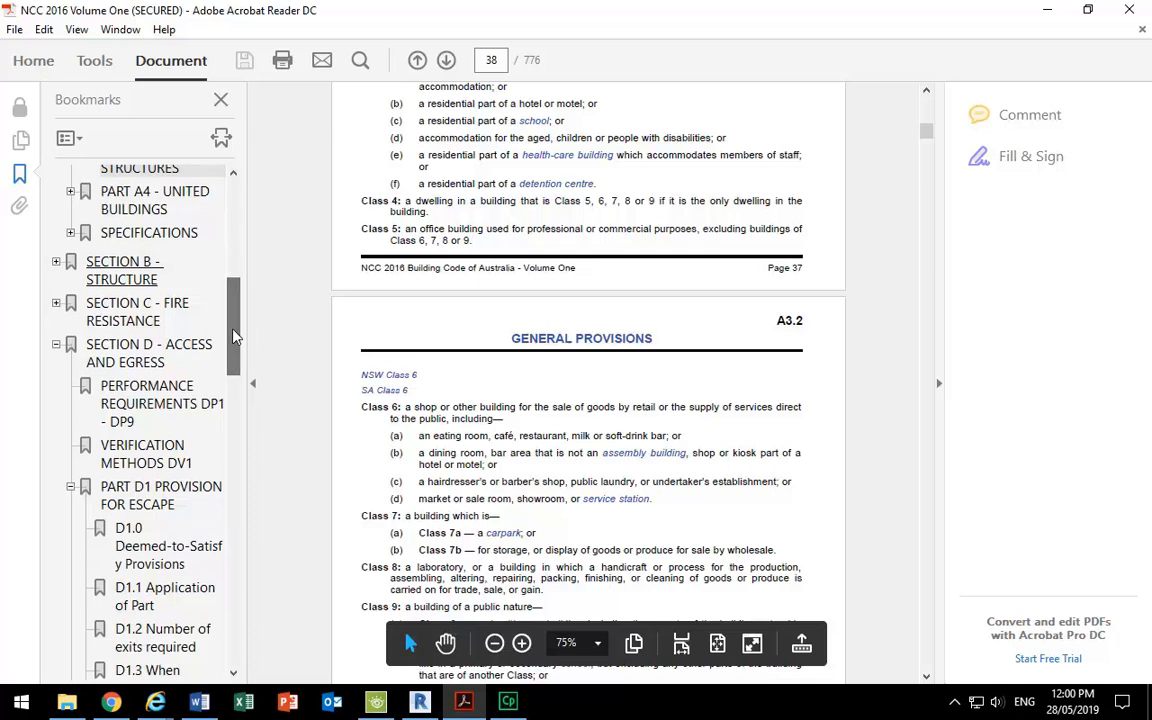
{"action": "left_click", "coordinate": [118, 312]}
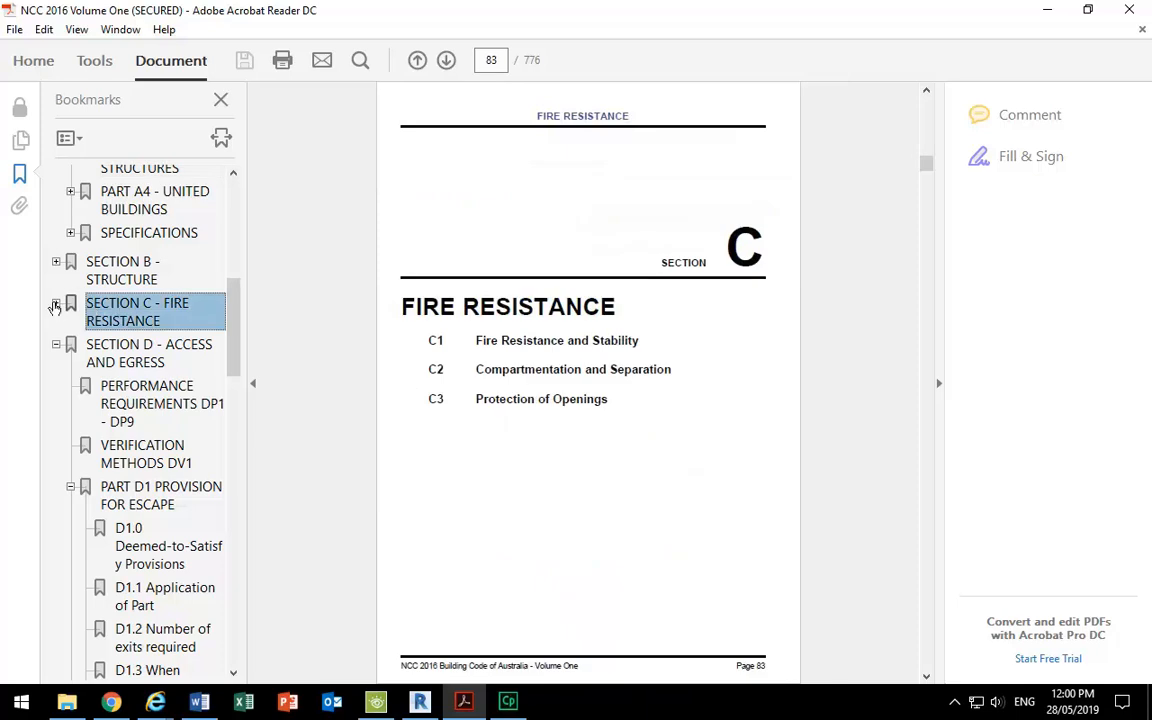
{"action": "left_click", "coordinate": [56, 303]}
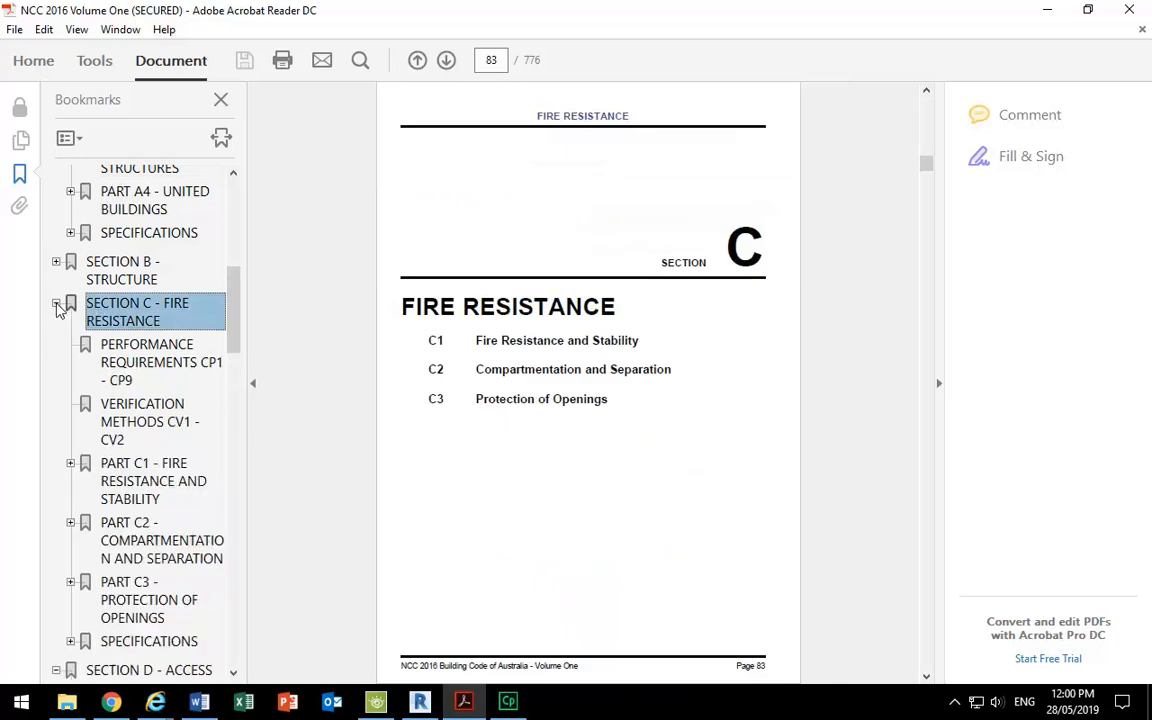
{"action": "left_click", "coordinate": [138, 488]}
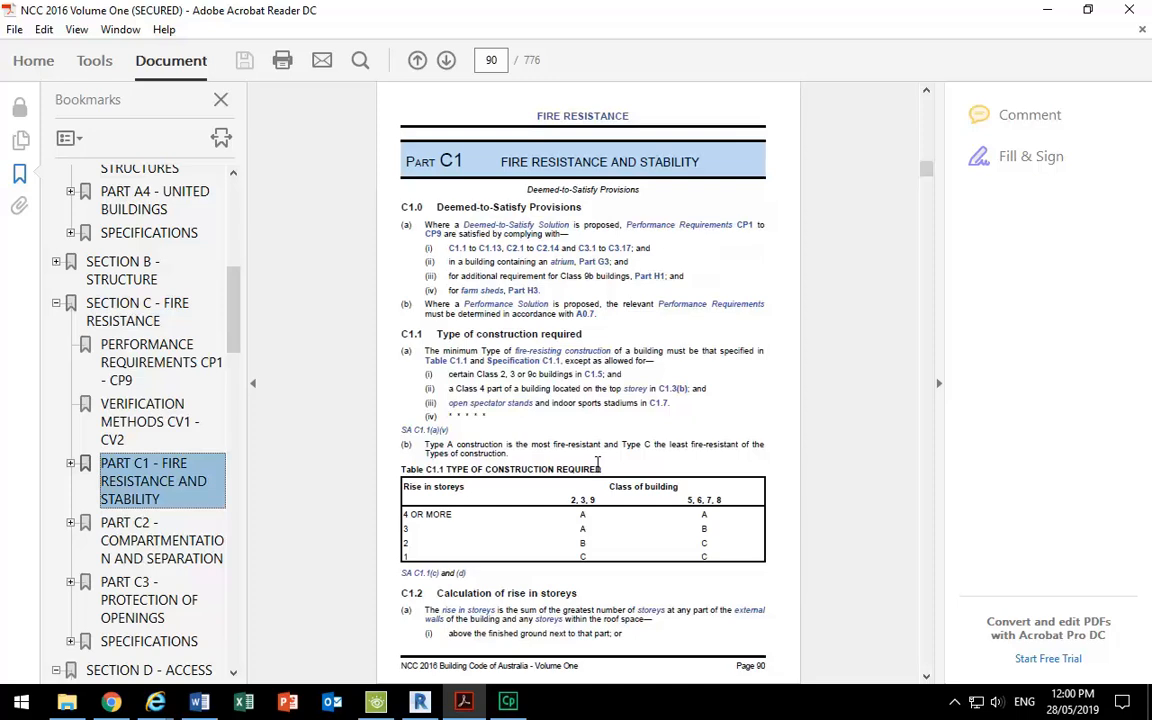
{"action": "scroll", "coordinate": [600, 470], "scroll_direction": "down", "scroll_amount": 3}
{"action": "scroll", "coordinate": [600, 470], "scroll_direction": "down", "scroll_amount": 2}
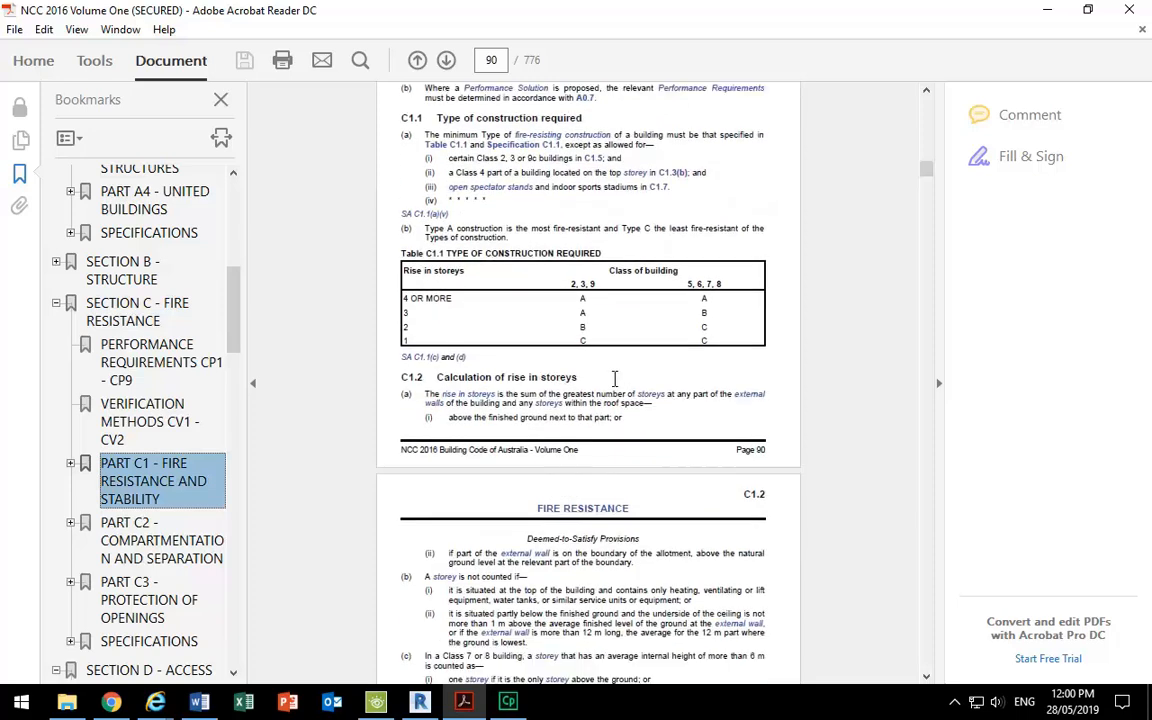
{"action": "scroll", "coordinate": [615, 378], "scroll_direction": "up", "scroll_amount": 1, "text": "ctrl"}
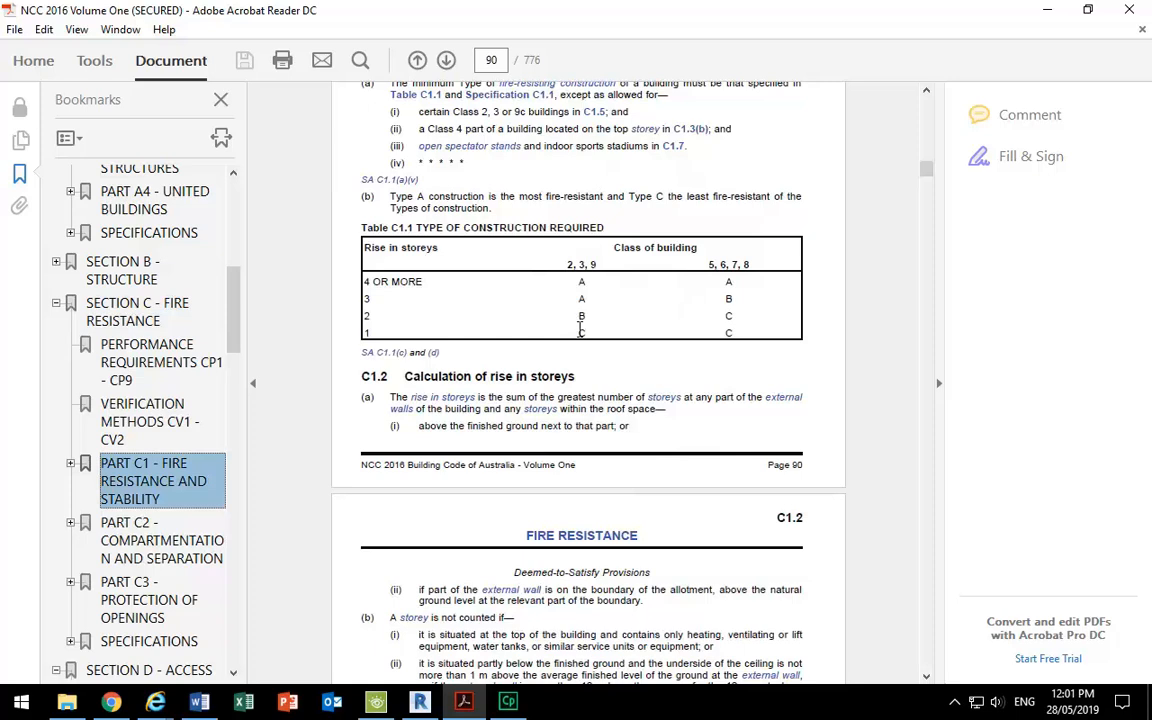
Switch to Word and enter "Type A" in the sub-bullet under "type of construction".
{"action": "key", "text": "alt+Tab"}
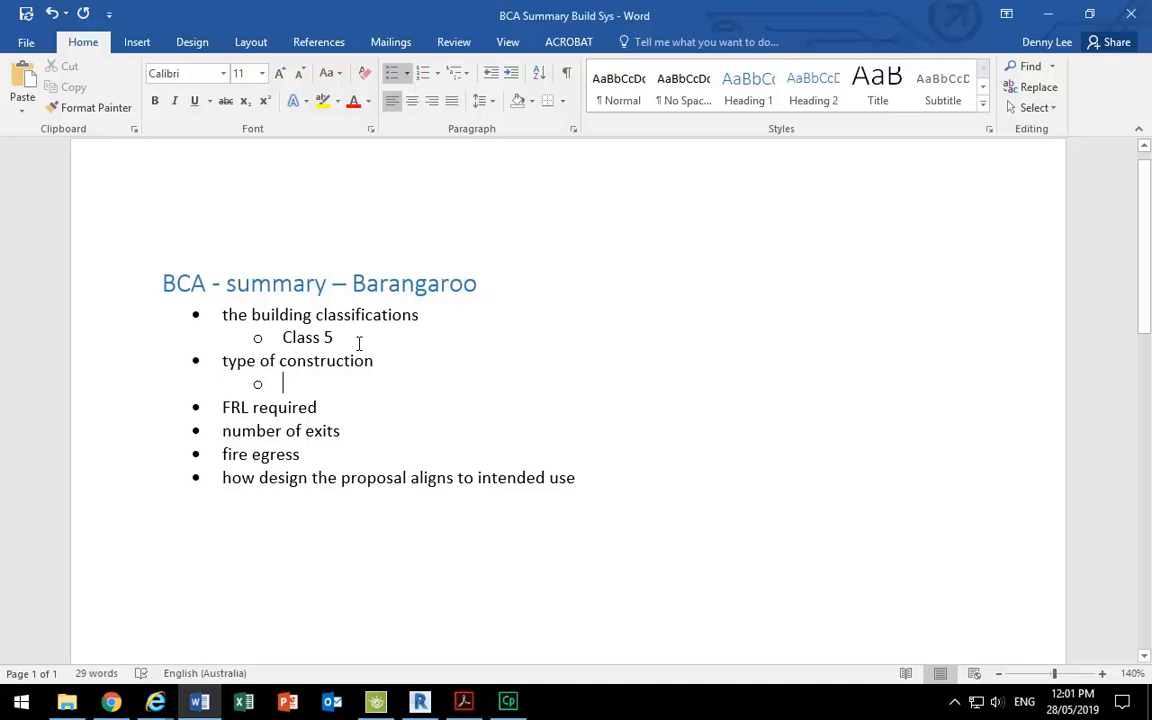
{"action": "type", "text": "yp"}
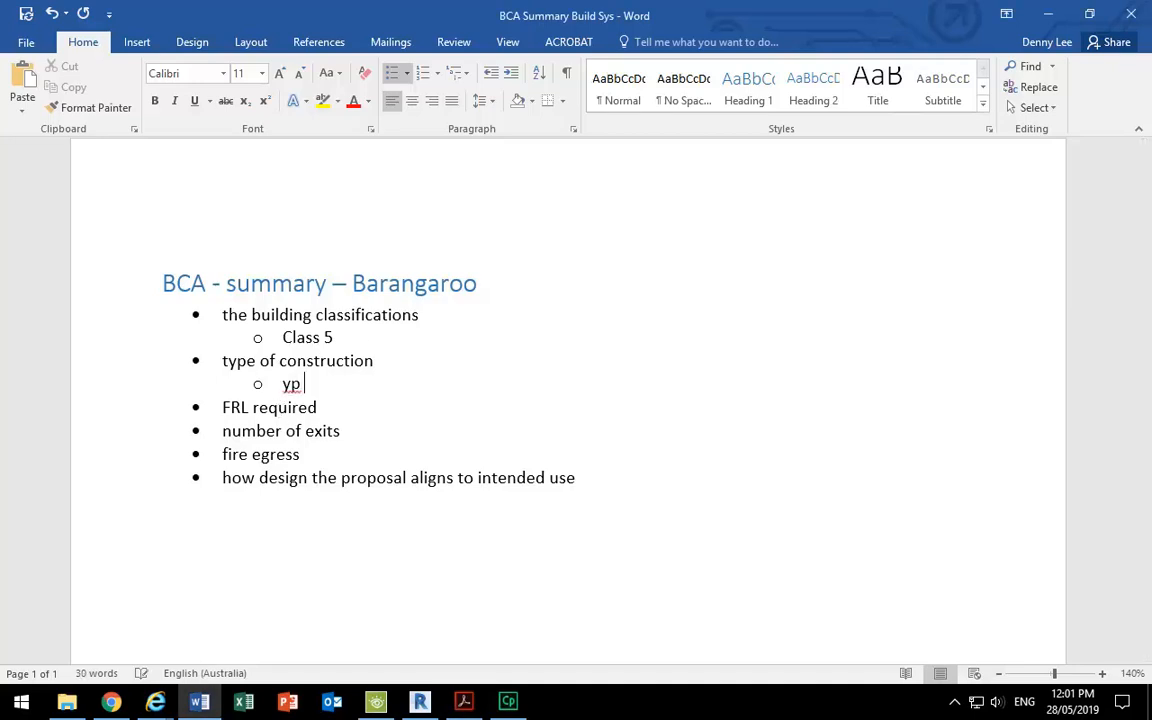
{"action": "key", "text": "BackSpace"}
{"action": "key", "text": "BackSpace"}
{"action": "type", "text": "Type A"}
Add an empty sub-bullet under "FRL required".
{"action": "left_click", "coordinate": [327, 406]}
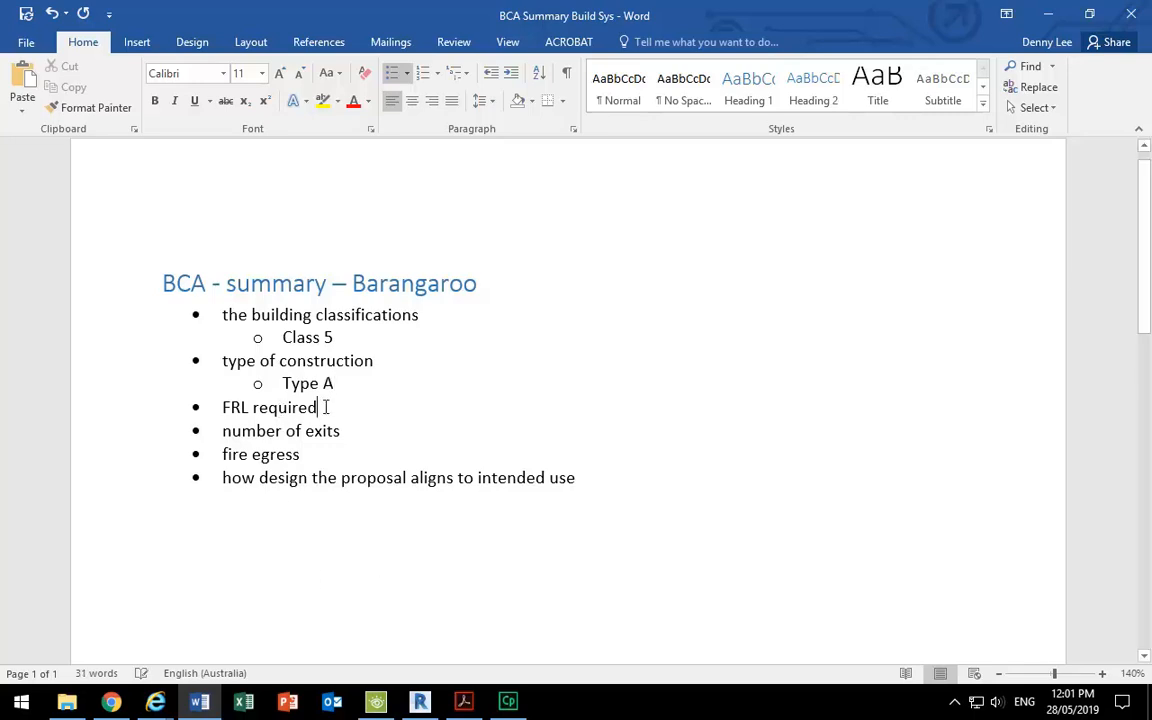
{"action": "key", "text": "Return"}
{"action": "key", "text": "Tab"}
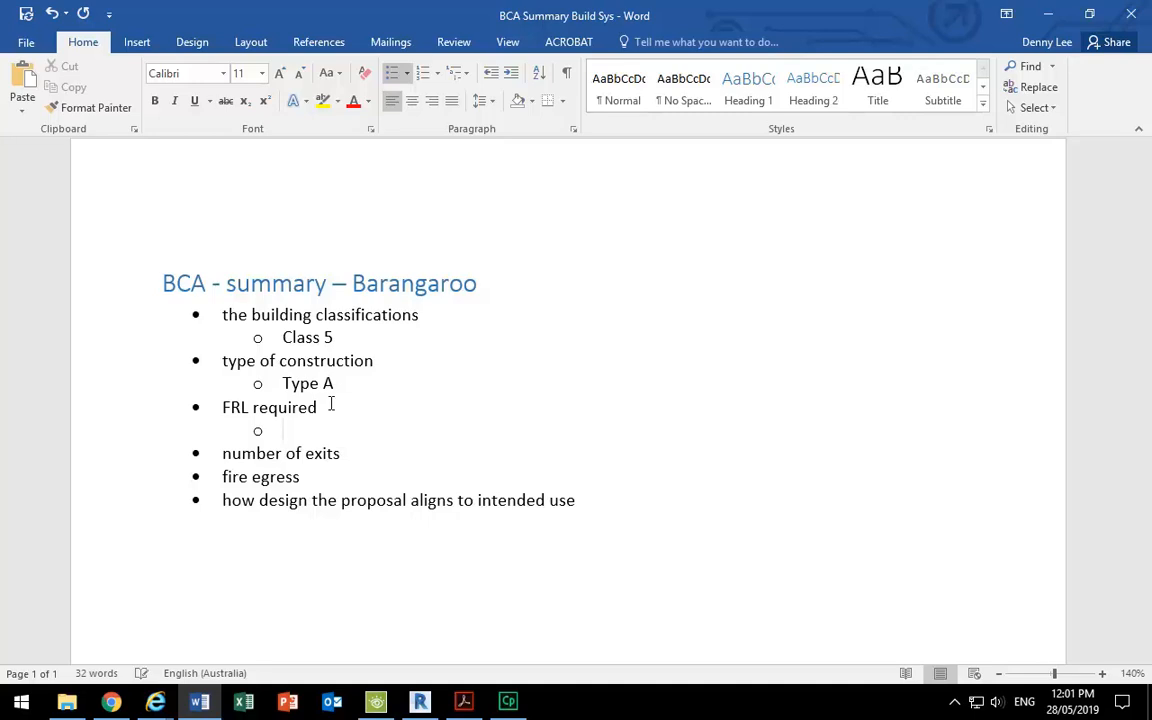
Browse the NCC 2016 PDF's Section C bookmarks and view the NCC 2019 folder under Construction Resources in File Explorer.
{"action": "key", "text": "alt+Tab"}
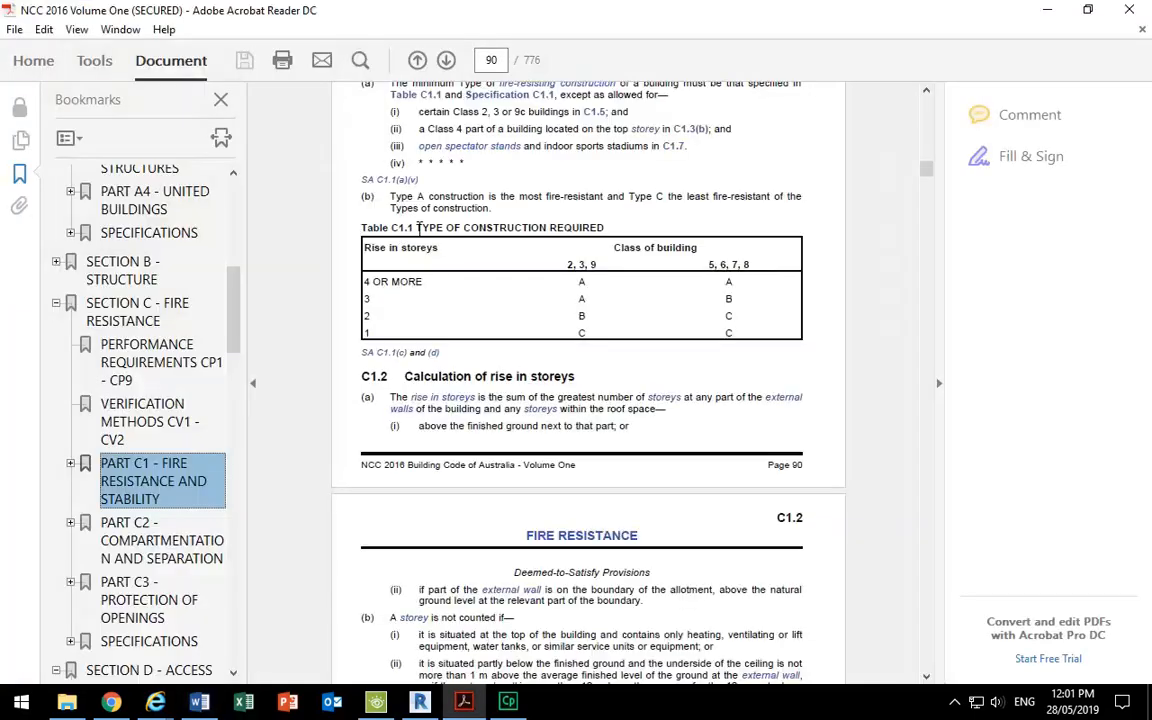
{"action": "left_click_drag", "start_coordinate": [237, 282], "coordinate": [241, 318]}
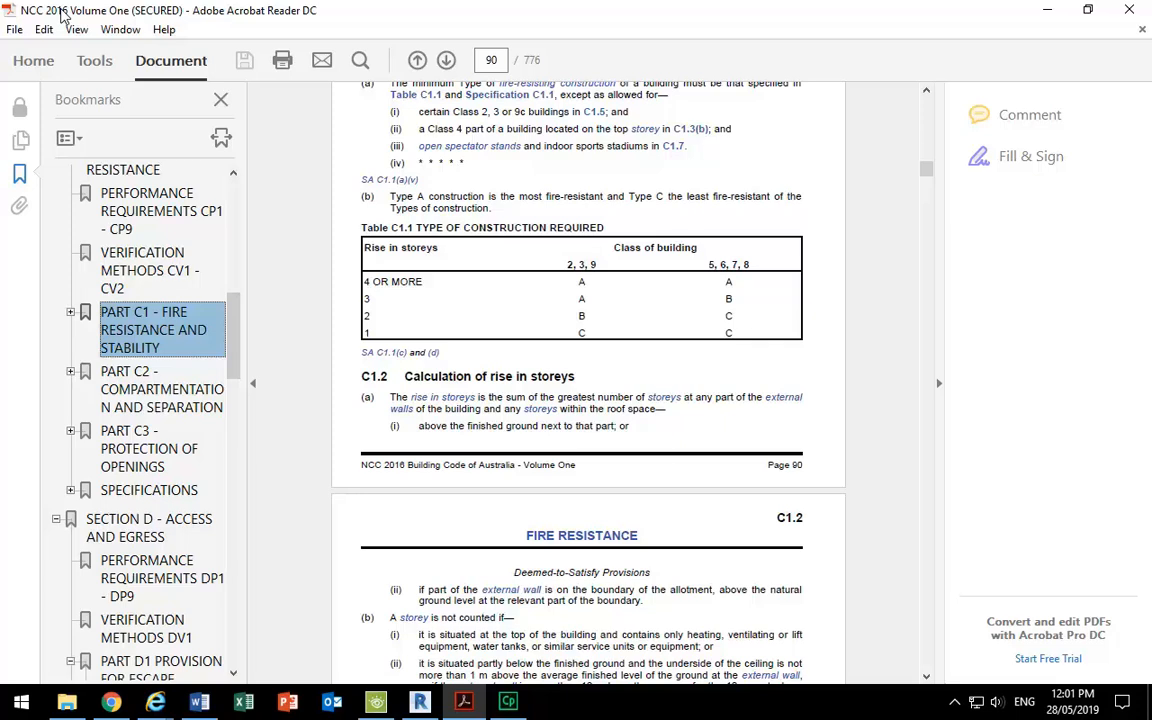
{"action": "left_click", "coordinate": [67, 702]}
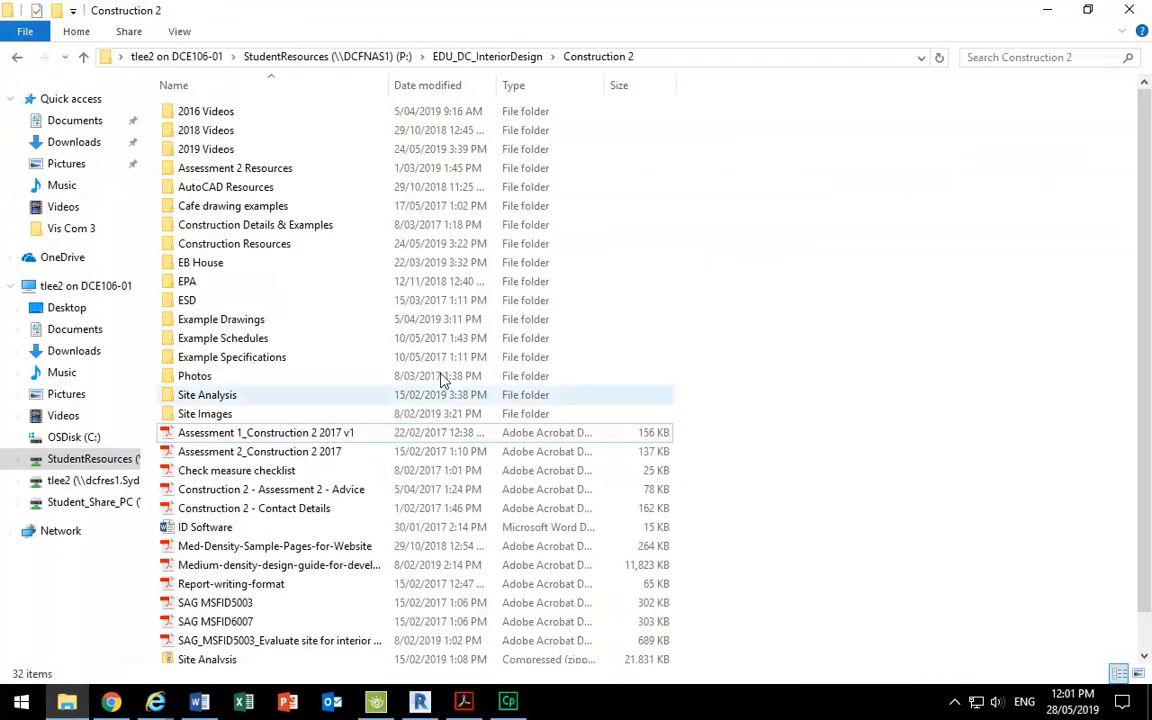
{"action": "double_click", "coordinate": [272, 249]}
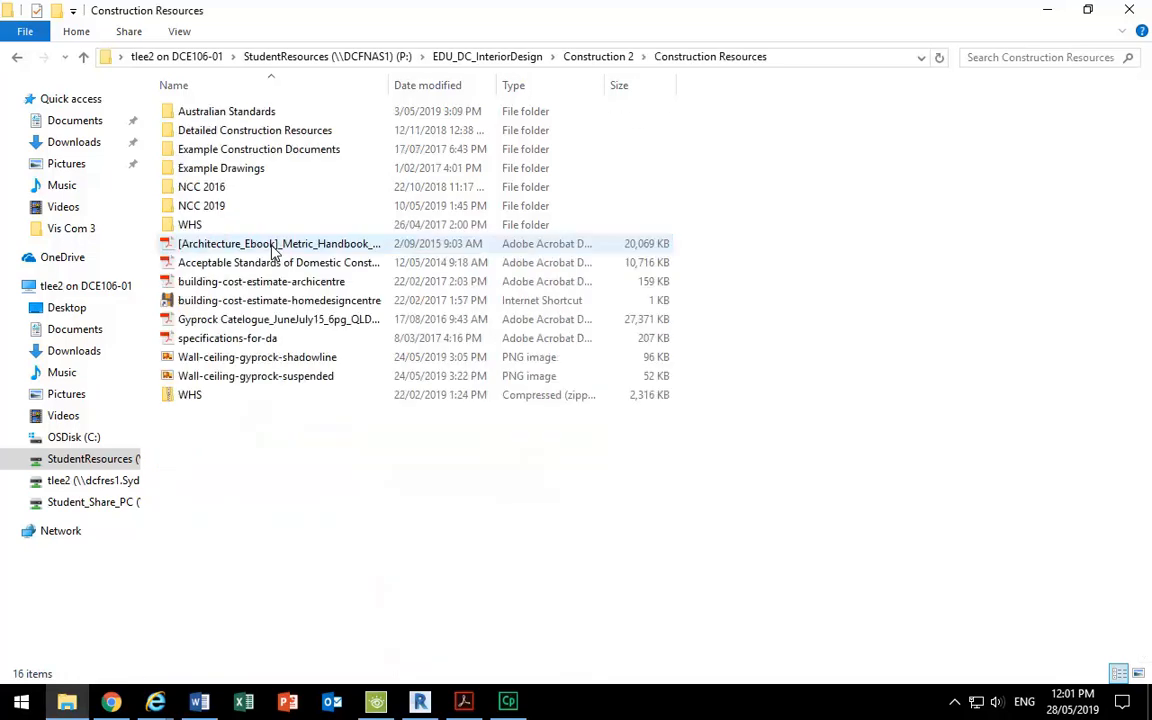
{"action": "double_click", "coordinate": [199, 208]}
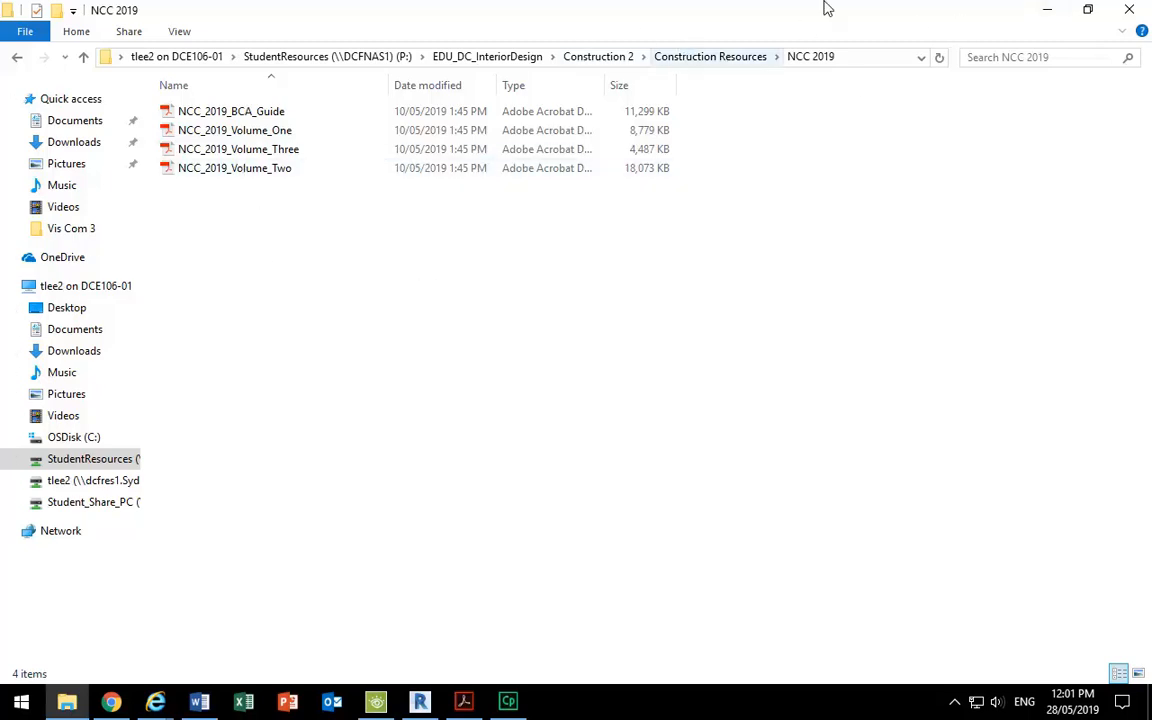
{"action": "left_click", "coordinate": [1053, 9]}
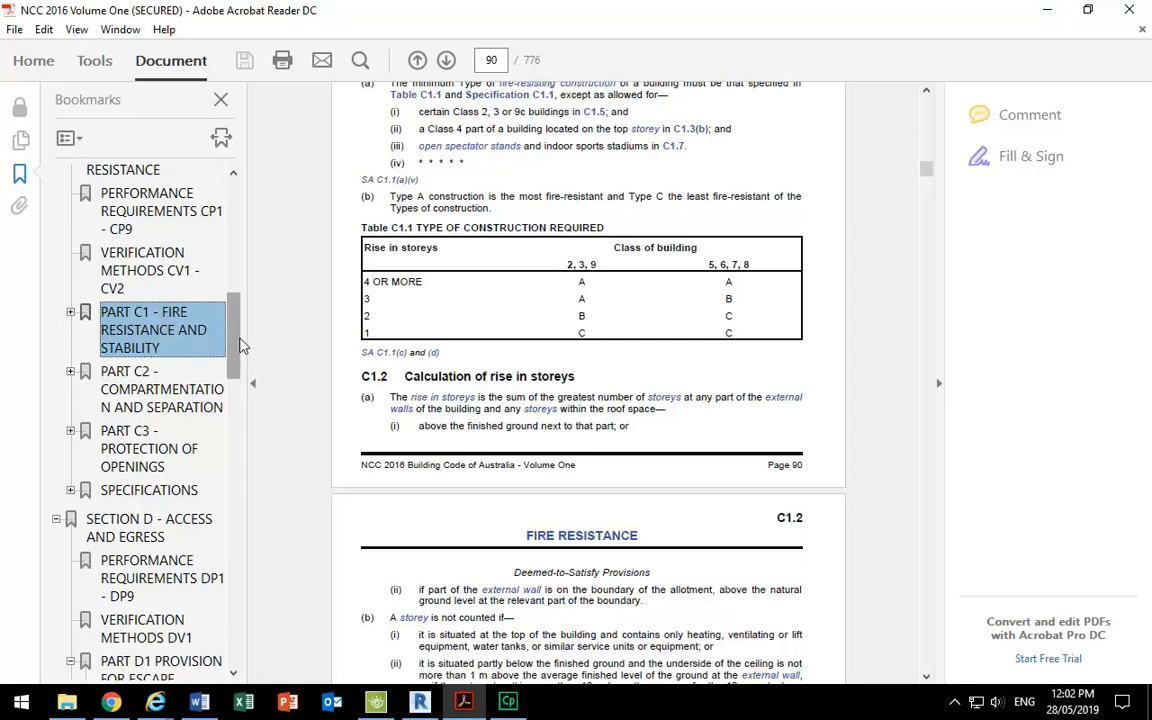
{"action": "scroll", "coordinate": [237, 345], "scroll_direction": "down", "scroll_amount": 1}
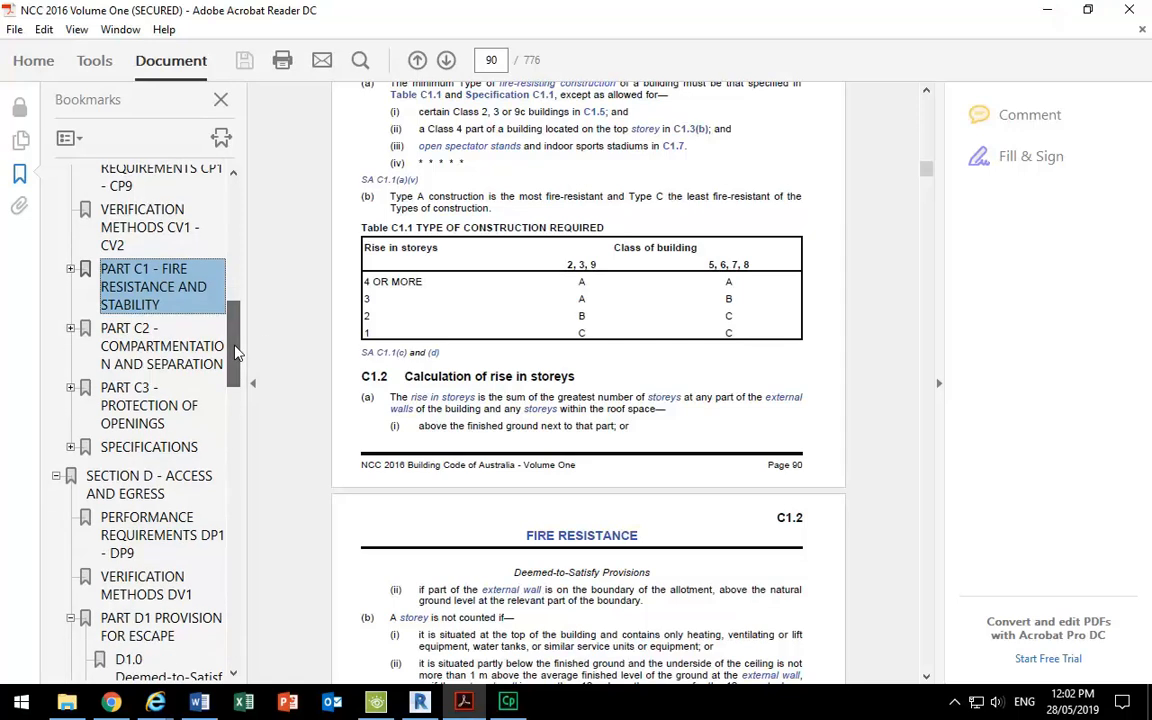
Go to Section C's Specifications in the NCC 2016 PDF and expand their bookmark list.
{"action": "left_click", "coordinate": [117, 450]}
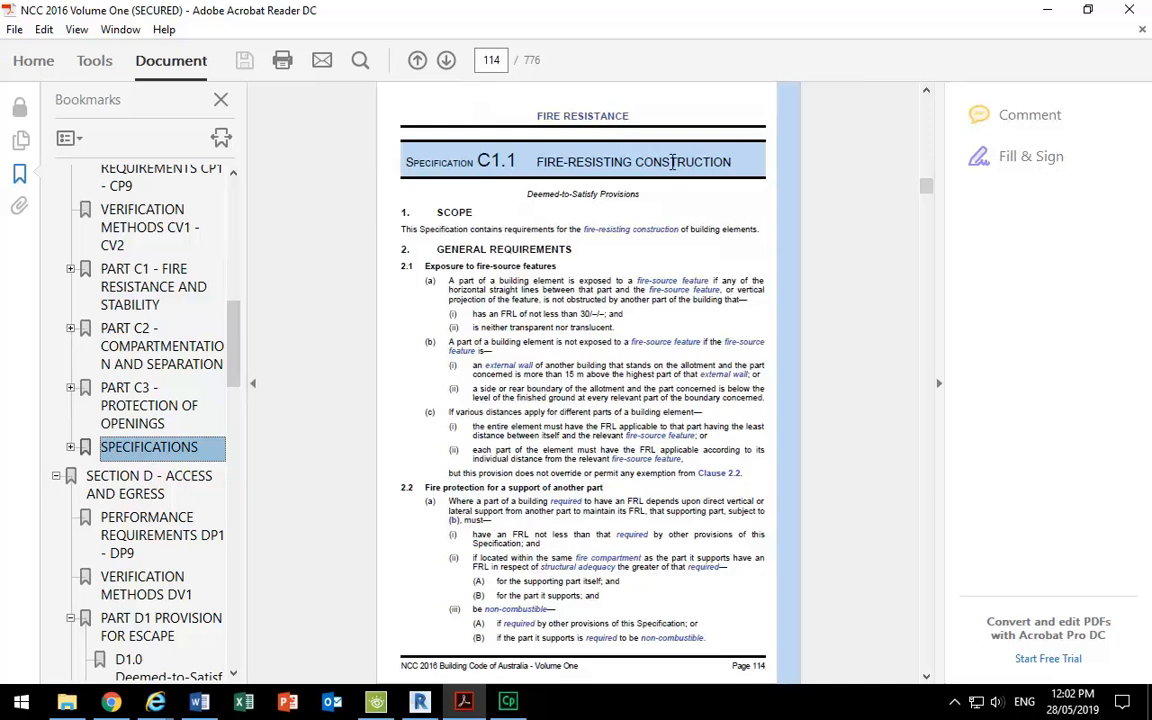
{"action": "left_click", "coordinate": [71, 448]}
{"action": "scroll", "coordinate": [162, 335], "scroll_direction": "down", "scroll_amount": 3}
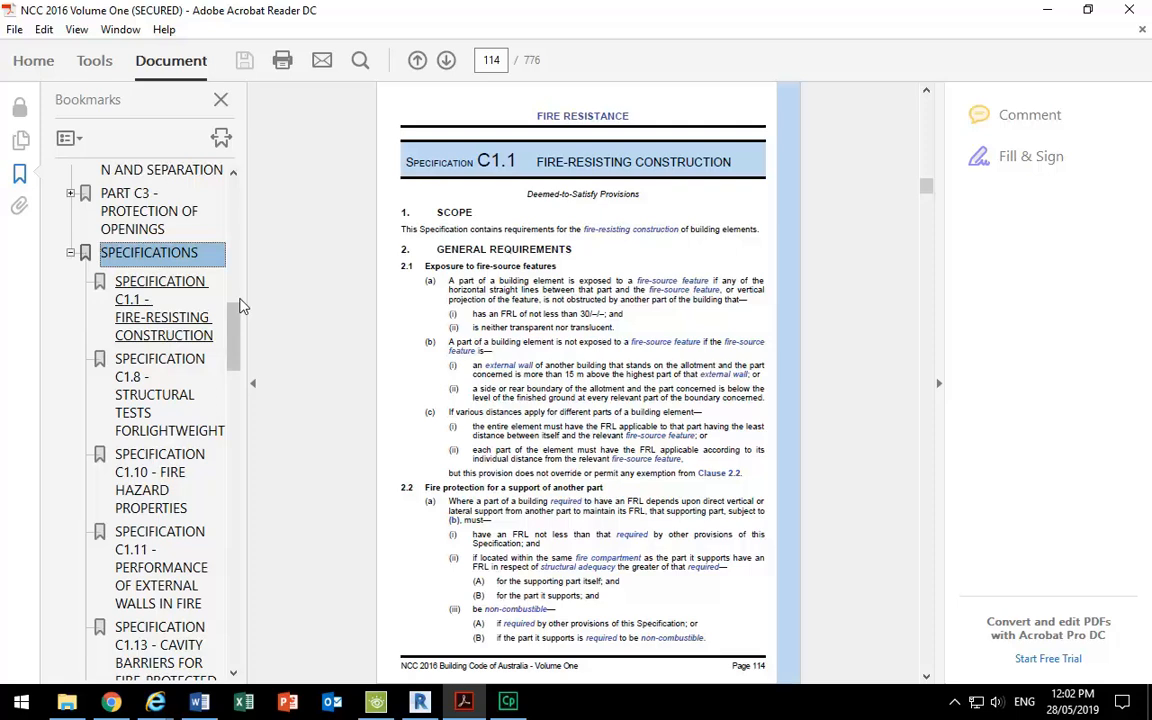
{"action": "scroll", "coordinate": [235, 312], "scroll_direction": "up", "scroll_amount": 3}
{"action": "mouse_move", "coordinate": [233, 312]}
{"action": "left_mouse_down"}
{"action": "mouse_move", "coordinate": [246, 213]}
{"action": "mouse_move", "coordinate": [247, 442]}
{"action": "mouse_move", "coordinate": [230, 195]}
{"action": "mouse_move", "coordinate": [236, 410]}
{"action": "mouse_move", "coordinate": [247, 311]}
{"action": "mouse_move", "coordinate": [243, 400]}
{"action": "mouse_move", "coordinate": [238, 322]}
{"action": "mouse_move", "coordinate": [237, 336]}
{"action": "left_mouse_up"}
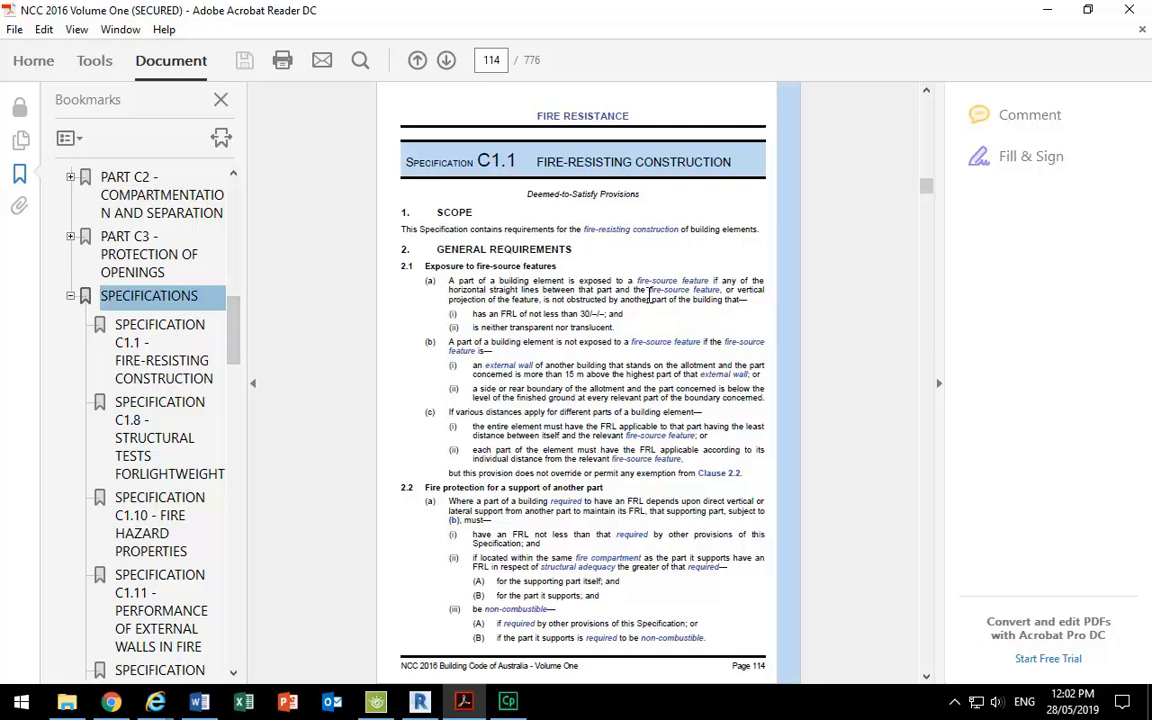
Browse Specification C1.1, Fire-Resisting Construction, to Table 3, Type A Construction: FRL of Building Elements.
{"action": "scroll", "coordinate": [520, 280], "scroll_direction": "down", "scroll_amount": 5}
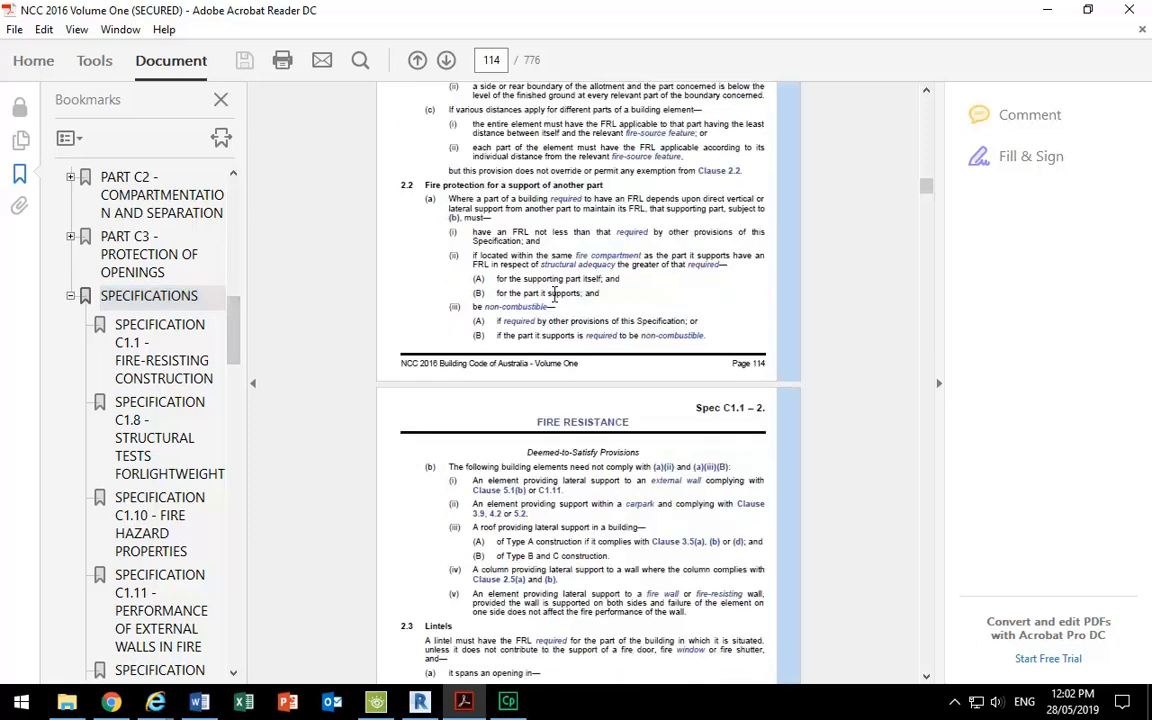
{"action": "scroll", "coordinate": [600, 332], "scroll_direction": "down", "scroll_amount": 6}
{"action": "scroll", "coordinate": [510, 340], "scroll_direction": "down", "scroll_amount": 10}
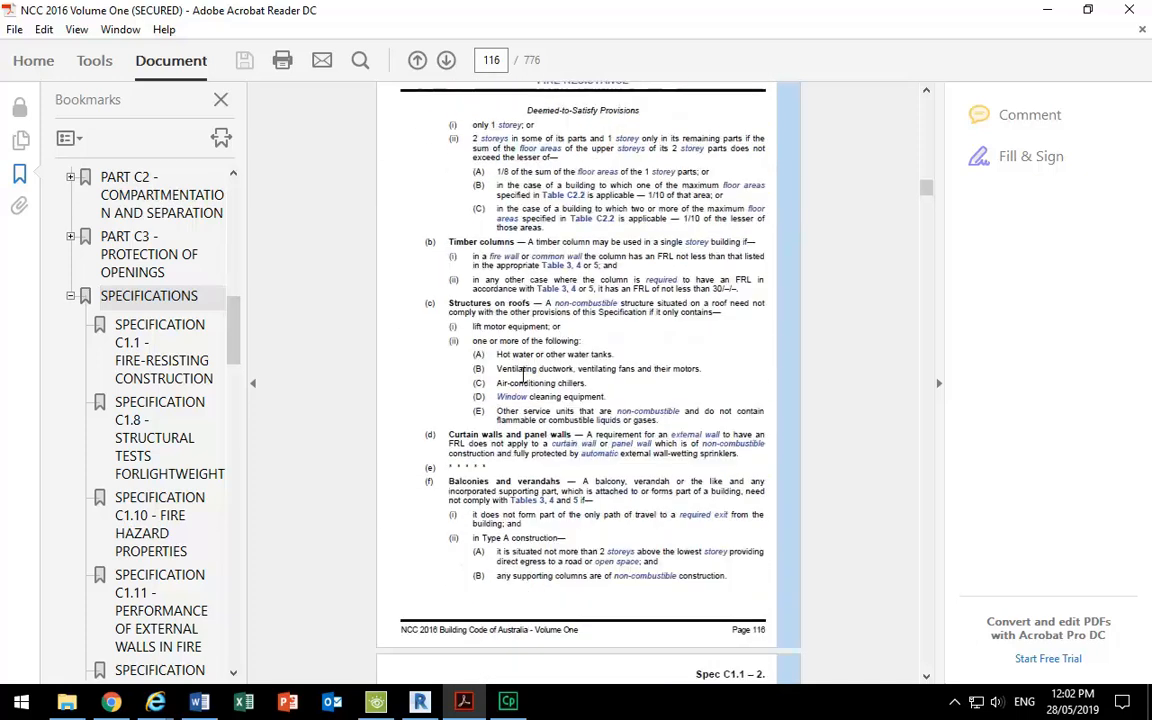
{"action": "scroll", "coordinate": [521, 375], "scroll_direction": "down", "scroll_amount": 3}
{"action": "scroll", "coordinate": [522, 375], "scroll_direction": "down", "scroll_amount": 4}
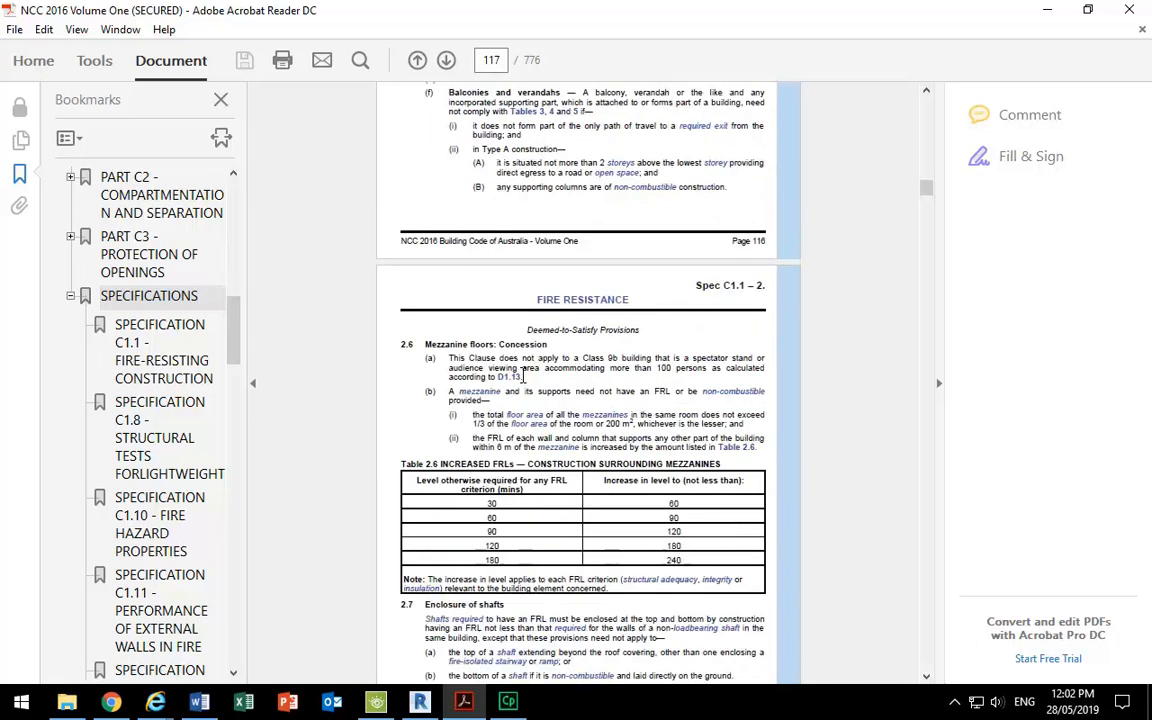
{"action": "scroll", "coordinate": [522, 375], "scroll_direction": "down", "scroll_amount": 10}
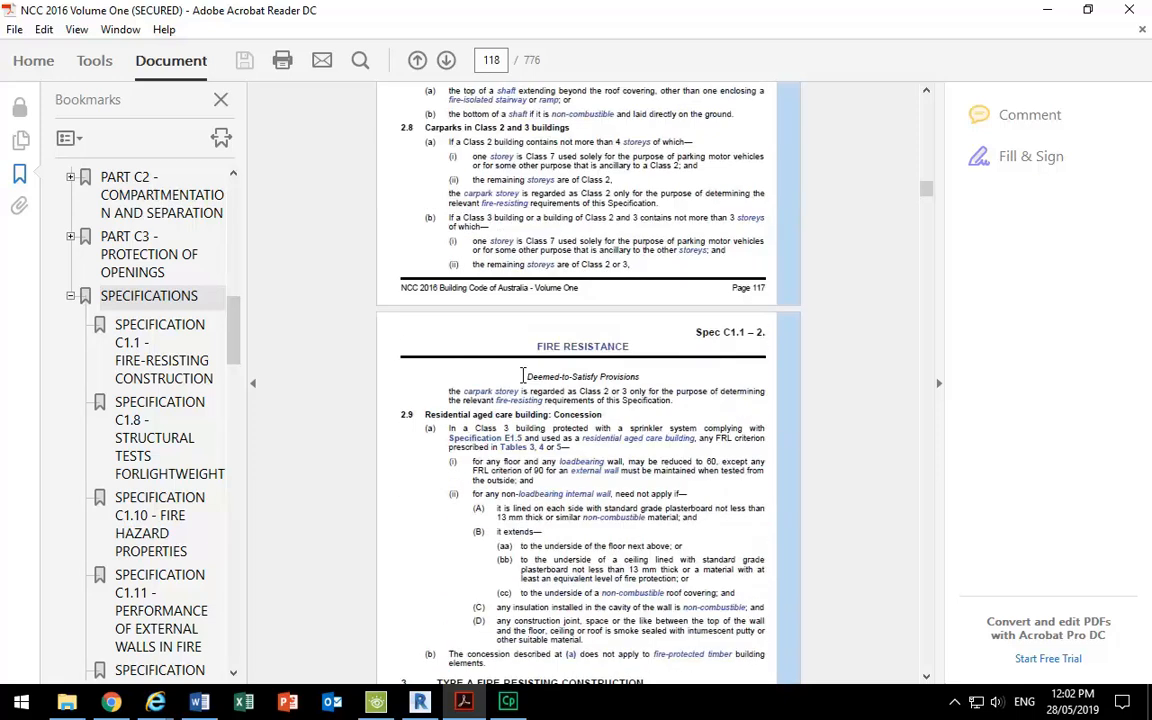
{"action": "scroll", "coordinate": [522, 375], "scroll_direction": "down", "scroll_amount": 11}
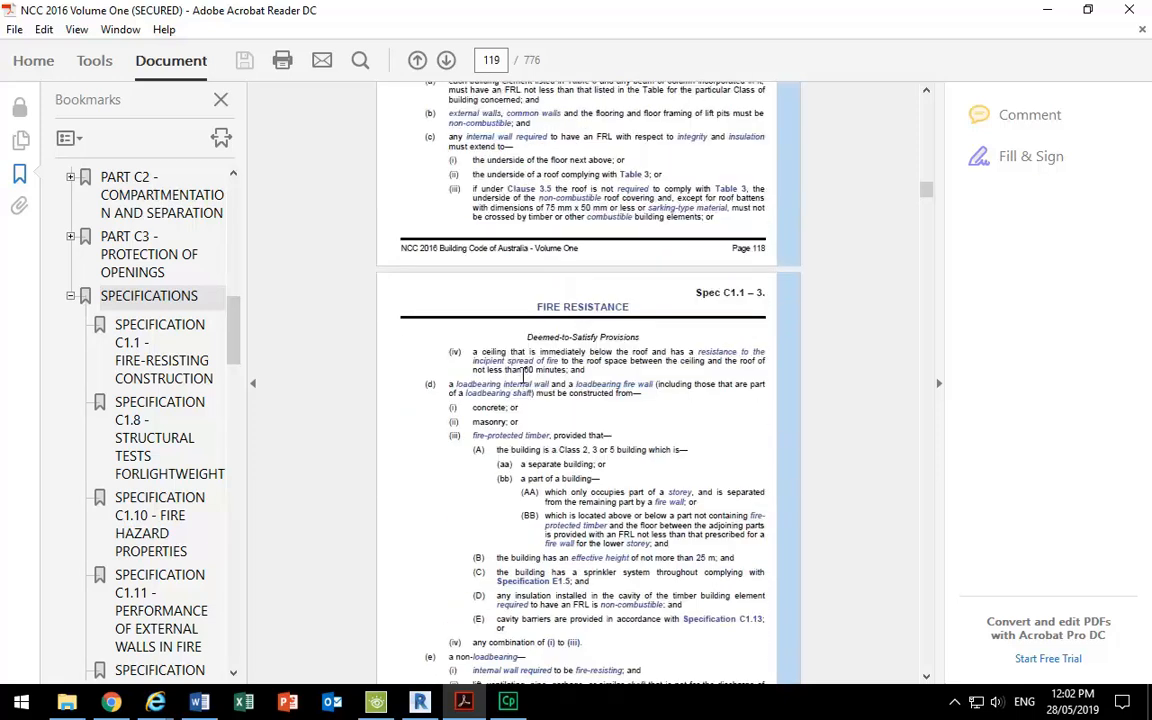
{"action": "scroll", "coordinate": [522, 372], "scroll_direction": "down", "scroll_amount": 4}
{"action": "scroll", "coordinate": [522, 380], "scroll_direction": "down", "scroll_amount": 3}
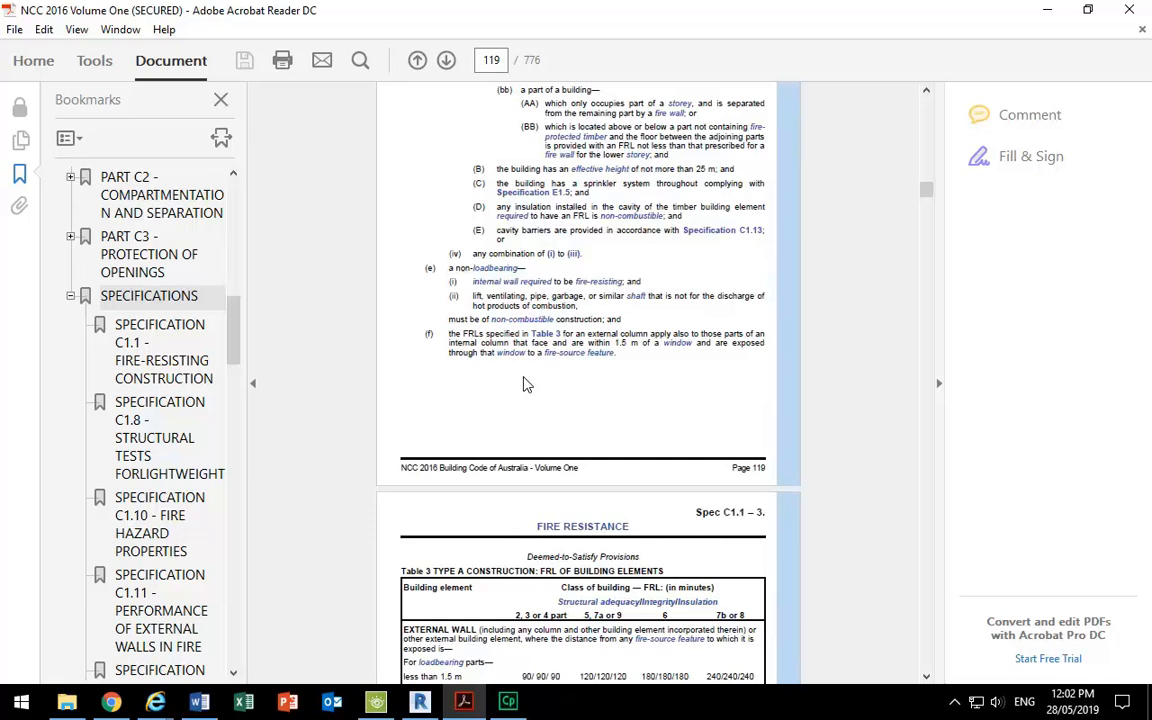
{"action": "scroll", "coordinate": [524, 380], "scroll_direction": "down", "scroll_amount": 2}
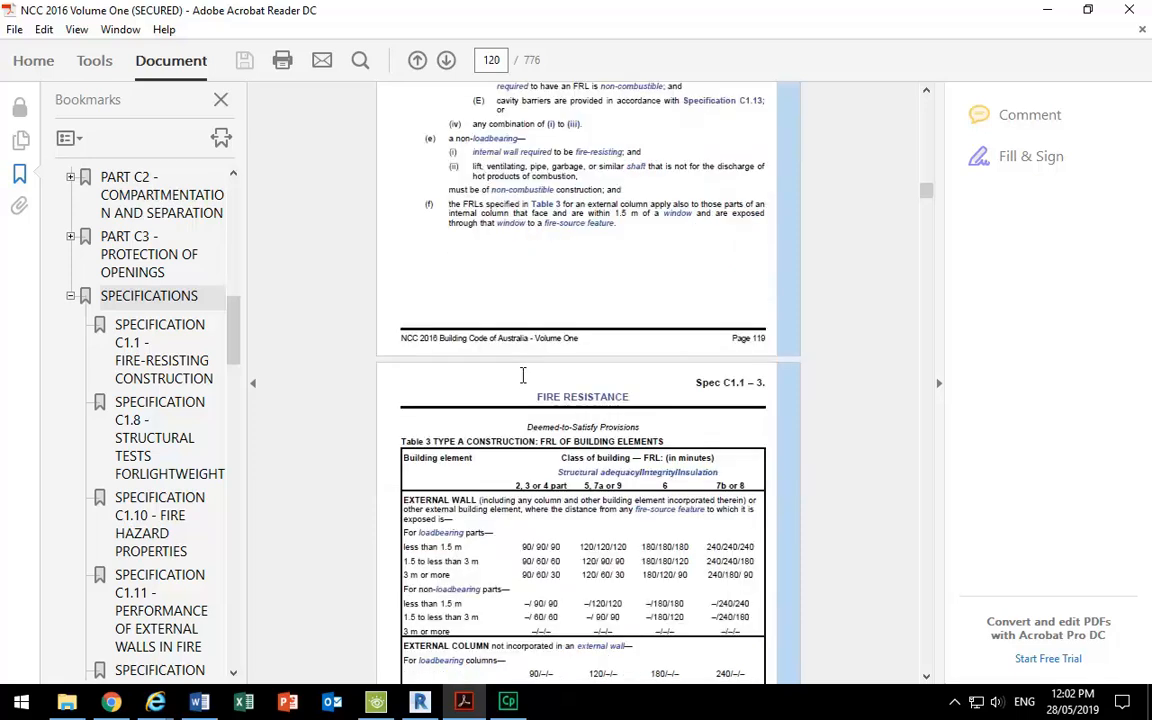
{"action": "scroll", "coordinate": [522, 375], "scroll_direction": "down", "scroll_amount": 5}
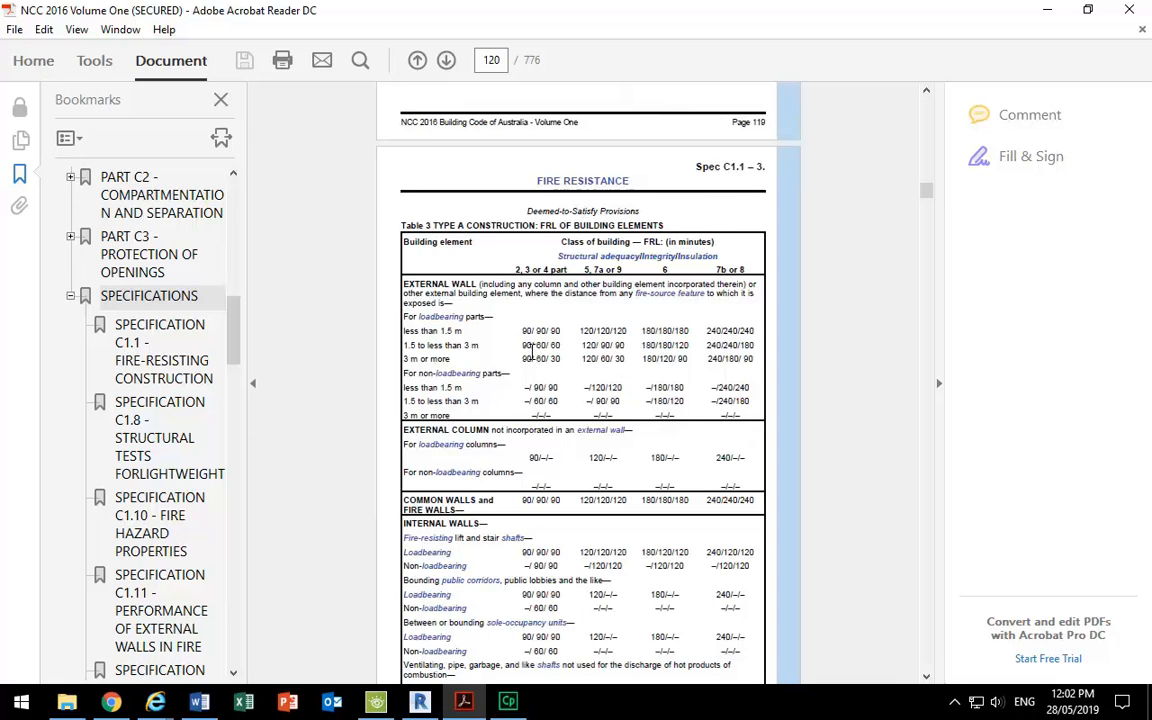
{"action": "scroll", "coordinate": [565, 402], "scroll_direction": "up", "scroll_amount": 1, "text": "ctrl"}
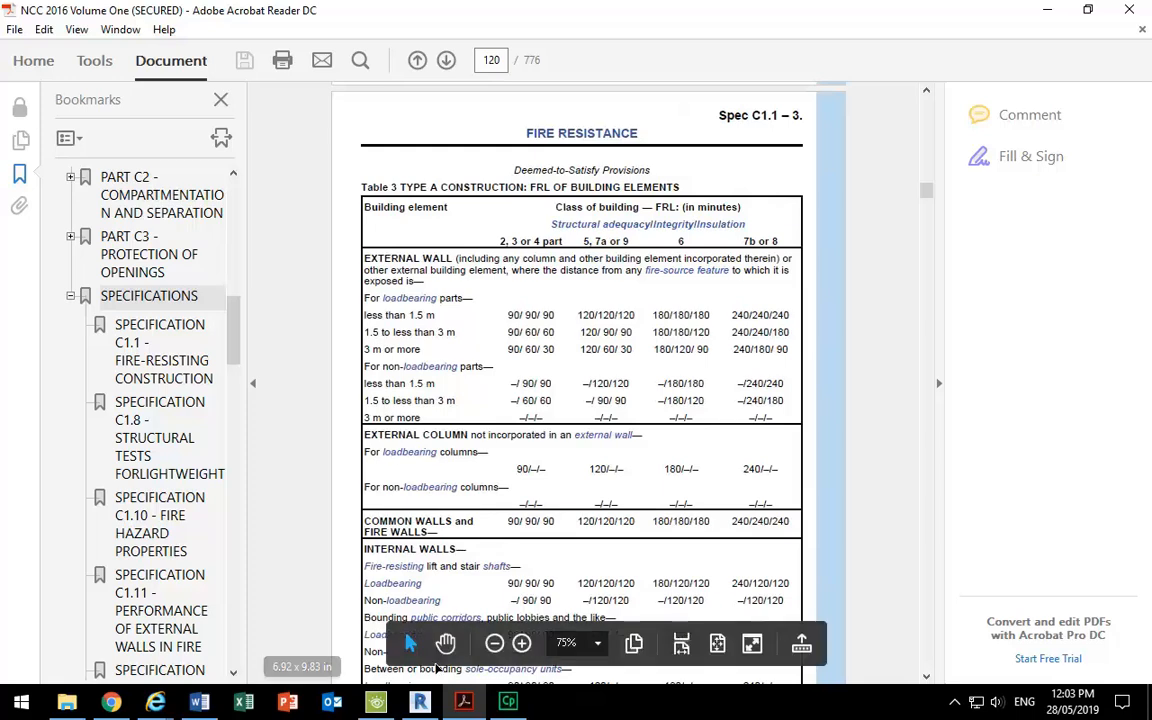
Examine Table 3's FRL requirements for external walls, external columns, common walls and internal walls by building class.
{"action": "scroll", "coordinate": [704, 435], "scroll_direction": "down", "scroll_amount": 4}
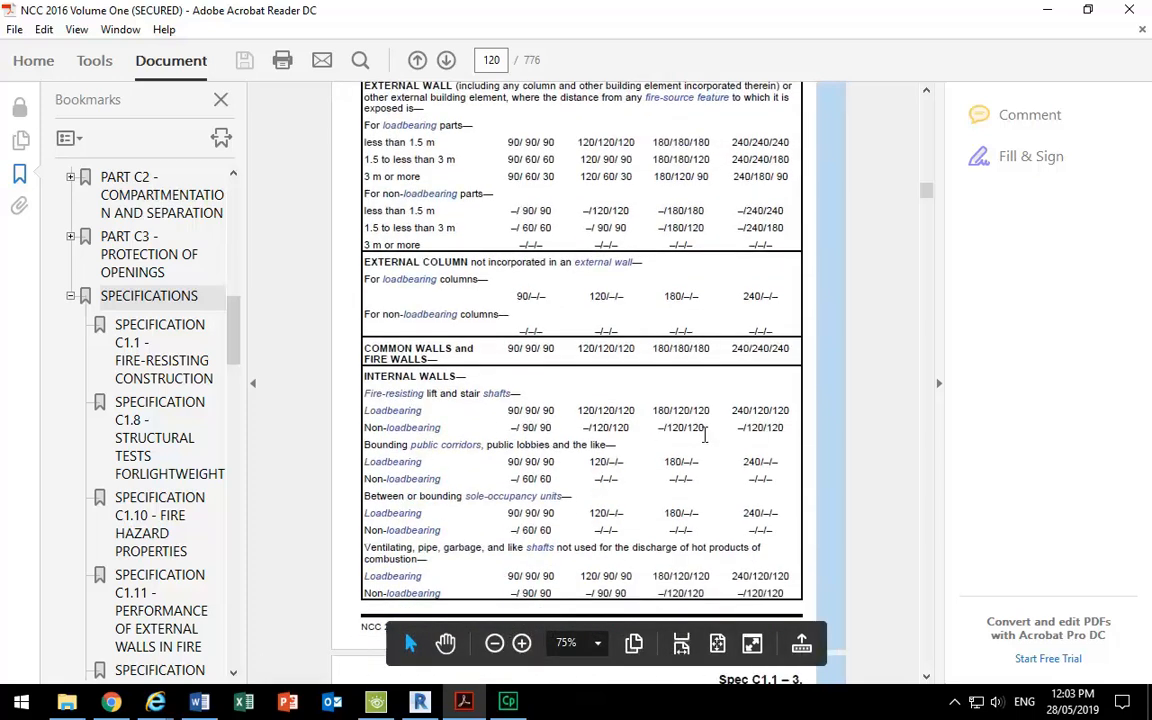
{"action": "scroll", "coordinate": [590, 311], "scroll_direction": "up", "scroll_amount": 3}
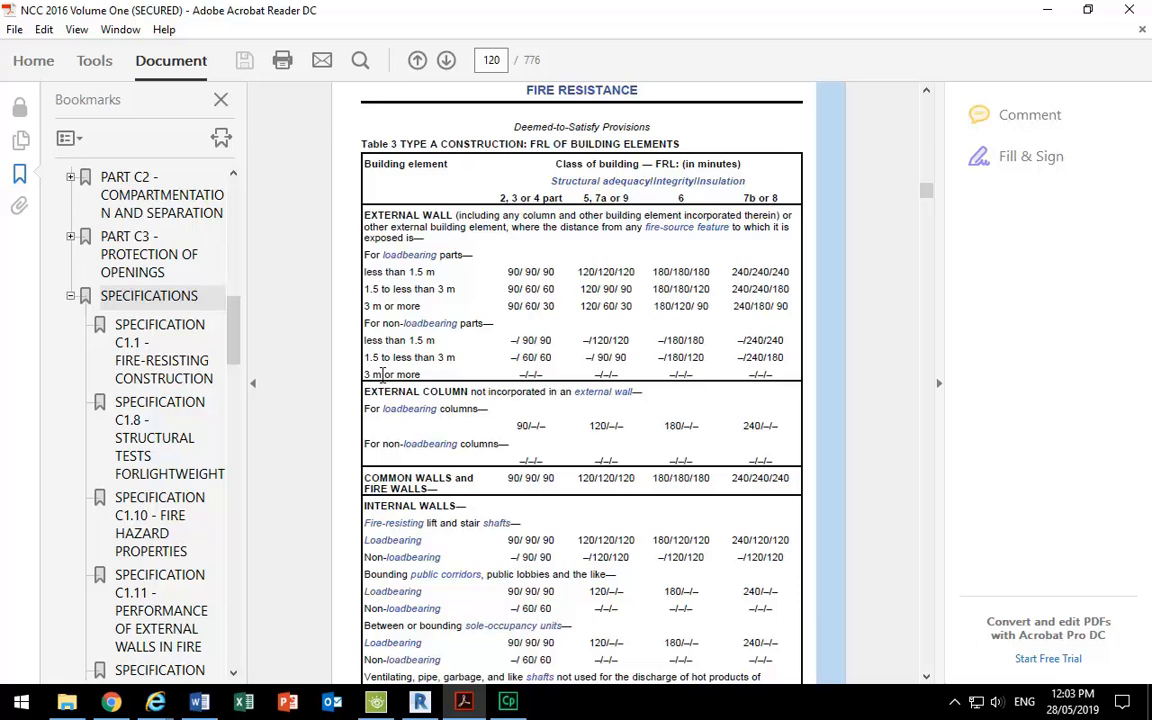
{"action": "scroll", "coordinate": [382, 374], "scroll_direction": "down", "scroll_amount": 4}
{"action": "scroll", "coordinate": [360, 280], "scroll_direction": "up", "scroll_amount": 2}
{"action": "scroll", "coordinate": [360, 340], "scroll_direction": "down", "scroll_amount": 2}
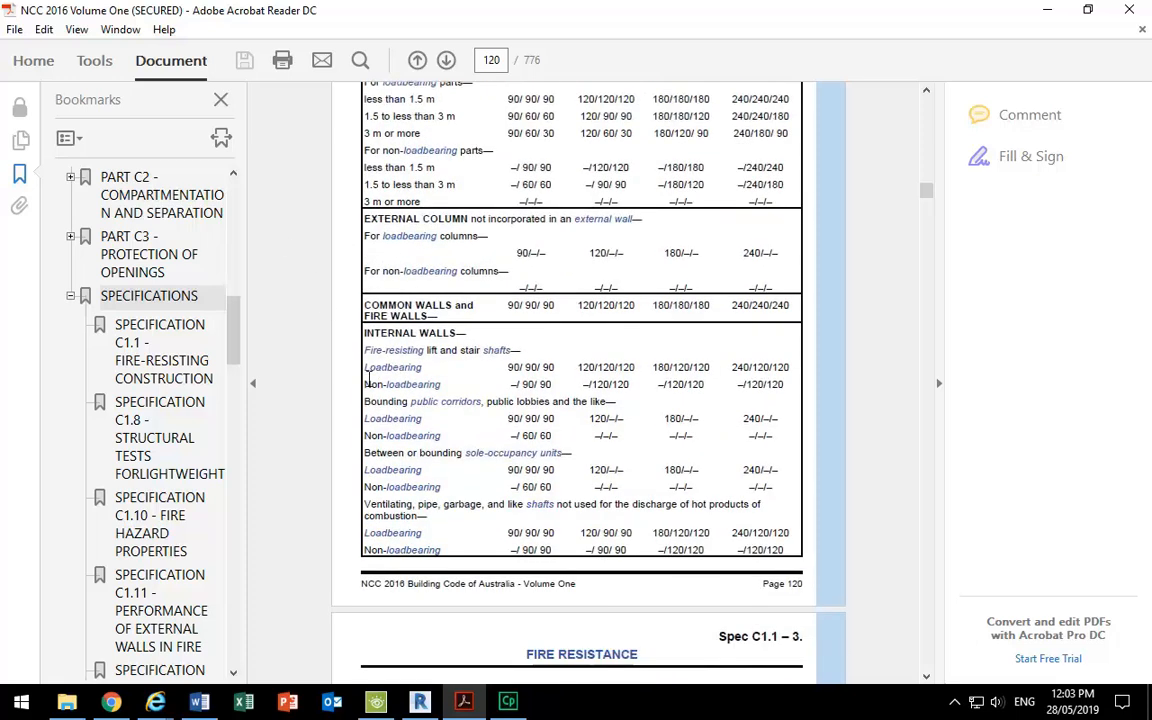
{"action": "scroll", "coordinate": [380, 443], "scroll_direction": "down", "scroll_amount": 1}
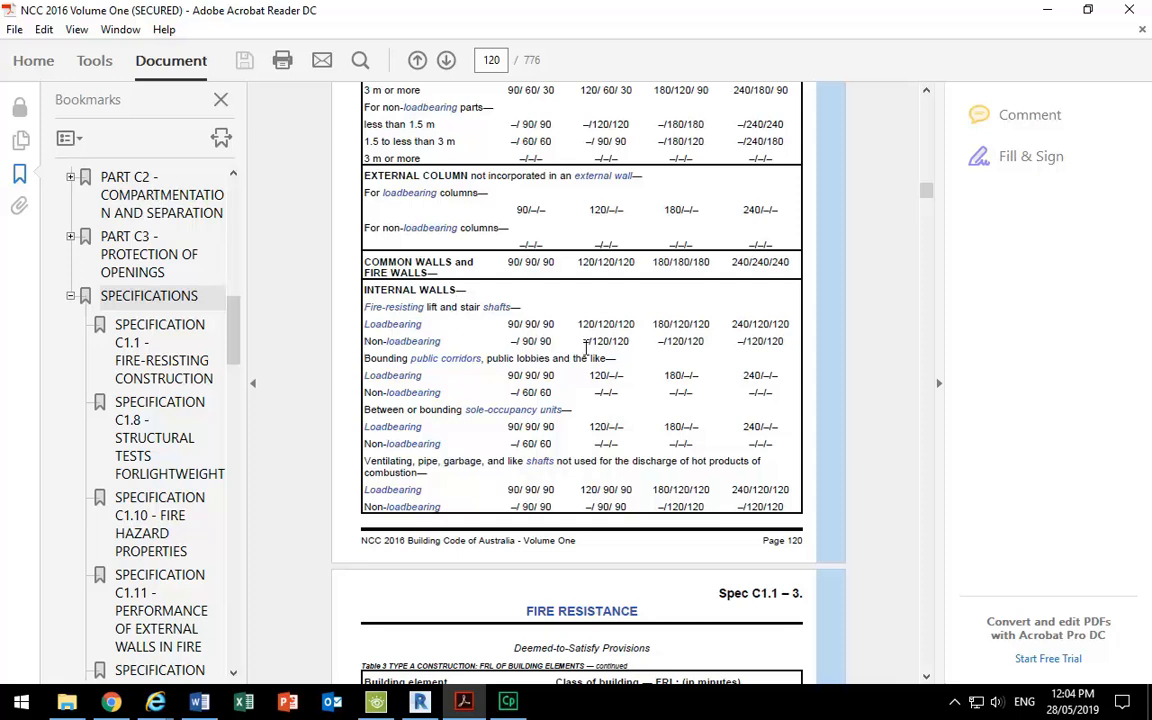
Review the Type A construction provisions preceding Table 3 and compare the table's loadbearing and non-loadbearing FRL entries.
{"action": "left_click_drag", "start_coordinate": [509, 341], "coordinate": [518, 342]}
{"action": "scroll", "coordinate": [513, 344], "scroll_direction": "up", "scroll_amount": 3}
{"action": "scroll", "coordinate": [511, 343], "scroll_direction": "up", "scroll_amount": 2}
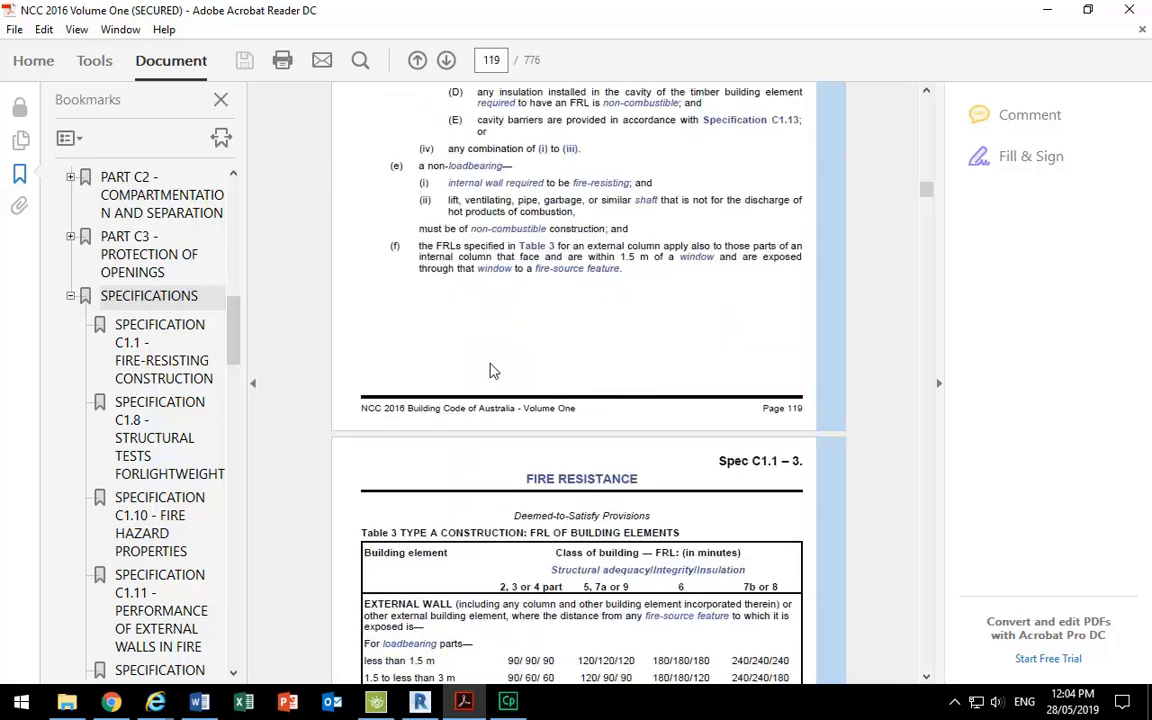
{"action": "scroll", "coordinate": [507, 360], "scroll_direction": "up", "scroll_amount": 3}
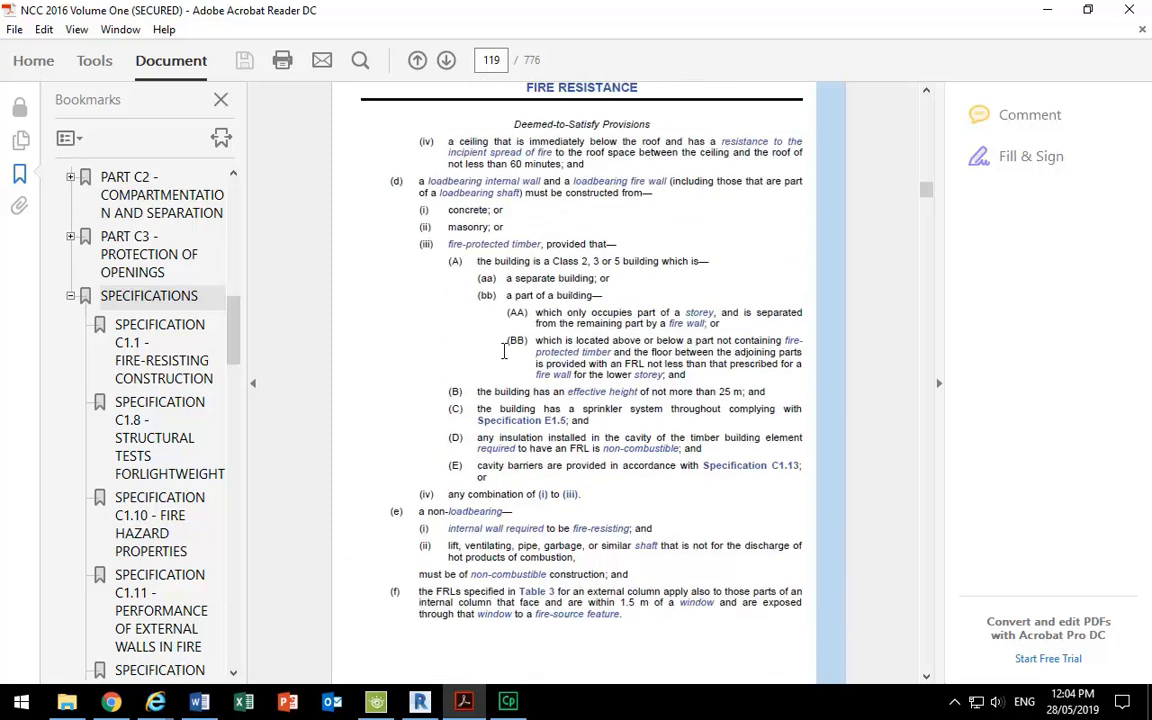
{"action": "scroll", "coordinate": [504, 351], "scroll_direction": "down", "scroll_amount": 3}
{"action": "scroll", "coordinate": [501, 451], "scroll_direction": "down", "scroll_amount": 2}
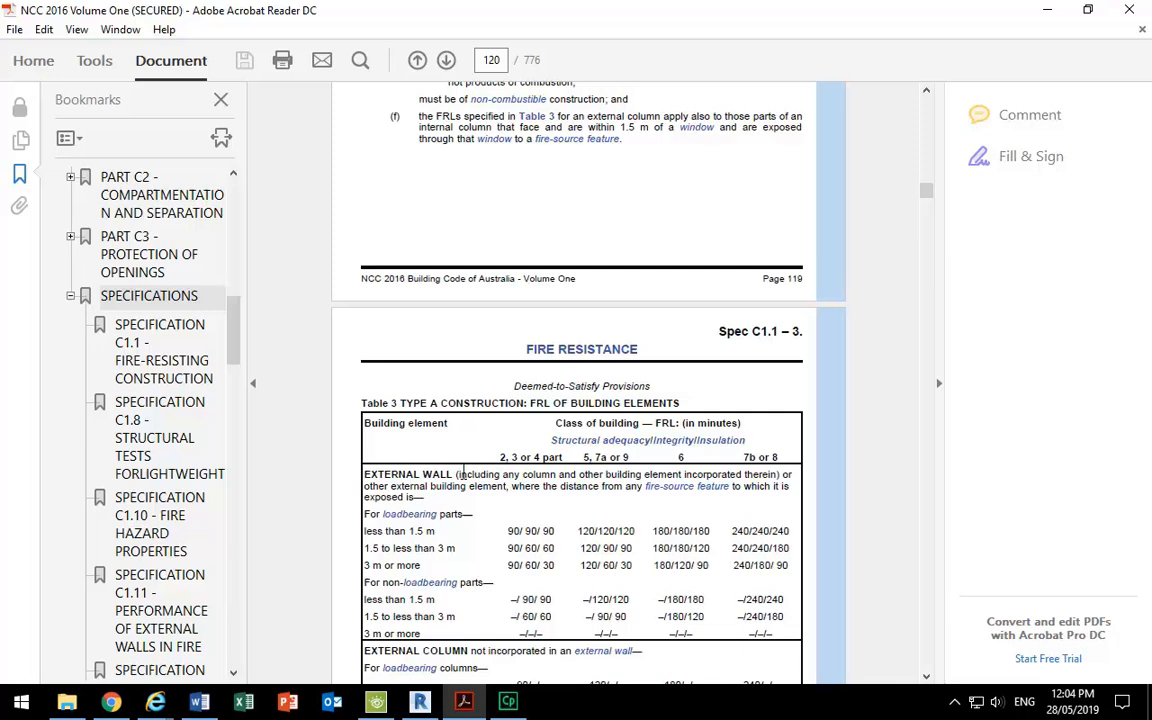
{"action": "scroll", "coordinate": [462, 474], "scroll_direction": "down", "scroll_amount": 3}
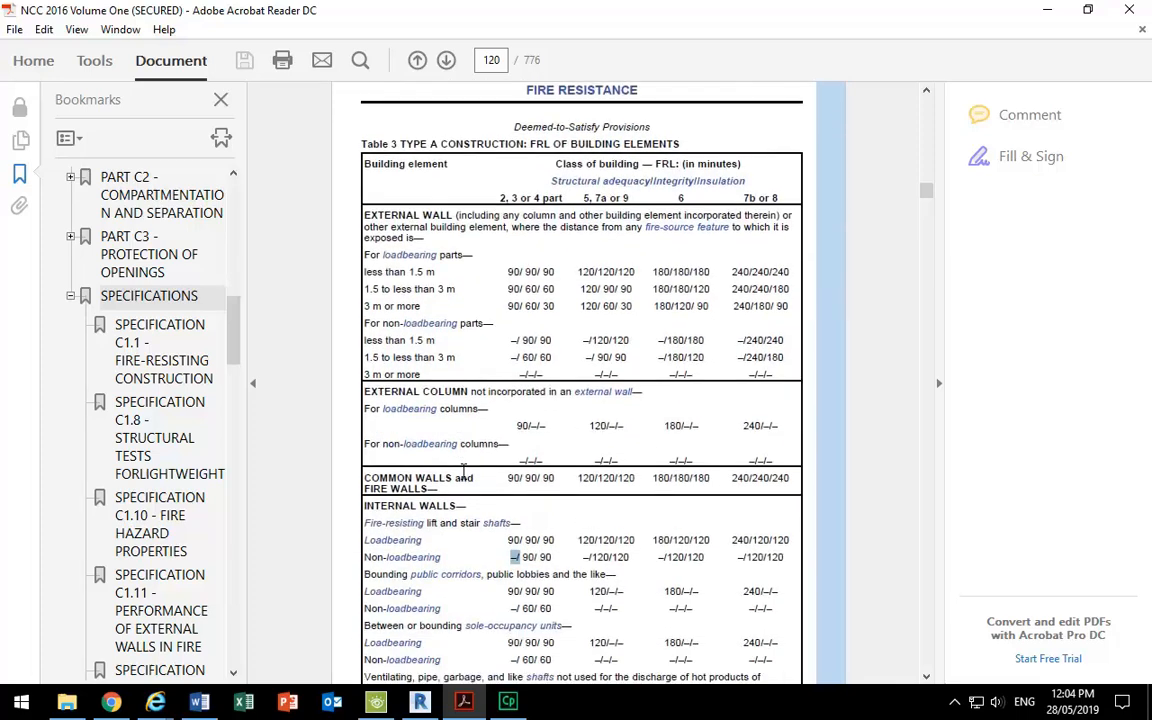
{"action": "scroll", "coordinate": [463, 468], "scroll_direction": "down", "scroll_amount": 1}
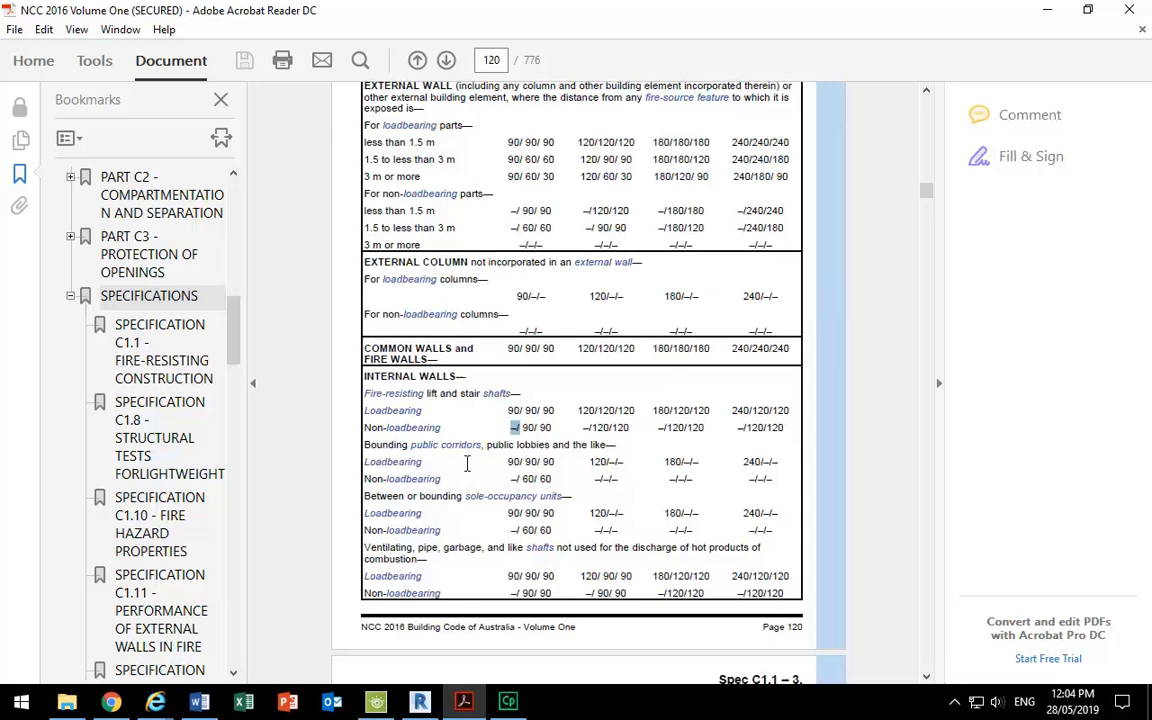
{"action": "left_click", "coordinate": [504, 429]}
{"action": "scroll", "coordinate": [521, 427], "scroll_direction": "up", "scroll_amount": 2}
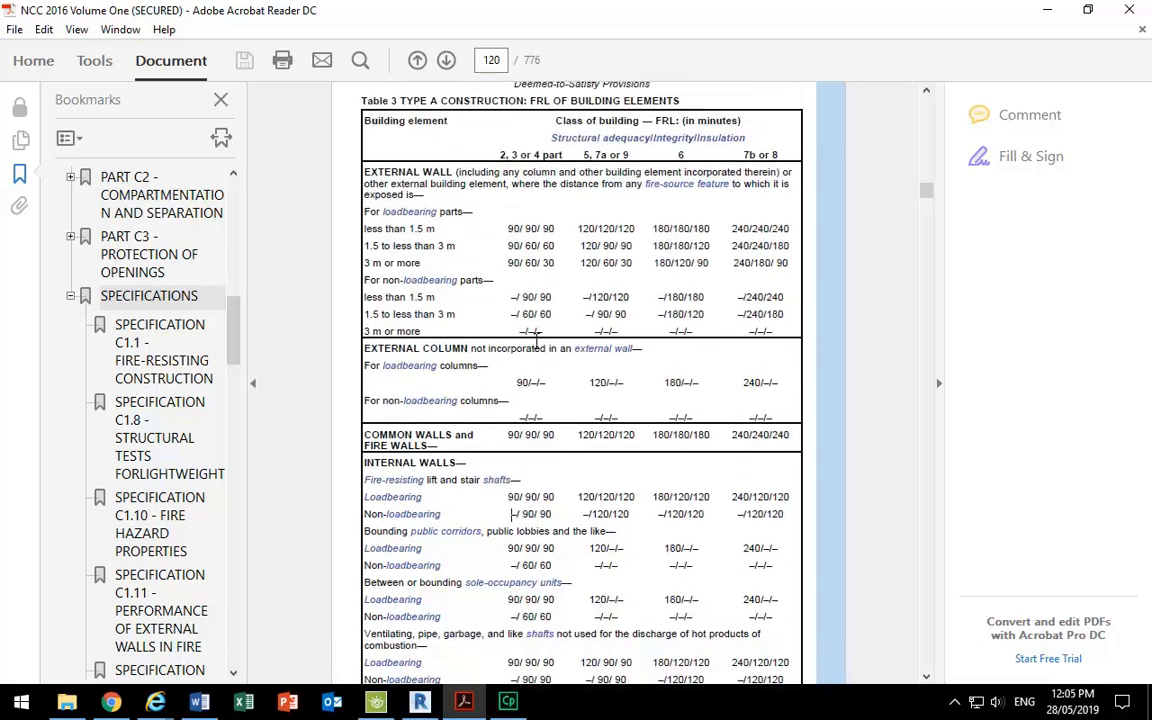
{"action": "scroll", "coordinate": [480, 300], "scroll_direction": "up", "scroll_amount": 2}
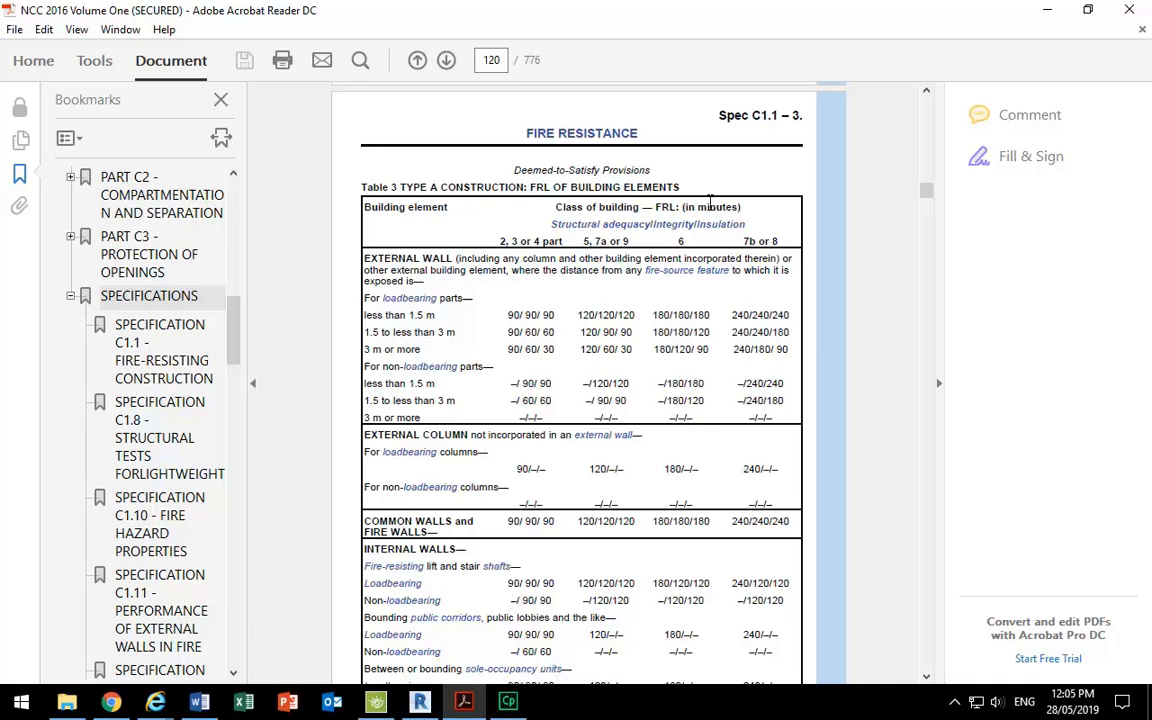
{"action": "scroll", "coordinate": [490, 466], "scroll_direction": "down", "scroll_amount": 4}
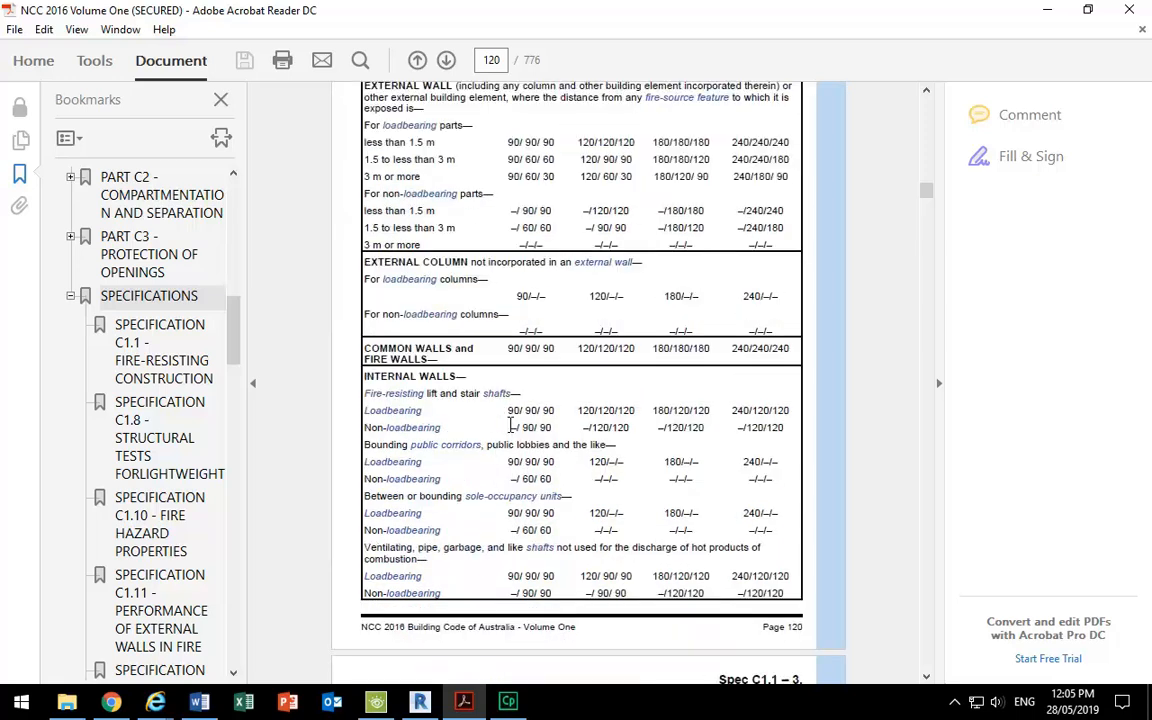
Switch to File Explorer and open the Gyprock catalogue PDF from the Construction Resources folder inside Construction 2.
{"action": "left_click", "coordinate": [67, 701]}
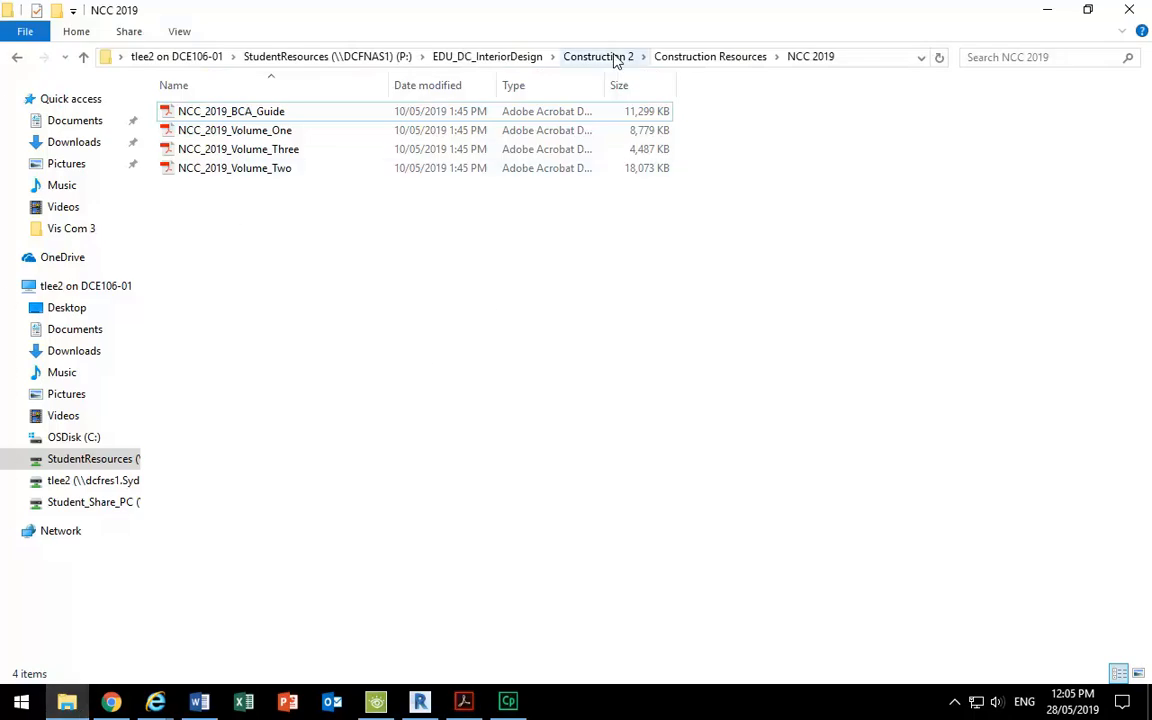
{"action": "left_click", "coordinate": [617, 57]}
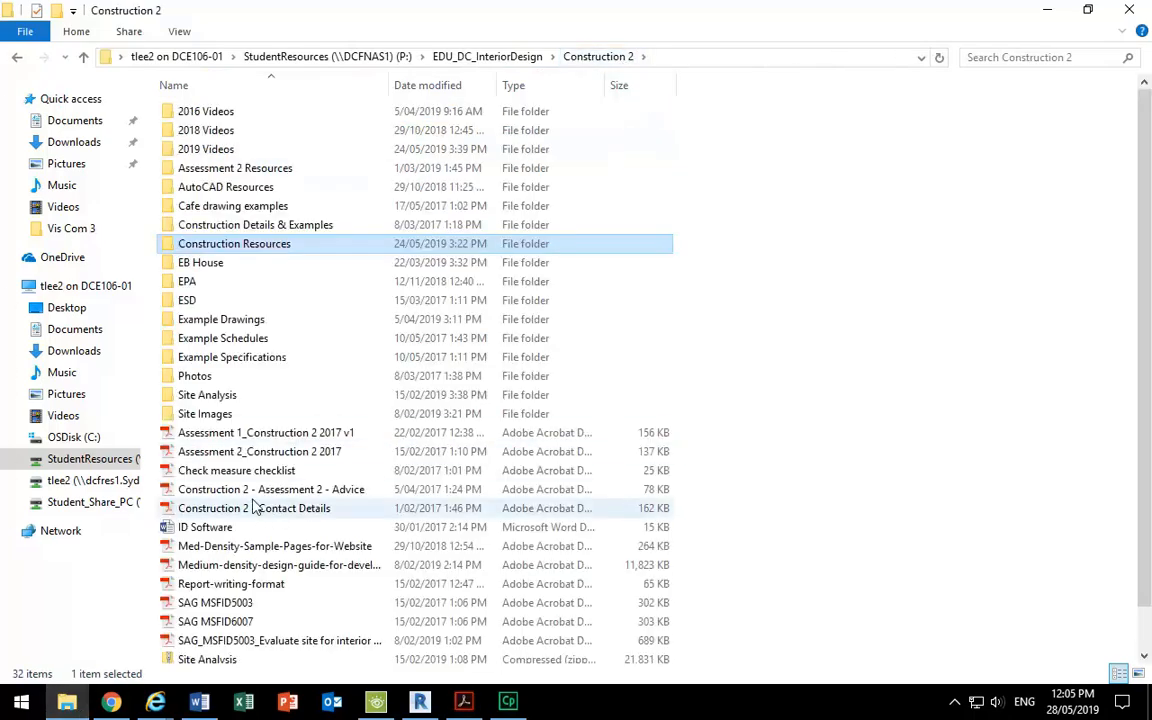
{"action": "scroll", "coordinate": [249, 540], "scroll_direction": "down", "scroll_amount": 1}
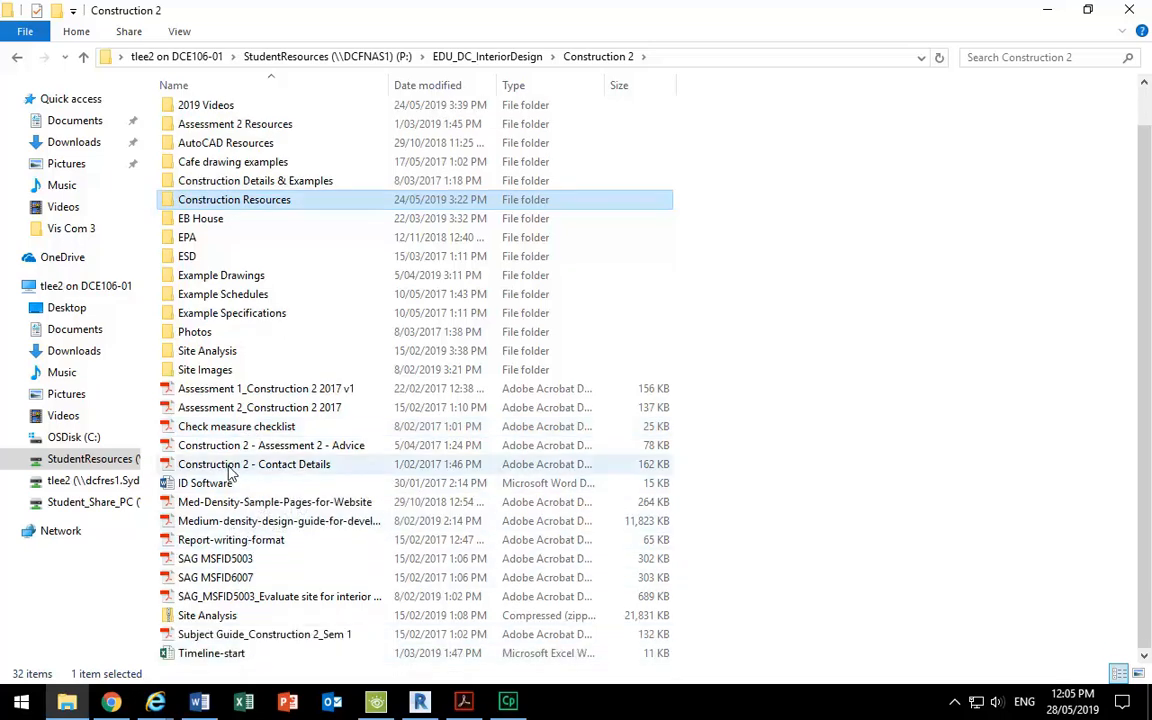
{"action": "scroll", "coordinate": [229, 475], "scroll_direction": "up", "scroll_amount": 1}
{"action": "double_click", "coordinate": [232, 245]}
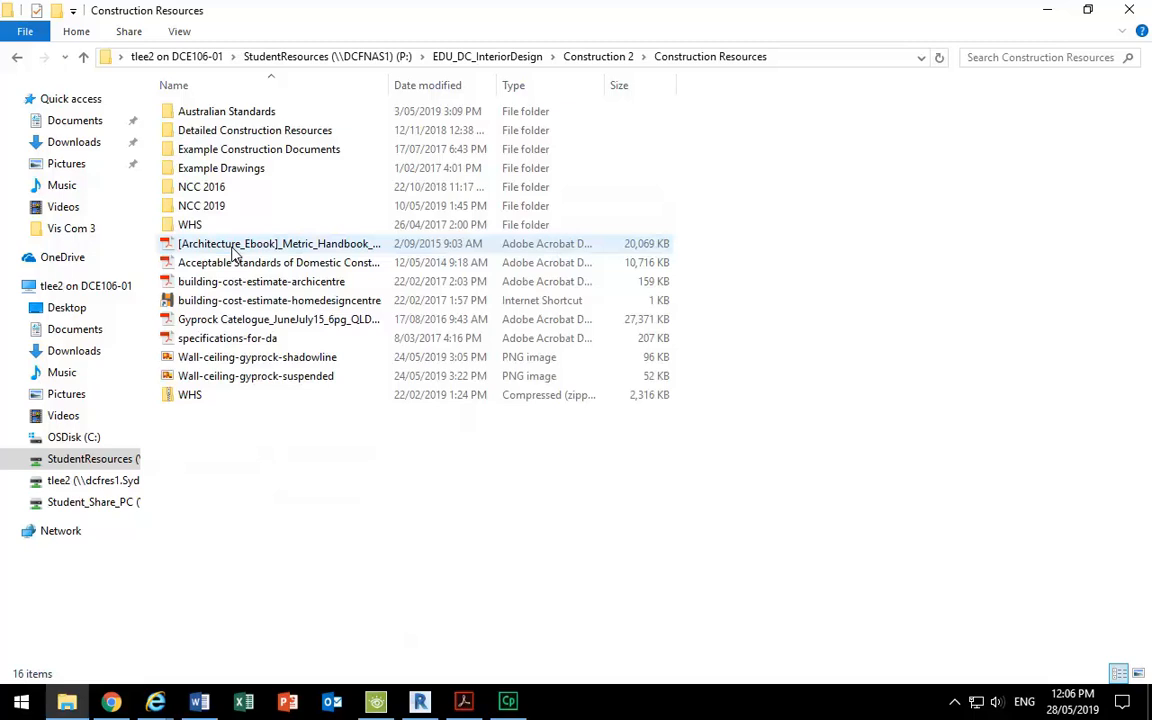
{"action": "left_click", "coordinate": [218, 322]}
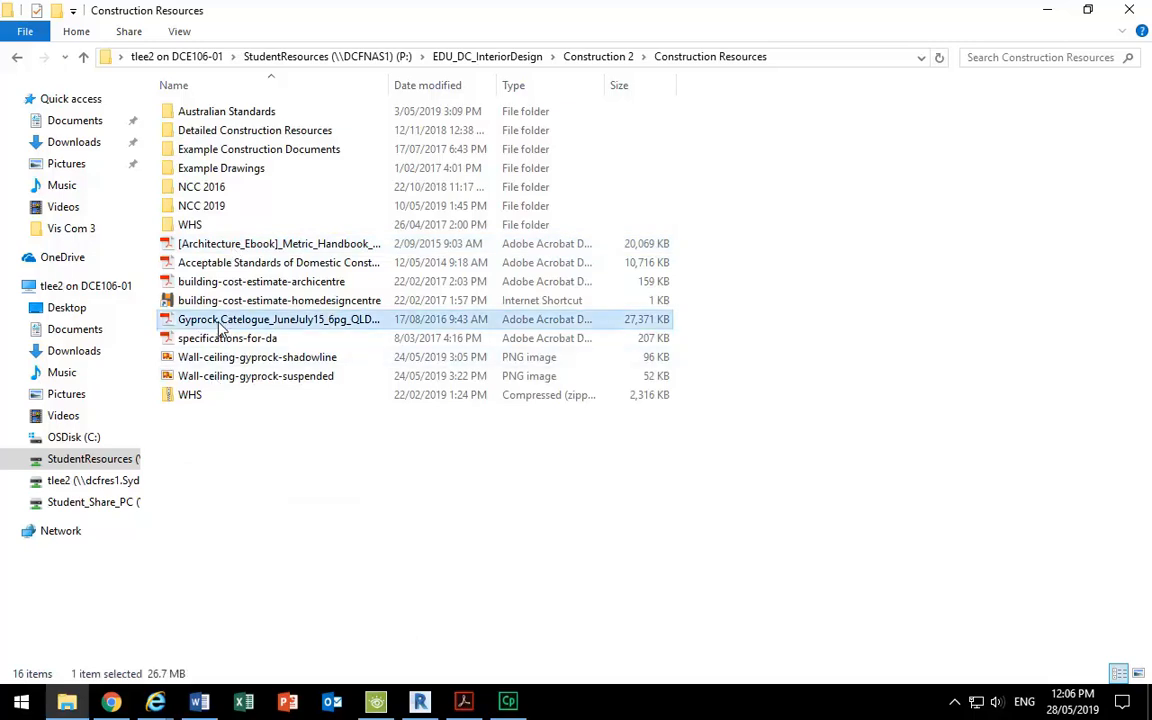
{"action": "double_click", "coordinate": [222, 328]}
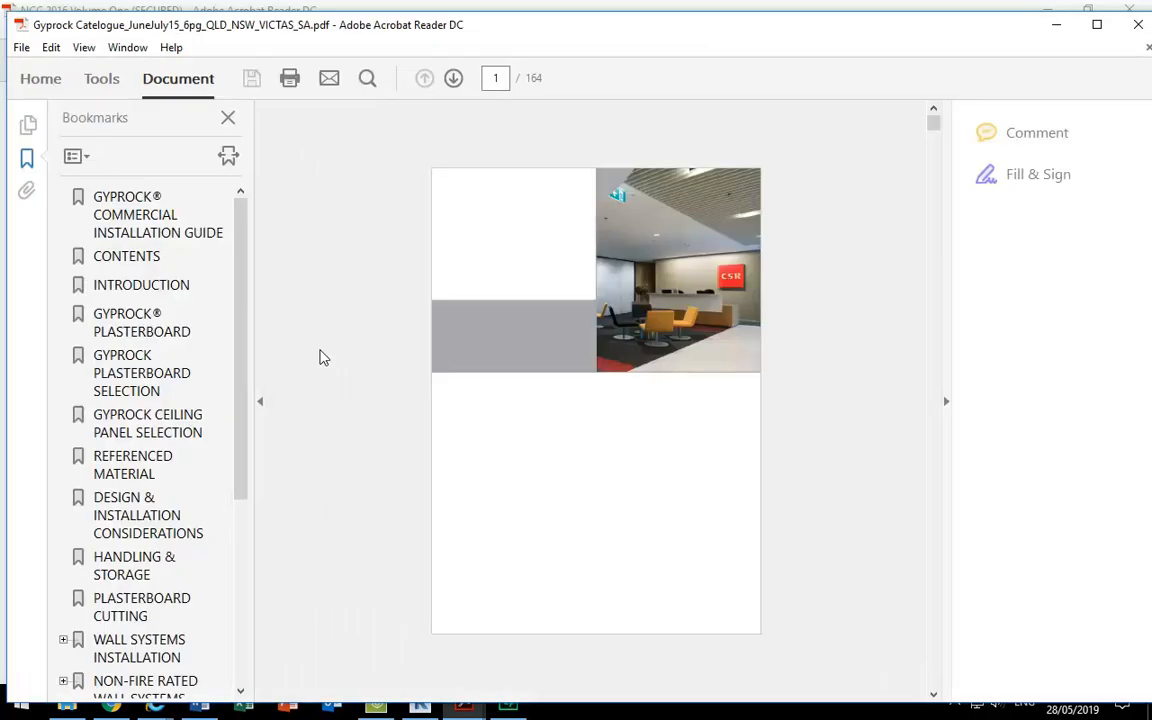
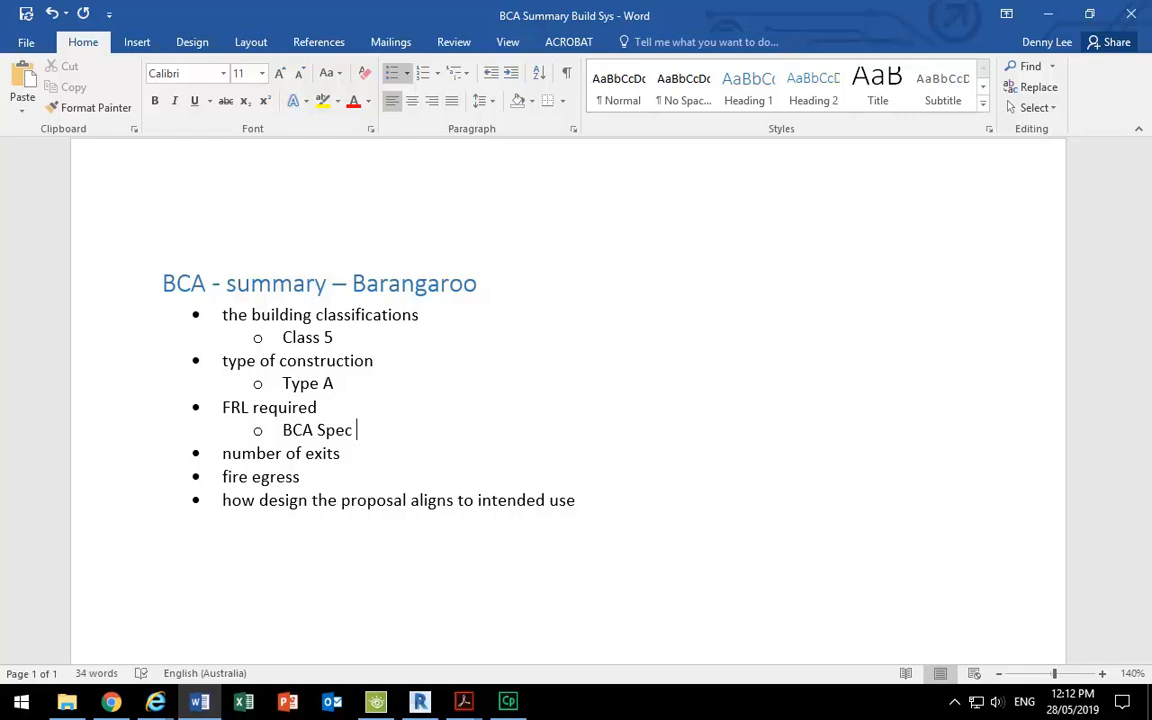
Add the reference "C3.15" after "BCA Spec" in the Word sub-bullet under "FRL required".
{"action": "type", "text": "C"}
{"action": "type", "text": "3.154"}
{"action": "key", "text": "BackSpace"}
{"action": "type", "text": "AND"}
{"action": "key", "text": "BackSpace"}
{"action": "key", "text": "BackSpace"}
{"action": "key", "text": "BackSpace"}
{"action": "key", "text": "BackSpace"}
Extend the sub-bullet under "FRL required" with "and manufacturer's specification".
{"action": "type", "text": "and ma"}
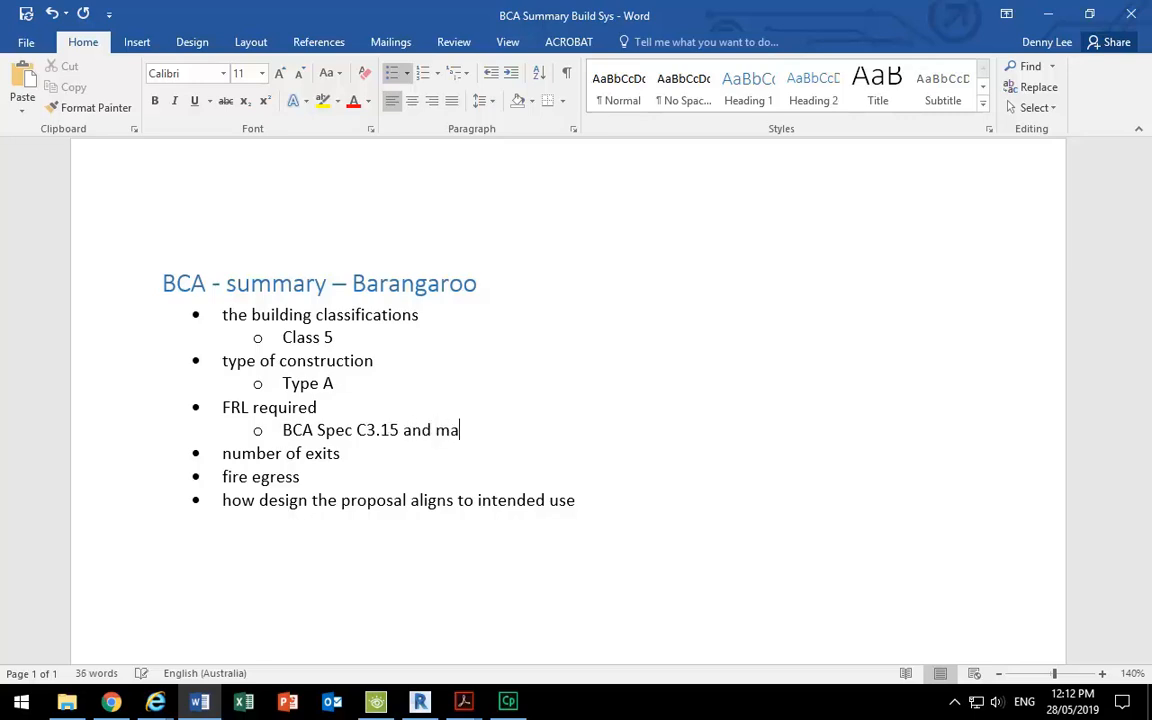
{"action": "type", "text": "unfacturers"}
{"action": "key", "text": "BackSpace"}
{"action": "key", "text": "BackSpace"}
{"action": "type", "text": "'s"}
{"action": "left_click", "coordinate": [468, 430]}
{"action": "right_click", "coordinate": [550, 438]}
{"action": "left_click", "coordinate": [620, 453]}
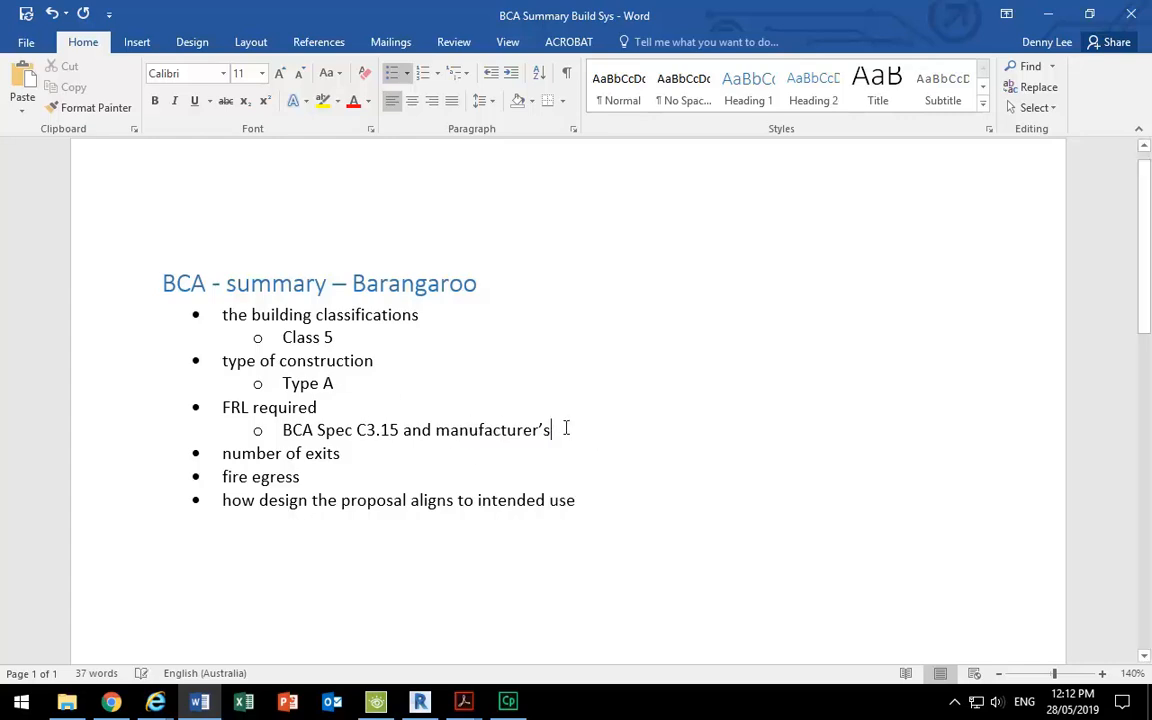
{"action": "type", "text": "specification"}
Switch to the NCC 2016 Volume One PDF and review Table 3's loadbearing and non-loadbearing FRL entries for internal walls.
{"action": "mouse_move", "coordinate": [467, 703]}
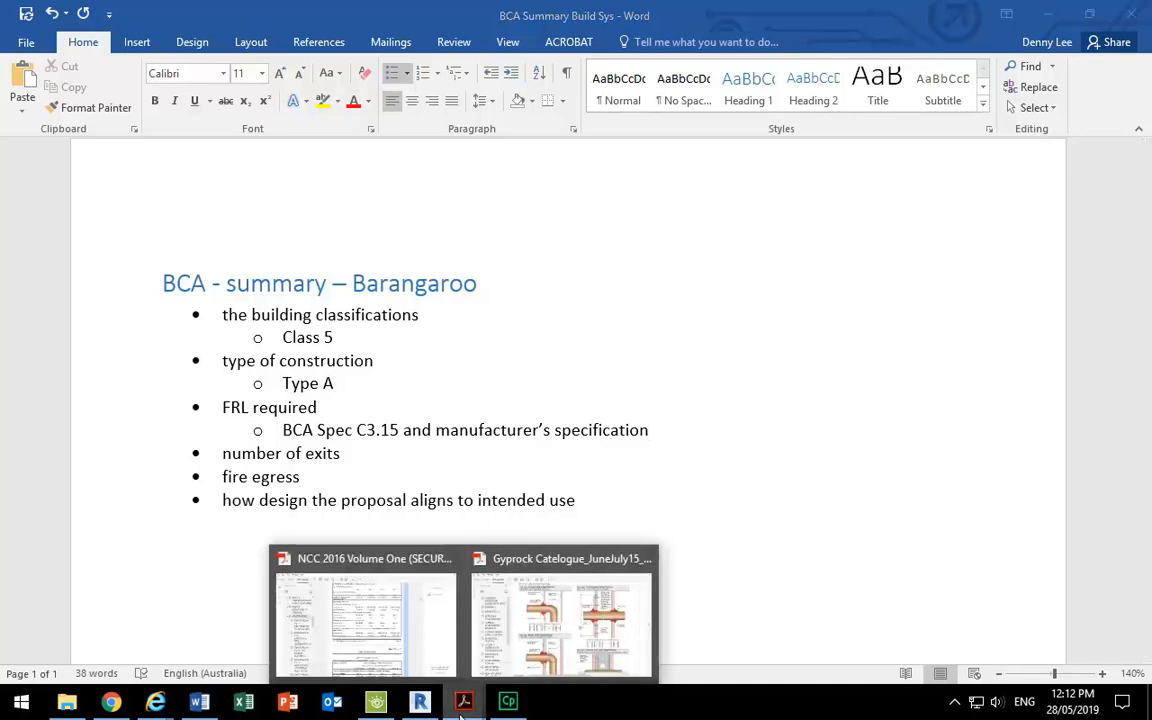
{"action": "left_click", "coordinate": [404, 662]}
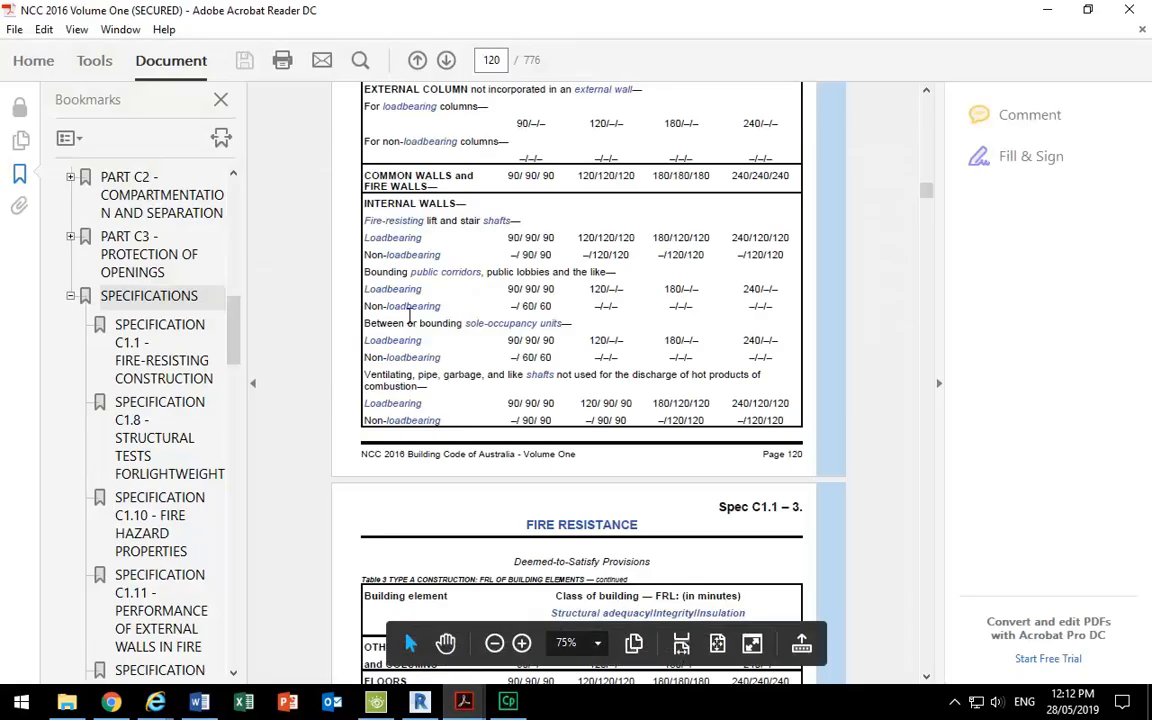
{"action": "scroll", "coordinate": [410, 320], "scroll_direction": "down", "scroll_amount": 3}
{"action": "scroll", "coordinate": [412, 323], "scroll_direction": "up", "scroll_amount": 4}
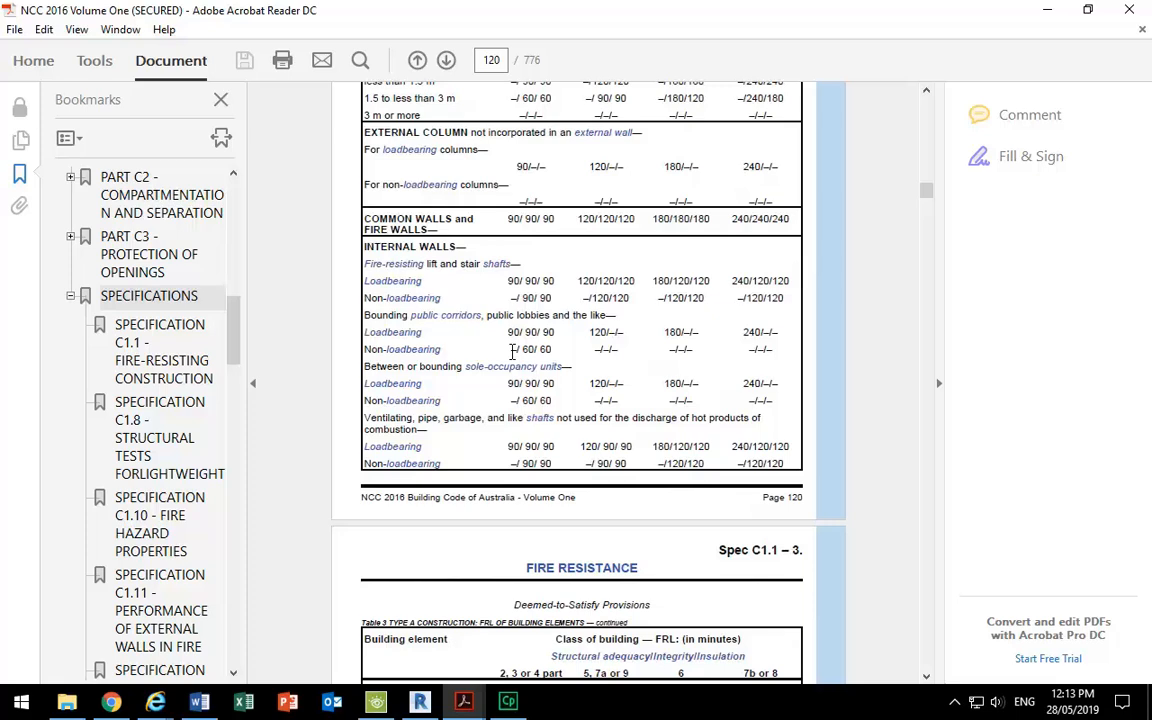
Return to the Word summary and add an empty sub-bullet beneath "number of exits".
{"action": "key", "text": "alt+Tab"}
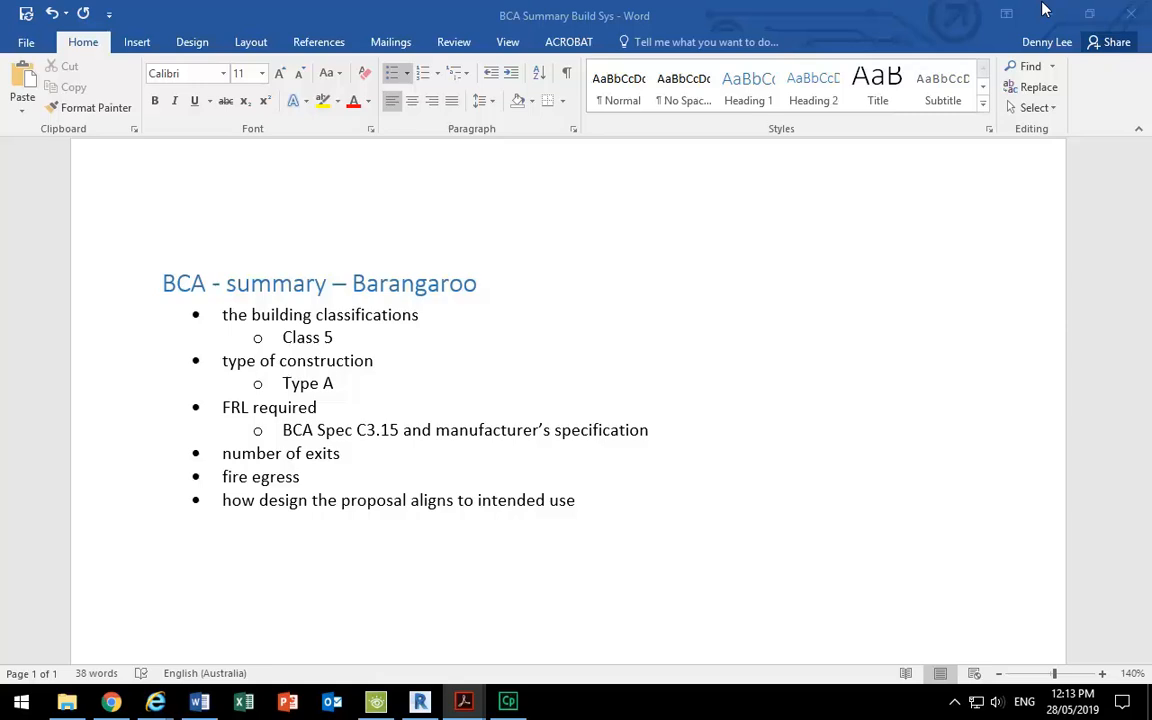
{"action": "left_click", "coordinate": [346, 455]}
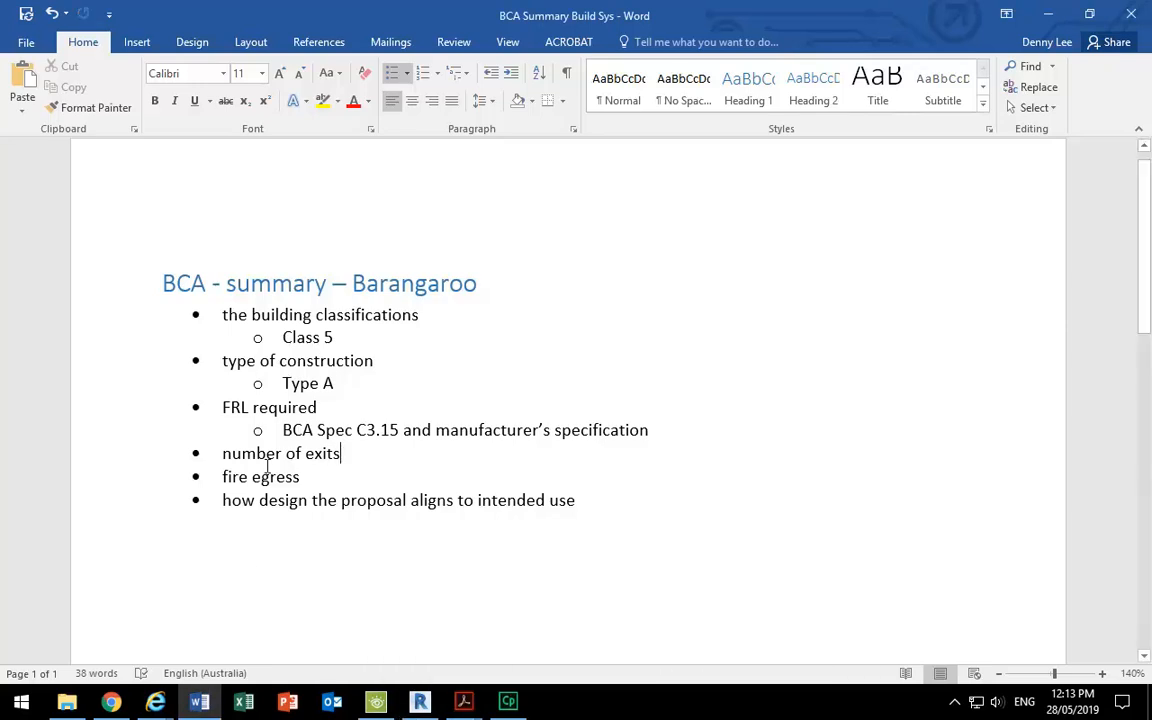
{"action": "key", "text": "Return"}
{"action": "key", "text": "Tab"}
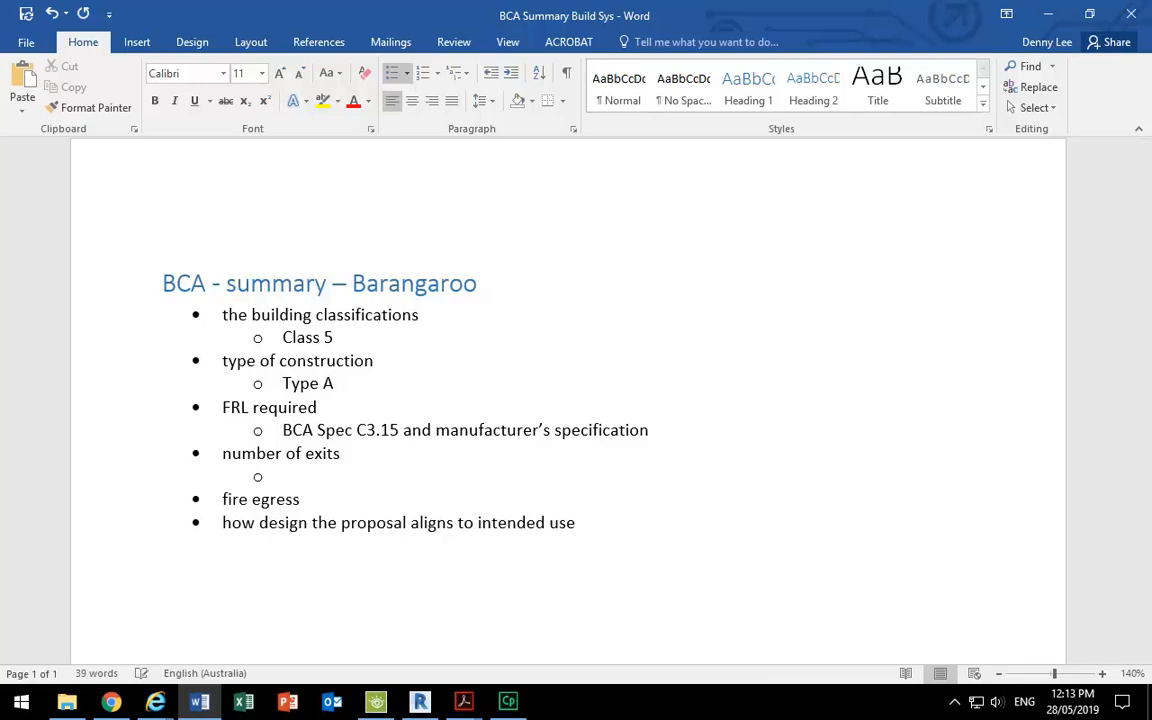
Switch to the NCC 2016 Volume One PDF, collapse the Section C bookmarks and go to Section D - Access and Egress.
{"action": "mouse_move", "coordinate": [465, 710]}
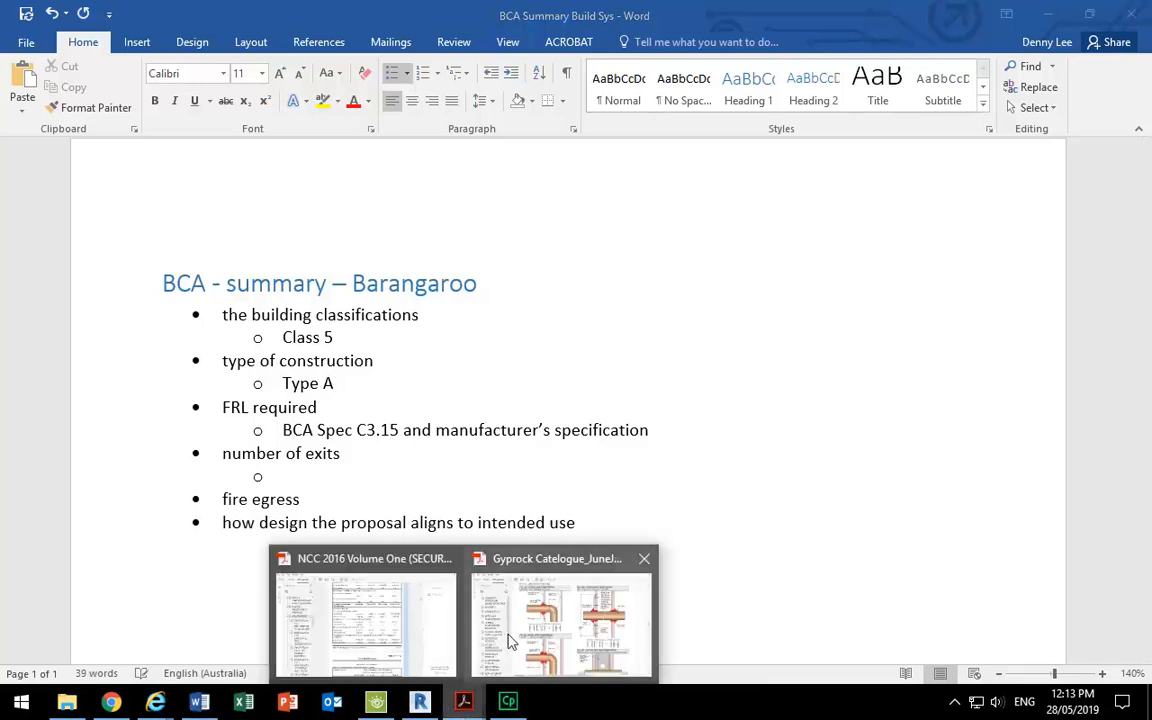
{"action": "left_click", "coordinate": [326, 565]}
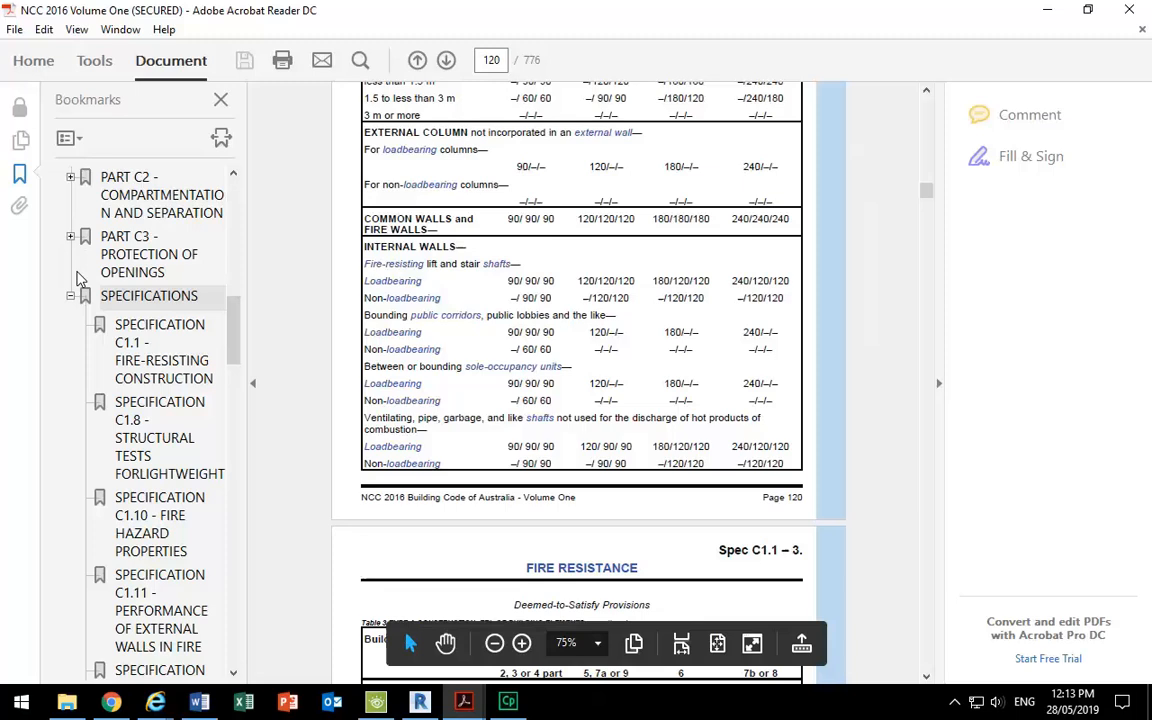
{"action": "scroll", "coordinate": [157, 357], "scroll_direction": "up", "scroll_amount": 3}
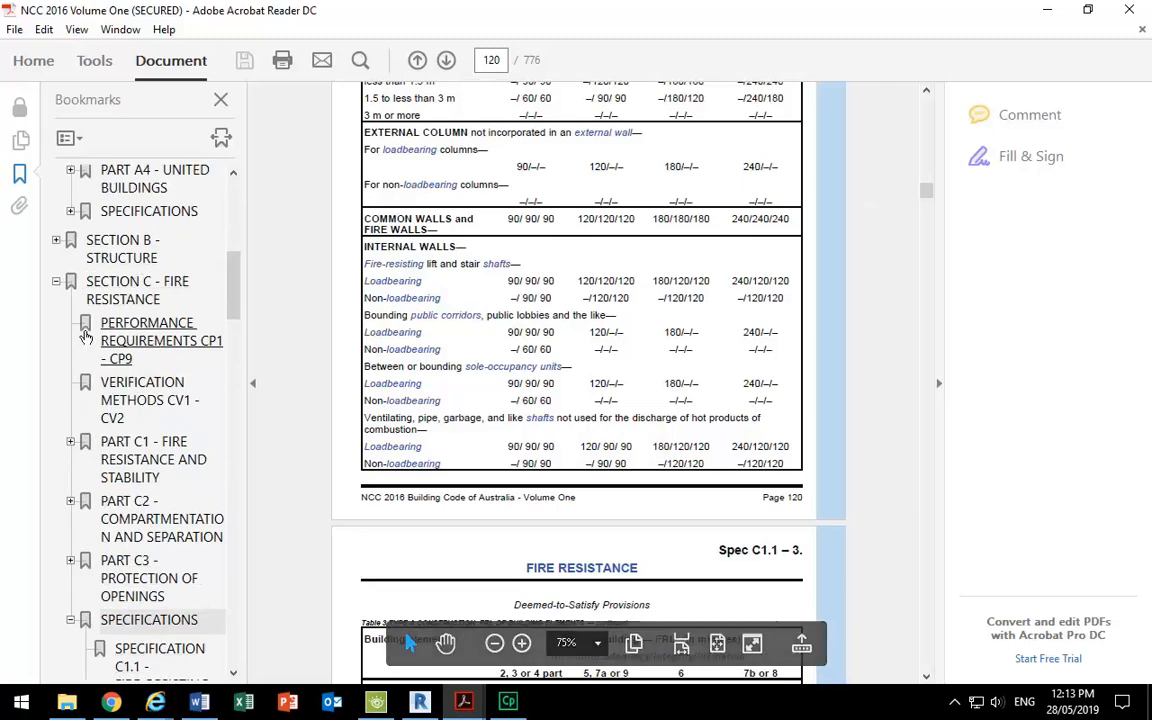
{"action": "mouse_move", "coordinate": [232, 292]}
{"action": "left_mouse_down"}
{"action": "mouse_move", "coordinate": [242, 425]}
{"action": "mouse_move", "coordinate": [238, 268]}
{"action": "mouse_move", "coordinate": [238, 280]}
{"action": "left_mouse_up"}
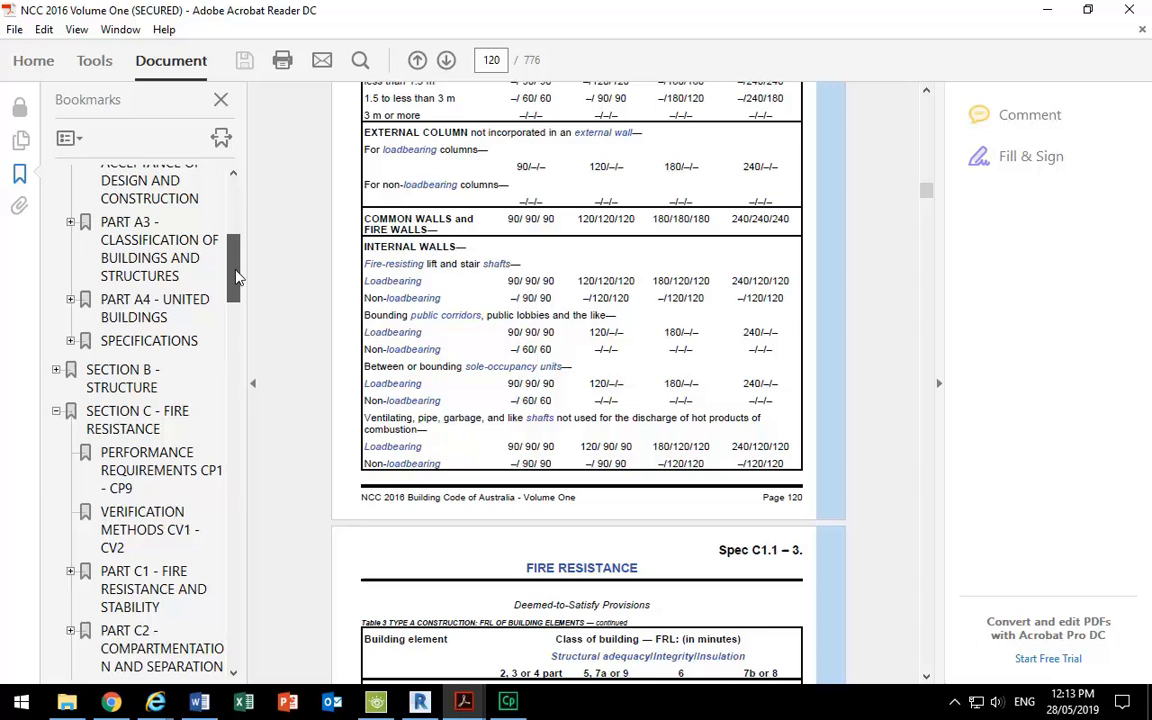
{"action": "left_click", "coordinate": [57, 417]}
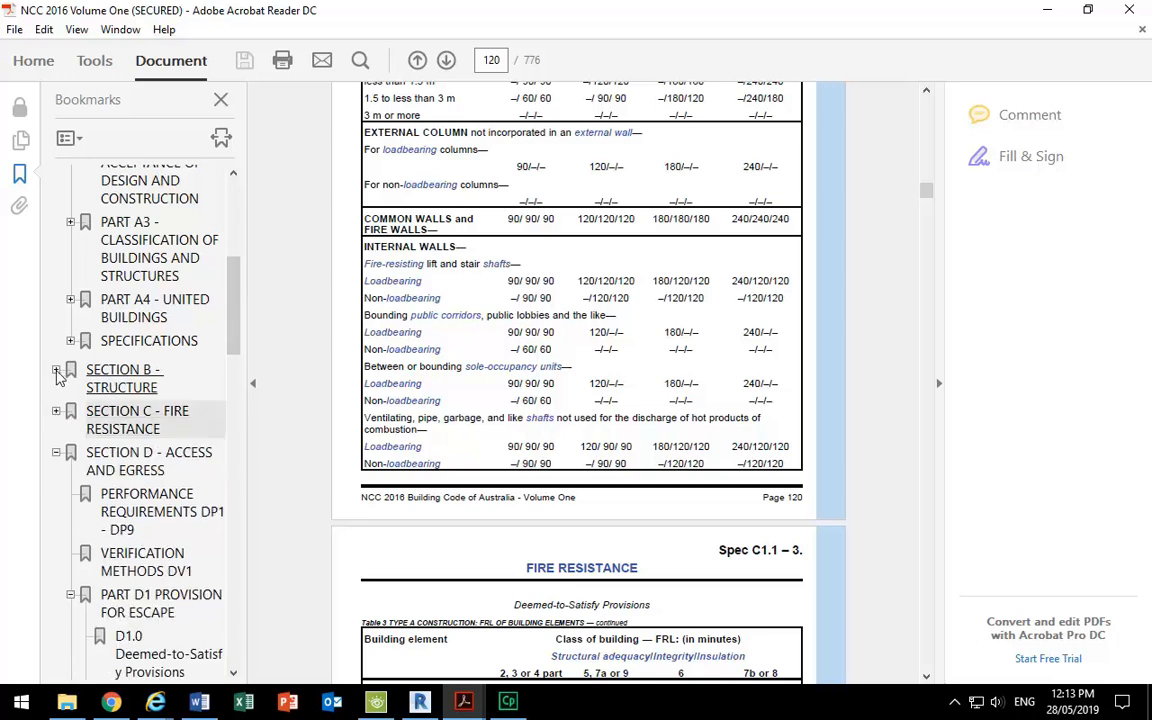
{"action": "left_click", "coordinate": [57, 370]}
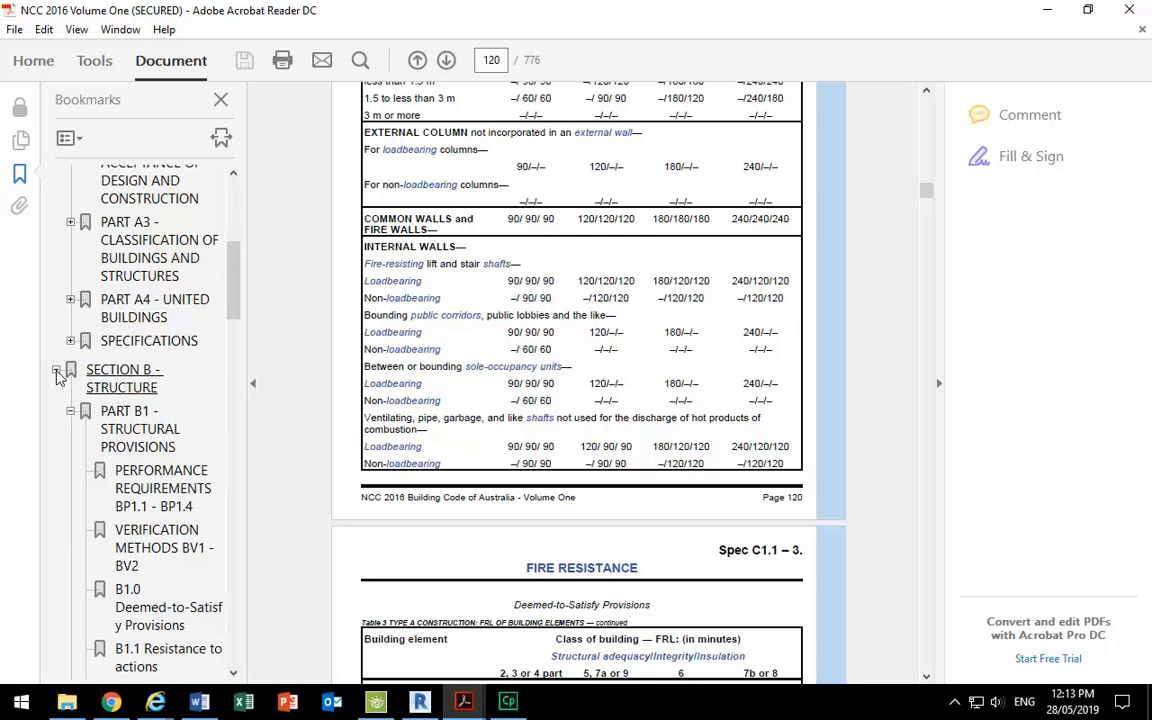
{"action": "left_click", "coordinate": [57, 370]}
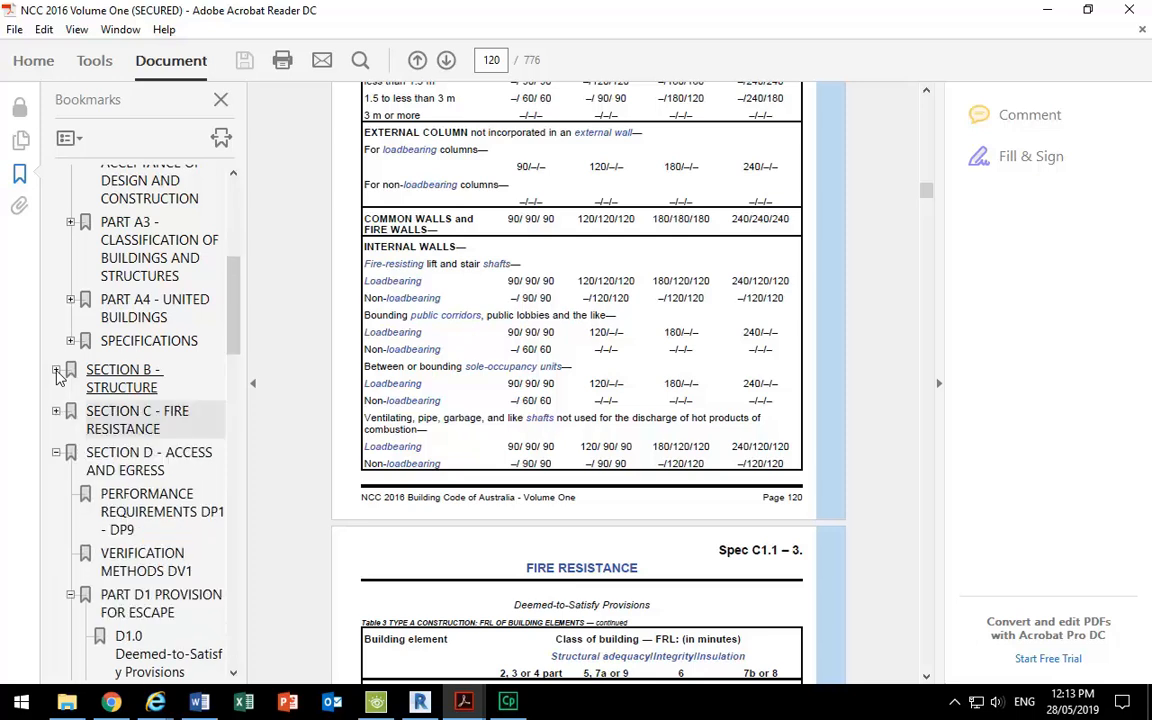
{"action": "left_click", "coordinate": [57, 411]}
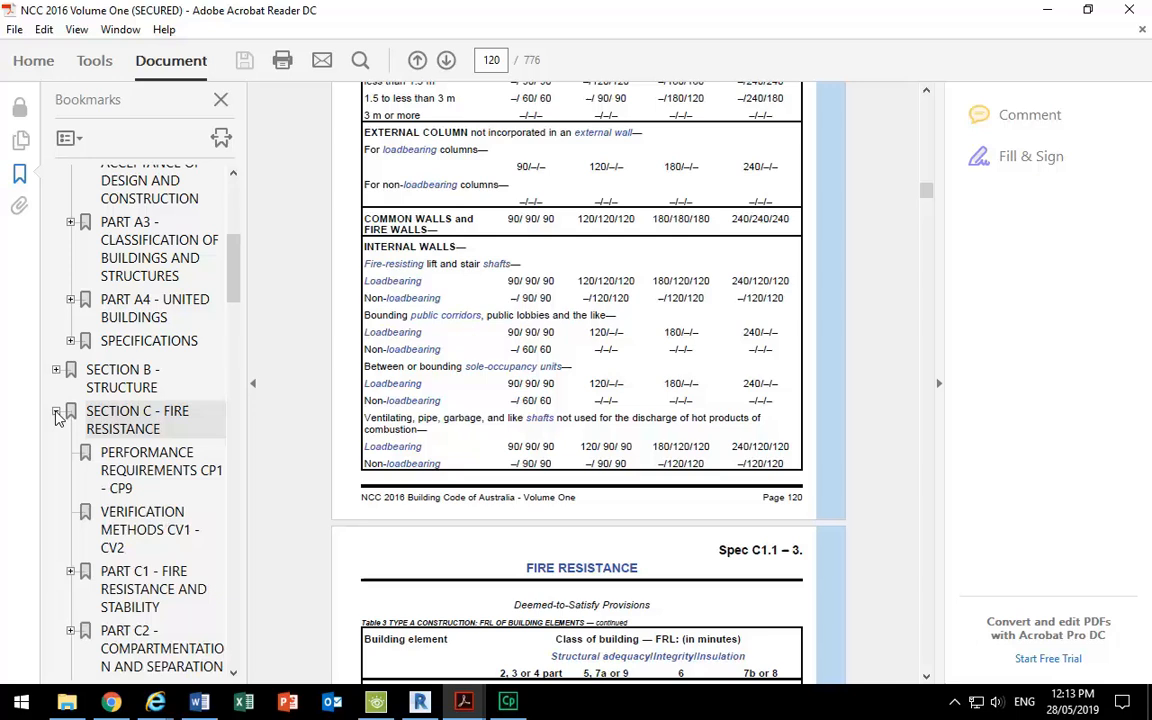
{"action": "left_click", "coordinate": [57, 411]}
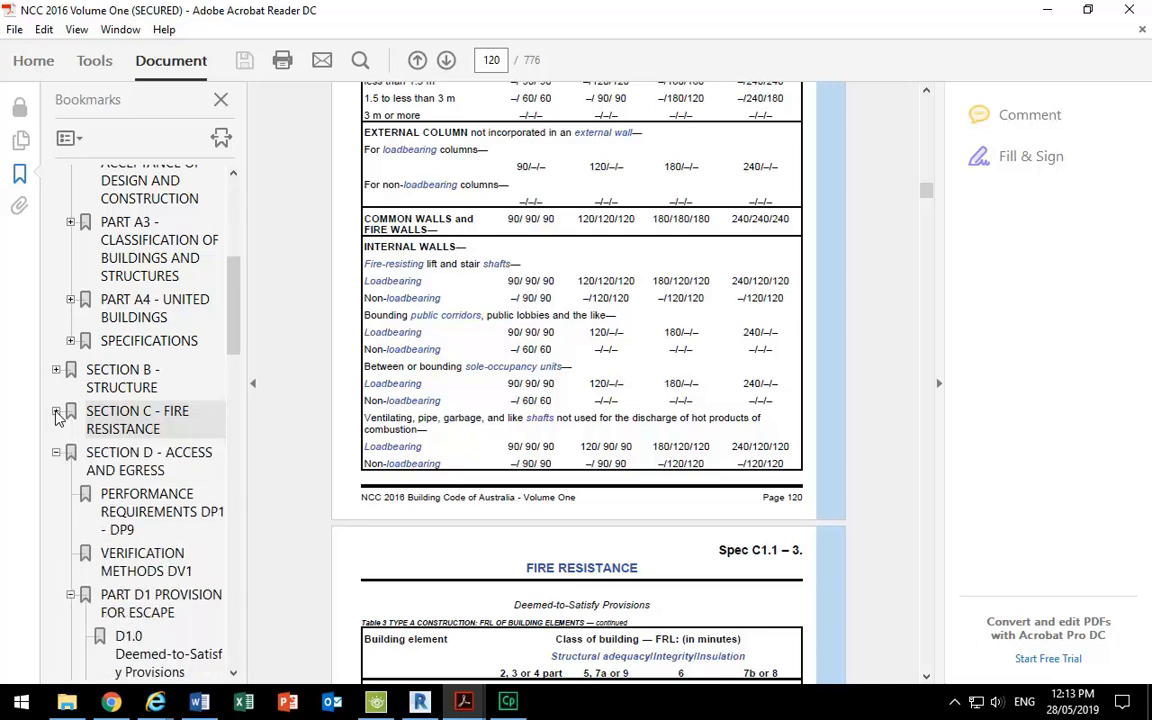
{"action": "scroll", "coordinate": [57, 417], "scroll_direction": "down", "scroll_amount": 3}
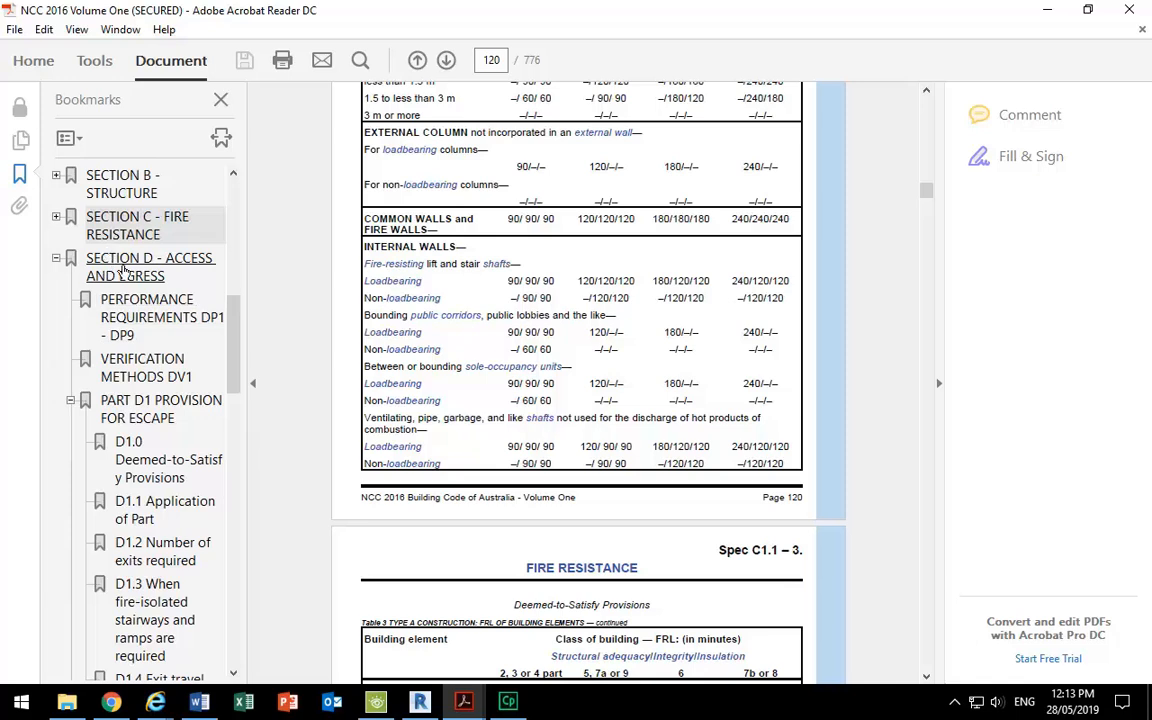
{"action": "left_click", "coordinate": [122, 268]}
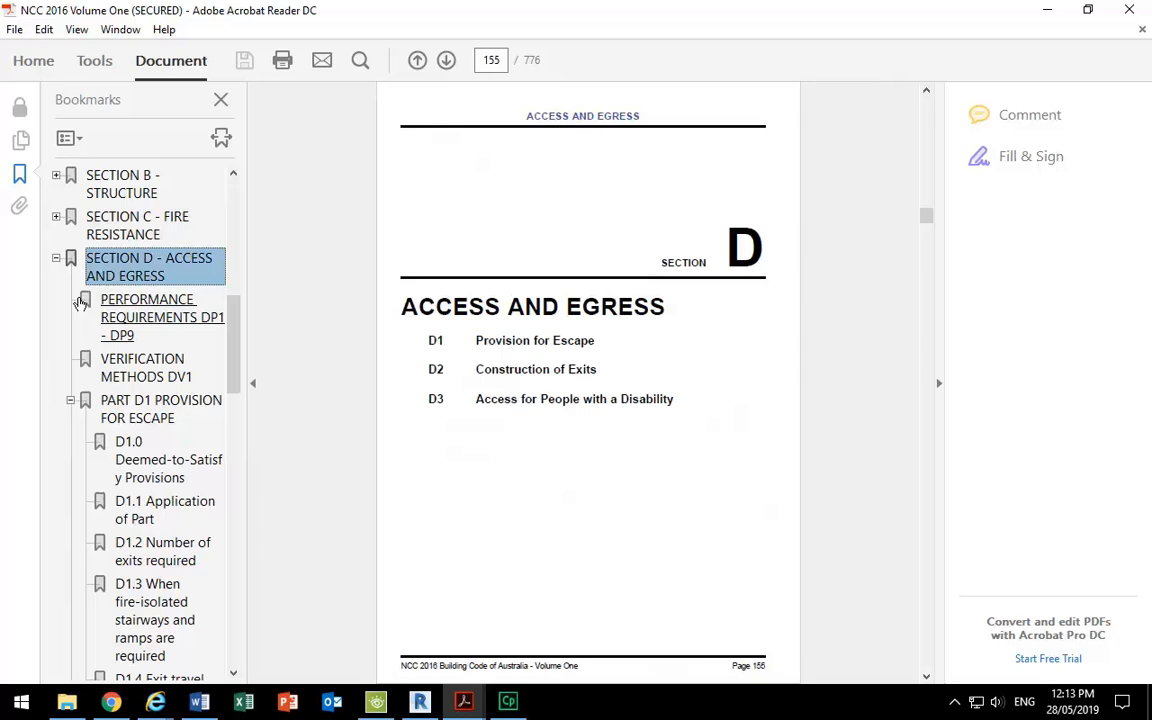
Go to clause D1.2 Number of exits required in Part D1 and enlarge its text for reading.
{"action": "mouse_move", "coordinate": [227, 360]}
{"action": "left_mouse_down"}
{"action": "mouse_move", "coordinate": [236, 566]}
{"action": "mouse_move", "coordinate": [225, 362]}
{"action": "left_mouse_up"}
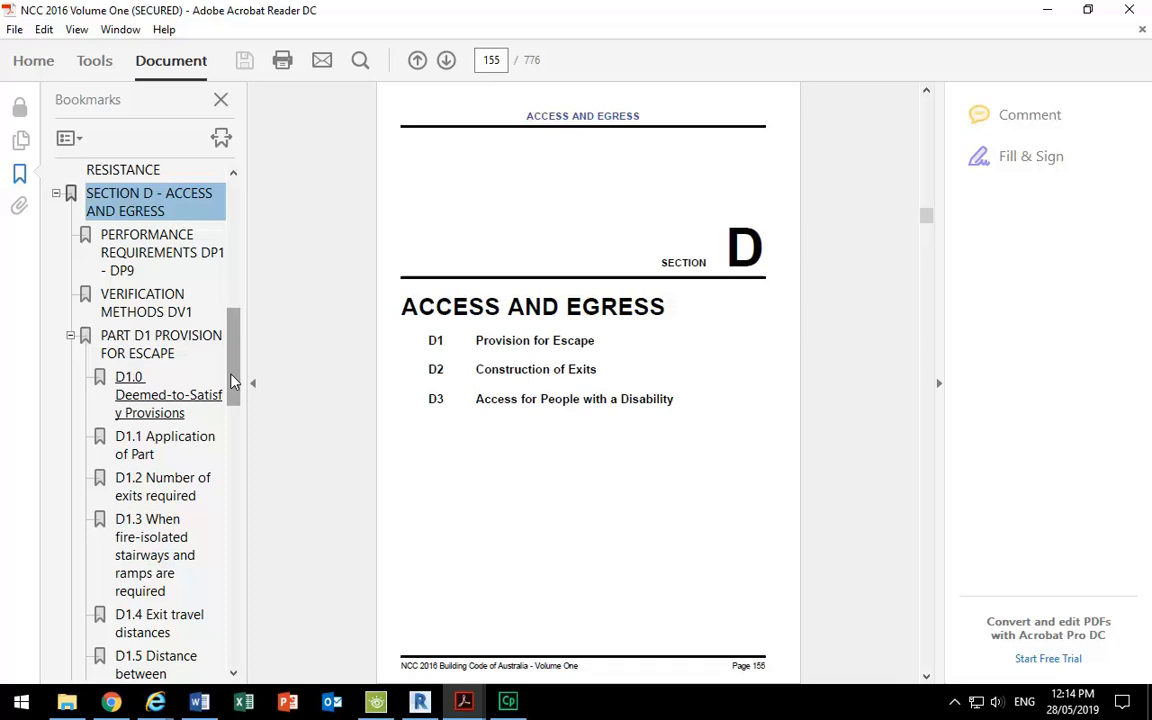
{"action": "left_click_drag", "start_coordinate": [231, 381], "coordinate": [231, 404]}
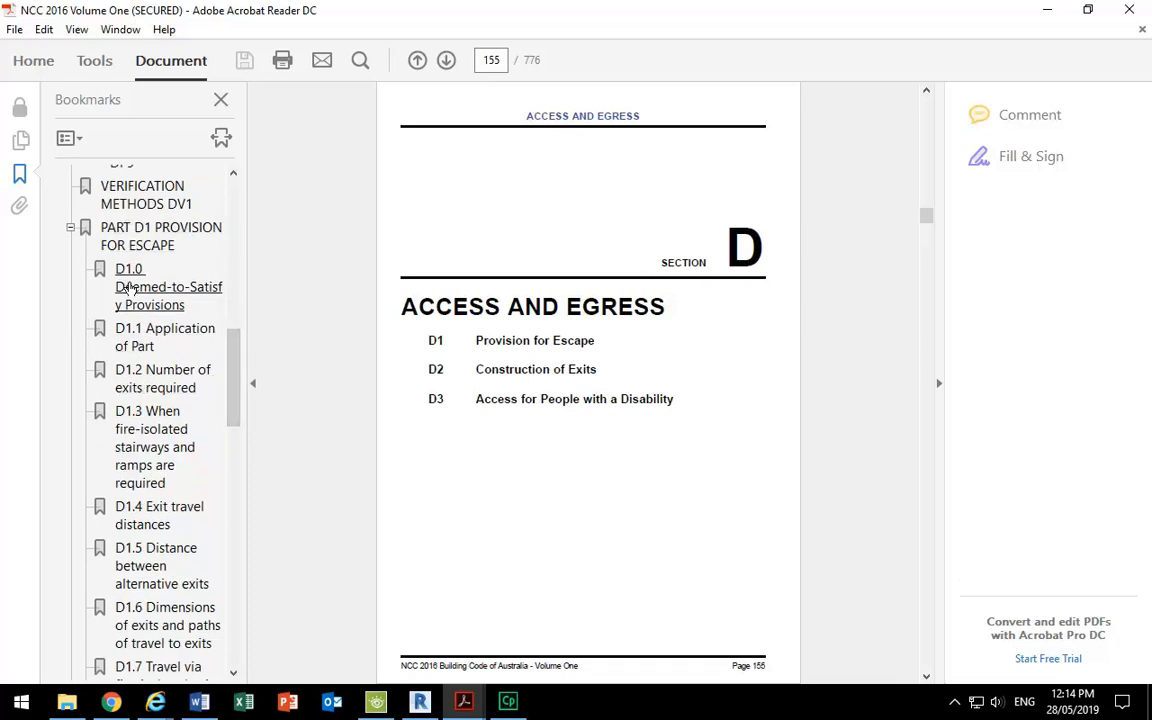
{"action": "left_click", "coordinate": [132, 375]}
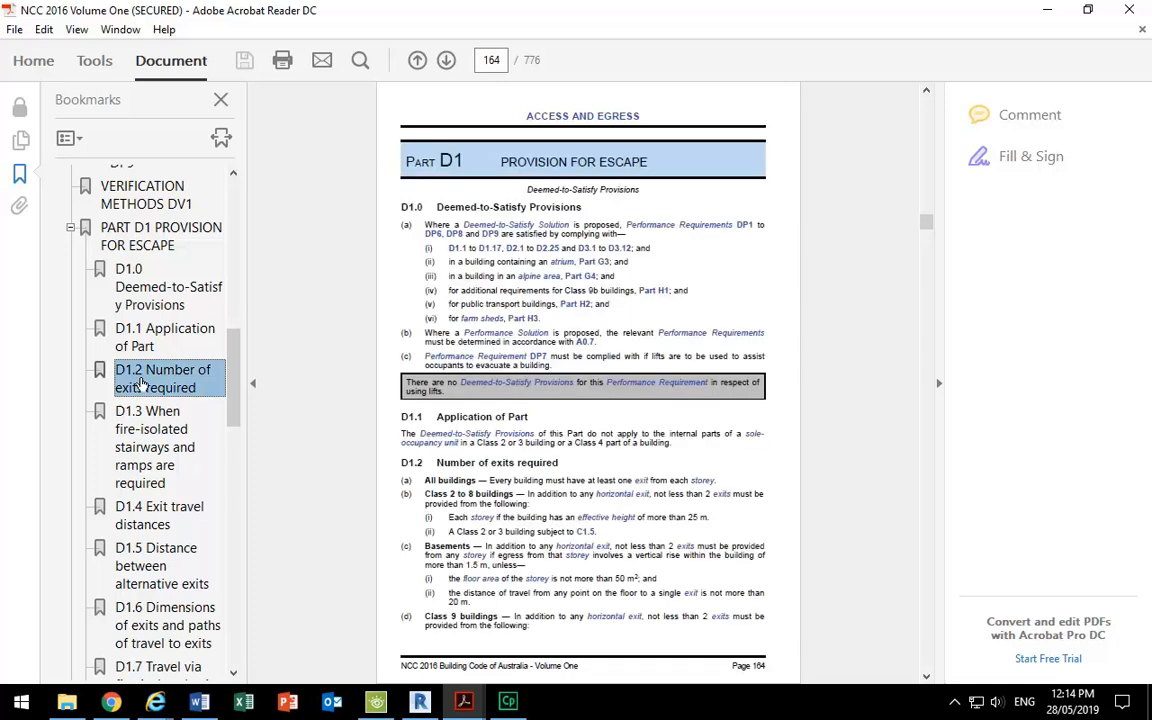
{"action": "scroll", "coordinate": [572, 425], "scroll_direction": "down", "scroll_amount": 5}
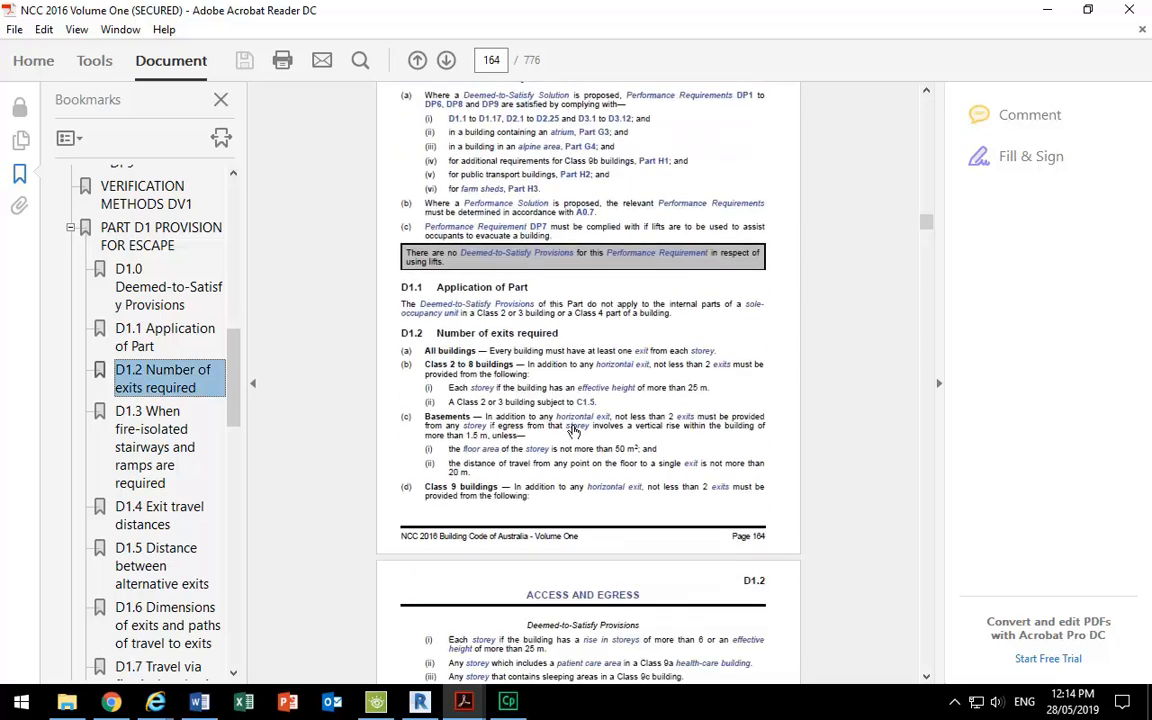
{"action": "scroll", "coordinate": [575, 430], "scroll_direction": "down", "scroll_amount": 5}
{"action": "scroll", "coordinate": [512, 296], "scroll_direction": "up", "scroll_amount": 3}
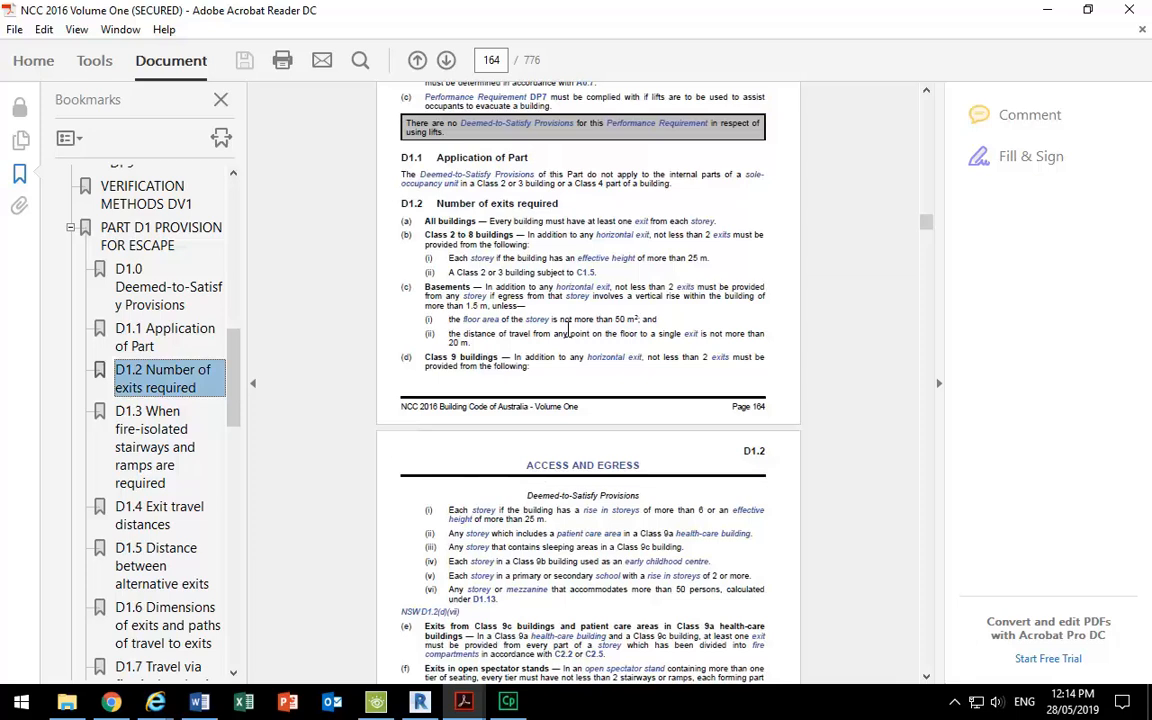
{"action": "scroll", "coordinate": [582, 366], "scroll_direction": "up", "scroll_amount": 1, "text": "ctrl"}
{"action": "scroll", "coordinate": [584, 366], "scroll_direction": "up", "scroll_amount": 1, "text": "ctrl"}
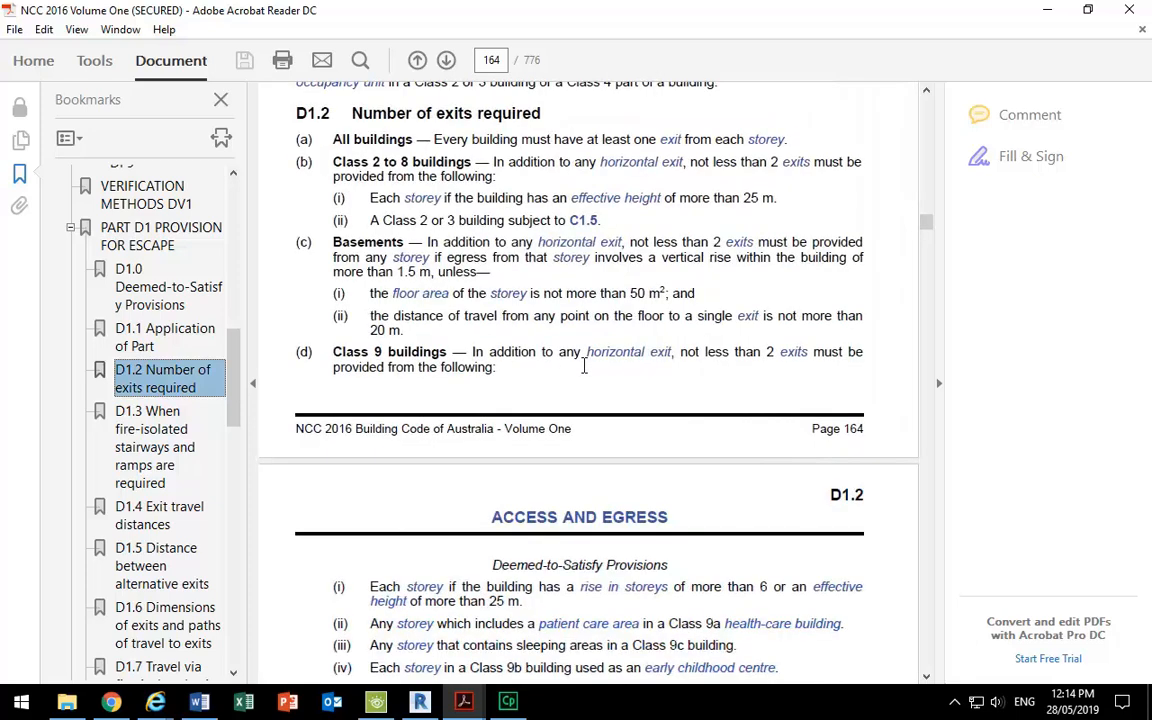
{"action": "scroll", "coordinate": [584, 366], "scroll_direction": "up", "scroll_amount": 1}
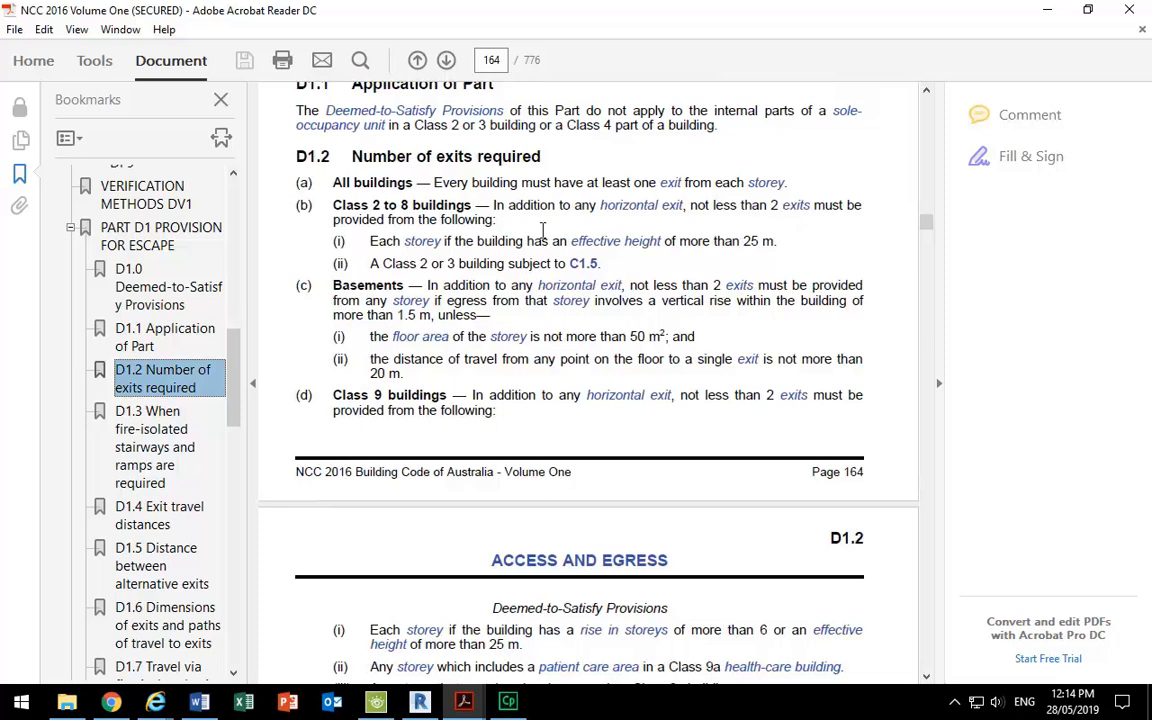
Examine the D1.2 exit requirements for Class 2 to 8 buildings, including the effective height and C1.5 conditions, and for basements.
{"action": "left_click_drag", "start_coordinate": [369, 243], "coordinate": [805, 243]}
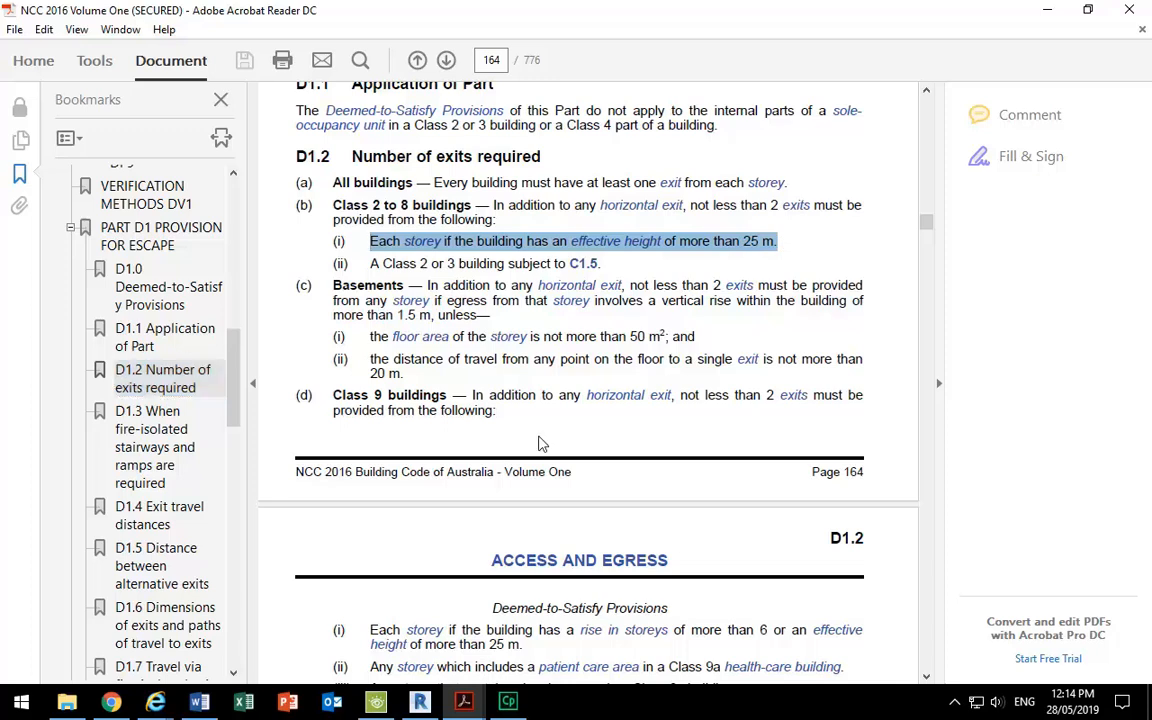
{"action": "left_click", "coordinate": [370, 263]}
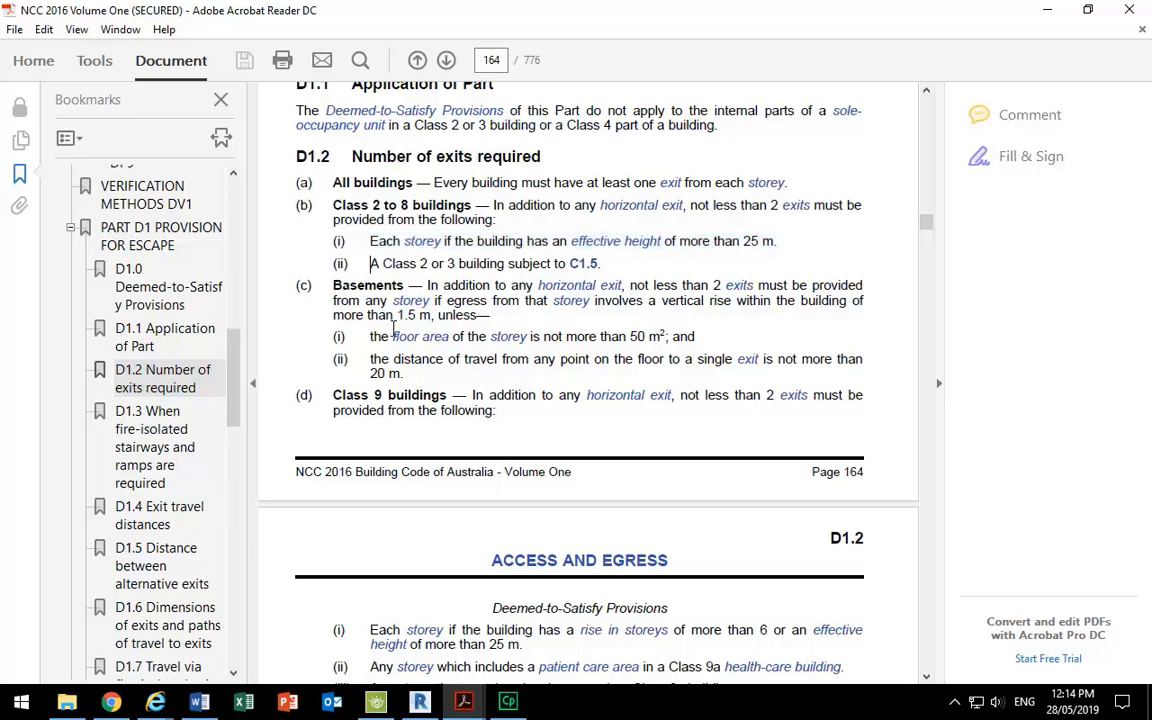
{"action": "left_click_drag", "start_coordinate": [372, 263], "coordinate": [600, 264]}
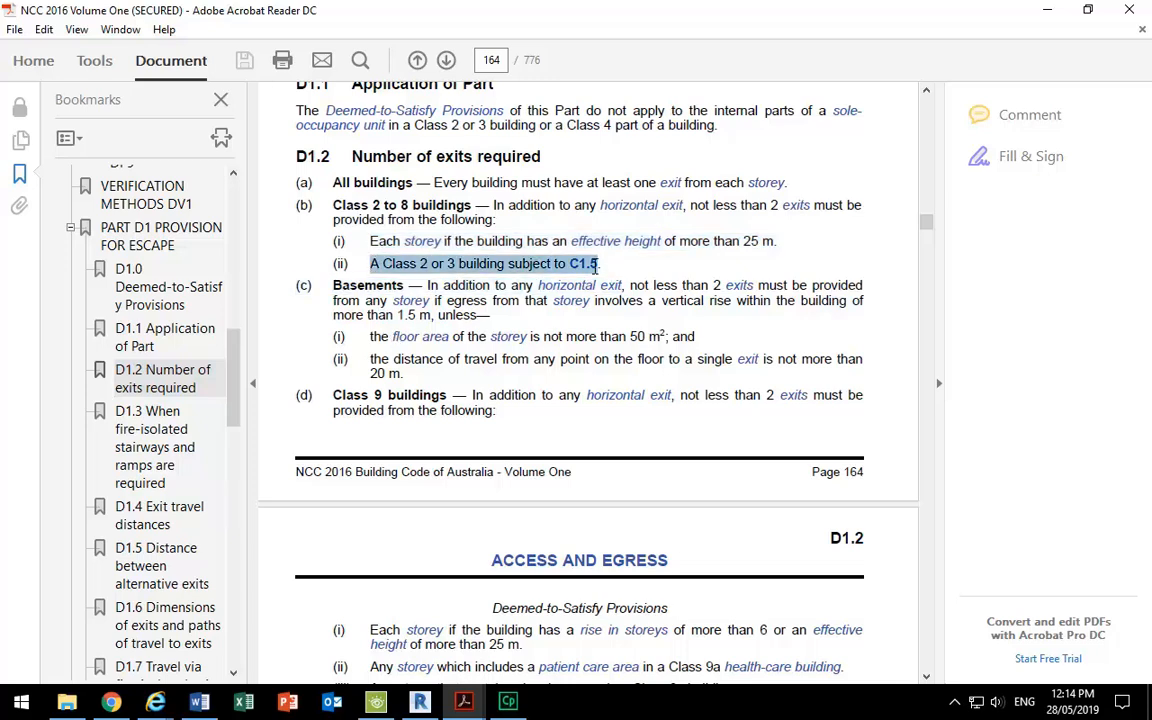
{"action": "left_click", "coordinate": [401, 264]}
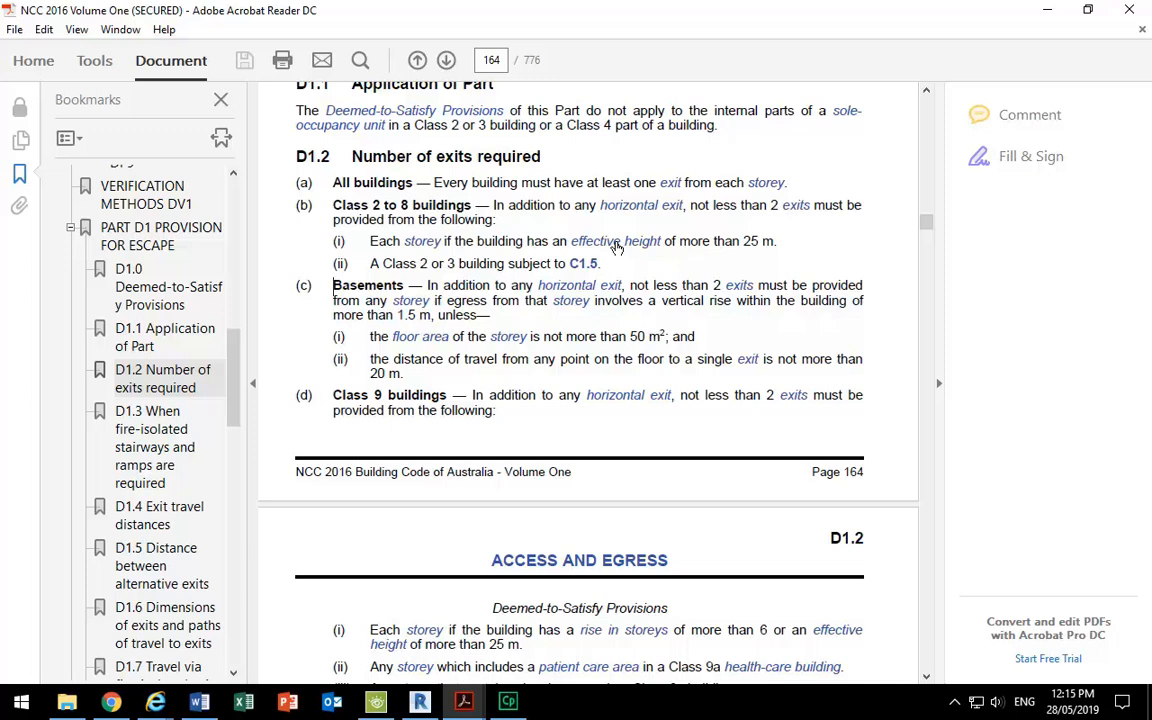
{"action": "left_click", "coordinate": [535, 242]}
{"action": "left_click", "coordinate": [325, 284]}
{"action": "scroll", "coordinate": [349, 352], "scroll_direction": "down", "scroll_amount": 3}
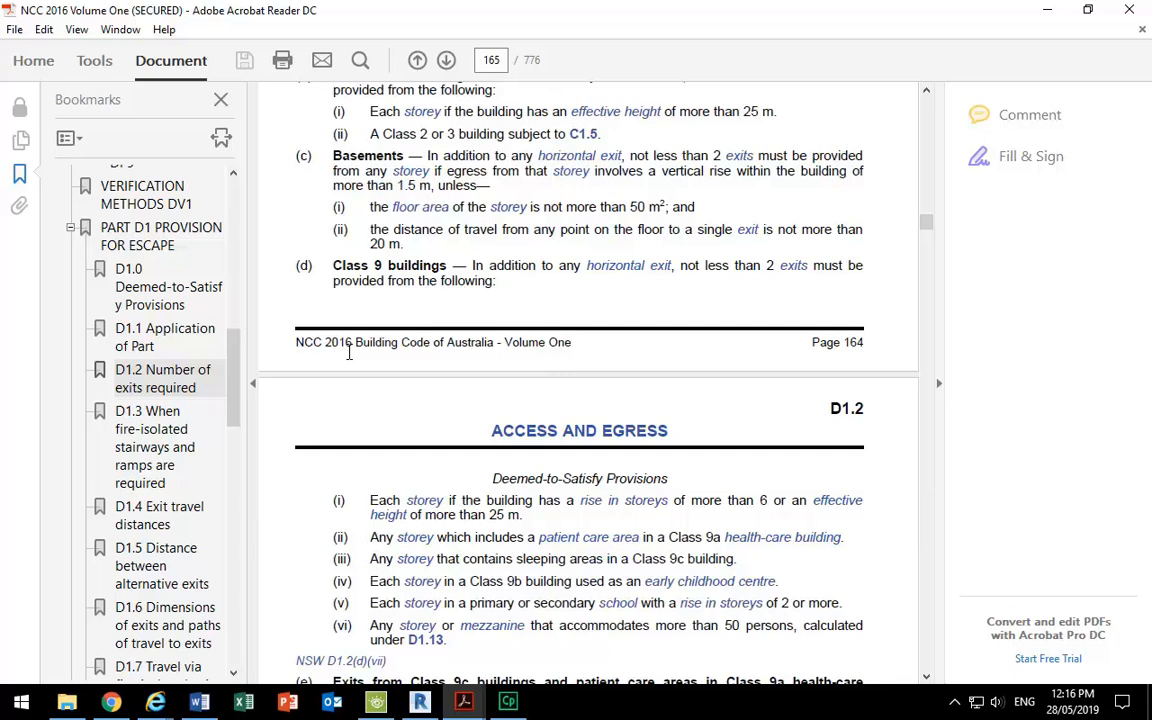
{"action": "scroll", "coordinate": [349, 352], "scroll_direction": "up", "scroll_amount": 3}
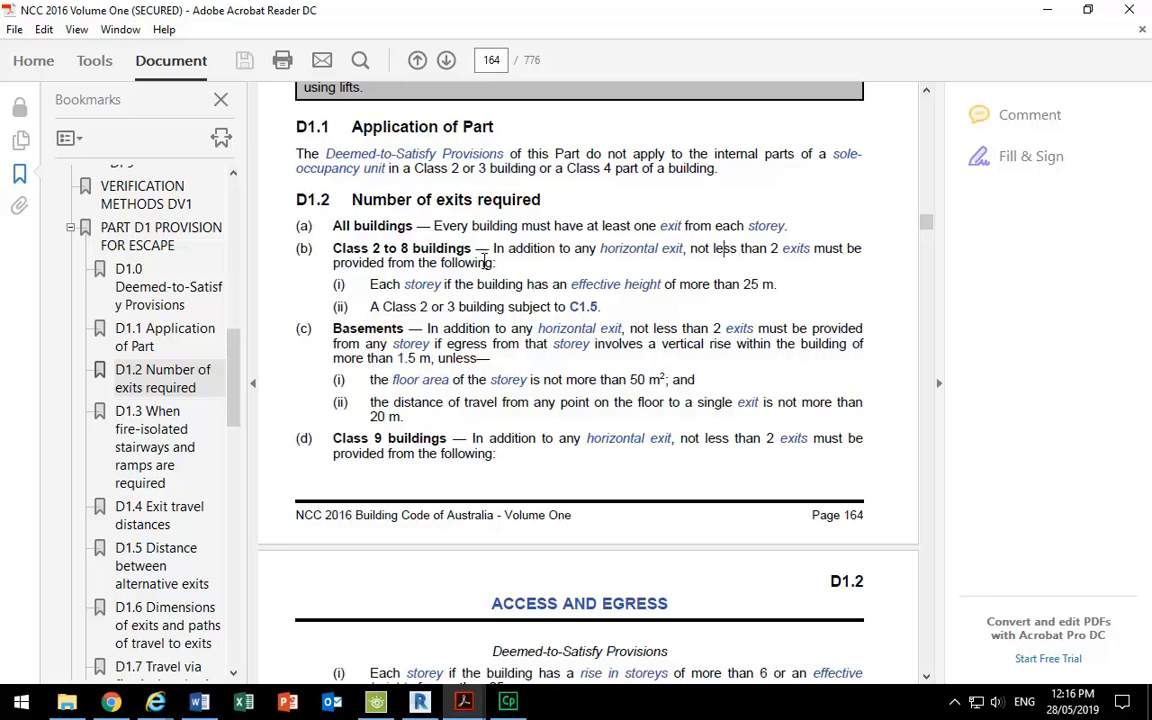
Switch to Revit and open barangaroo-2.rvt from the Building Sys & Tech folder inside the 2019 folder on the U: drive.
{"action": "key", "text": "alt+Tab"}
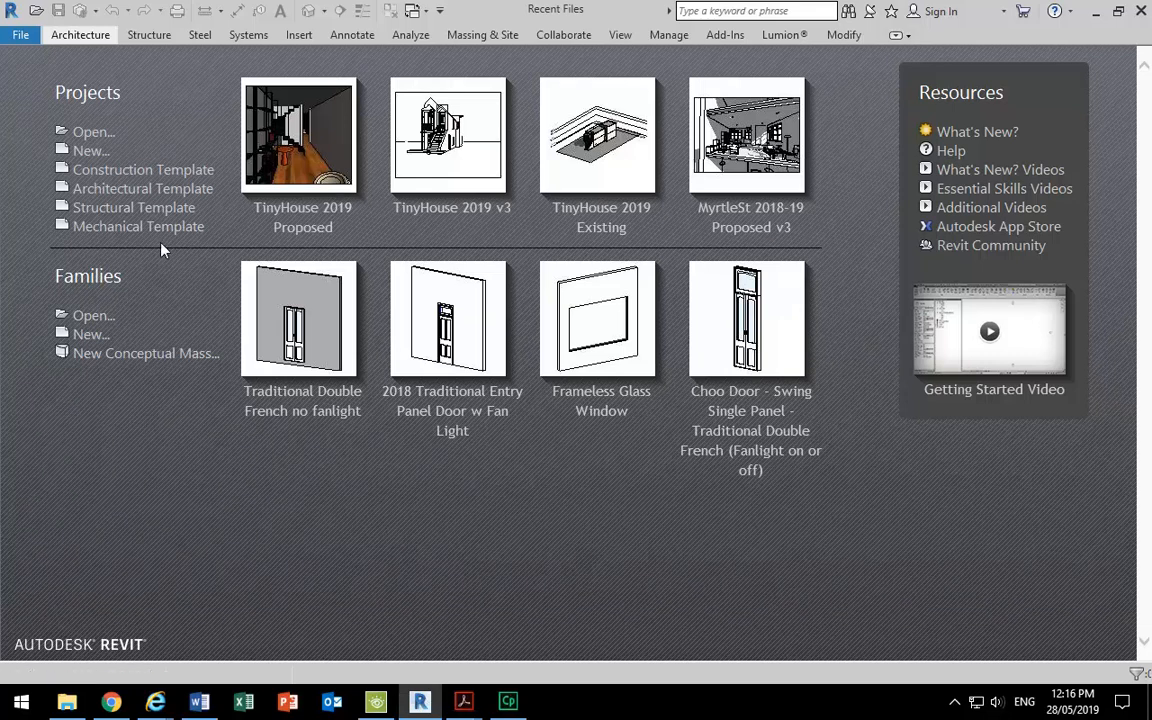
{"action": "left_click", "coordinate": [76, 131]}
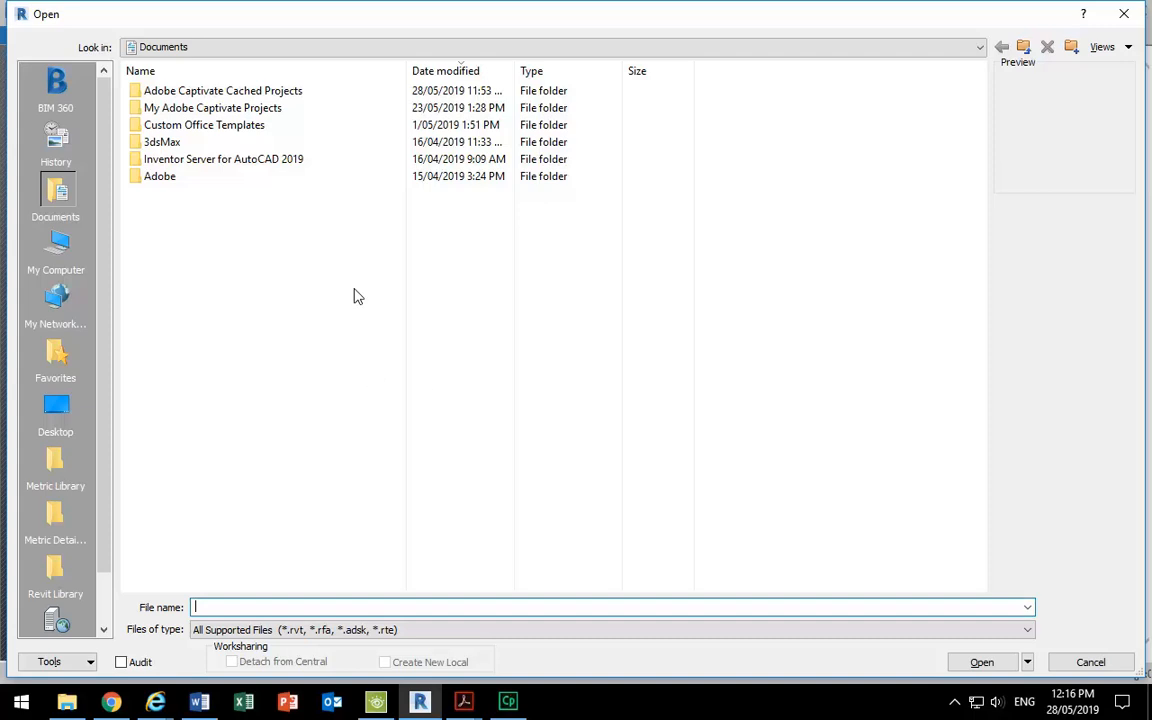
{"action": "left_click", "coordinate": [476, 46]}
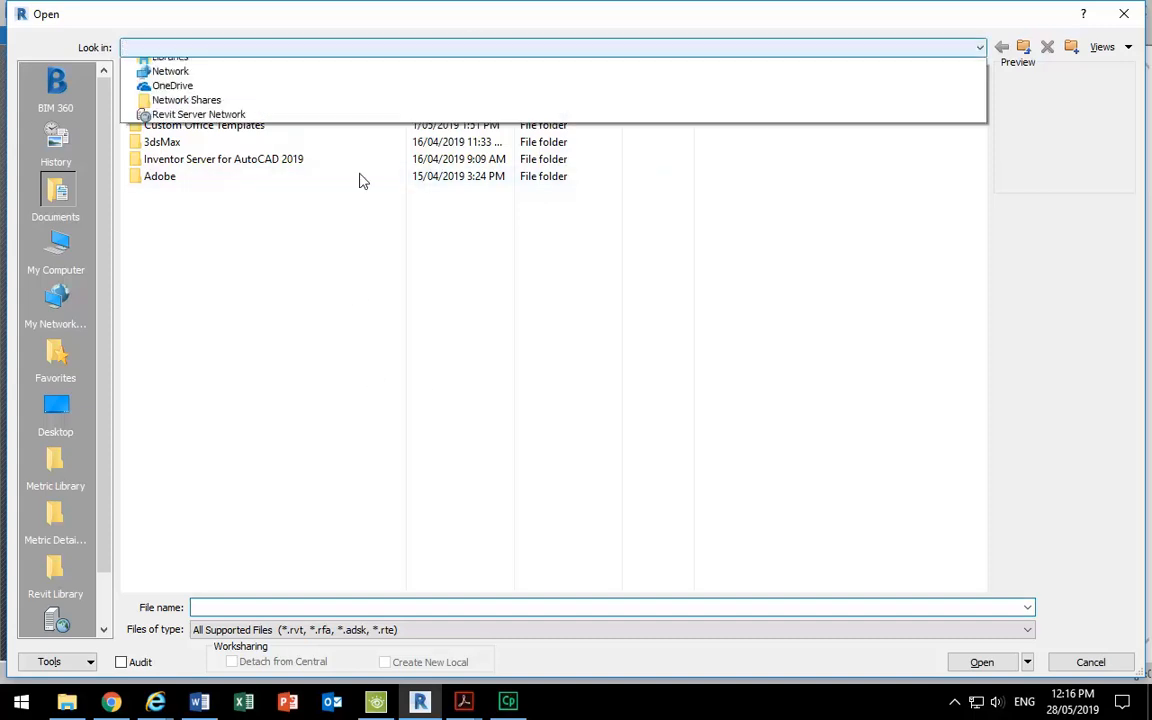
{"action": "left_click", "coordinate": [303, 183]}
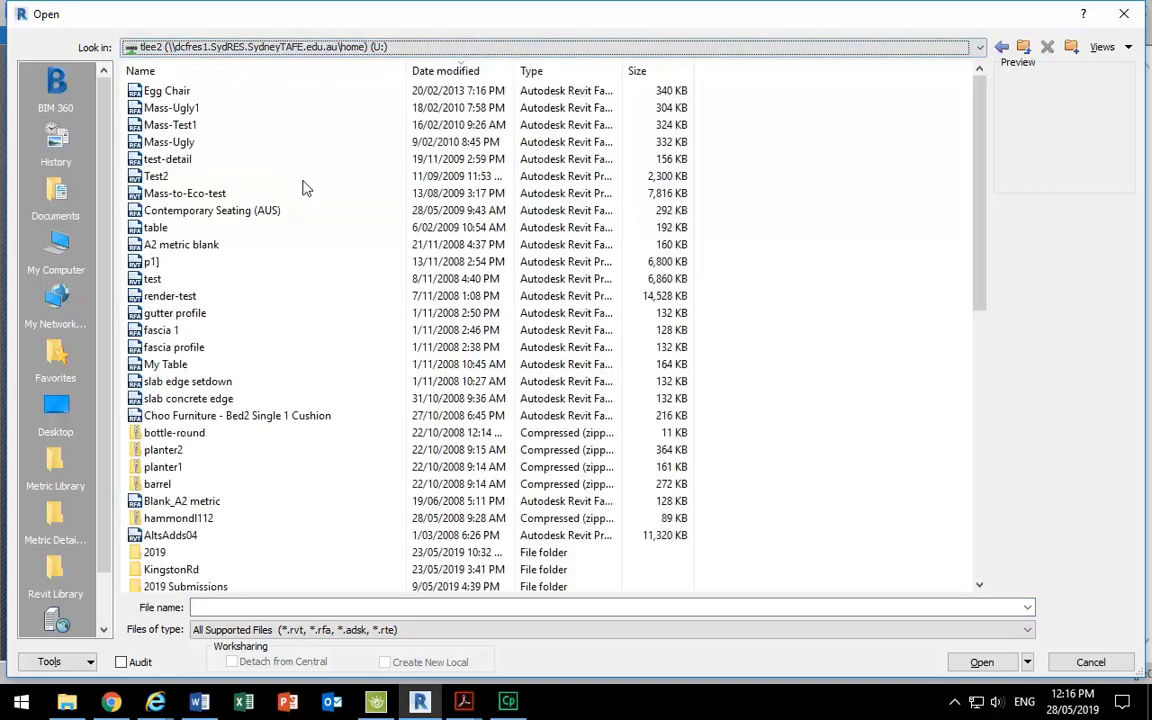
{"action": "left_click", "coordinate": [231, 71]}
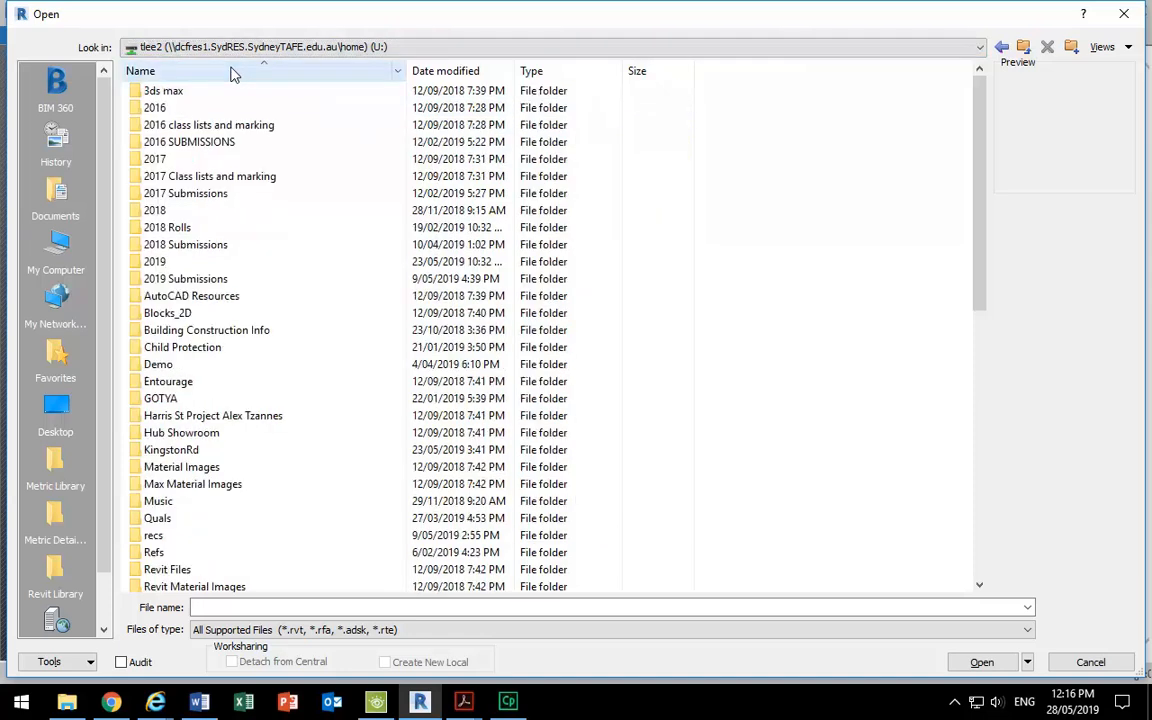
{"action": "double_click", "coordinate": [181, 264]}
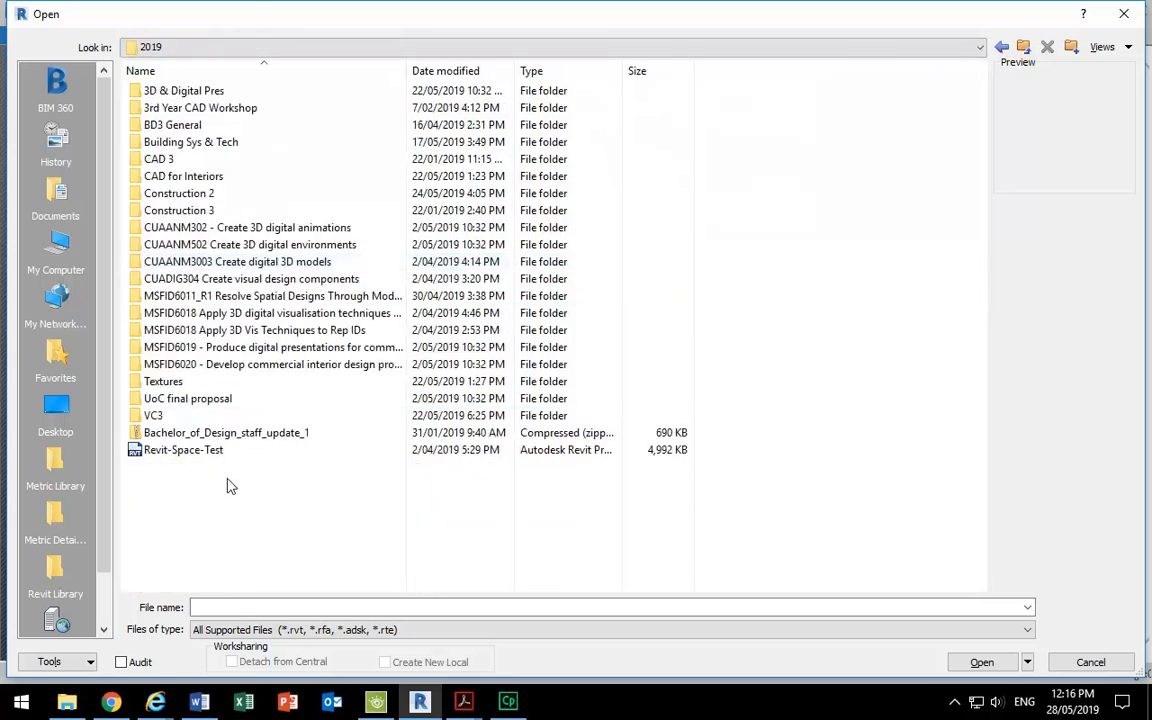
{"action": "double_click", "coordinate": [192, 143]}
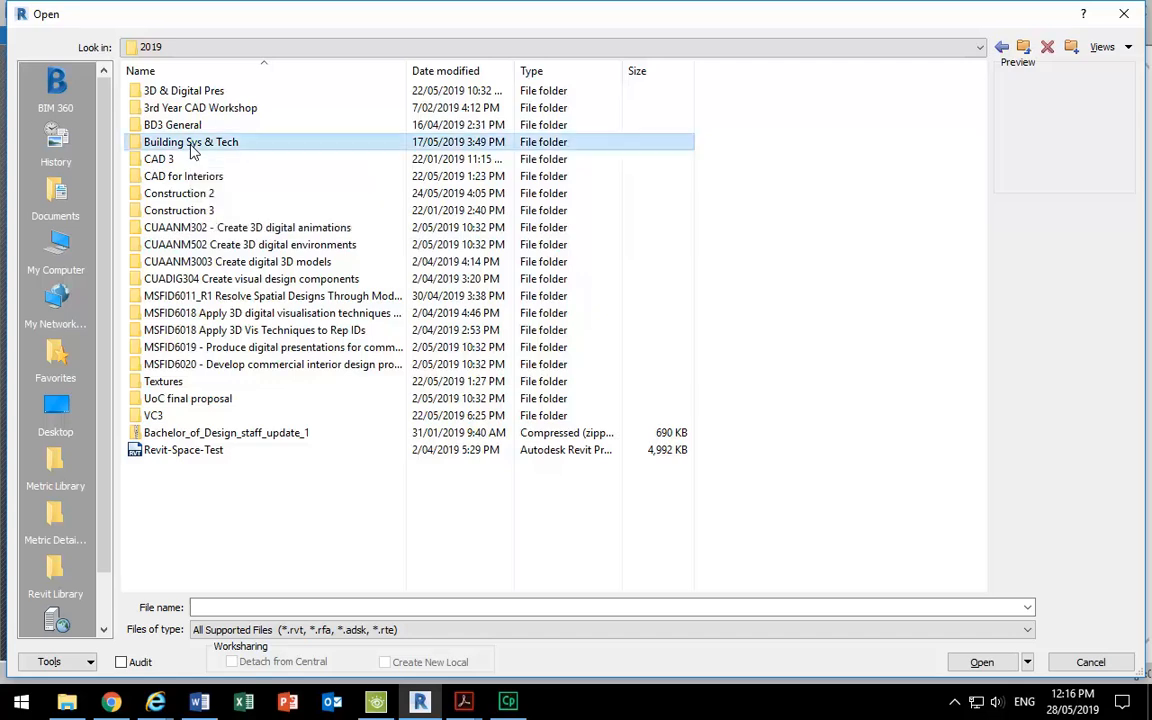
{"action": "left_click", "coordinate": [459, 74]}
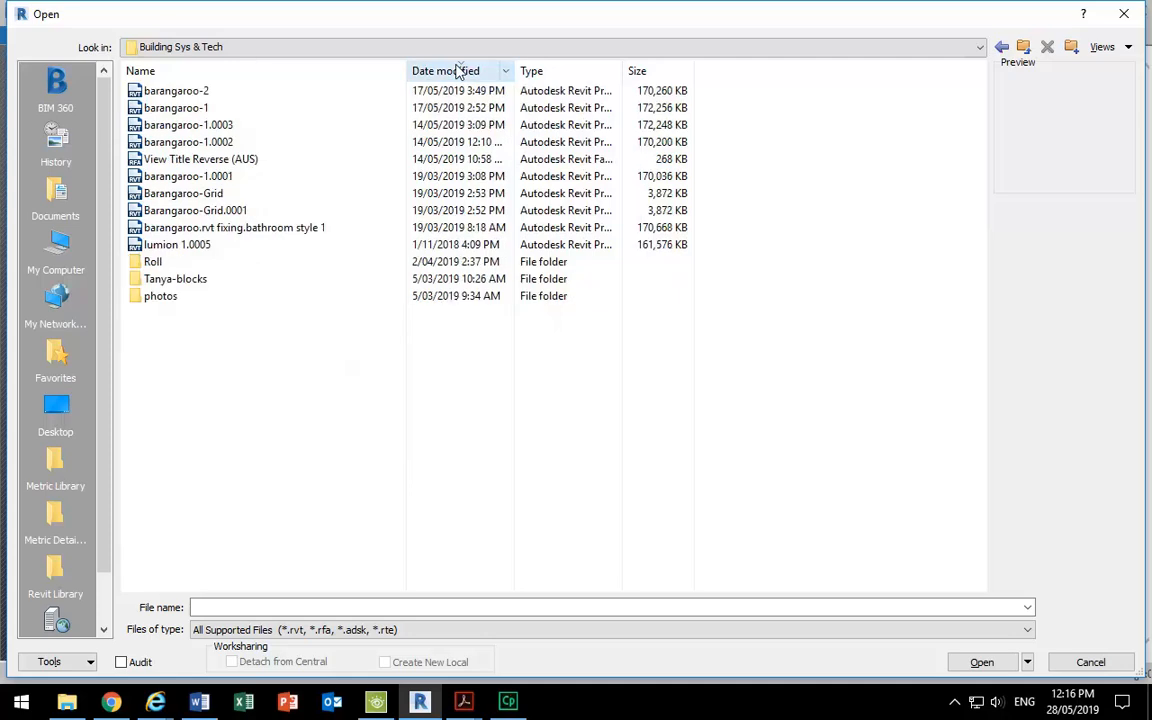
{"action": "left_click", "coordinate": [168, 90]}
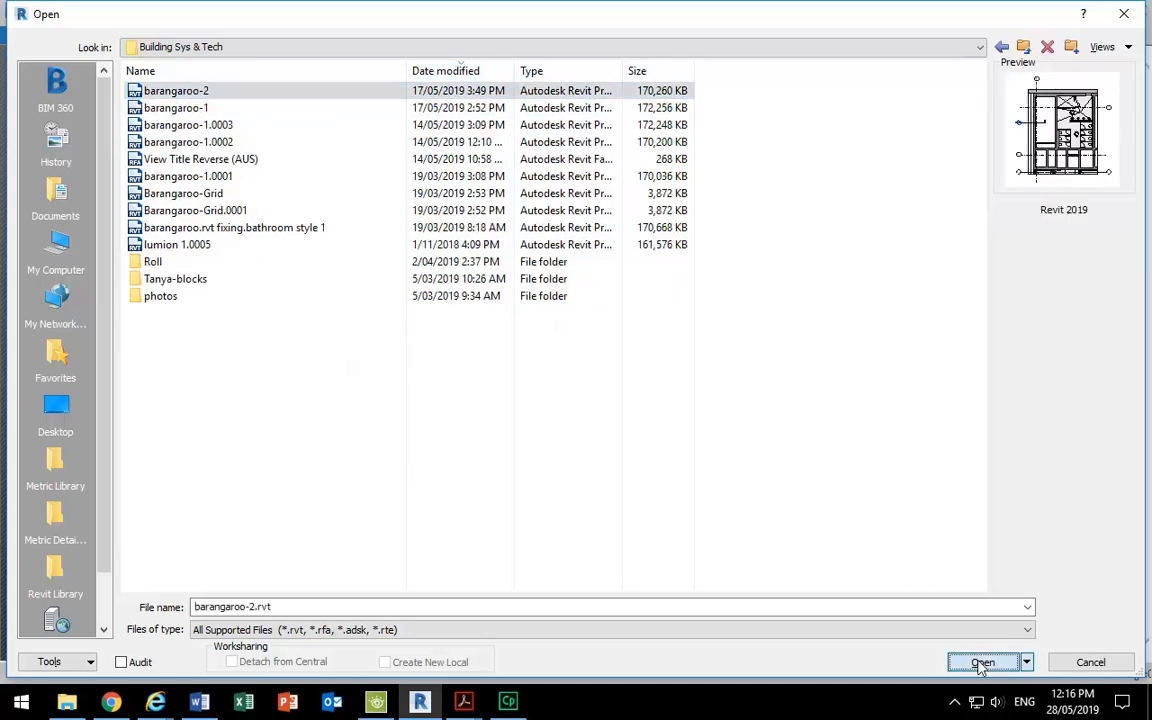
{"action": "left_click", "coordinate": [984, 662]}
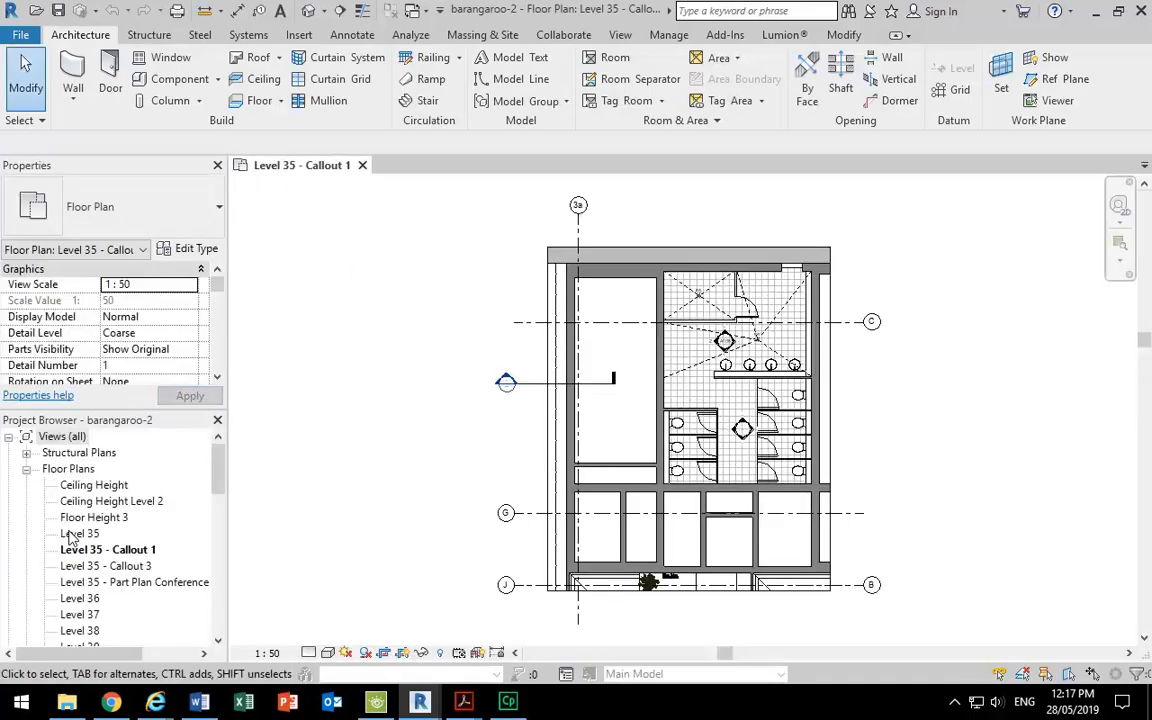
Open the Level 35 floor plan of the barangaroo-2 model.
{"action": "double_click", "coordinate": [72, 534]}
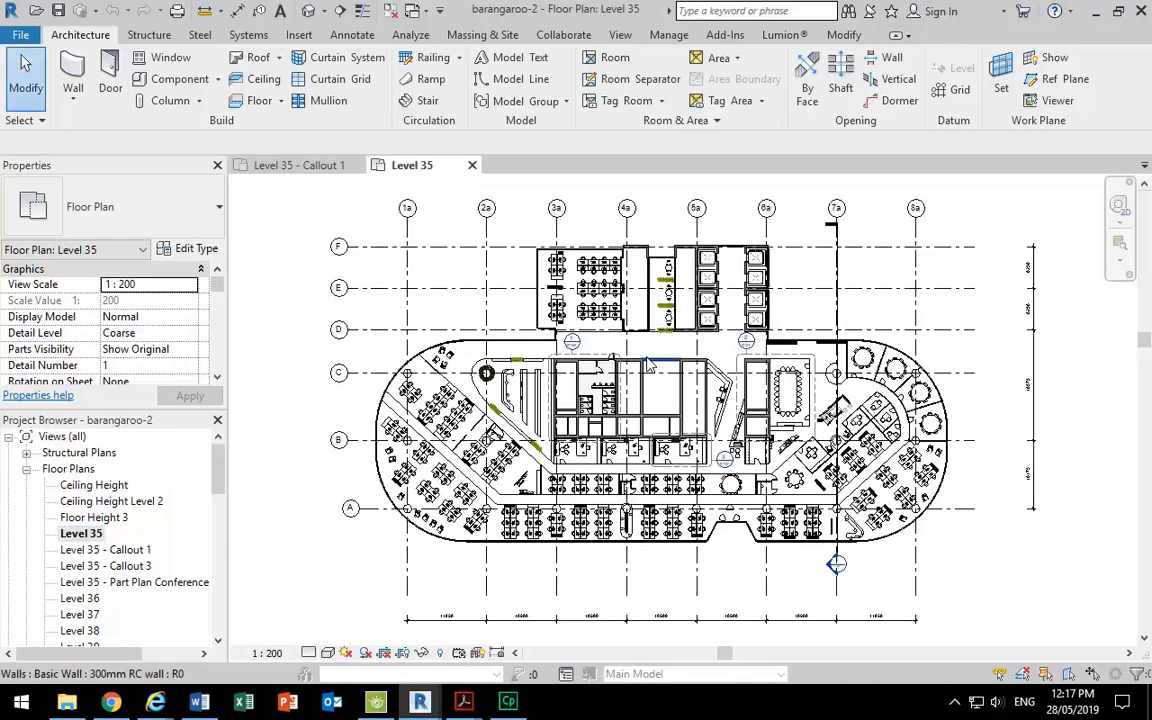
{"action": "scroll", "coordinate": [625, 465], "scroll_direction": "up", "scroll_amount": 2}
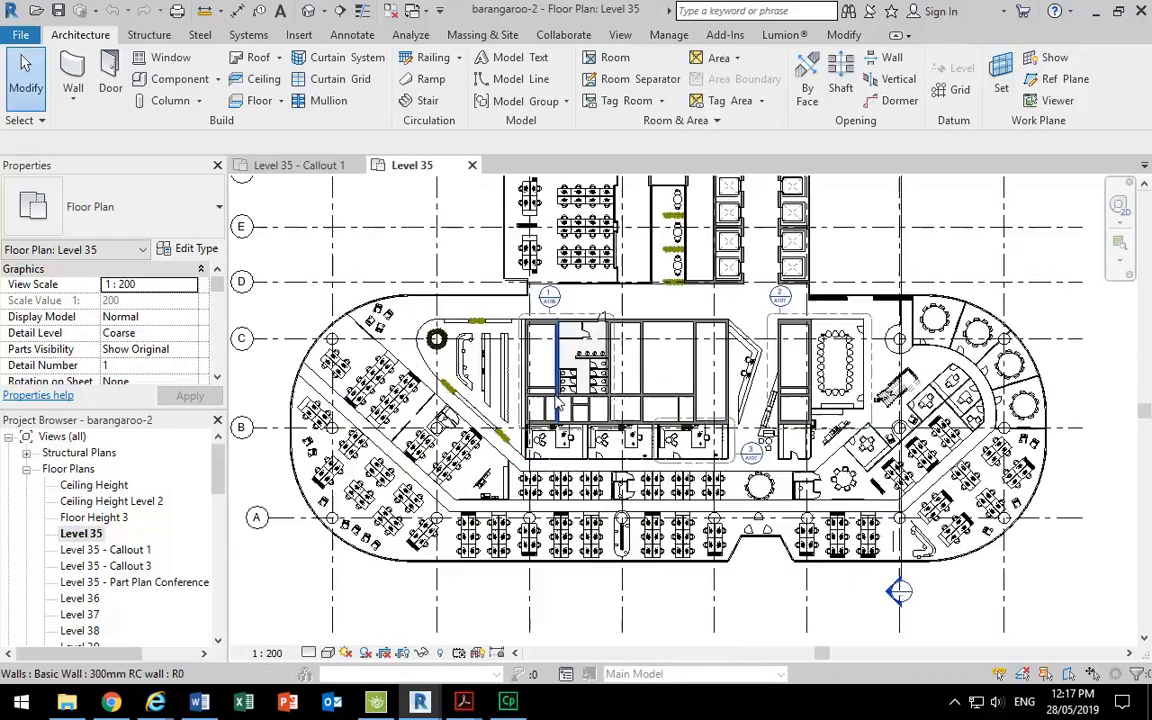
{"action": "middle_click_drag", "start_coordinate": [569, 417], "coordinate": [574, 468]}
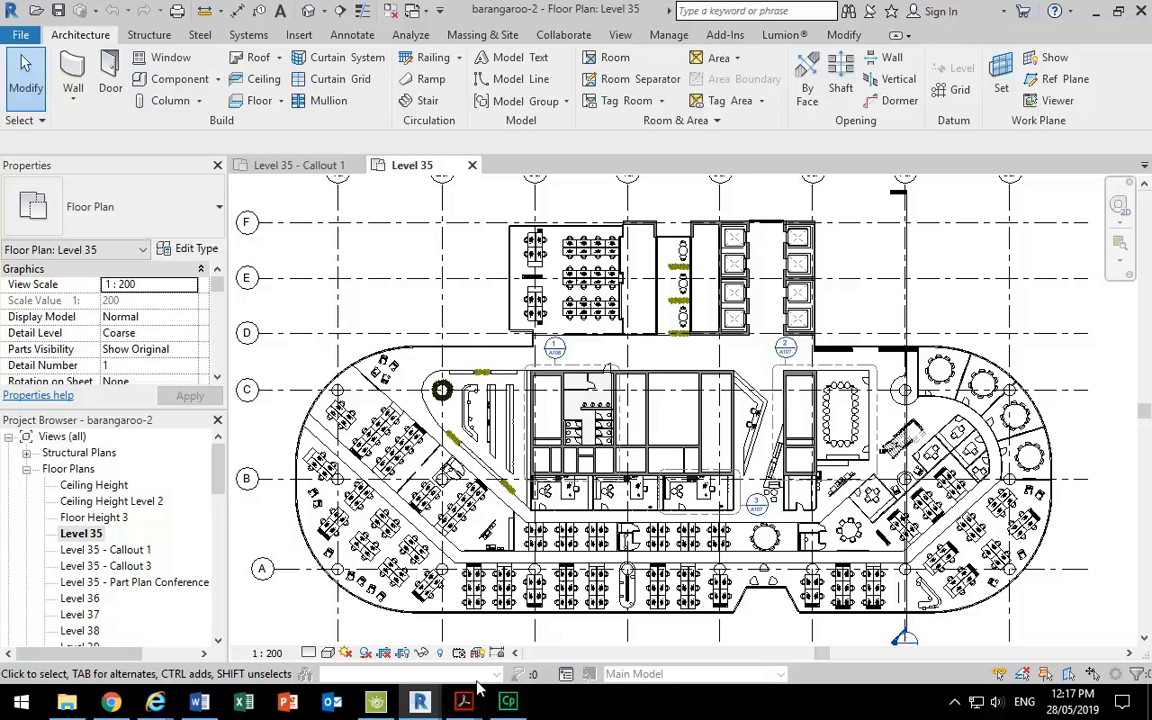
Measure distances across the Level 35 plan from the curved end near grid 1a to the central core and lift shafts.
{"action": "left_click", "coordinate": [207, 10]}
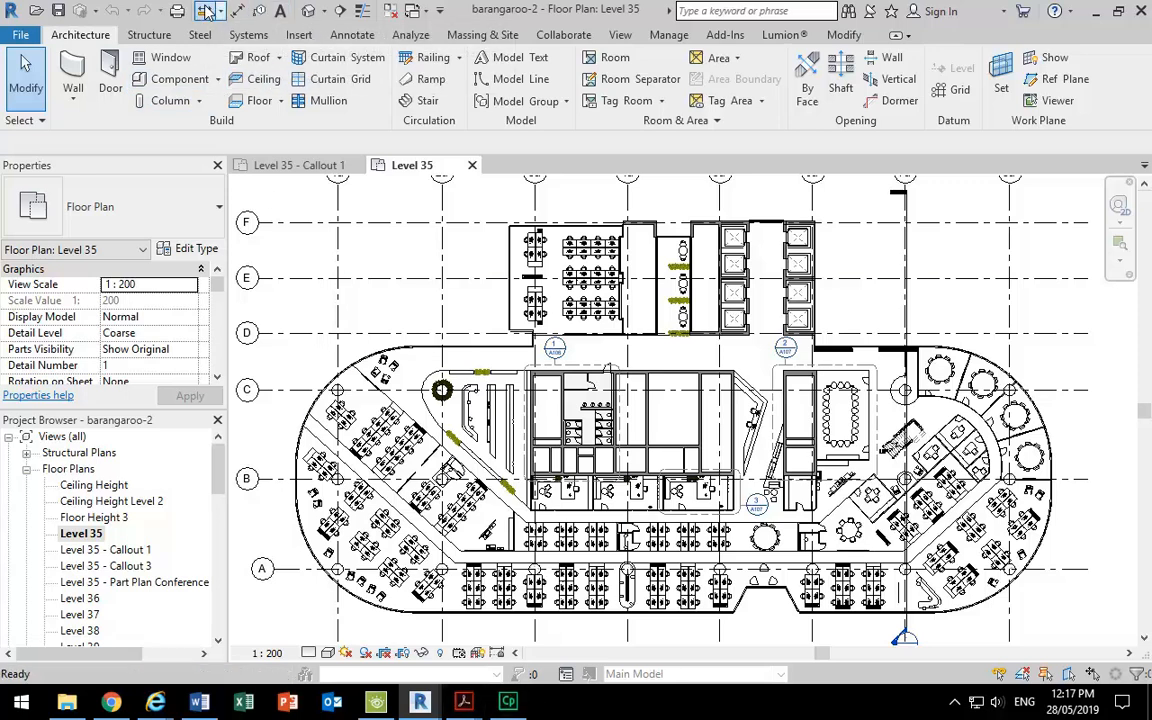
{"action": "left_click", "coordinate": [317, 480]}
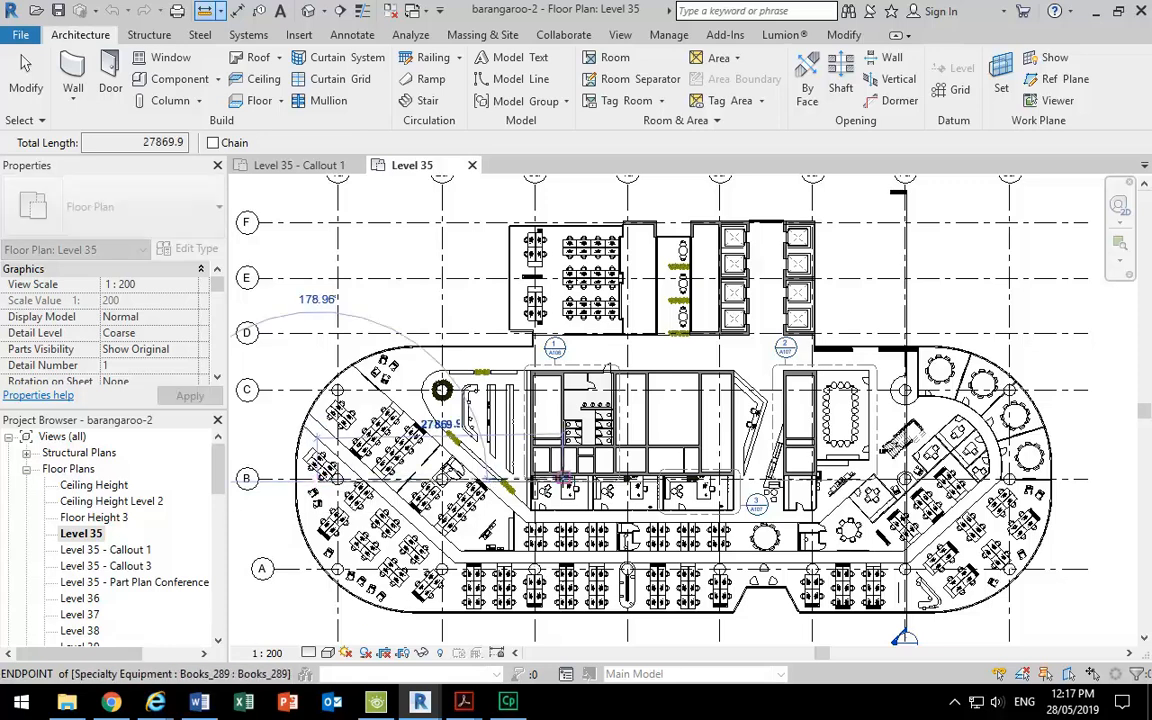
{"action": "scroll", "coordinate": [520, 440], "scroll_direction": "up", "scroll_amount": 2}
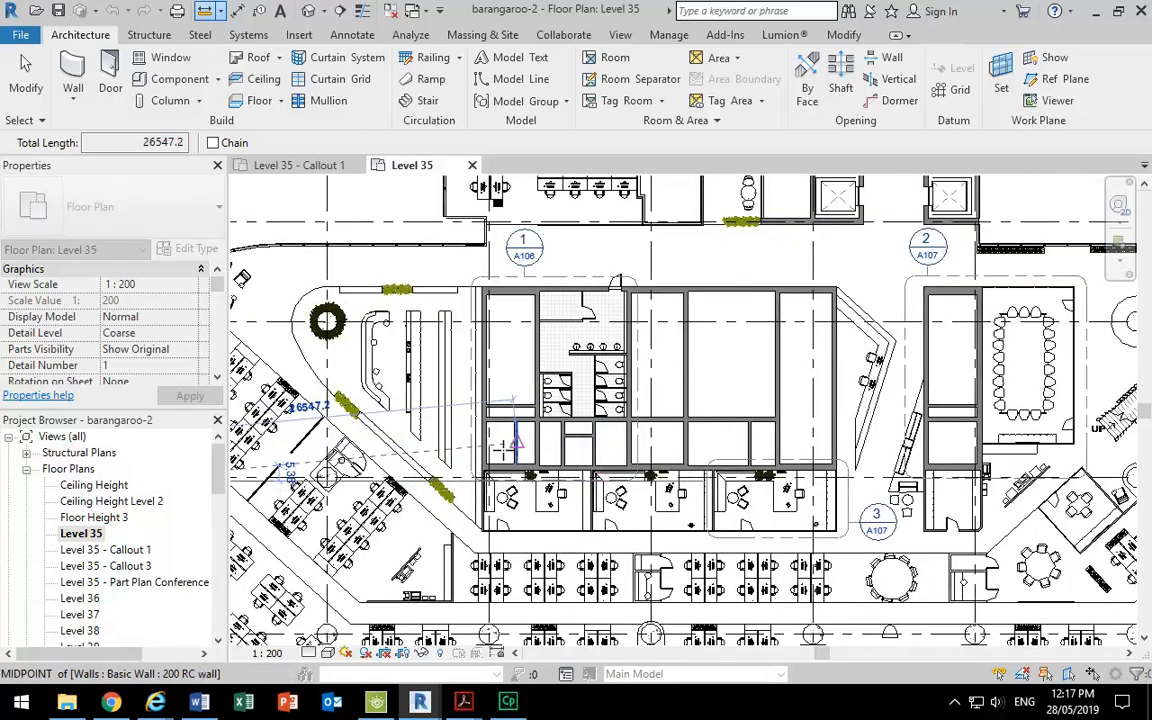
{"action": "scroll", "coordinate": [512, 442], "scroll_direction": "down", "scroll_amount": 1}
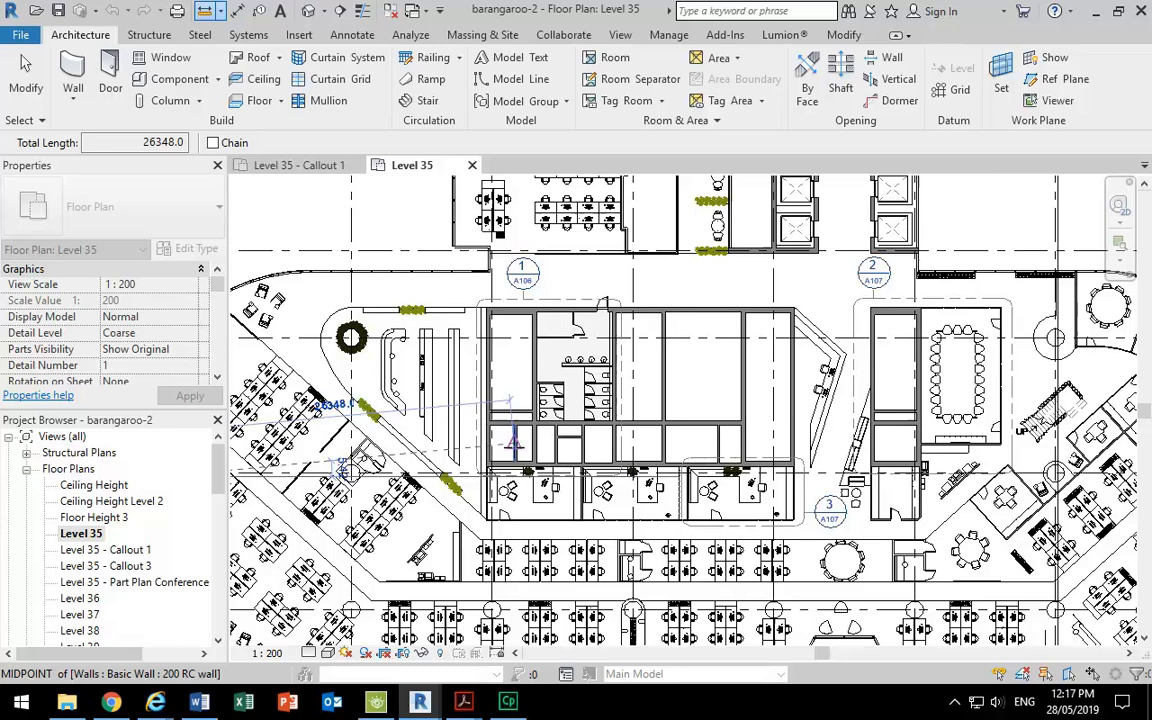
{"action": "scroll", "coordinate": [513, 441], "scroll_direction": "down", "scroll_amount": 1}
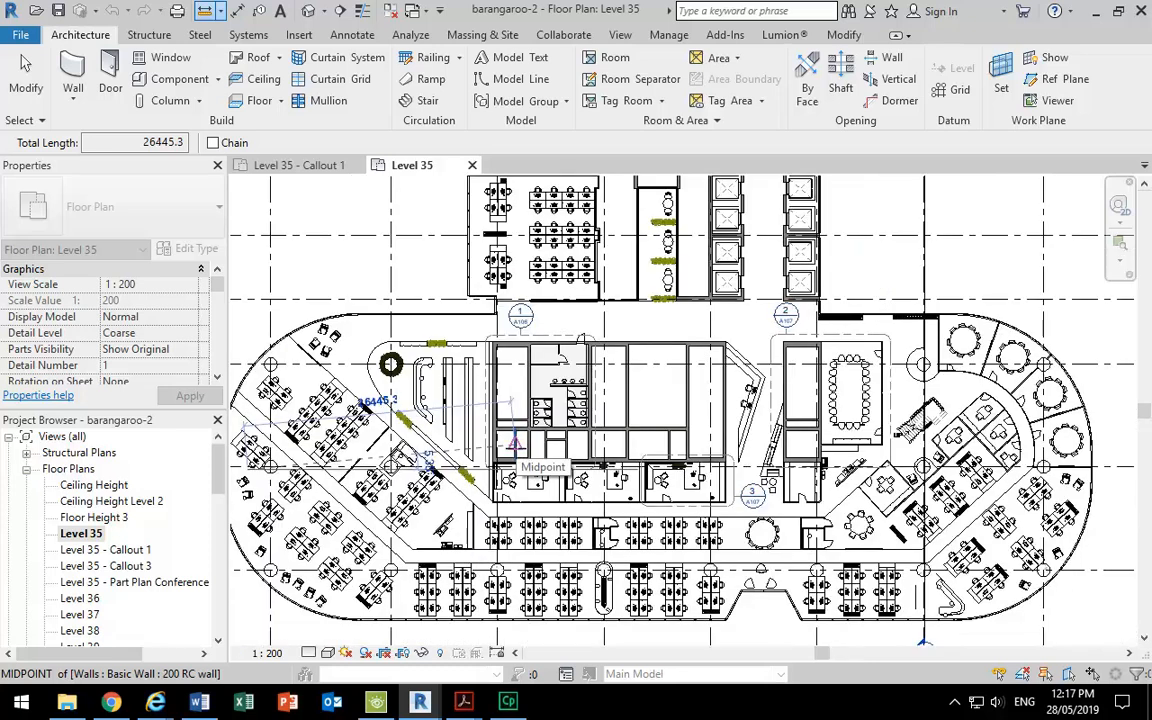
{"action": "scroll", "coordinate": [514, 352], "scroll_direction": "down", "scroll_amount": 1}
{"action": "middle_click_drag", "start_coordinate": [514, 352], "coordinate": [528, 388]}
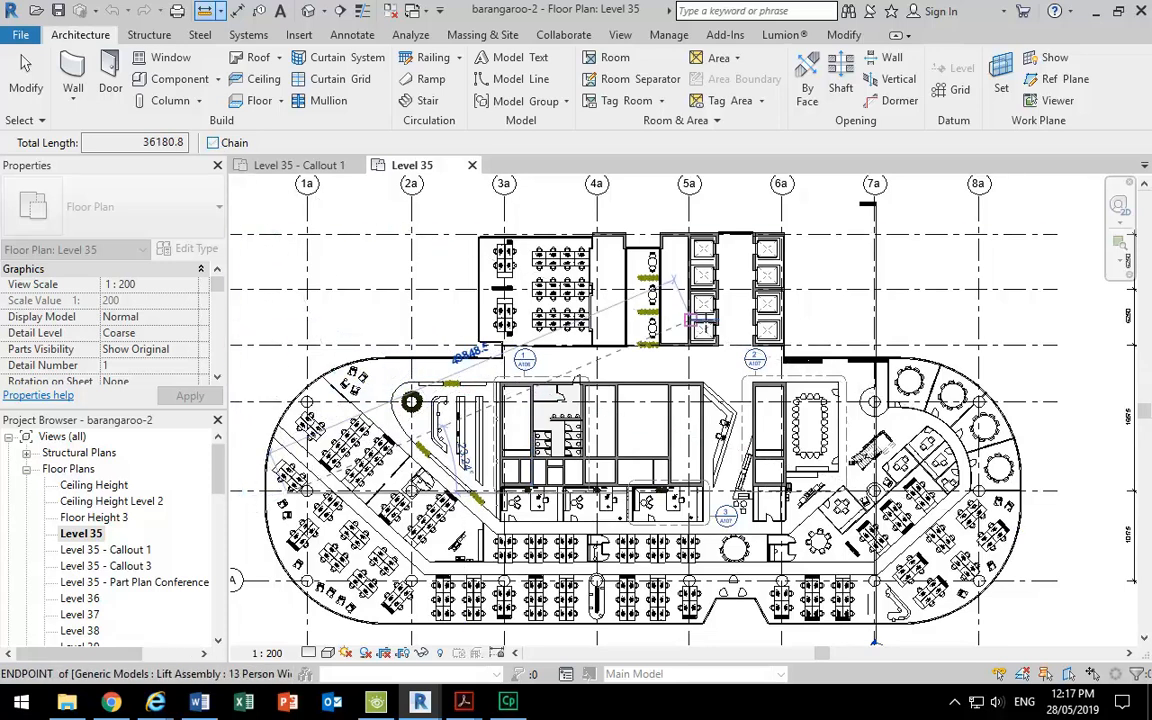
{"action": "left_click", "coordinate": [700, 321]}
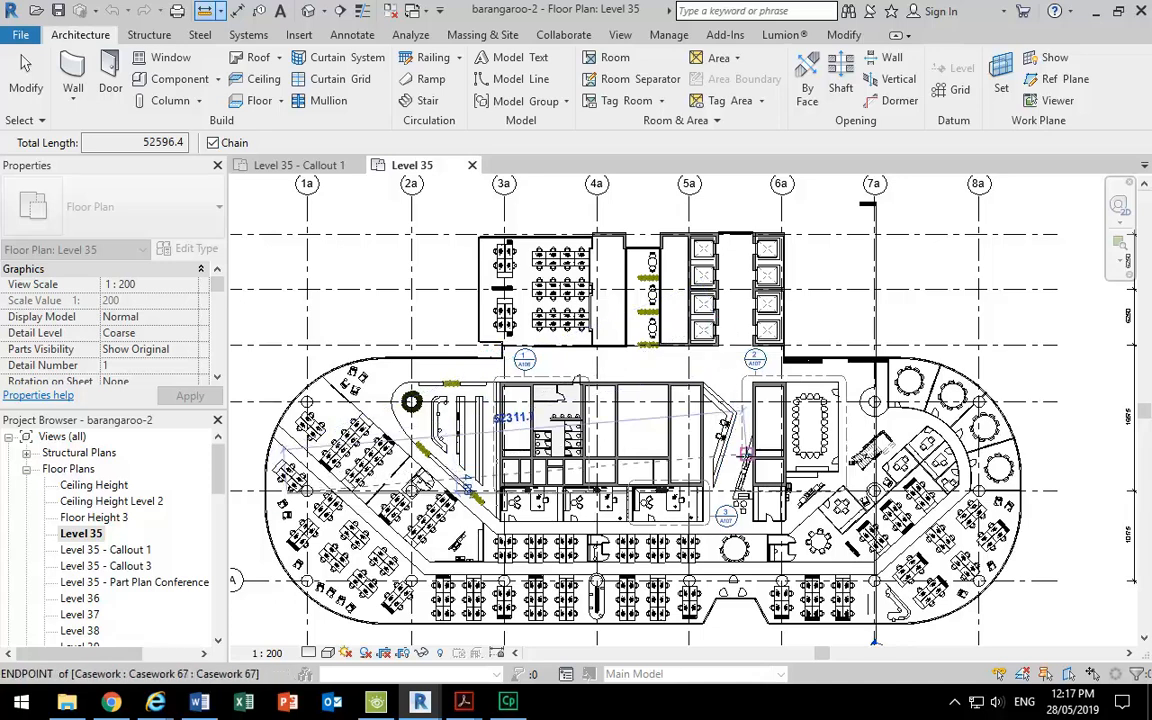
{"action": "right_click", "coordinate": [399, 321]}
{"action": "left_click", "coordinate": [411, 332]}
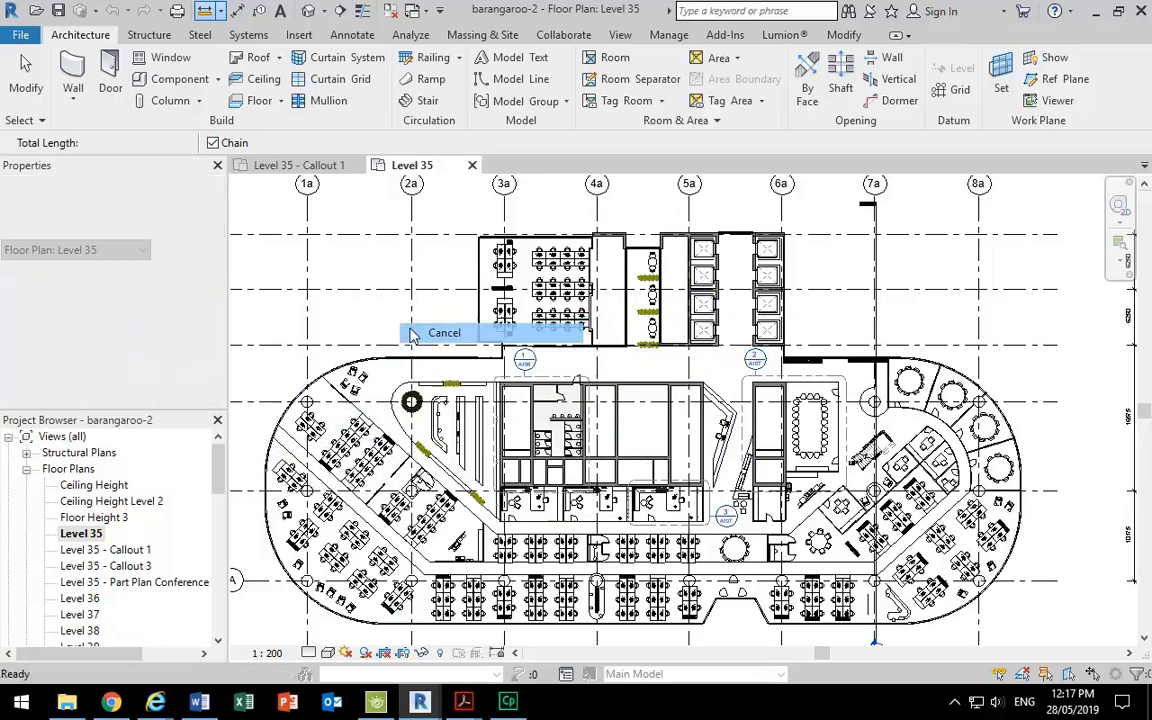
{"action": "left_click", "coordinate": [412, 334]}
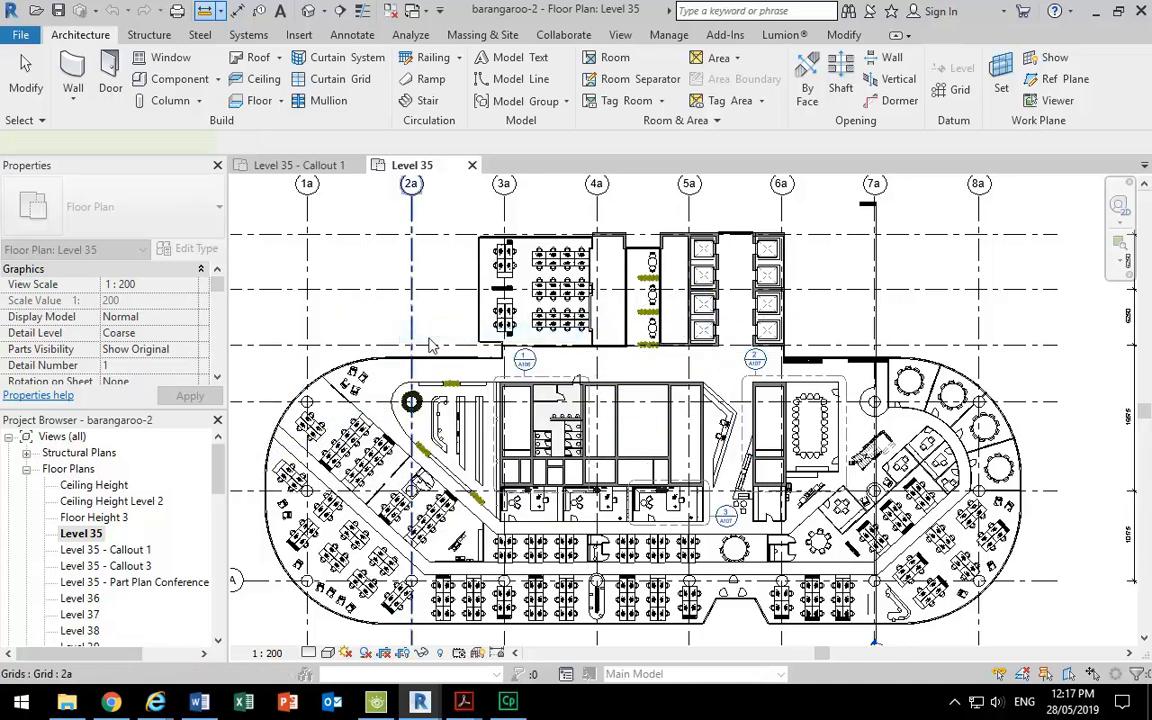
Change the Level 35 plan's visual style and start a stair in the walled core shaft beside the conference room.
{"action": "left_click", "coordinate": [327, 652]}
{"action": "left_click", "coordinate": [362, 546]}
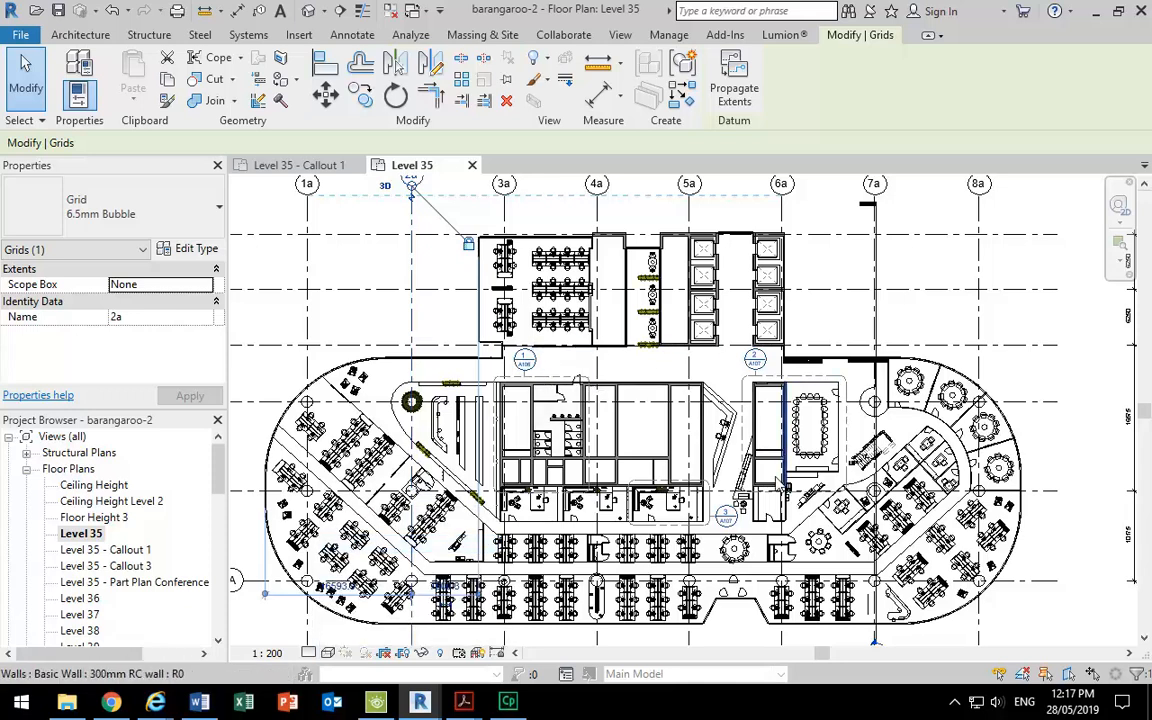
{"action": "scroll", "coordinate": [777, 482], "scroll_direction": "up", "scroll_amount": 3}
{"action": "scroll", "coordinate": [777, 484], "scroll_direction": "up", "scroll_amount": 2}
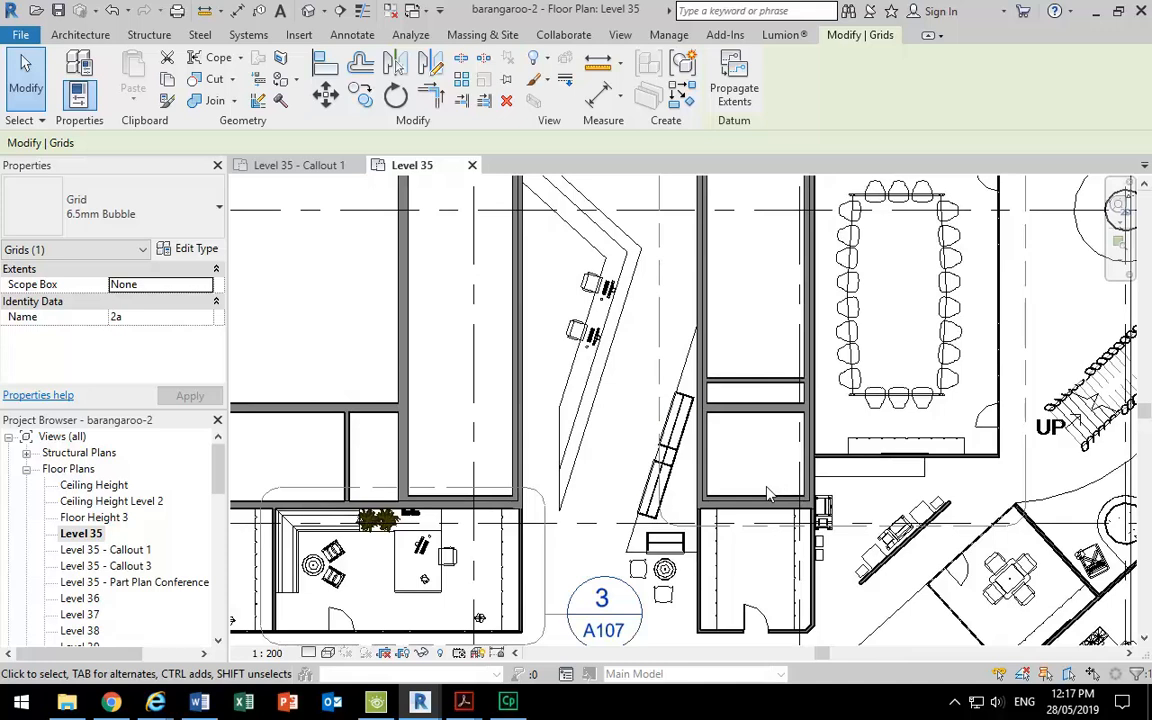
{"action": "left_click", "coordinate": [82, 35]}
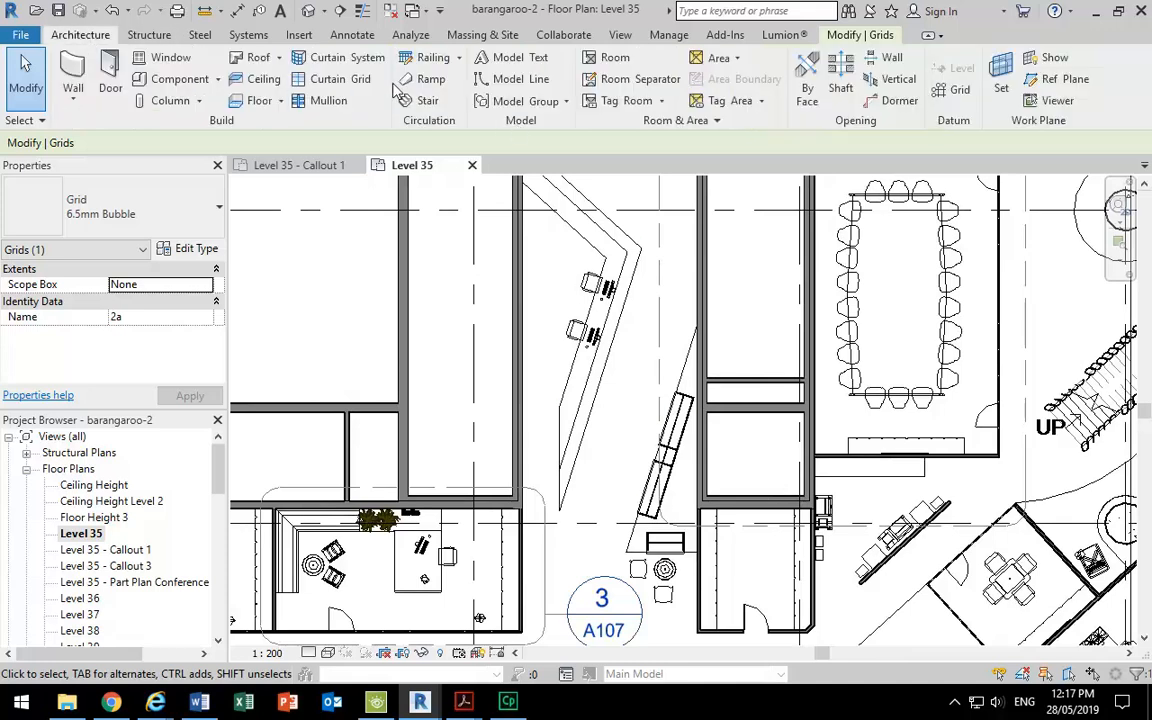
{"action": "left_click", "coordinate": [418, 100]}
{"action": "middle_click_drag", "start_coordinate": [761, 437], "coordinate": [586, 430]}
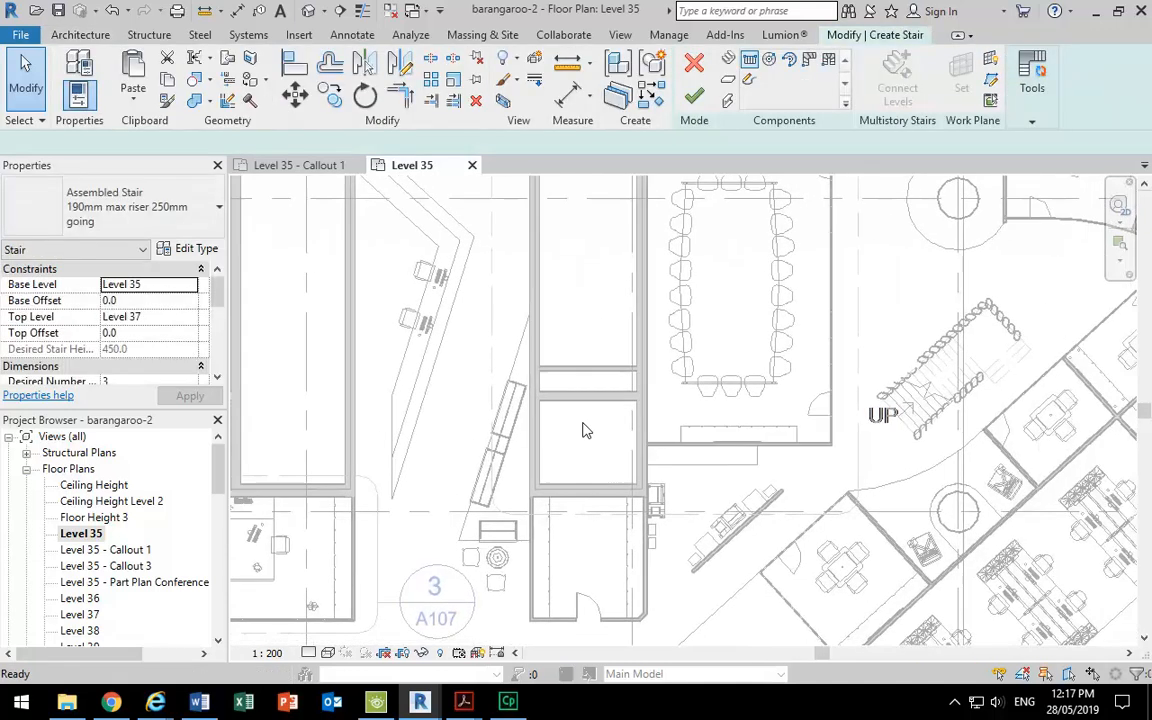
{"action": "scroll", "coordinate": [586, 430], "scroll_direction": "up", "scroll_amount": 2}
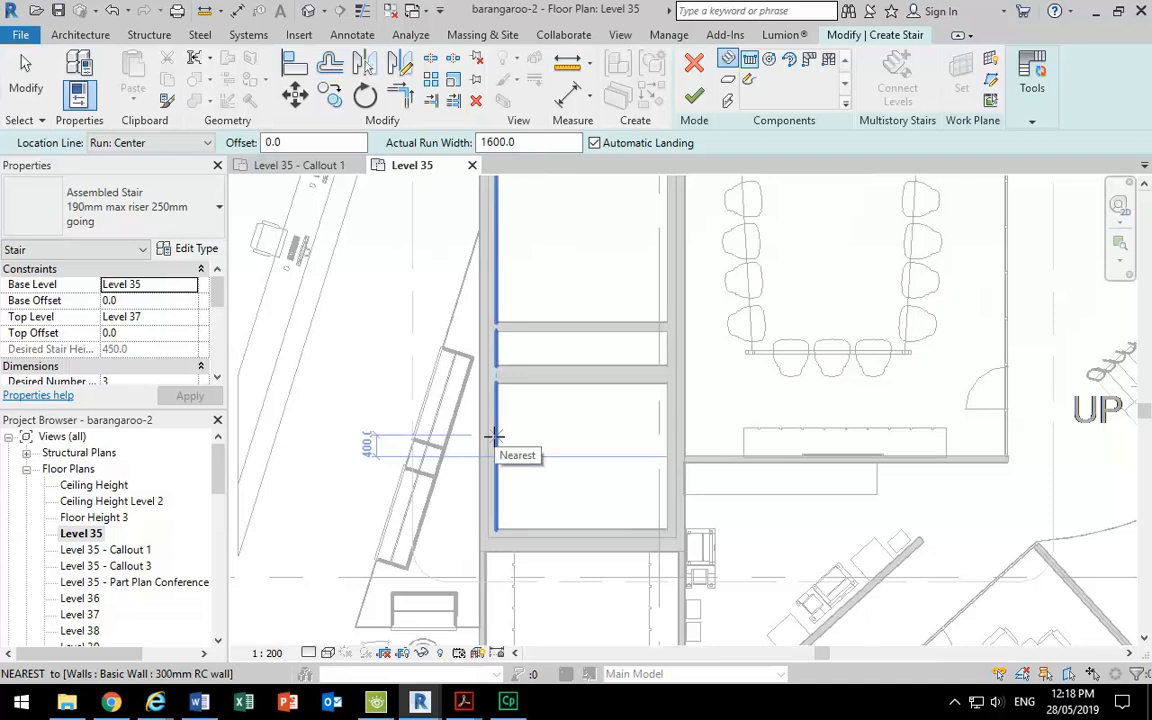
Set the new stair's top level to Ceiling Height.
{"action": "left_click", "coordinate": [189, 317]}
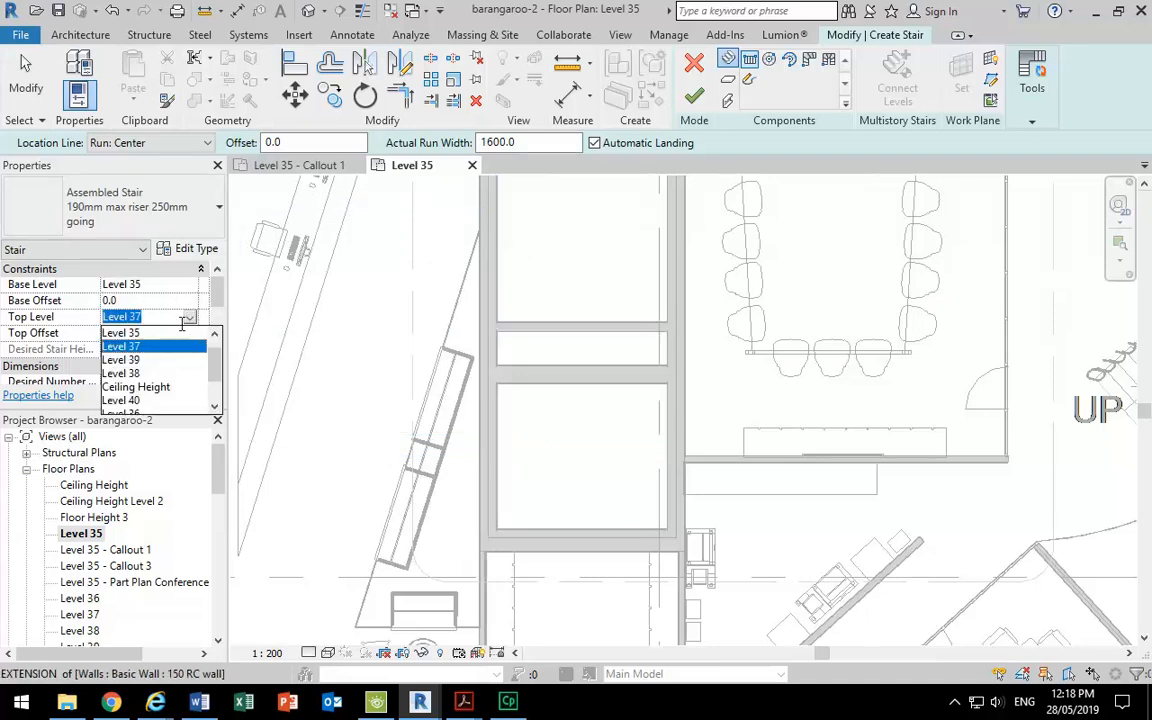
{"action": "left_click", "coordinate": [125, 373]}
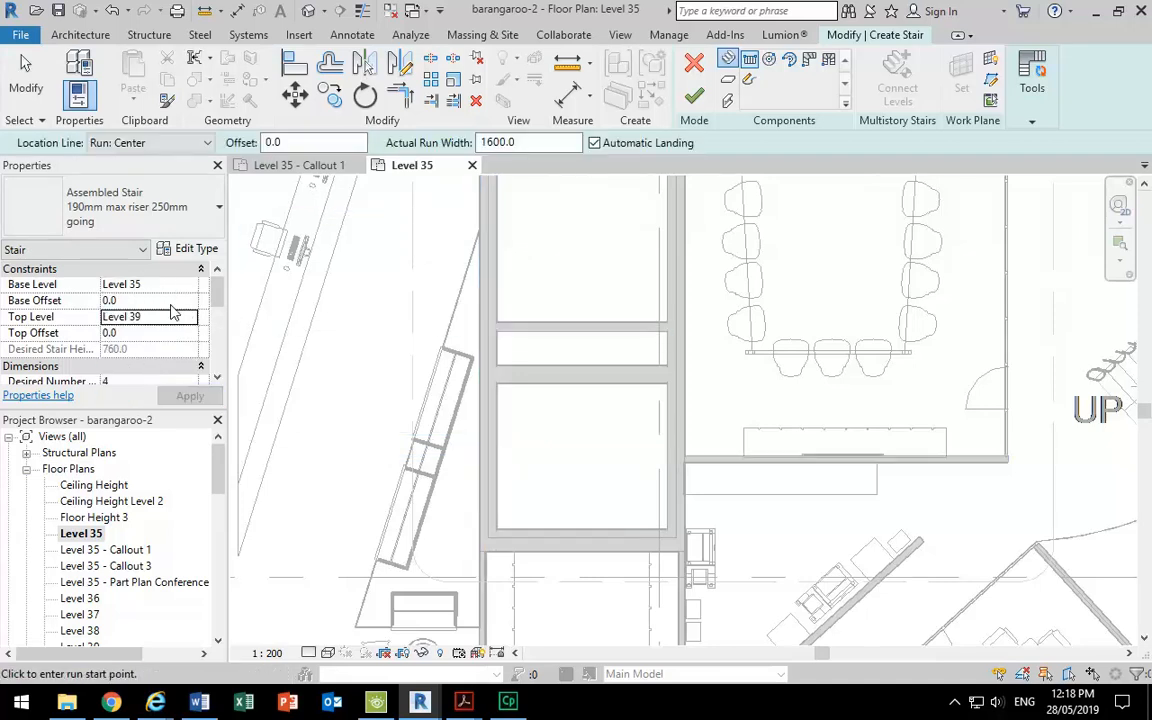
{"action": "scroll", "coordinate": [195, 285], "scroll_direction": "down", "scroll_amount": 2}
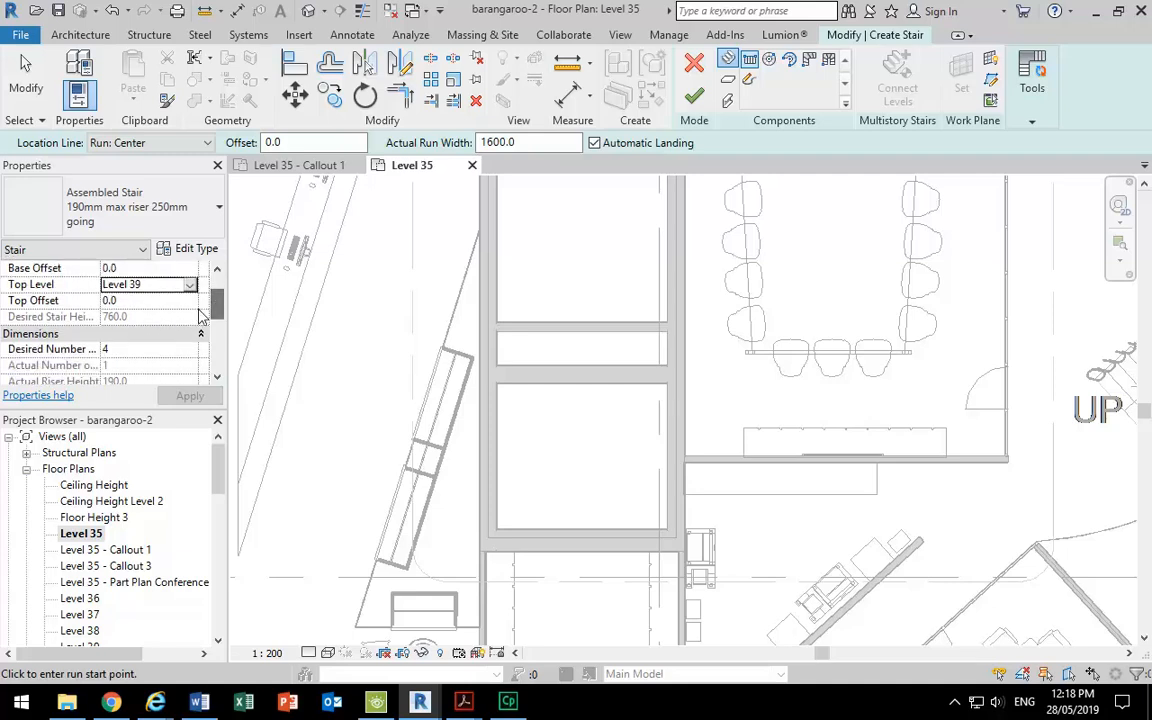
{"action": "left_click", "coordinate": [190, 285]}
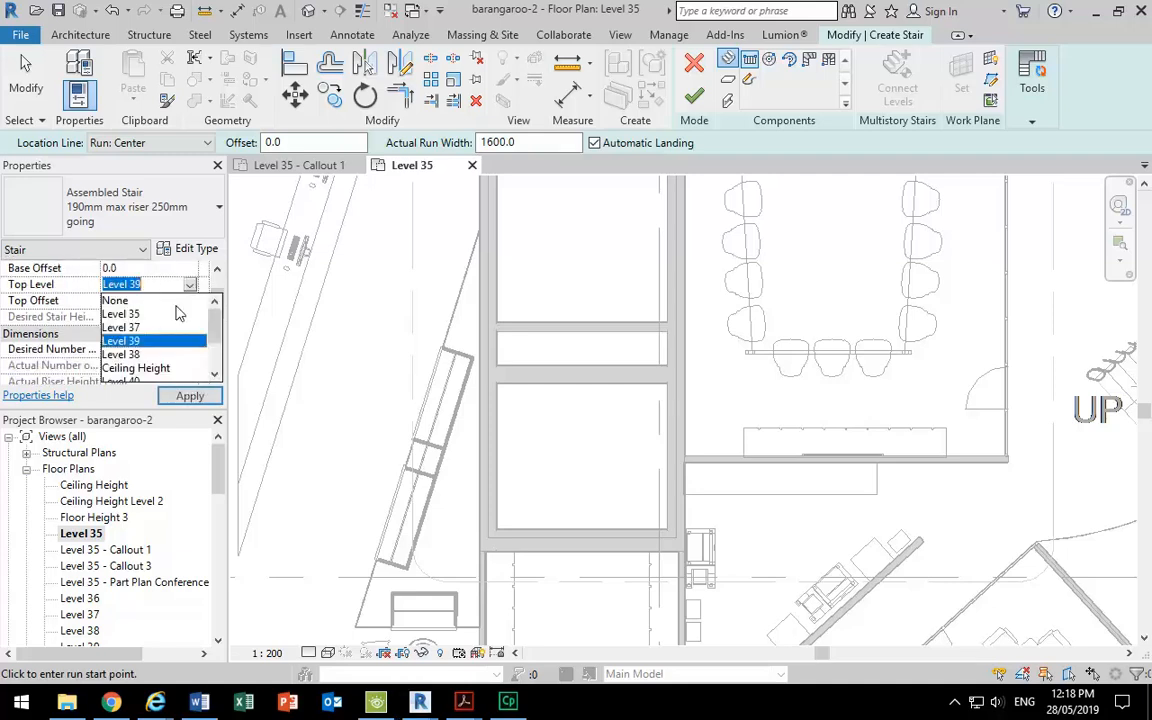
{"action": "left_click", "coordinate": [138, 368]}
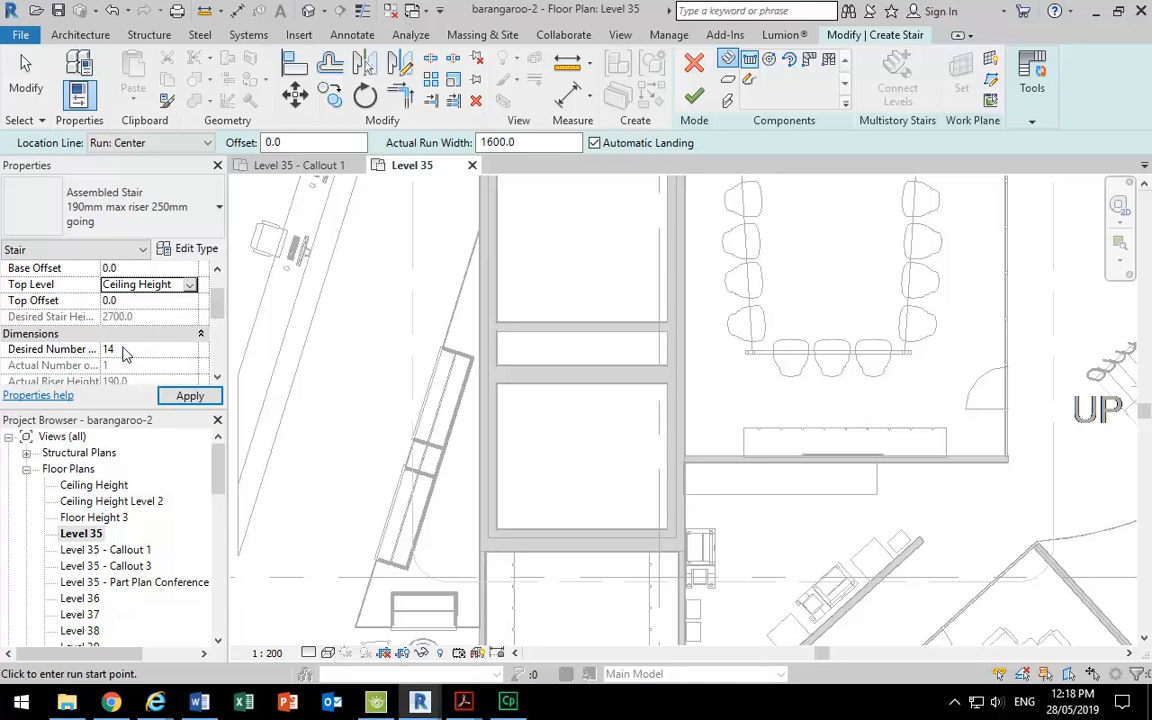
{"action": "left_click", "coordinate": [496, 440]}
{"action": "right_click", "coordinate": [577, 438]}
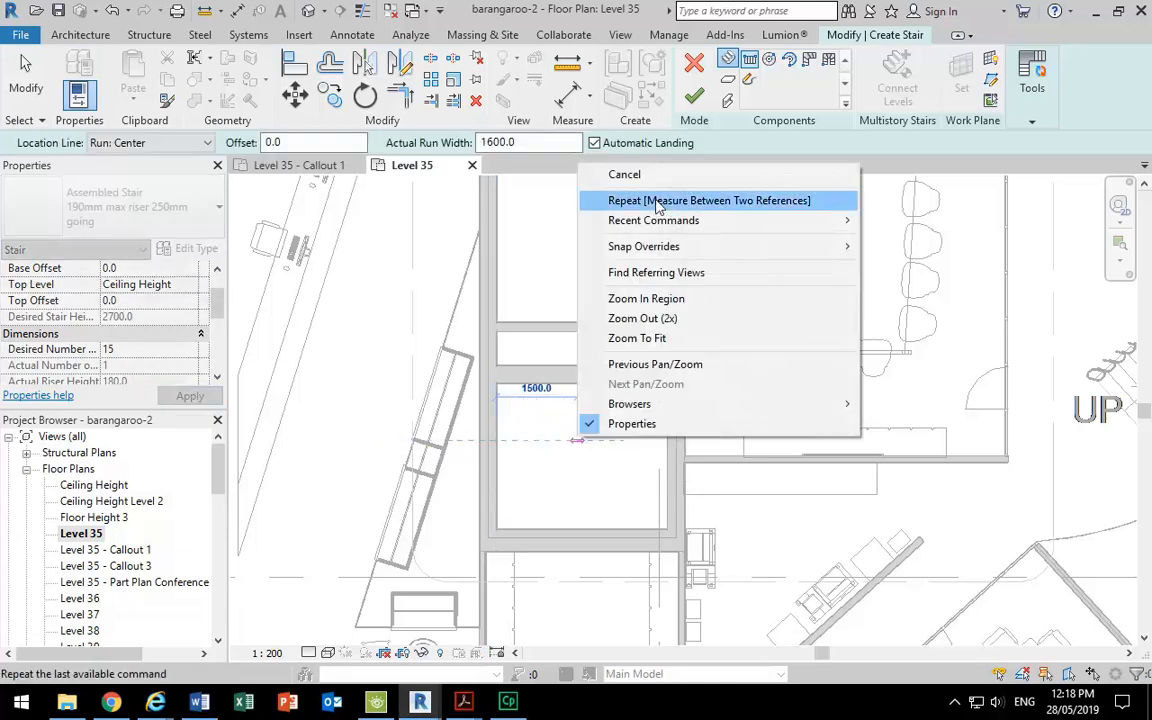
{"action": "left_click", "coordinate": [605, 172]}
Draw the first stair run along the shaft's upper wall, 1000 mm wide, Run: Left location line, 7 risers and 1500 mm long.
{"action": "double_click", "coordinate": [501, 142]}
{"action": "type", "text": "1000"}
{"action": "key", "text": "Return"}
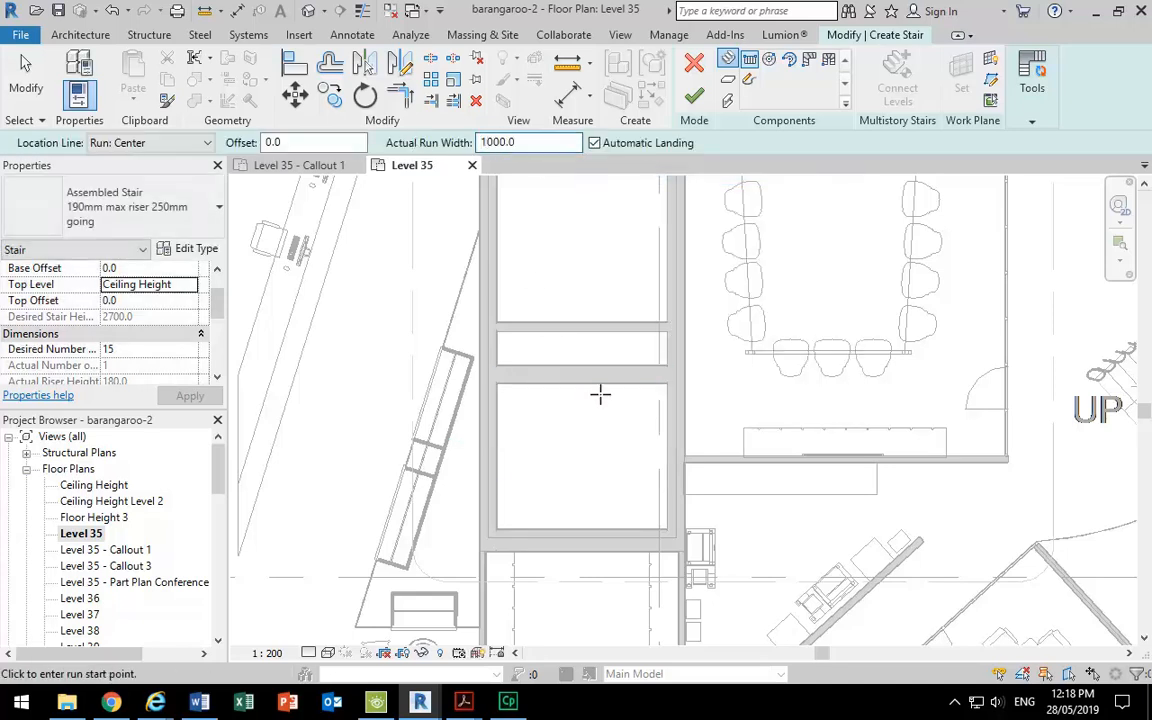
{"action": "scroll", "coordinate": [600, 393], "scroll_direction": "up", "scroll_amount": 2}
{"action": "left_click", "coordinate": [100, 143]}
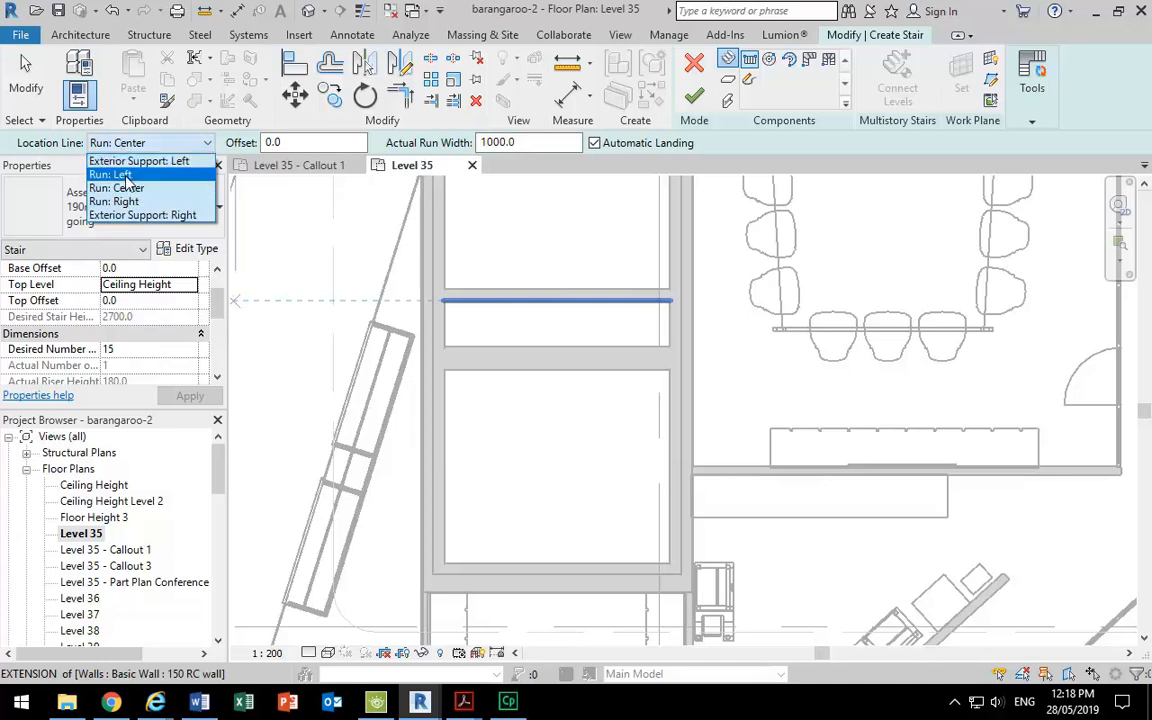
{"action": "left_click", "coordinate": [112, 175]}
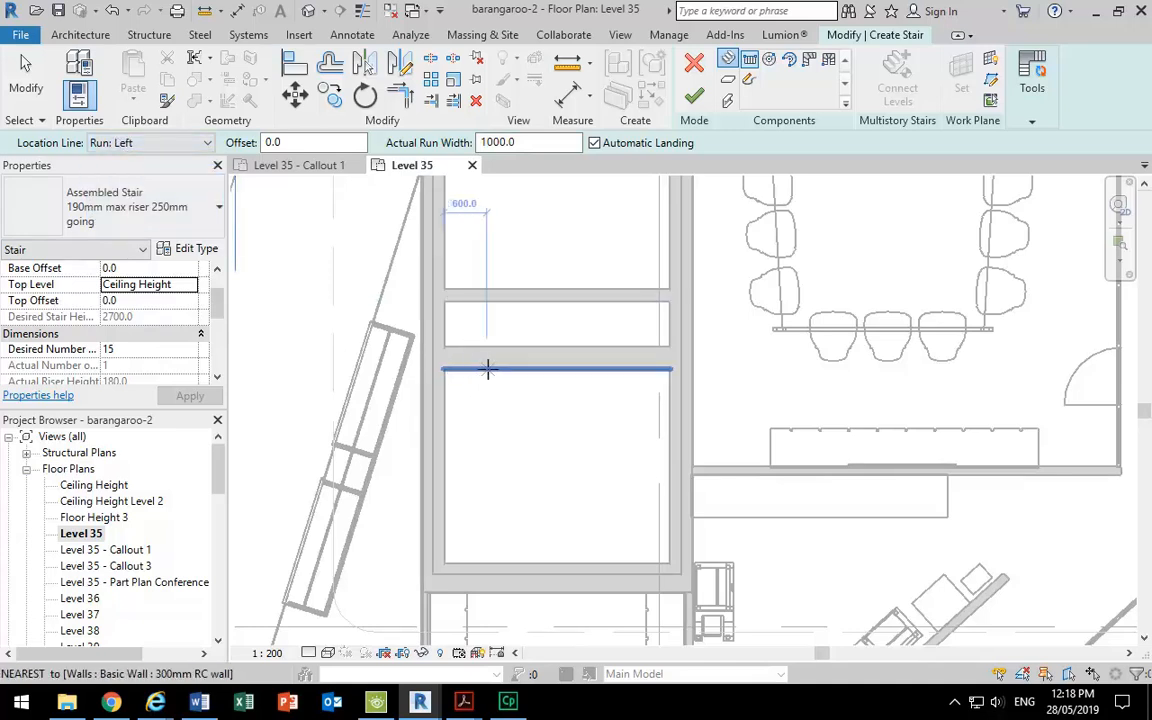
{"action": "left_click", "coordinate": [488, 370]}
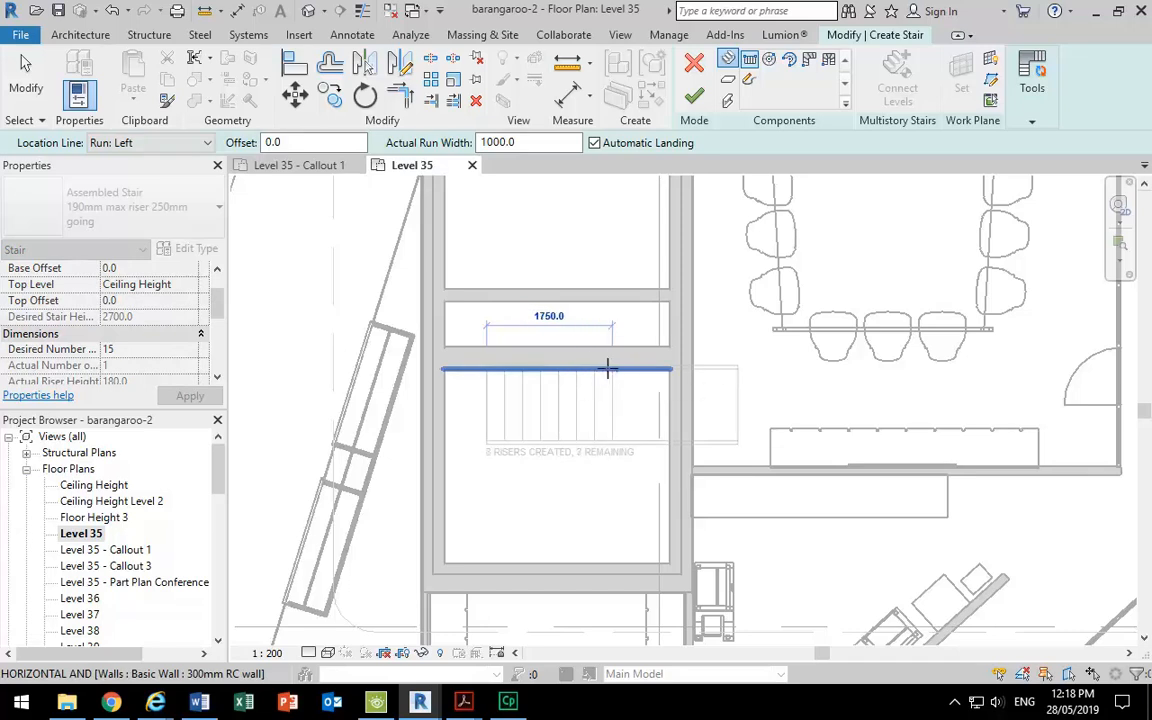
{"action": "left_click", "coordinate": [588, 370]}
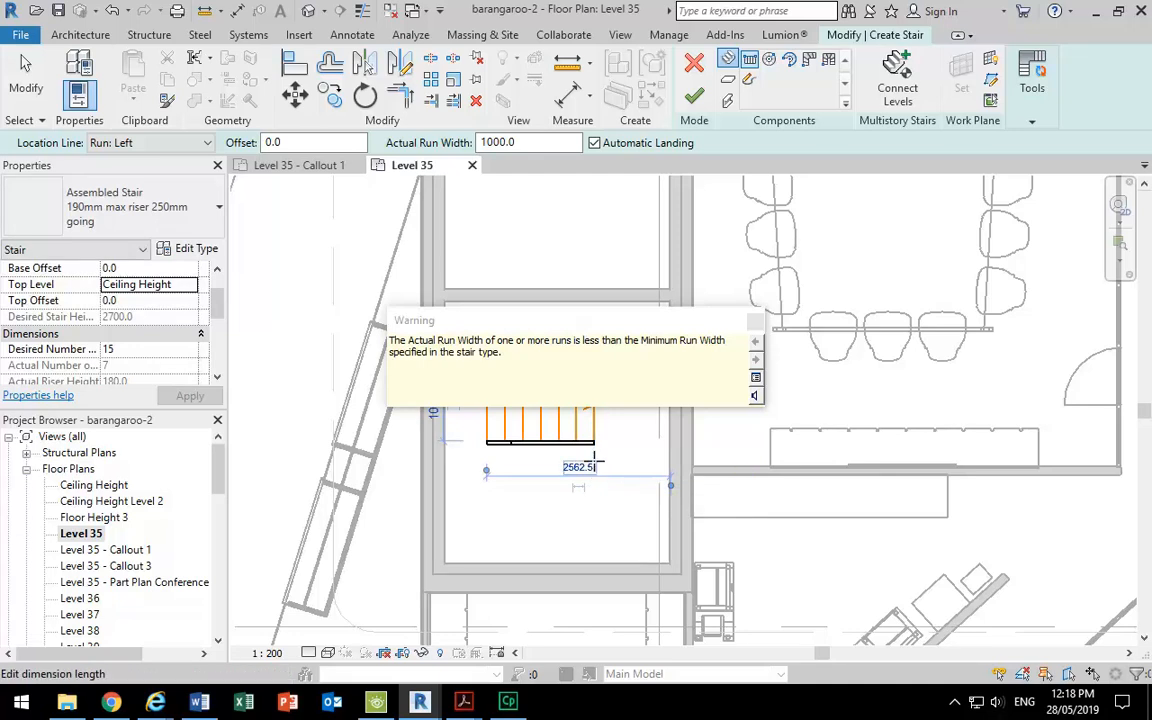
{"action": "scroll", "coordinate": [579, 484], "scroll_direction": "up", "scroll_amount": 2}
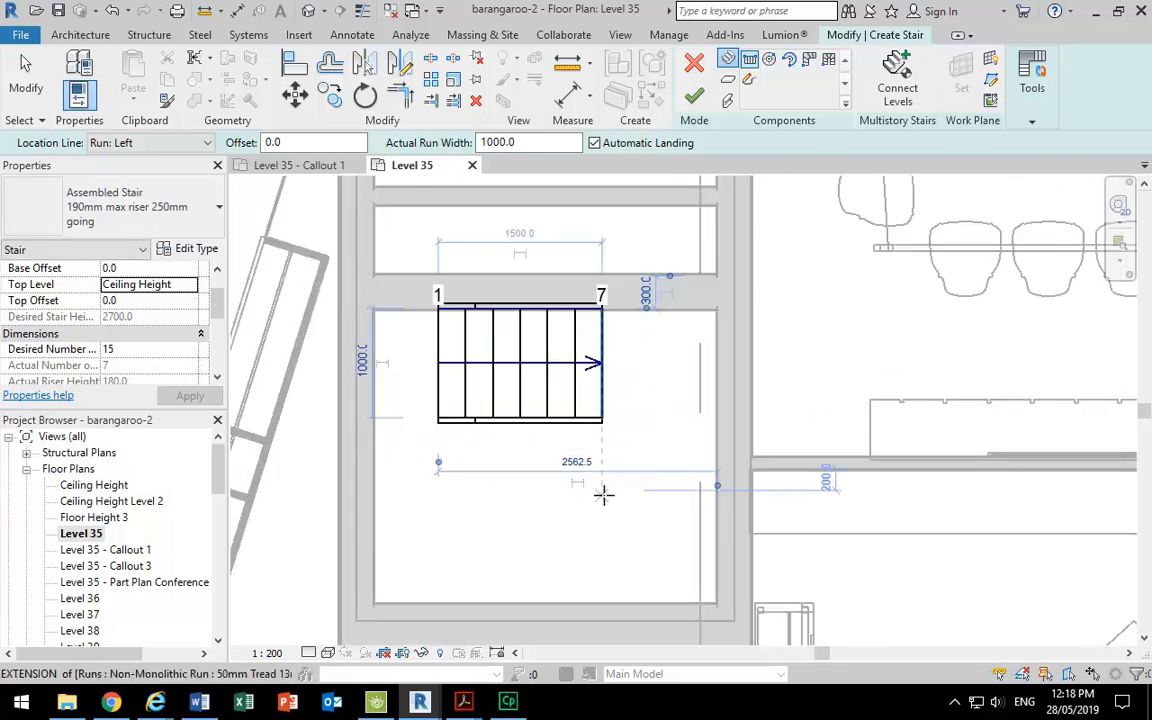
{"action": "left_click", "coordinate": [602, 489]}
{"action": "key", "text": "Escape"}
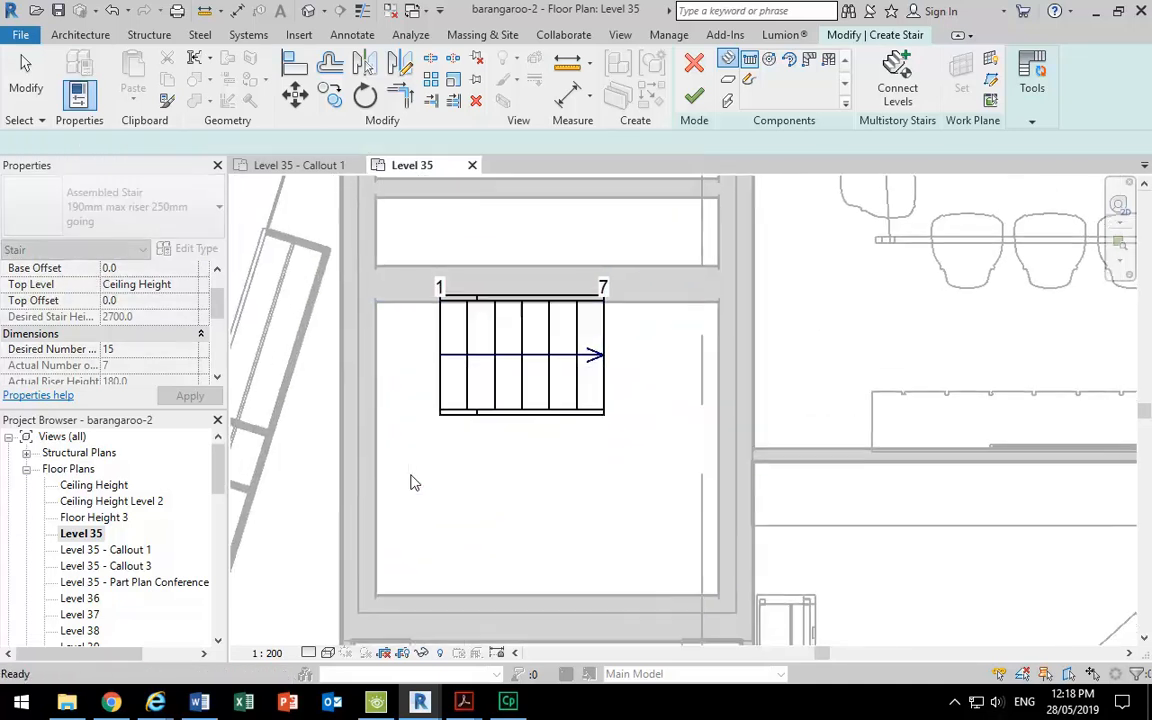
{"action": "left_click", "coordinate": [620, 594]}
{"action": "key", "text": "Escape"}
Draw the returning run, 1000 mm wide, along the shaft's lower wall for risers 8 to 15, and finish the stair.
{"action": "left_click", "coordinate": [500, 142]}
{"action": "type", "text": "1000"}
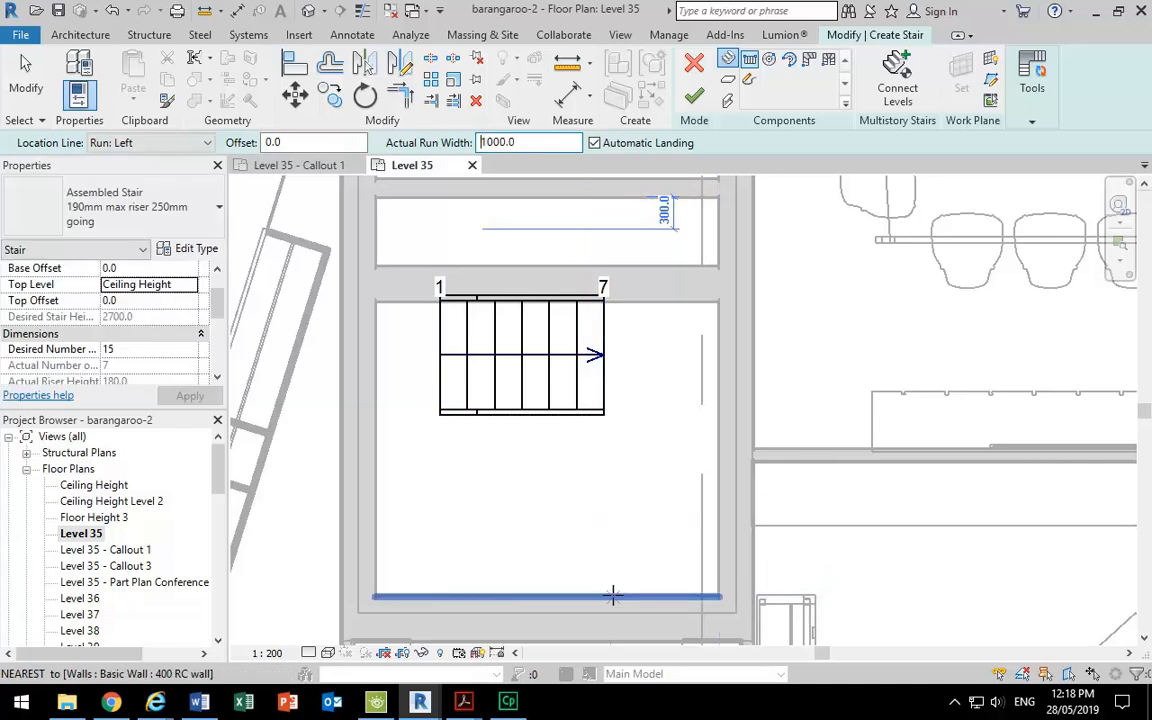
{"action": "left_click", "coordinate": [412, 598]}
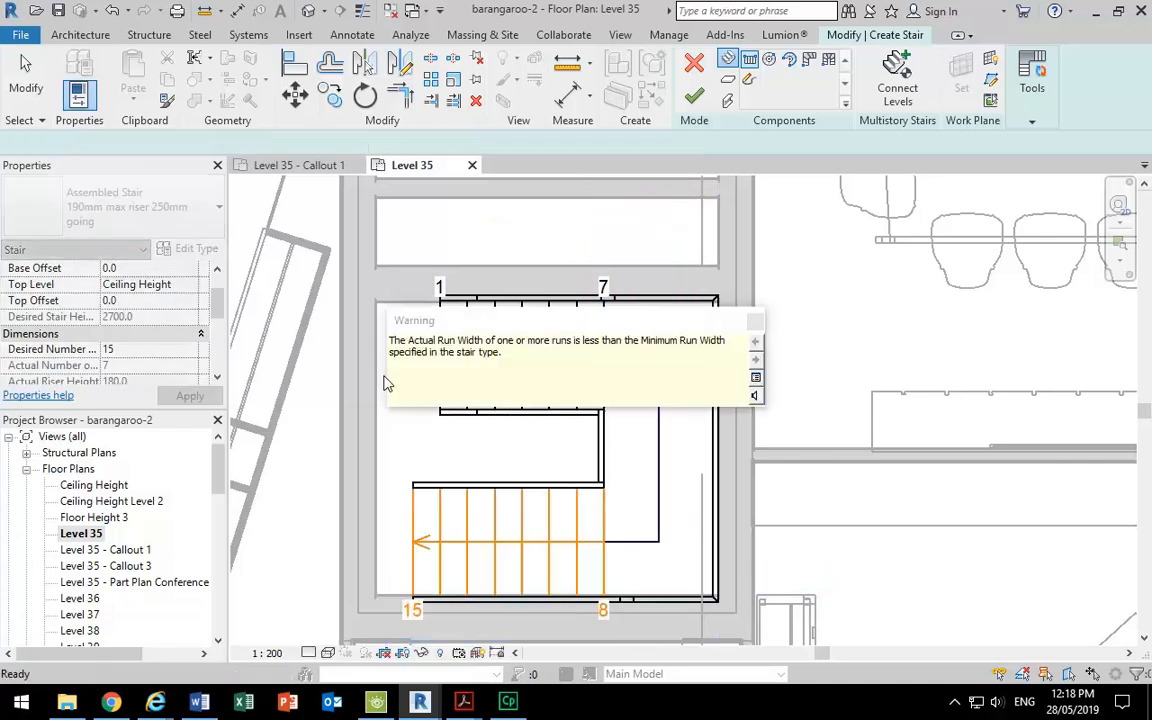
{"action": "left_click", "coordinate": [756, 323]}
{"action": "scroll", "coordinate": [437, 430], "scroll_direction": "down", "scroll_amount": 2}
{"action": "middle_click_drag", "start_coordinate": [437, 430], "coordinate": [603, 464]}
{"action": "left_click", "coordinate": [694, 96]}
Copy the finished stair into the upper end of the core shaft beside the toilets.
{"action": "scroll", "coordinate": [605, 275], "scroll_direction": "down", "scroll_amount": 3}
{"action": "scroll", "coordinate": [643, 366], "scroll_direction": "down", "scroll_amount": 1}
{"action": "middle_click_drag", "start_coordinate": [643, 366], "coordinate": [722, 420]}
{"action": "left_click", "coordinate": [722, 414]}
{"action": "scroll", "coordinate": [591, 380], "scroll_direction": "down", "scroll_amount": 2}
{"action": "middle_click_drag", "start_coordinate": [591, 380], "coordinate": [632, 532]}
{"action": "scroll", "coordinate": [558, 468], "scroll_direction": "down", "scroll_amount": 1}
{"action": "middle_click_drag", "start_coordinate": [558, 470], "coordinate": [668, 419]}
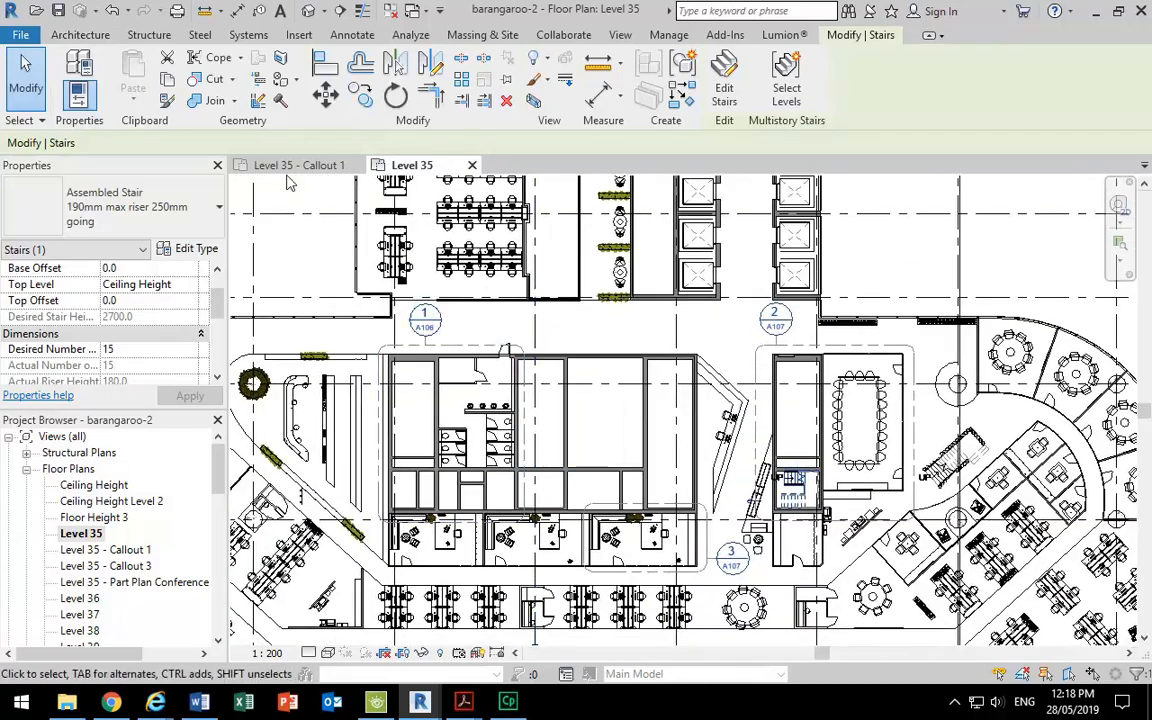
{"action": "left_click", "coordinate": [361, 95]}
{"action": "scroll", "coordinate": [855, 514], "scroll_direction": "up", "scroll_amount": 2}
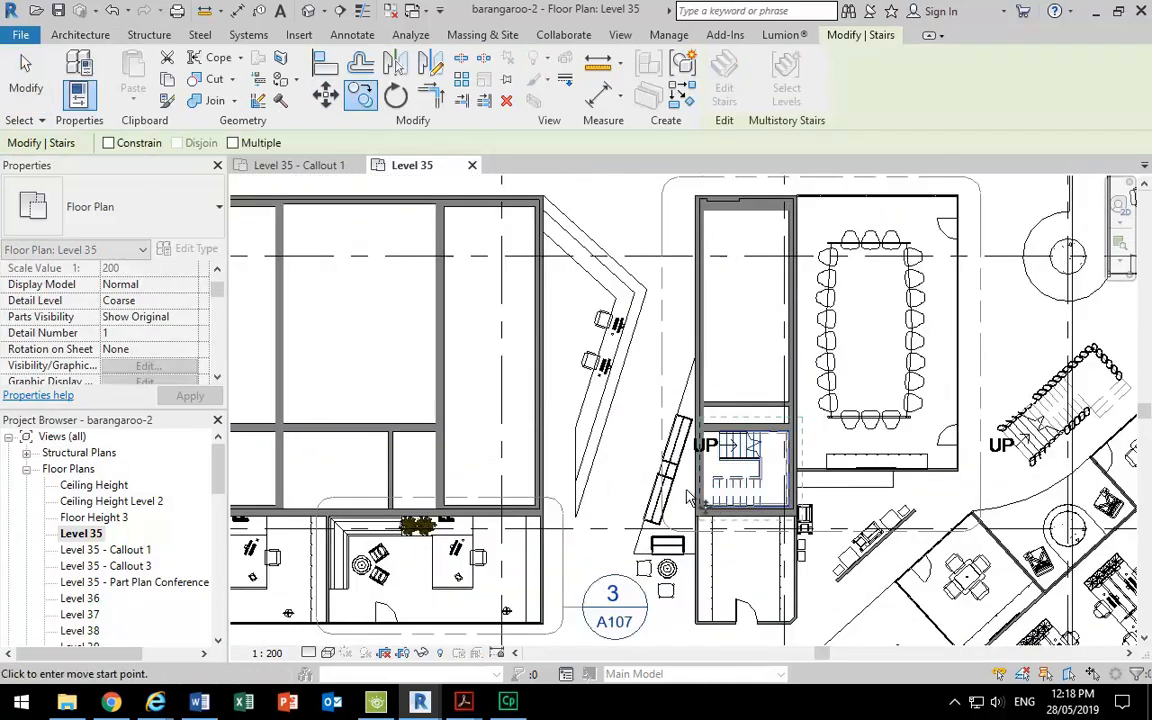
{"action": "left_click", "coordinate": [748, 492]}
{"action": "scroll", "coordinate": [602, 492], "scroll_direction": "down", "scroll_amount": 1}
{"action": "middle_click_drag", "start_coordinate": [602, 492], "coordinate": [823, 476]}
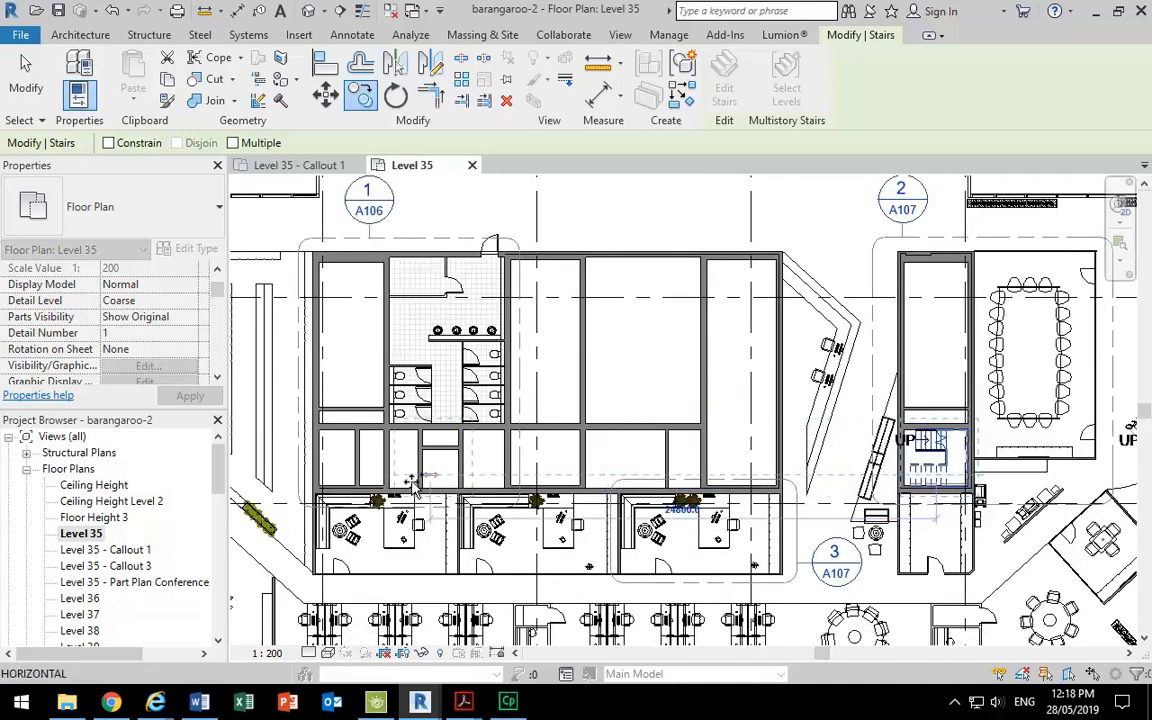
{"action": "left_click", "coordinate": [350, 308]}
{"action": "middle_click_drag", "start_coordinate": [371, 367], "coordinate": [532, 402]}
{"action": "left_click", "coordinate": [401, 377]}
{"action": "scroll", "coordinate": [402, 380], "scroll_direction": "down", "scroll_amount": 2}
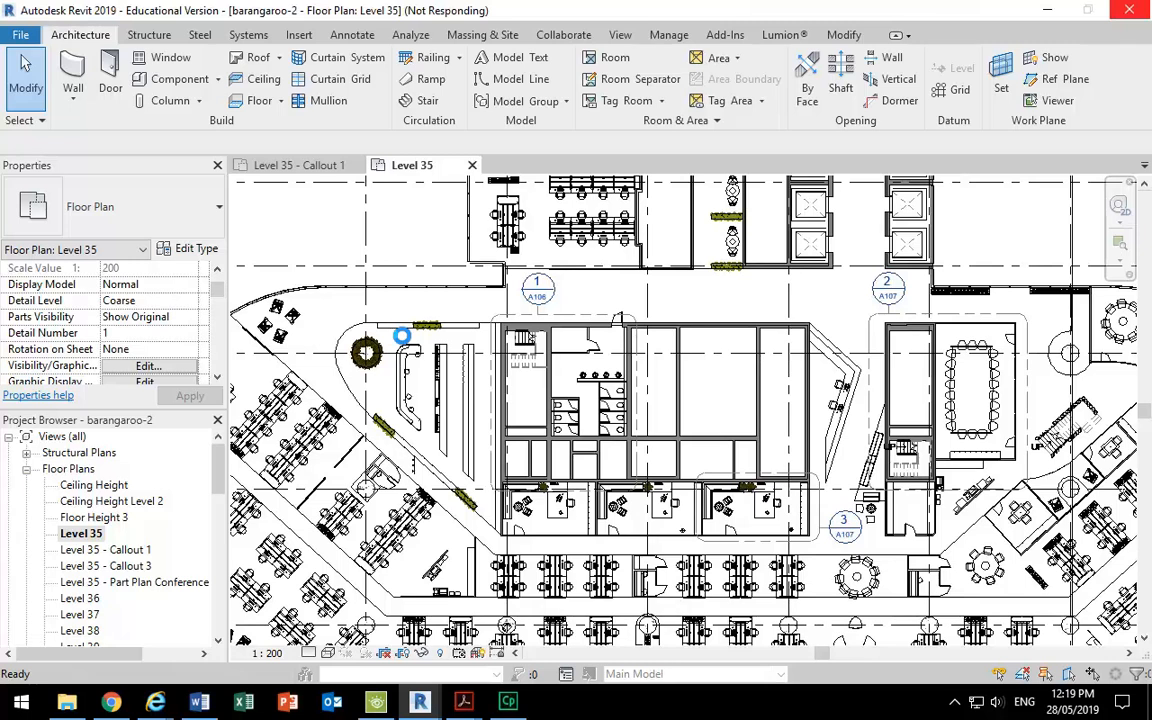
Measure the chained travel path from the curved corner near grid A, between the desks and around the planter, to the copied stair.
{"action": "scroll", "coordinate": [409, 394], "scroll_direction": "down", "scroll_amount": 1}
{"action": "middle_click_drag", "start_coordinate": [409, 394], "coordinate": [578, 318]}
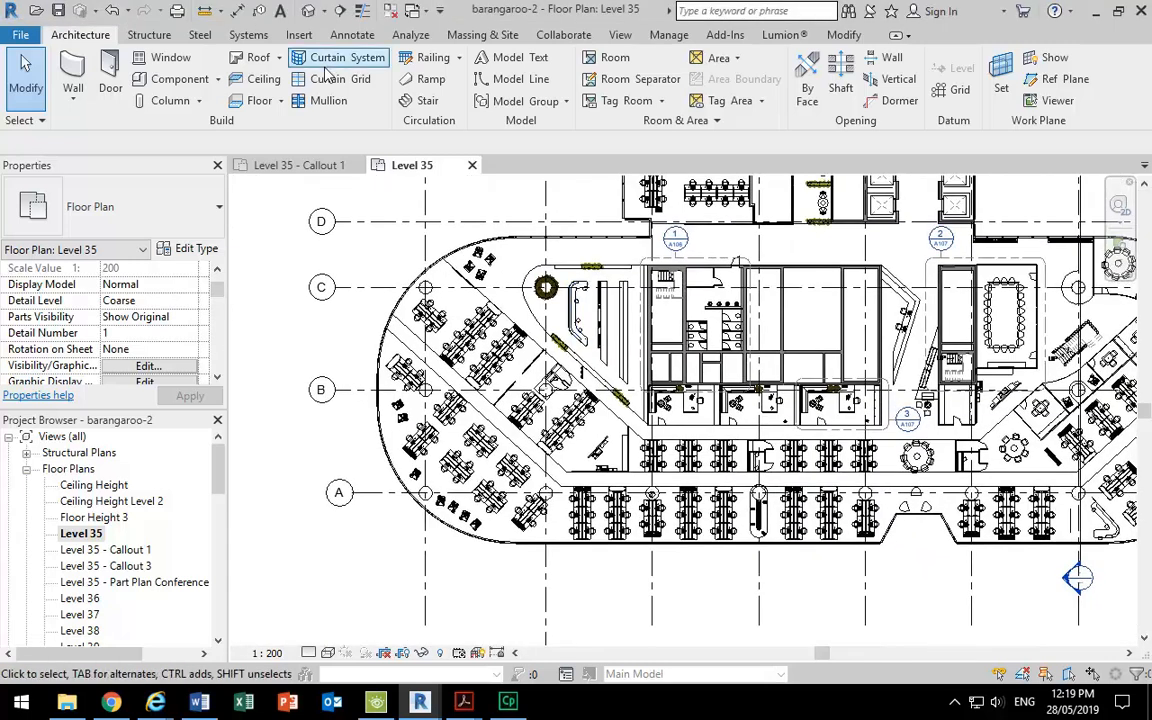
{"action": "left_click", "coordinate": [205, 12]}
{"action": "middle_click_drag", "start_coordinate": [548, 481], "coordinate": [463, 550]}
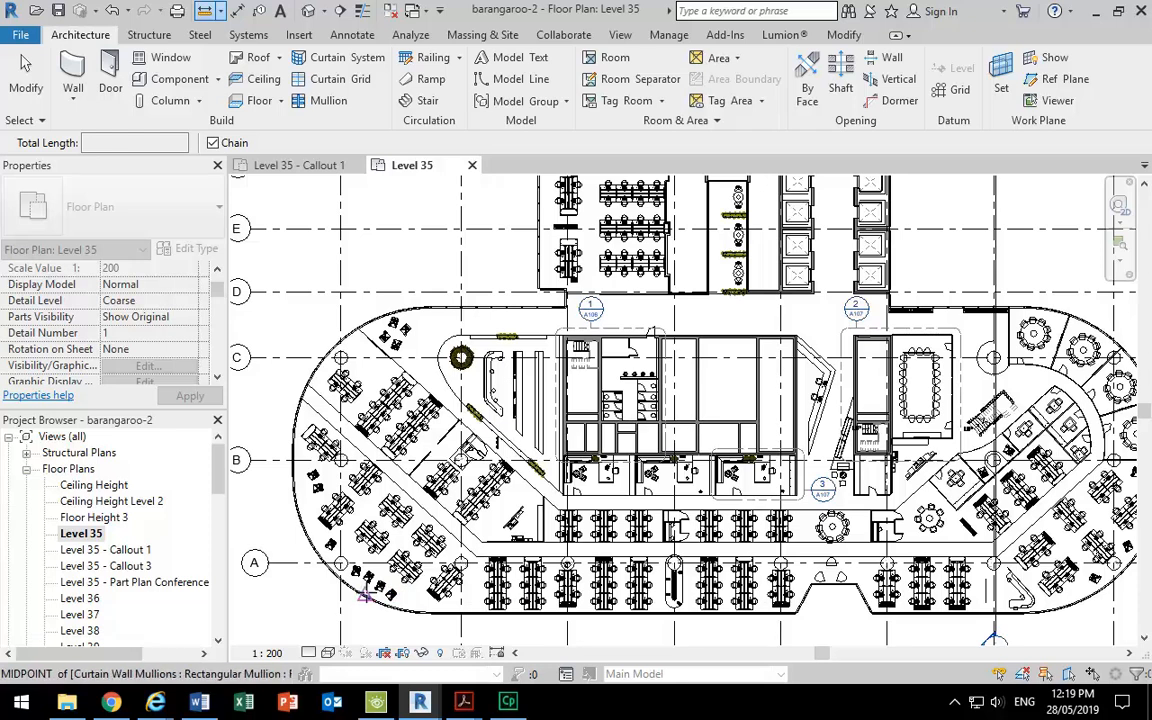
{"action": "scroll", "coordinate": [362, 592], "scroll_direction": "up", "scroll_amount": 2}
{"action": "left_click", "coordinate": [358, 583]}
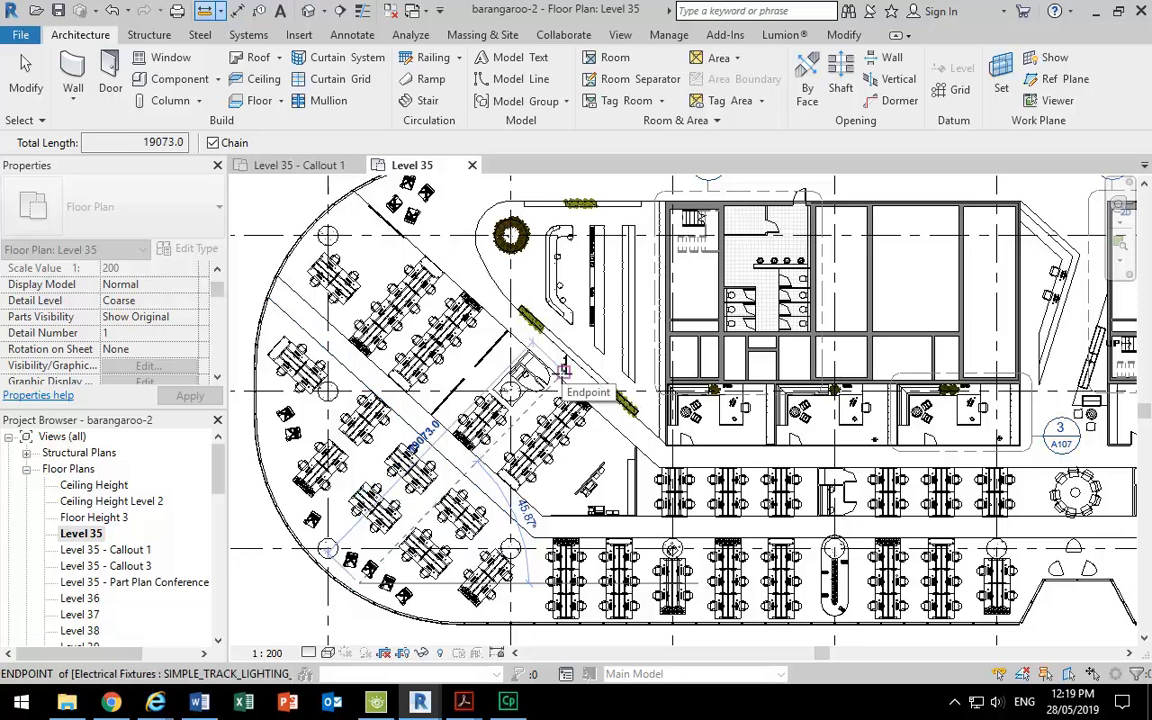
{"action": "left_click", "coordinate": [453, 452]}
{"action": "left_click", "coordinate": [520, 313]}
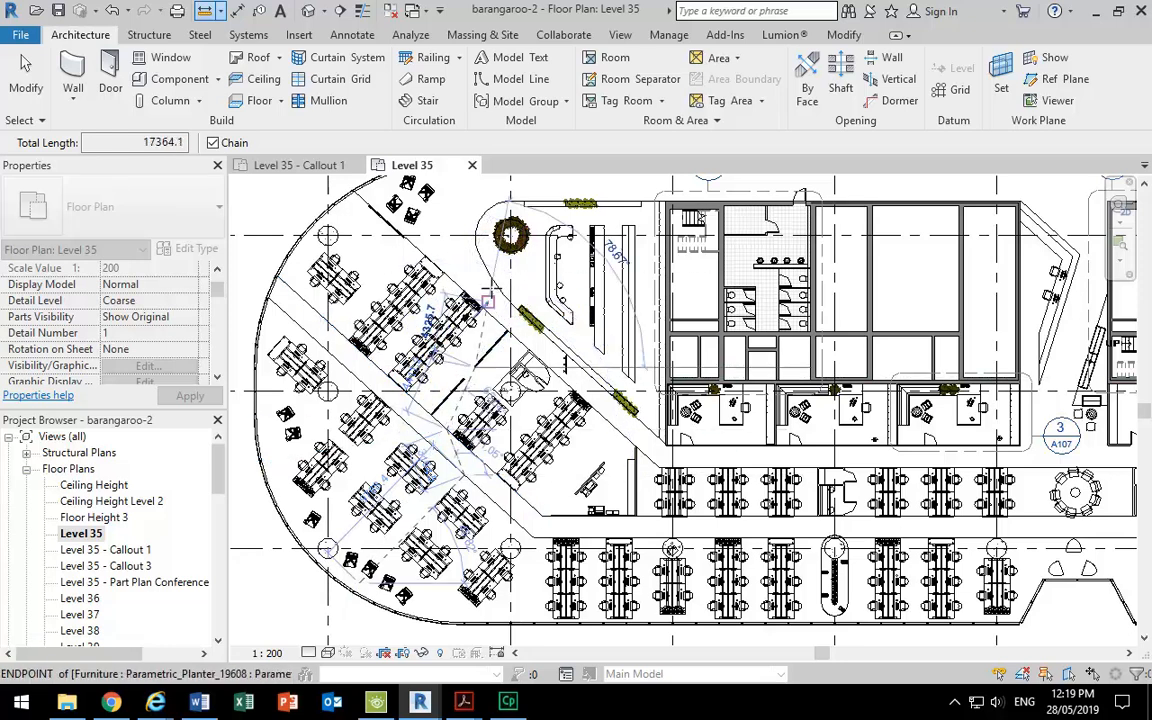
{"action": "middle_click_drag", "start_coordinate": [490, 187], "coordinate": [477, 250]}
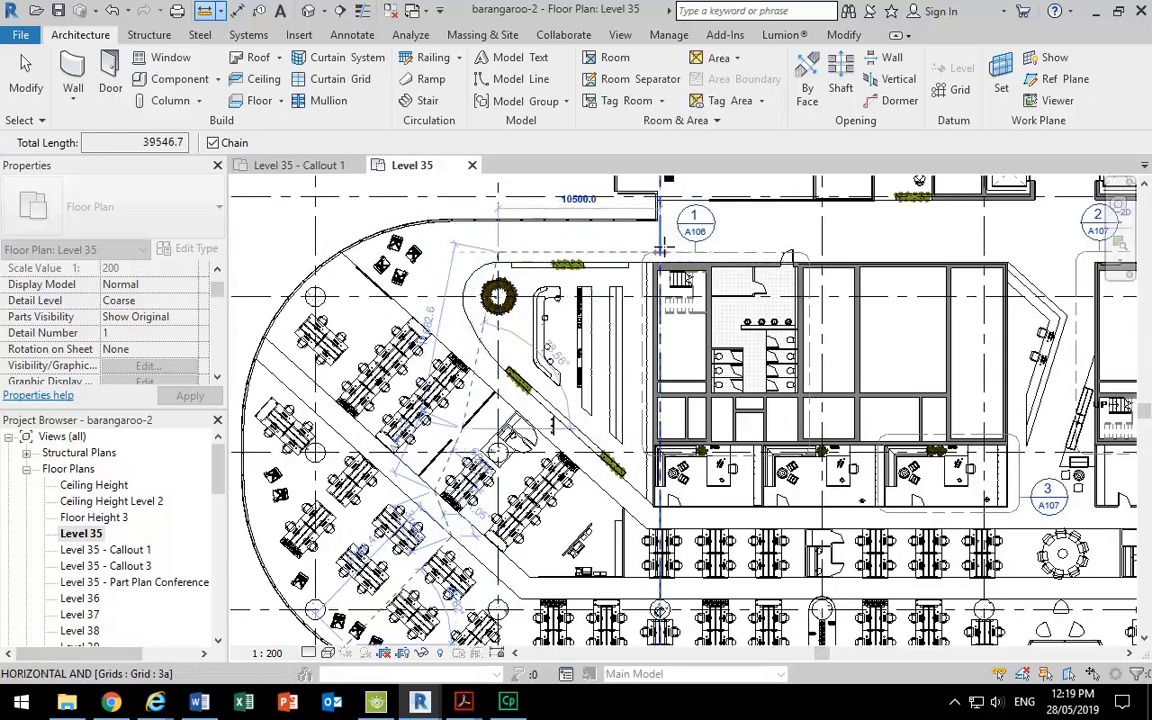
{"action": "left_click", "coordinate": [660, 246]}
{"action": "scroll", "coordinate": [664, 262], "scroll_direction": "up", "scroll_amount": 2}
{"action": "scroll", "coordinate": [669, 272], "scroll_direction": "up", "scroll_amount": 3}
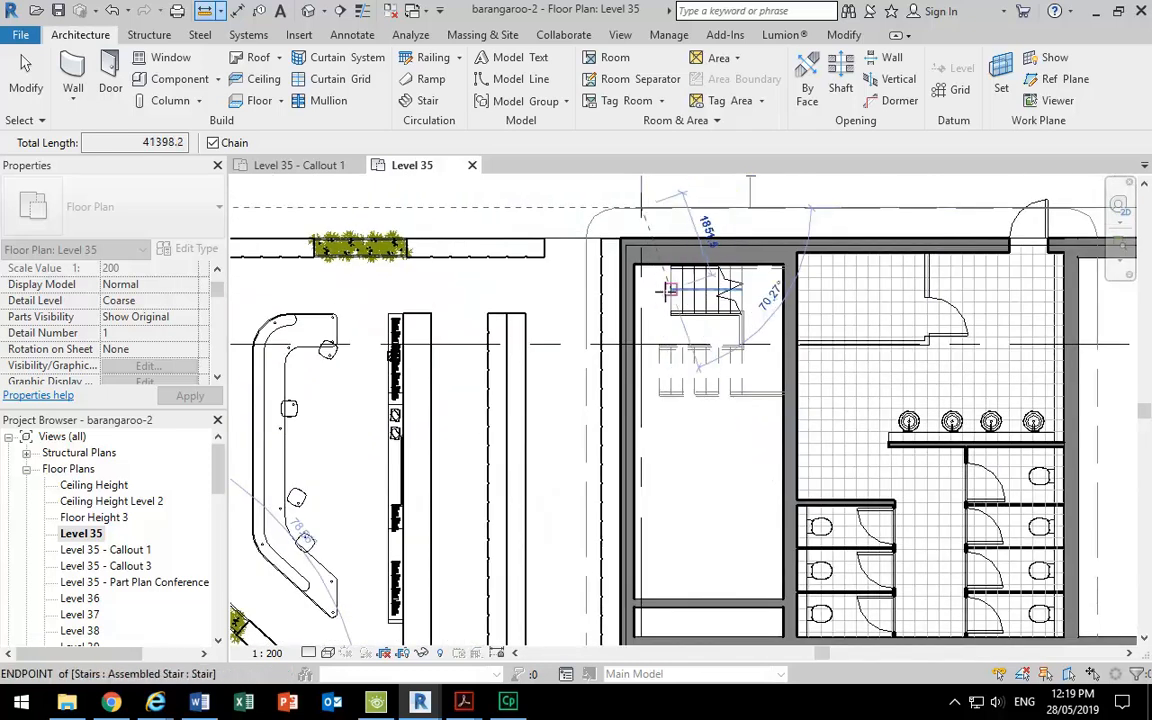
{"action": "scroll", "coordinate": [670, 290], "scroll_direction": "down", "scroll_amount": 3}
{"action": "right_click", "coordinate": [698, 296]}
{"action": "left_click", "coordinate": [700, 304]}
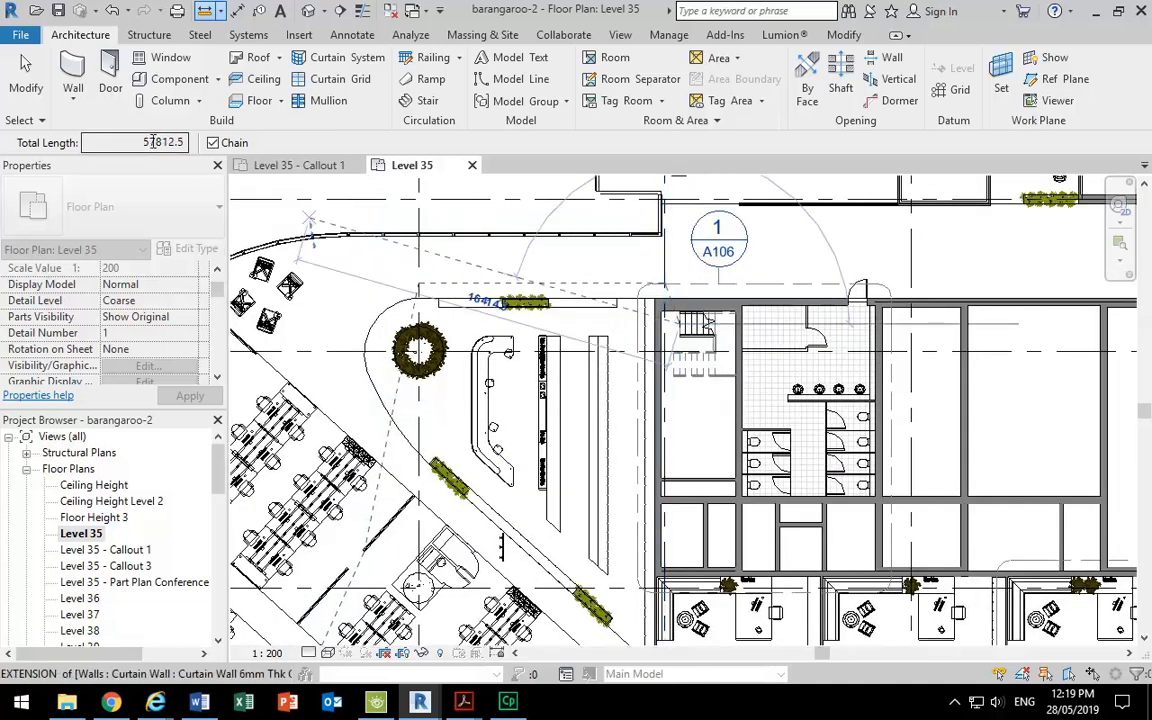
{"action": "right_click", "coordinate": [661, 273]}
{"action": "left_click", "coordinate": [673, 280]}
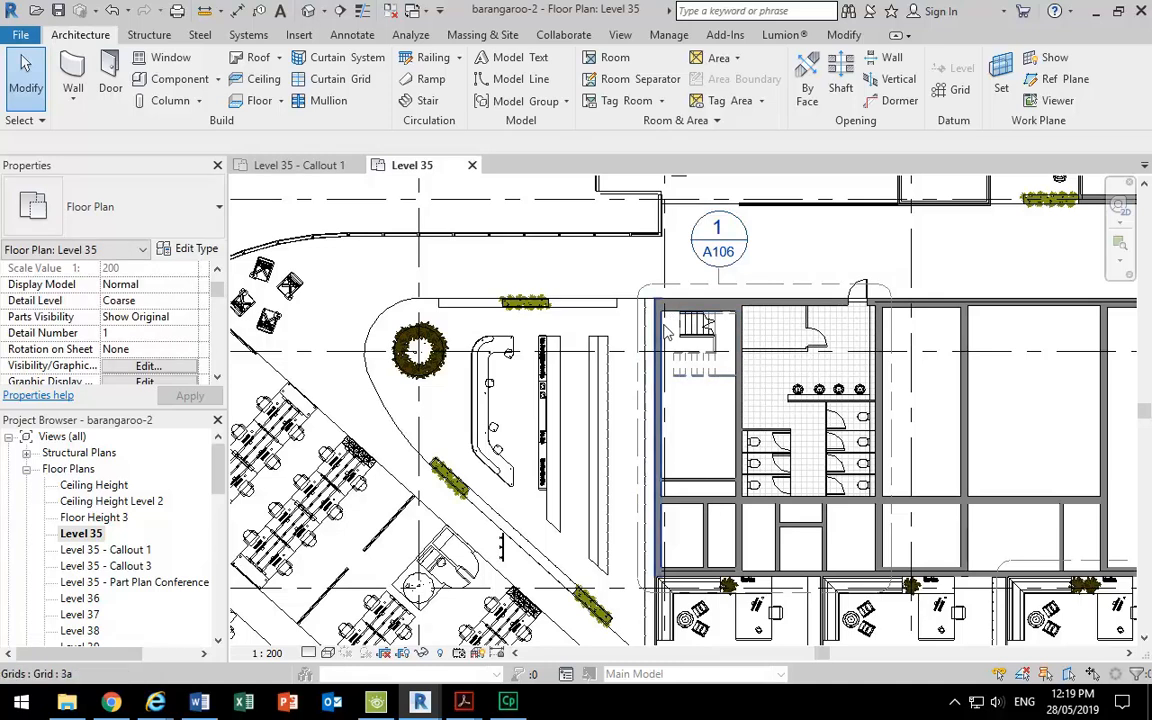
Switch to the NCC 2016 Volume One PDF in Acrobat Reader and check clause D1.2, Number of exits required.
{"action": "mouse_move", "coordinate": [463, 702]}
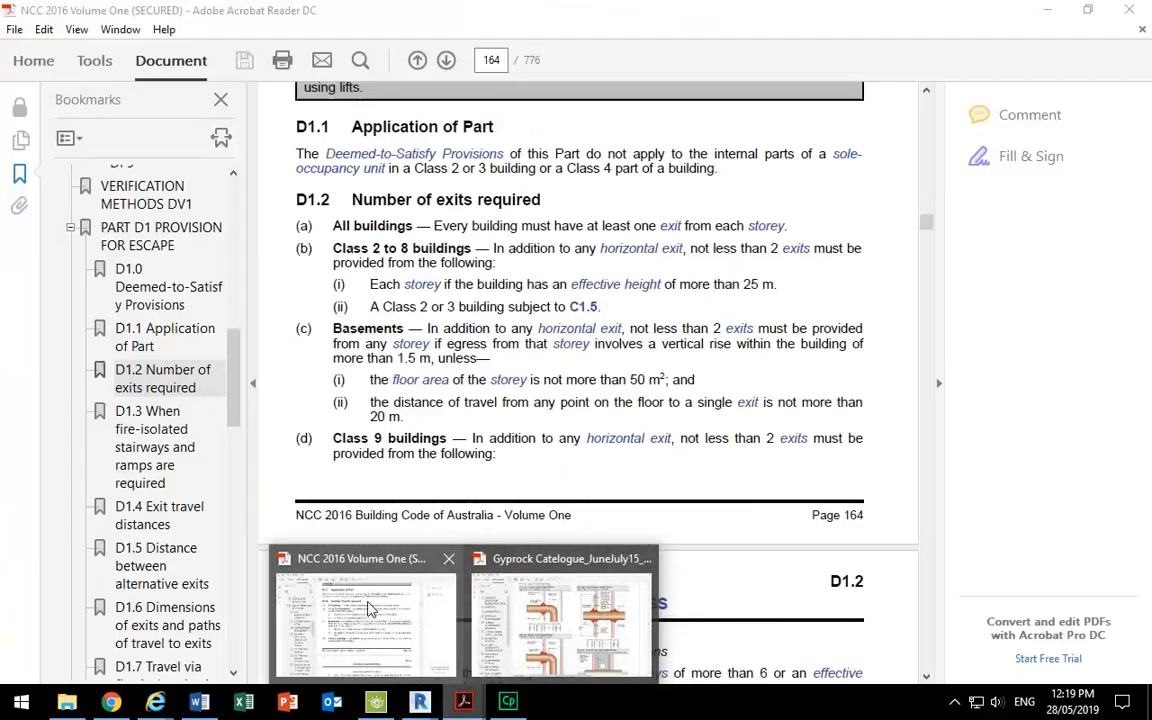
{"action": "left_click", "coordinate": [408, 627]}
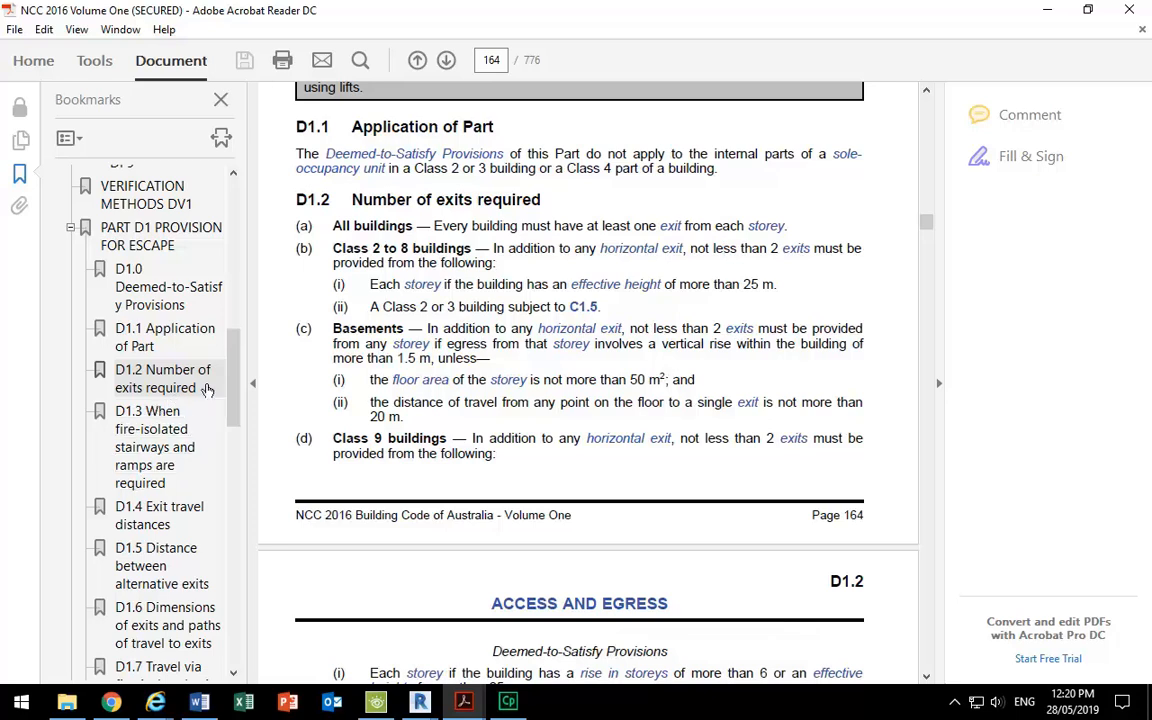
{"action": "left_click", "coordinate": [207, 389]}
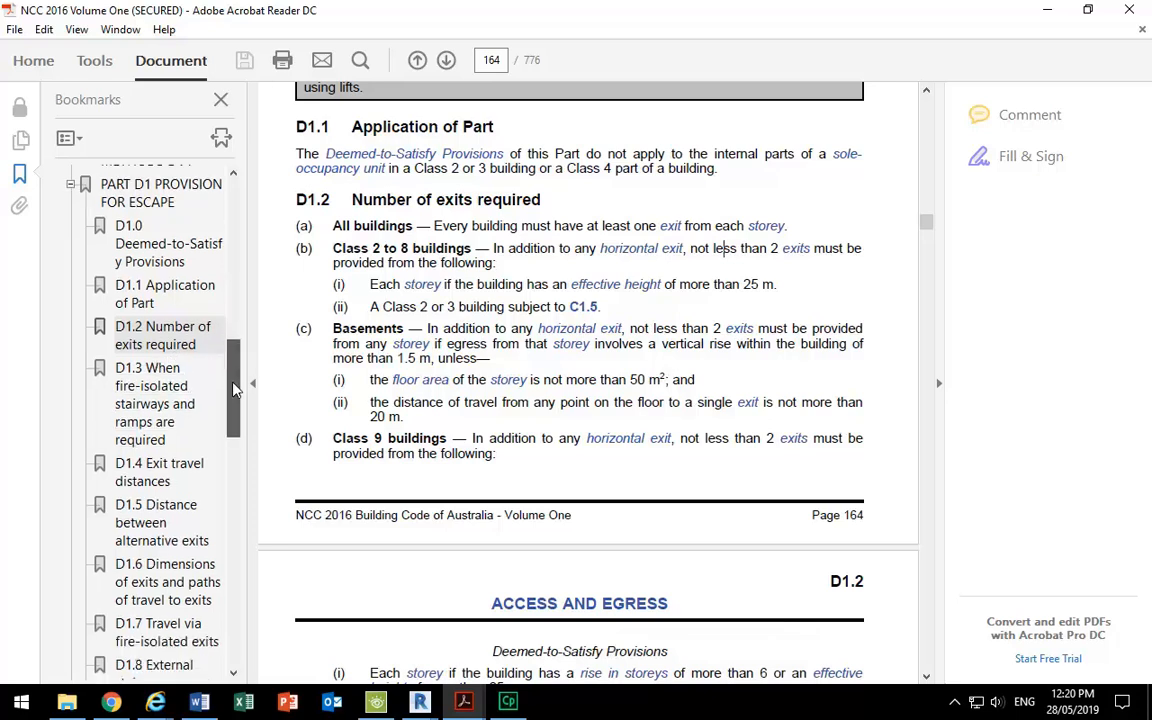
Switch to the BCA summary in Word and enter "Minimum 2" under number of exits.
{"action": "left_click", "coordinate": [200, 702]}
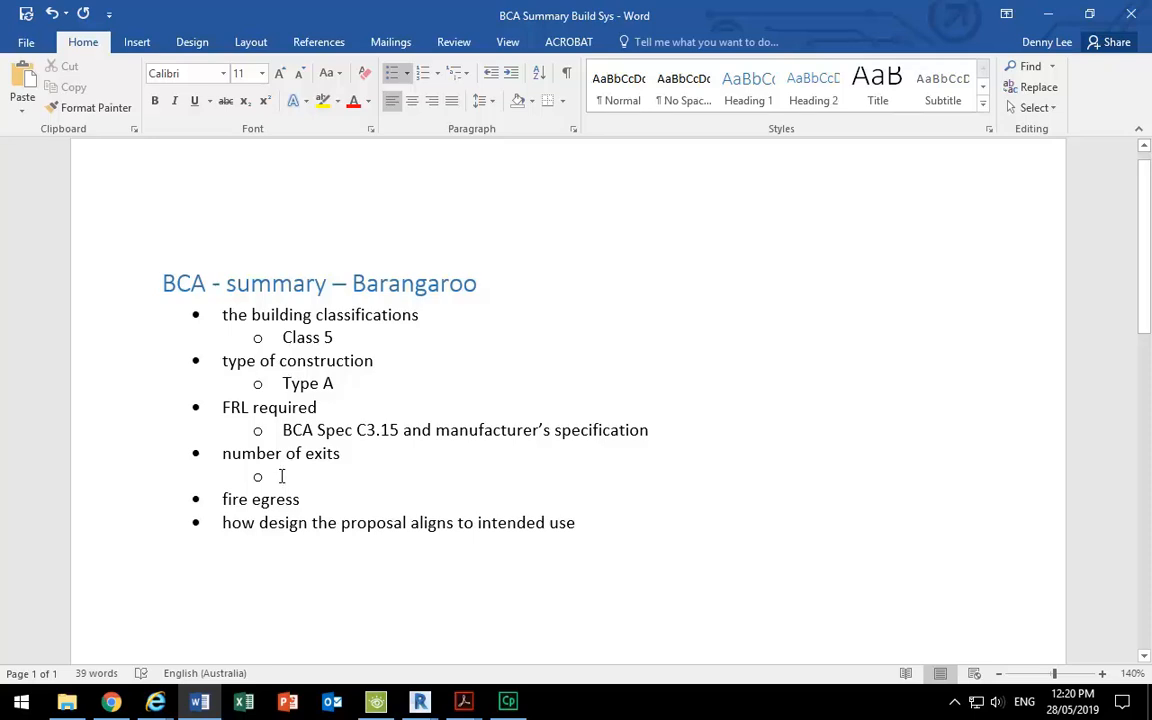
{"action": "type", "text": "Mi"}
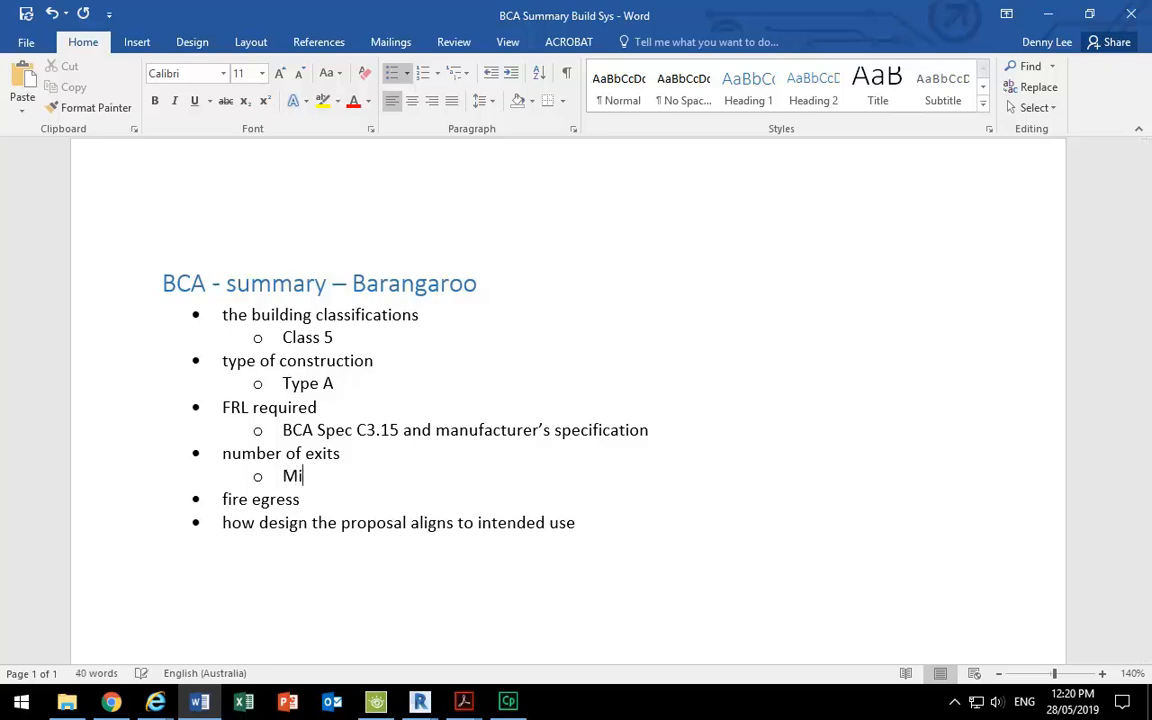
{"action": "type", "text": "nimum 2"}
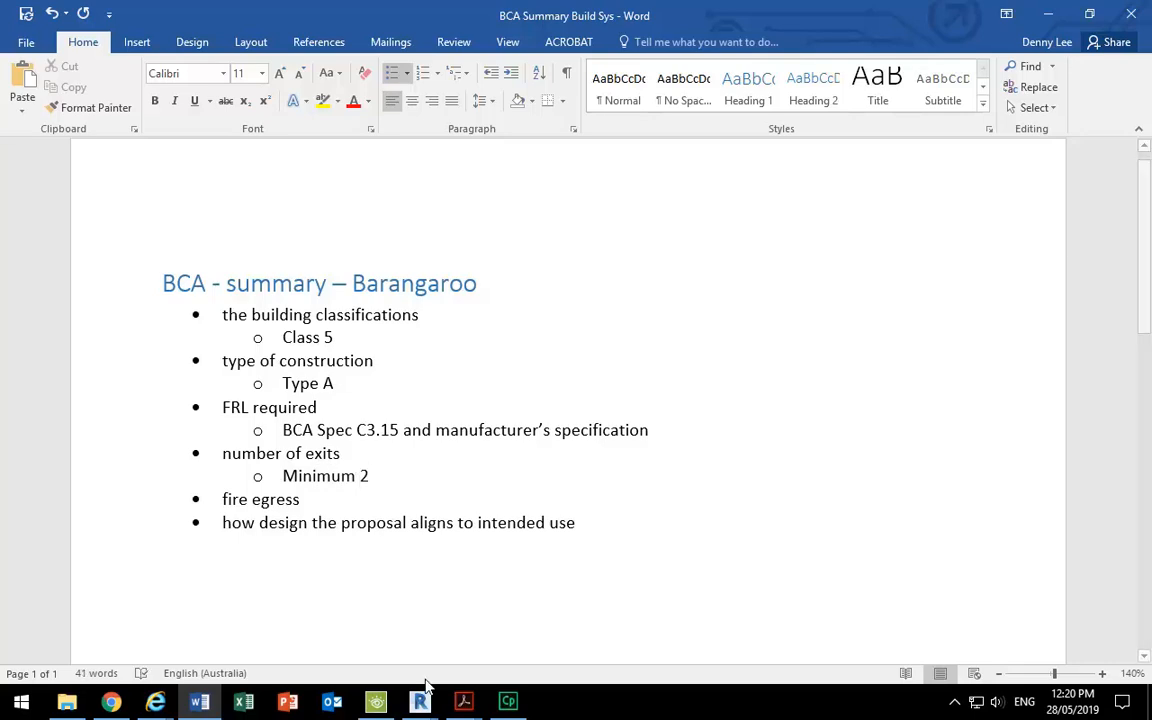
Return to the NCC PDF and read clause D1.3 on fire-isolated stairways and ramps for Class 5 to 9 buildings.
{"action": "key", "text": "alt+Tab"}
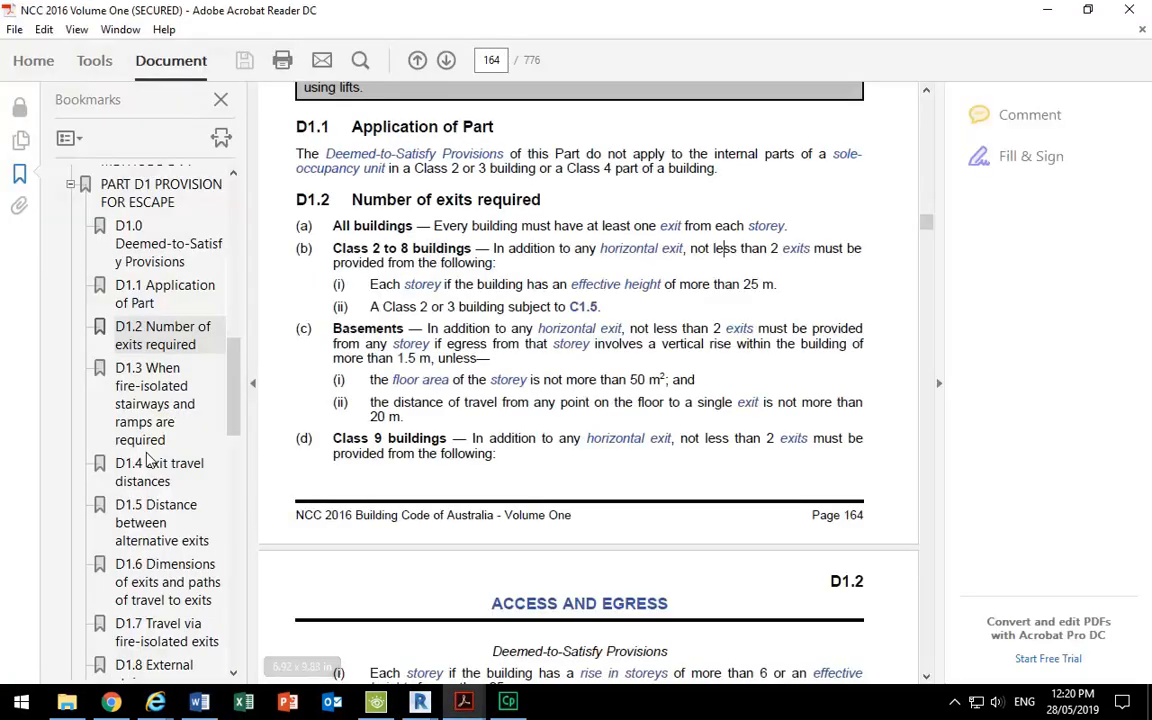
{"action": "scroll", "coordinate": [237, 386], "scroll_direction": "down", "scroll_amount": 1}
{"action": "left_click", "coordinate": [127, 326]}
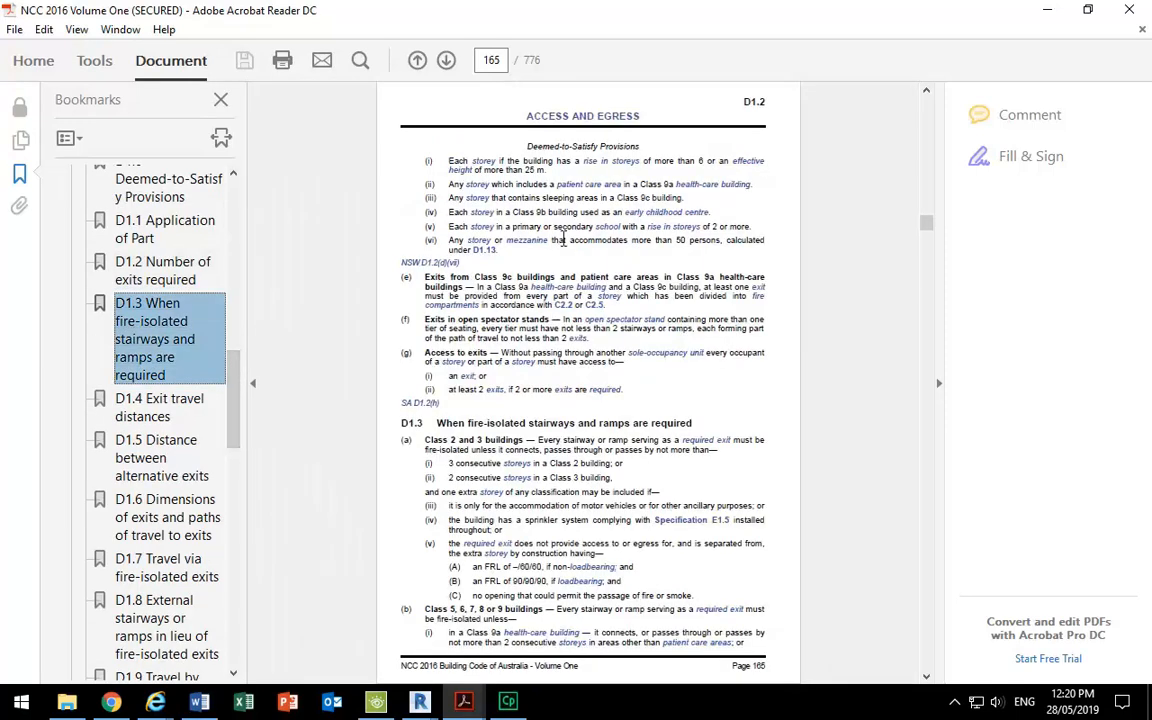
{"action": "scroll", "coordinate": [507, 215], "scroll_direction": "up", "scroll_amount": 5}
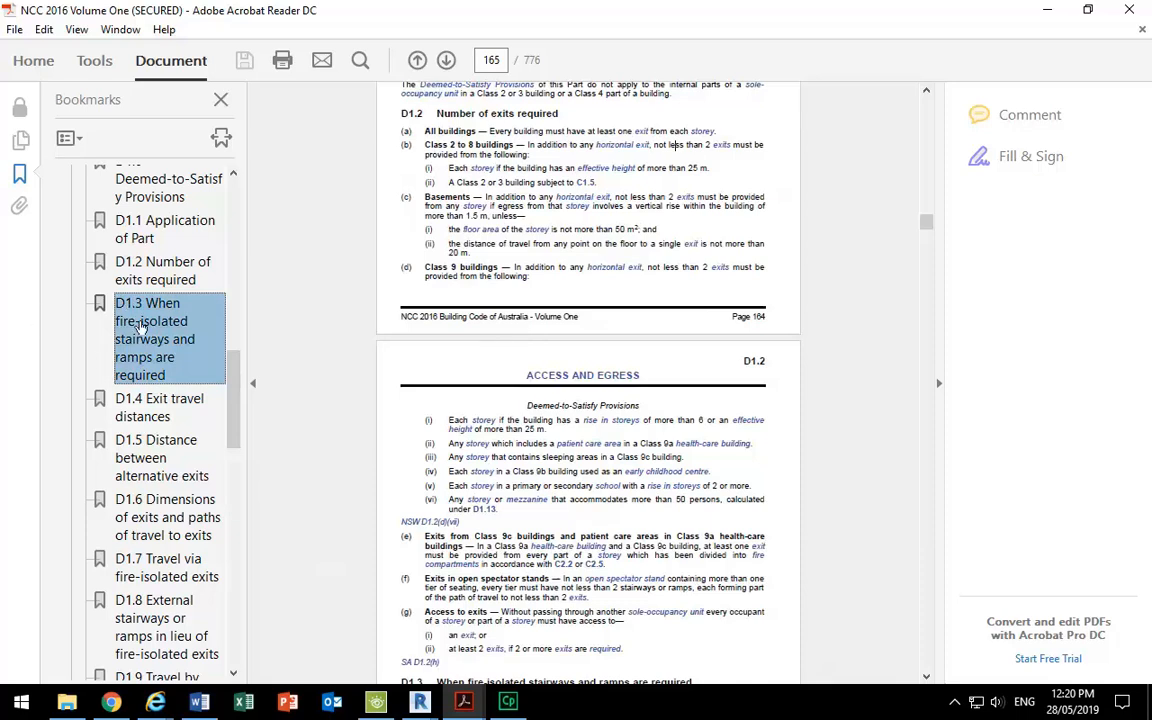
{"action": "scroll", "coordinate": [490, 298], "scroll_direction": "down", "scroll_amount": 5}
{"action": "scroll", "coordinate": [536, 401], "scroll_direction": "up", "scroll_amount": 4, "text": "ctrl"}
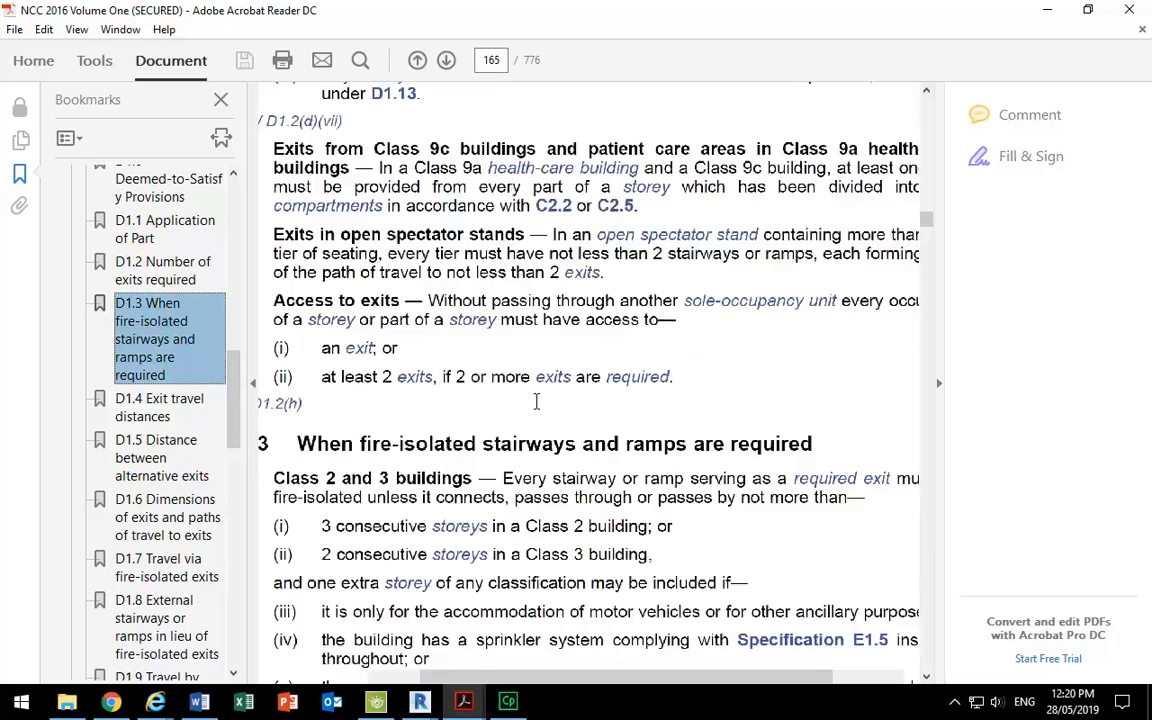
{"action": "scroll", "coordinate": [536, 401], "scroll_direction": "down", "scroll_amount": 4, "text": "ctrl"}
{"action": "scroll", "coordinate": [540, 430], "scroll_direction": "down", "scroll_amount": 9}
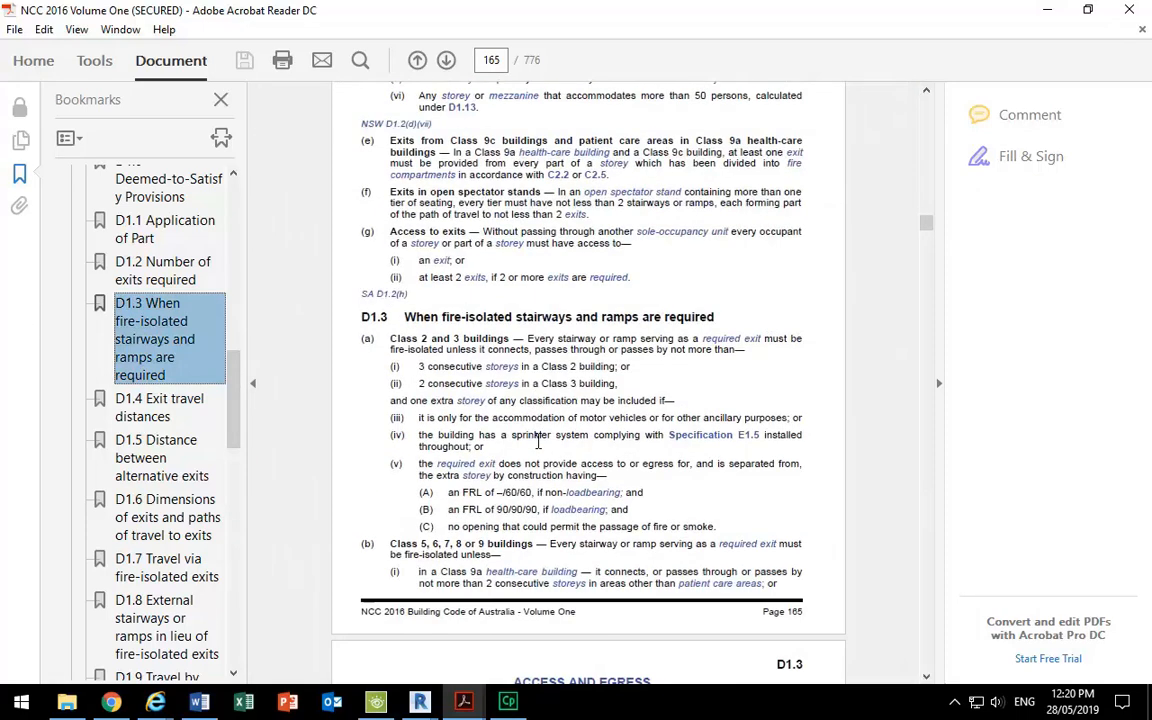
{"action": "scroll", "coordinate": [561, 415], "scroll_direction": "up", "scroll_amount": 2, "text": "ctrl"}
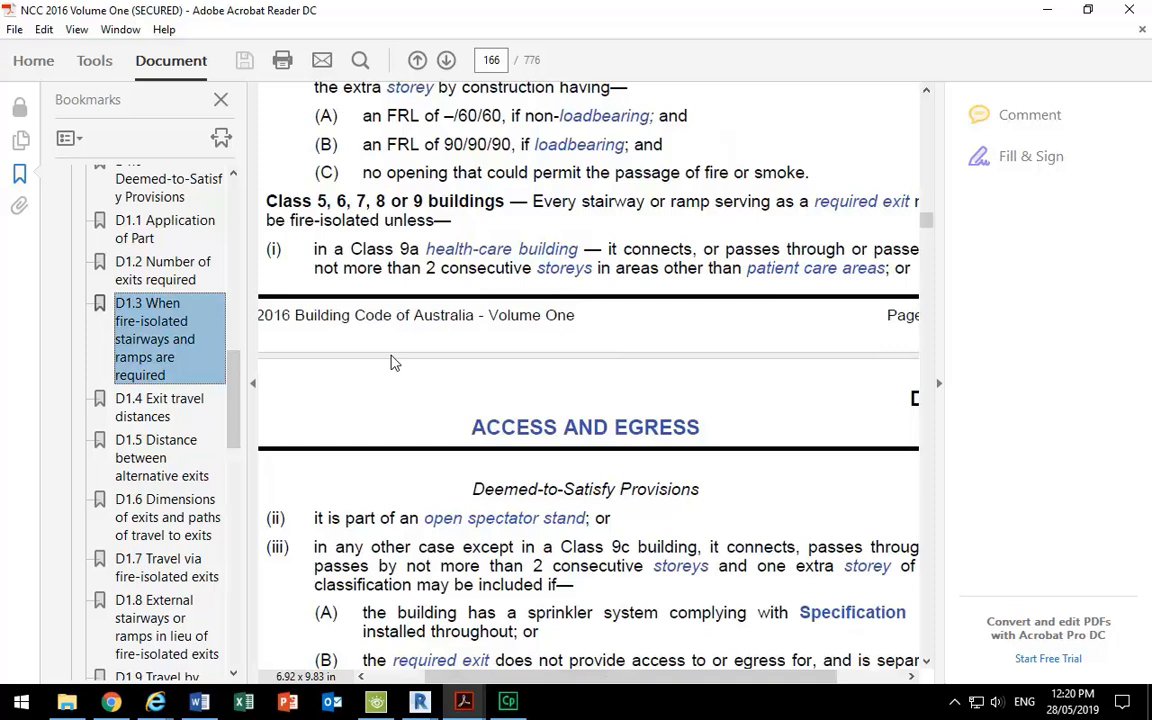
{"action": "scroll", "coordinate": [393, 363], "scroll_direction": "down", "scroll_amount": 1, "text": "ctrl"}
{"action": "scroll", "coordinate": [393, 363], "scroll_direction": "down", "scroll_amount": 1}
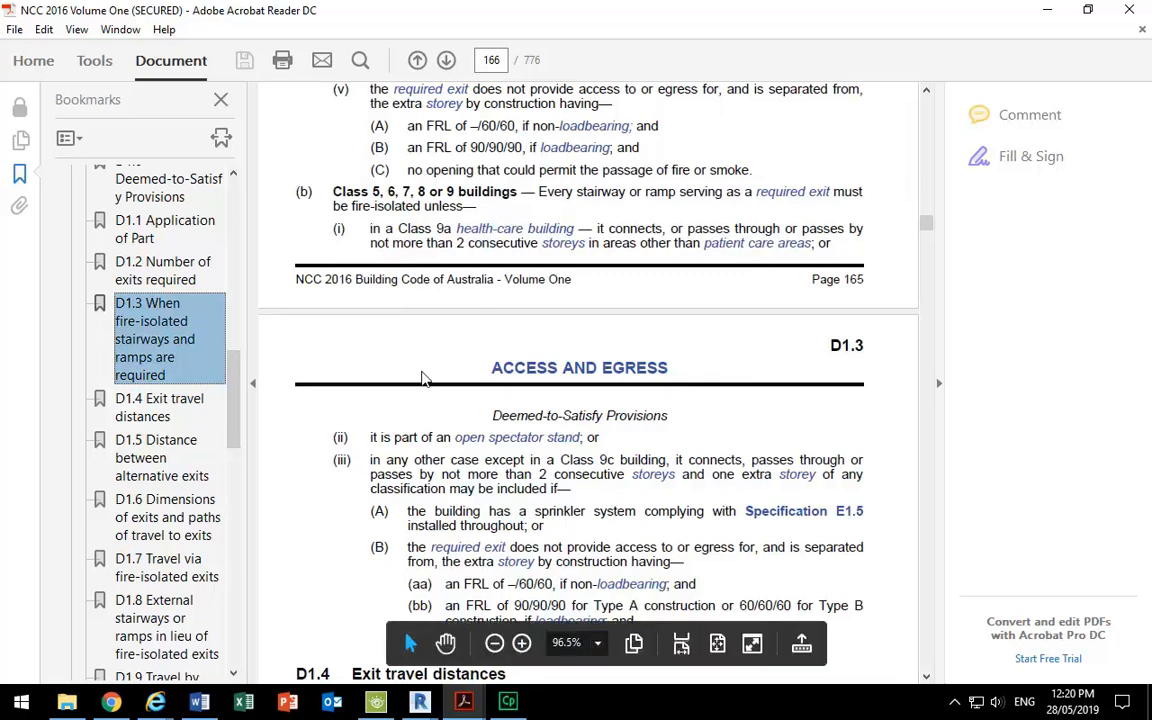
{"action": "scroll", "coordinate": [425, 410], "scroll_direction": "down", "scroll_amount": 2}
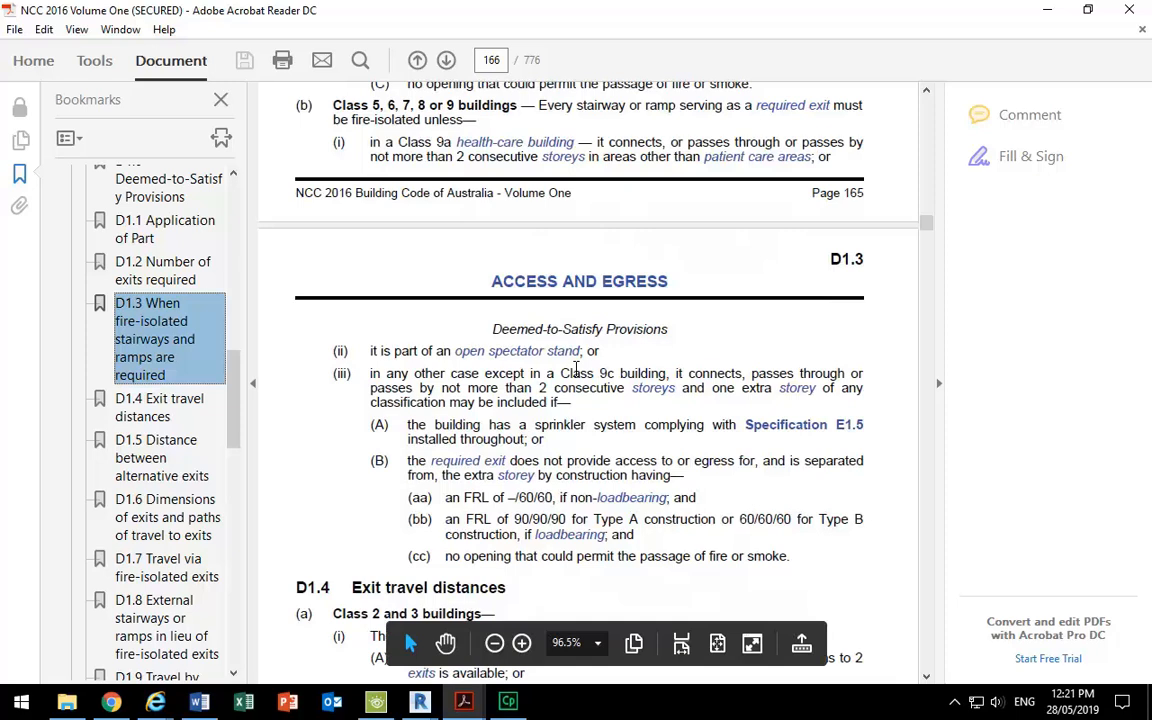
Read clause D1.4, Exit travel distances, on page 166 of the NCC PDF.
{"action": "scroll", "coordinate": [491, 381], "scroll_direction": "down", "scroll_amount": 5}
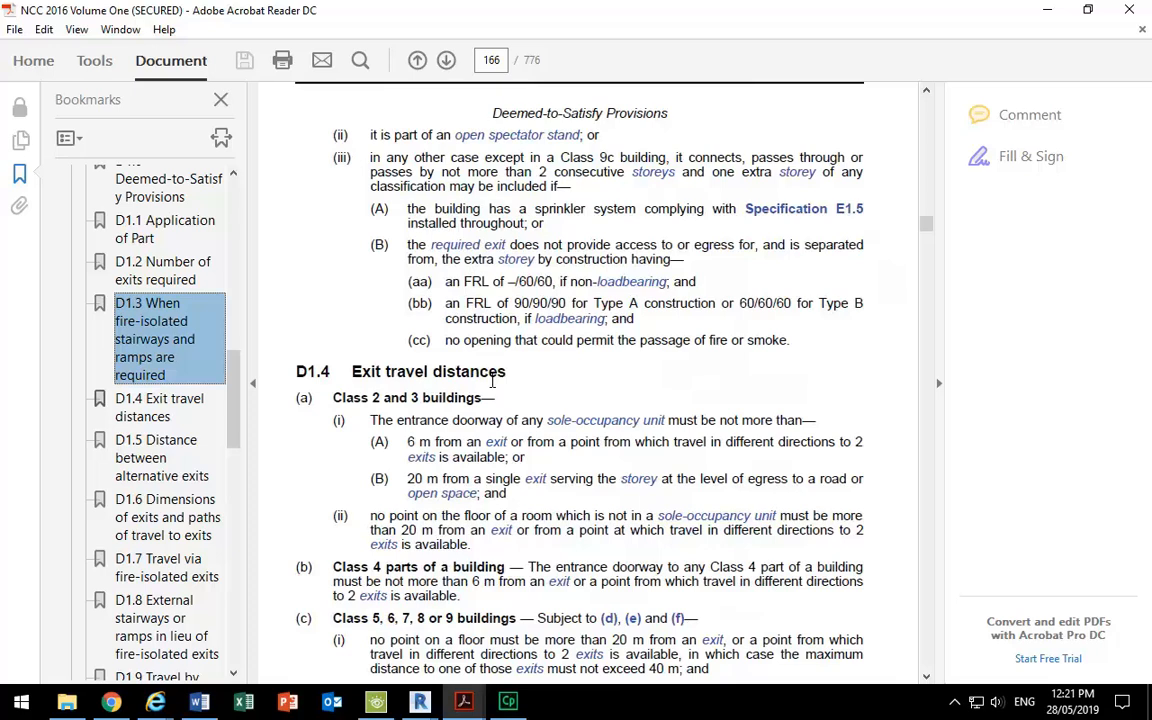
{"action": "scroll", "coordinate": [491, 381], "scroll_direction": "down", "scroll_amount": 2}
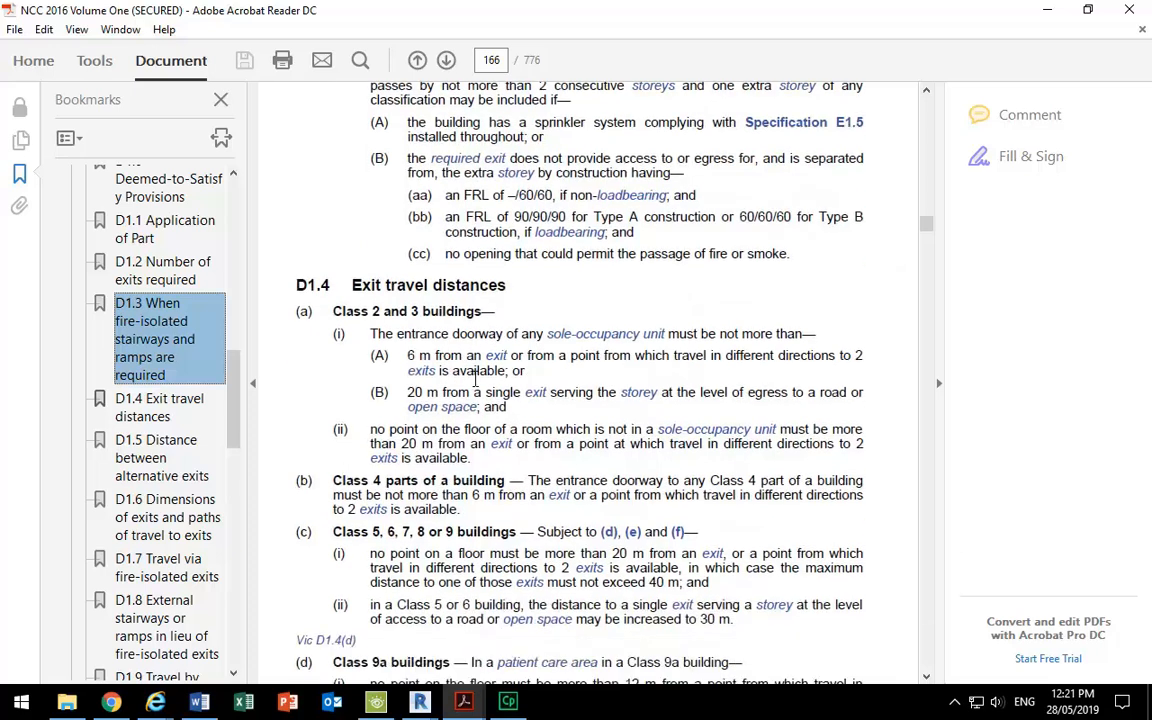
{"action": "scroll", "coordinate": [343, 303], "scroll_direction": "down", "scroll_amount": 2}
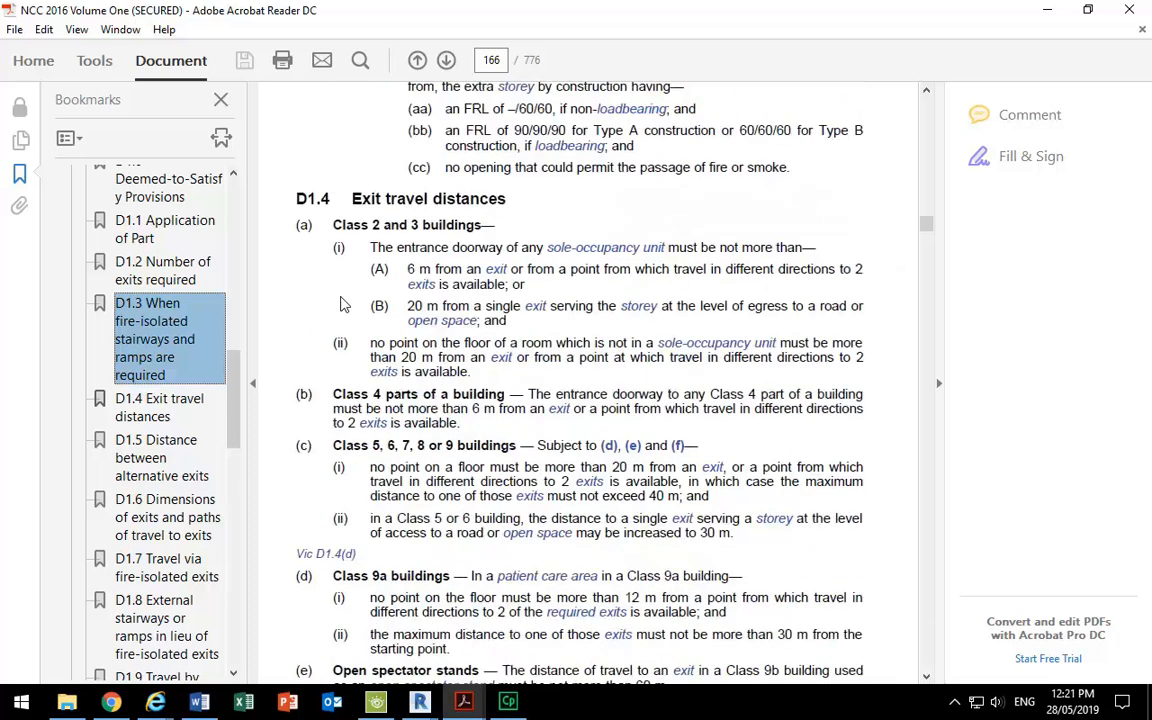
{"action": "scroll", "coordinate": [343, 303], "scroll_direction": "down", "scroll_amount": 1}
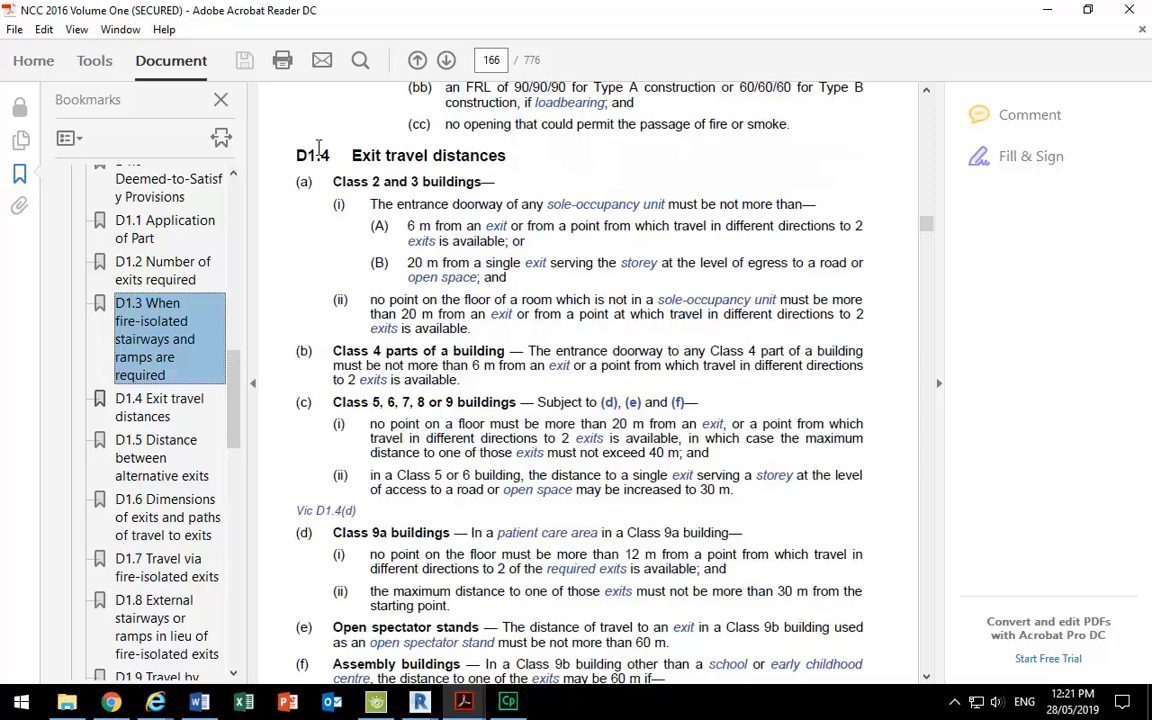
Switch to the Level 35 plan in Revit and examine the two stairs in the core areas at callouts 1 and 2.
{"action": "left_click", "coordinate": [420, 702]}
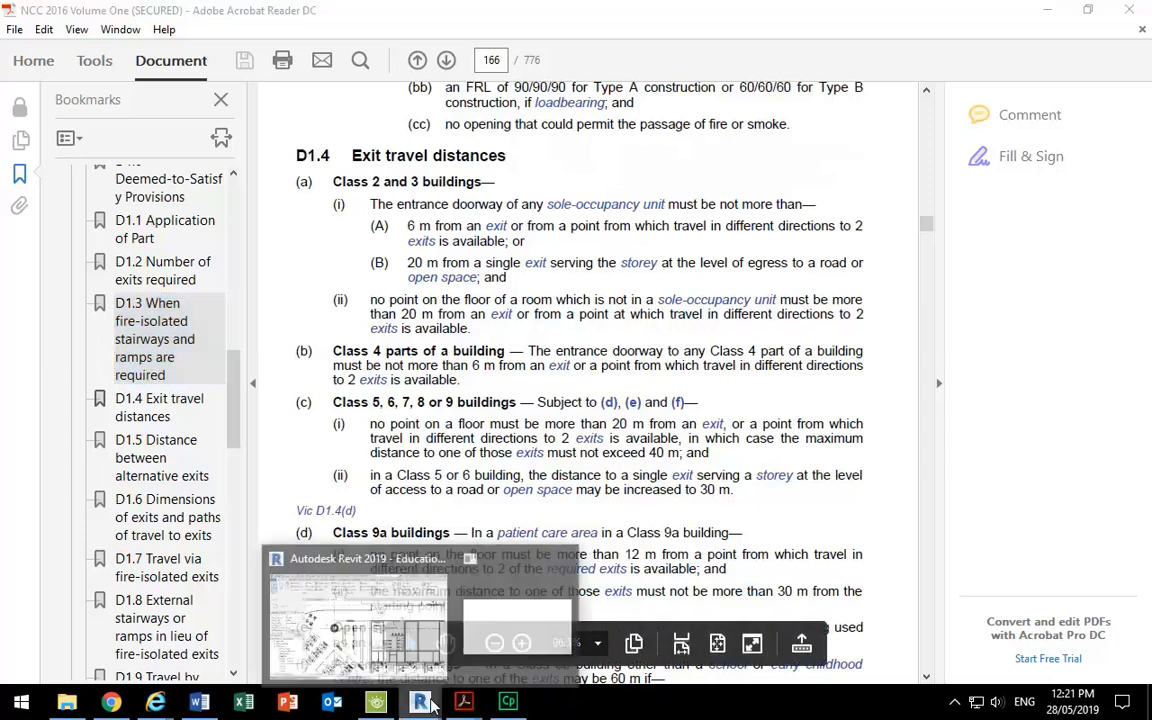
{"action": "left_click", "coordinate": [420, 627]}
{"action": "scroll", "coordinate": [663, 352], "scroll_direction": "down", "scroll_amount": 2}
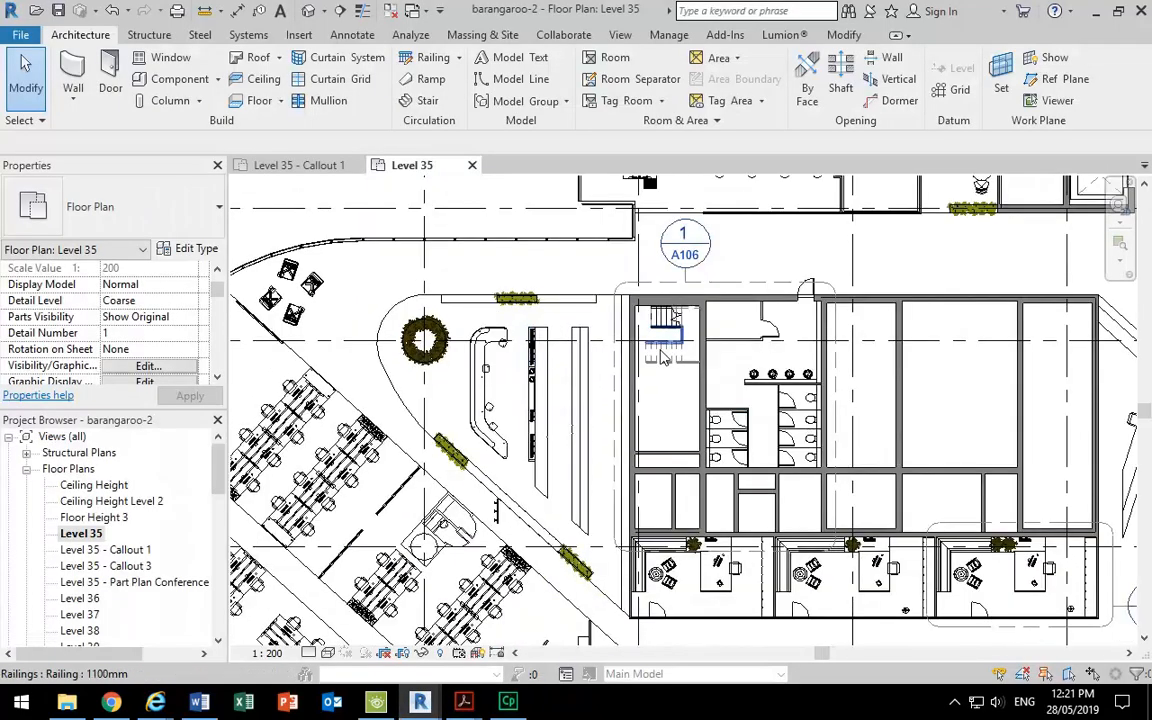
{"action": "scroll", "coordinate": [875, 408], "scroll_direction": "down", "scroll_amount": 1}
{"action": "middle_click_drag", "start_coordinate": [860, 411], "coordinate": [566, 382]}
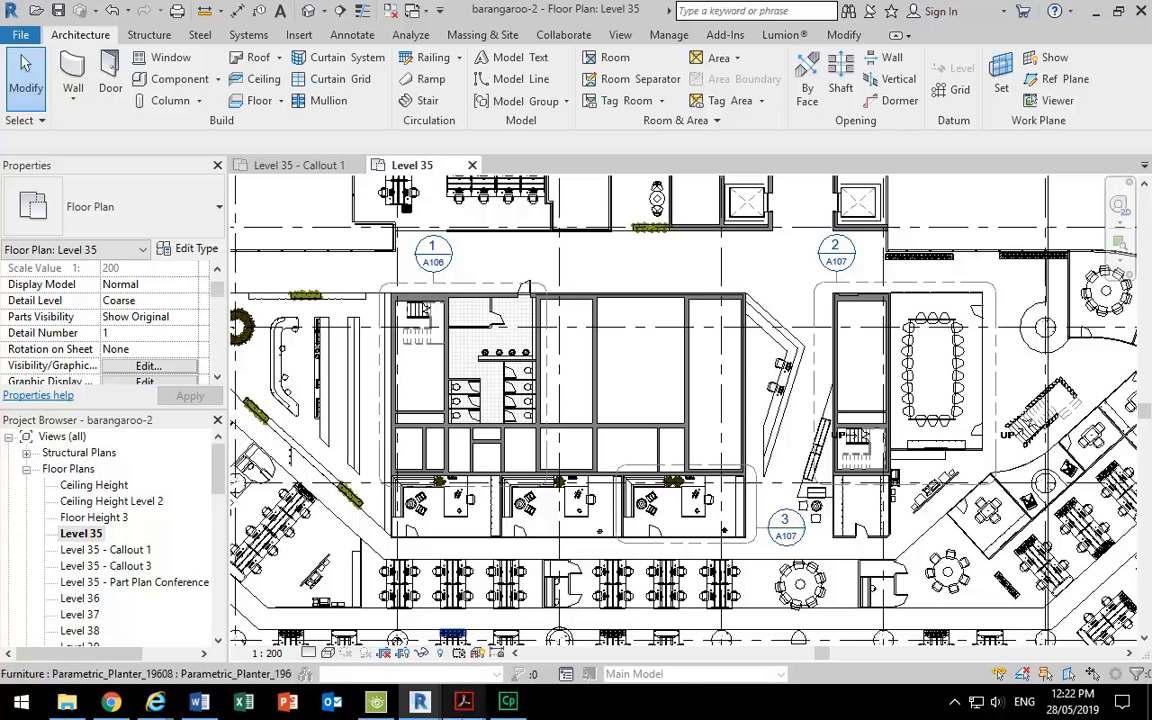
Return to the NCC PDF in Acrobat Reader and read clause D1.4(c)(i) on exit travel distances for Class 5 to 9 buildings.
{"action": "mouse_move", "coordinate": [463, 697]}
{"action": "left_click", "coordinate": [330, 555]}
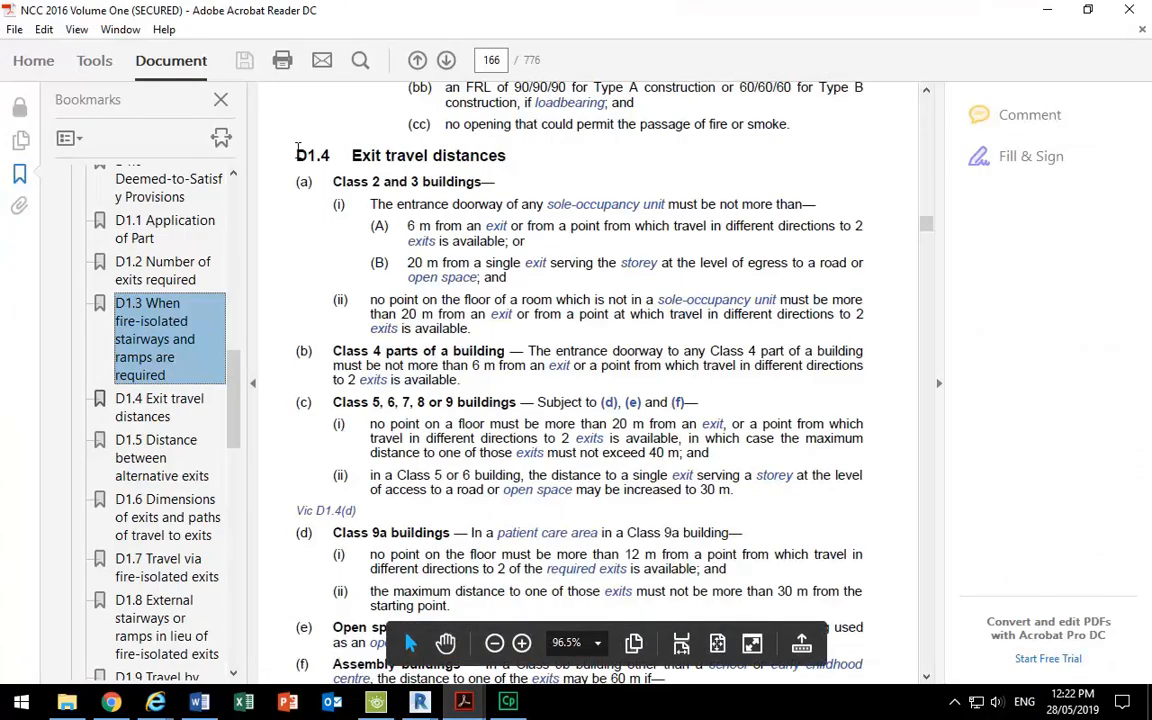
{"action": "left_click", "coordinate": [293, 155]}
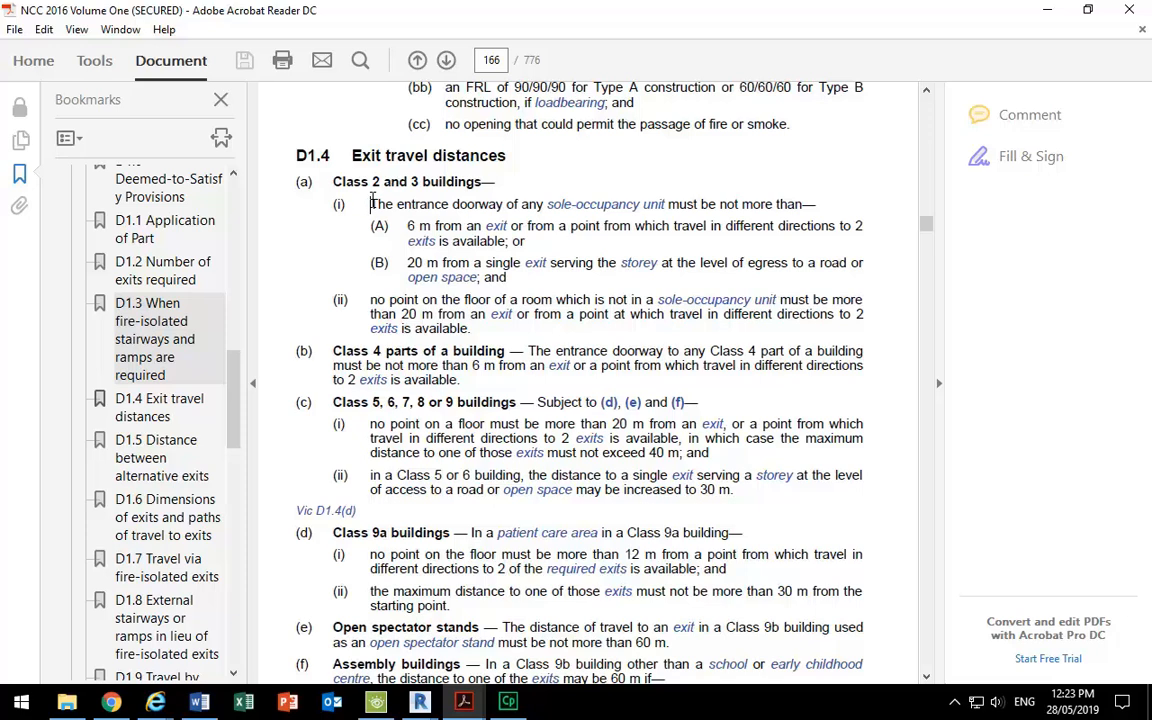
{"action": "scroll", "coordinate": [335, 225], "scroll_direction": "down", "scroll_amount": 2}
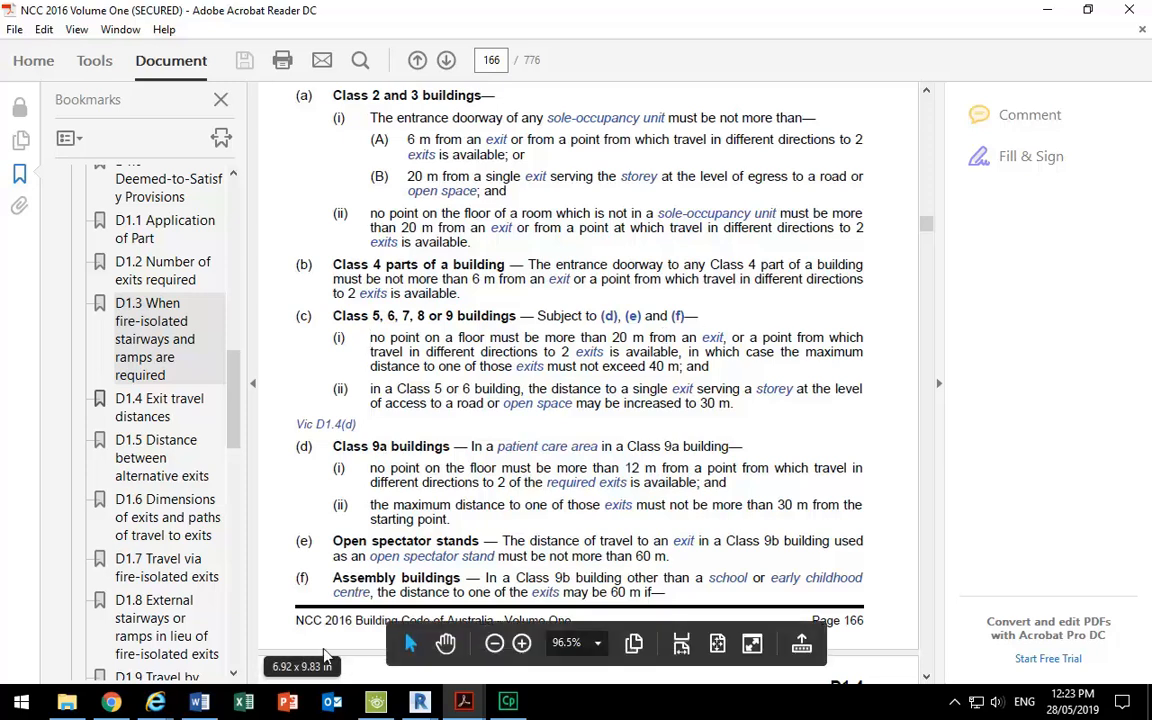
{"action": "left_click", "coordinate": [938, 383]}
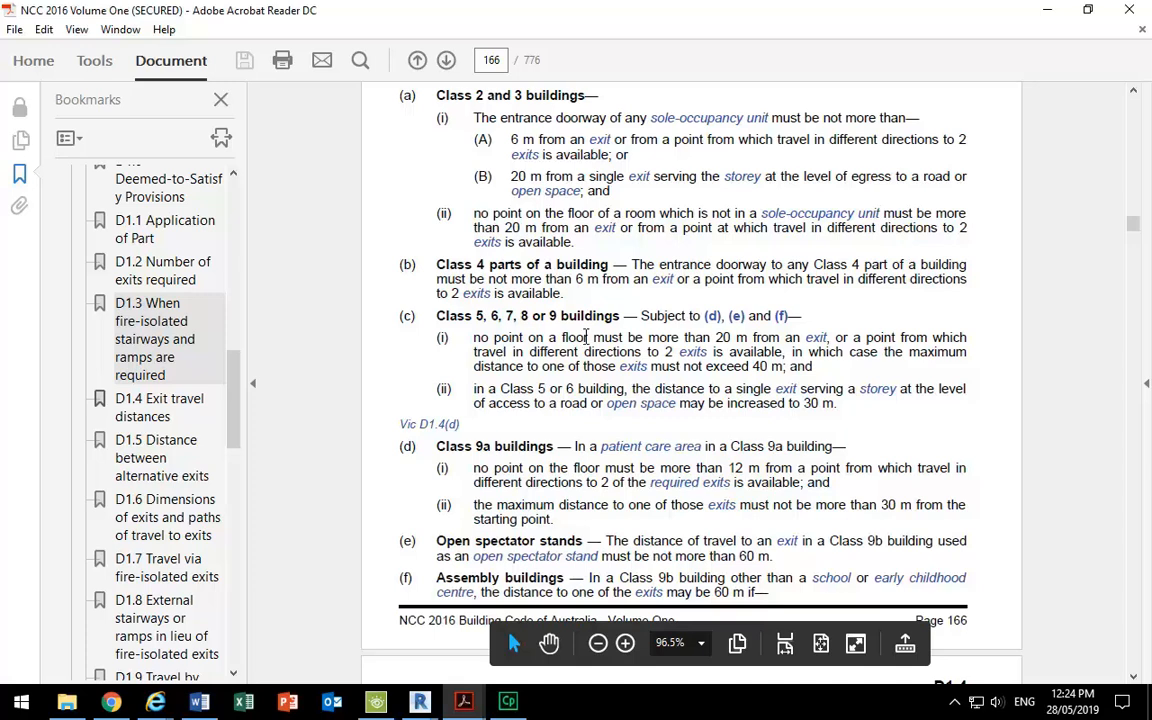
{"action": "left_click_drag", "start_coordinate": [473, 337], "coordinate": [817, 372]}
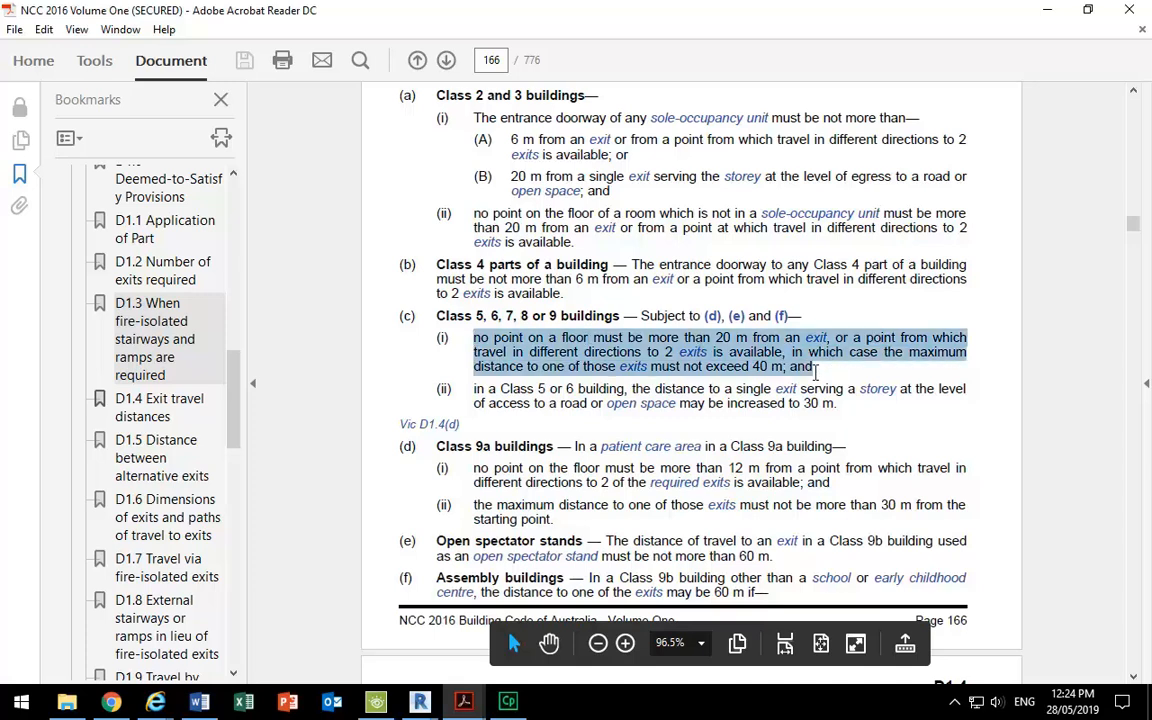
{"action": "left_click", "coordinate": [717, 343]}
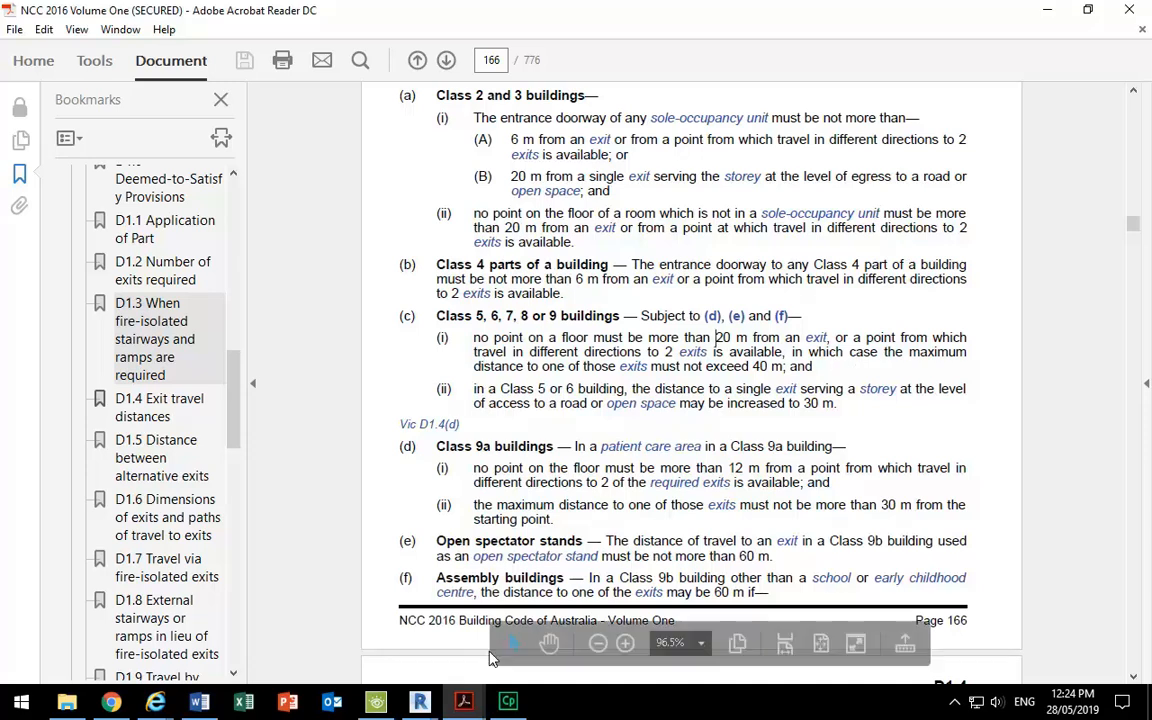
Switch back to Revit and measure the straight-line distance from the armchair in the curved corner near grid A to the core wall beside the stair.
{"action": "left_click", "coordinate": [360, 648]}
{"action": "scroll", "coordinate": [430, 300], "scroll_direction": "down", "scroll_amount": 4}
{"action": "scroll", "coordinate": [498, 303], "scroll_direction": "up", "scroll_amount": 1}
{"action": "scroll", "coordinate": [496, 302], "scroll_direction": "up", "scroll_amount": 2}
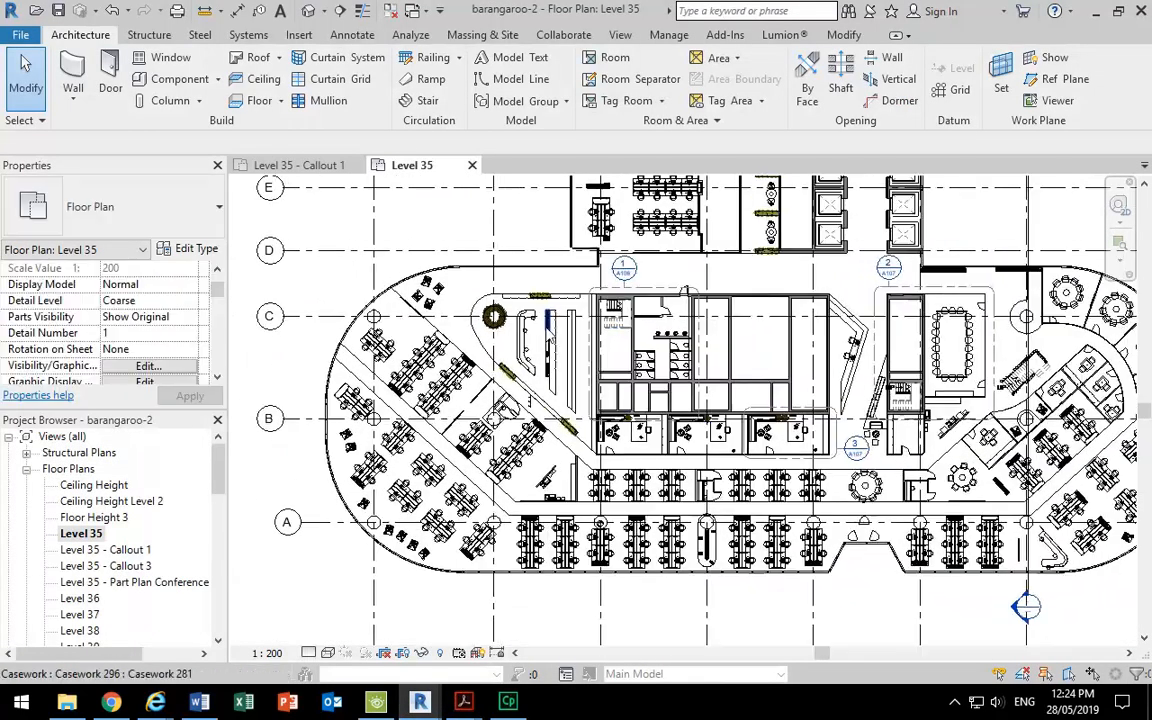
{"action": "left_click", "coordinate": [207, 10]}
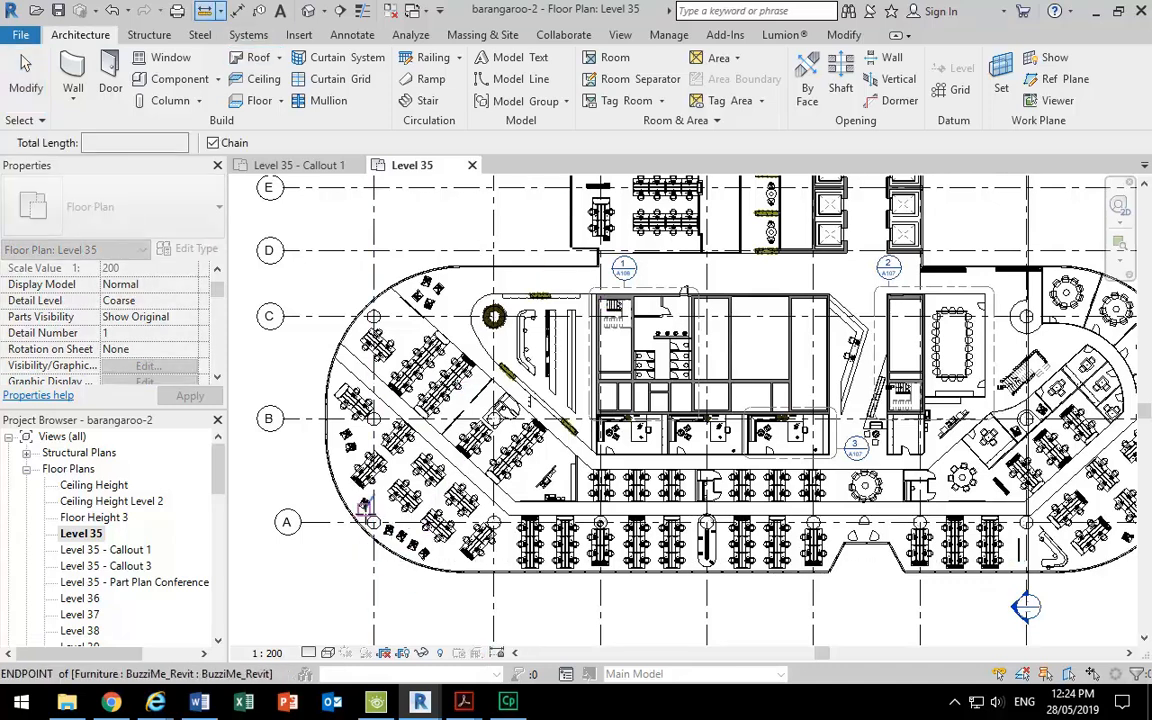
{"action": "left_click", "coordinate": [366, 506]}
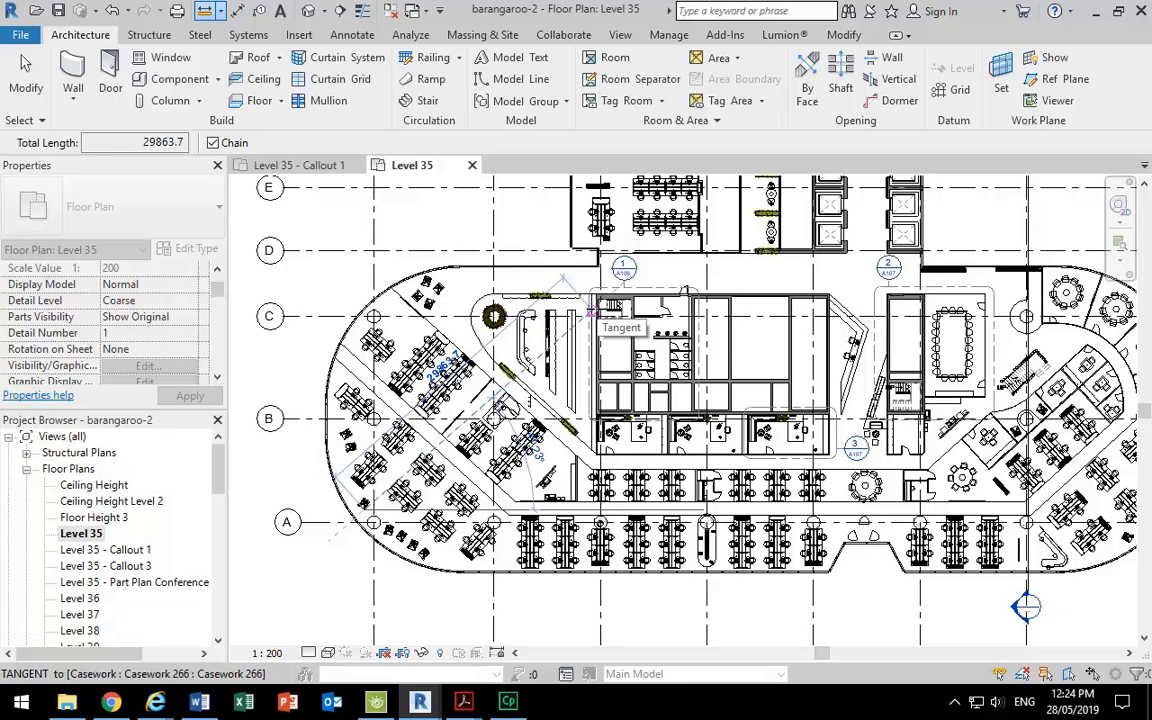
{"action": "left_click", "coordinate": [590, 305]}
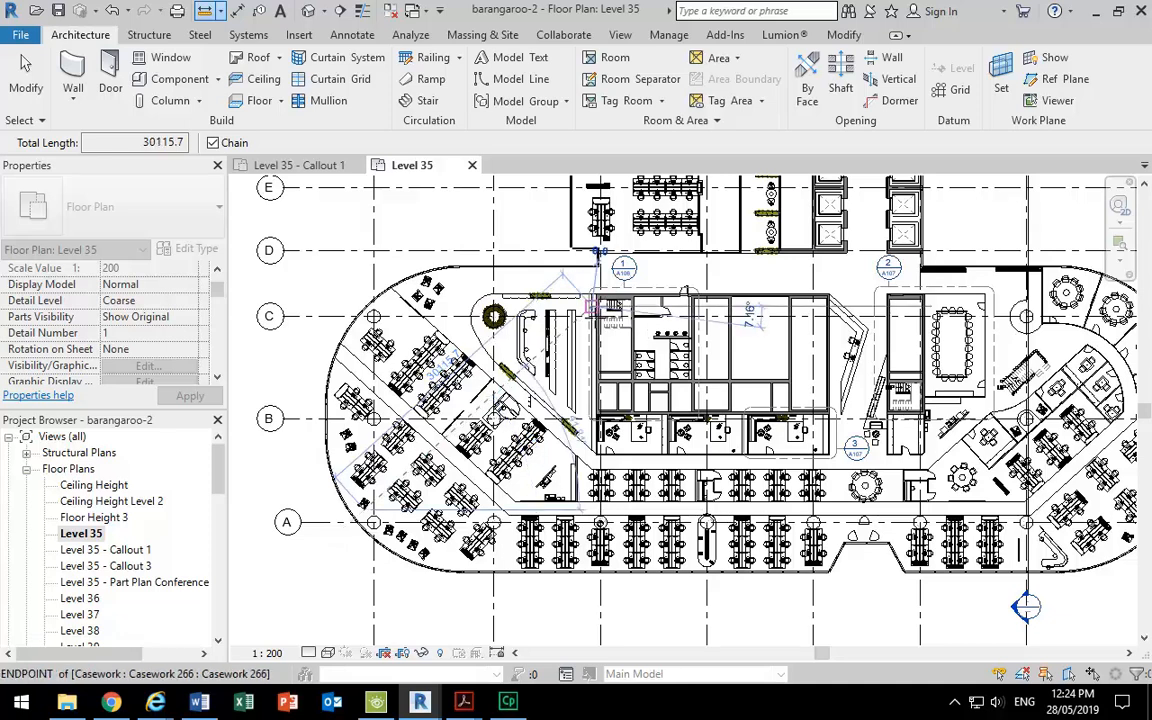
{"action": "right_click", "coordinate": [540, 404]}
{"action": "left_click", "coordinate": [547, 414]}
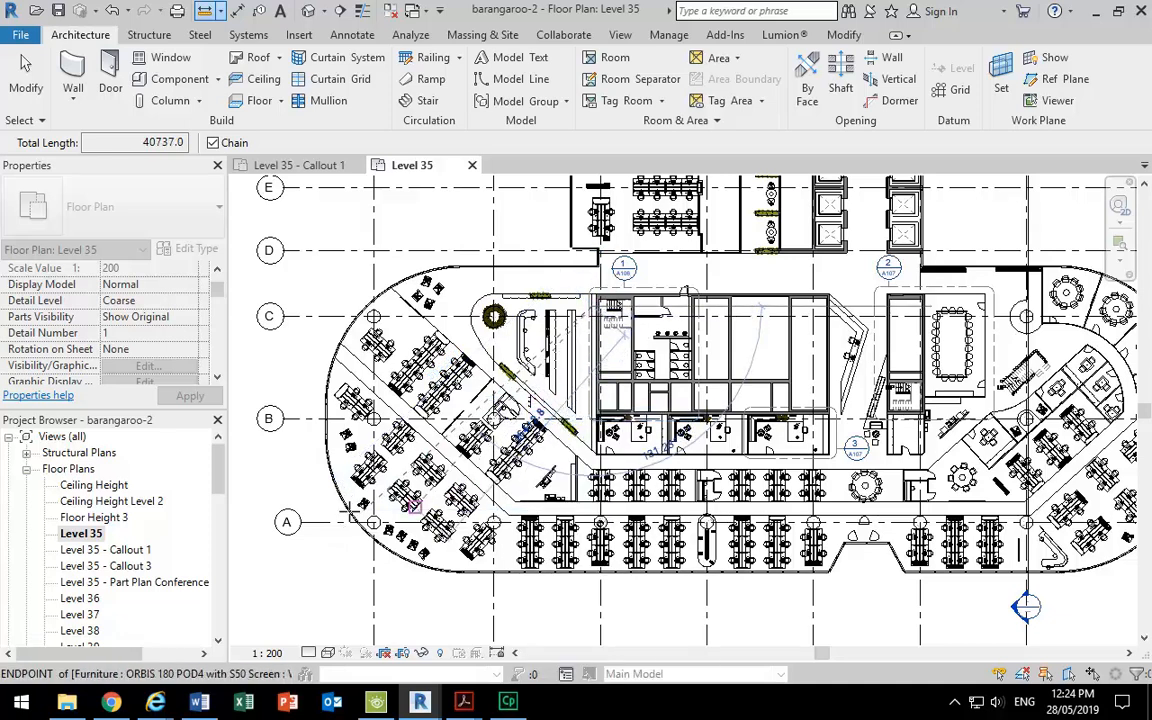
{"action": "right_click", "coordinate": [475, 306]}
{"action": "left_click", "coordinate": [500, 318]}
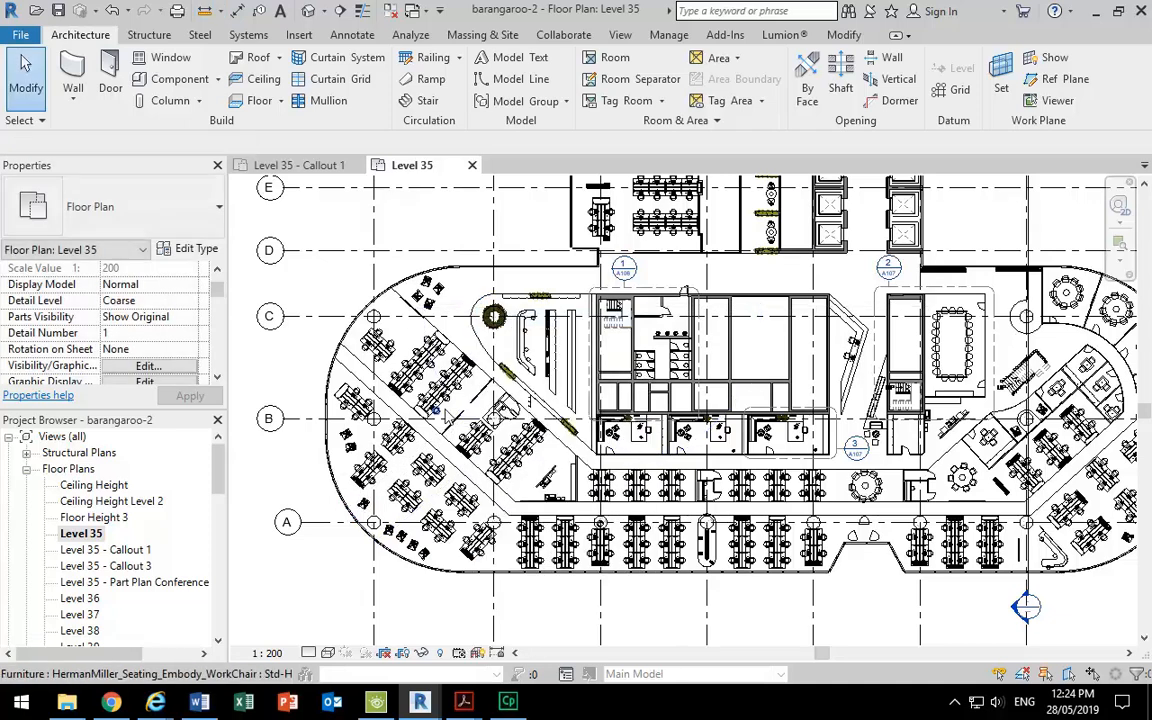
{"action": "left_click", "coordinate": [205, 11]}
{"action": "key", "text": "Escape"}
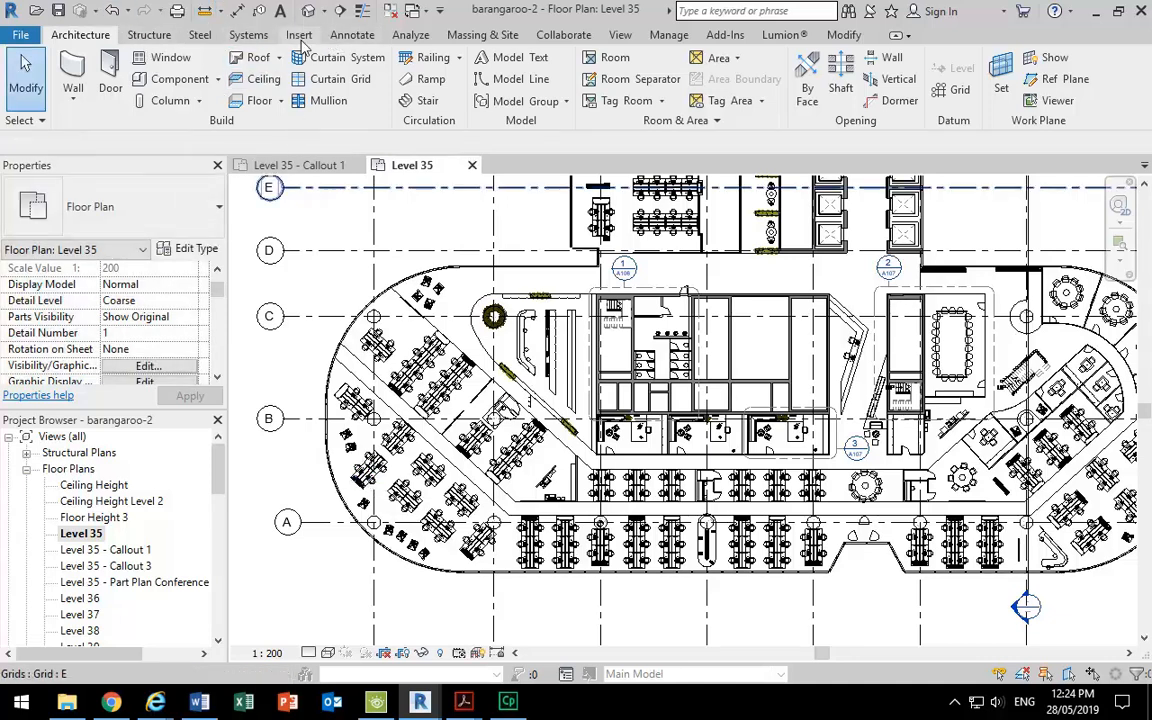
Draw a Hidden Lines detail line about 25 m long from the armchair near grid A, diagonally between the desks to just past the round planter.
{"action": "left_click", "coordinate": [349, 42]}
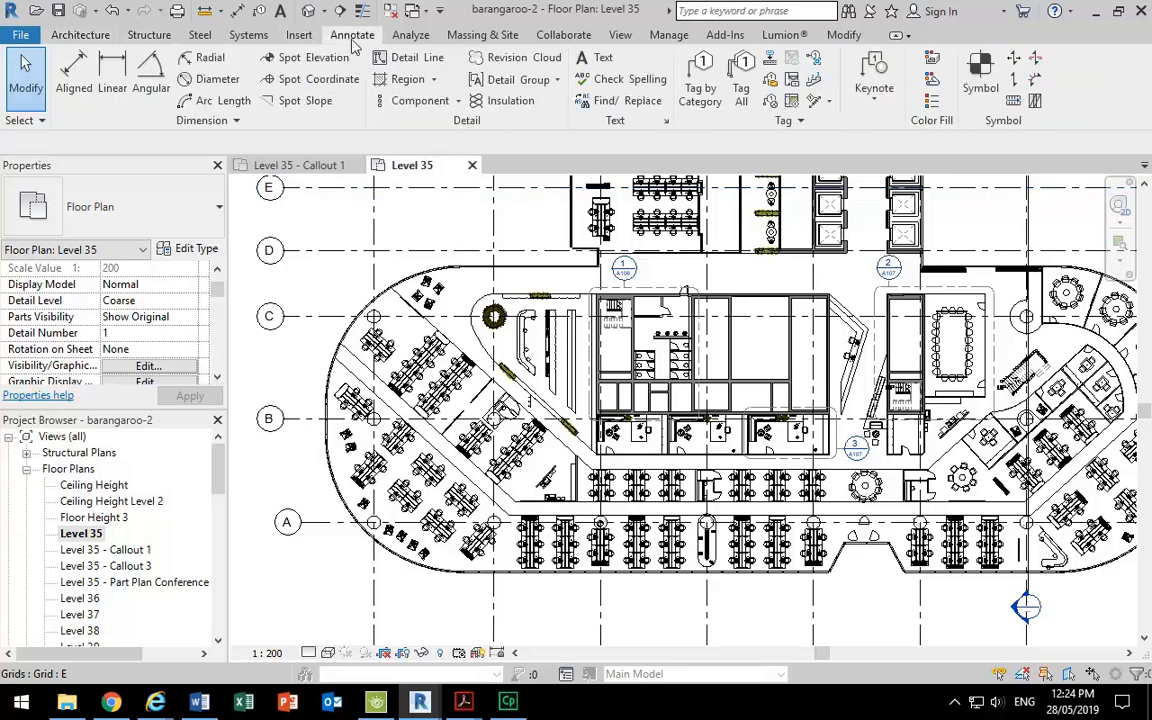
{"action": "left_click", "coordinate": [405, 60]}
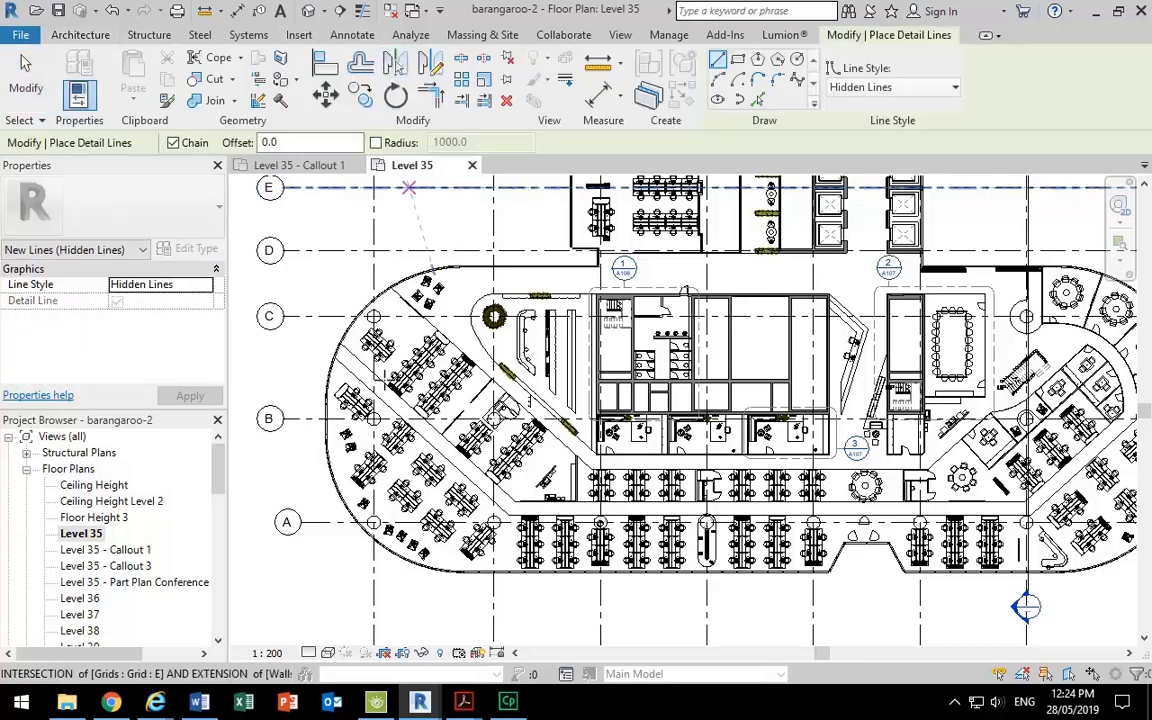
{"action": "scroll", "coordinate": [353, 513], "scroll_direction": "up", "scroll_amount": 1}
{"action": "scroll", "coordinate": [353, 513], "scroll_direction": "up", "scroll_amount": 2}
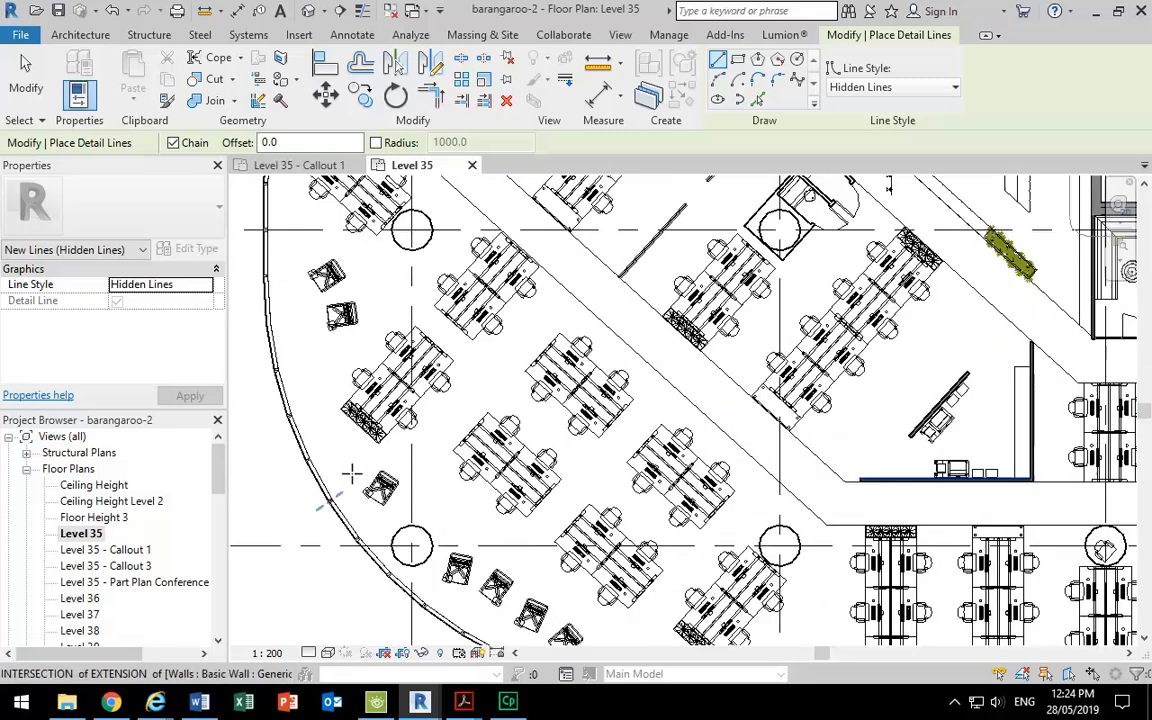
{"action": "left_click", "coordinate": [355, 484]}
{"action": "scroll", "coordinate": [540, 325], "scroll_direction": "down", "scroll_amount": 2}
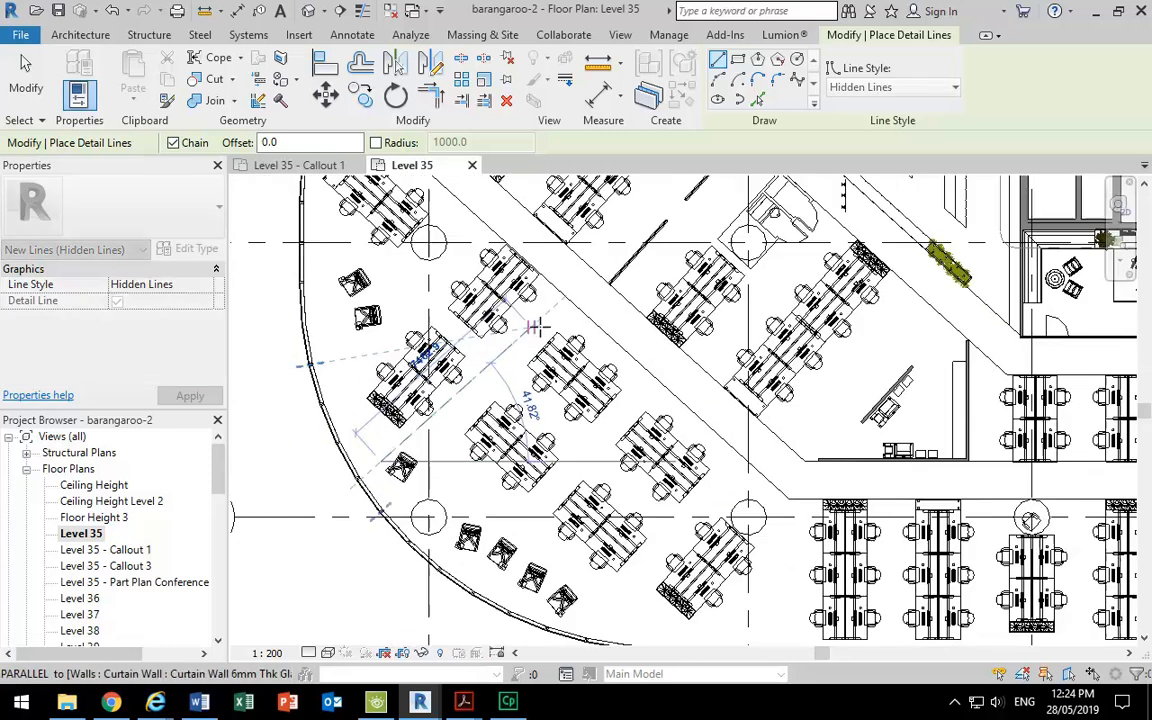
{"action": "middle_click_drag", "start_coordinate": [620, 255], "coordinate": [501, 445]}
{"action": "scroll", "coordinate": [576, 292], "scroll_direction": "down", "scroll_amount": 1}
{"action": "middle_click_drag", "start_coordinate": [578, 295], "coordinate": [480, 418]}
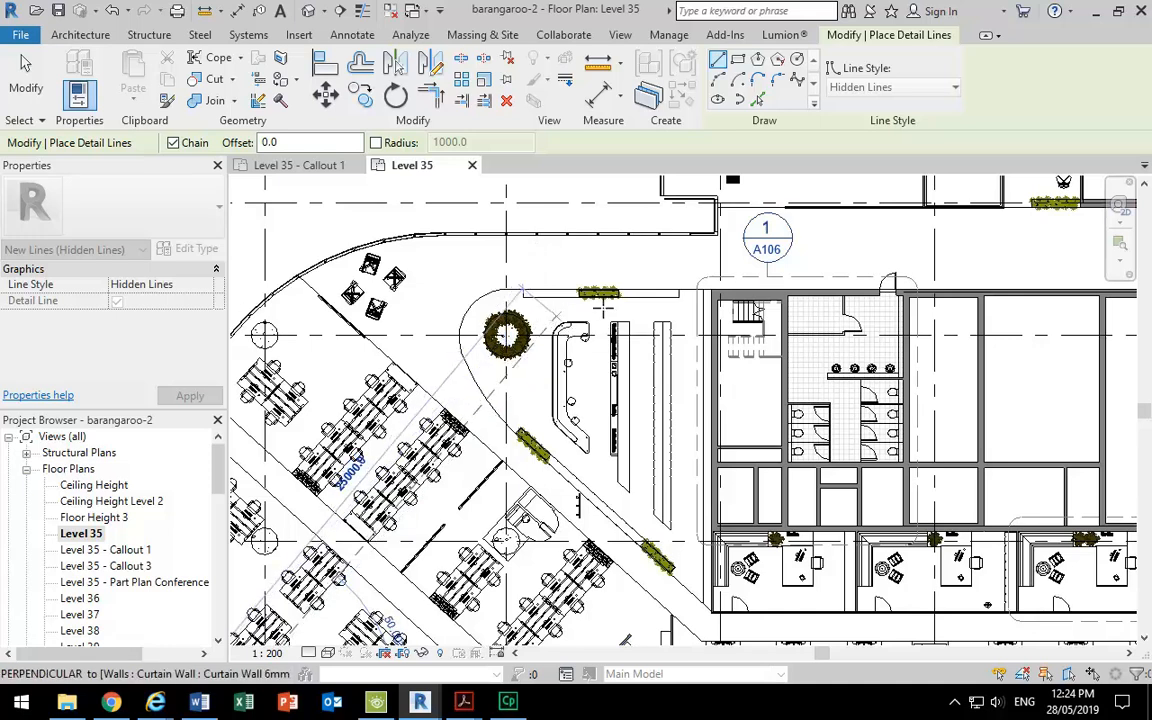
{"action": "left_click", "coordinate": [555, 318]}
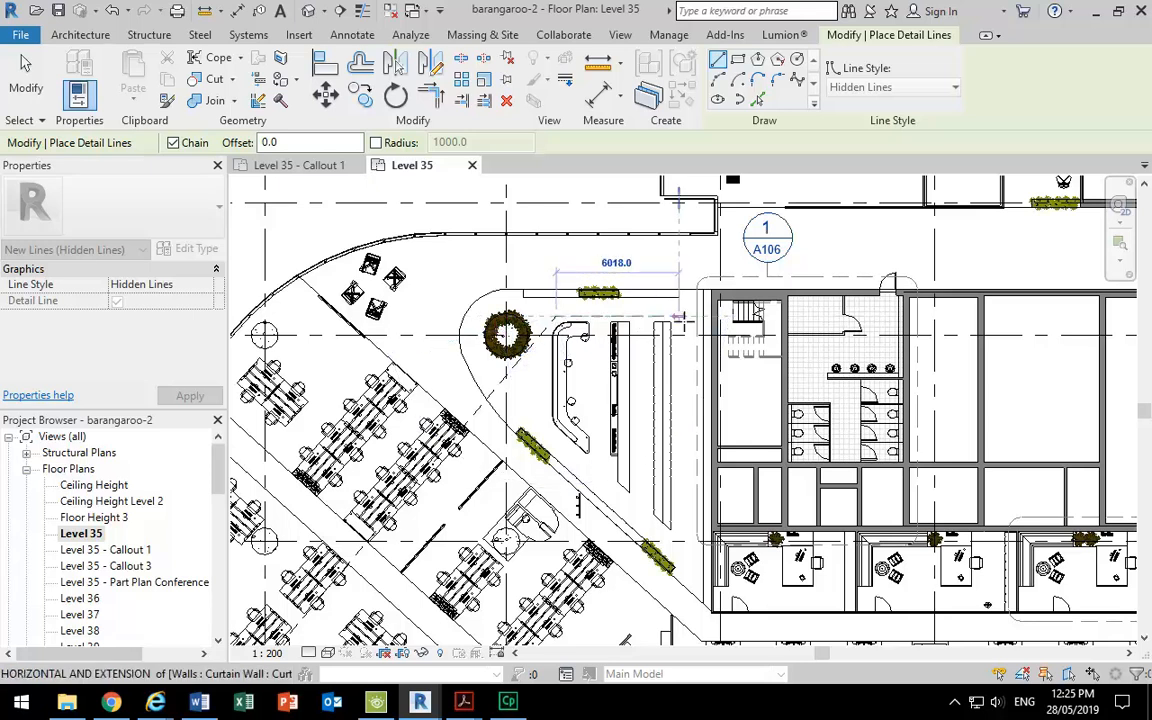
{"action": "right_click", "coordinate": [500, 294]}
{"action": "left_click", "coordinate": [525, 305]}
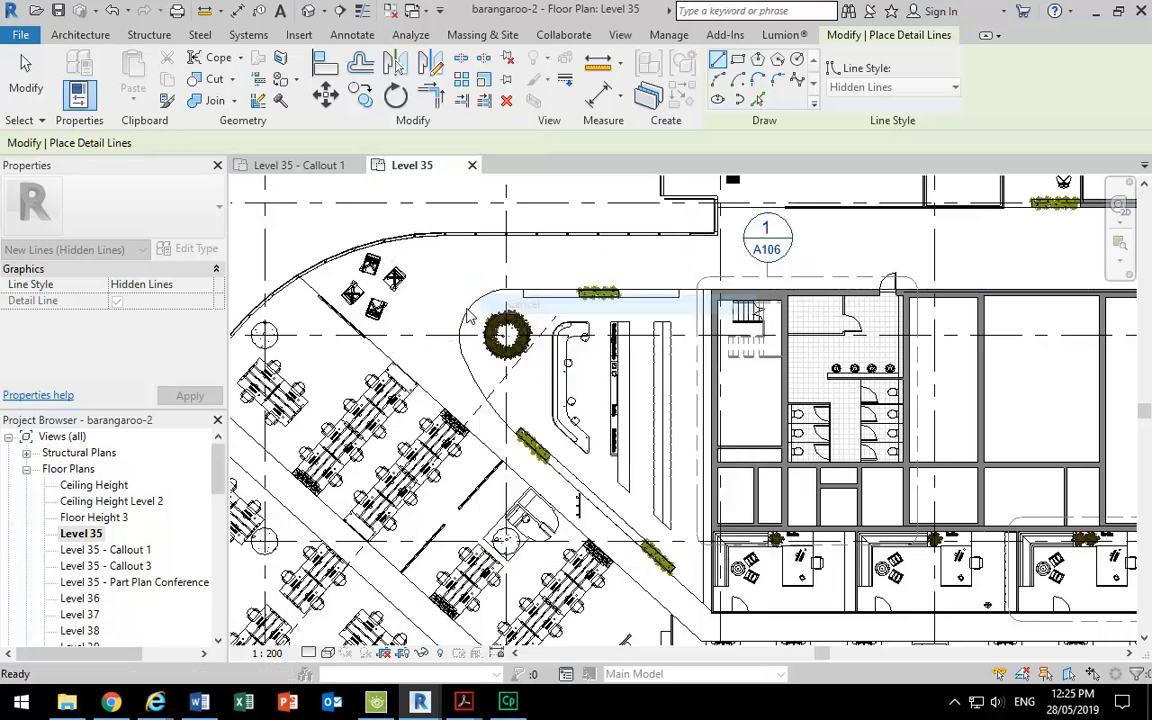
{"action": "scroll", "coordinate": [467, 316], "scroll_direction": "down", "scroll_amount": 3}
{"action": "right_click", "coordinate": [446, 276]}
{"action": "left_click", "coordinate": [480, 284]}
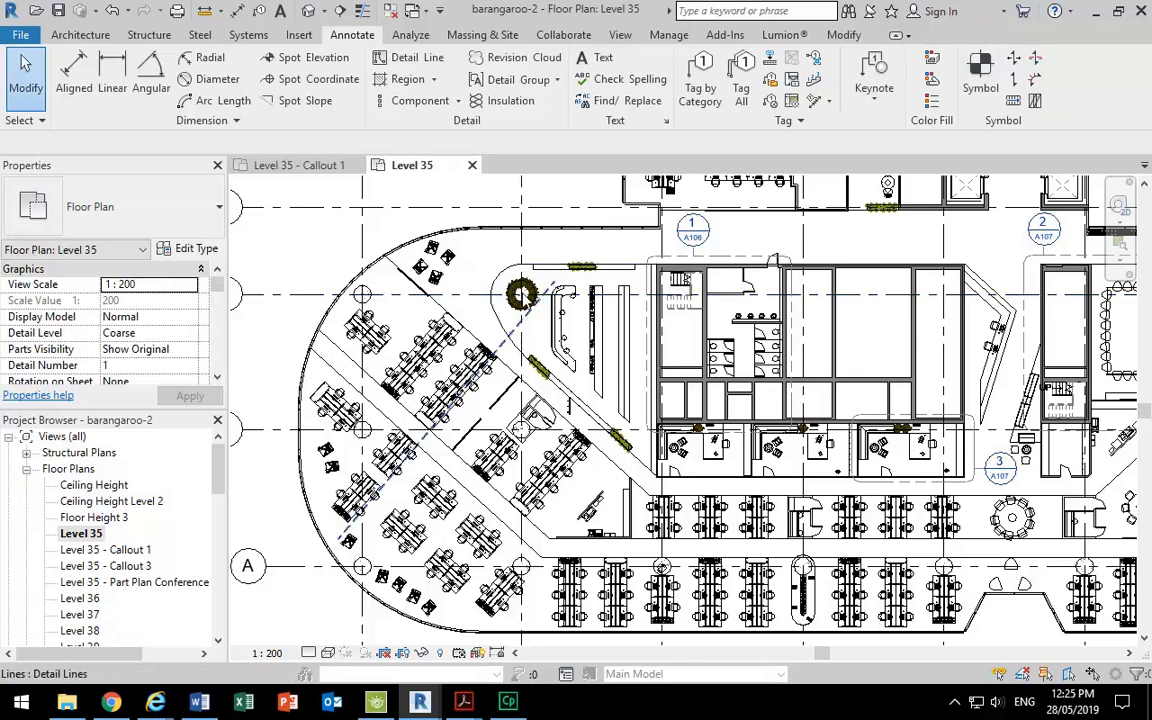
Shorten the diagonal detail line to about 18.35 m so it ends in the corridor before the long planter.
{"action": "left_click", "coordinate": [523, 298]}
{"action": "scroll", "coordinate": [522, 295], "scroll_direction": "up", "scroll_amount": 1}
{"action": "left_click_drag", "start_coordinate": [560, 280], "coordinate": [511, 375]}
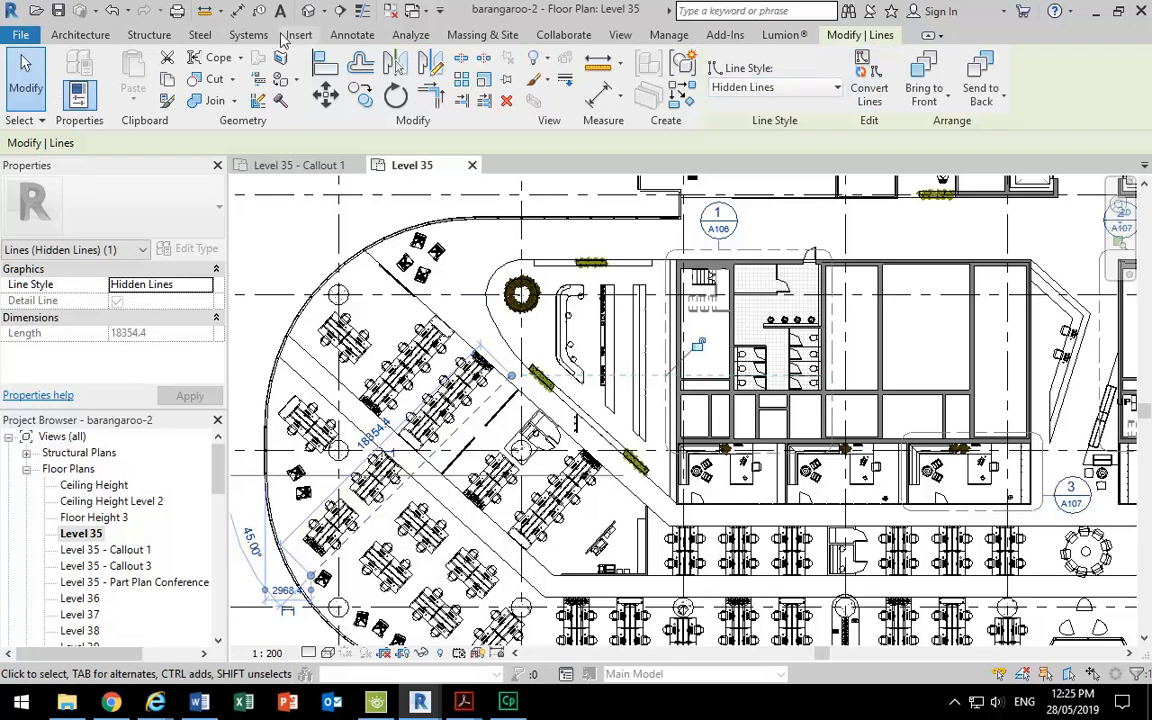
Draw chained detail lines from the diagonal line's end, between the round planter and curved counter, then horizontally to the core wall beside the stair.
{"action": "left_click", "coordinate": [352, 34]}
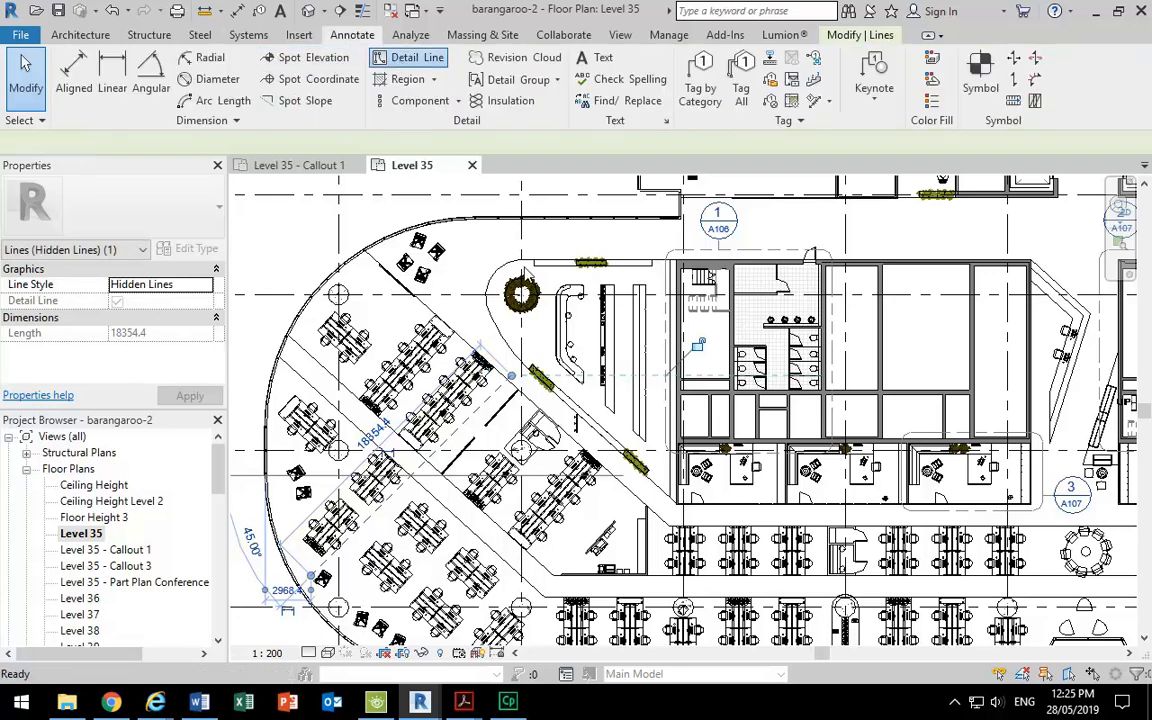
{"action": "left_click", "coordinate": [400, 54]}
{"action": "scroll", "coordinate": [507, 352], "scroll_direction": "up", "scroll_amount": 5}
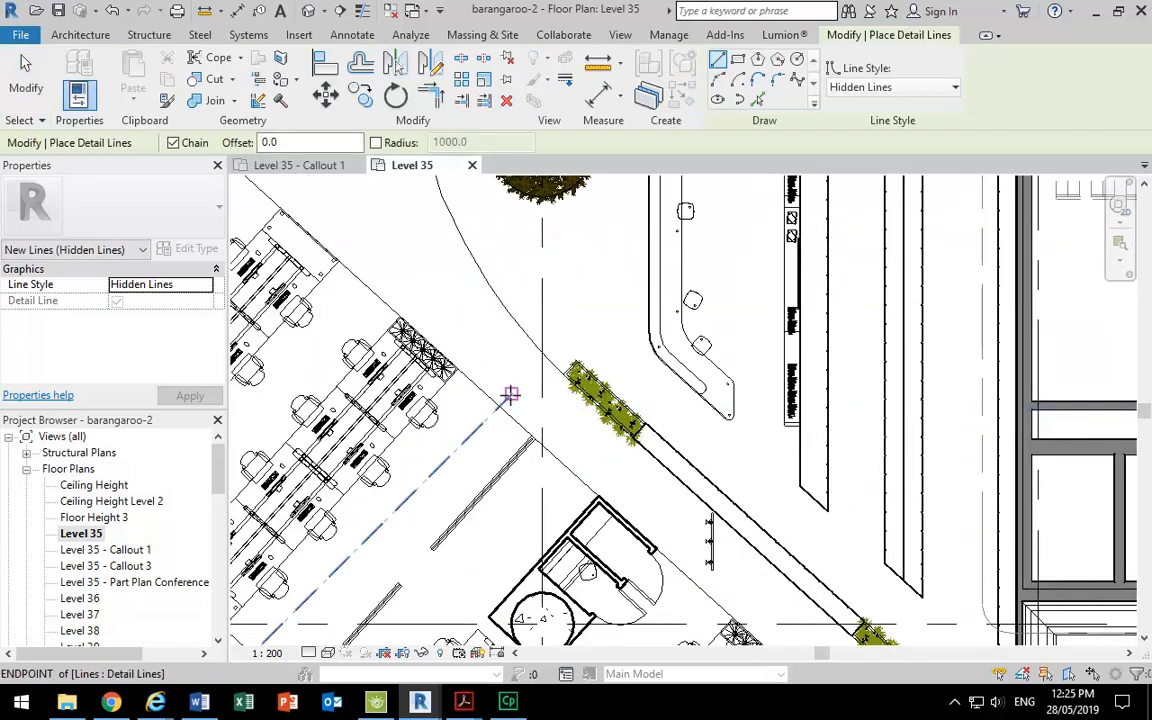
{"action": "scroll", "coordinate": [572, 341], "scroll_direction": "down", "scroll_amount": 2}
{"action": "middle_click_drag", "start_coordinate": [631, 211], "coordinate": [553, 340]}
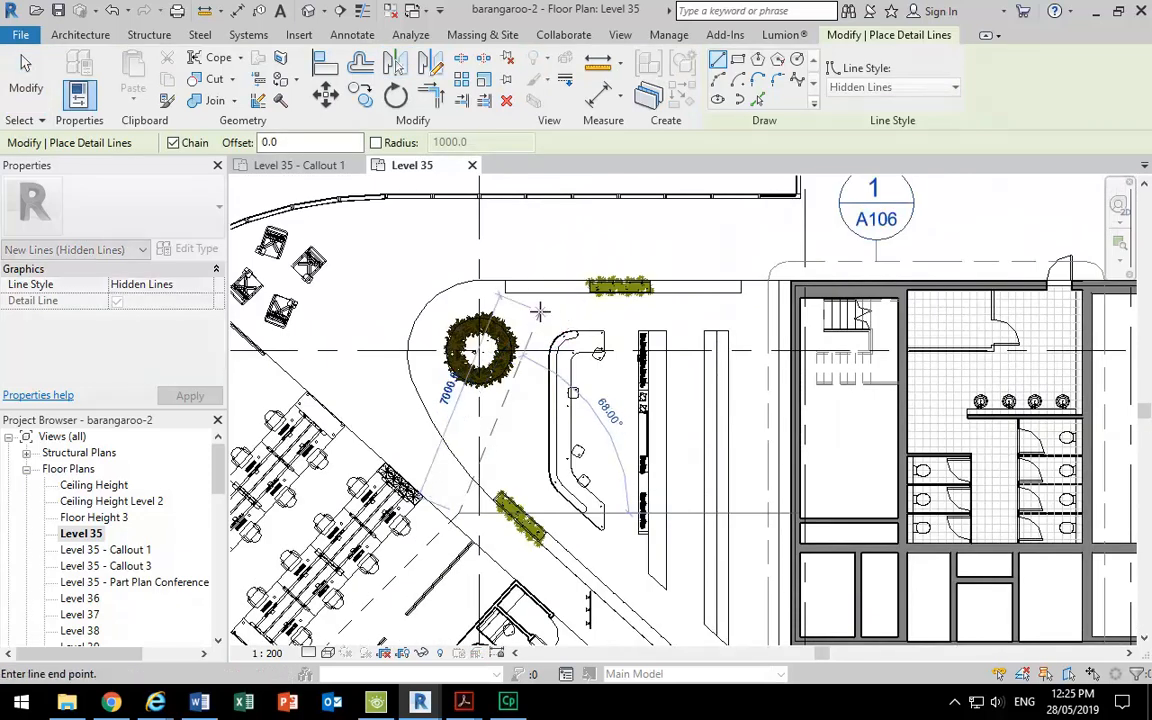
{"action": "right_click", "coordinate": [612, 234]}
{"action": "left_click", "coordinate": [636, 240]}
{"action": "left_click", "coordinate": [643, 255]}
{"action": "scroll", "coordinate": [530, 212], "scroll_direction": "down", "scroll_amount": 3}
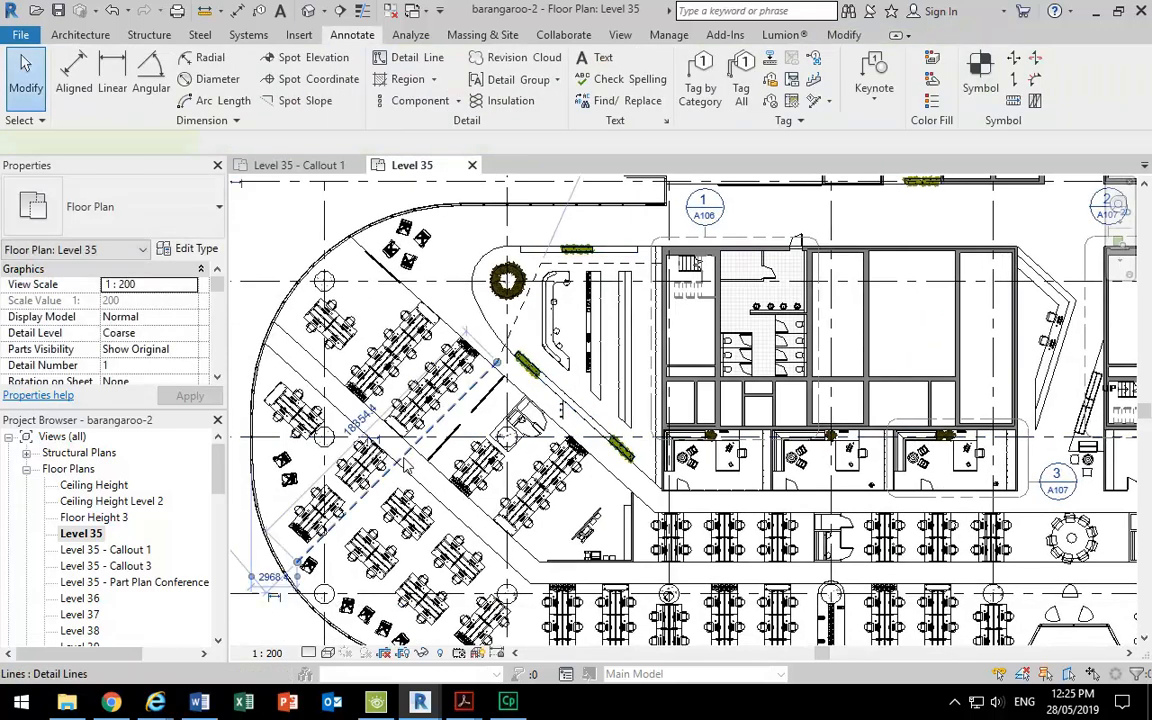
Select the diagonal detail line between the desks and check its length.
{"action": "left_click", "coordinate": [402, 458]}
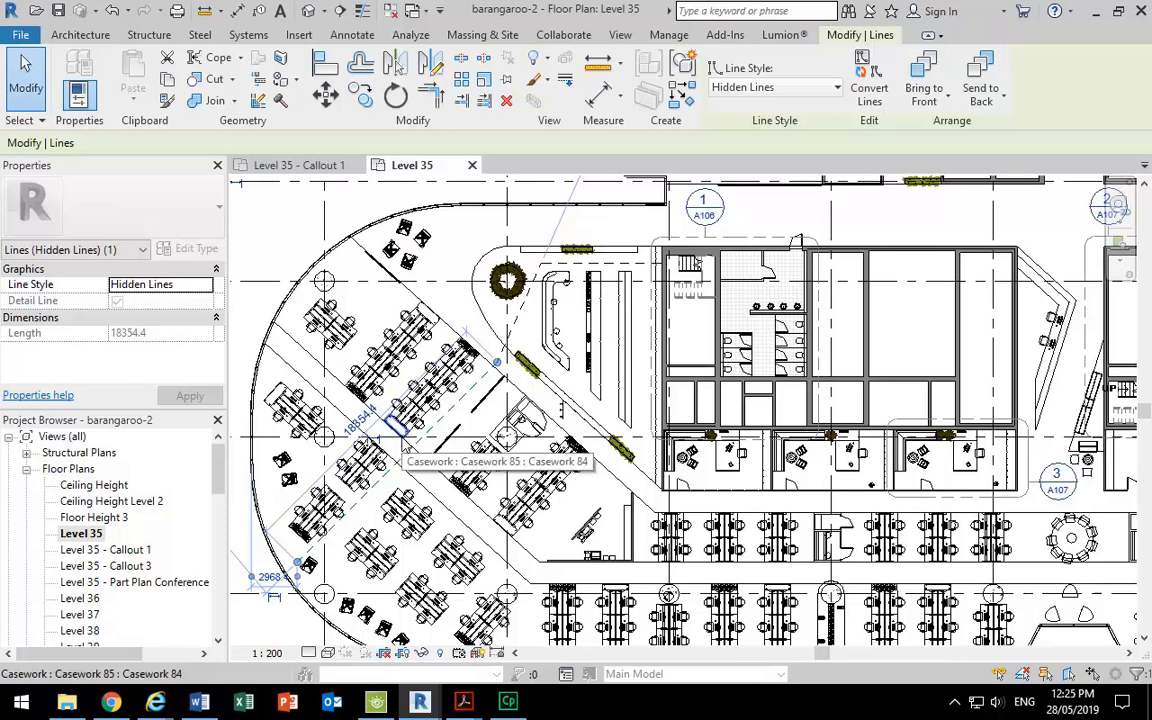
{"action": "middle_click_drag", "start_coordinate": [300, 288], "coordinate": [354, 298]}
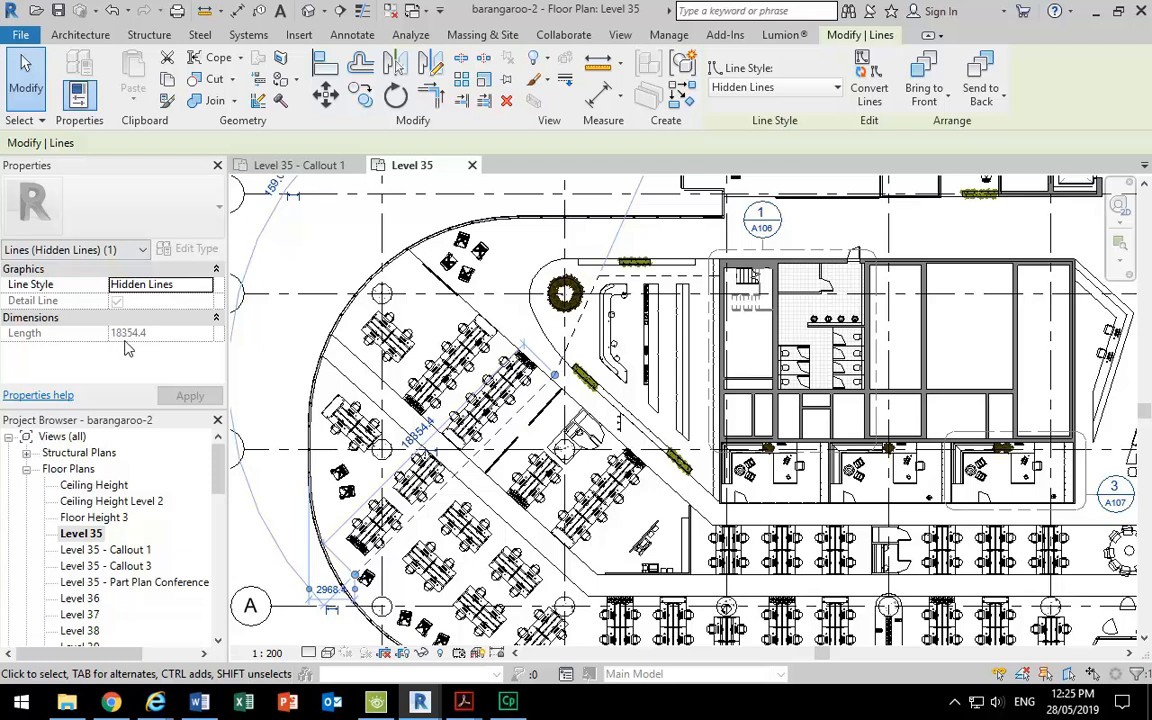
Check the lengths of the two detail lines beside the curved counter and along to the core wall, then select all three route lines together.
{"action": "left_click", "coordinate": [578, 326]}
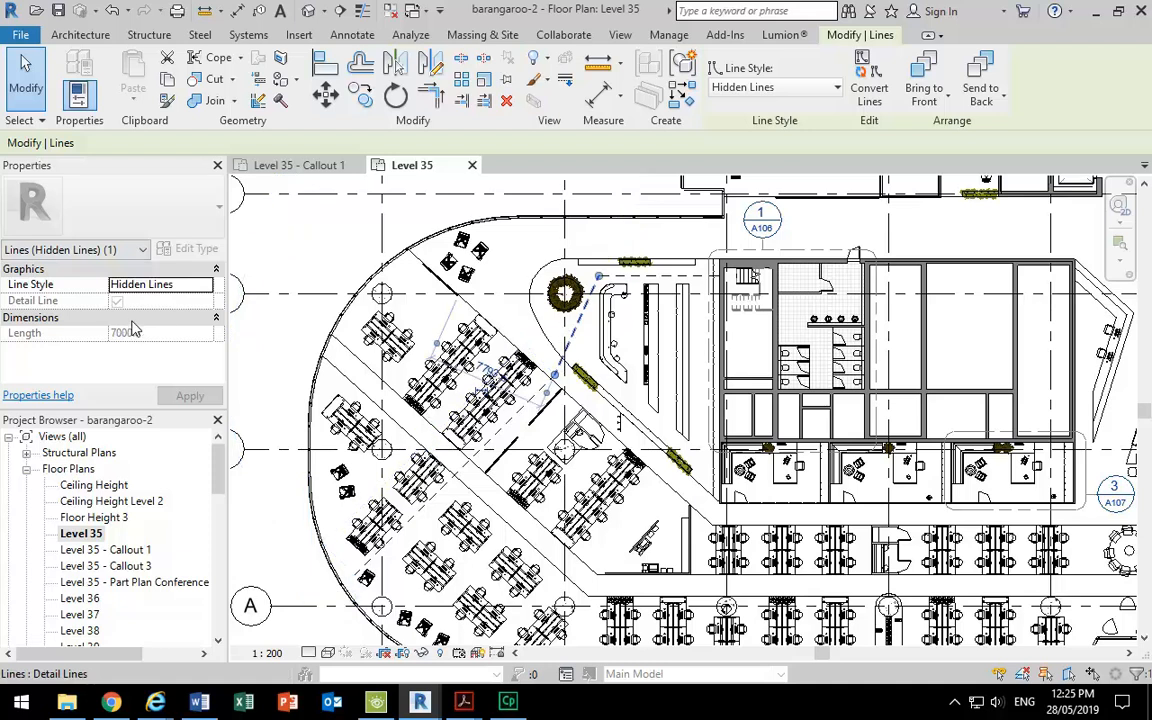
{"action": "left_click", "coordinate": [628, 286]}
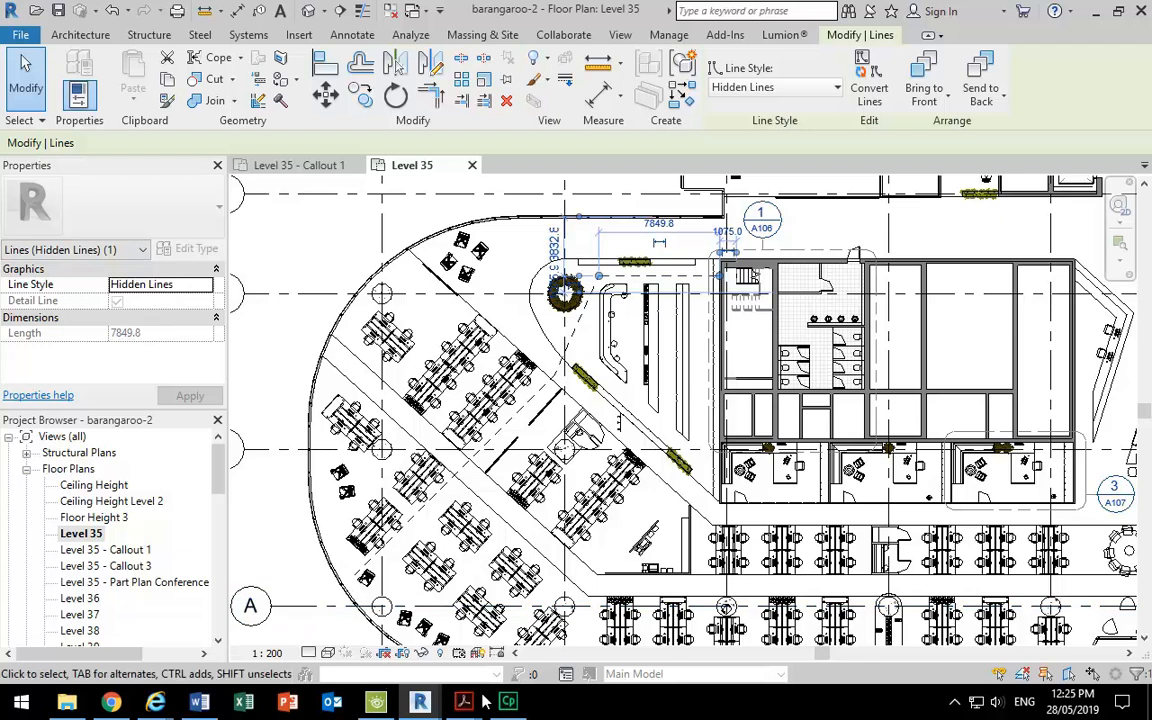
{"action": "left_click", "coordinate": [571, 339], "text": "ctrl"}
{"action": "left_click", "coordinate": [508, 420], "text": "ctrl"}
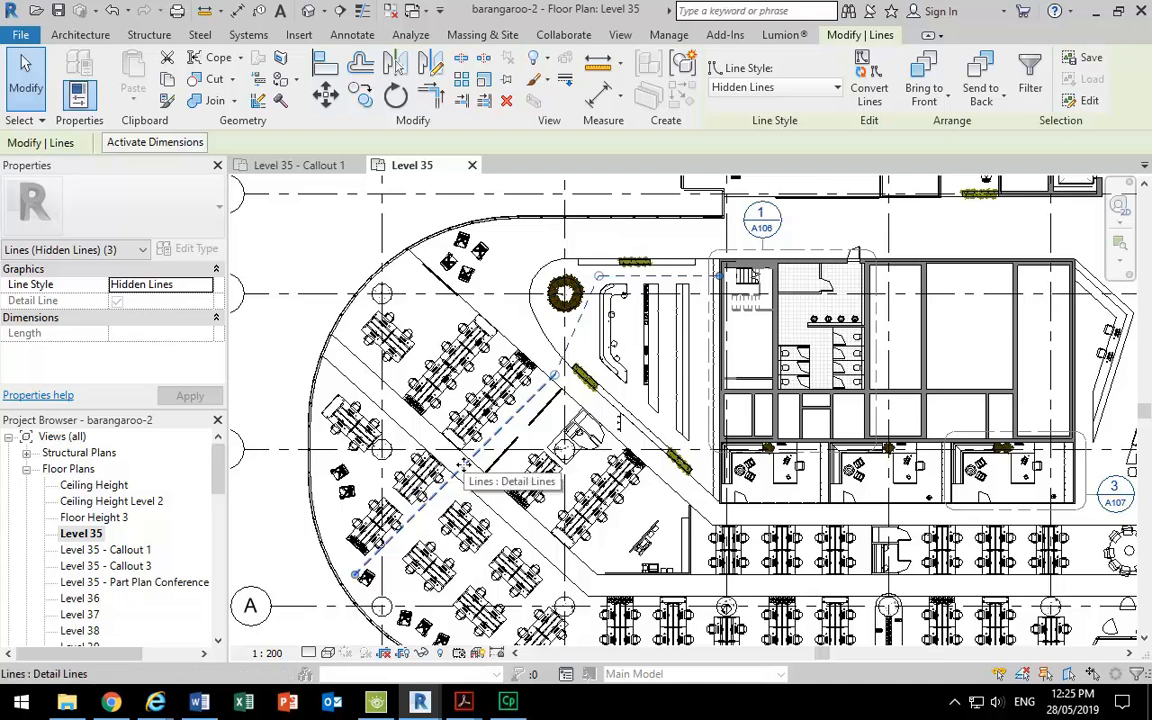
{"action": "left_click", "coordinate": [295, 252]}
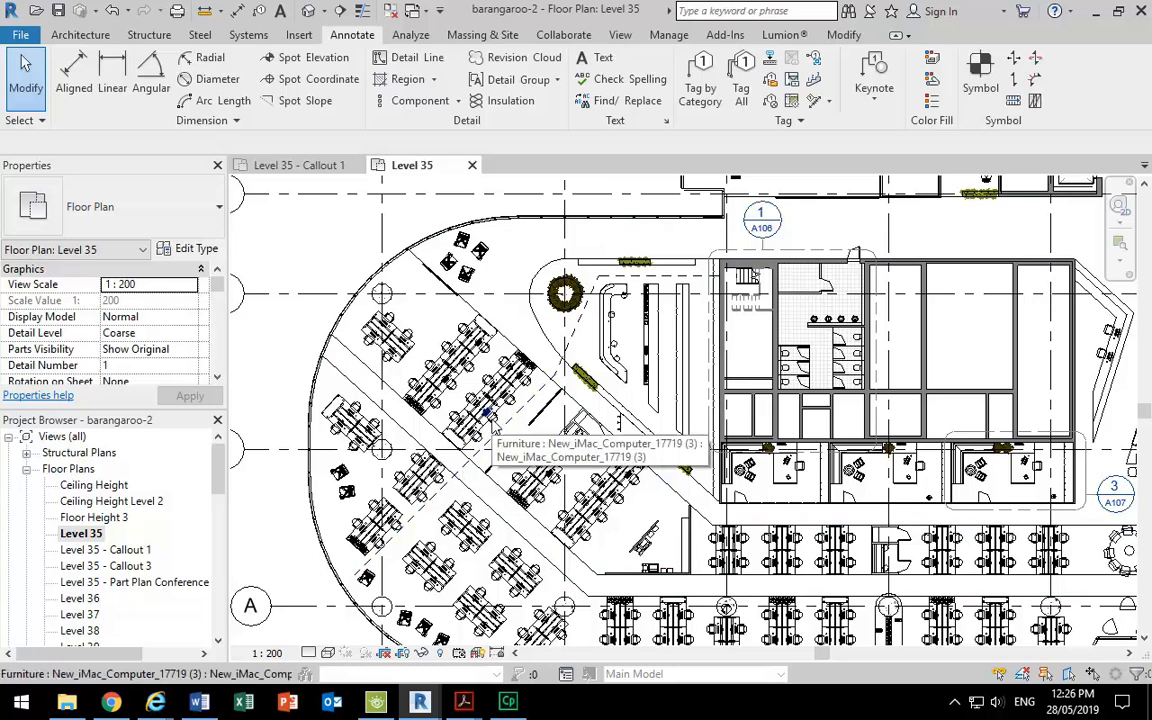
{"action": "middle_click_drag", "start_coordinate": [490, 424], "coordinate": [480, 419]}
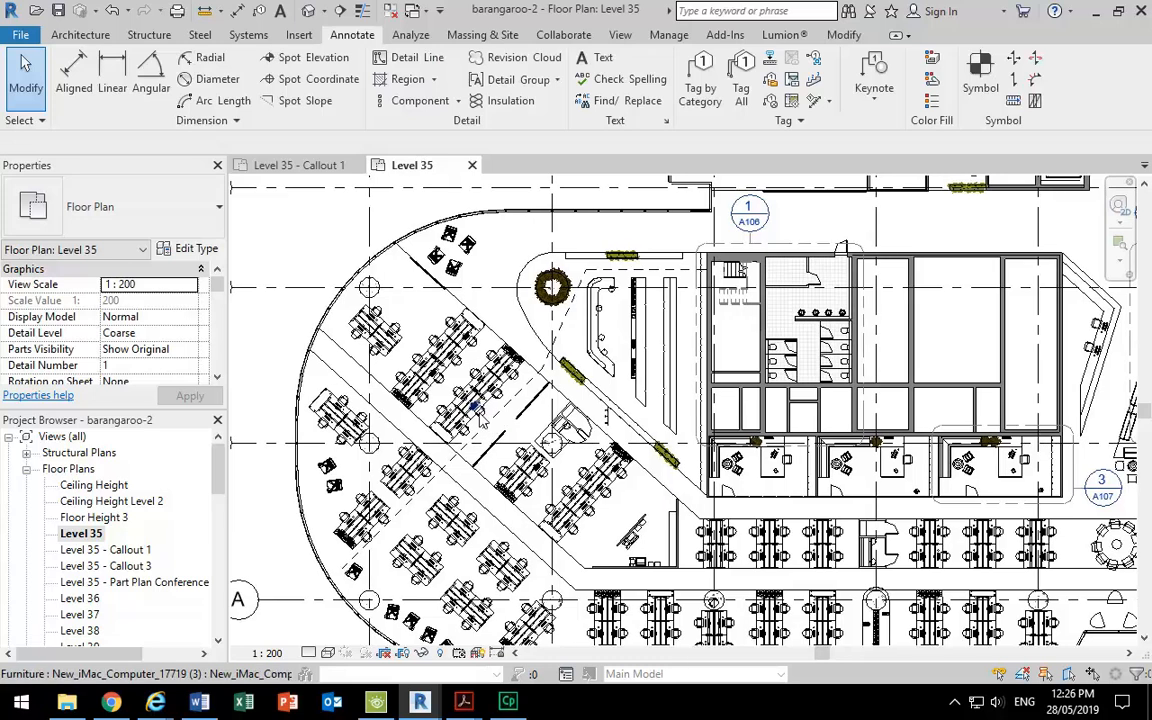
{"action": "scroll", "coordinate": [598, 397], "scroll_direction": "down", "scroll_amount": 2}
{"action": "middle_click_drag", "start_coordinate": [598, 397], "coordinate": [508, 412]}
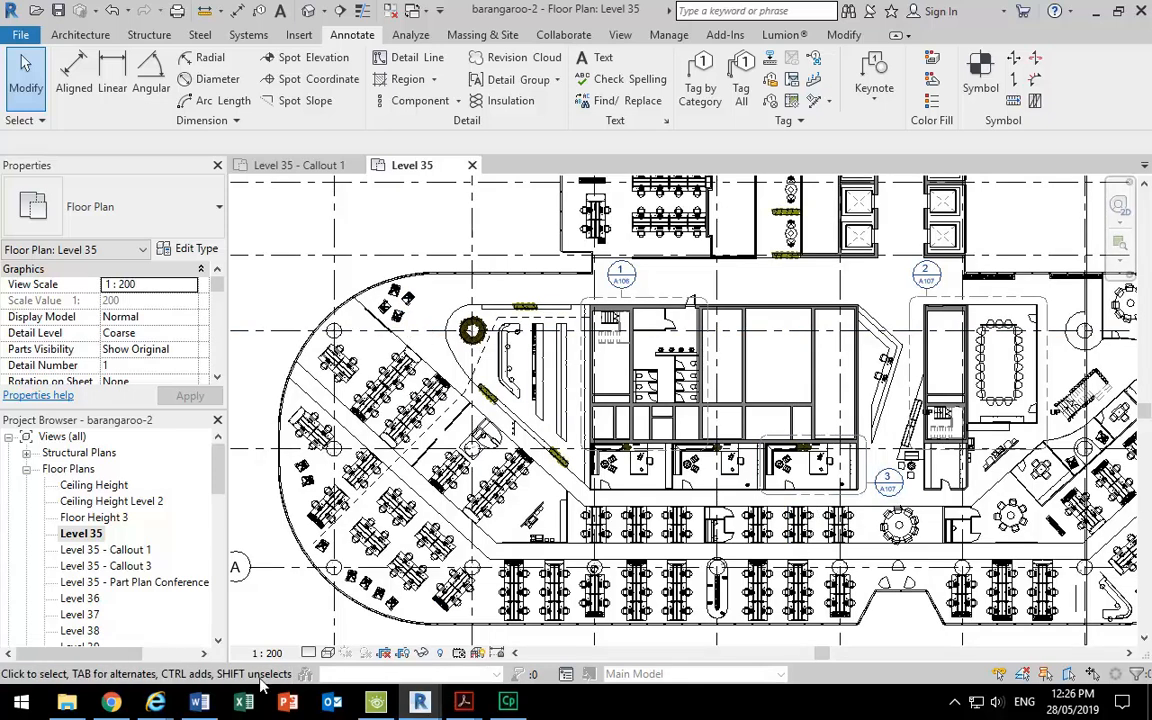
Switch to the BCA summary in Word and add an empty sub-bullet under "fire egress".
{"action": "left_click", "coordinate": [200, 704]}
{"action": "left_click", "coordinate": [314, 499]}
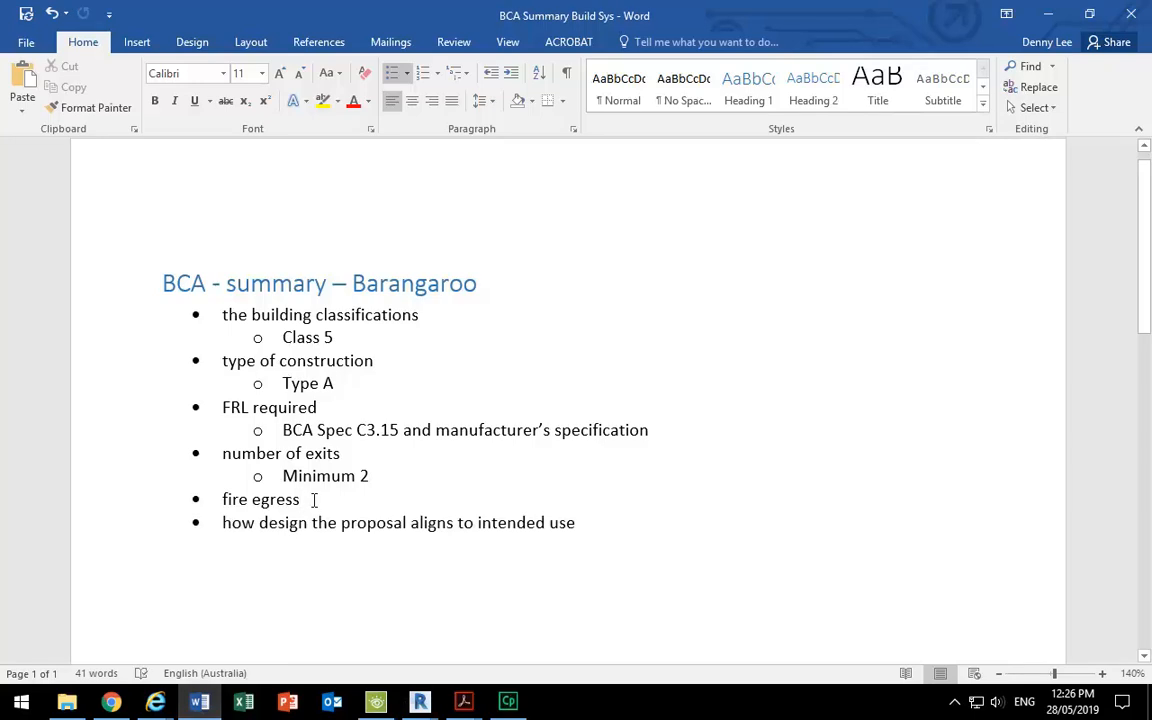
{"action": "key", "text": "Return"}
{"action": "key", "text": "Tab"}
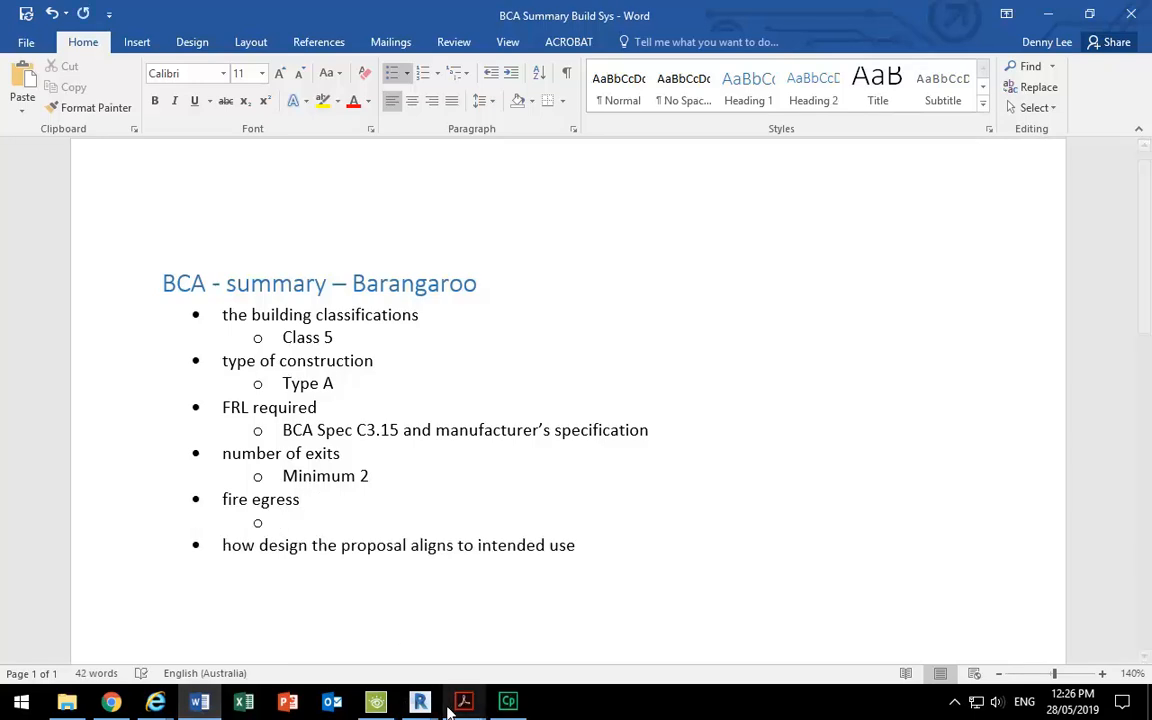
In the NCC 2016 Volume One PDF, select and copy clause D1.4(c)(i), from "no point on a floor" to "must not exceed 40 m".
{"action": "mouse_move", "coordinate": [463, 704]}
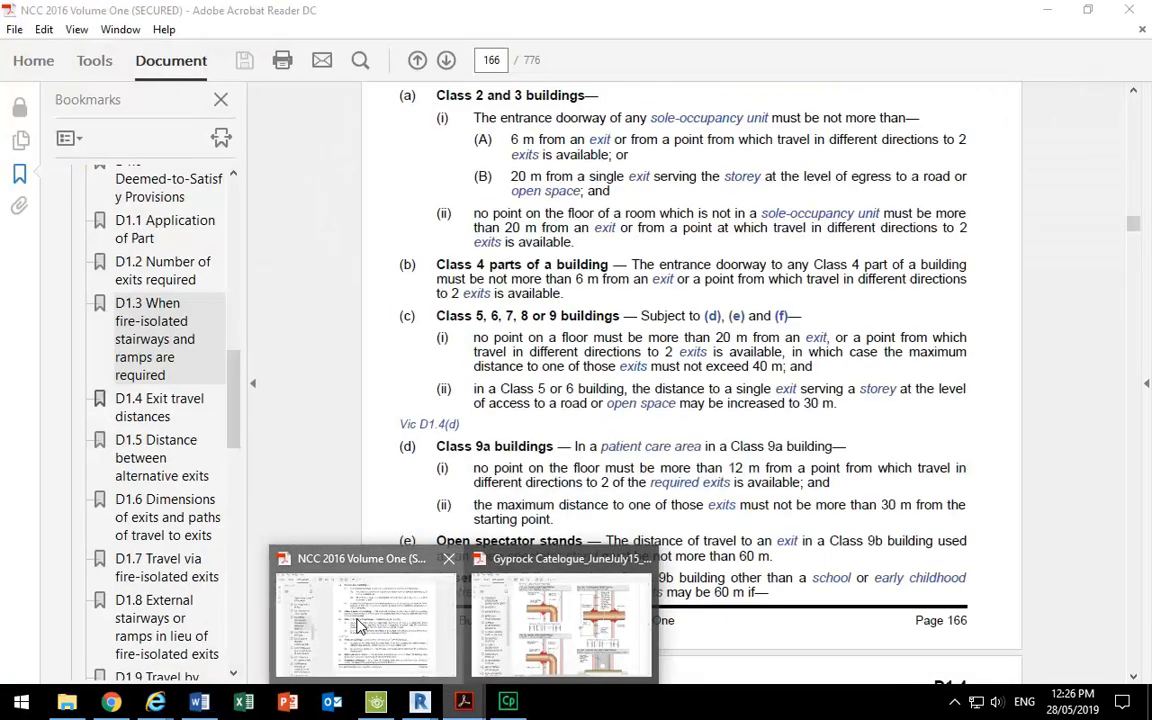
{"action": "left_click", "coordinate": [400, 626]}
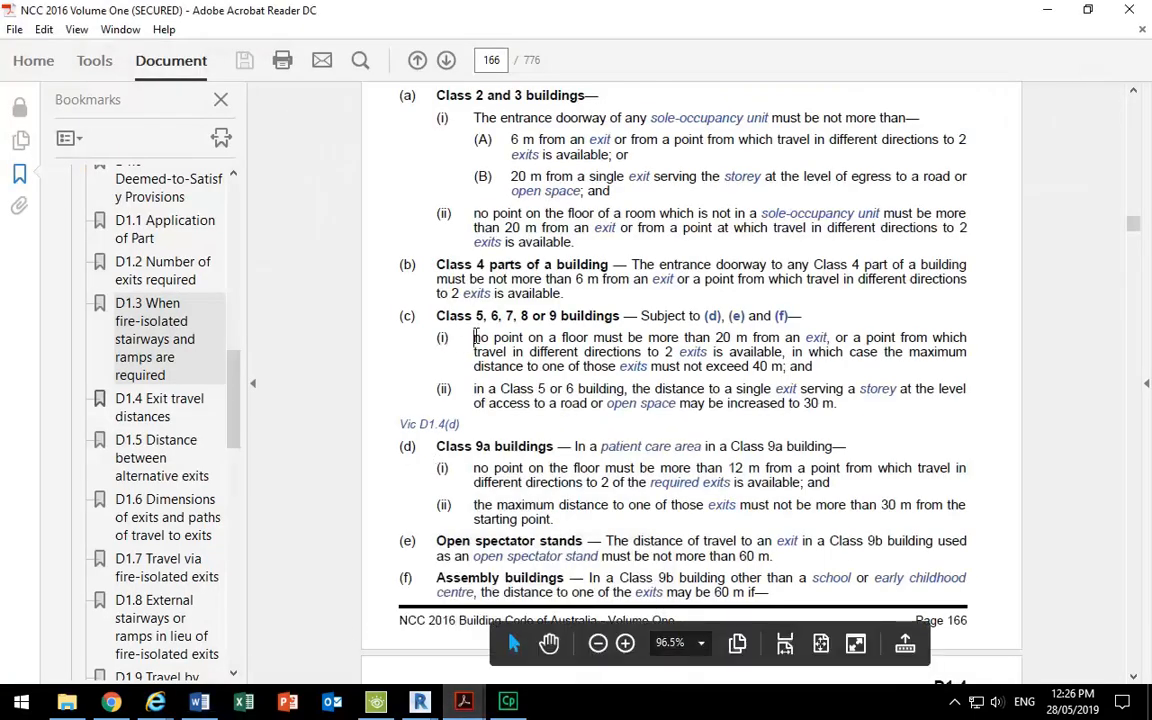
{"action": "left_click_drag", "start_coordinate": [473, 340], "coordinate": [824, 369]}
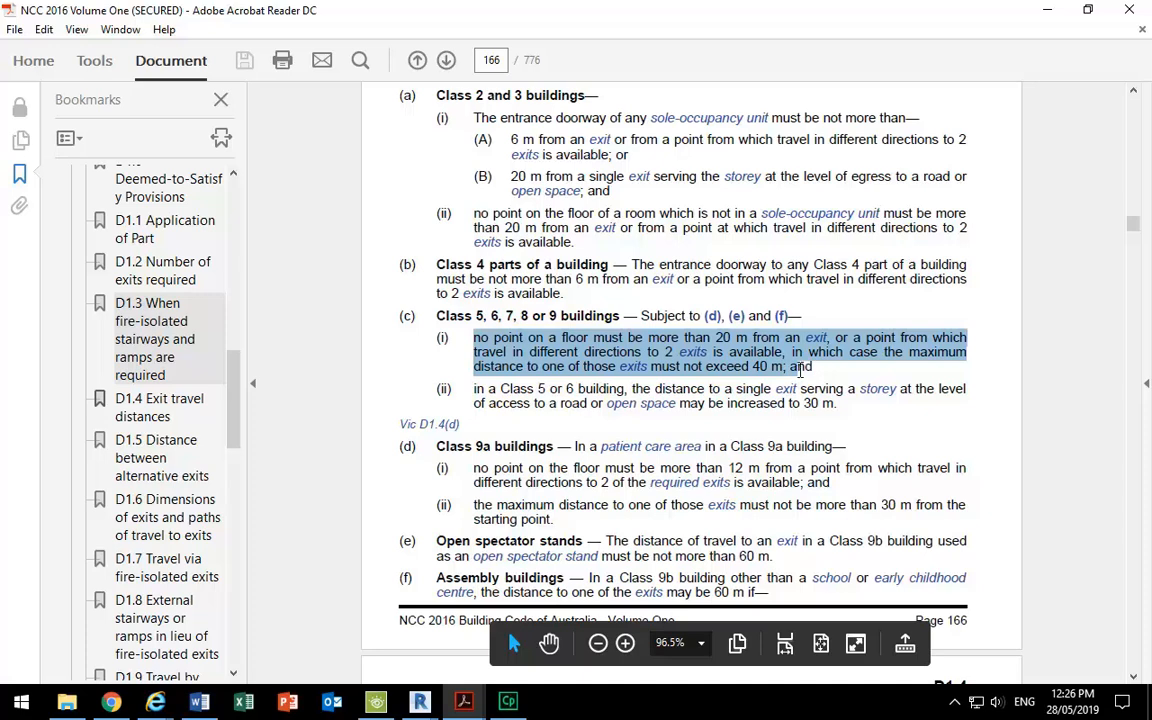
{"action": "right_click", "coordinate": [565, 350]}
{"action": "left_click", "coordinate": [600, 363]}
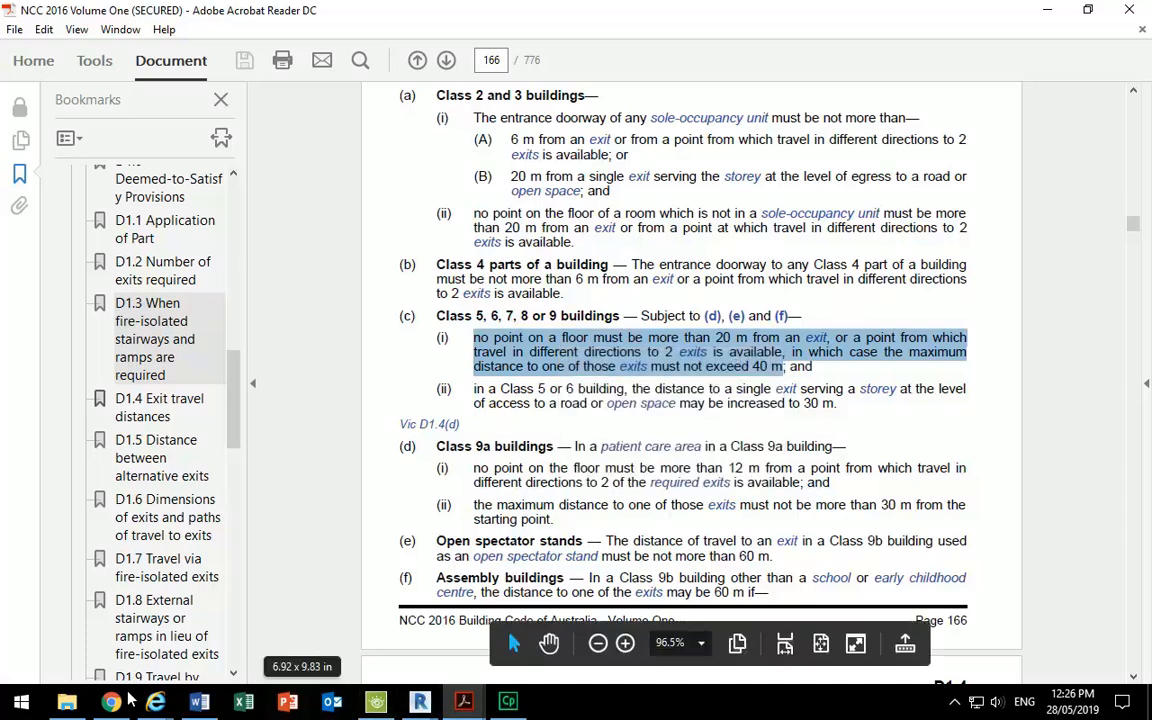
Try to paste the copied clause into the fire egress sub-bullet in Word, check the paste options, and undo the paste.
{"action": "left_click", "coordinate": [199, 702]}
{"action": "right_click", "coordinate": [290, 520]}
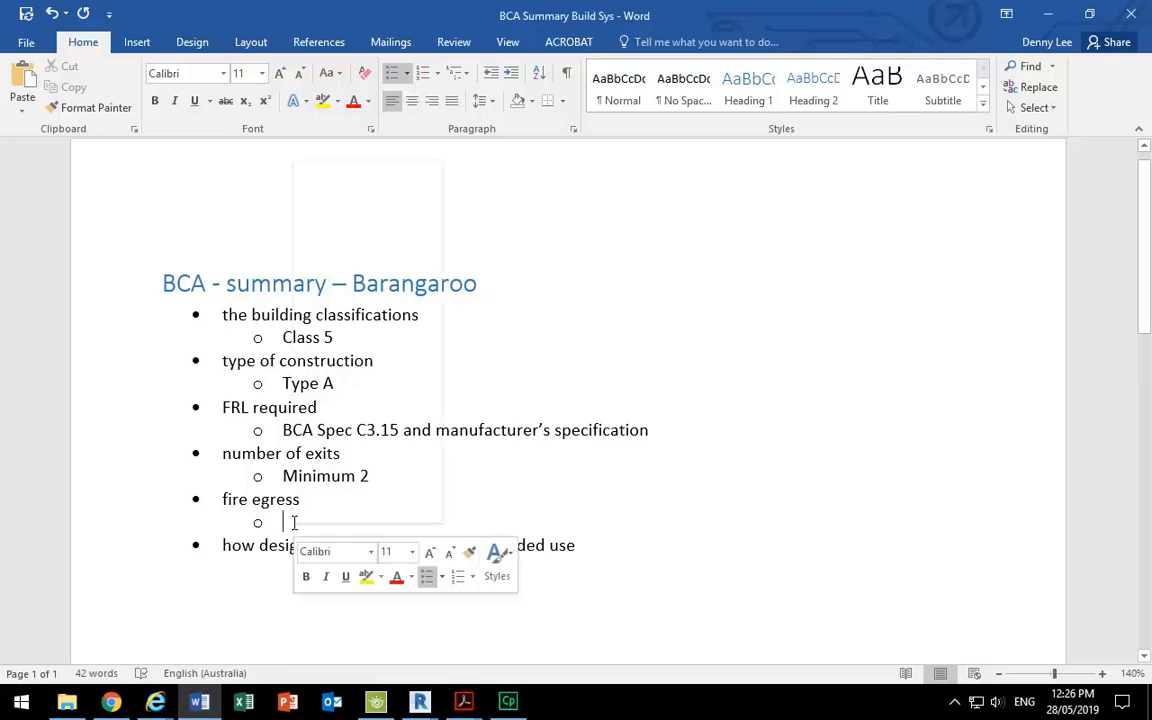
{"action": "left_click", "coordinate": [383, 239]}
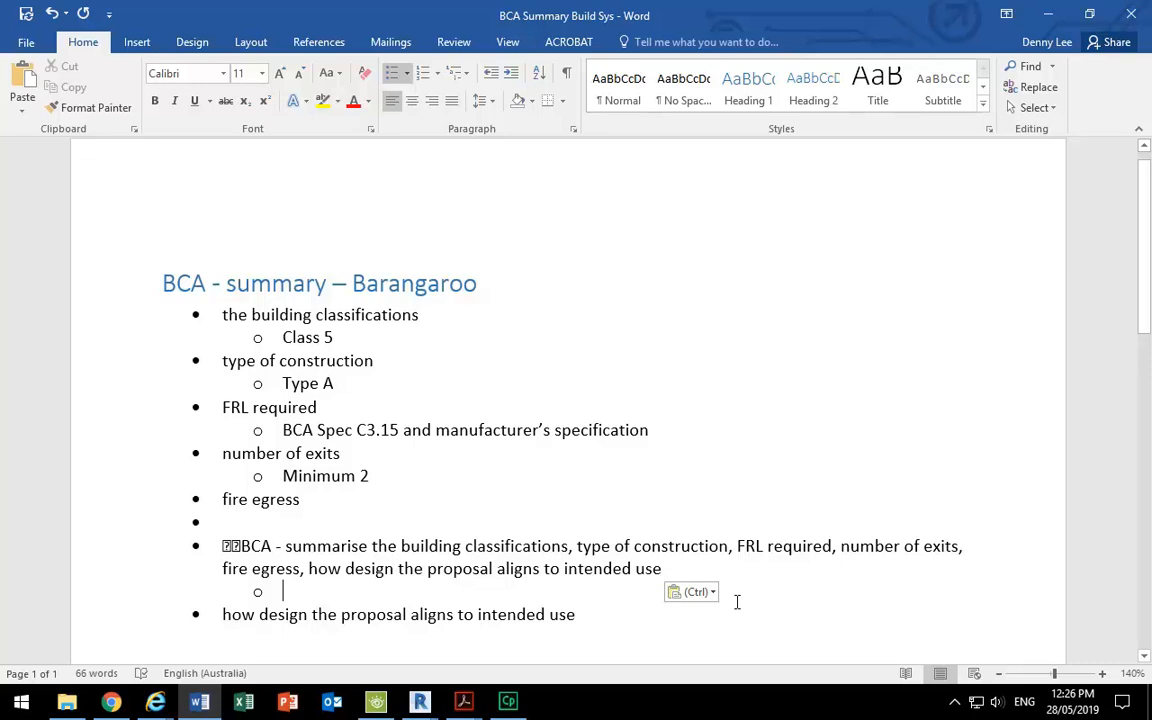
{"action": "left_click", "coordinate": [694, 592]}
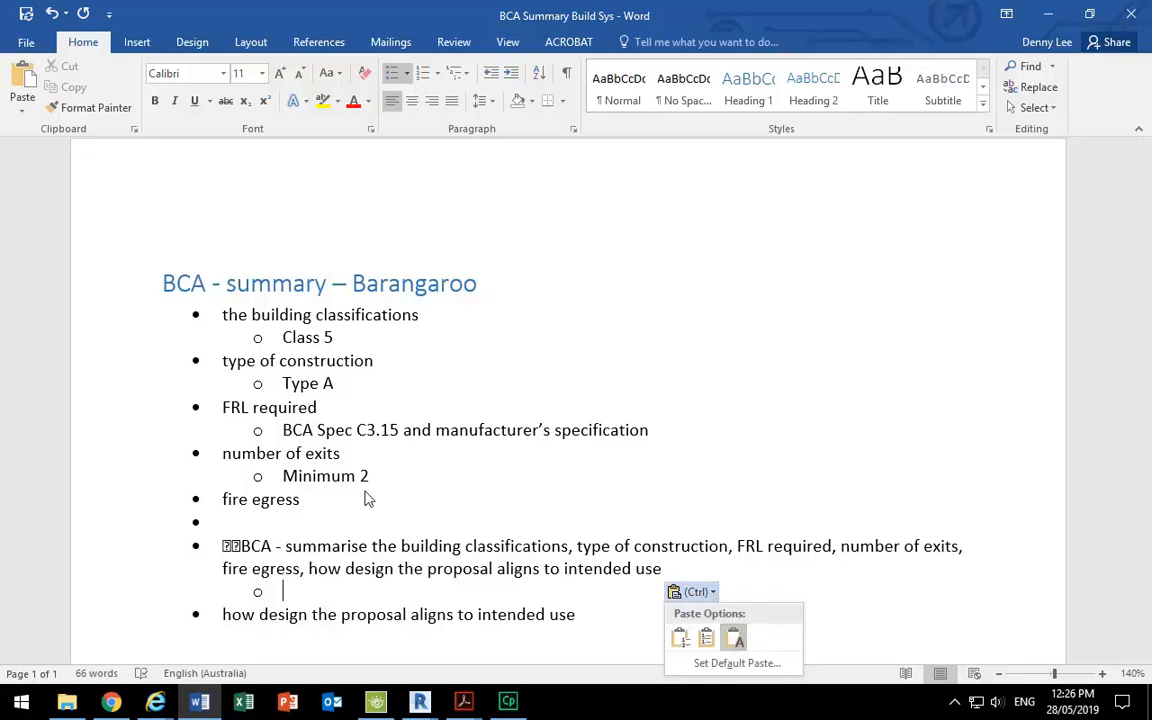
{"action": "left_click", "coordinate": [283, 539]}
{"action": "key", "text": "ctrl+z"}
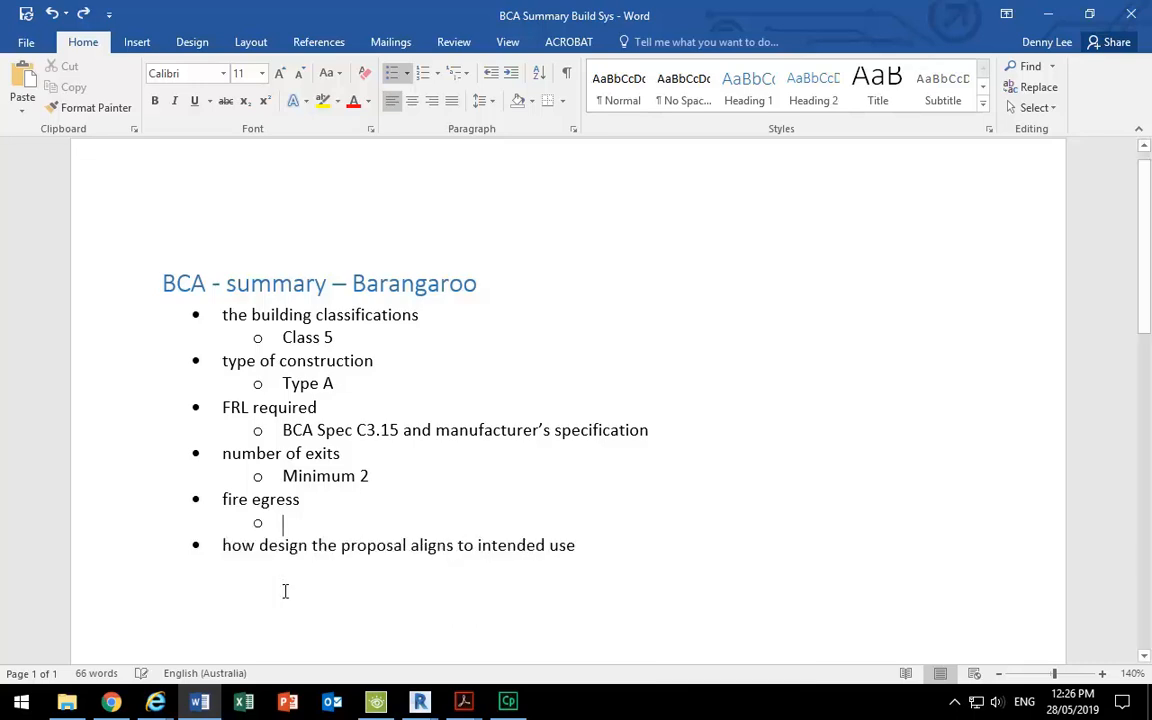
Paste the clipboard text under "fire egress" again, removing the stray characters and extra bullets so it forms one sub-bullet.
{"action": "right_click", "coordinate": [287, 521]}
{"action": "left_click", "coordinate": [381, 235]}
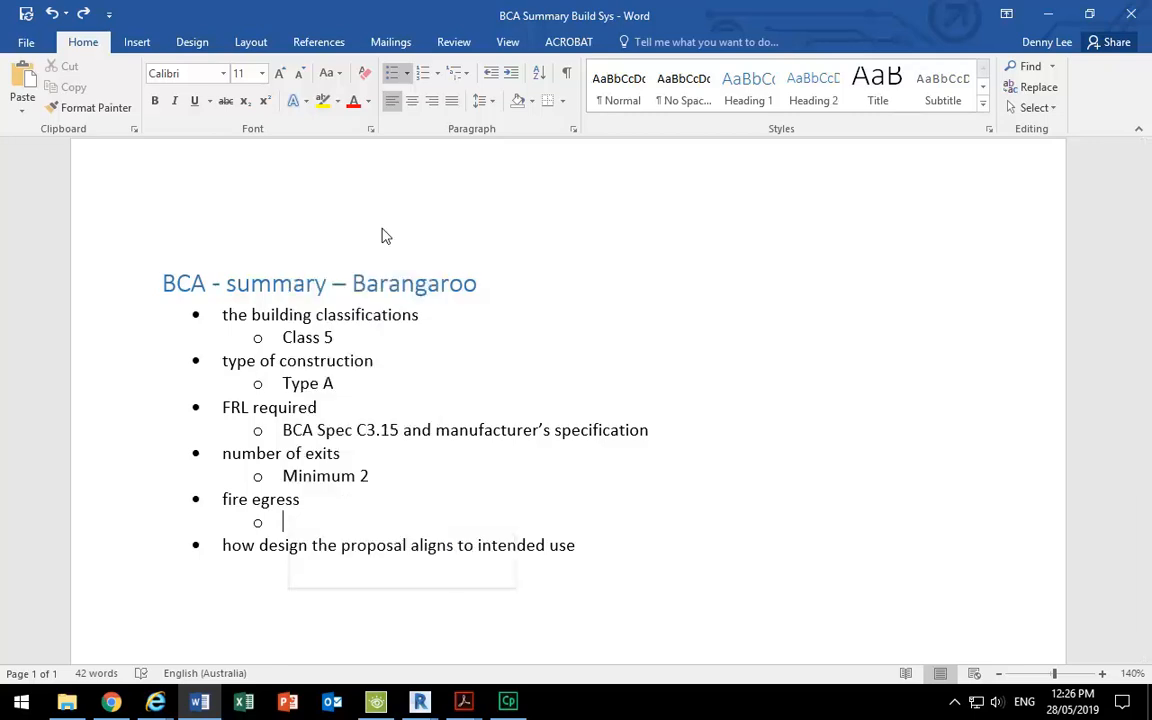
{"action": "left_click", "coordinate": [244, 546]}
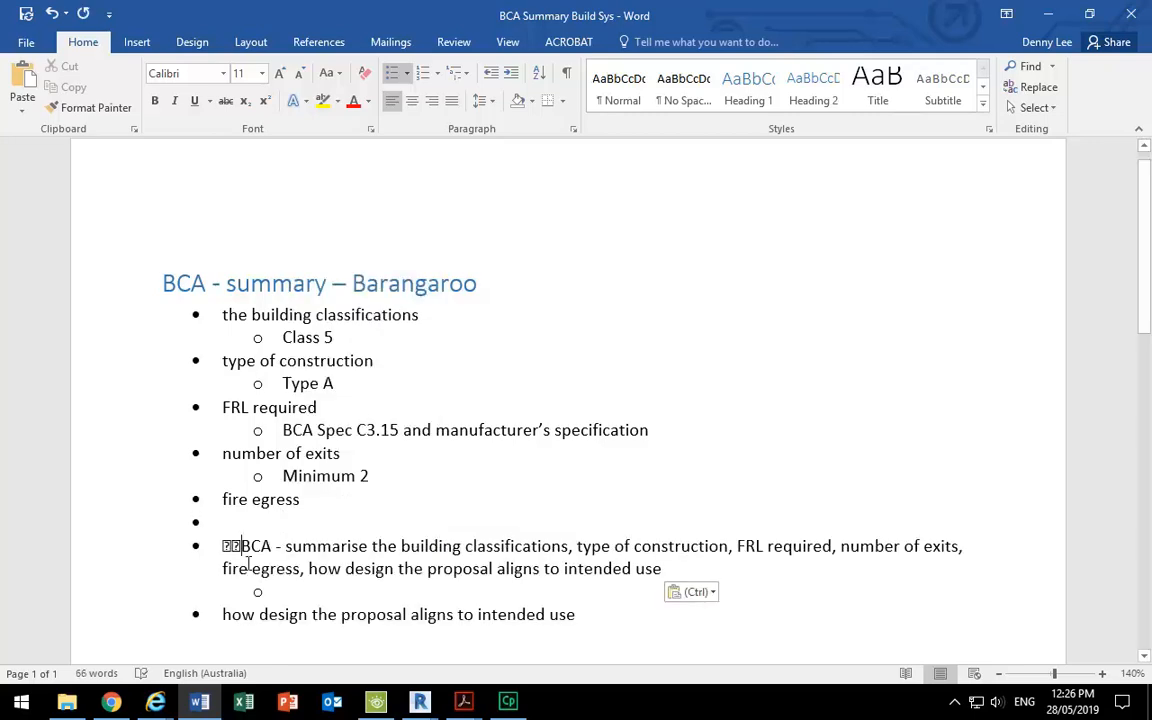
{"action": "key", "text": "BackSpace"}
{"action": "key", "text": "BackSpace"}
{"action": "key", "text": "BackSpace"}
{"action": "key", "text": "BackSpace"}
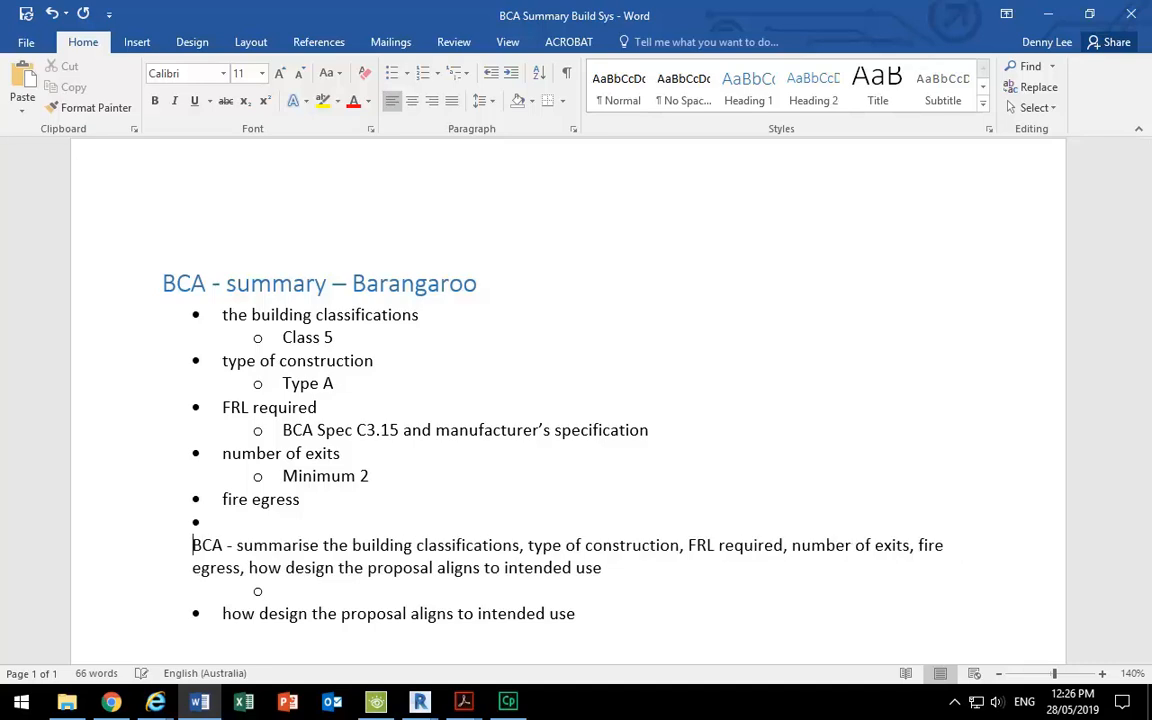
{"action": "key", "text": "BackSpace"}
{"action": "key", "text": "Tab"}
{"action": "left_click", "coordinate": [286, 568]}
{"action": "key", "text": "BackSpace"}
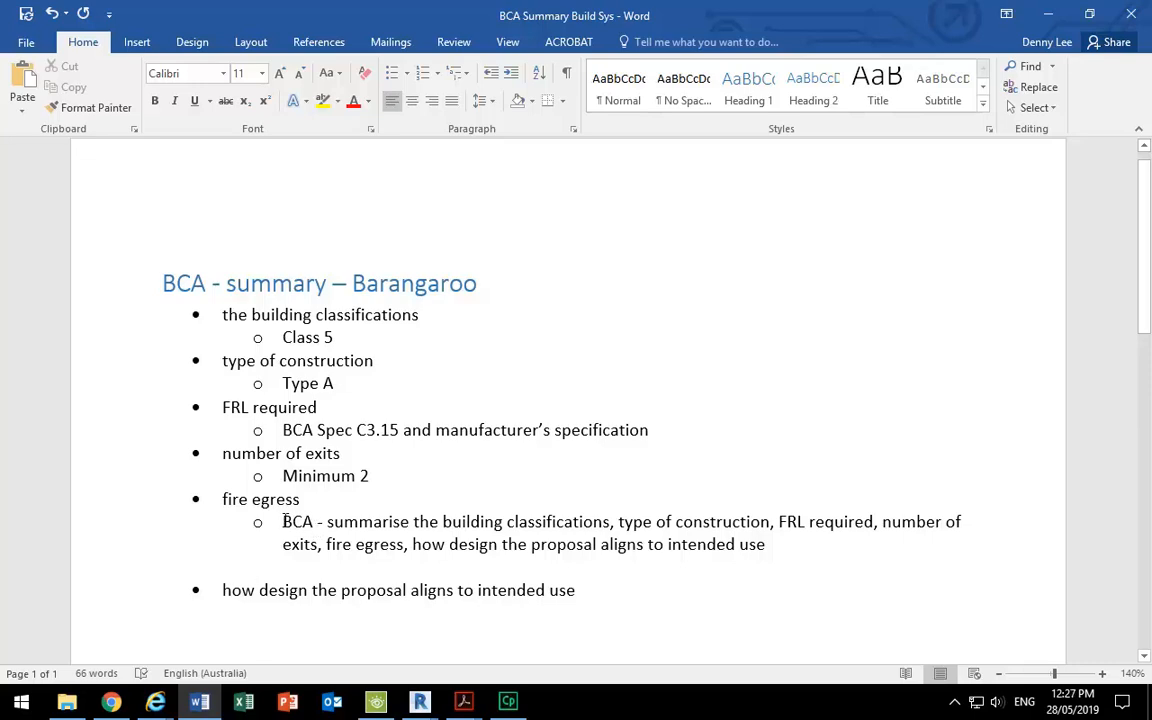
Delete the pasted "BCA - summarise the building classifications" text together with its sub-bullet under "fire egress".
{"action": "left_click", "coordinate": [283, 521]}
{"action": "left_click_drag", "start_coordinate": [283, 521], "coordinate": [681, 555]}
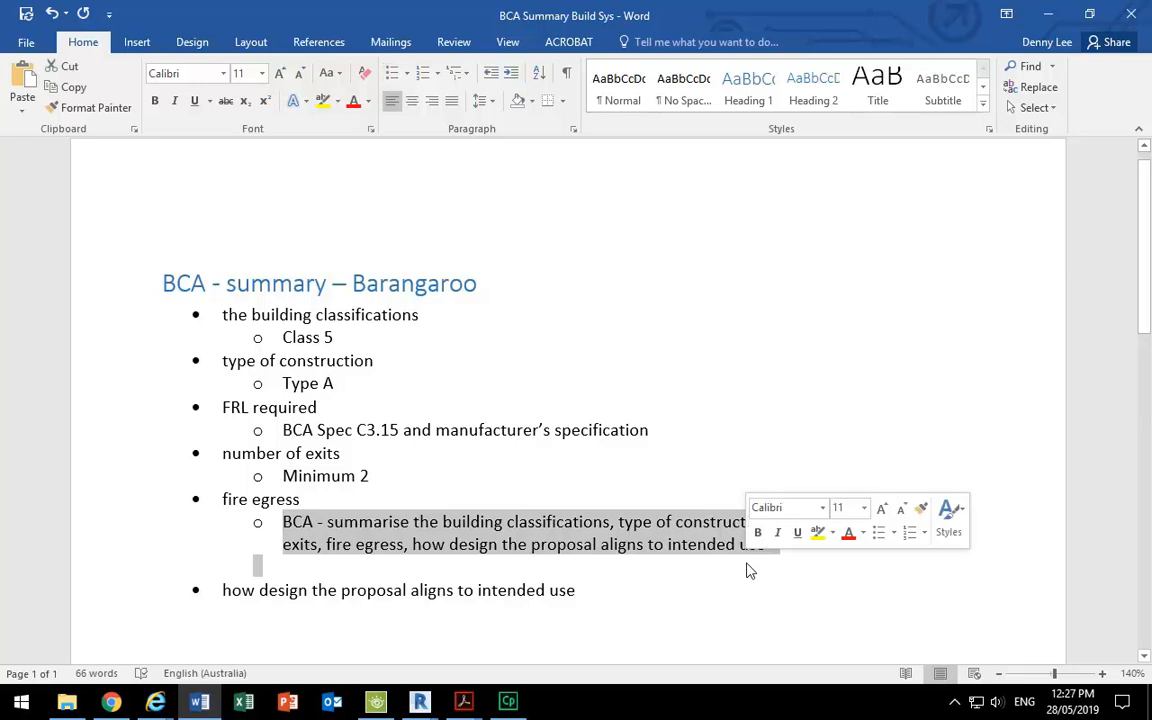
{"action": "key", "text": "Delete"}
Switch to the NCC 2016 PDF and copy the highlighted clause D1.4(c)(i) again.
{"action": "mouse_move", "coordinate": [455, 705]}
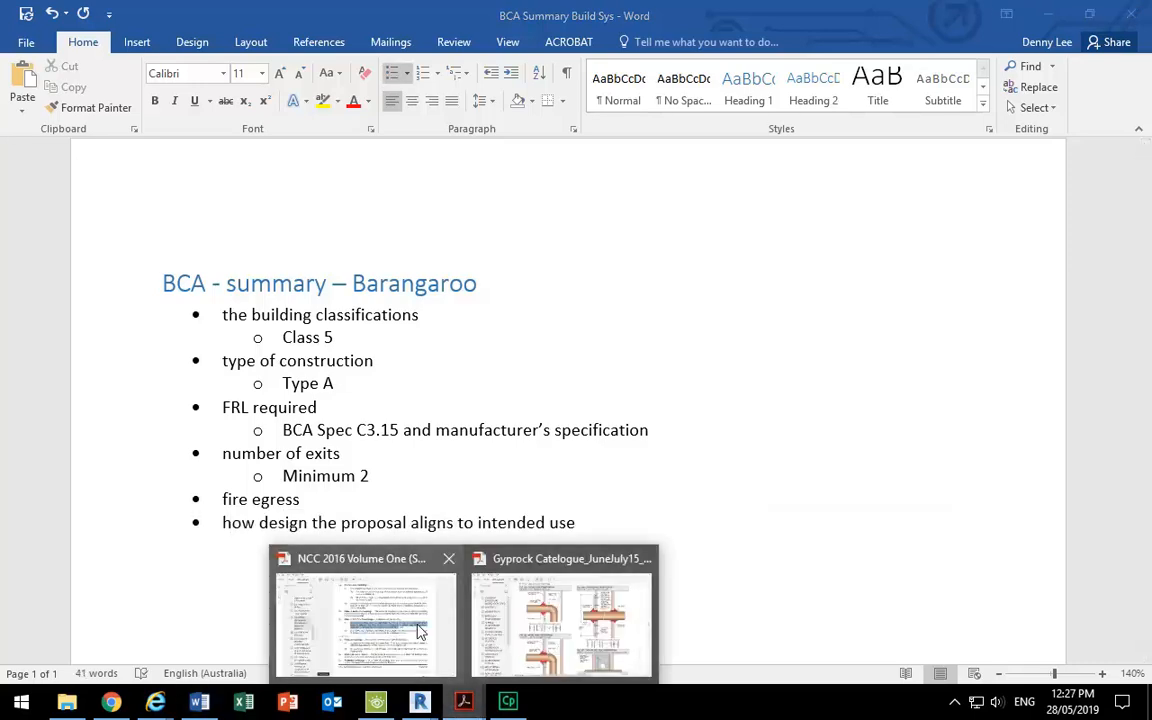
{"action": "left_click", "coordinate": [339, 575]}
{"action": "right_click", "coordinate": [537, 362]}
{"action": "left_click", "coordinate": [566, 373]}
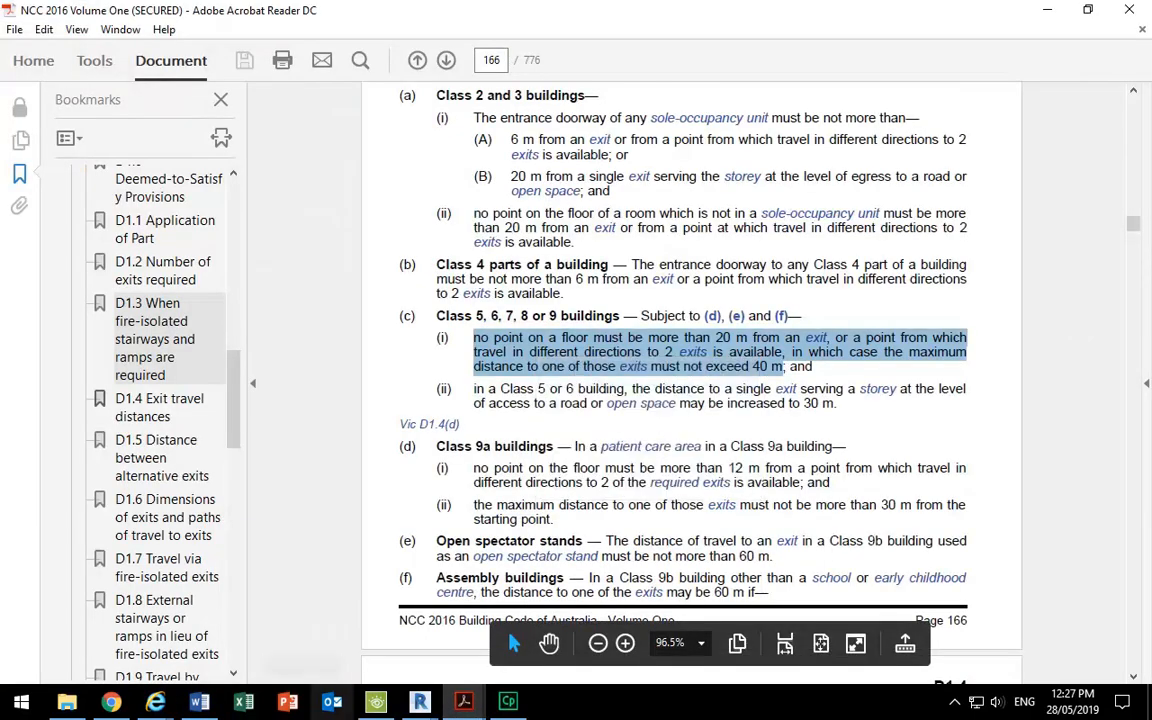
Return to Word and add an empty sub-bullet below "fire egress" in the BCA summary.
{"action": "left_click", "coordinate": [202, 697]}
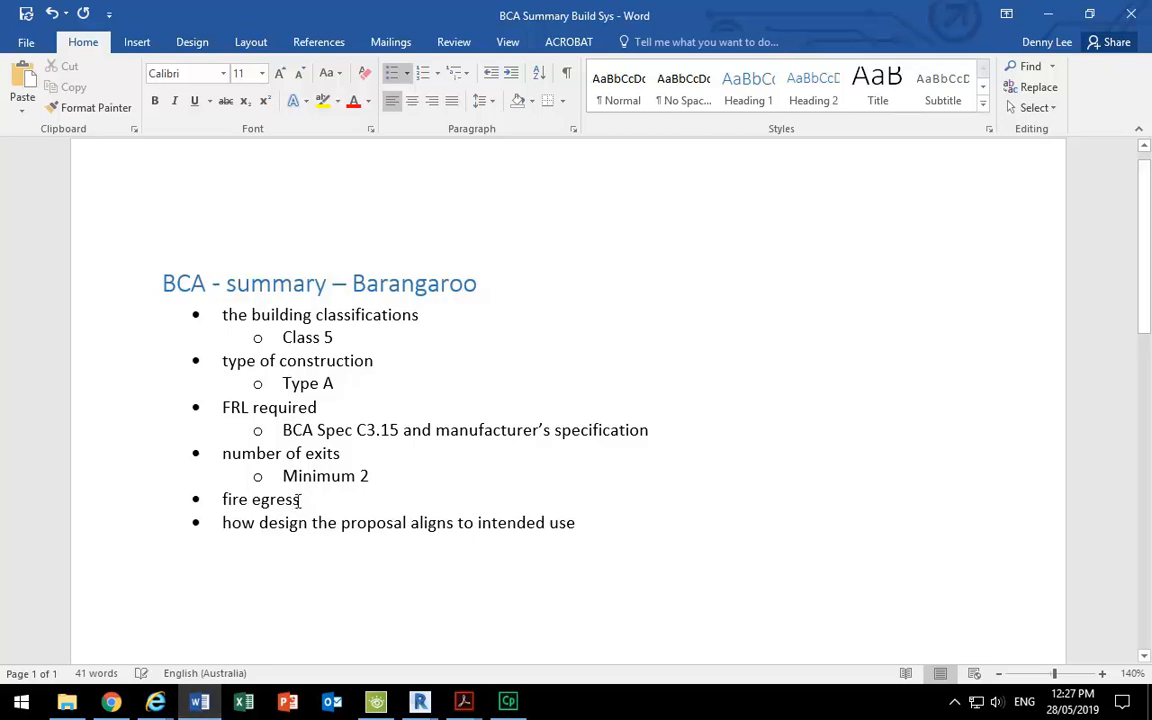
{"action": "key", "text": "Return"}
{"action": "key", "text": "Tab"}
Try pasting the recopied clause into the new fire egress sub-bullet, and undo the paste.
{"action": "right_click", "coordinate": [283, 527]}
{"action": "left_click", "coordinate": [376, 238]}
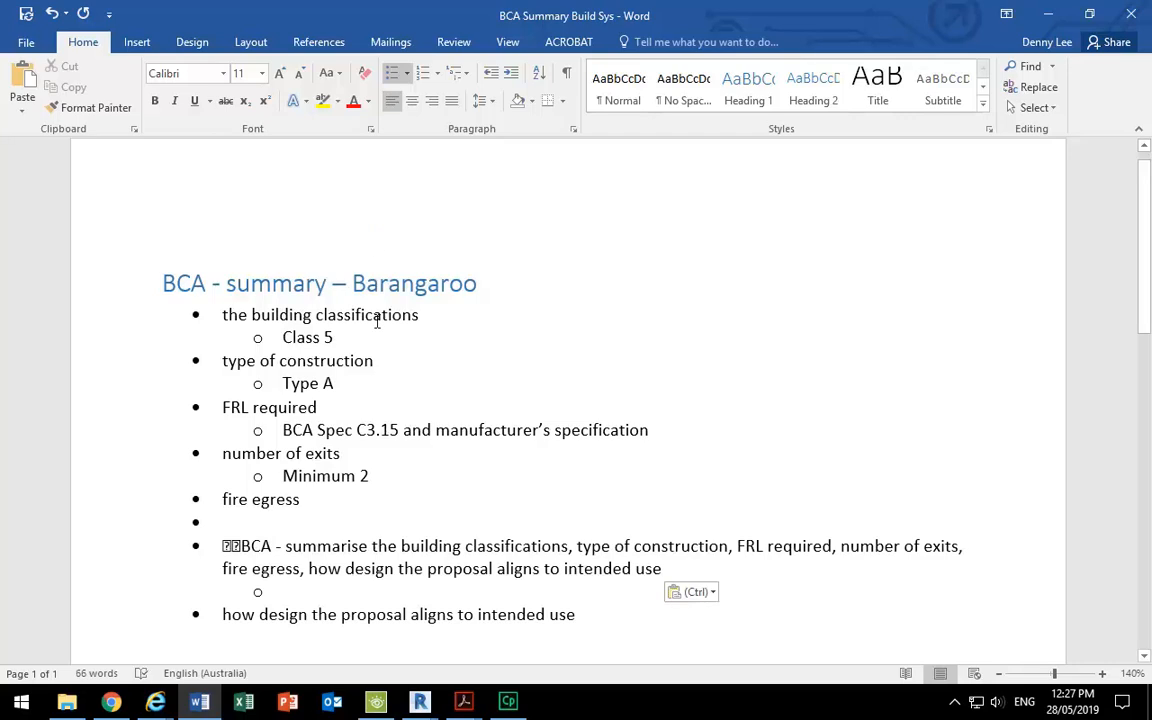
{"action": "key", "text": "ctrl+z"}
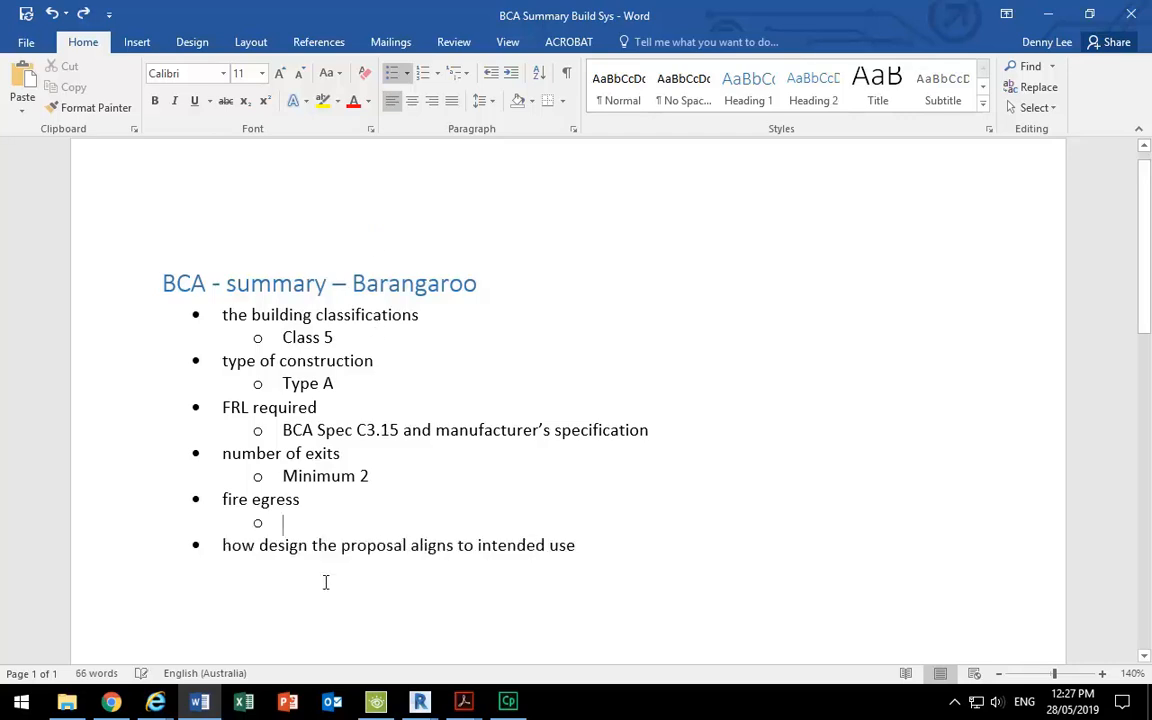
Arrange the Word summary and the NCC 2016 Volume One PDF side by side, each filling half the screen.
{"action": "left_click", "coordinate": [1089, 13]}
{"action": "left_click_drag", "start_coordinate": [586, 160], "coordinate": [2, 160]}
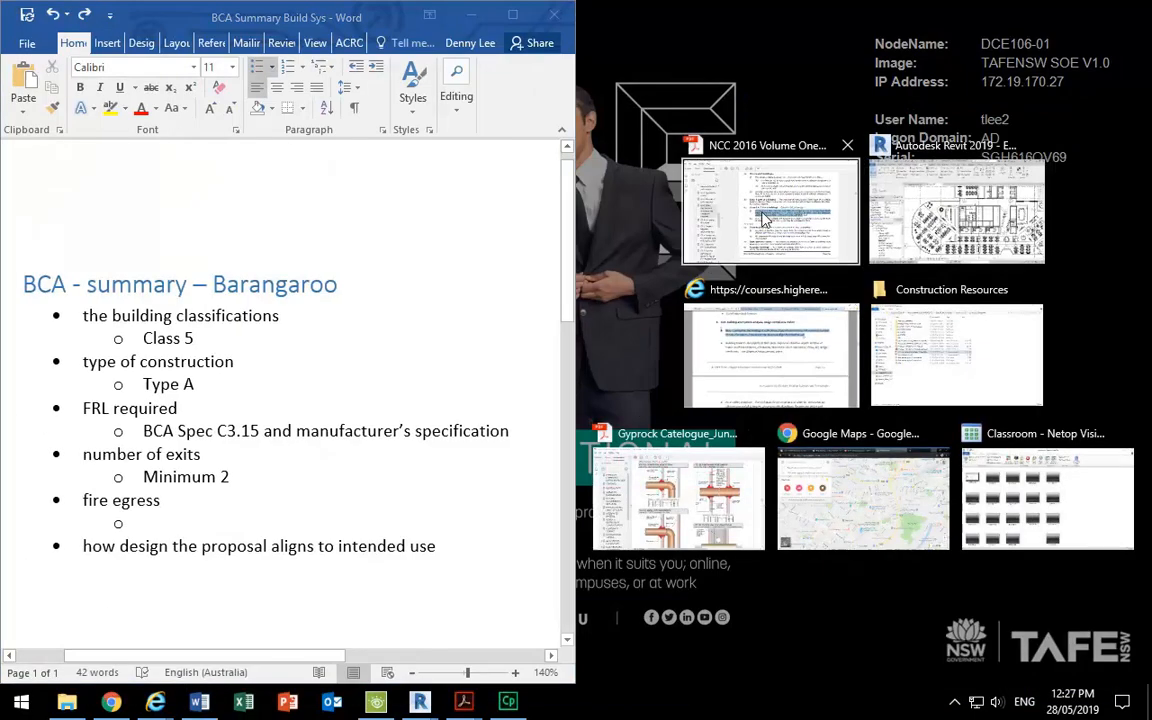
{"action": "left_click", "coordinate": [715, 210]}
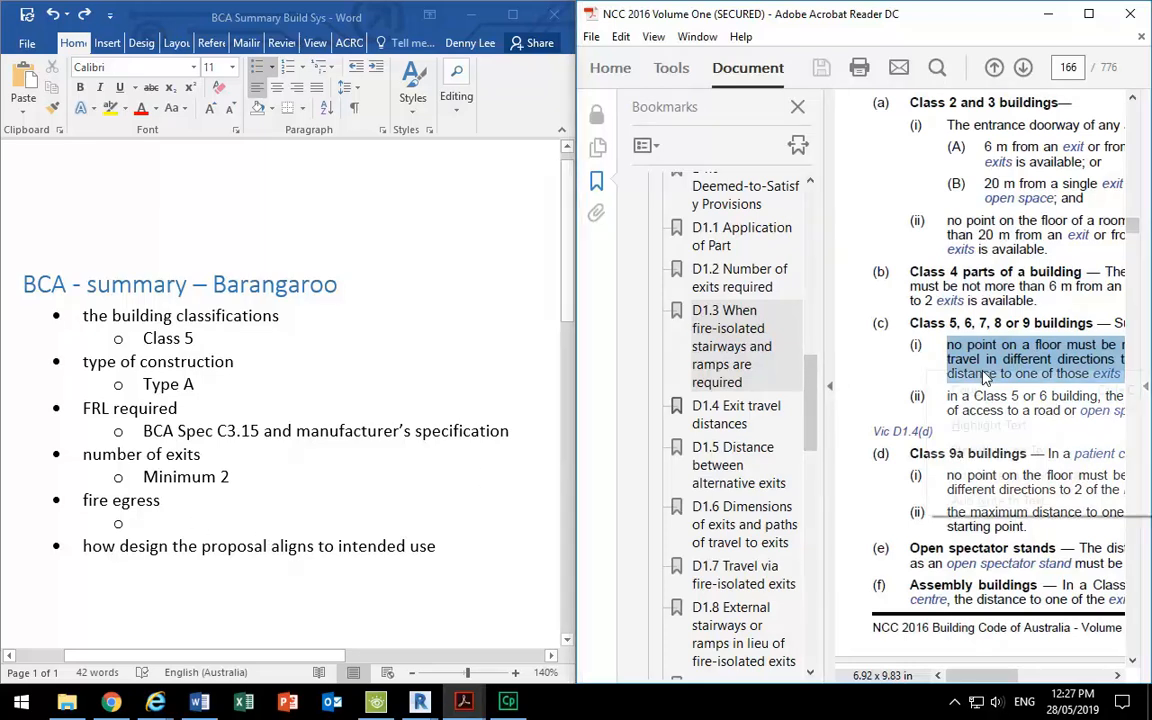
Copy the highlighted D1.4(c)(i) clause and paste it as text only into a sub-bullet under "fire egress" in the summary.
{"action": "right_click", "coordinate": [925, 372]}
{"action": "left_click", "coordinate": [960, 391]}
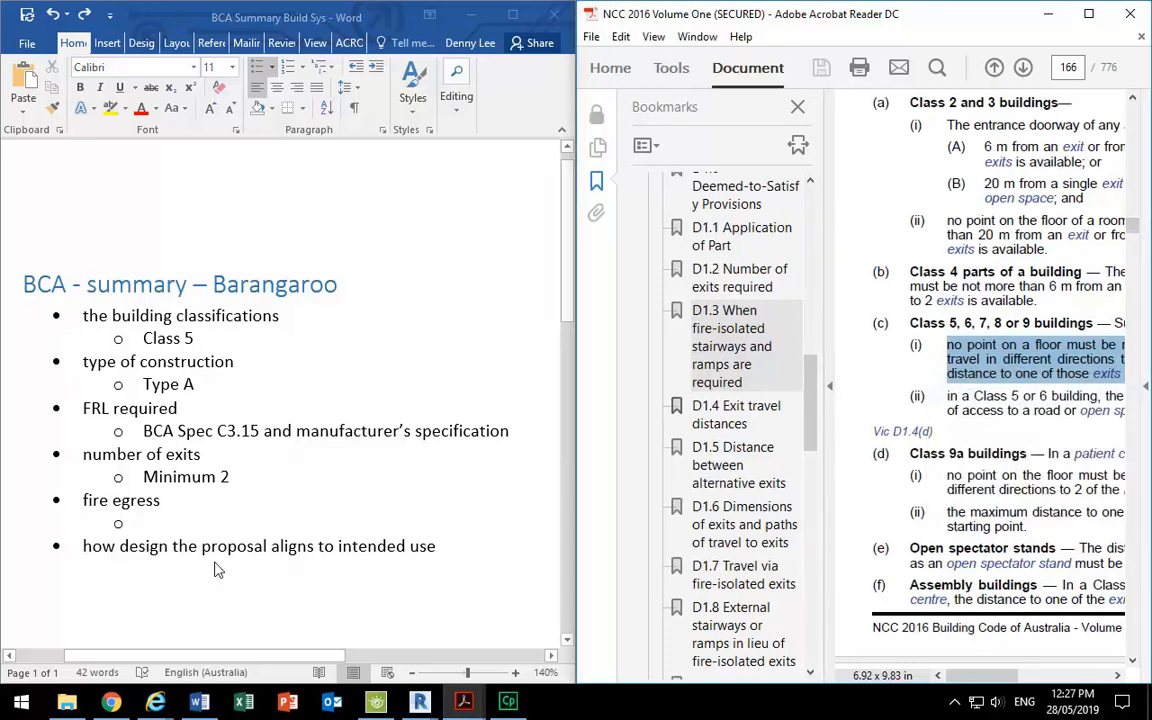
{"action": "left_click", "coordinate": [155, 524]}
{"action": "right_click", "coordinate": [145, 523]}
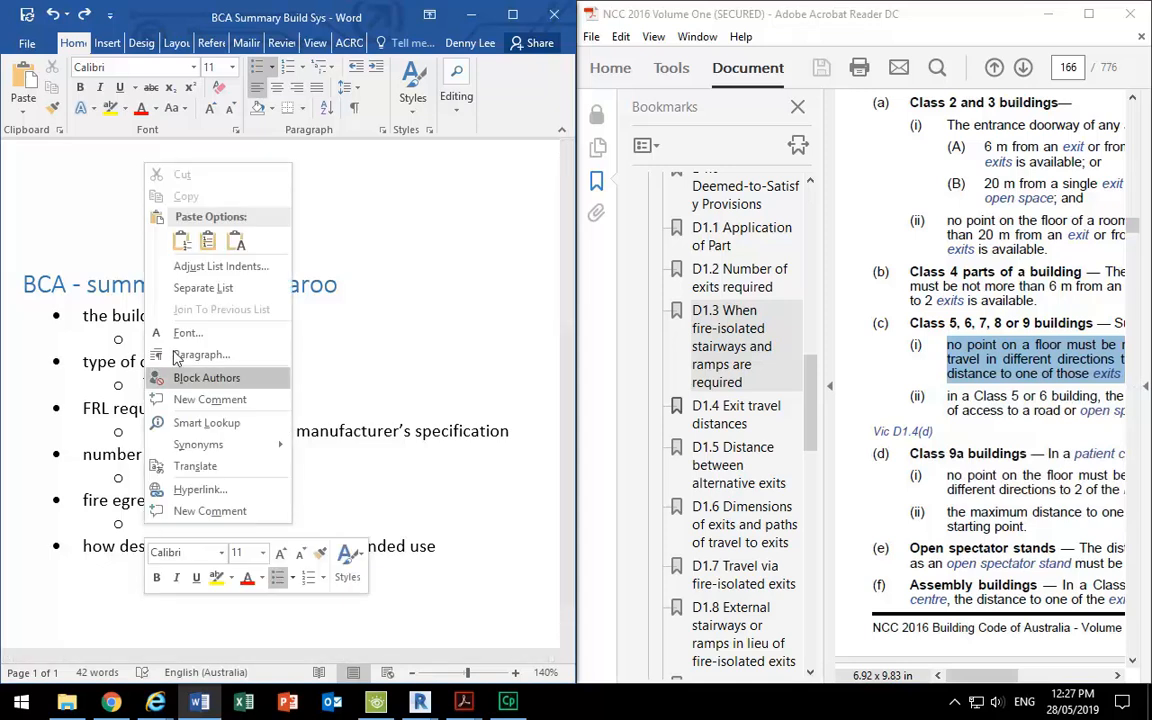
{"action": "left_click", "coordinate": [181, 242]}
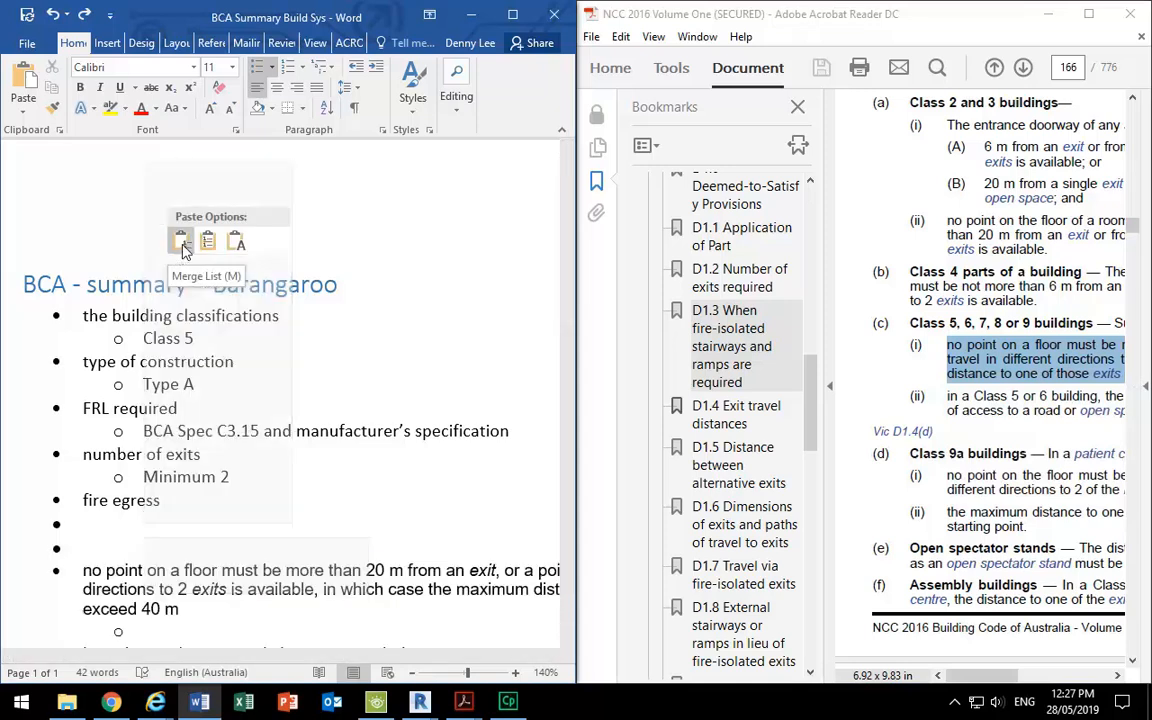
{"action": "left_click", "coordinate": [240, 241]}
{"action": "left_click", "coordinate": [81, 523]}
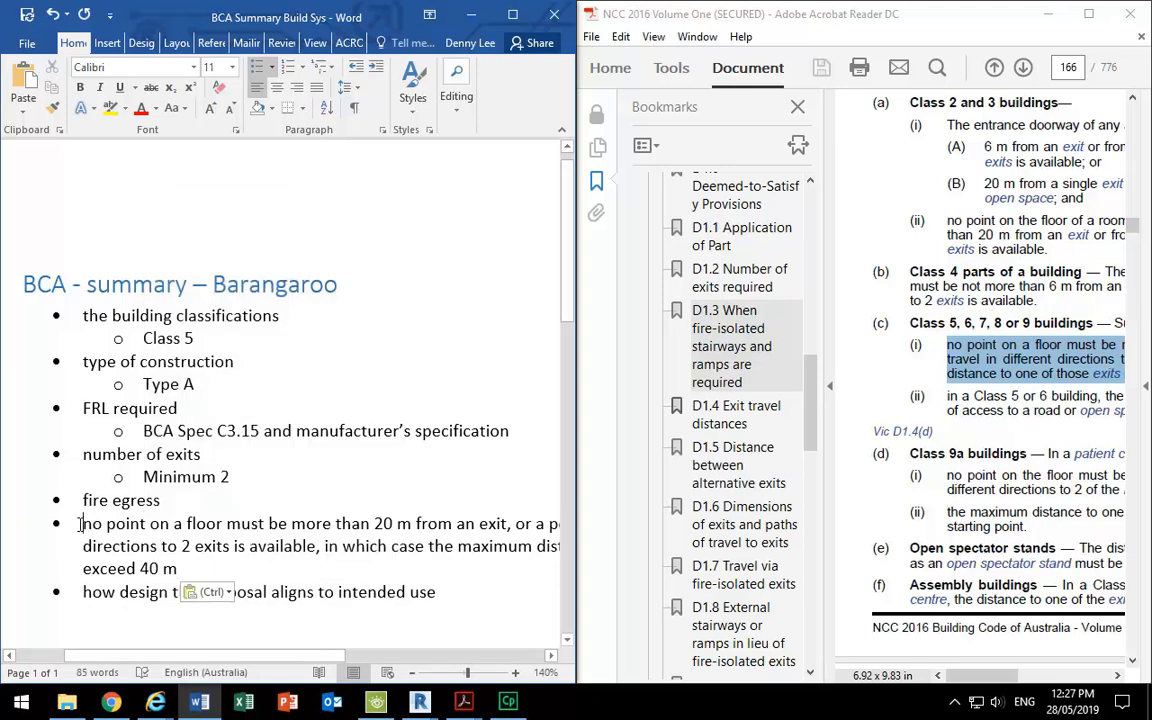
{"action": "key", "text": "Tab"}
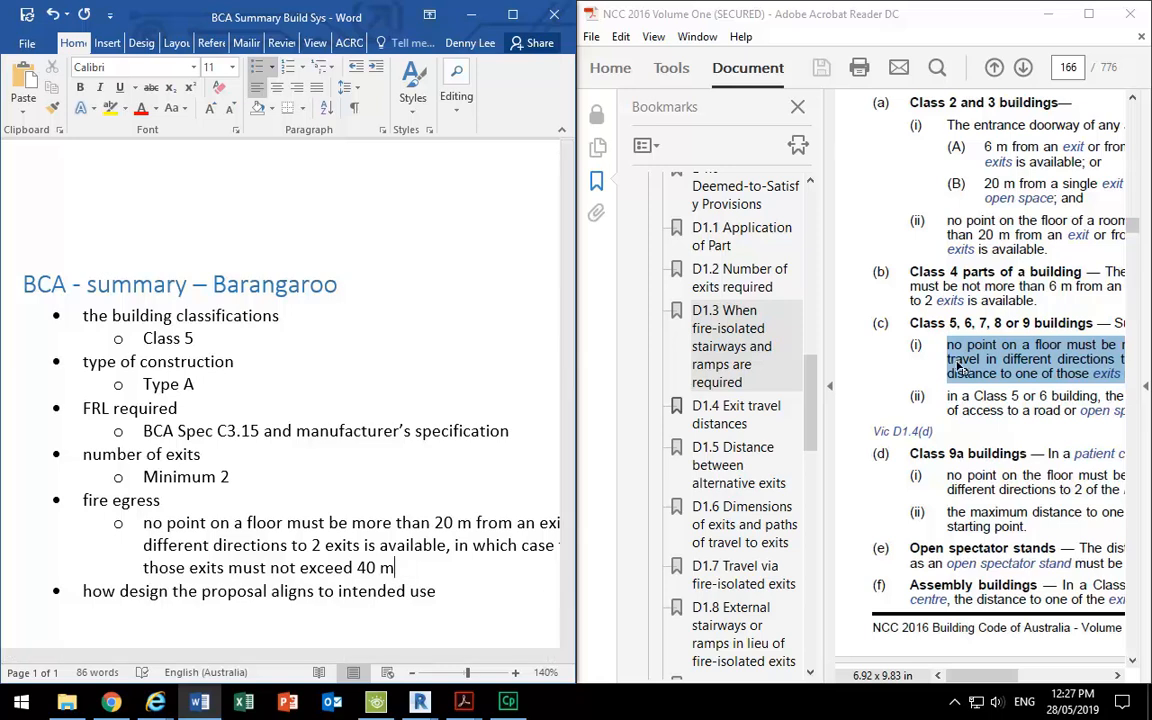
Maximise the NCC 2016 PDF and look up the clause heading above the copied Class 5 to 9 exit distance text.
{"action": "left_click", "coordinate": [1092, 14]}
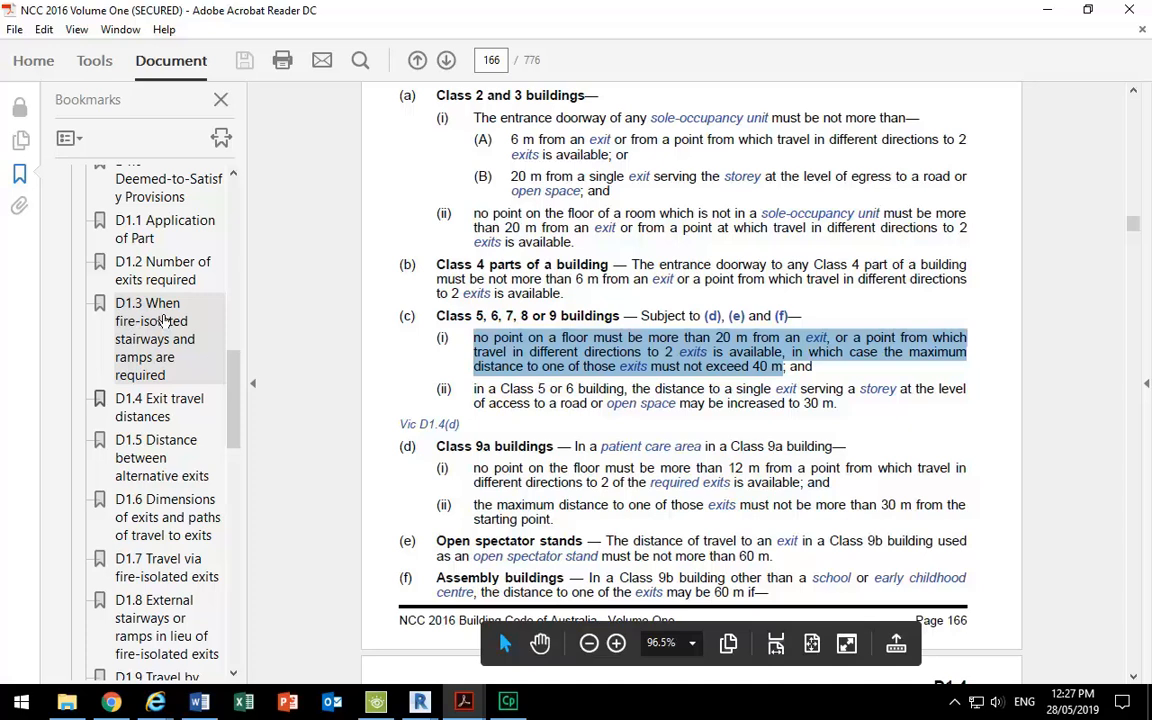
{"action": "left_click", "coordinate": [517, 354]}
{"action": "scroll", "coordinate": [517, 354], "scroll_direction": "up", "scroll_amount": 5}
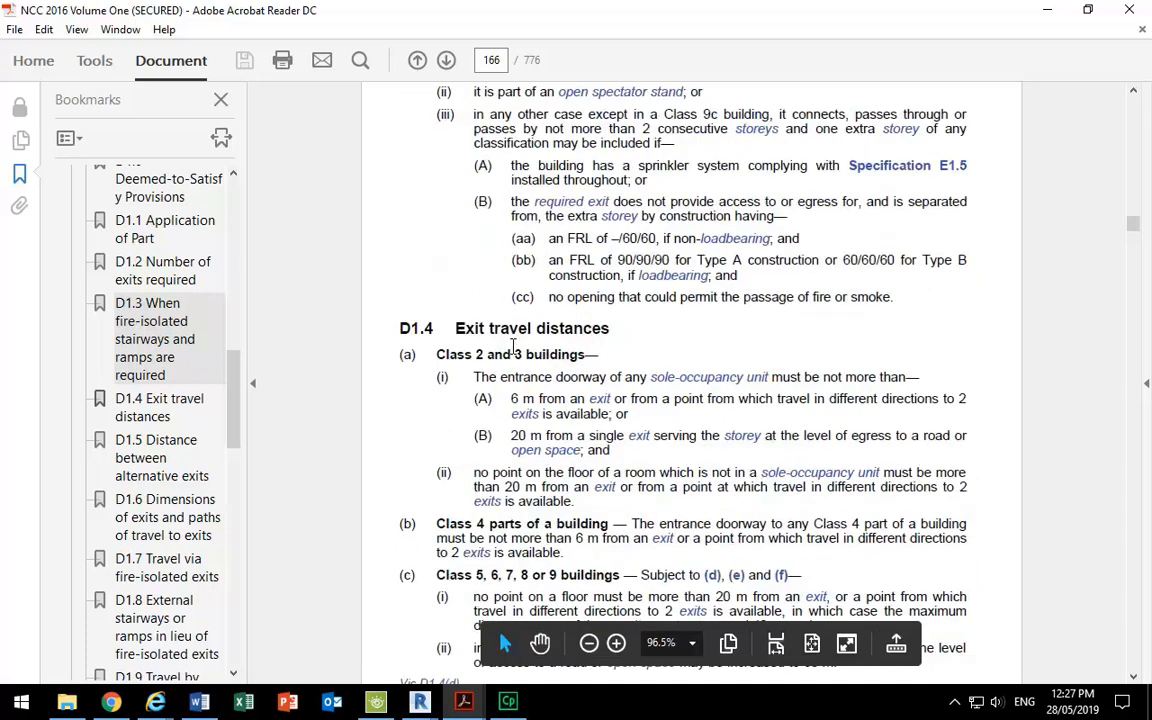
Read through D1.4 and D1.5 in the NCC PDF to find the distance limits between alternative exits that apply to this building.
{"action": "scroll", "coordinate": [470, 342], "scroll_direction": "down", "scroll_amount": 3}
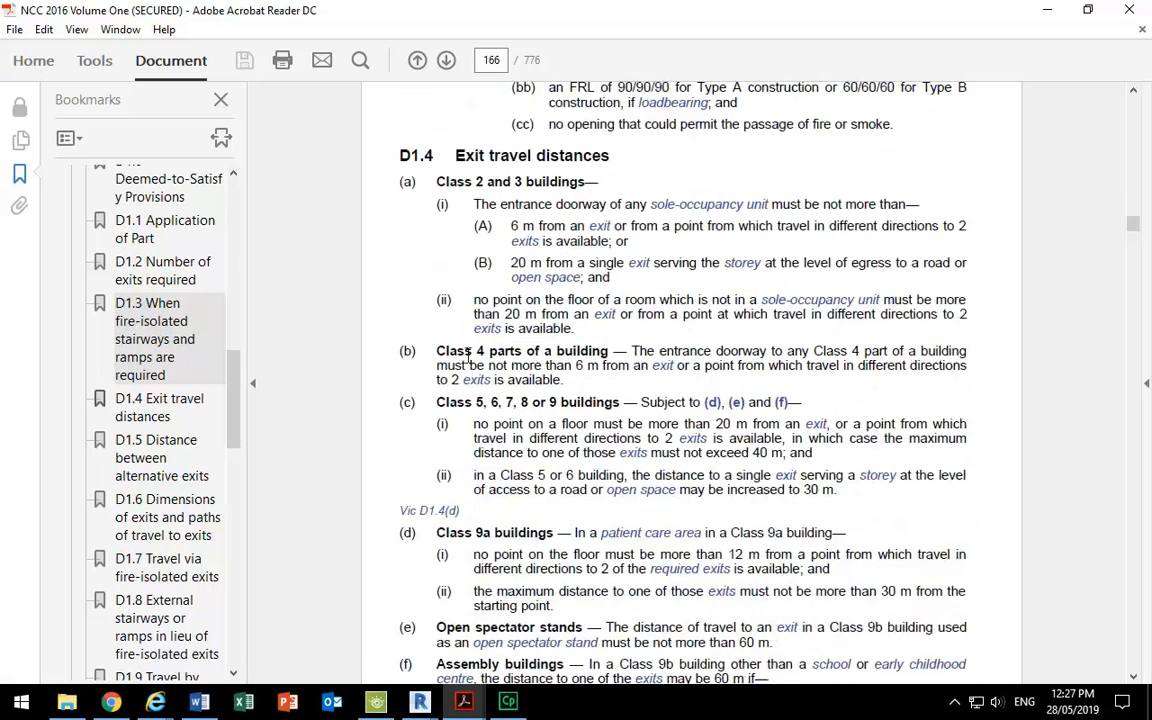
{"action": "left_click_drag", "start_coordinate": [470, 424], "coordinate": [784, 456]}
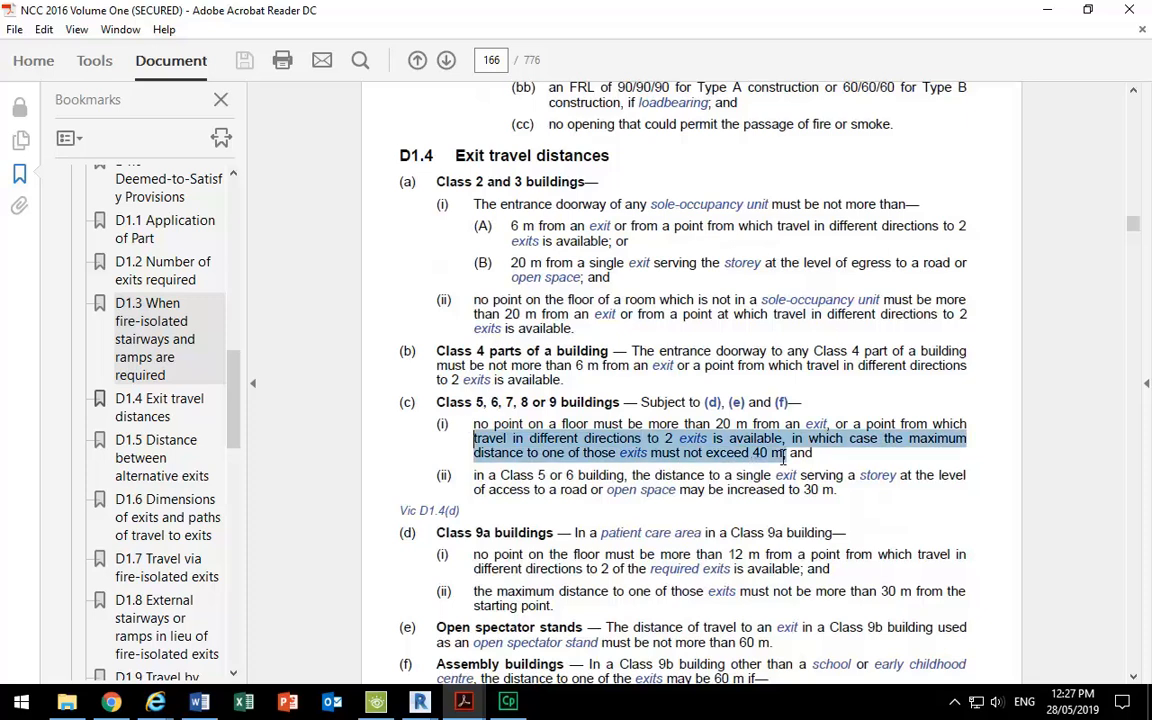
{"action": "left_click", "coordinate": [469, 406]}
{"action": "scroll", "coordinate": [468, 433], "scroll_direction": "down", "scroll_amount": 8}
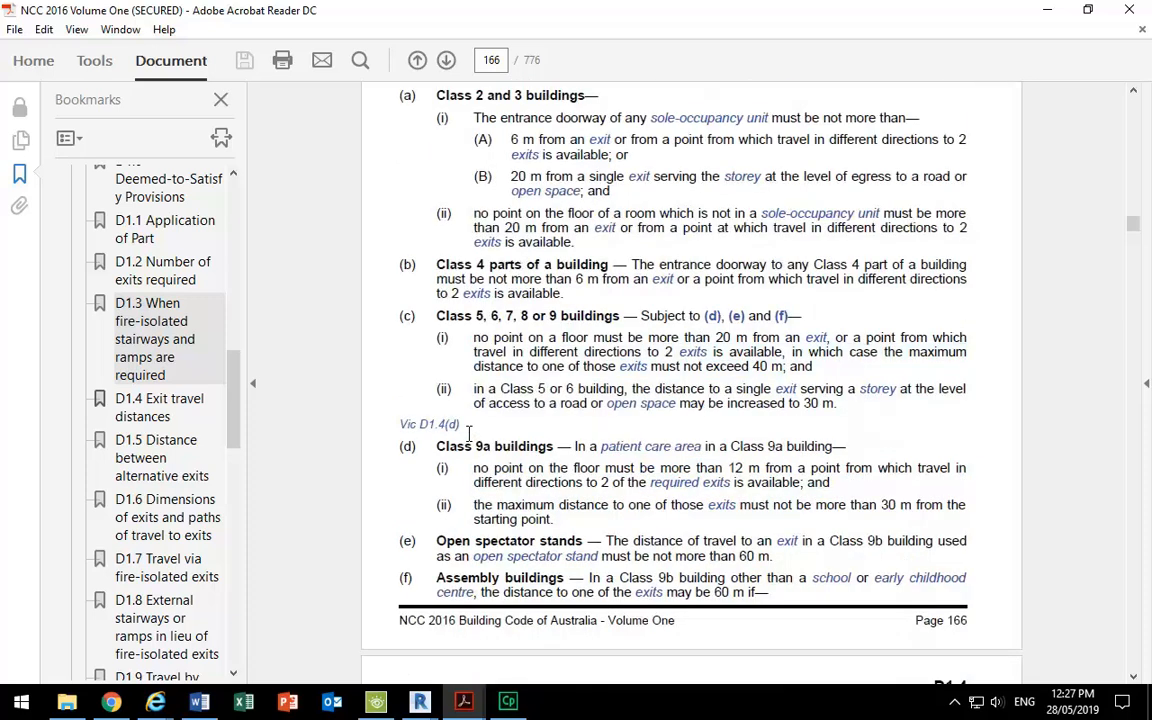
{"action": "scroll", "coordinate": [469, 433], "scroll_direction": "down", "scroll_amount": 3}
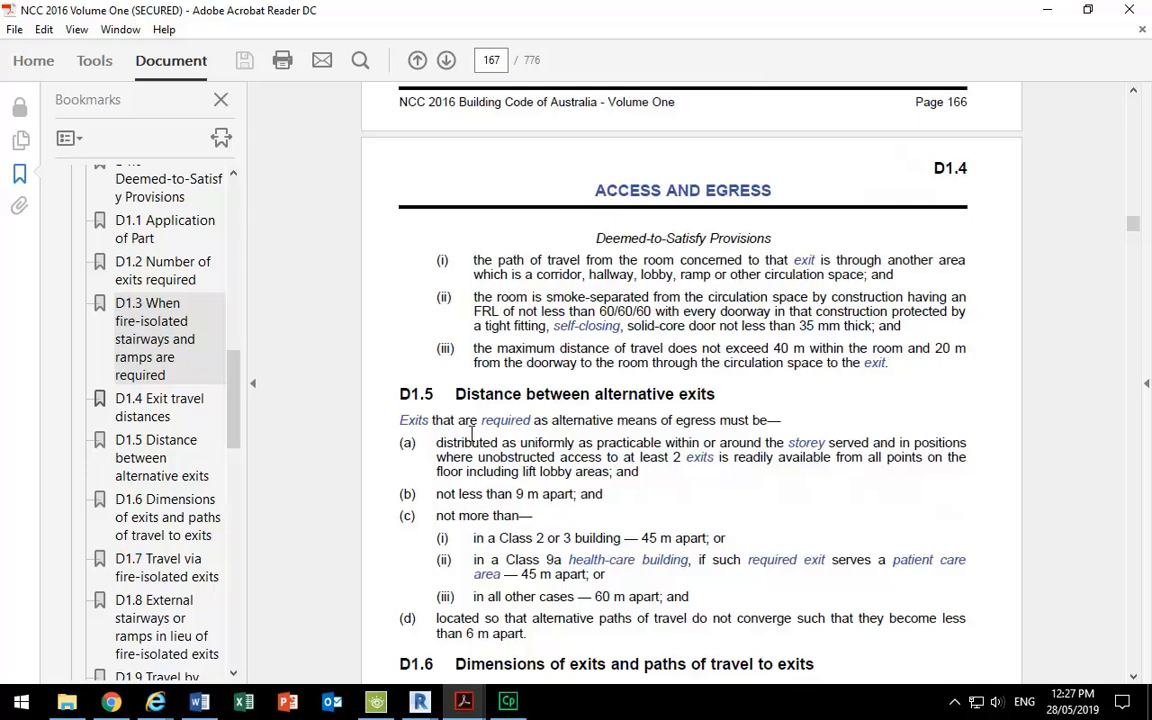
{"action": "scroll", "coordinate": [501, 447], "scroll_direction": "down", "scroll_amount": 2}
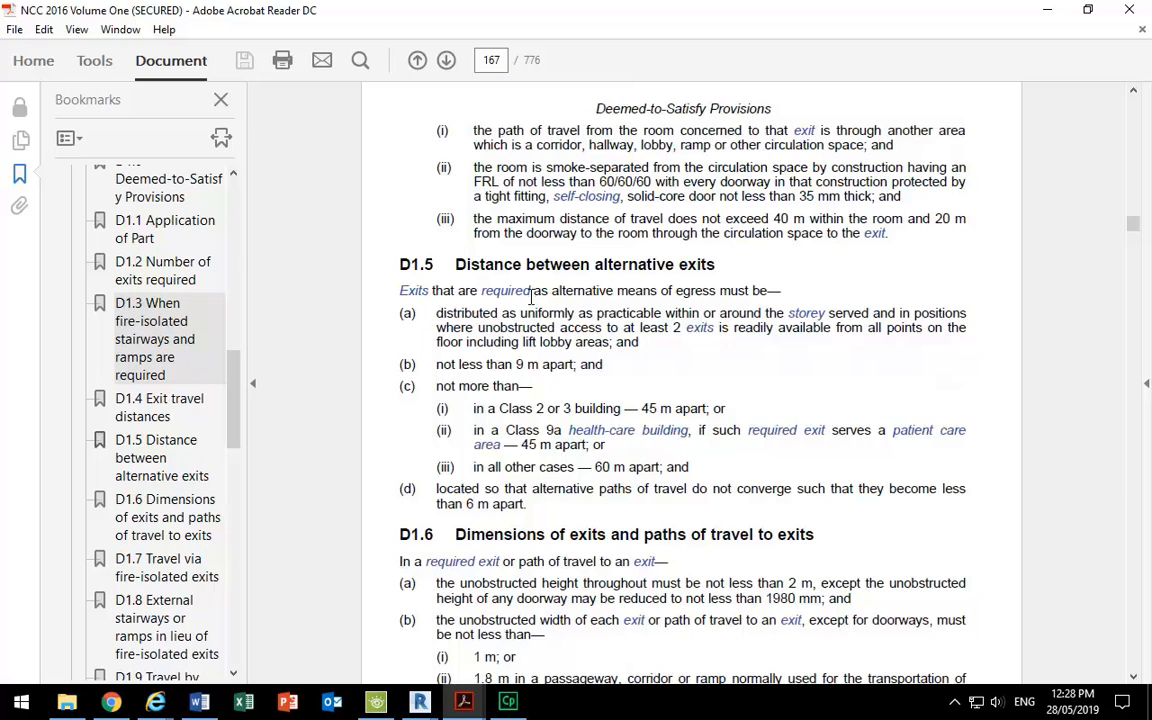
{"action": "scroll", "coordinate": [530, 290], "scroll_direction": "up", "scroll_amount": 2}
{"action": "scroll", "coordinate": [530, 296], "scroll_direction": "down", "scroll_amount": 1}
{"action": "scroll", "coordinate": [520, 404], "scroll_direction": "down", "scroll_amount": 1}
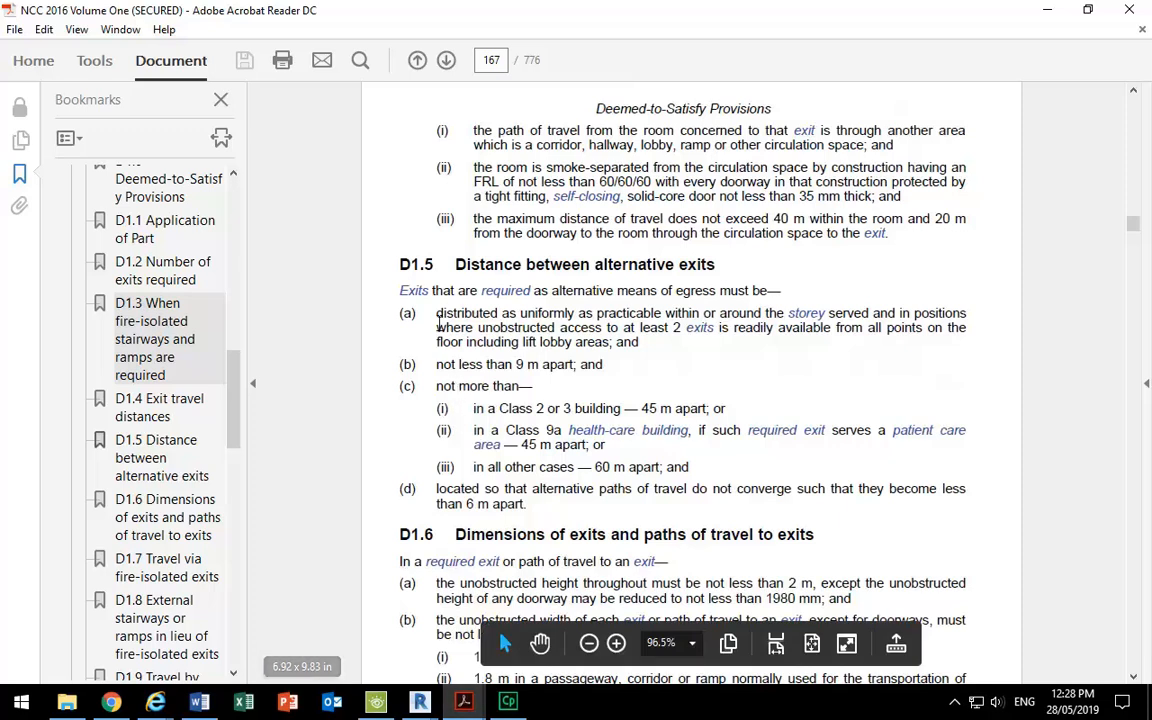
{"action": "scroll", "coordinate": [440, 308], "scroll_direction": "down", "scroll_amount": 1}
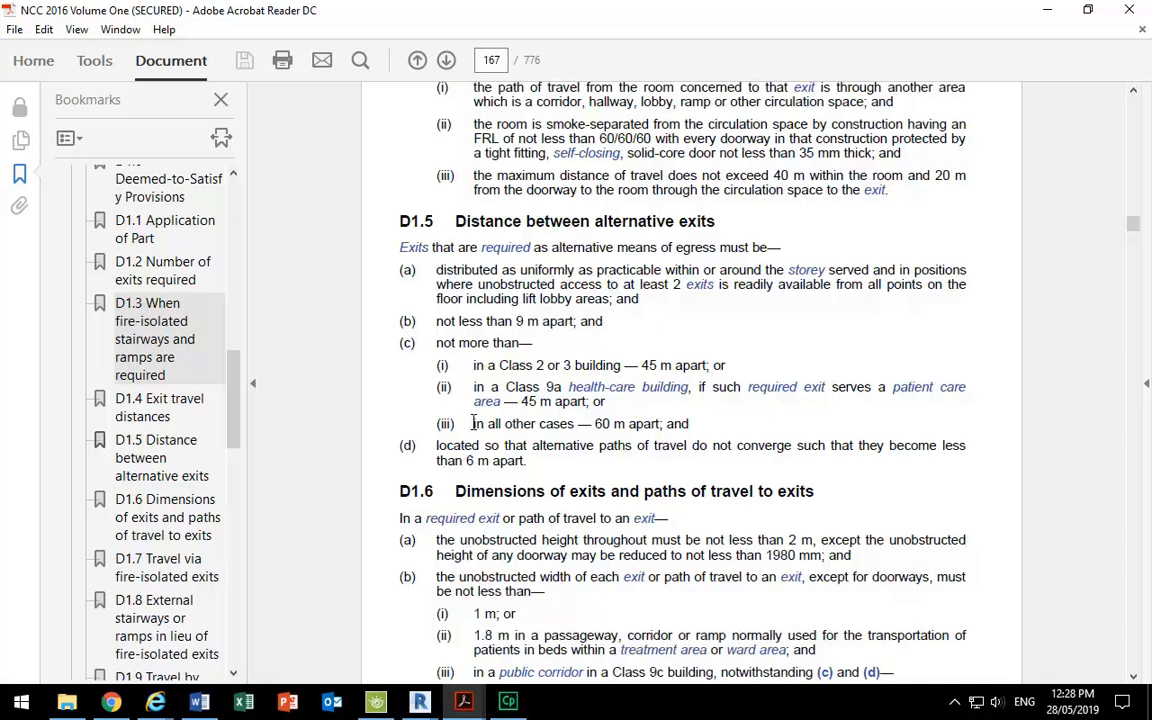
{"action": "left_click_drag", "start_coordinate": [598, 423], "coordinate": [665, 423]}
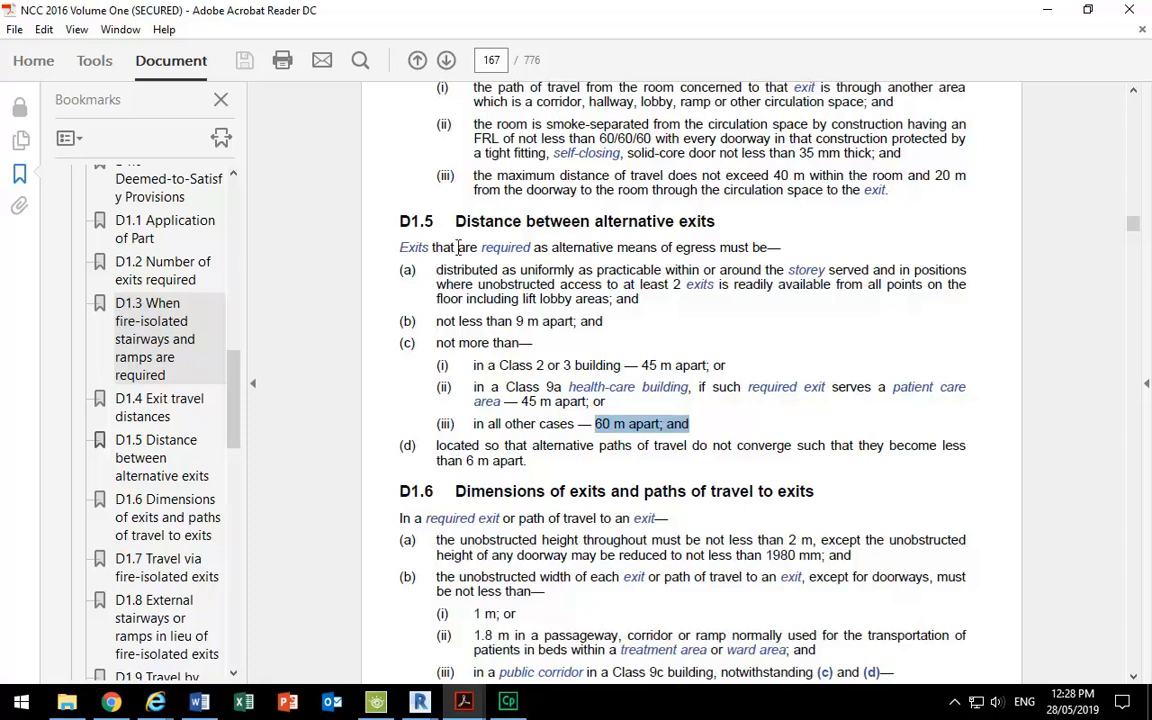
Copy the D1.5 lead-in "Exits that are required as alternative means of egress must be" and set the PDF beside the Word summary.
{"action": "left_click_drag", "start_coordinate": [757, 248], "coordinate": [396, 248]}
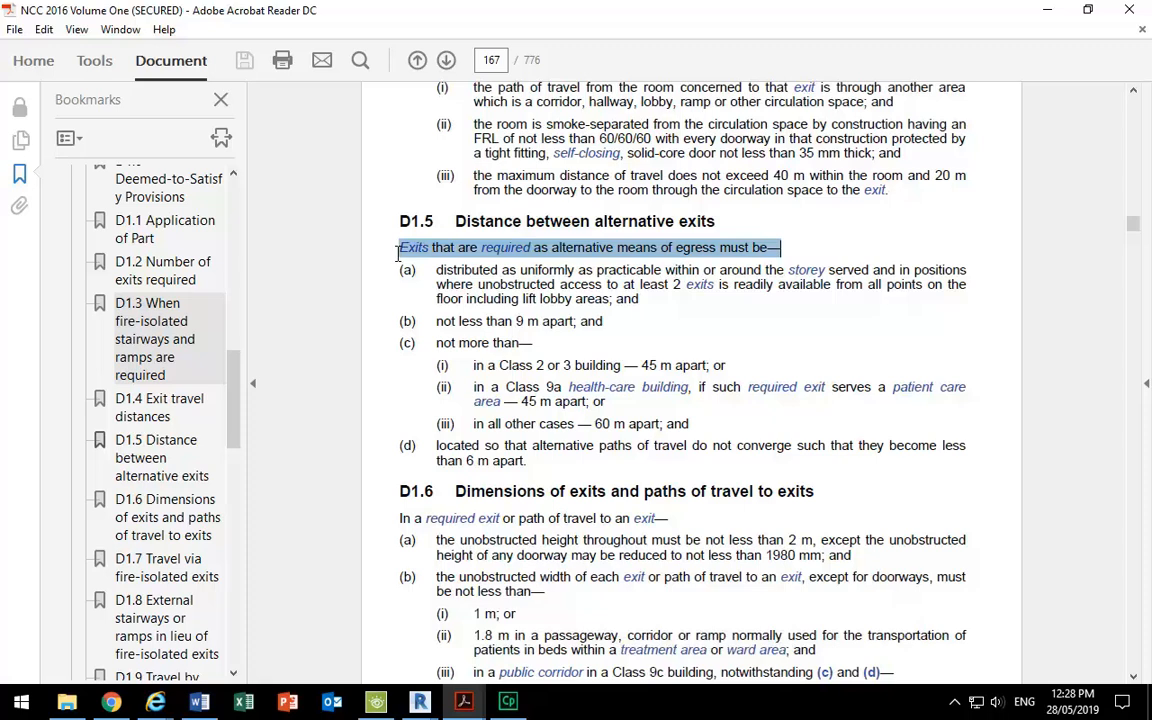
{"action": "right_click", "coordinate": [567, 258]}
{"action": "left_click", "coordinate": [600, 265]}
{"action": "left_click_drag", "start_coordinate": [529, 14], "coordinate": [1151, 112]}
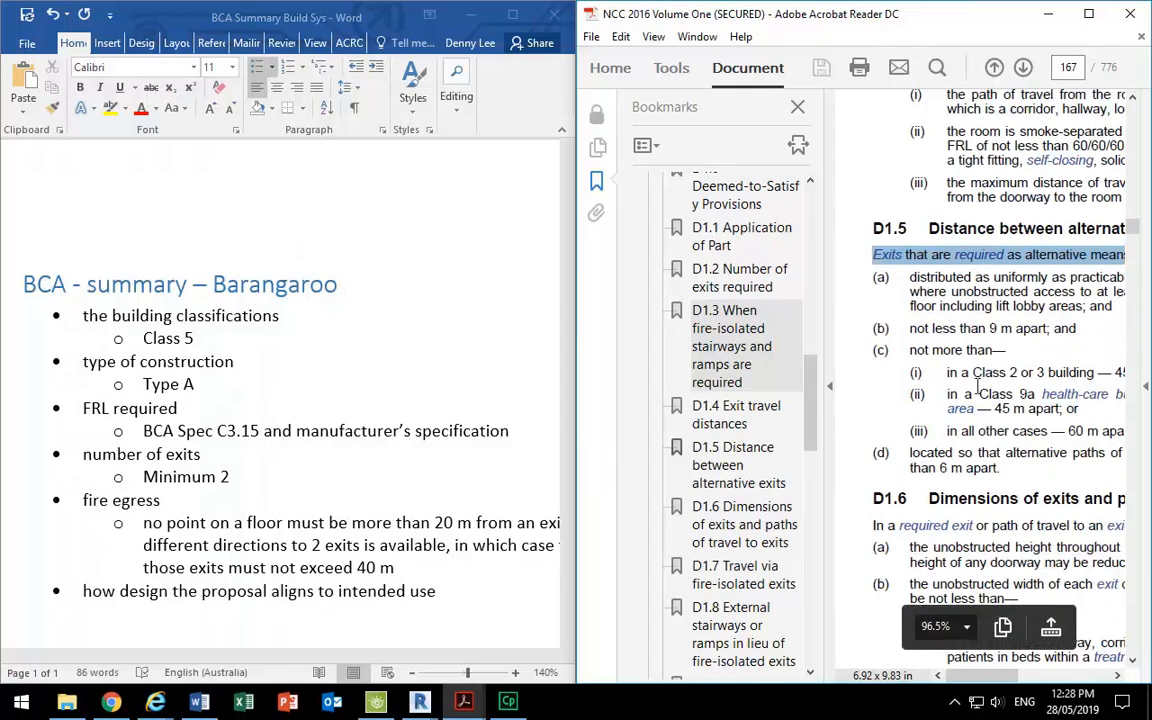
Paste the copied D1.5 lead-in as plain text into a new sub-bullet under "fire egress" and remove its trailing dash.
{"action": "left_click", "coordinate": [203, 567]}
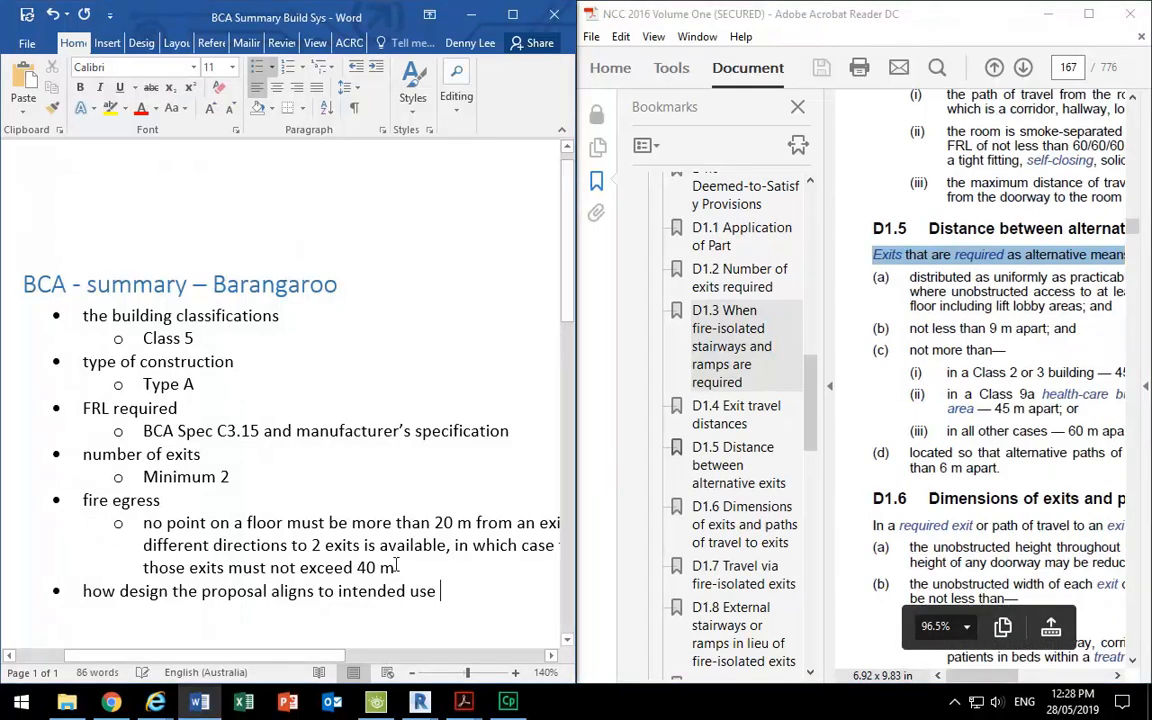
{"action": "key", "text": "Return"}
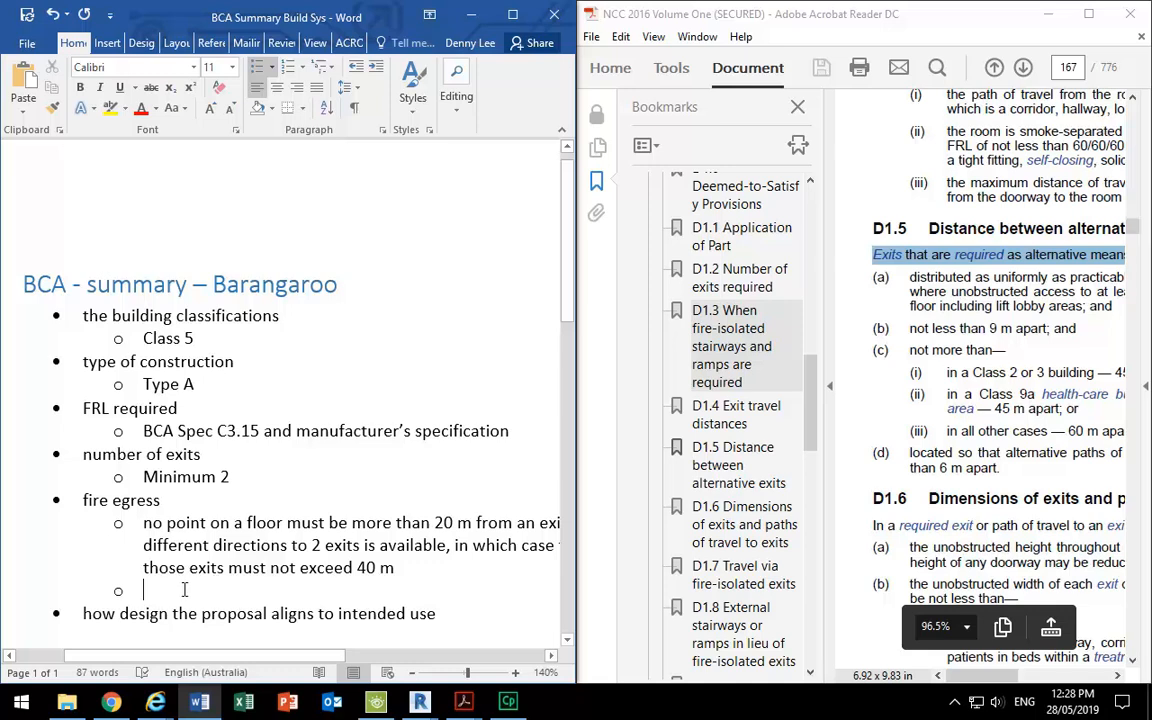
{"action": "right_click", "coordinate": [141, 589]}
{"action": "left_click", "coordinate": [210, 273]}
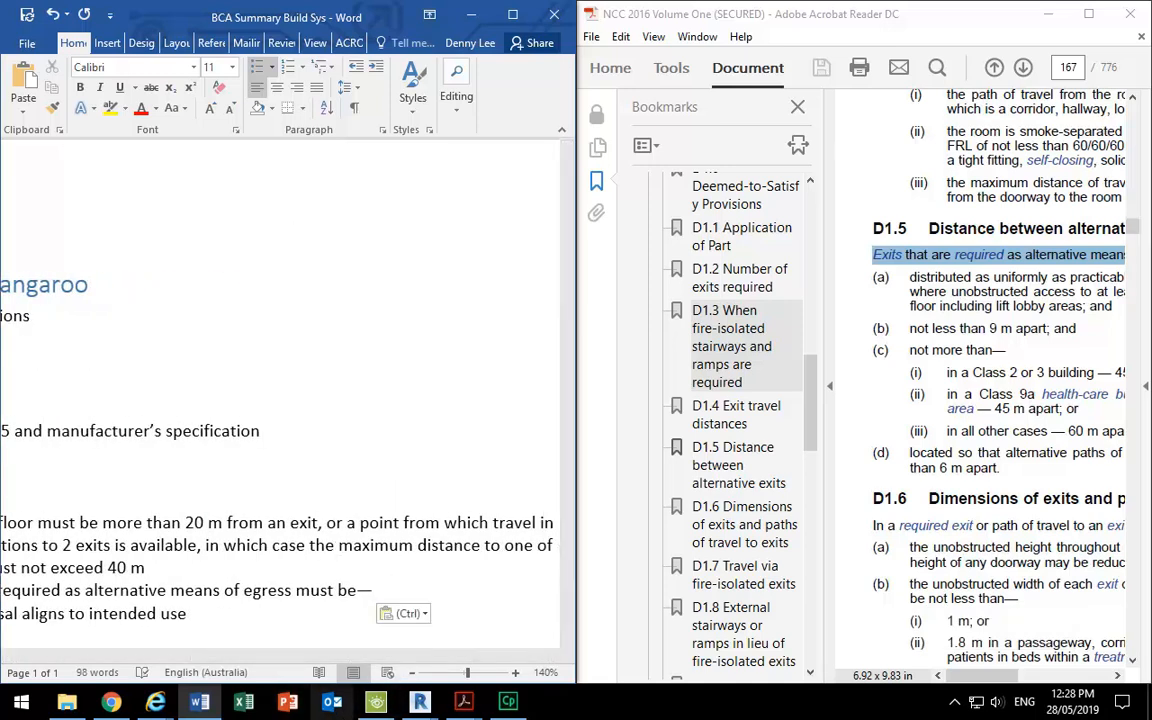
{"action": "left_click_drag", "start_coordinate": [329, 660], "coordinate": [281, 638]}
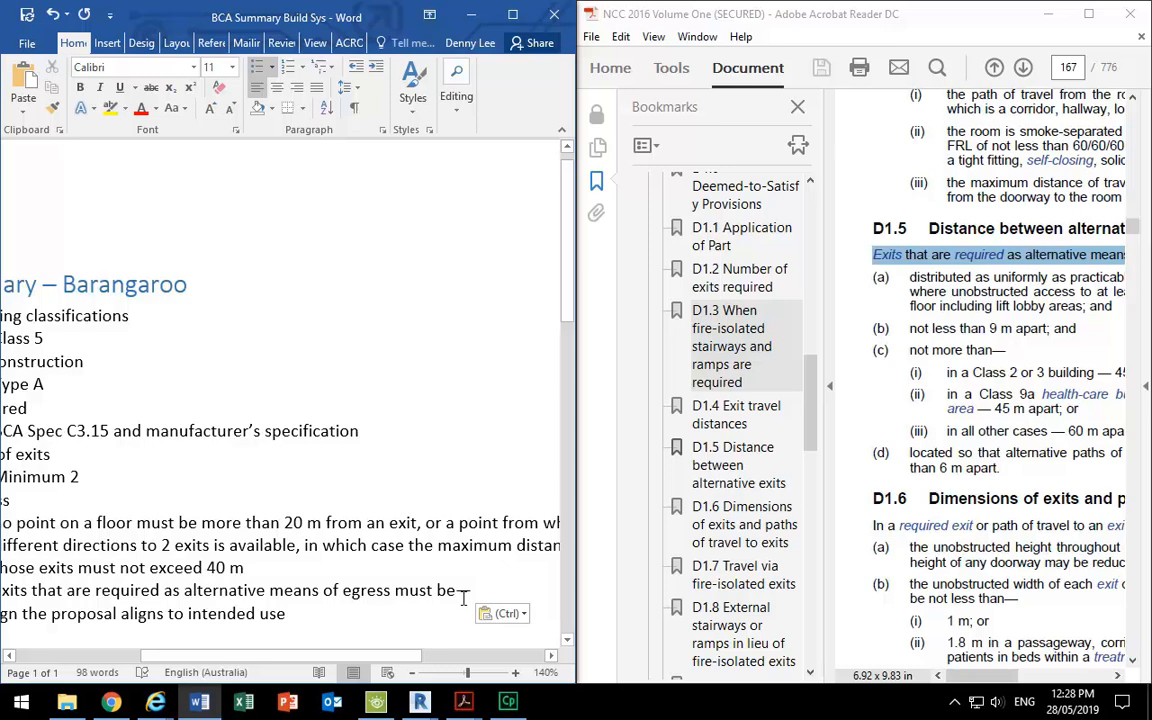
Copy "not more than" from D1.5(c) and place the insertion point after "must be" in the new fire egress sub-bullet.
{"action": "left_click_drag", "start_coordinate": [908, 350], "coordinate": [1004, 350]}
{"action": "right_click", "coordinate": [965, 352]}
{"action": "left_click", "coordinate": [968, 369]}
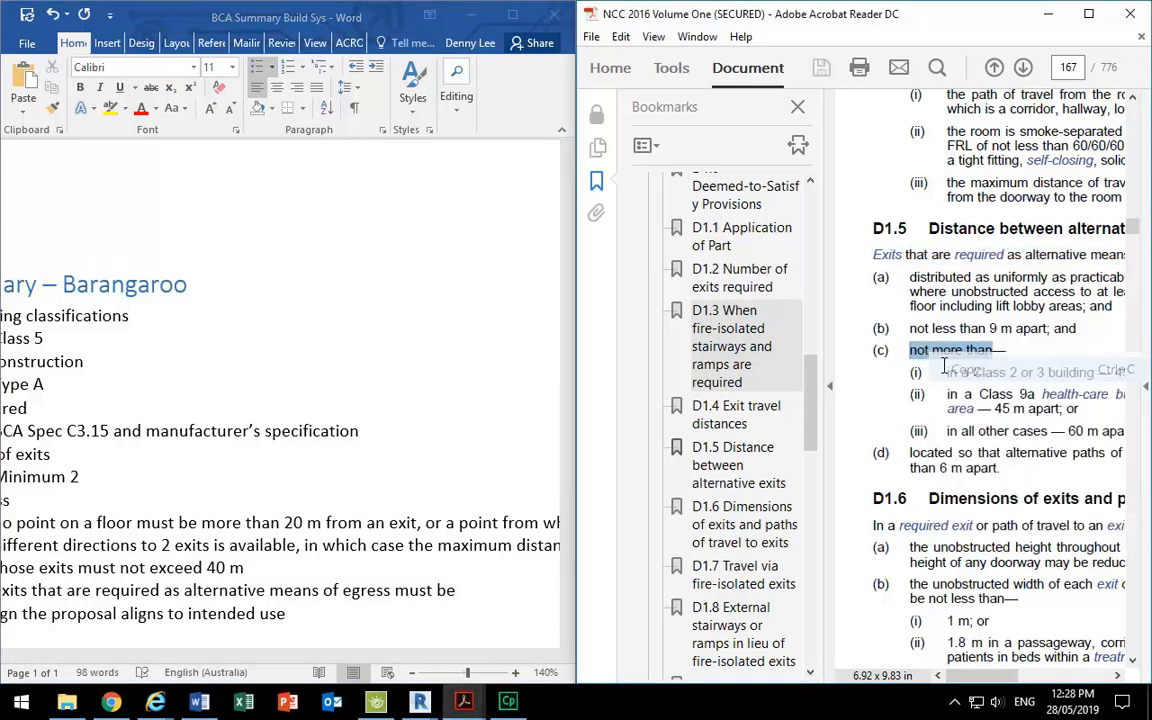
{"action": "left_click", "coordinate": [460, 591]}
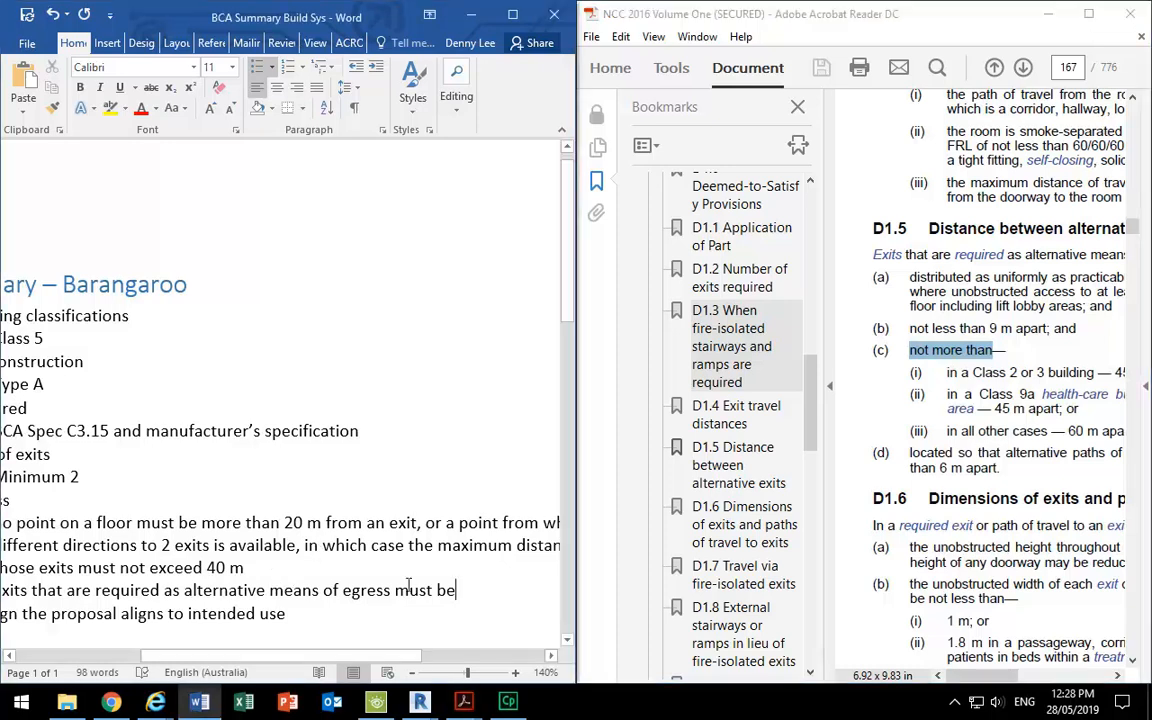
Paste "not more than" at the end of the alternative-exits bullet and copy "60 m apart" from clause D1.5(c)(iii) of the NCC 2016 PDF.
{"action": "right_click", "coordinate": [460, 592]}
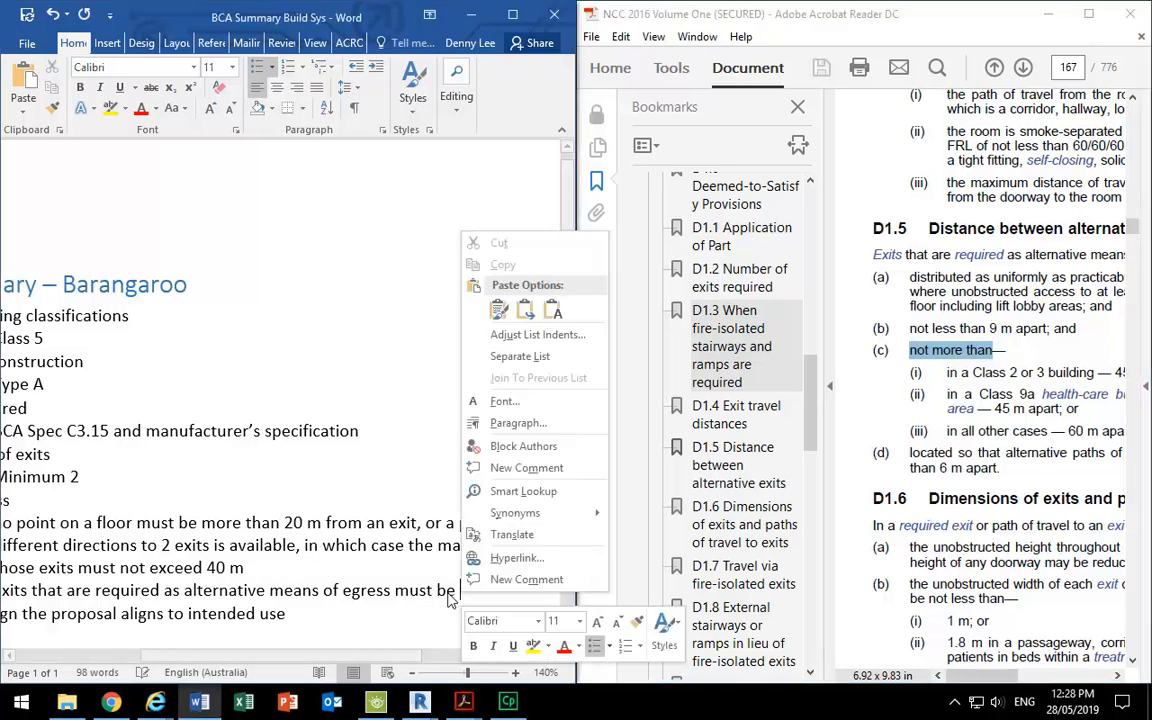
{"action": "left_click", "coordinate": [548, 307]}
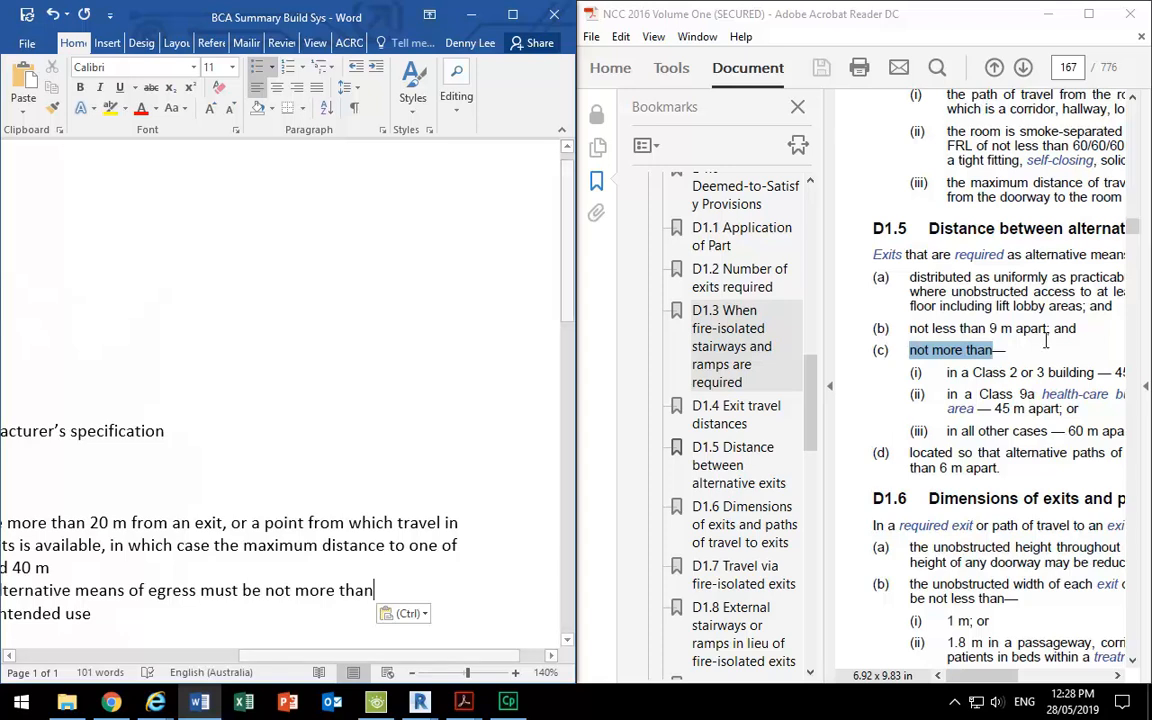
{"action": "left_click_drag", "start_coordinate": [1068, 430], "coordinate": [697, 441]}
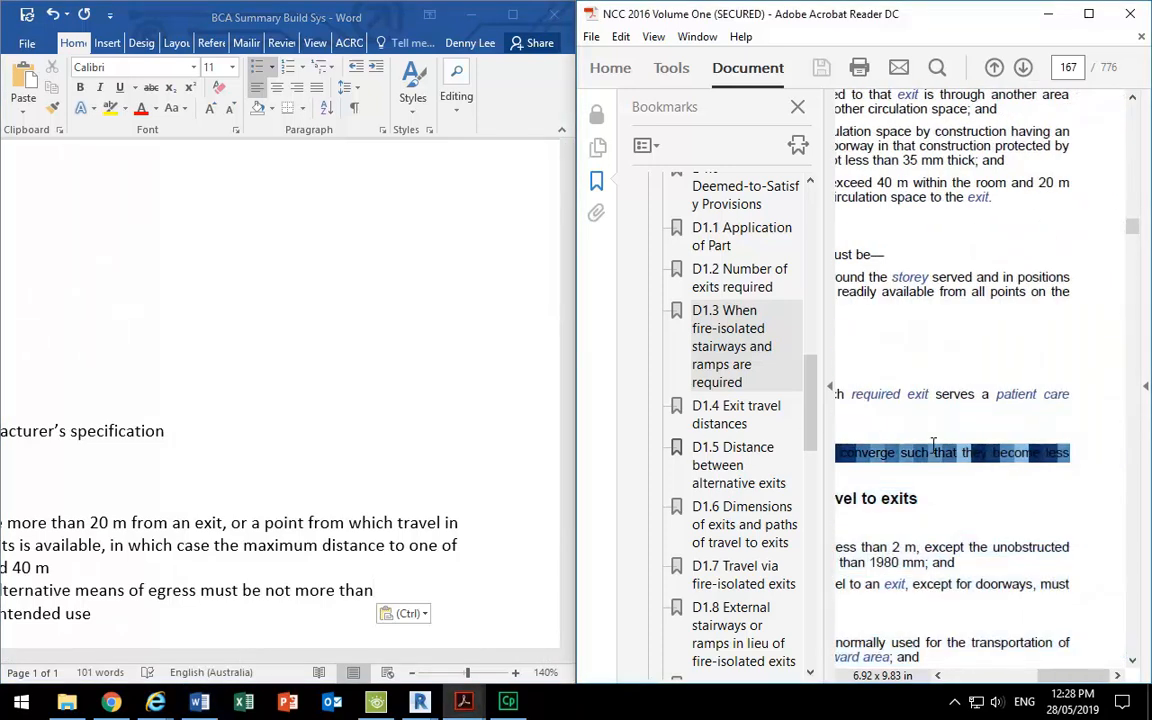
{"action": "left_click", "coordinate": [890, 439]}
{"action": "left_click_drag", "start_coordinate": [1058, 678], "coordinate": [990, 678]}
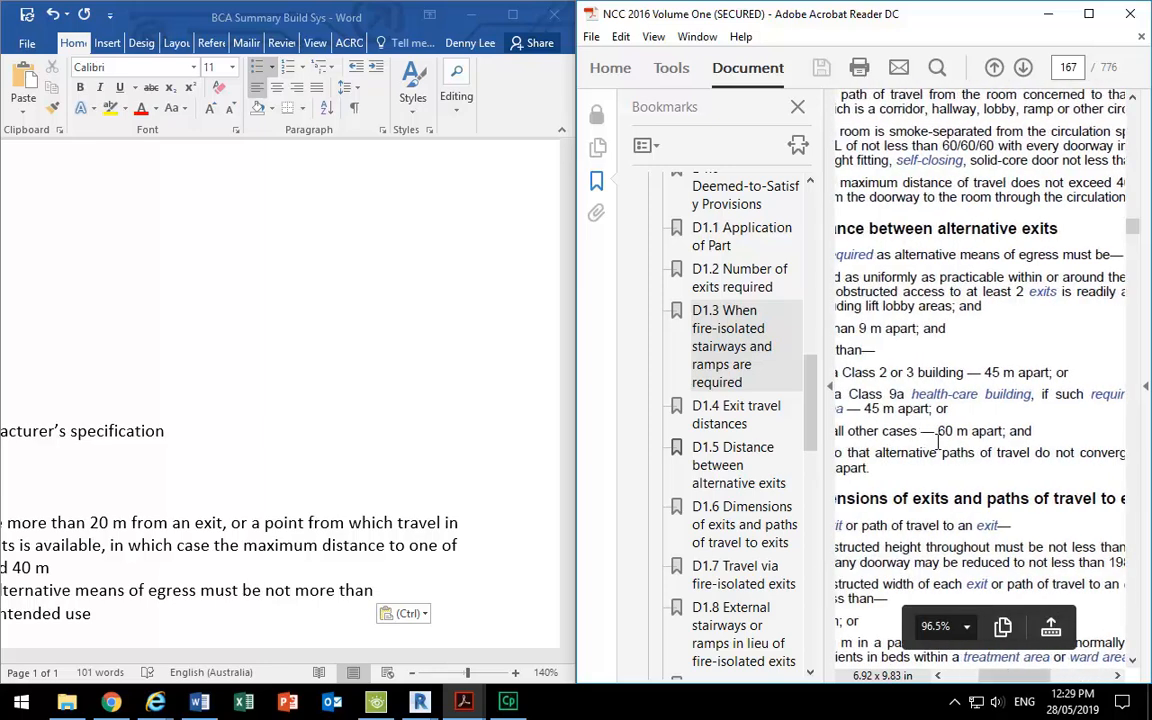
{"action": "left_click", "coordinate": [1089, 20]}
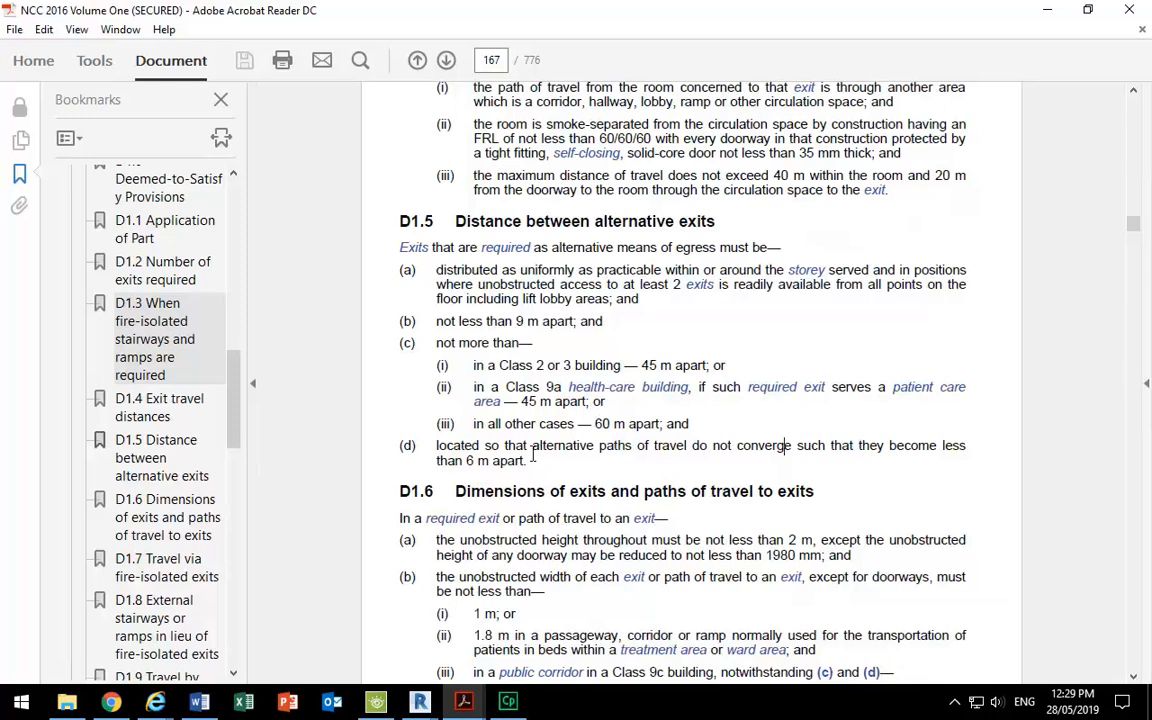
{"action": "left_click_drag", "start_coordinate": [596, 423], "coordinate": [643, 428]}
{"action": "right_click", "coordinate": [643, 428]}
{"action": "left_click", "coordinate": [672, 445]}
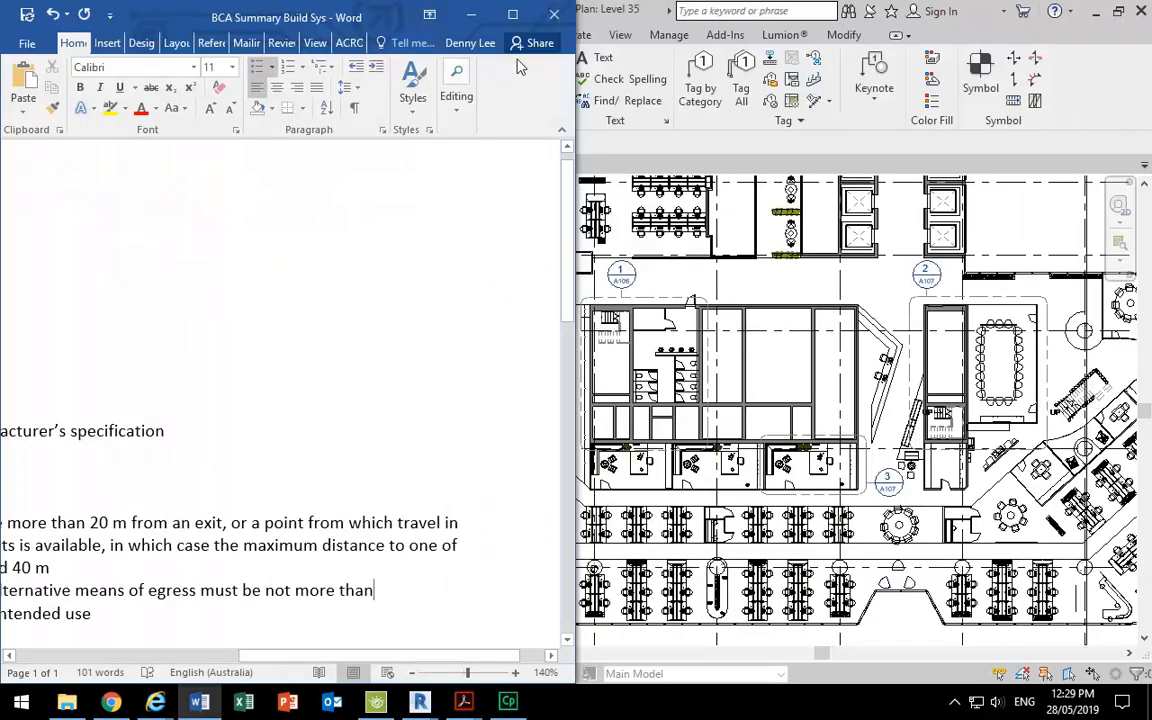
Switch to the BCA summary in Word and paste "60 m apart" after "not more than" in the alternative-exits bullet.
{"action": "left_click", "coordinate": [513, 15]}
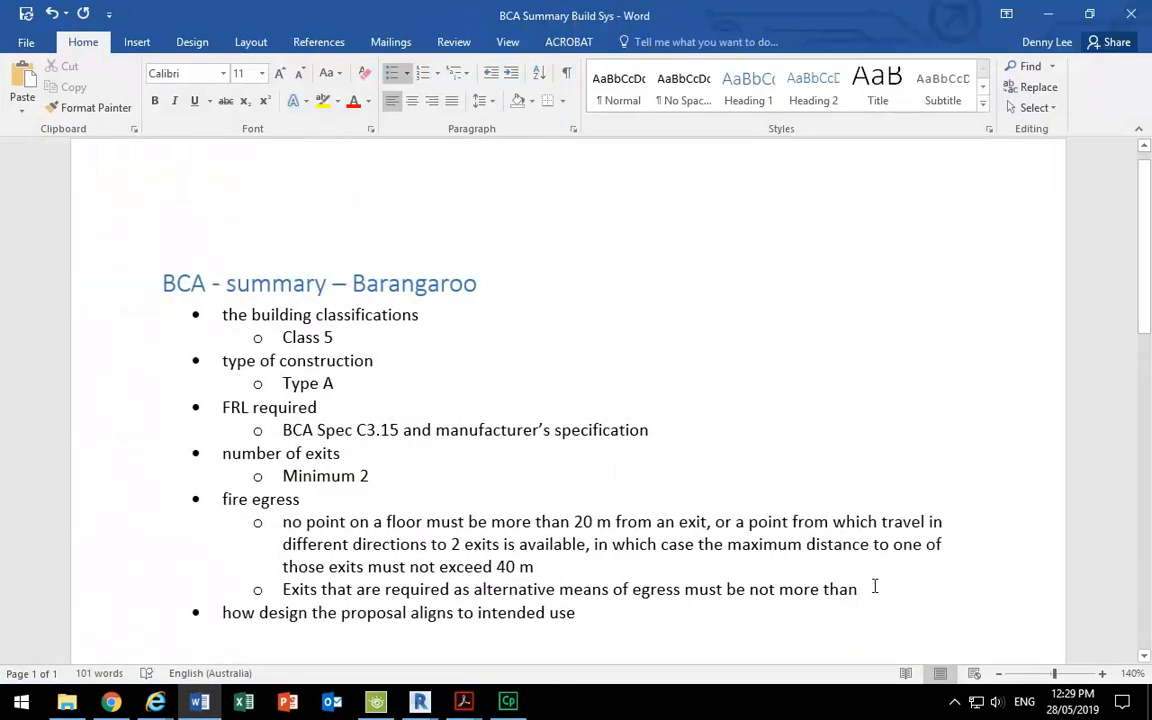
{"action": "right_click", "coordinate": [866, 589]}
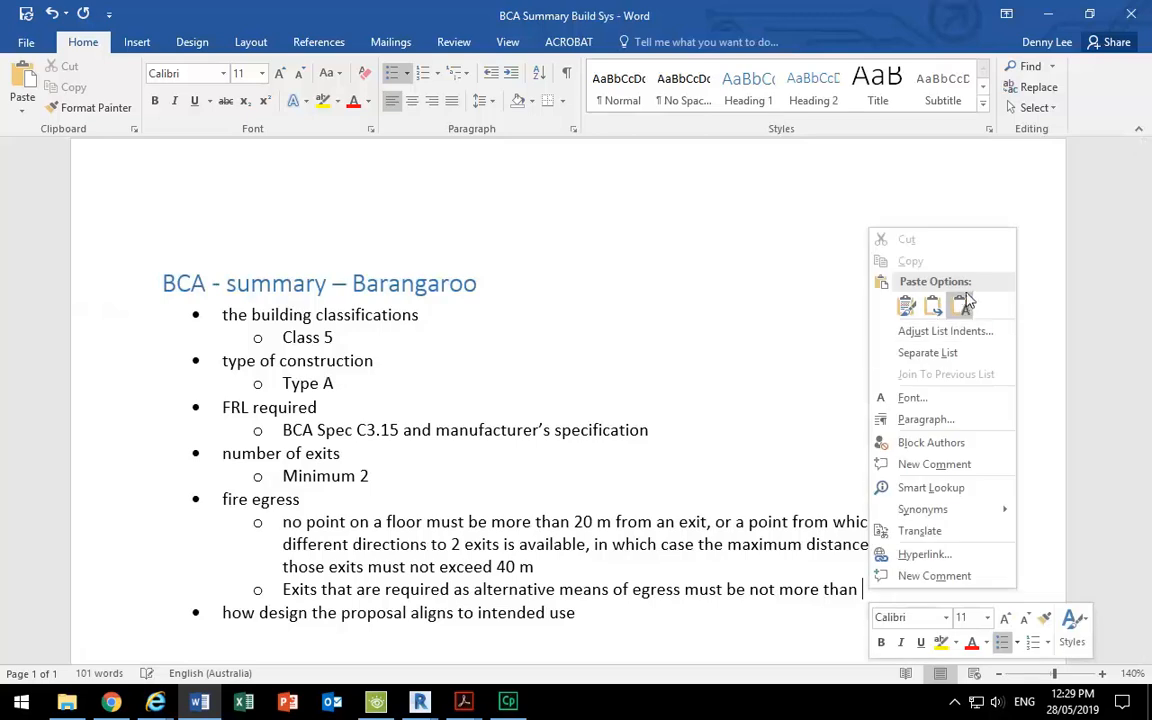
{"action": "left_click", "coordinate": [906, 307]}
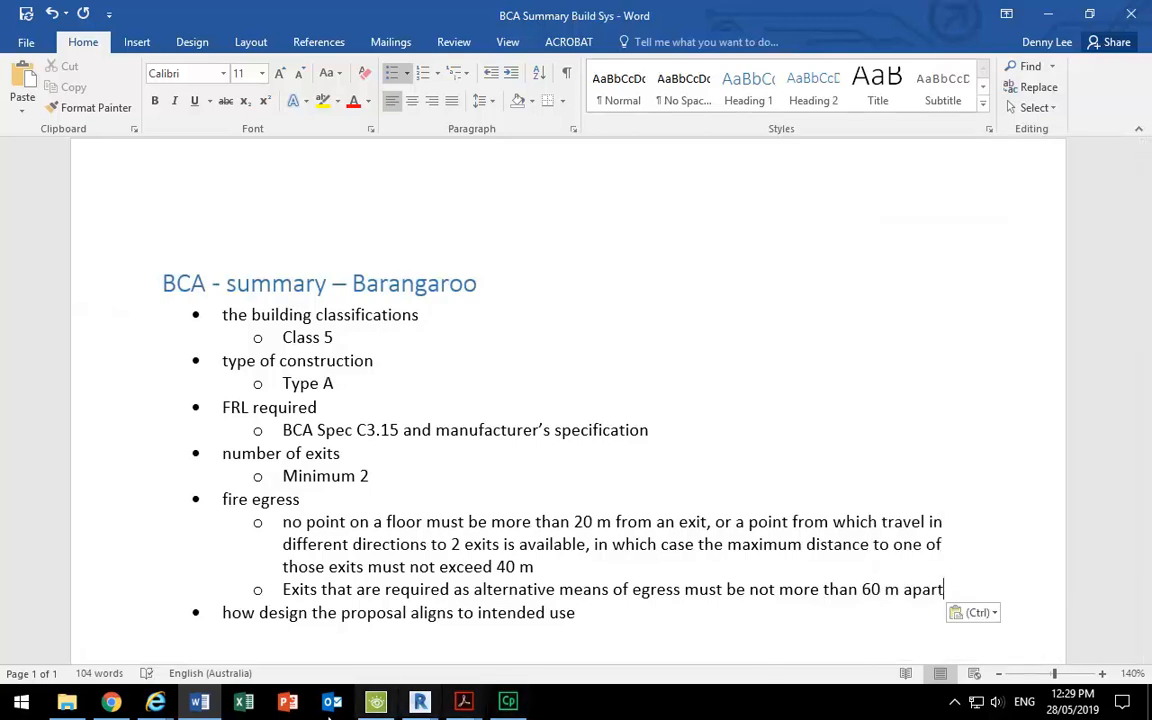
Switch to the NCC 2016 PDF and copy the D1.5 text from "and" through all of clause (d), ending at "6 m apart.".
{"action": "left_click", "coordinate": [200, 705]}
{"action": "left_click", "coordinate": [200, 705]}
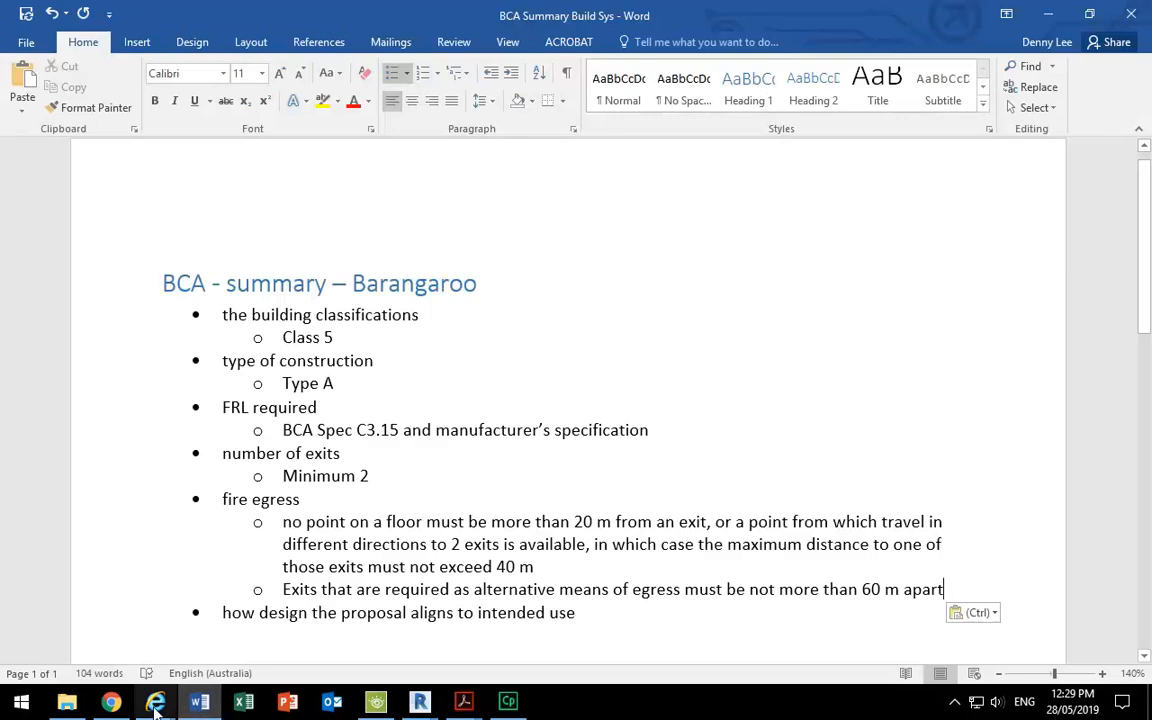
{"action": "mouse_move", "coordinate": [466, 700]}
{"action": "left_click", "coordinate": [430, 595]}
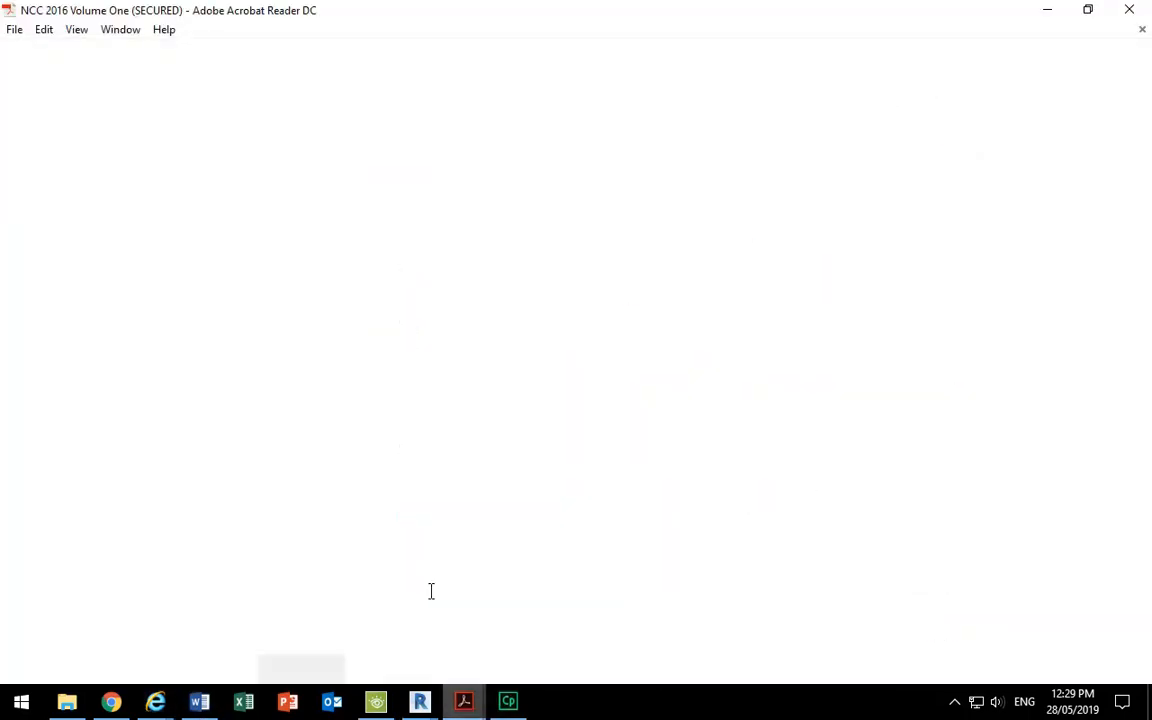
{"action": "left_click", "coordinate": [430, 450]}
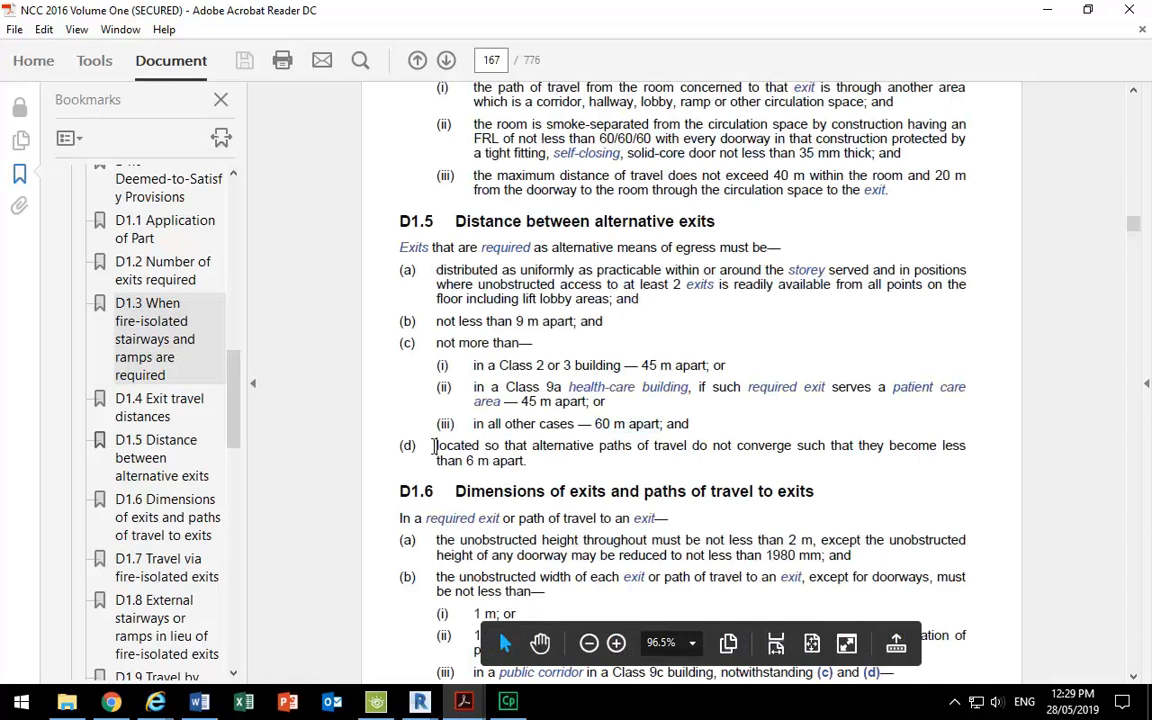
{"action": "left_click_drag", "start_coordinate": [430, 450], "coordinate": [530, 462]}
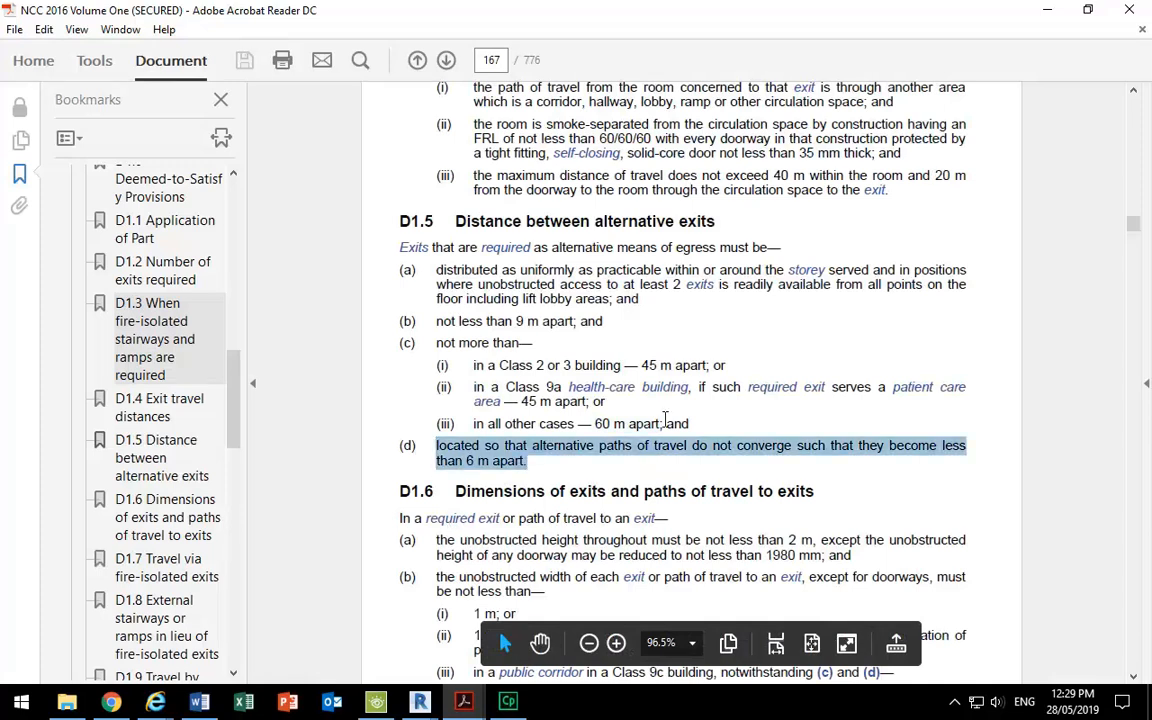
{"action": "left_click_drag", "start_coordinate": [666, 424], "coordinate": [522, 462]}
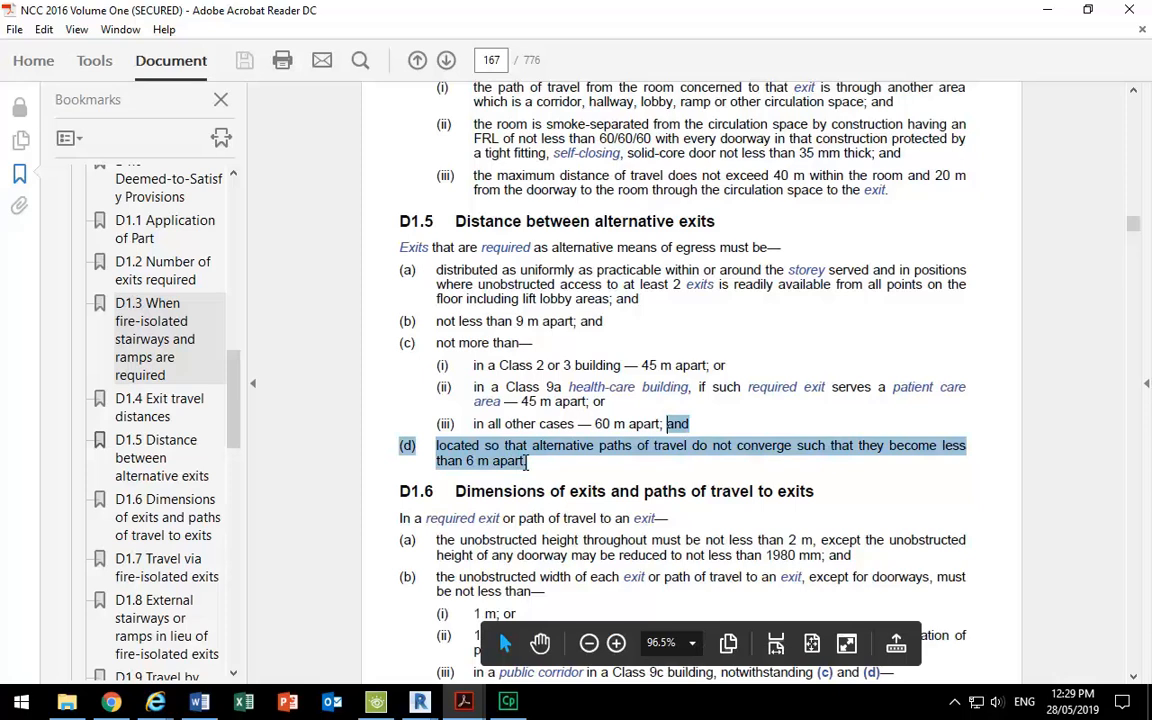
{"action": "right_click", "coordinate": [475, 449]}
{"action": "left_click", "coordinate": [499, 464]}
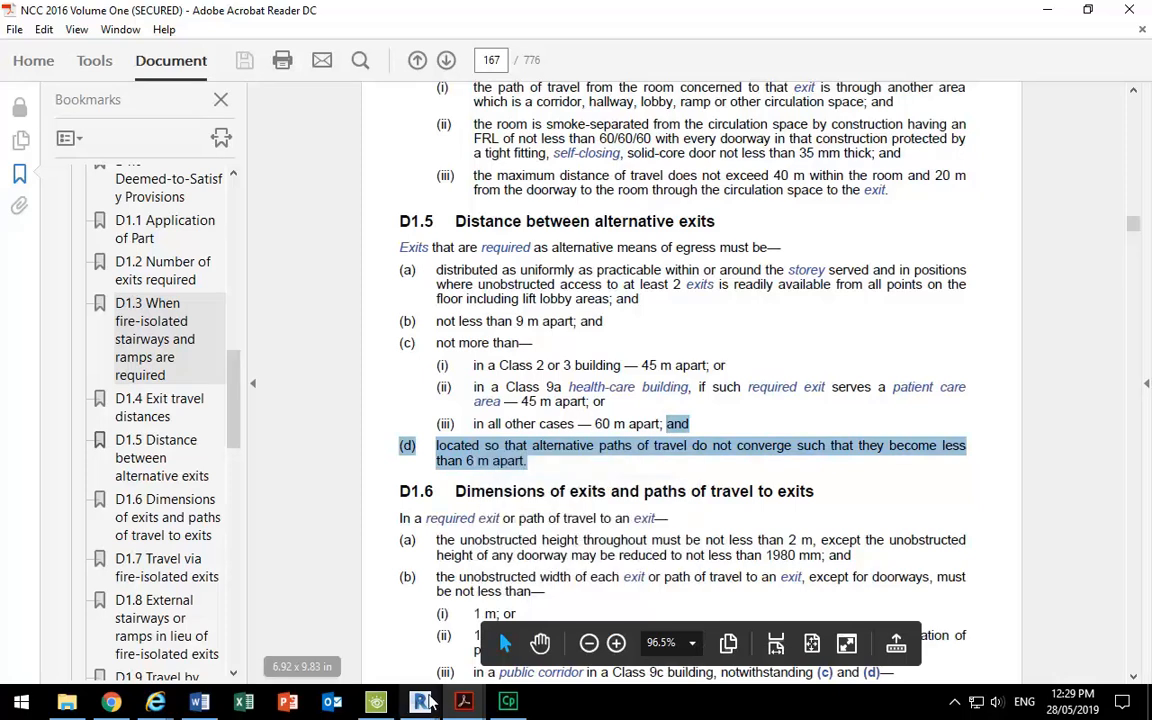
In the Word summary, add ", and" after "60 m apart" and paste the copied clause (d) wording as text only.
{"action": "left_click", "coordinate": [199, 703]}
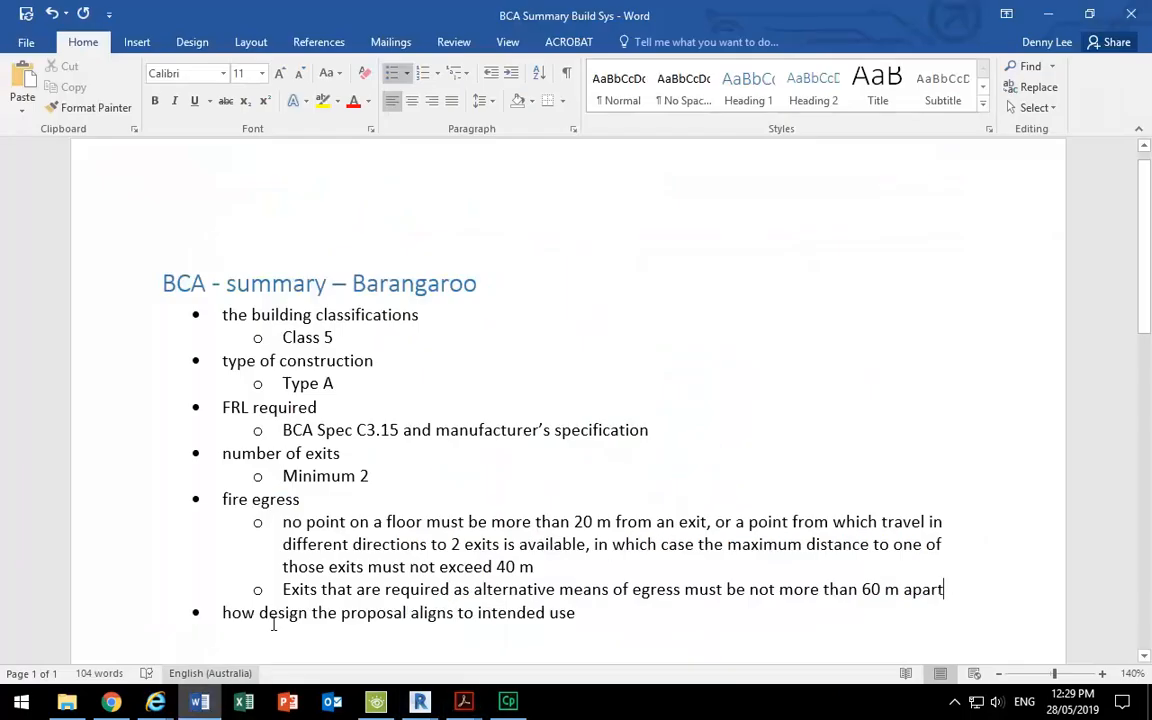
{"action": "left_click", "coordinate": [946, 590]}
{"action": "type", "text": ", and"}
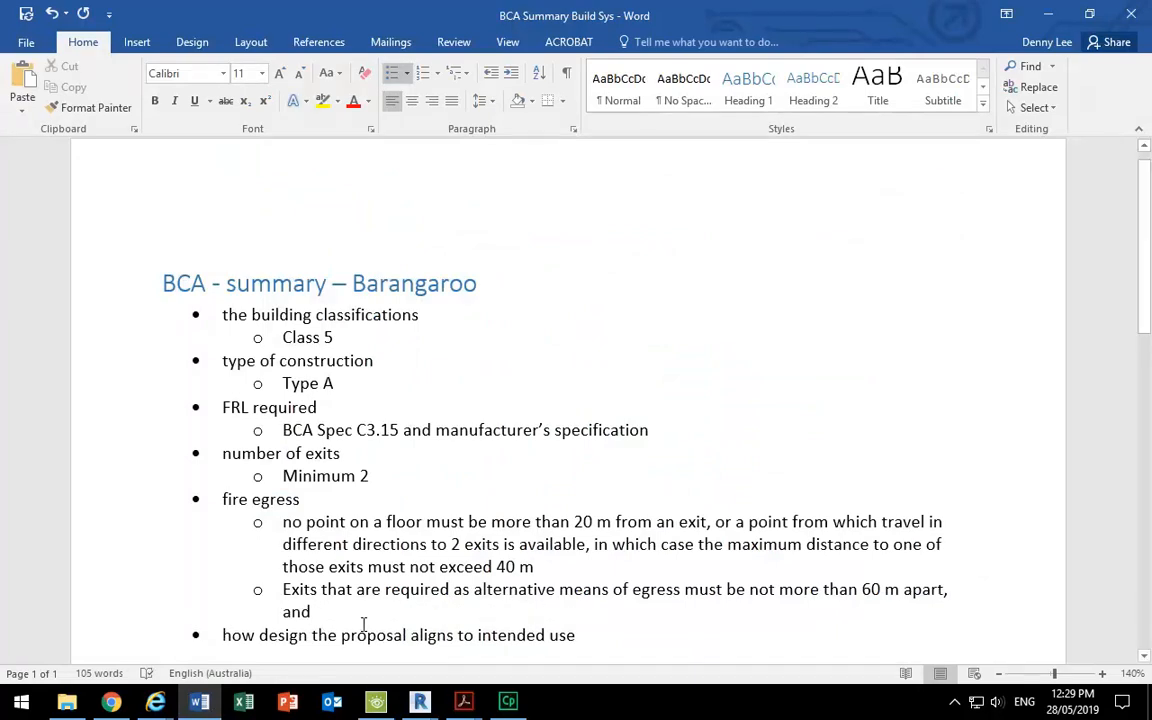
{"action": "right_click", "coordinate": [314, 612]}
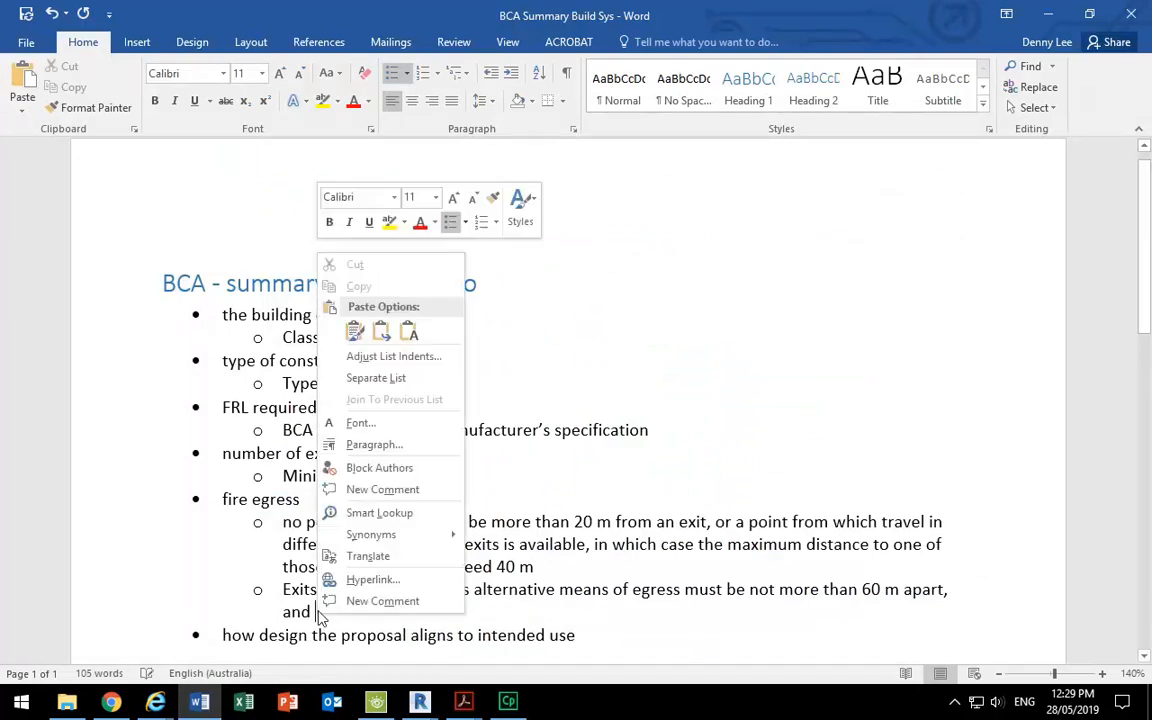
{"action": "left_click", "coordinate": [406, 332]}
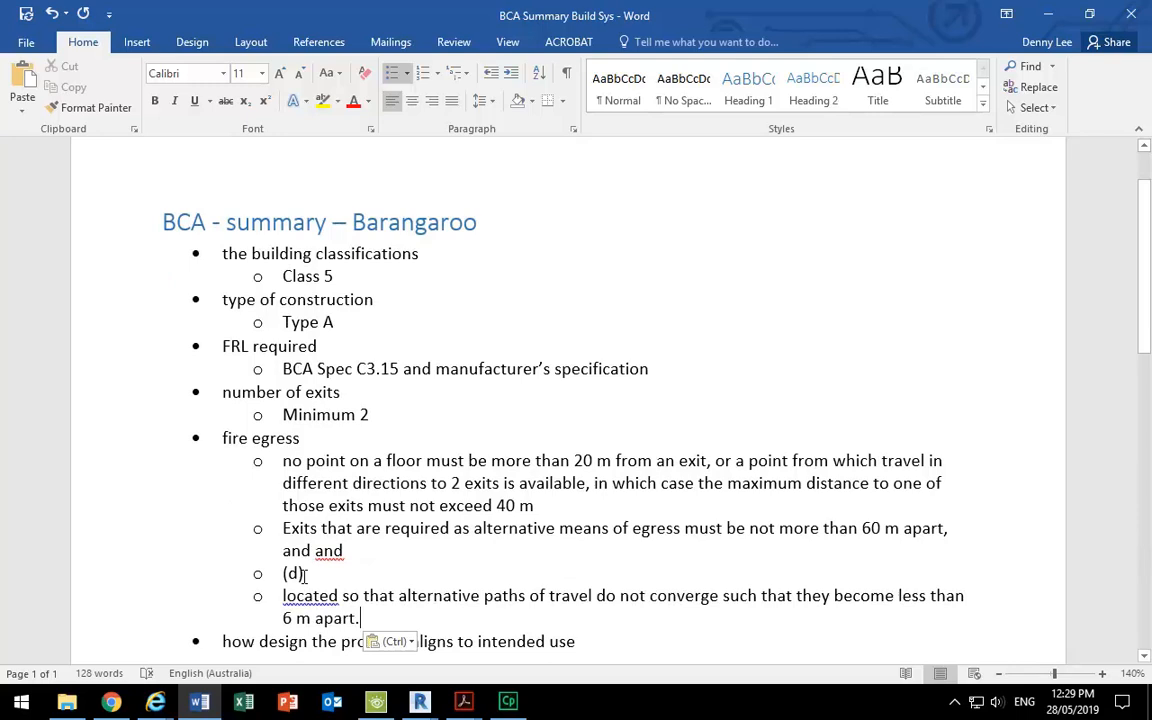
Remove the stray "(d)" line, join the pasted clause to the alternative-exits bullet, and delete the duplicated "and".
{"action": "scroll", "coordinate": [278, 525], "scroll_direction": "down", "scroll_amount": 2}
{"action": "mouse_move", "coordinate": [281, 478]}
{"action": "left_mouse_down"}
{"action": "mouse_move", "coordinate": [298, 456]}
{"action": "mouse_move", "coordinate": [283, 458]}
{"action": "left_mouse_up"}
{"action": "key", "text": "BackSpace"}
{"action": "key", "text": "BackSpace"}
{"action": "key", "text": "BackSpace"}
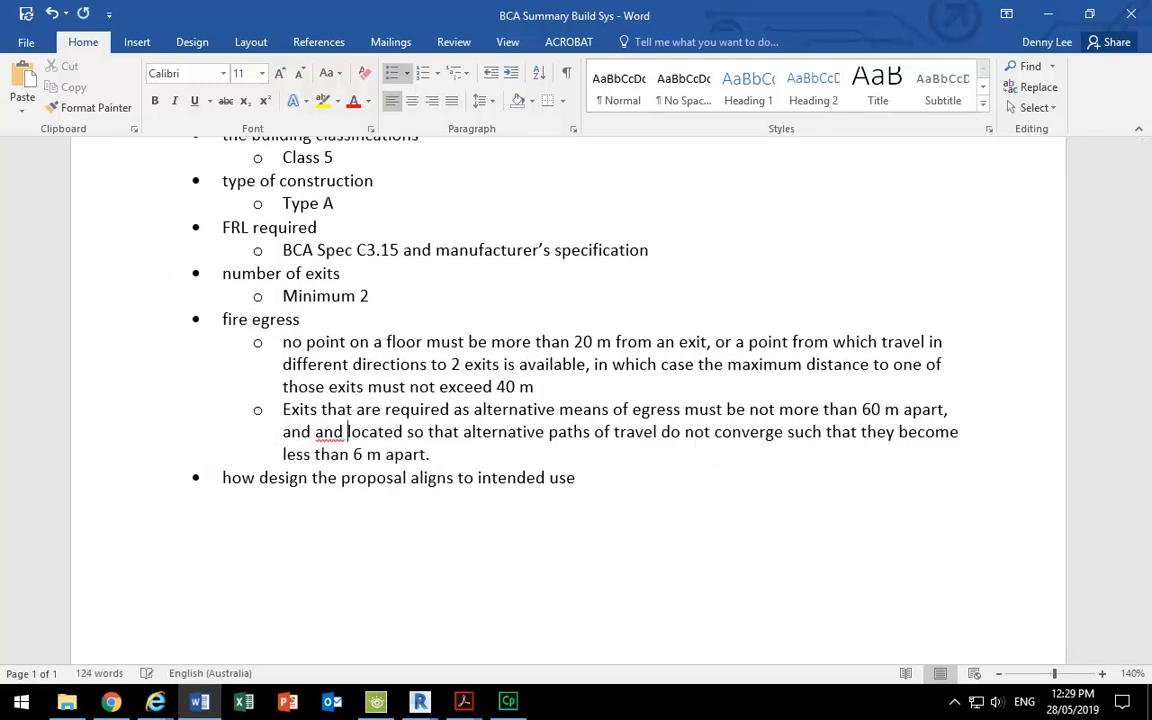
{"action": "double_click", "coordinate": [328, 431]}
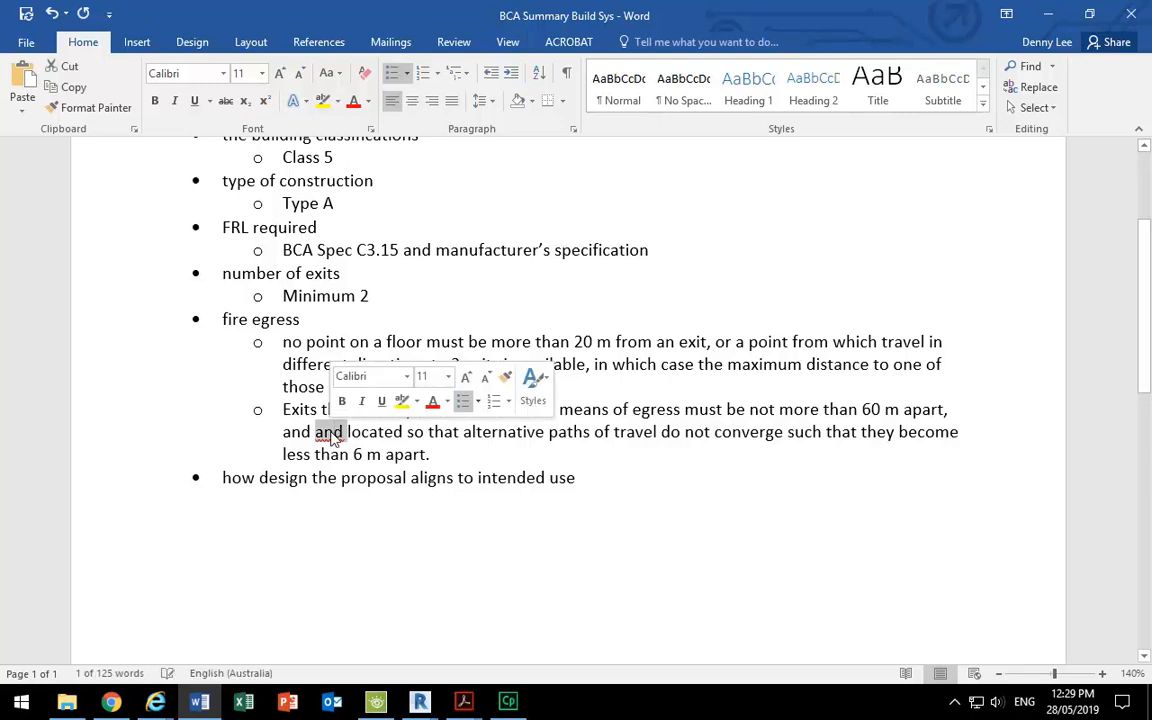
{"action": "key", "text": "BackSpace"}
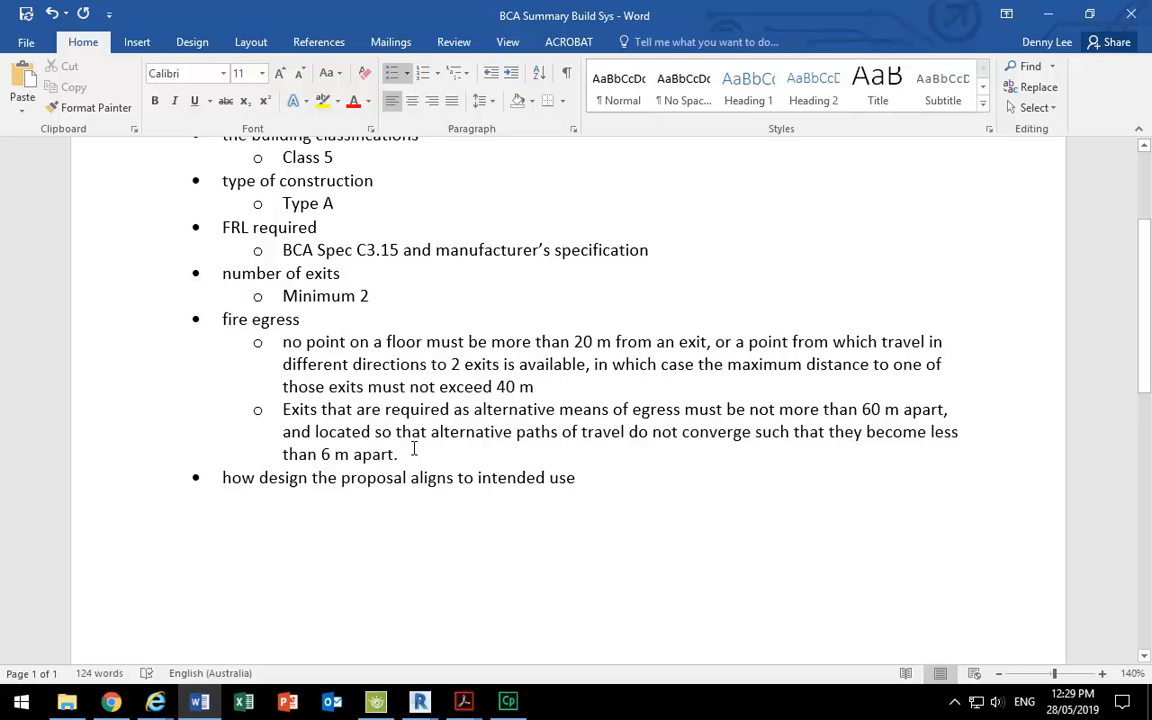
Switch to the NCC 2016 PDF and read clause D1.6 on the dimensions of exits and paths of travel to exits.
{"action": "left_click", "coordinate": [462, 703]}
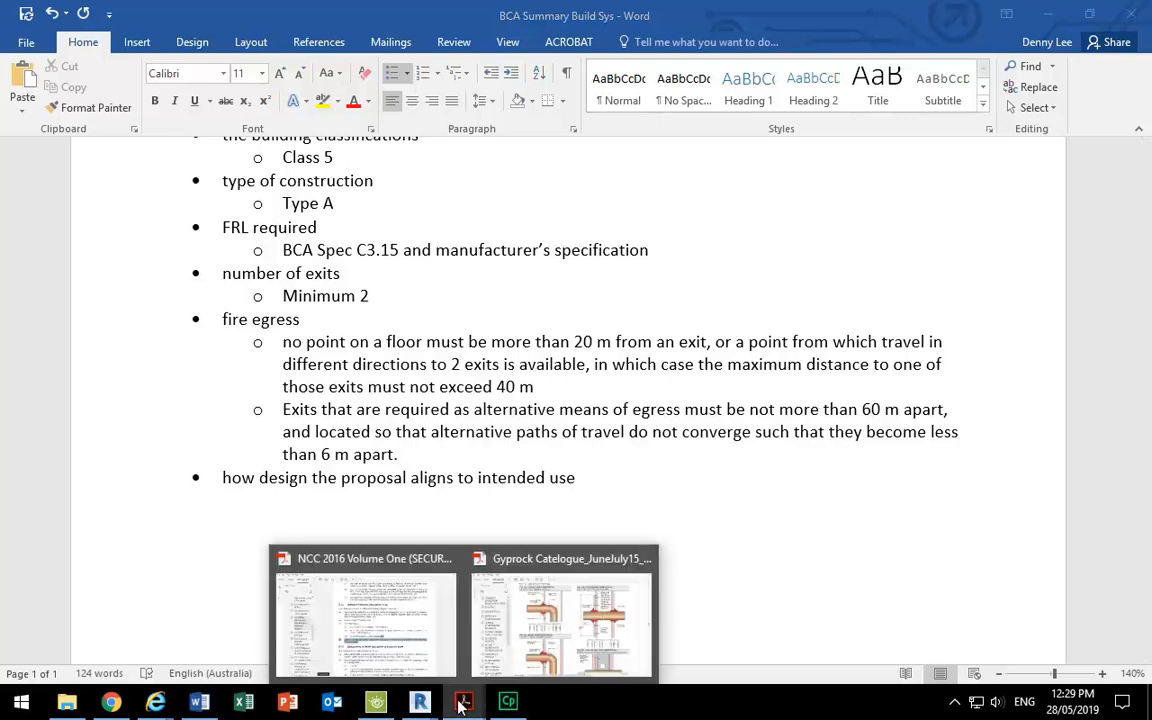
{"action": "left_click", "coordinate": [200, 703]}
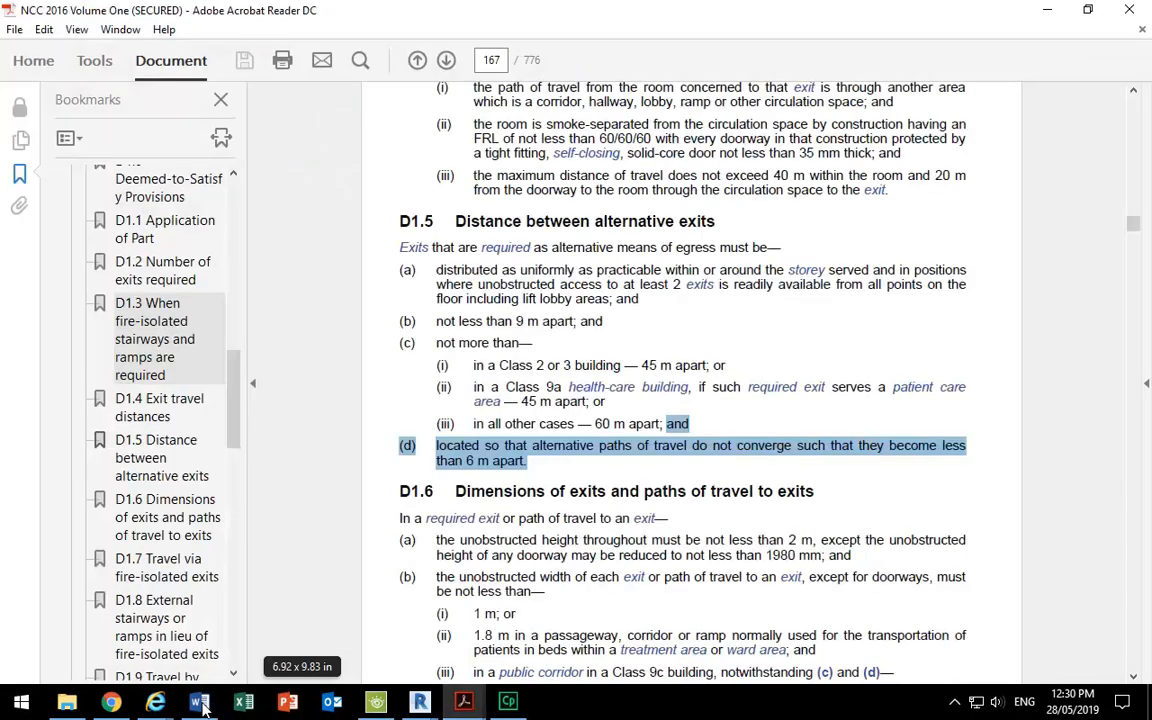
{"action": "scroll", "coordinate": [480, 350], "scroll_direction": "down", "scroll_amount": 3}
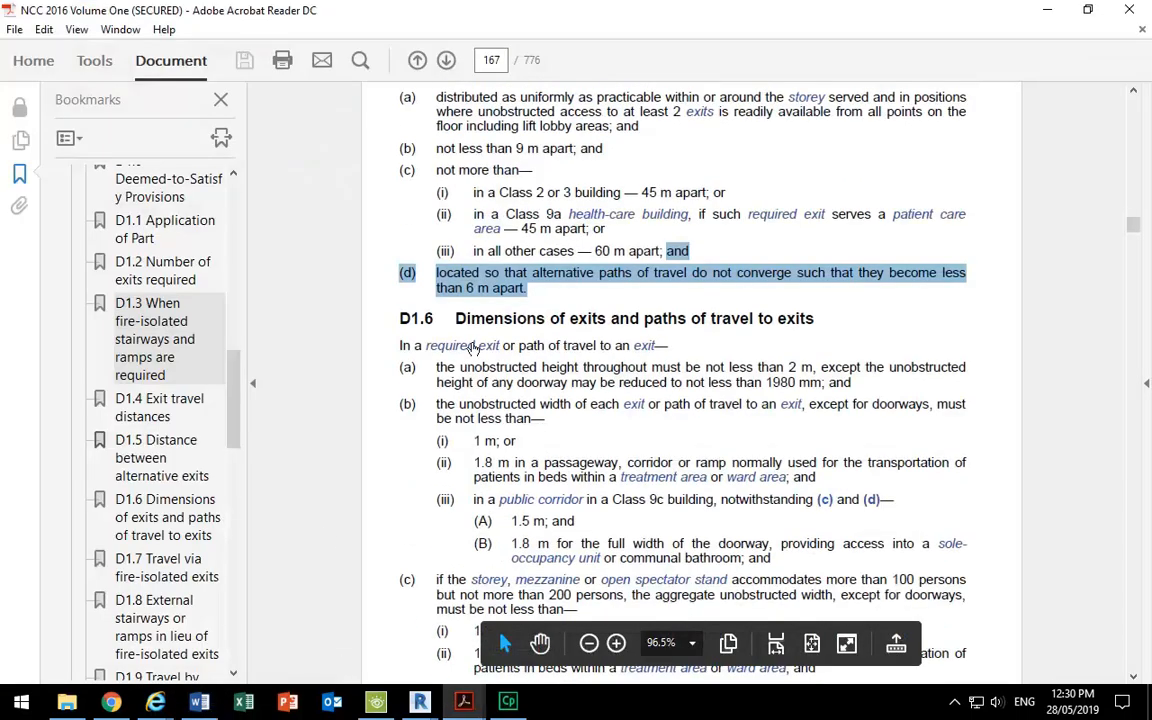
{"action": "left_click", "coordinate": [438, 373]}
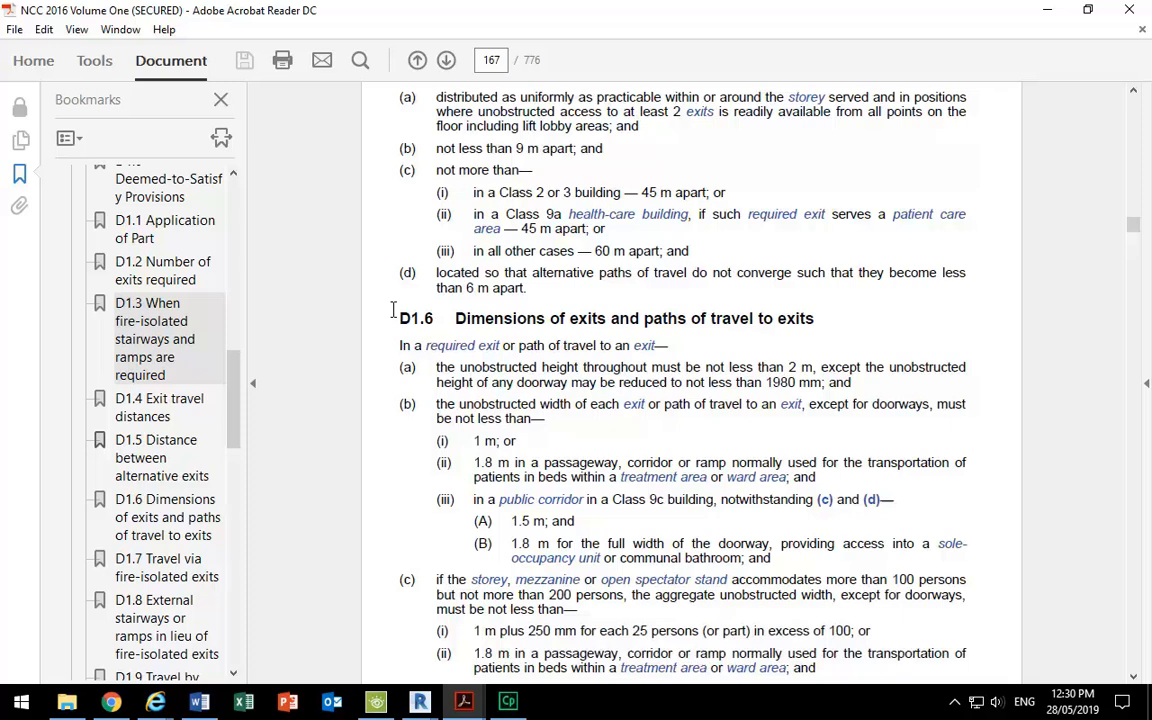
{"action": "scroll", "coordinate": [398, 310], "scroll_direction": "down", "scroll_amount": 1}
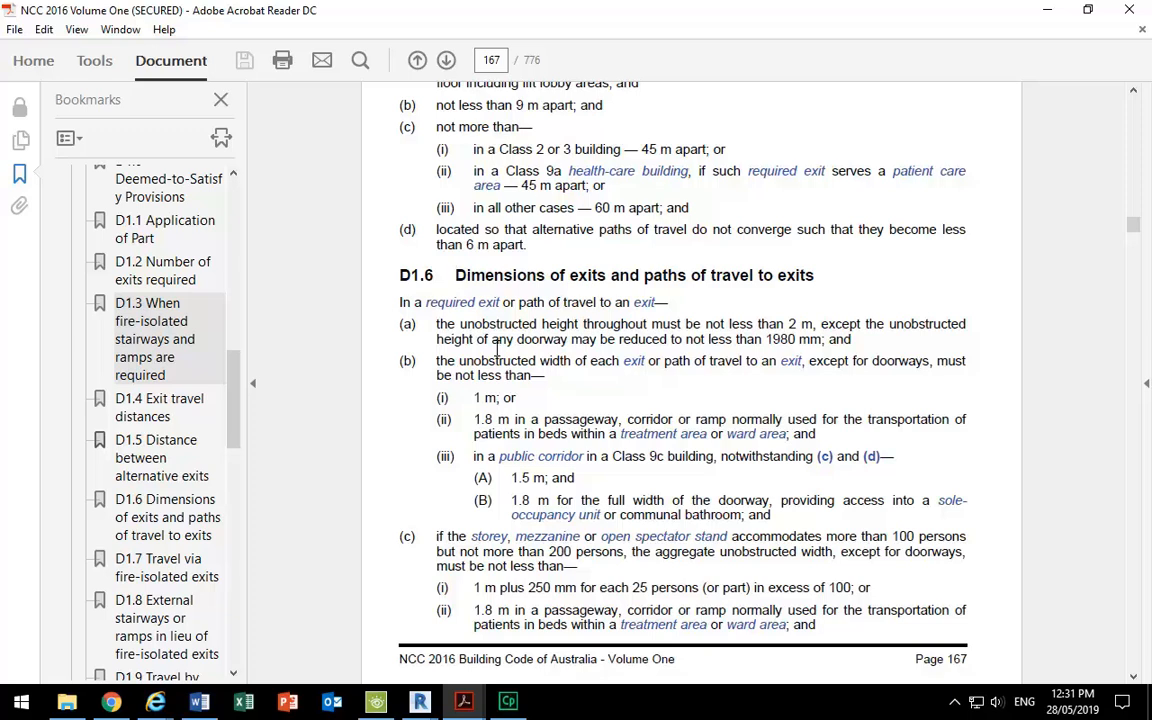
{"action": "left_click", "coordinate": [455, 275]}
{"action": "scroll", "coordinate": [430, 283], "scroll_direction": "down", "scroll_amount": 3}
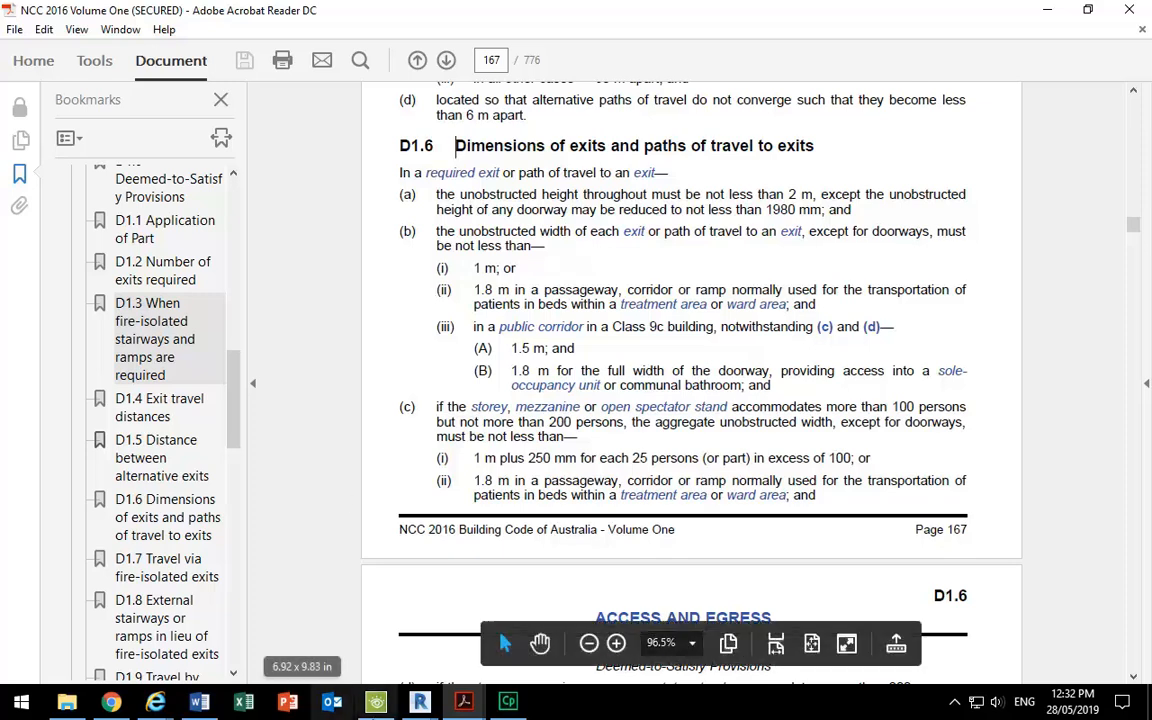
Switch to the Revit Level 35 floor plan and examine the stair and core area at callout 1.
{"action": "mouse_move", "coordinate": [419, 702]}
{"action": "left_click", "coordinate": [410, 622]}
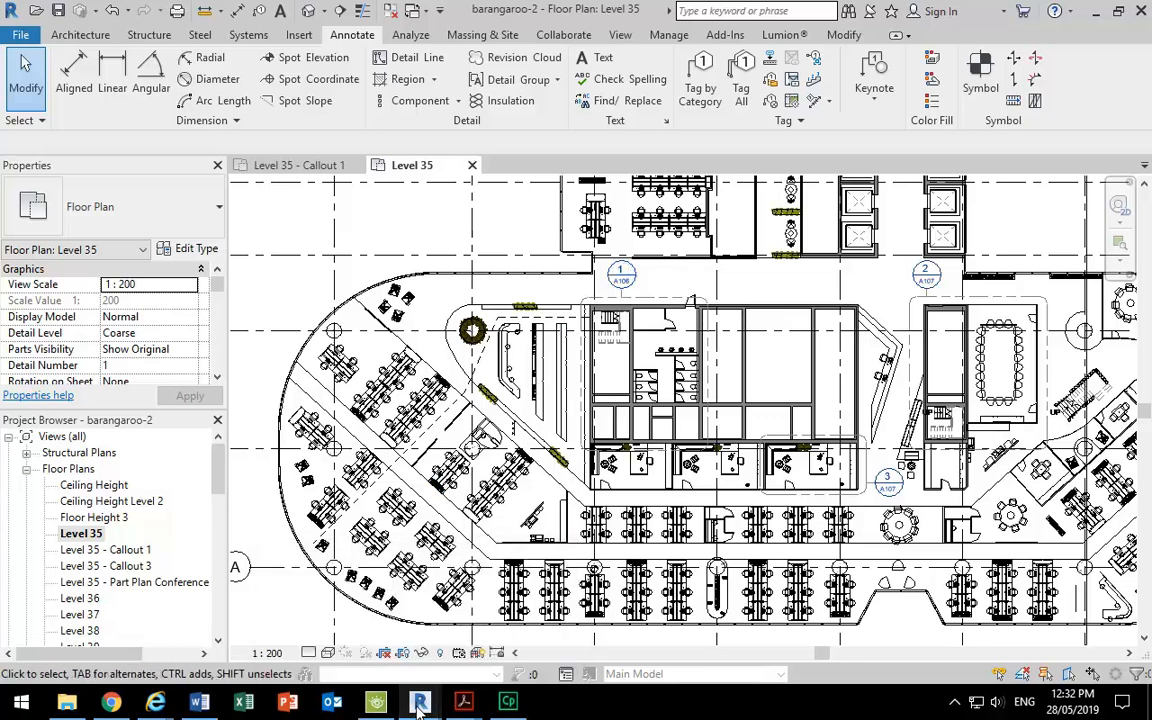
{"action": "scroll", "coordinate": [587, 338], "scroll_direction": "up", "scroll_amount": 3}
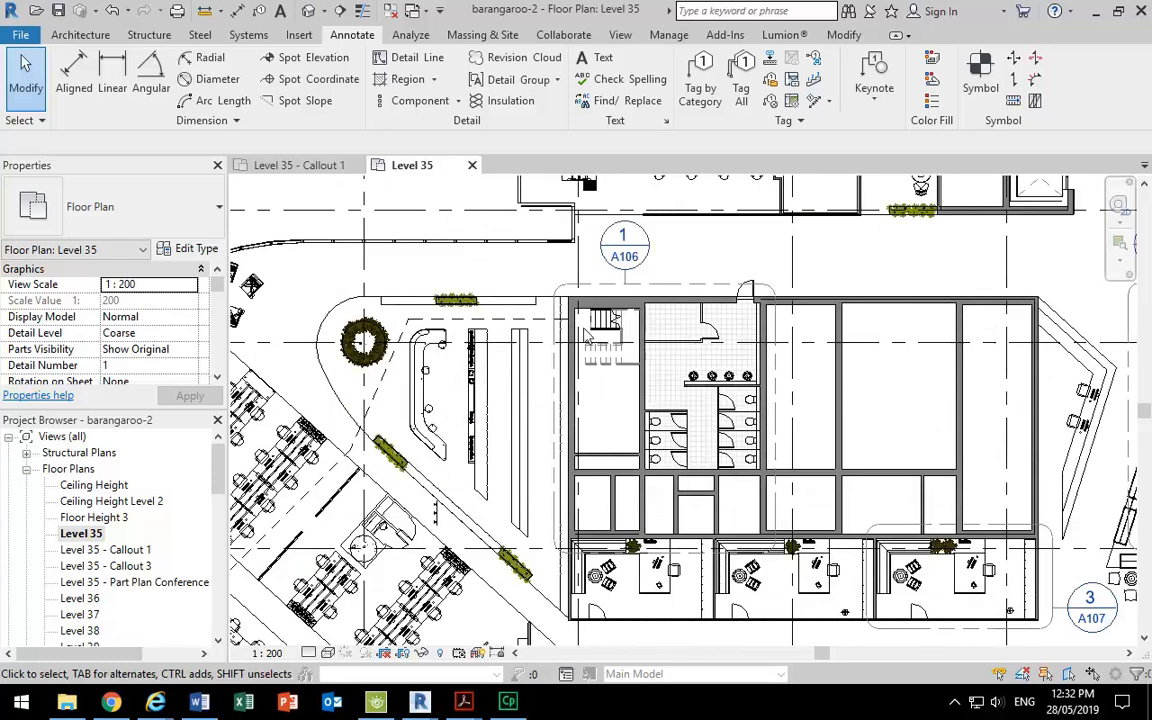
{"action": "scroll", "coordinate": [587, 338], "scroll_direction": "up", "scroll_amount": 5}
{"action": "scroll", "coordinate": [616, 368], "scroll_direction": "down", "scroll_amount": 6}
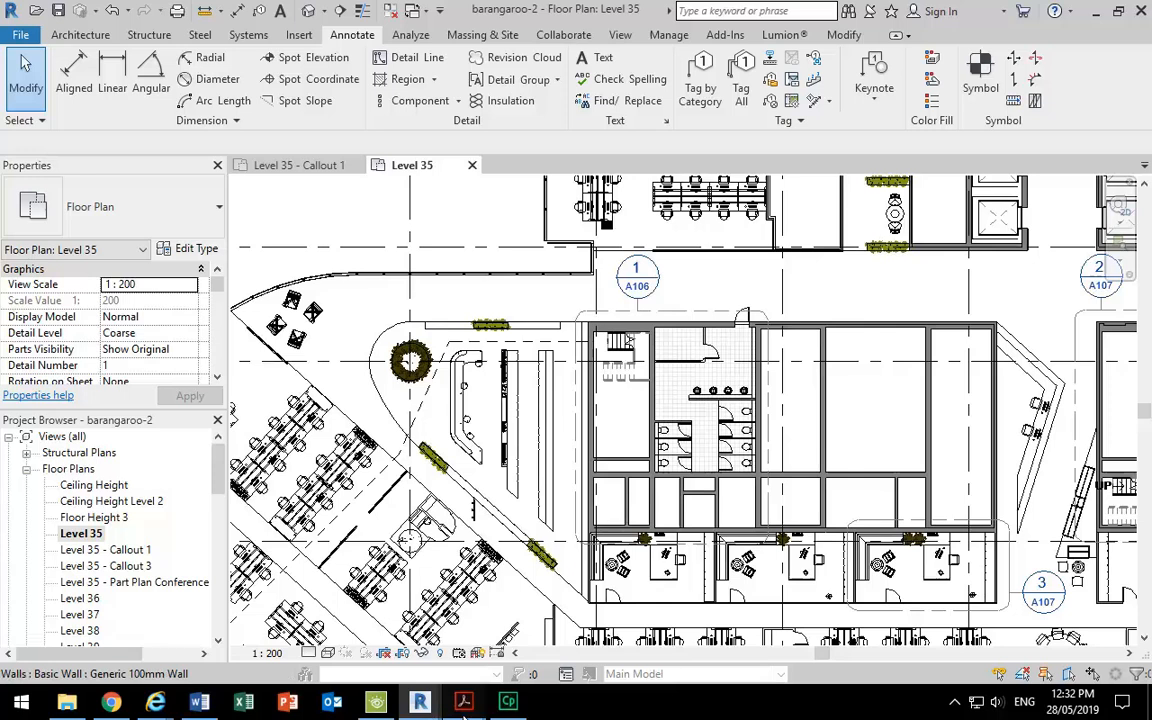
Return to the NCC 2016 PDF and examine the 1 m minimum unobstructed width requirement in clause D1.6(b).
{"action": "mouse_move", "coordinate": [463, 704]}
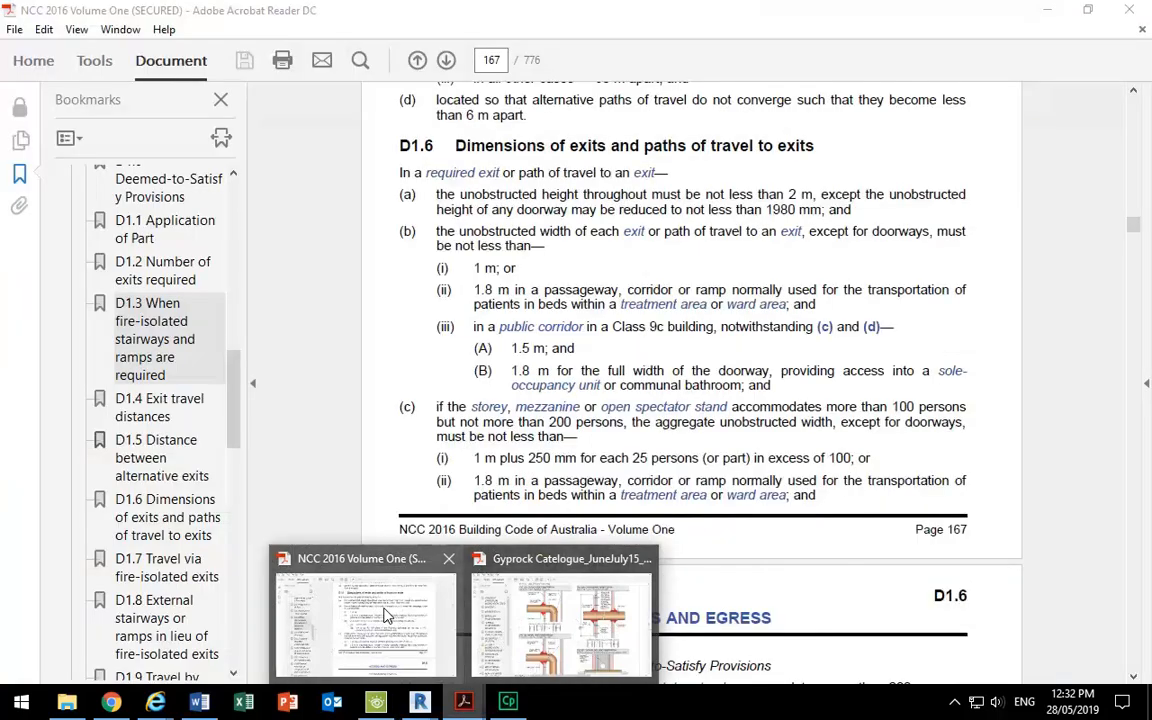
{"action": "left_click", "coordinate": [385, 615]}
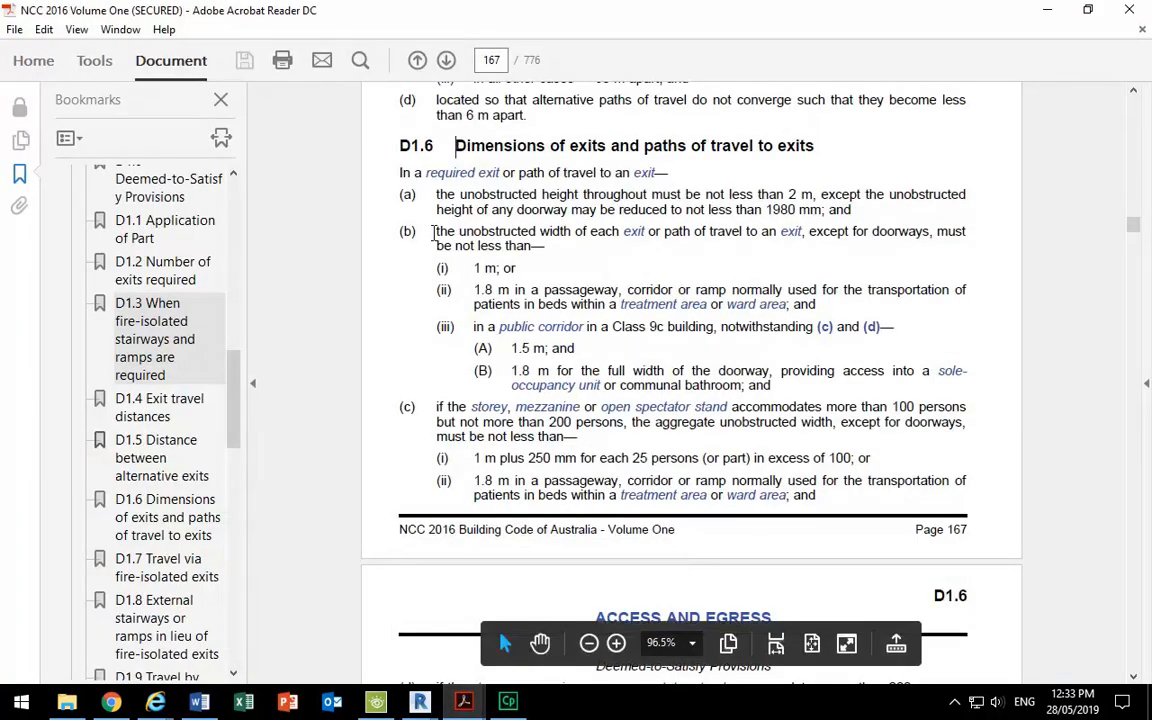
{"action": "left_click", "coordinate": [473, 268]}
{"action": "left_click_drag", "start_coordinate": [473, 268], "coordinate": [497, 268]}
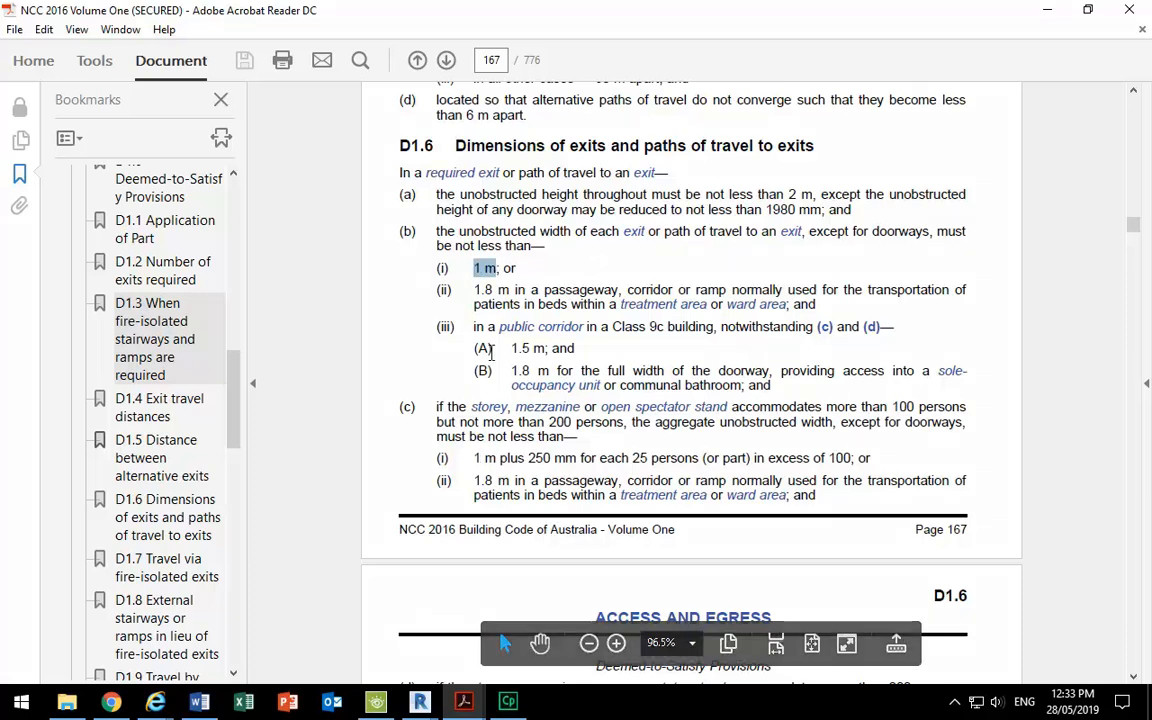
{"action": "left_click", "coordinate": [430, 233]}
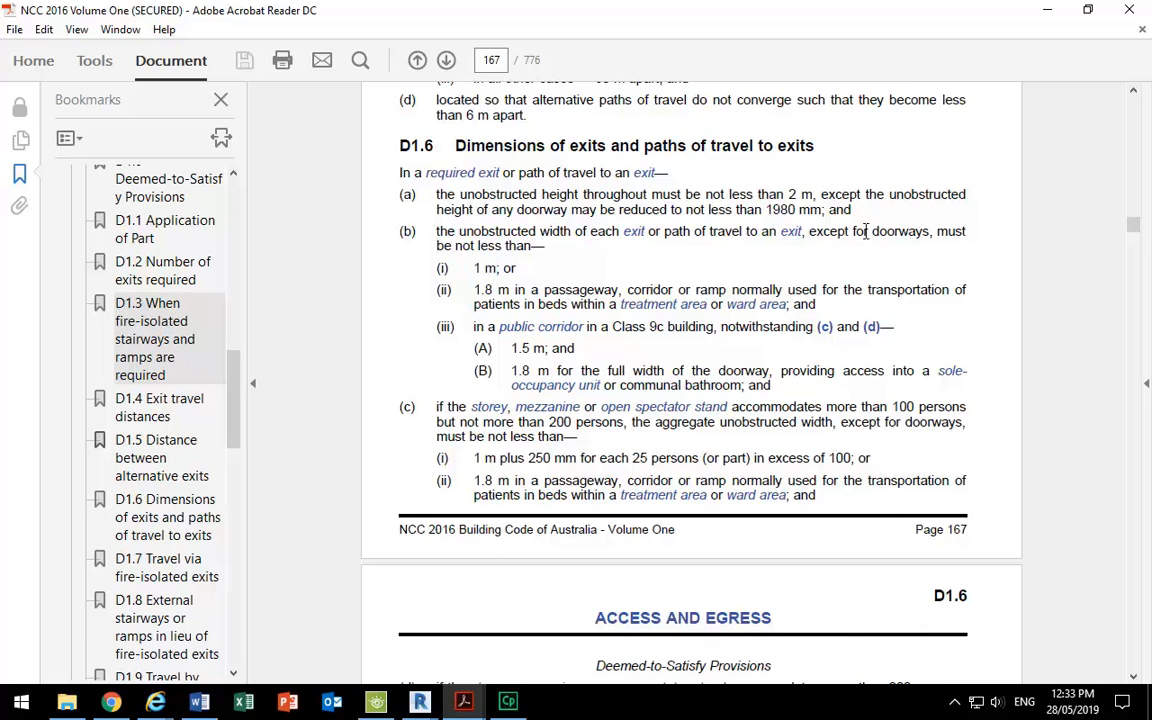
Read the 2 m height and 1 m width minimums in clause D1.6, plus the increased widths for larger occupant numbers.
{"action": "left_click_drag", "start_coordinate": [474, 267], "coordinate": [498, 264]}
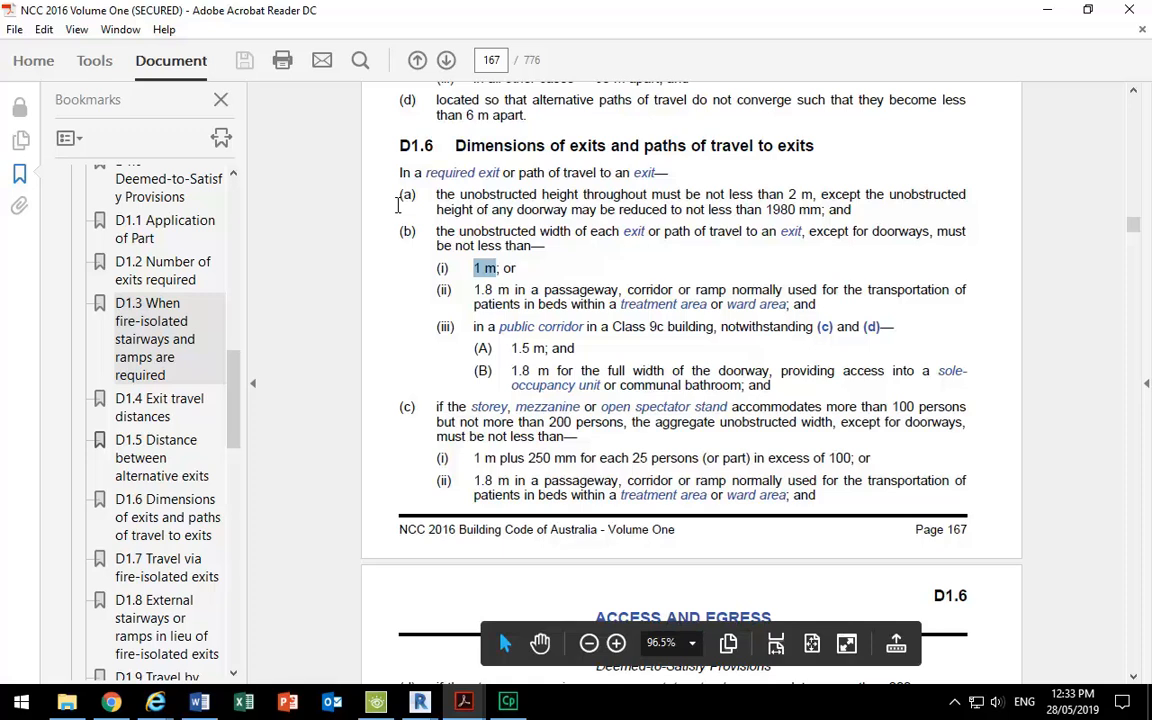
{"action": "left_click", "coordinate": [790, 196]}
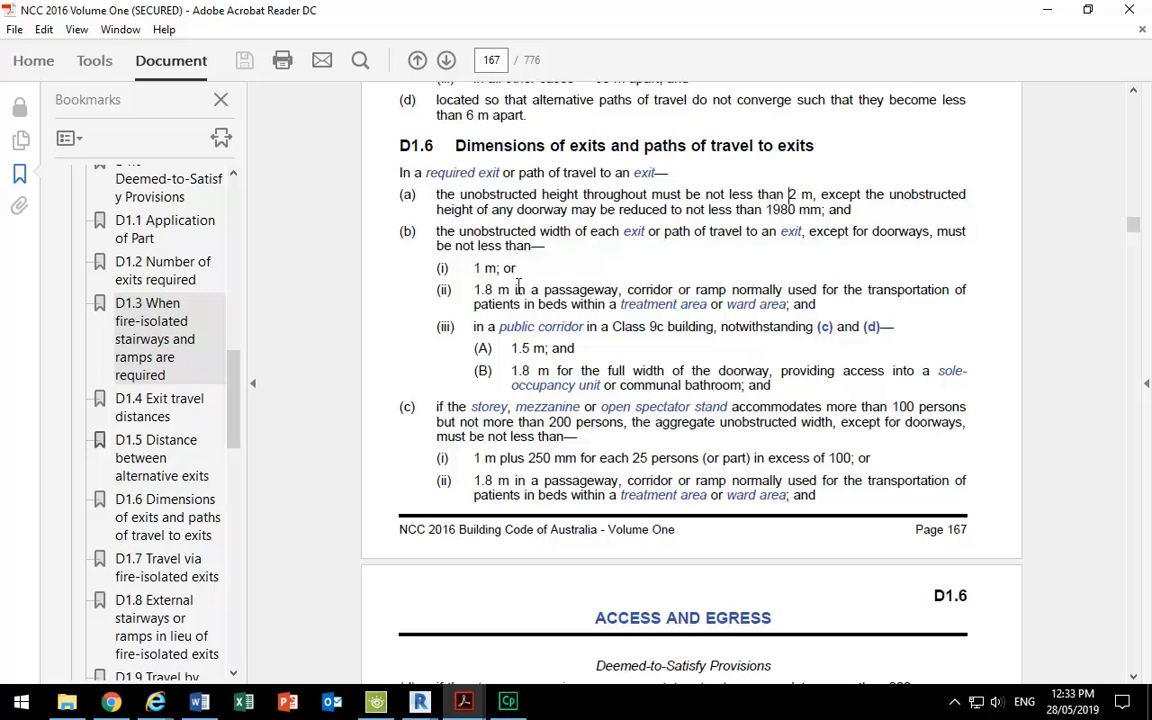
{"action": "left_click_drag", "start_coordinate": [788, 195], "coordinate": [809, 187]}
{"action": "left_click_drag", "start_coordinate": [474, 268], "coordinate": [491, 268]}
{"action": "scroll", "coordinate": [460, 333], "scroll_direction": "down", "scroll_amount": 3}
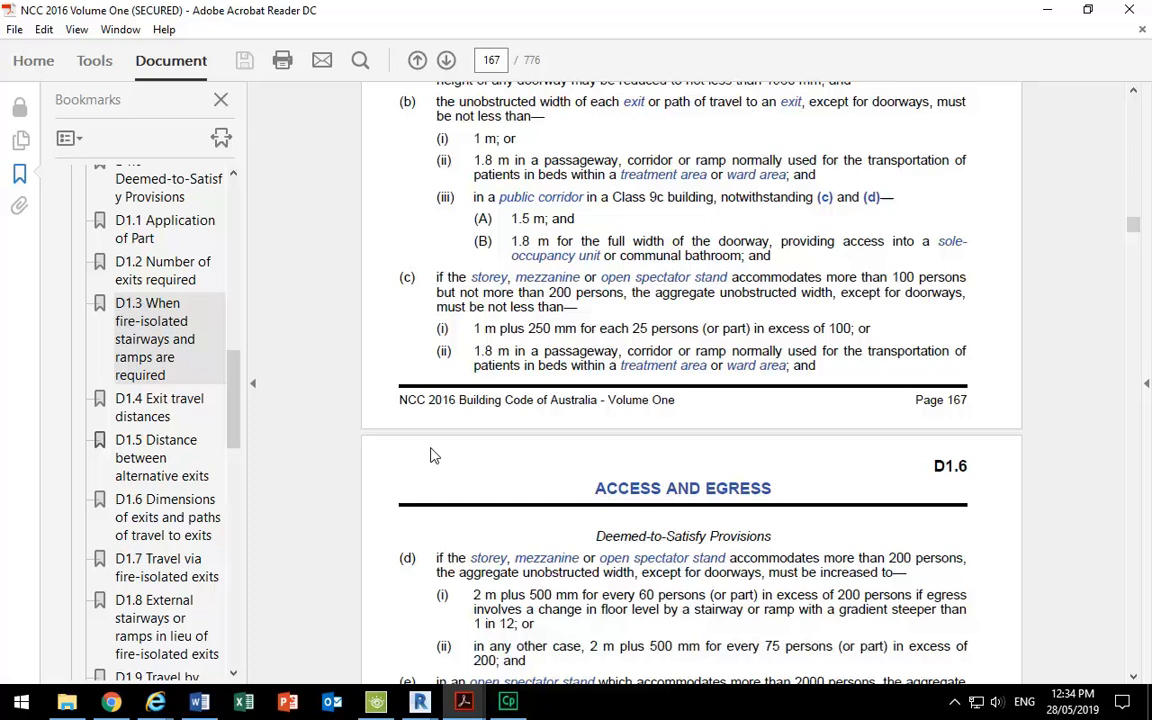
Switch to the Revit Level 35 floor plan and examine the full extent of the floor.
{"action": "mouse_move", "coordinate": [420, 702]}
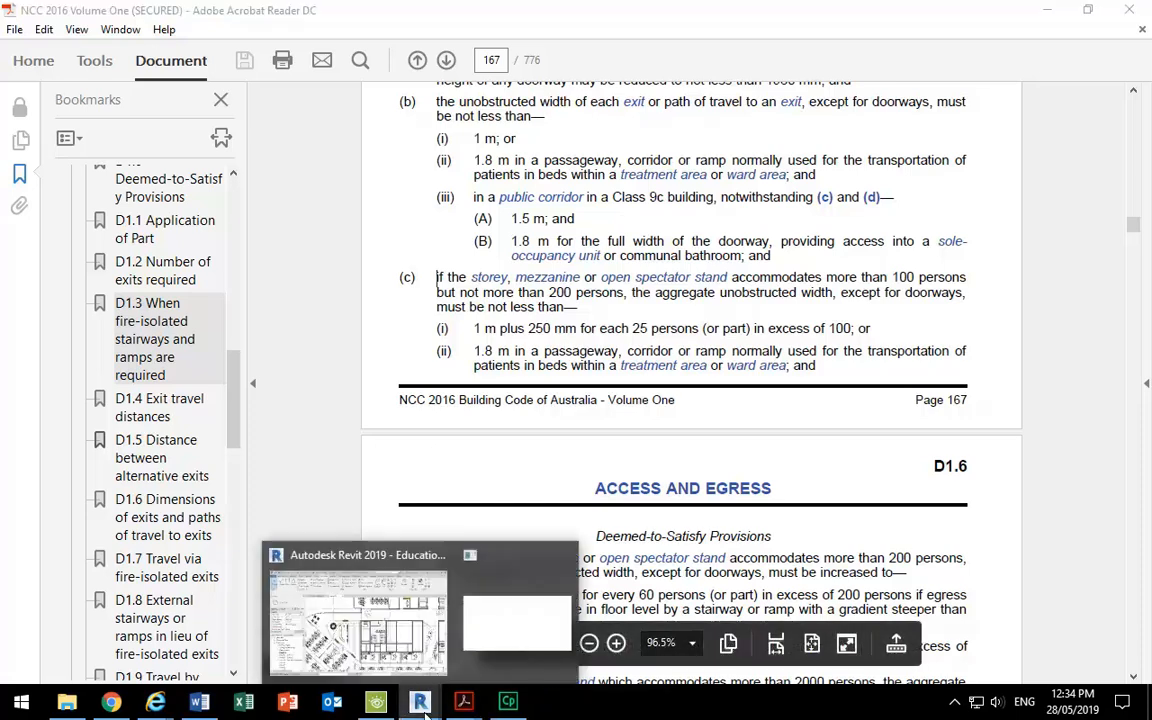
{"action": "left_click", "coordinate": [380, 648]}
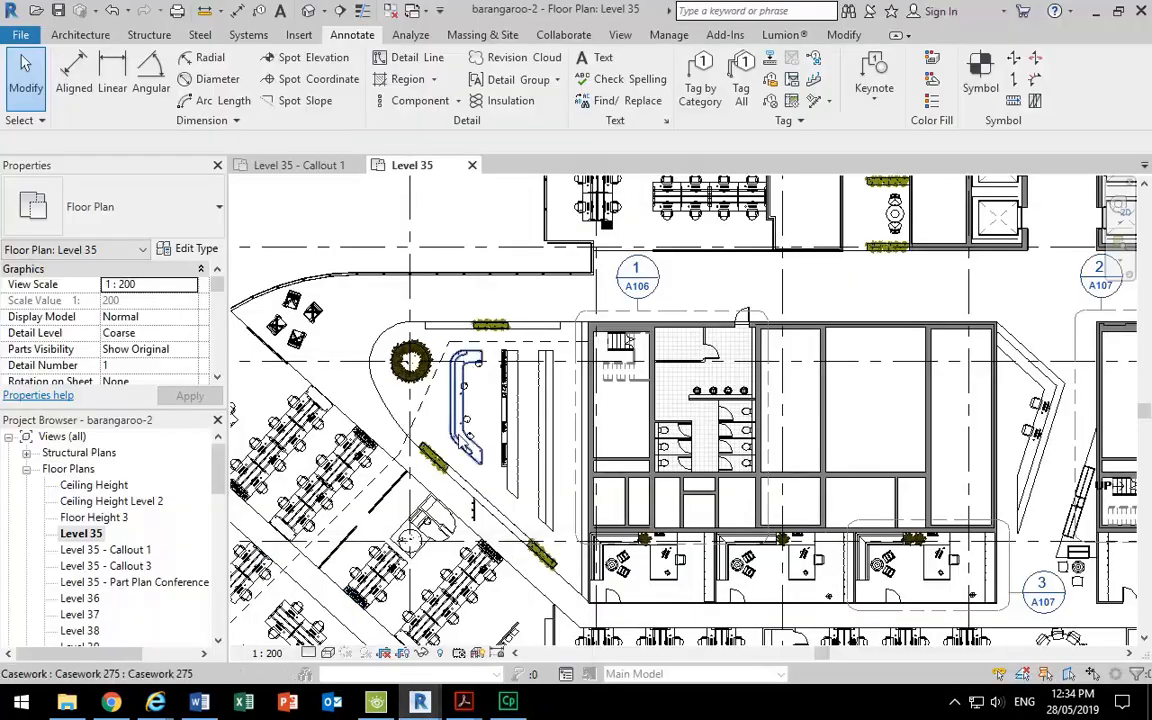
{"action": "scroll", "coordinate": [460, 437], "scroll_direction": "down", "scroll_amount": 3}
{"action": "middle_click_drag", "start_coordinate": [479, 449], "coordinate": [465, 413]}
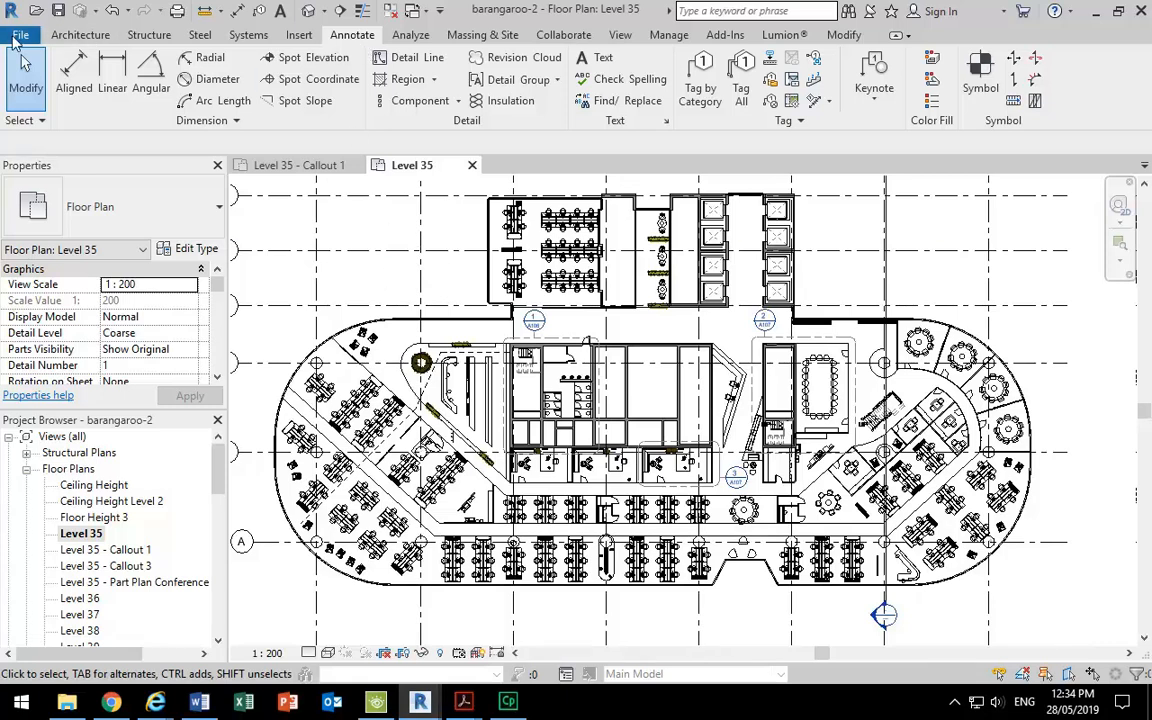
Place a tagged room in the large enclosed space at the middle of the core on the Level 35 floor plan.
{"action": "left_click", "coordinate": [68, 36]}
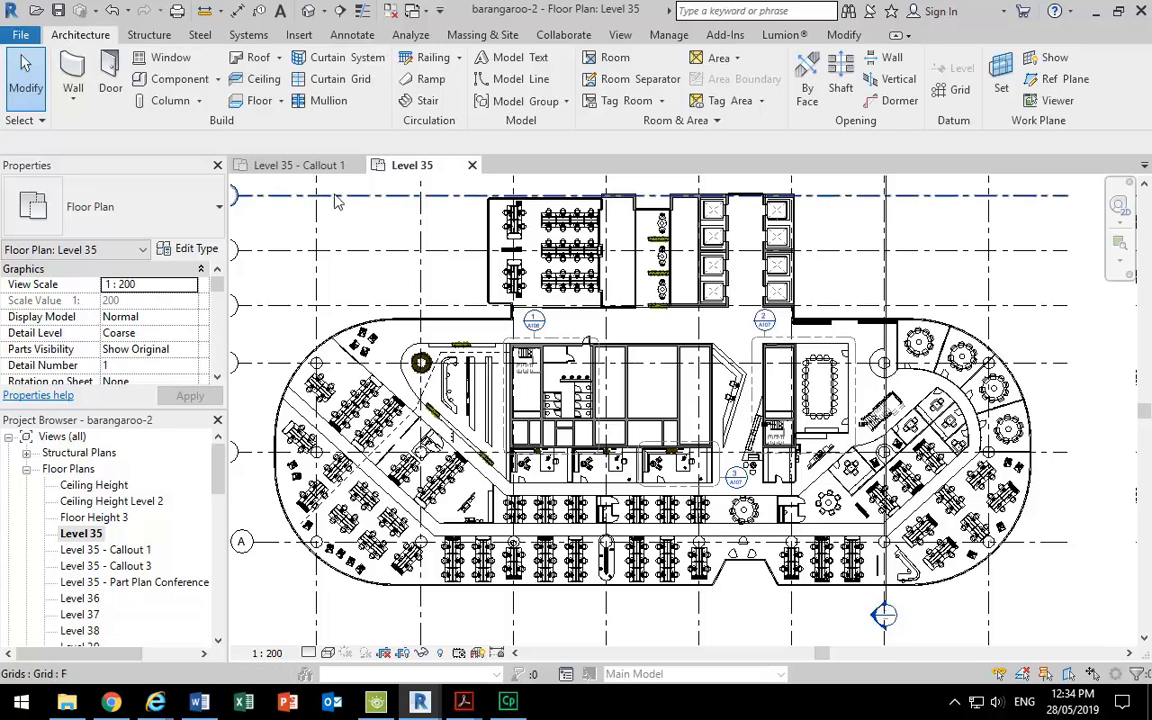
{"action": "left_click", "coordinate": [713, 62]}
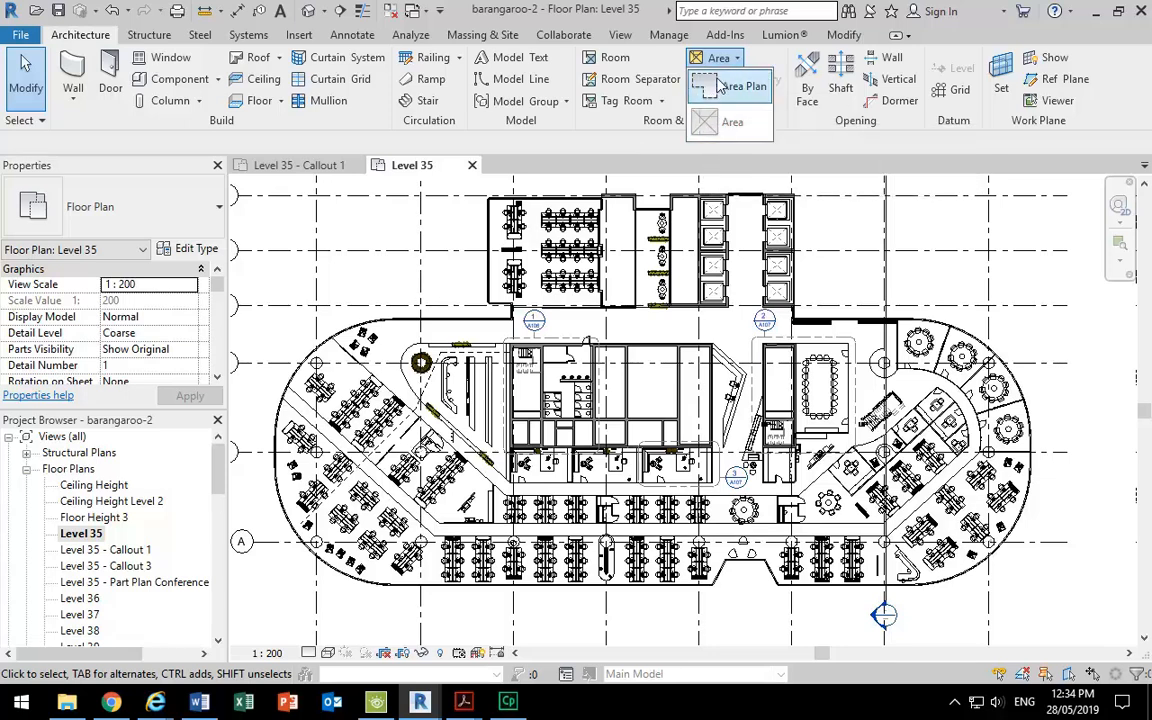
{"action": "left_click", "coordinate": [625, 141]}
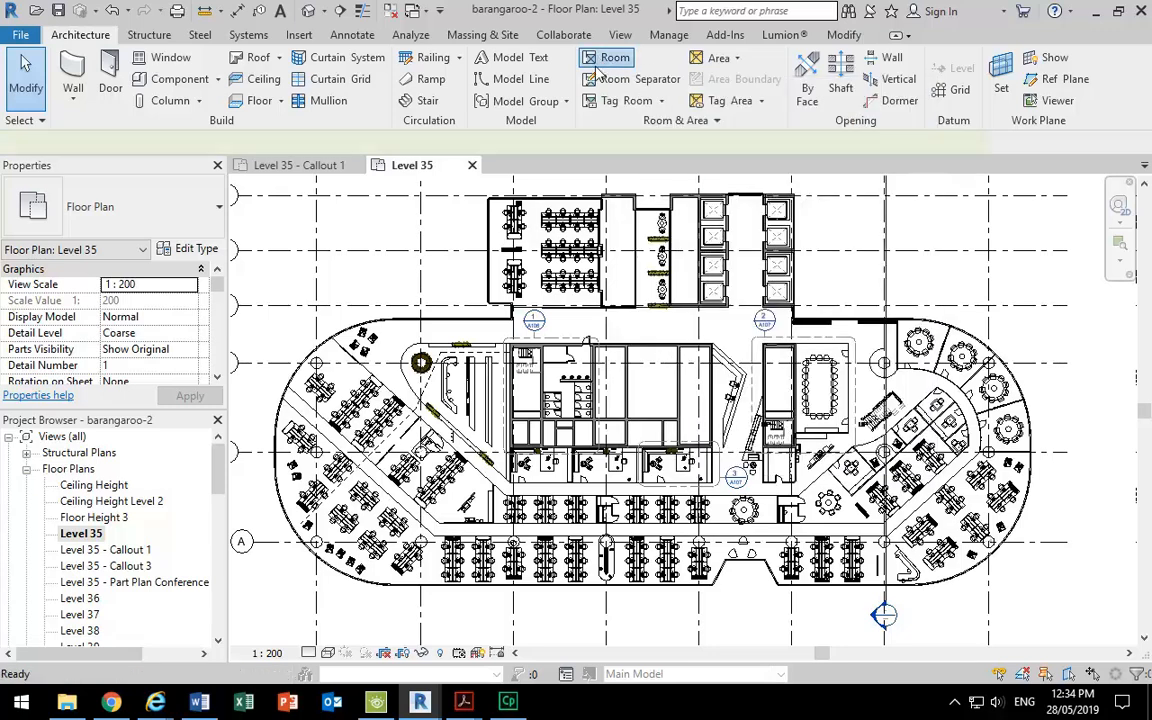
{"action": "left_click", "coordinate": [604, 58]}
{"action": "scroll", "coordinate": [600, 378], "scroll_direction": "up", "scroll_amount": 5}
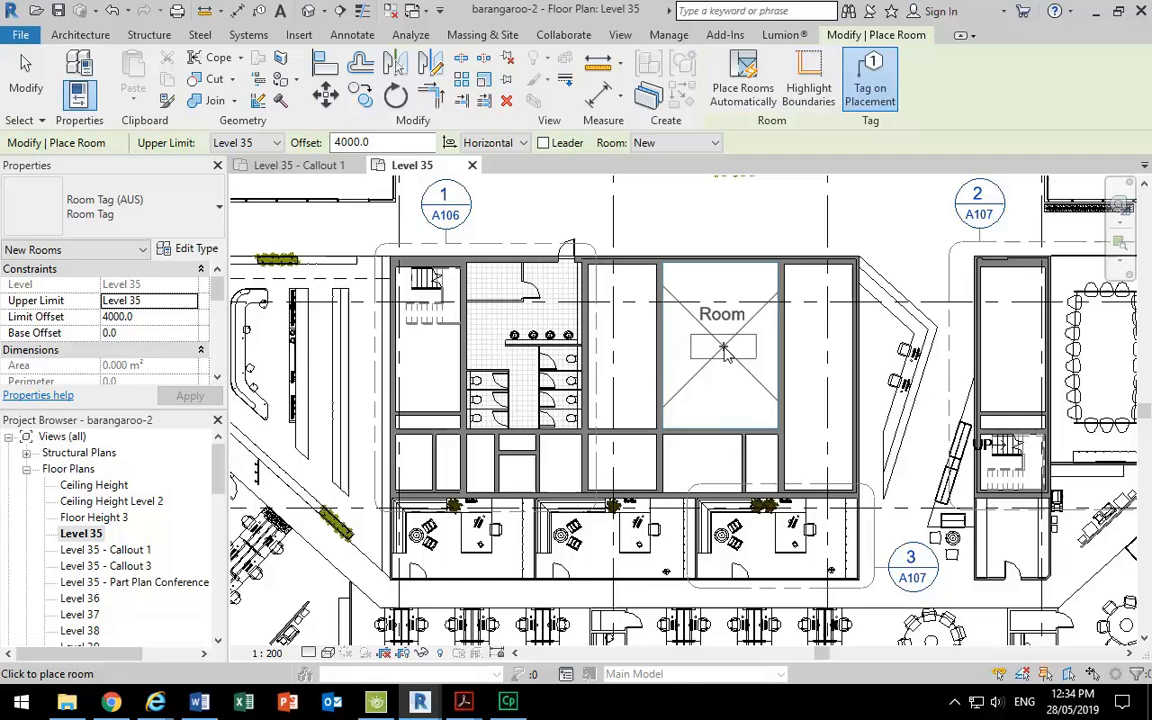
{"action": "left_click", "coordinate": [725, 352]}
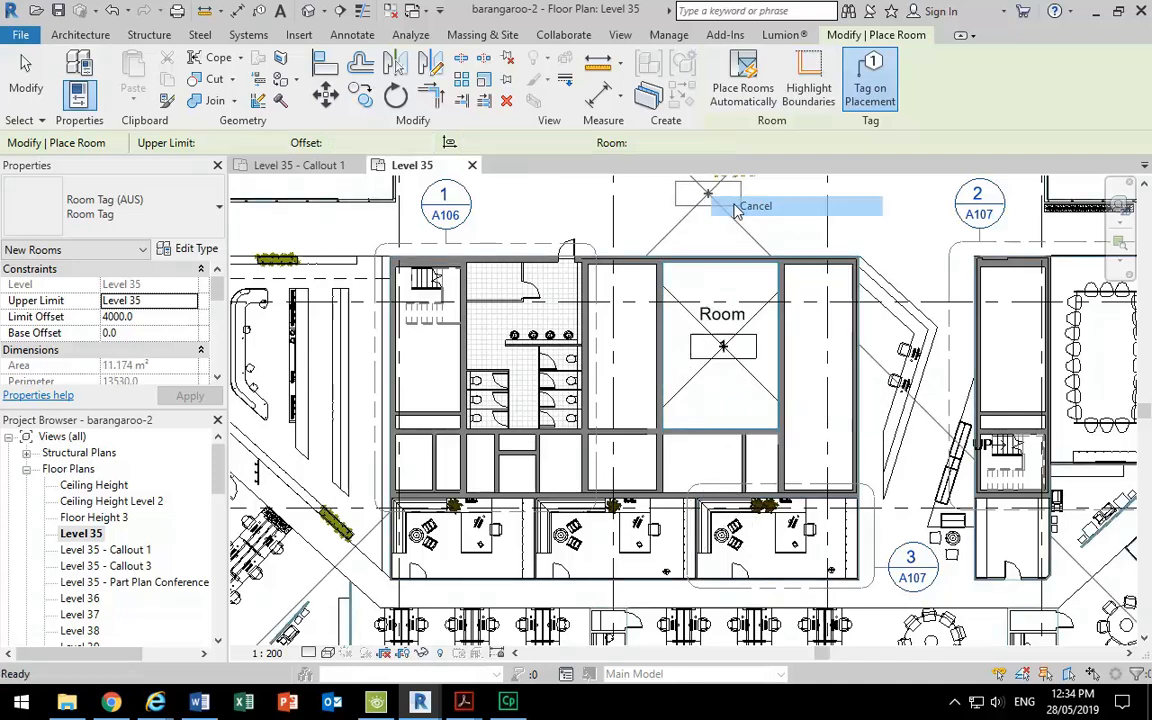
{"action": "right_click", "coordinate": [738, 202]}
{"action": "left_click", "coordinate": [765, 216]}
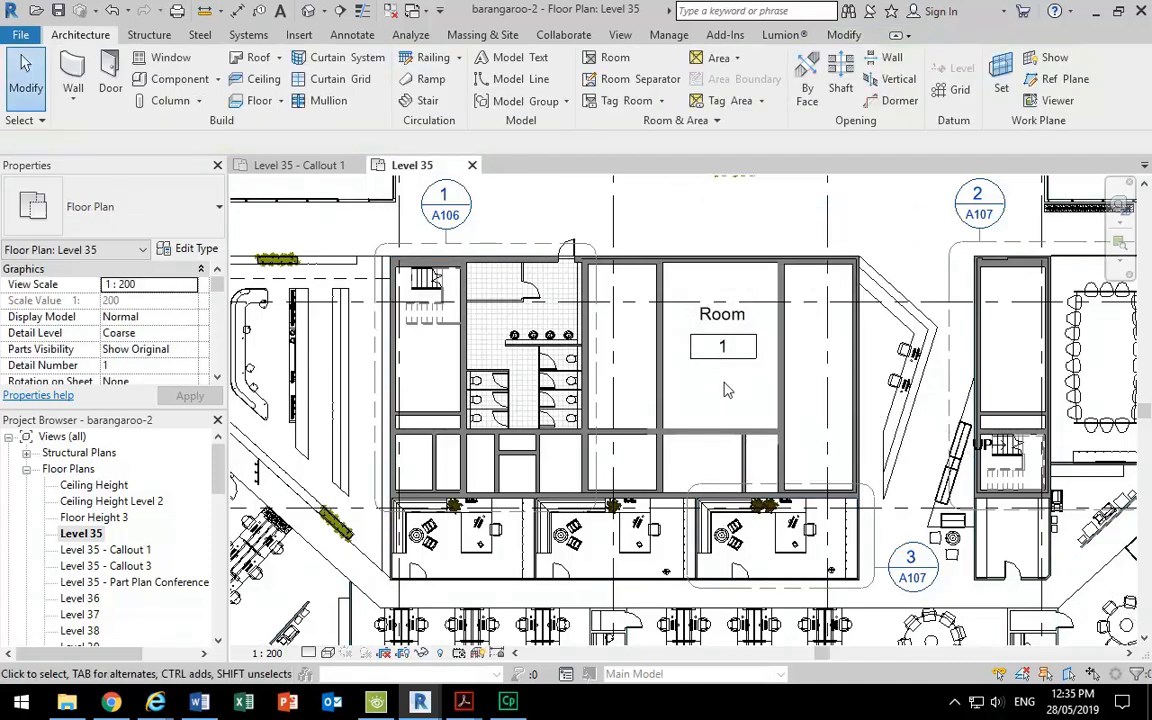
Enable Show Area in the type properties of the new room's tag and check the room's area and bounding walls.
{"action": "left_click", "coordinate": [722, 313]}
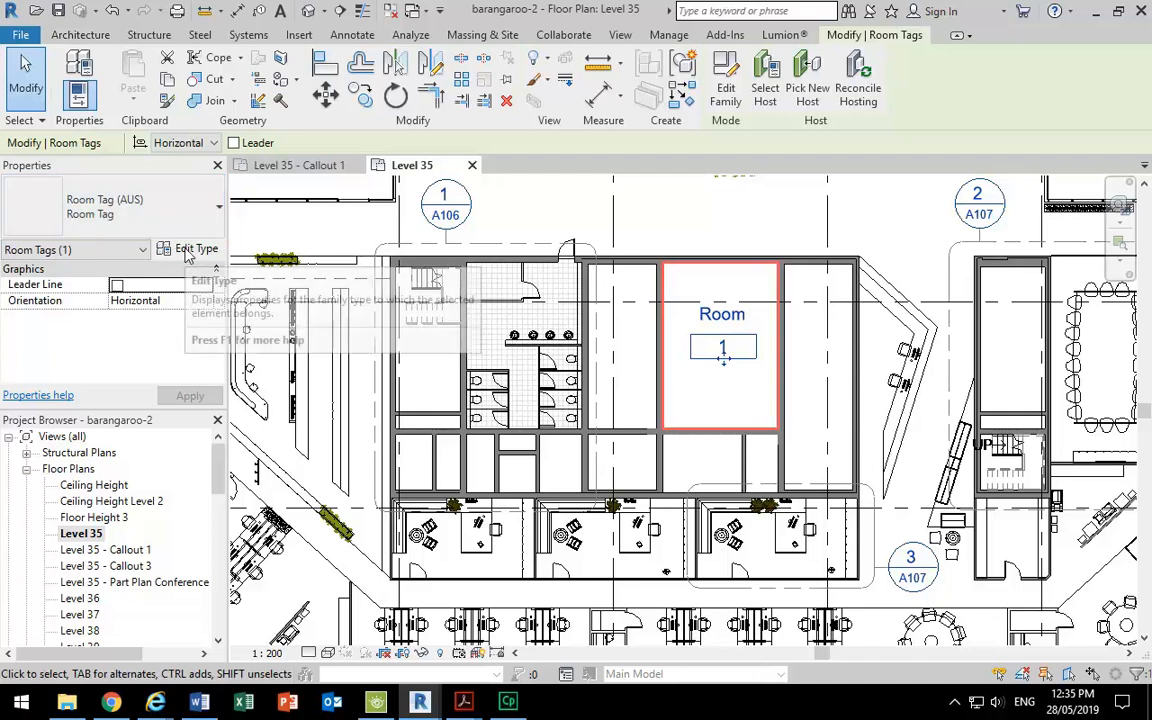
{"action": "left_click", "coordinate": [191, 251]}
{"action": "left_click", "coordinate": [781, 262]}
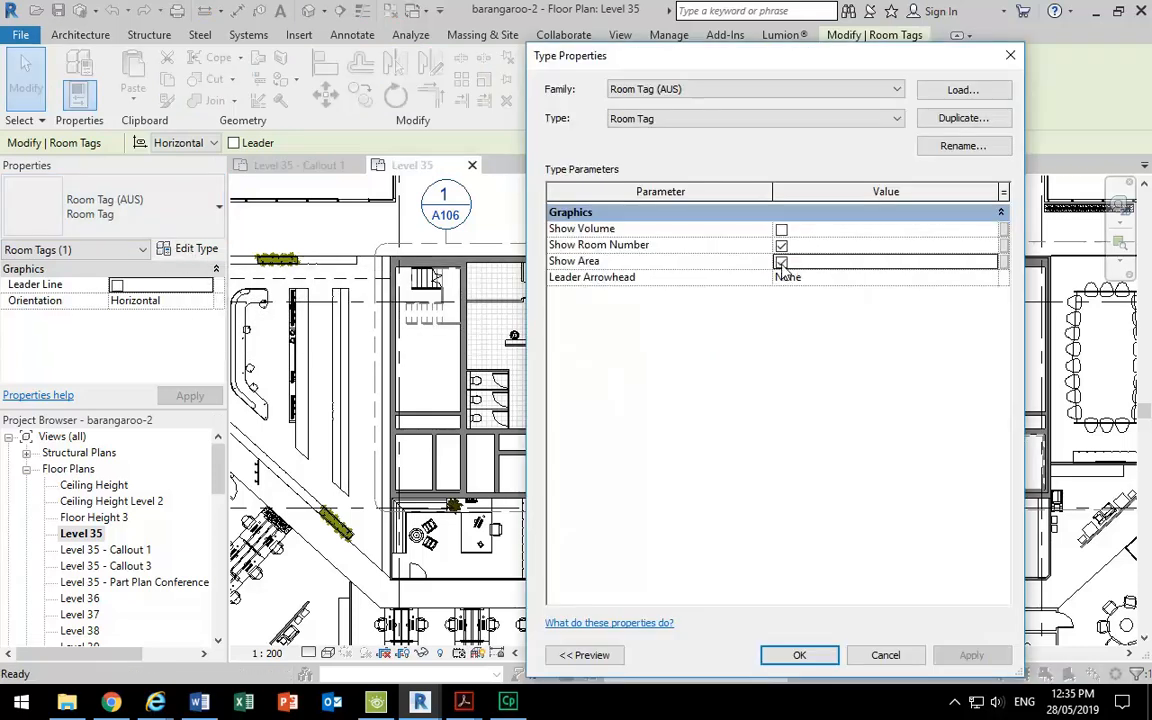
{"action": "left_click", "coordinate": [799, 655]}
{"action": "scroll", "coordinate": [710, 380], "scroll_direction": "up", "scroll_amount": 3}
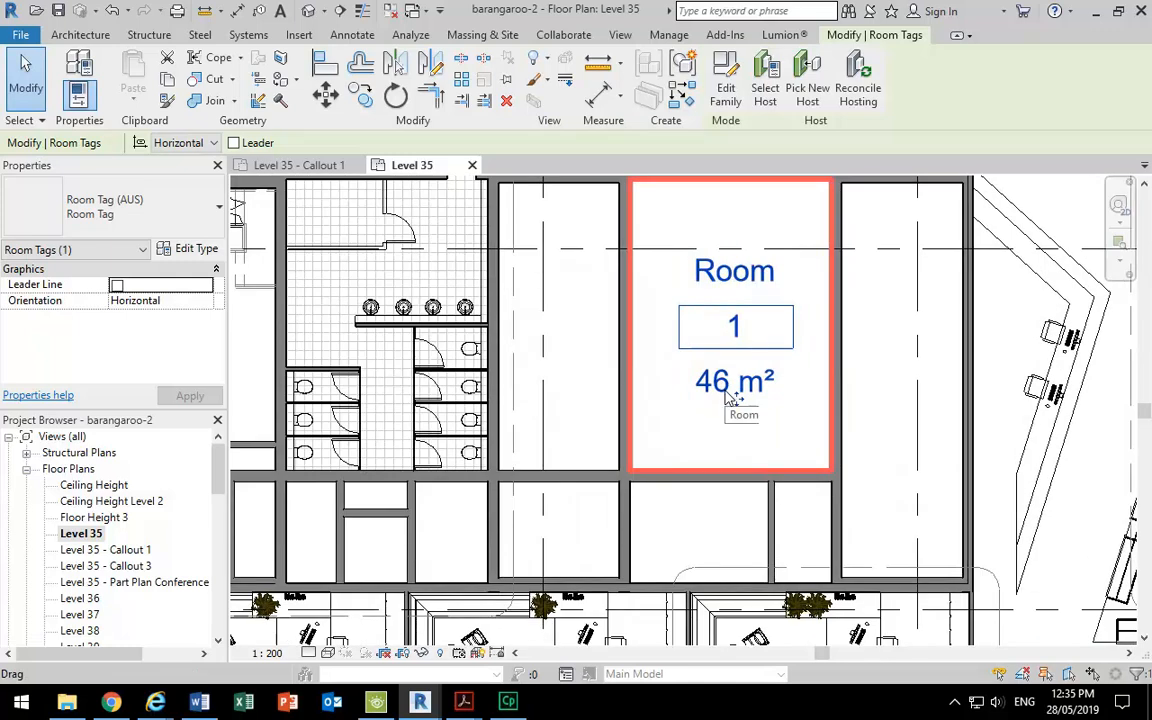
{"action": "scroll", "coordinate": [727, 400], "scroll_direction": "down", "scroll_amount": 5}
{"action": "scroll", "coordinate": [724, 373], "scroll_direction": "up", "scroll_amount": 3}
{"action": "middle_click_drag", "start_coordinate": [726, 372], "coordinate": [608, 313]}
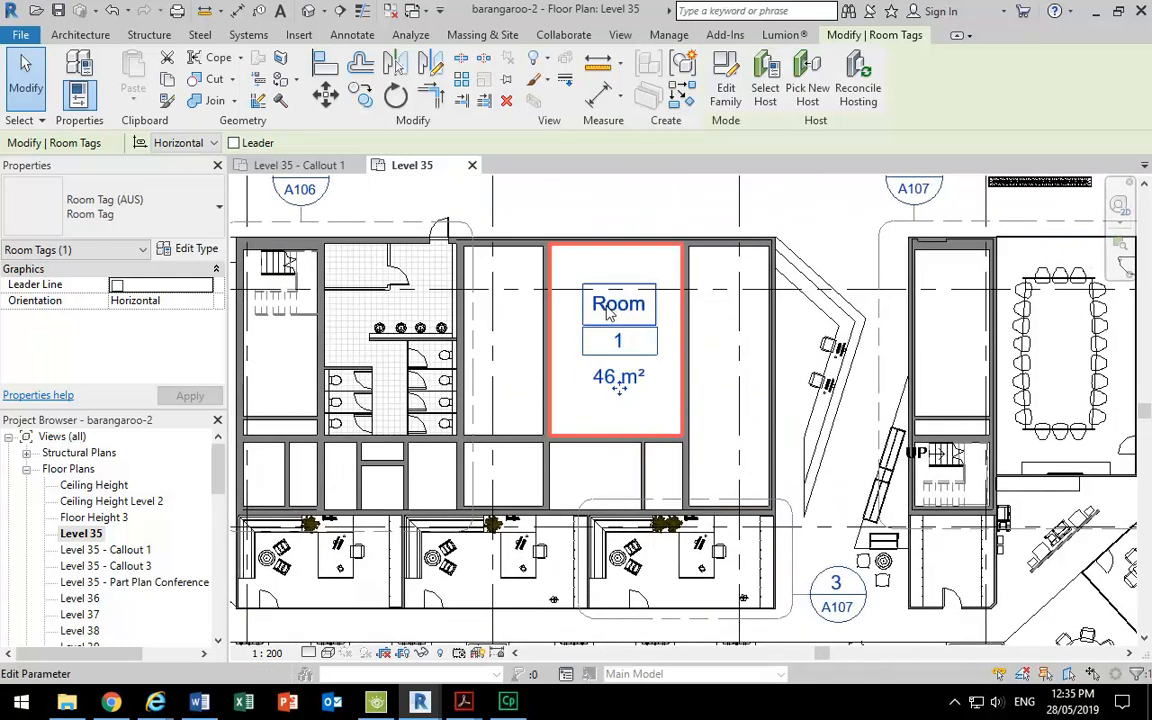
{"action": "scroll", "coordinate": [612, 313], "scroll_direction": "up", "scroll_amount": 2}
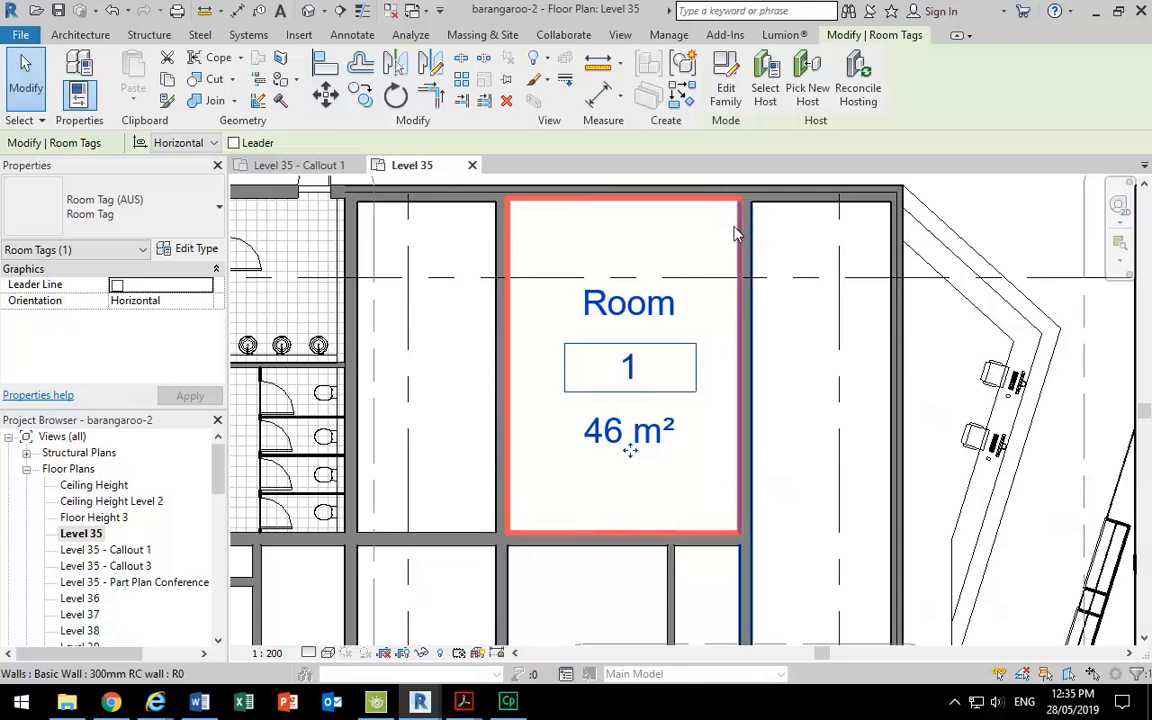
{"action": "scroll", "coordinate": [735, 262], "scroll_direction": "down", "scroll_amount": 3}
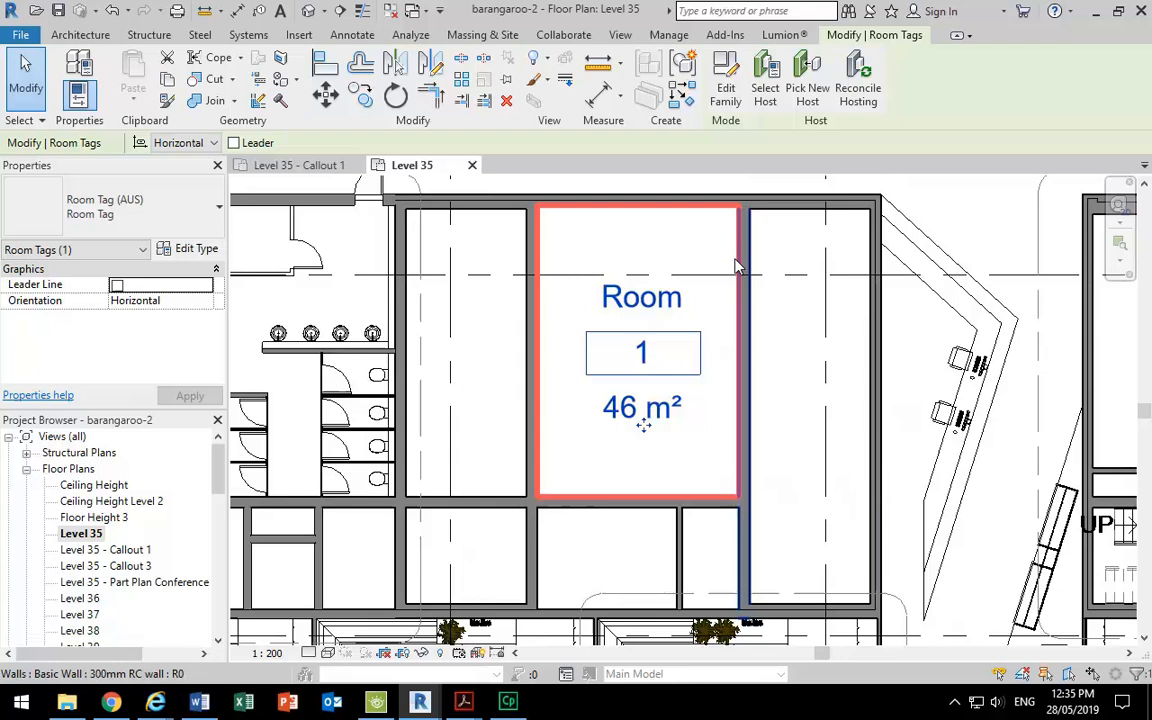
{"action": "scroll", "coordinate": [590, 312], "scroll_direction": "down", "scroll_amount": 2}
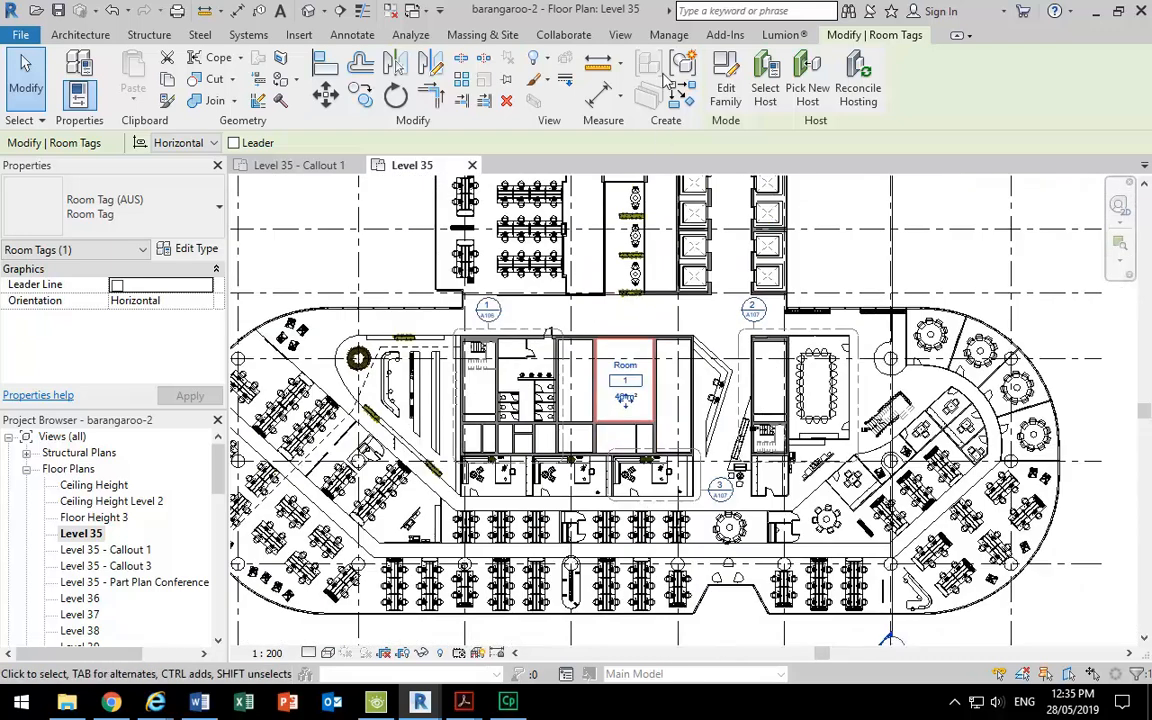
Create a Rentable area plan for Level 35 with area boundary lines generated automatically from all external walls.
{"action": "left_click", "coordinate": [70, 38]}
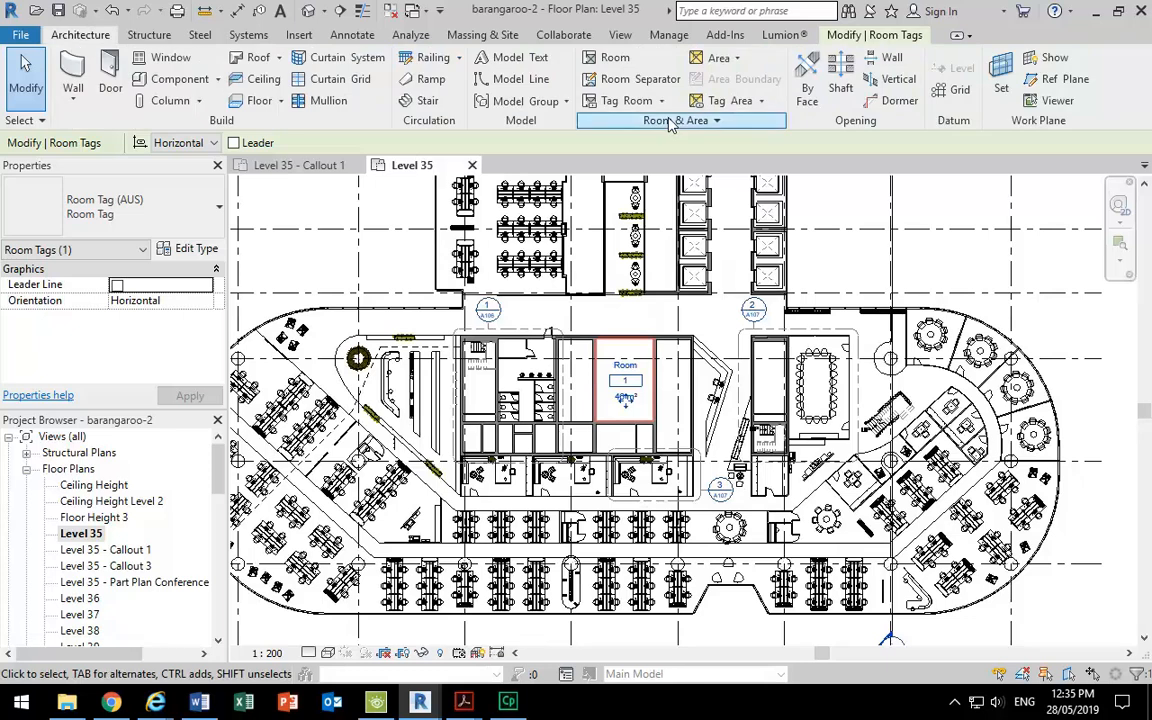
{"action": "left_click", "coordinate": [722, 57]}
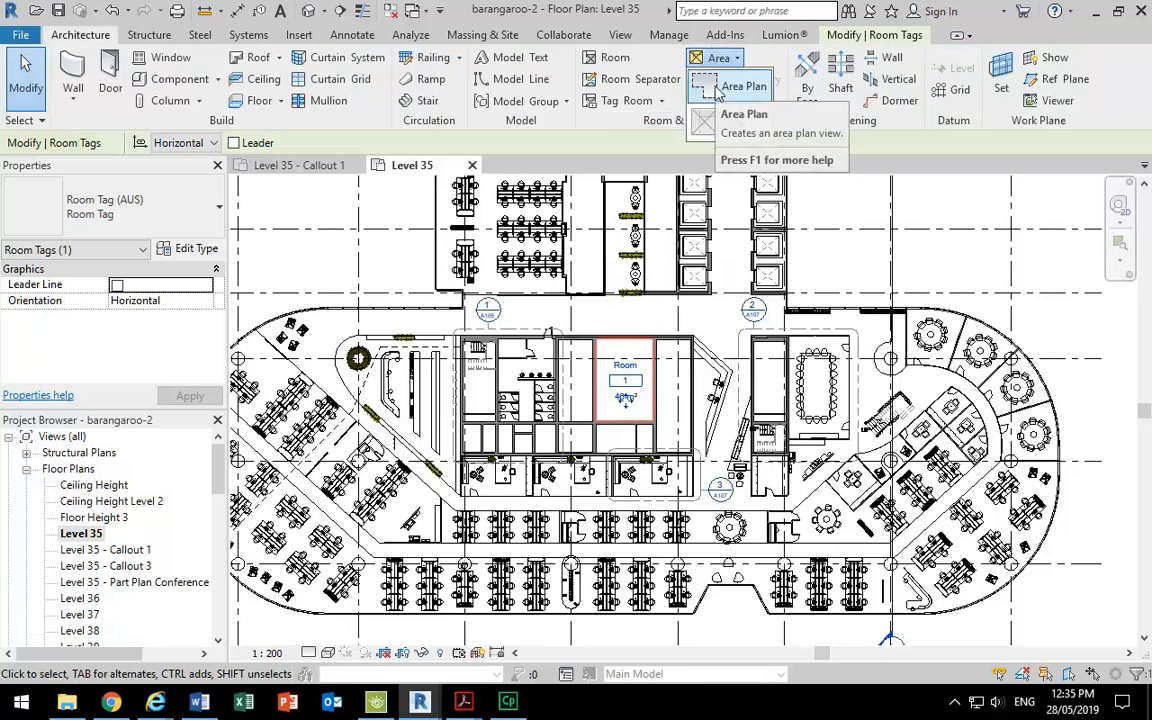
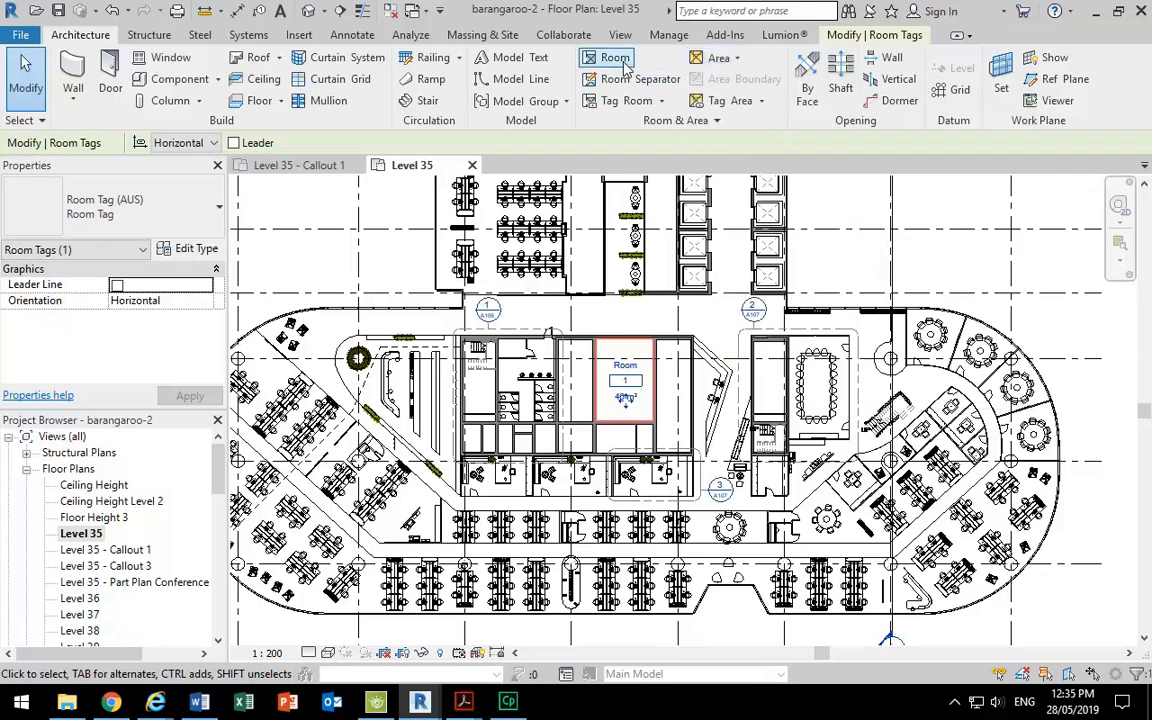
{"action": "left_click", "coordinate": [719, 62]}
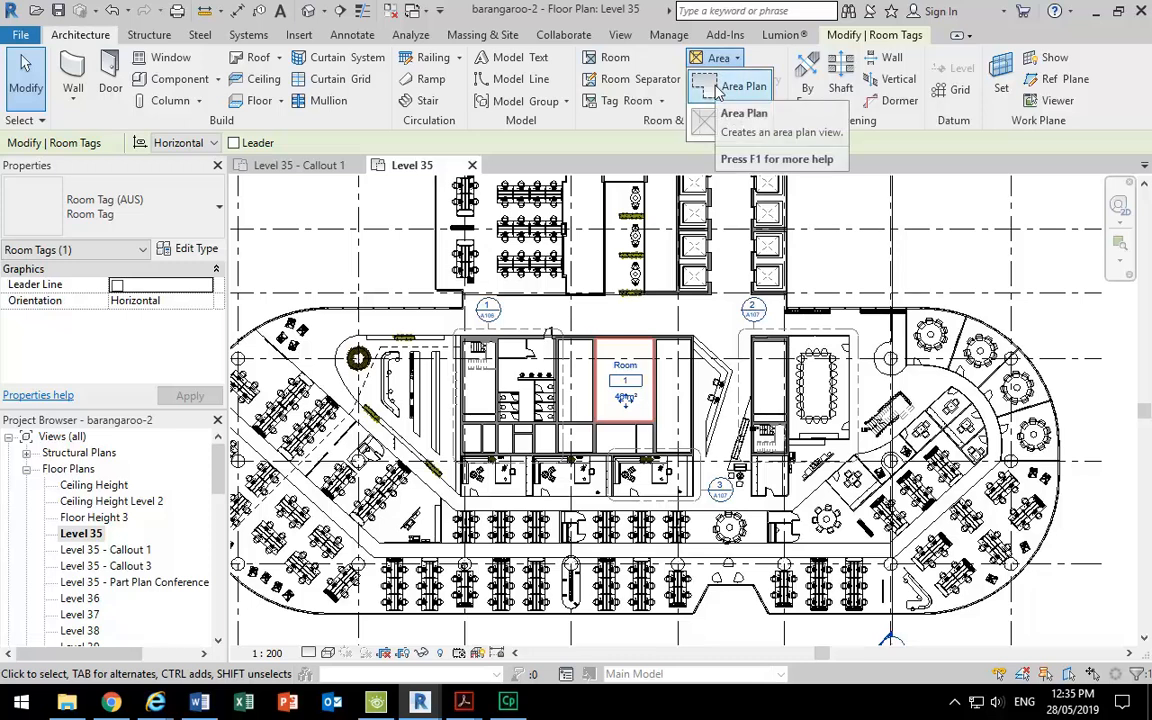
{"action": "left_click", "coordinate": [716, 93]}
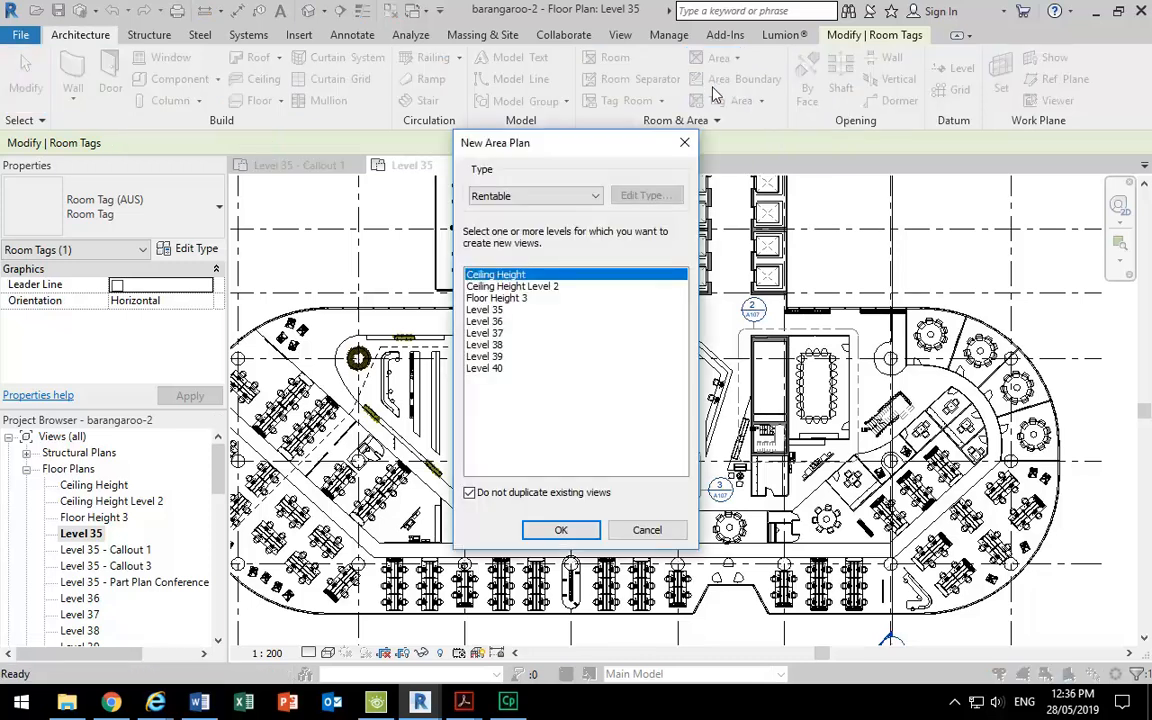
{"action": "left_click", "coordinate": [491, 310]}
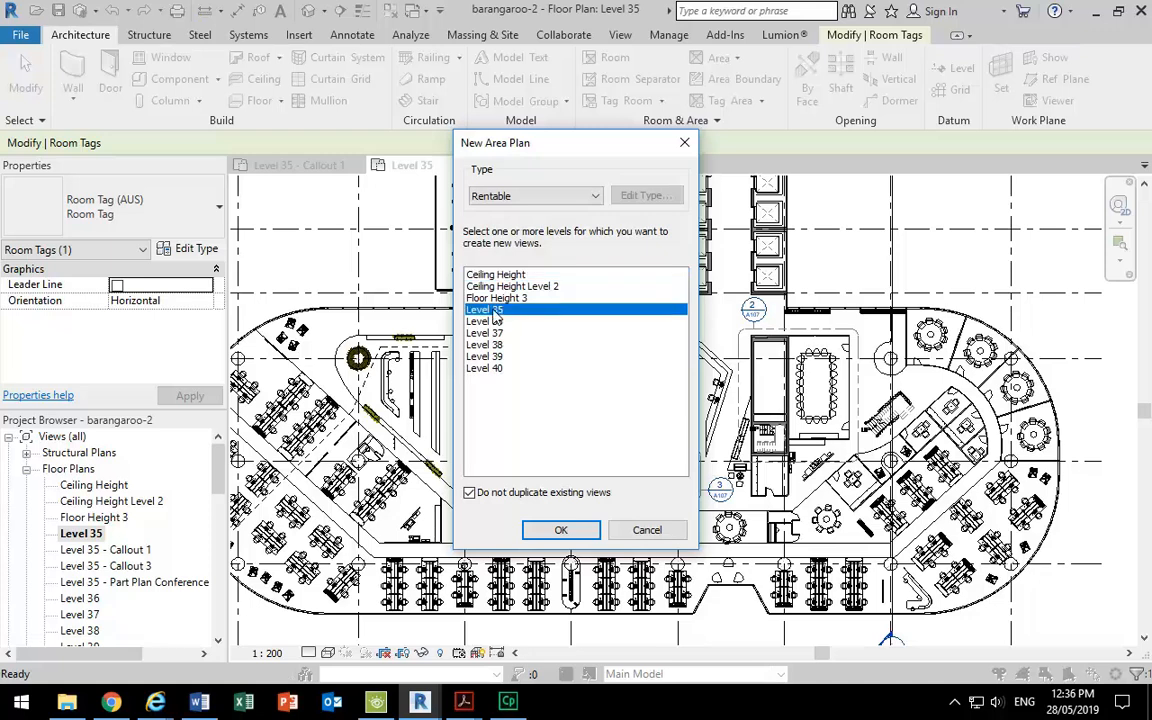
{"action": "left_click", "coordinate": [560, 530]}
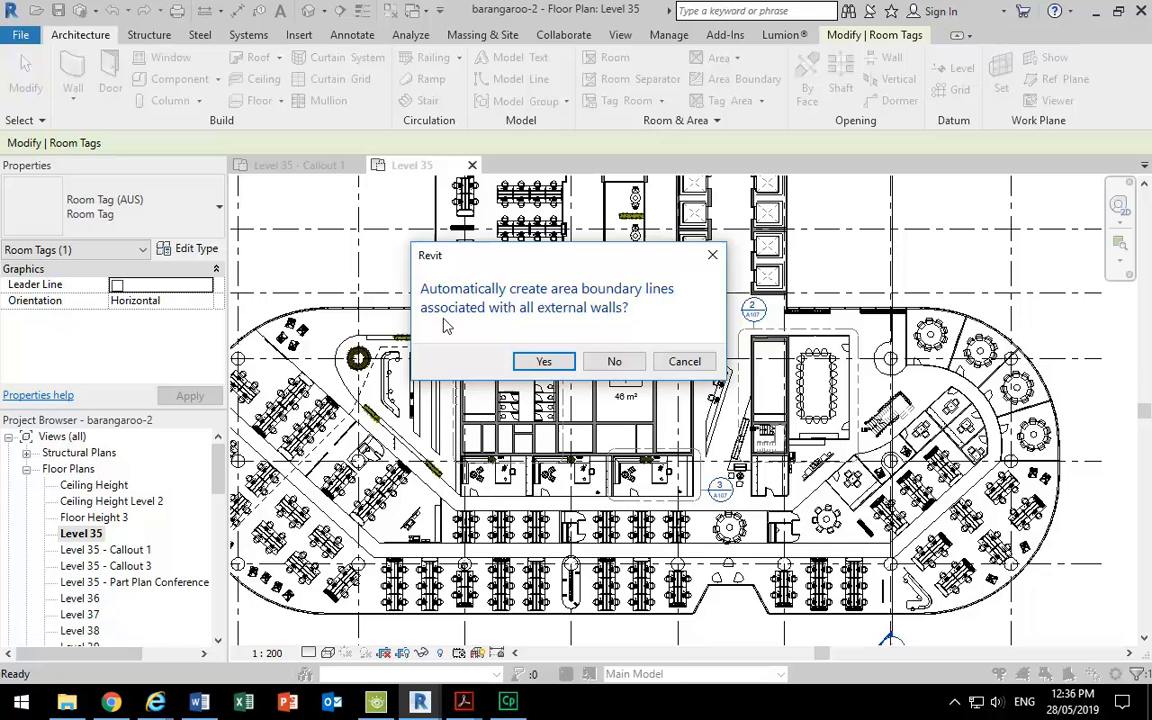
{"action": "left_click", "coordinate": [541, 362]}
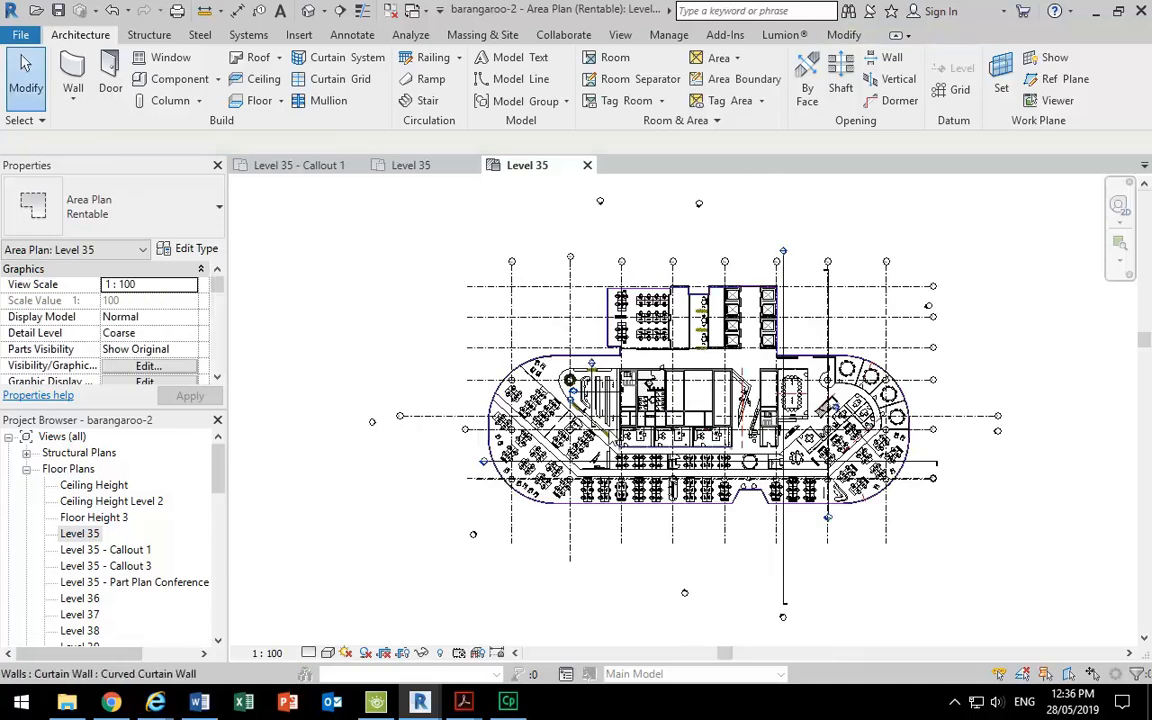
Examine the area boundary lines along the external walls and around the whole Level 35 area plan.
{"action": "scroll", "coordinate": [660, 288], "scroll_direction": "up", "scroll_amount": 5}
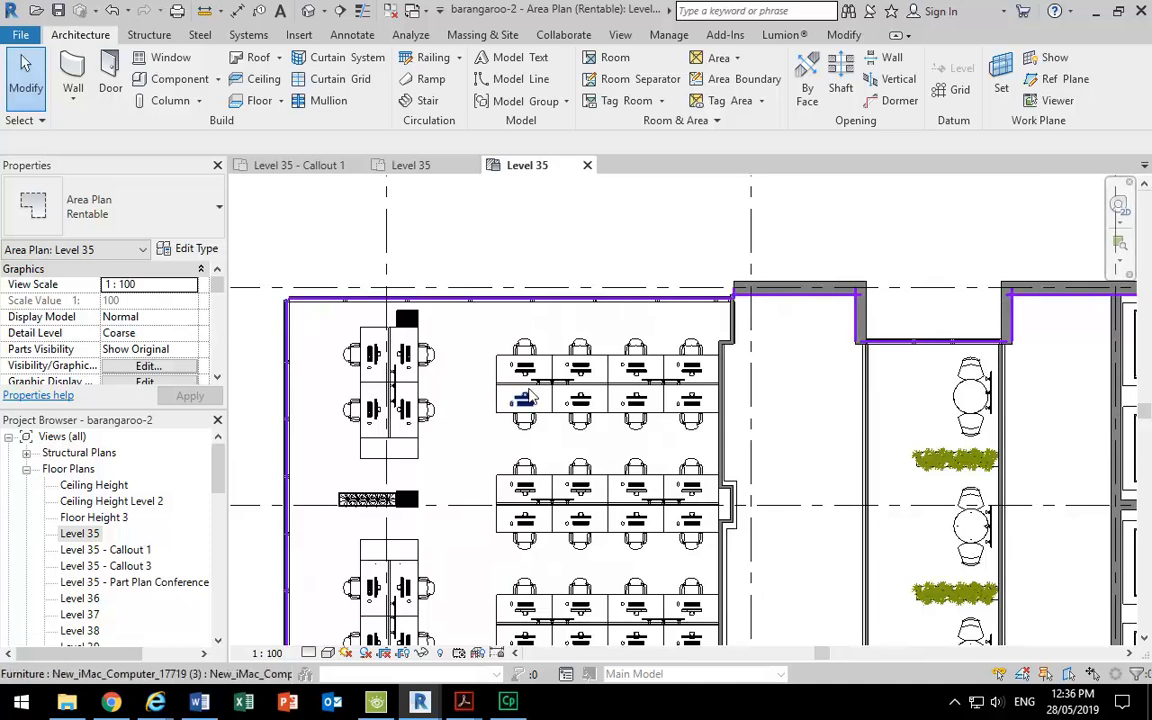
{"action": "scroll", "coordinate": [593, 258], "scroll_direction": "down", "scroll_amount": 3}
{"action": "scroll", "coordinate": [597, 255], "scroll_direction": "down", "scroll_amount": 1}
{"action": "scroll", "coordinate": [476, 402], "scroll_direction": "up", "scroll_amount": 3}
{"action": "scroll", "coordinate": [476, 402], "scroll_direction": "down", "scroll_amount": 3}
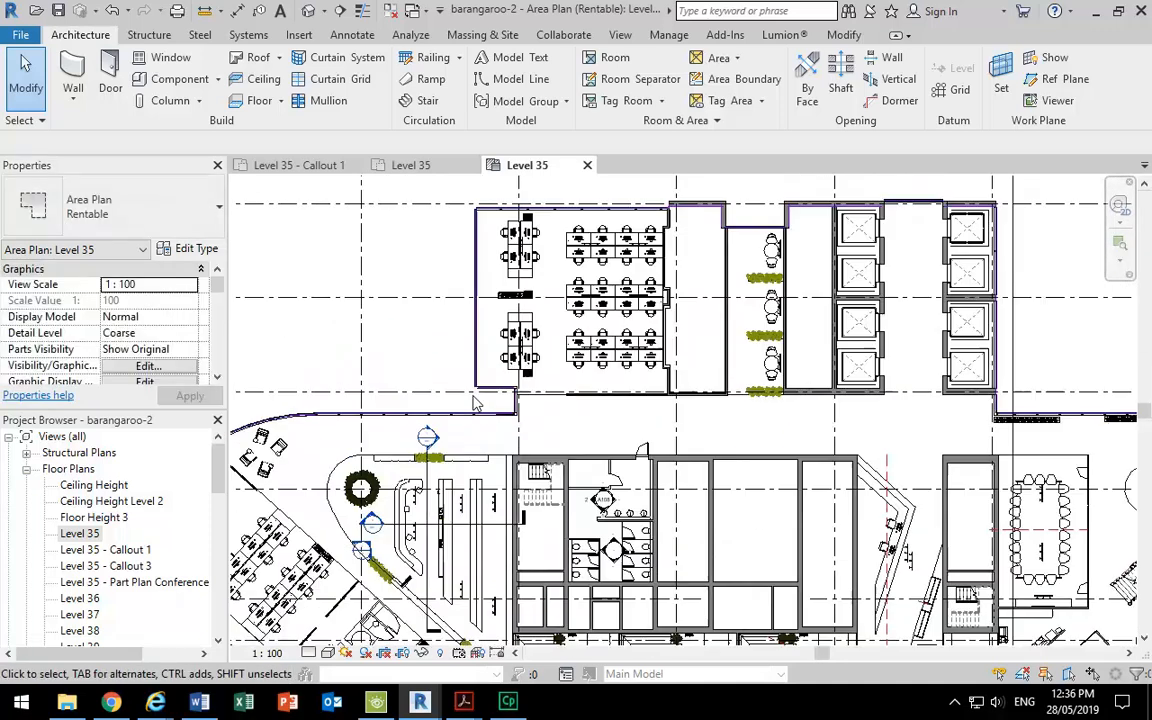
{"action": "scroll", "coordinate": [476, 402], "scroll_direction": "down", "scroll_amount": 2}
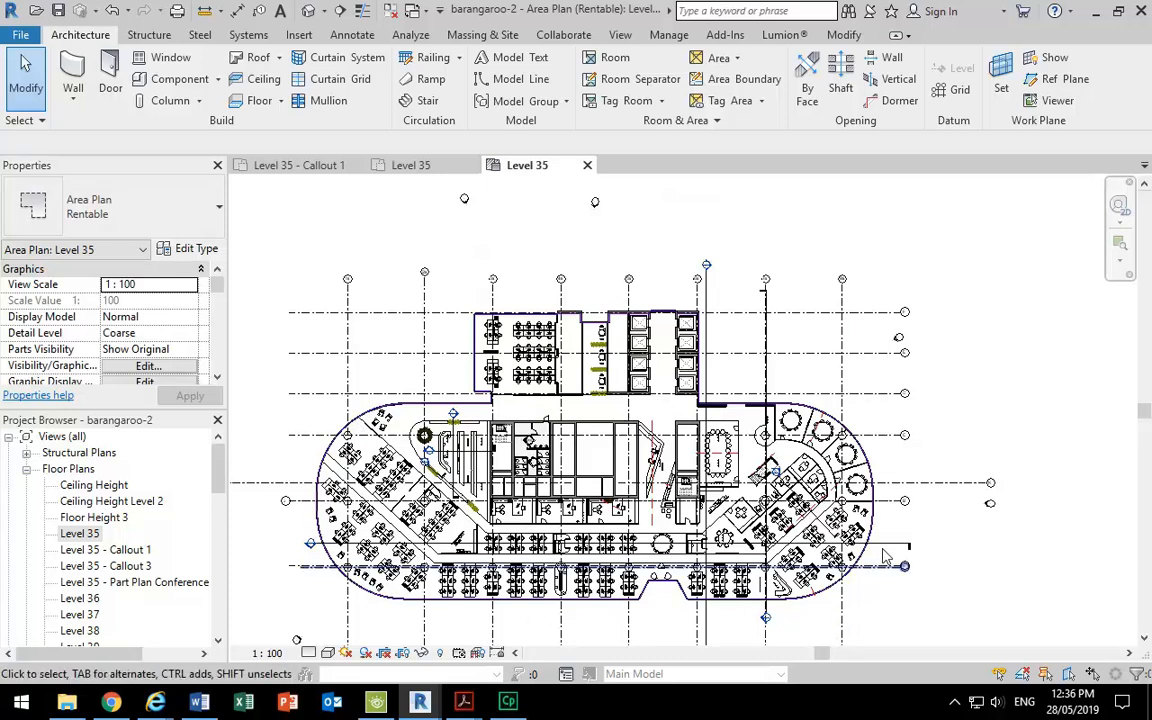
{"action": "scroll", "coordinate": [479, 506], "scroll_direction": "up", "scroll_amount": 1}
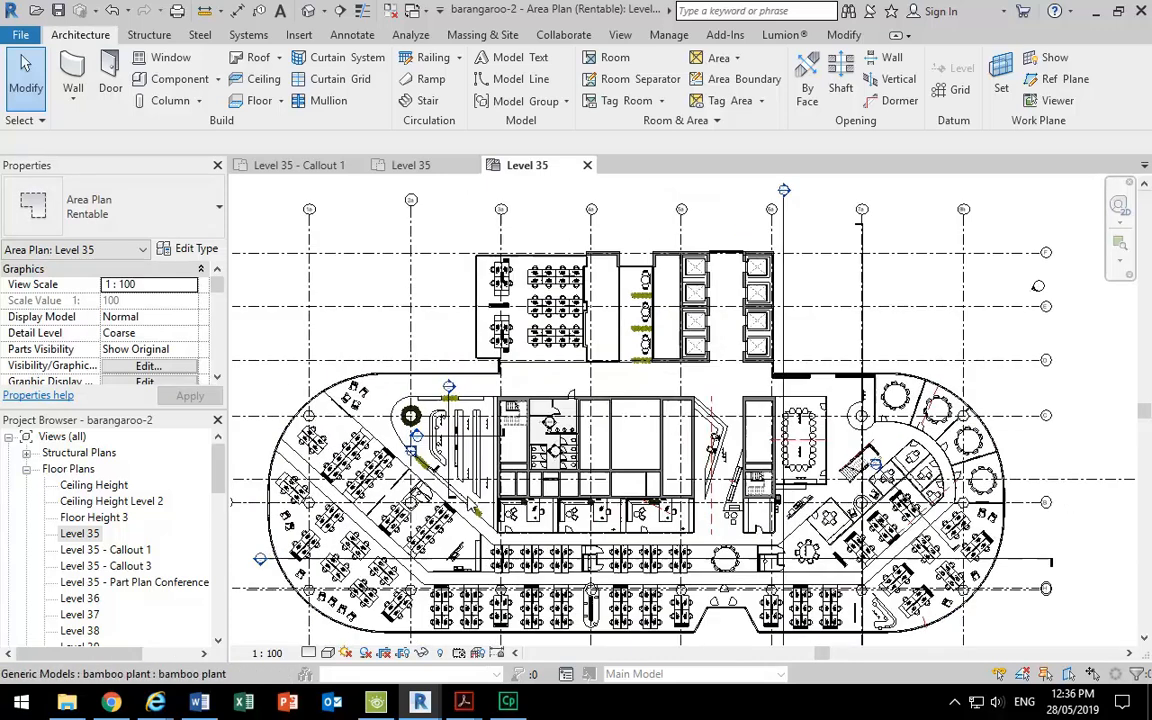
{"action": "middle_click_drag", "start_coordinate": [480, 505], "coordinate": [479, 472]}
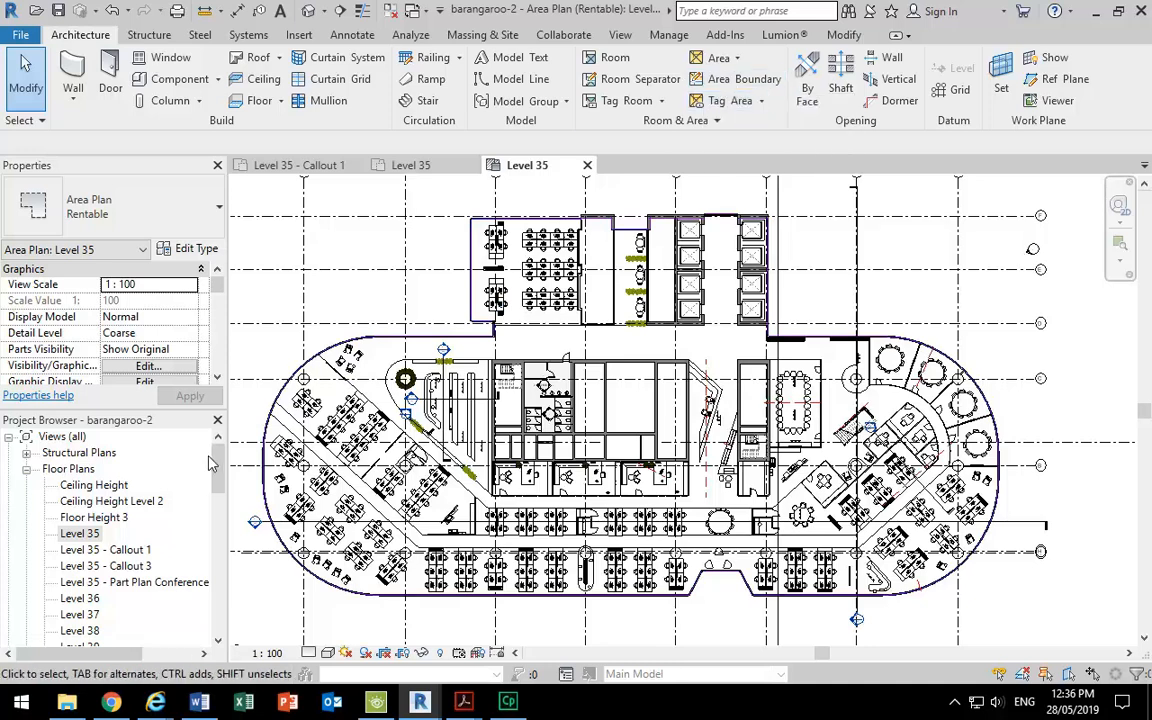
Locate the Level 35 view under Area Plans (Rentable) among the project views and select it.
{"action": "left_click_drag", "start_coordinate": [222, 464], "coordinate": [223, 579]}
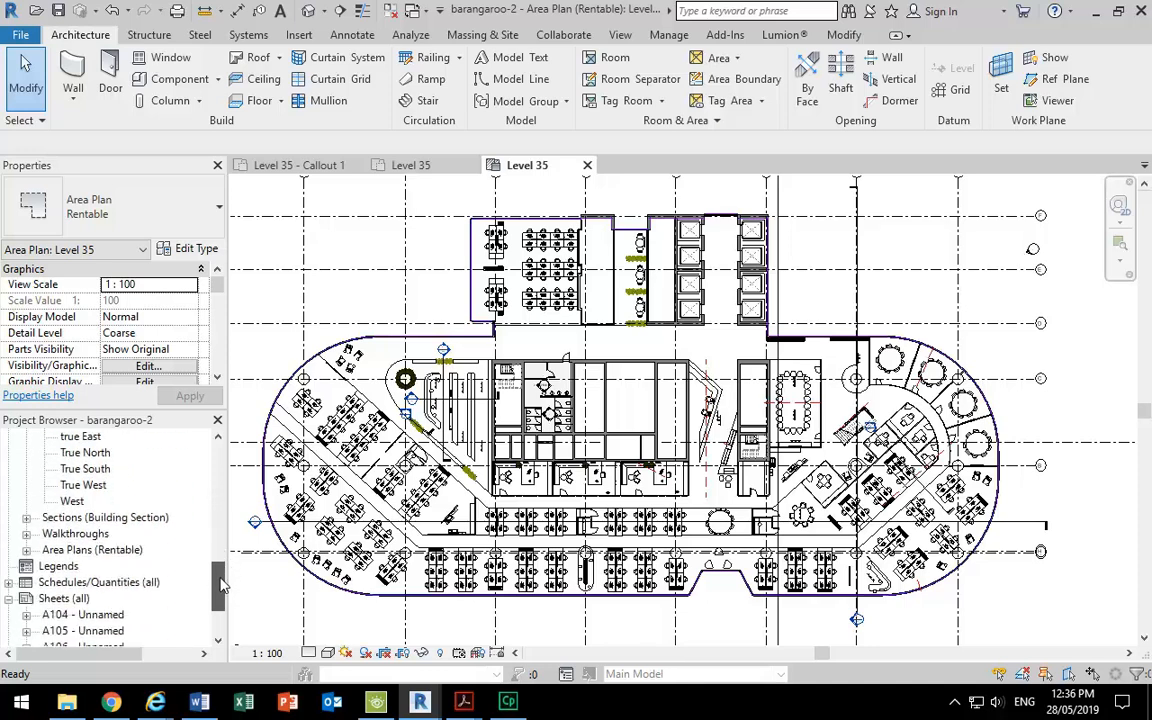
{"action": "double_click", "coordinate": [72, 552]}
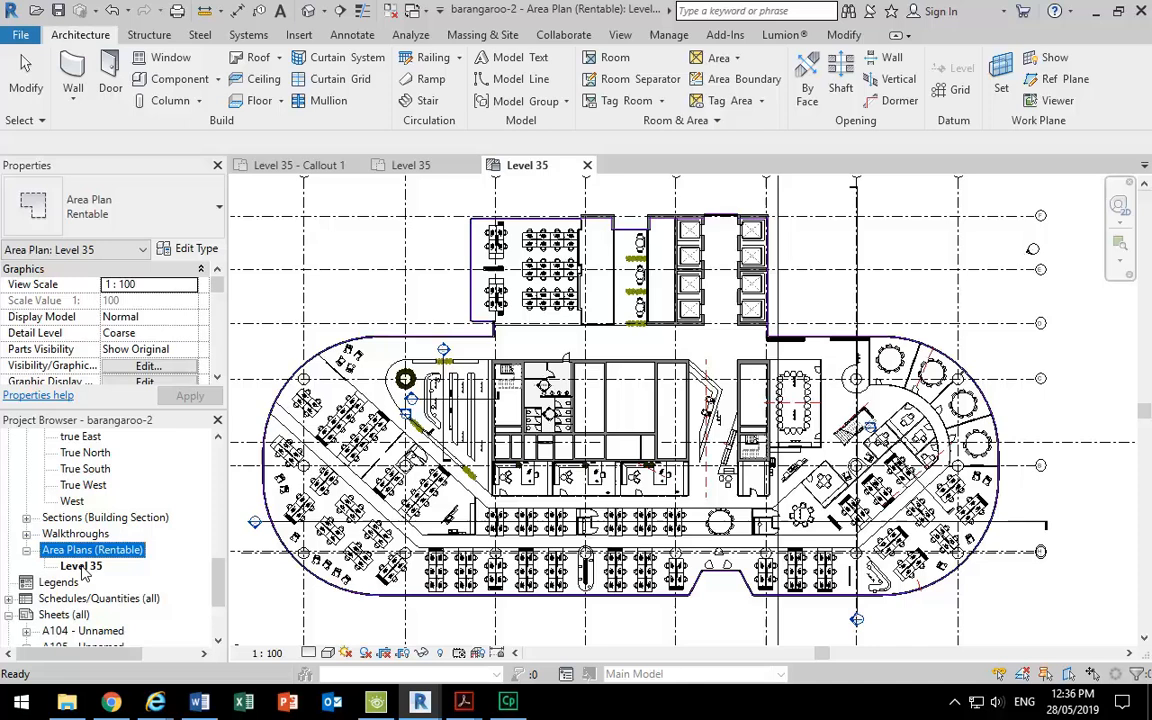
{"action": "left_click", "coordinate": [82, 566]}
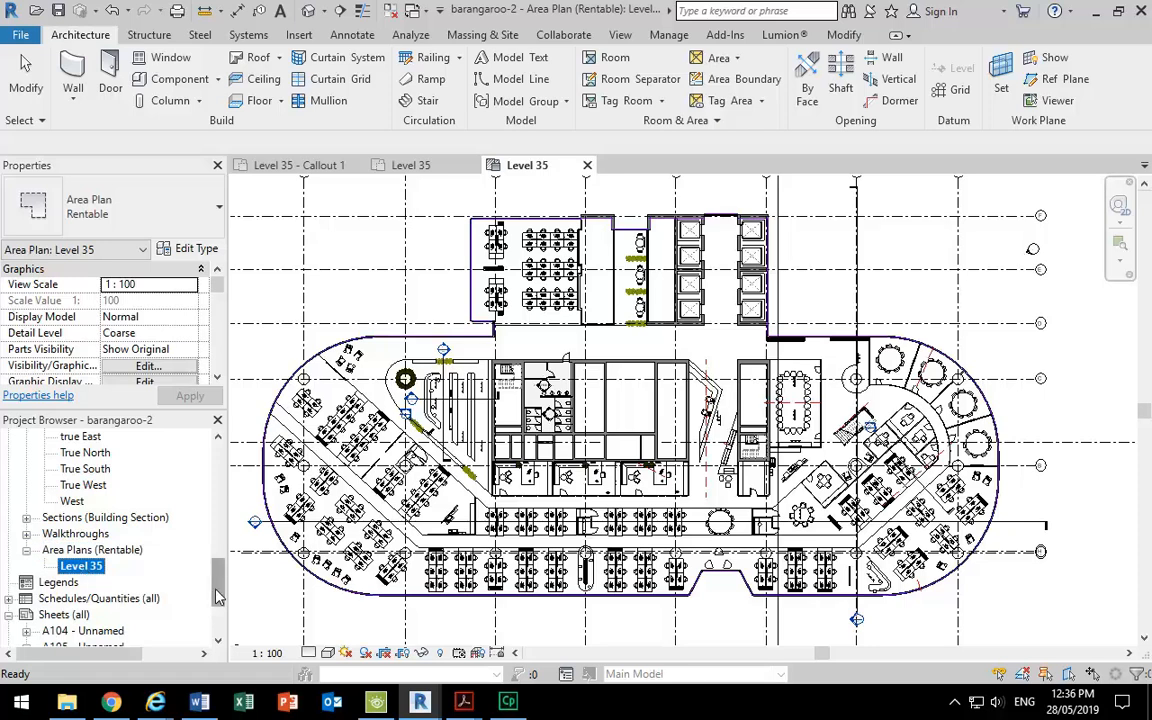
Compare the Level 35 floor plan with the Level 35 Rentable area plan, ending in the area plan.
{"action": "scroll", "coordinate": [200, 520], "scroll_direction": "up", "scroll_amount": 10}
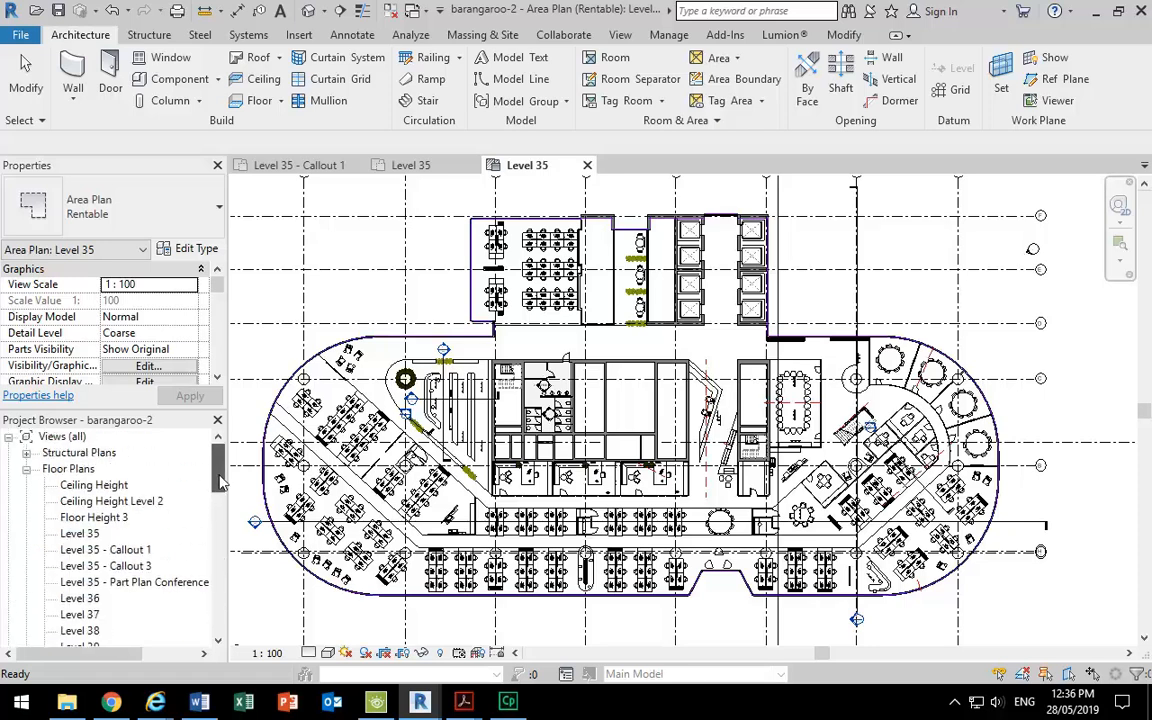
{"action": "double_click", "coordinate": [79, 534]}
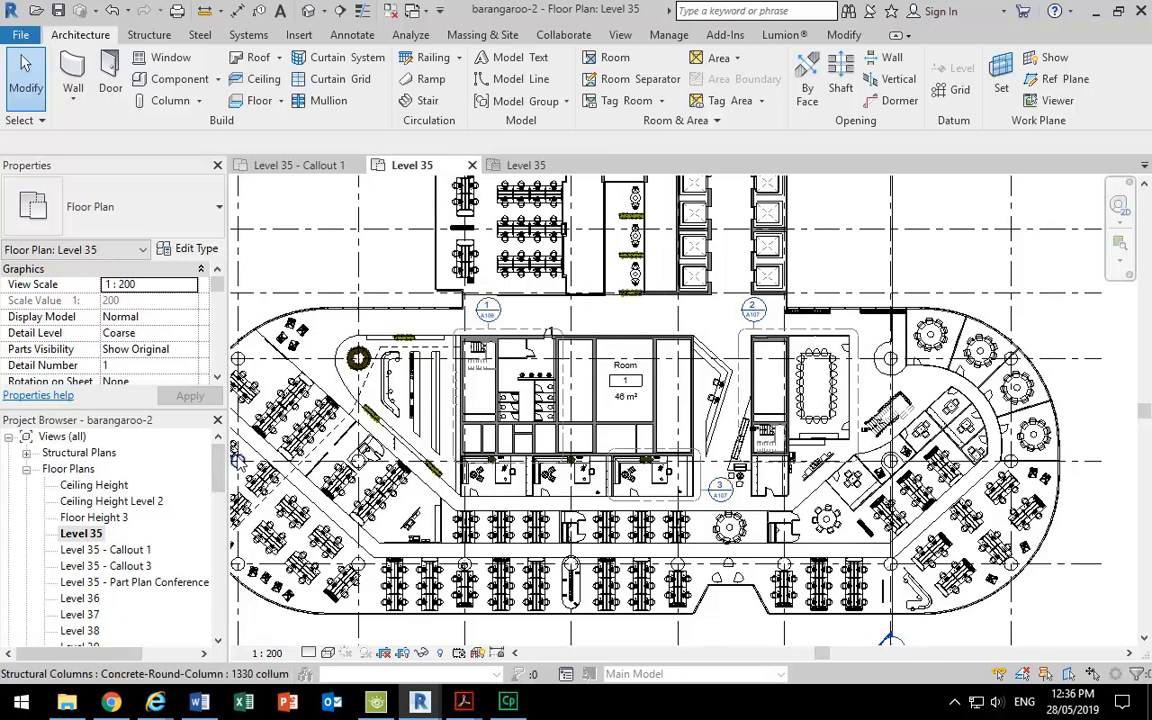
{"action": "left_click_drag", "start_coordinate": [220, 473], "coordinate": [220, 591]}
{"action": "double_click", "coordinate": [80, 550]}
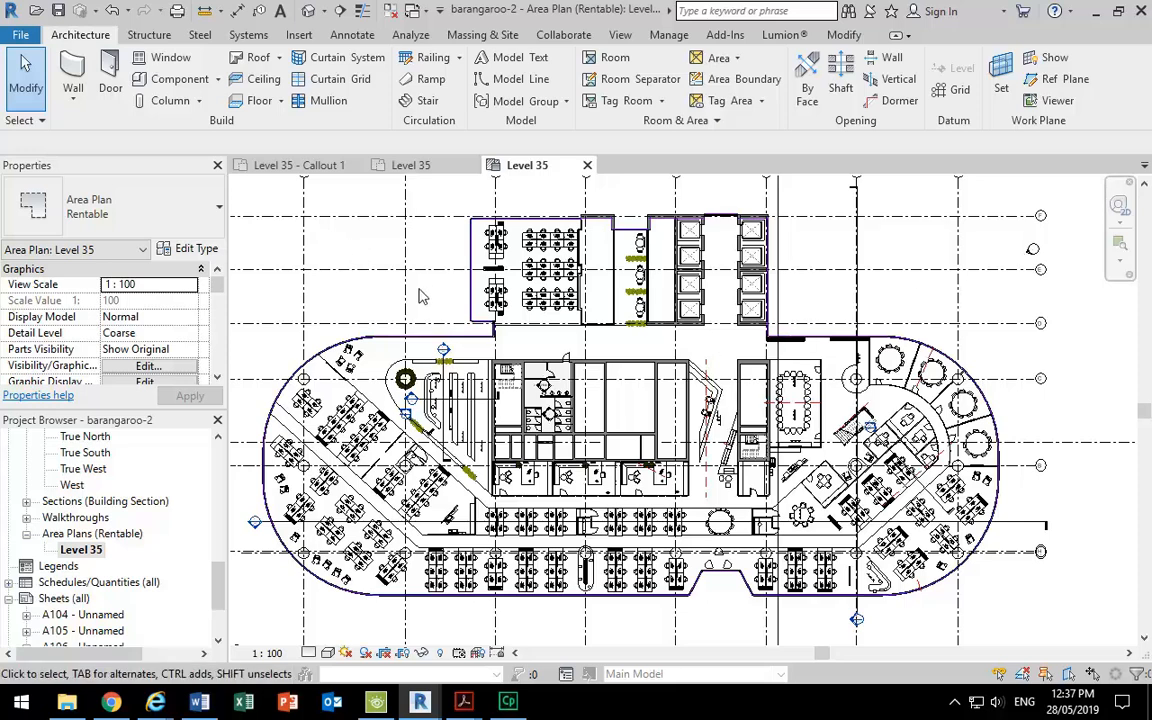
{"action": "left_click", "coordinate": [720, 58]}
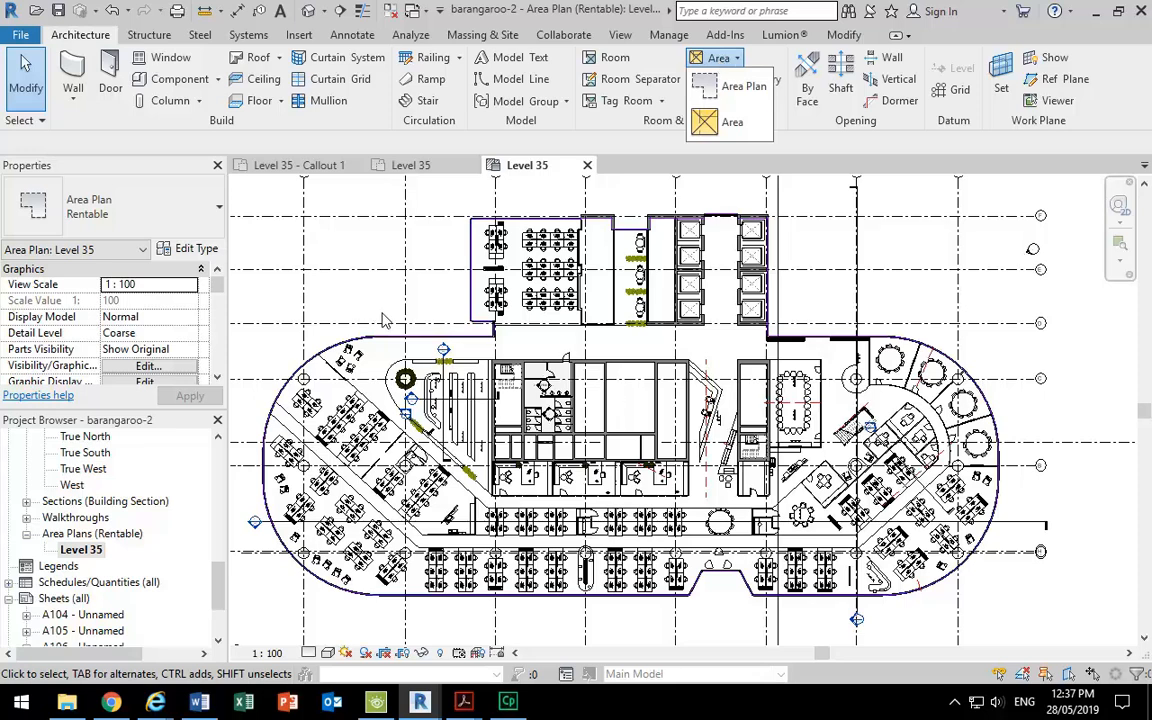
{"action": "left_click", "coordinate": [335, 280]}
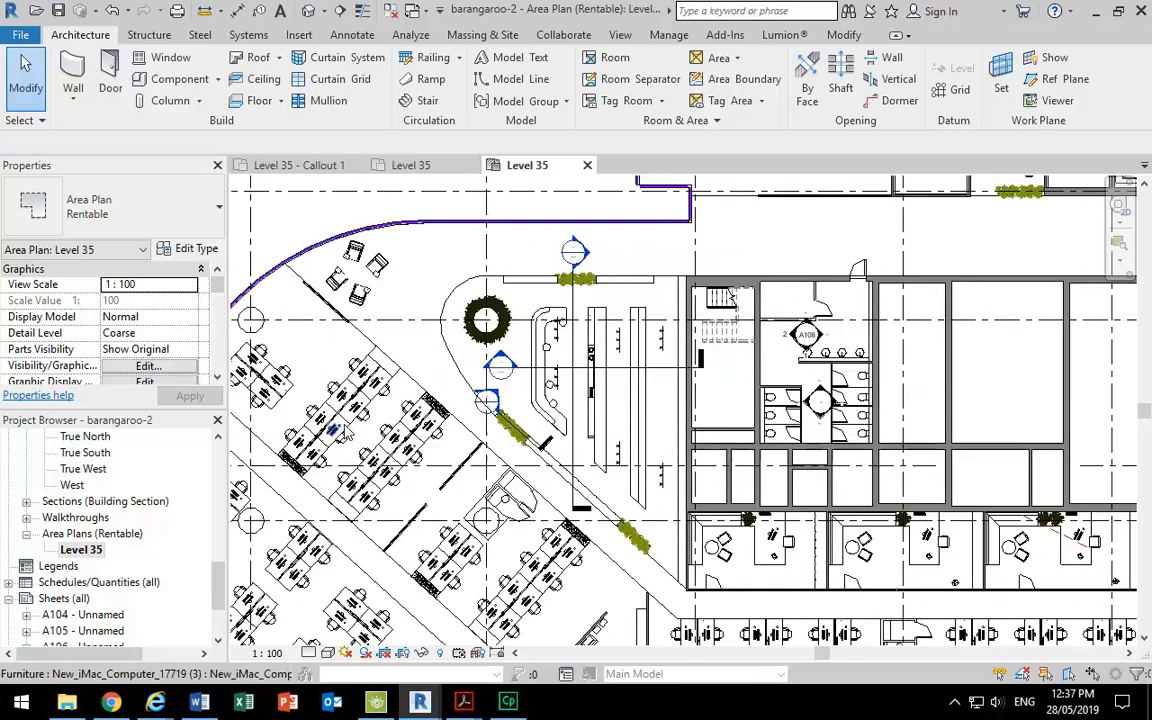
Hide the whole furniture category in the Level 35 area plan, using one of the workstation pods.
{"action": "scroll", "coordinate": [330, 420], "scroll_direction": "up", "scroll_amount": 3}
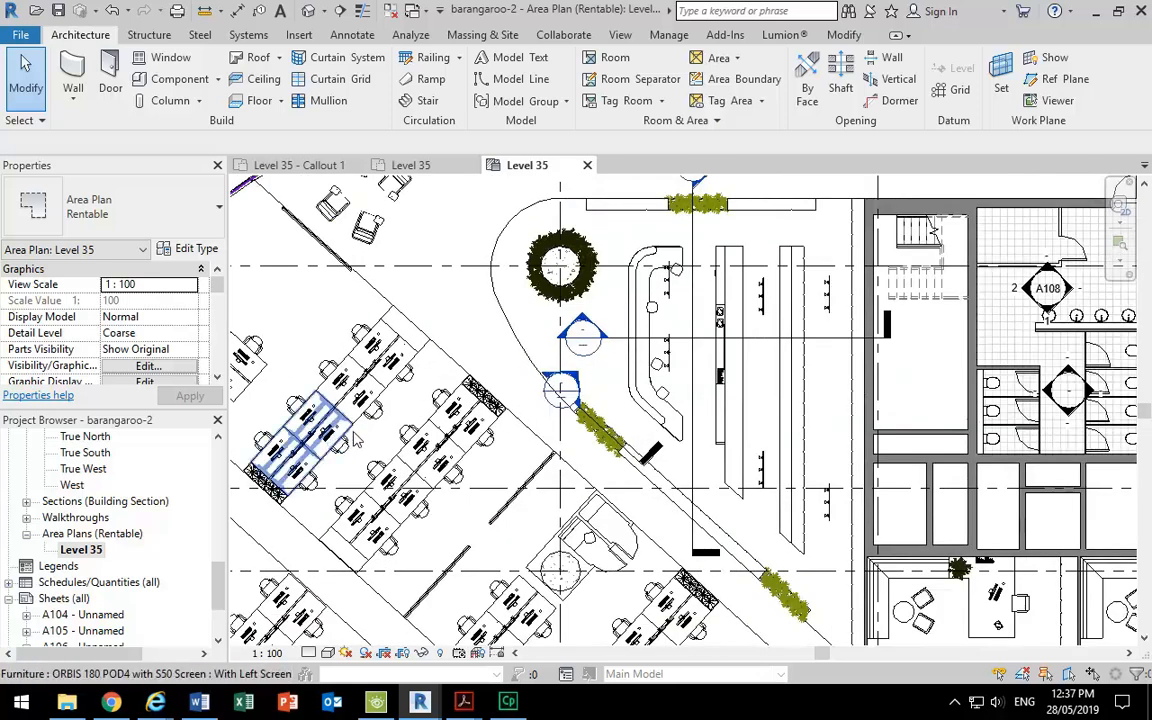
{"action": "left_click", "coordinate": [352, 438]}
{"action": "scroll", "coordinate": [350, 438], "scroll_direction": "down", "scroll_amount": 2}
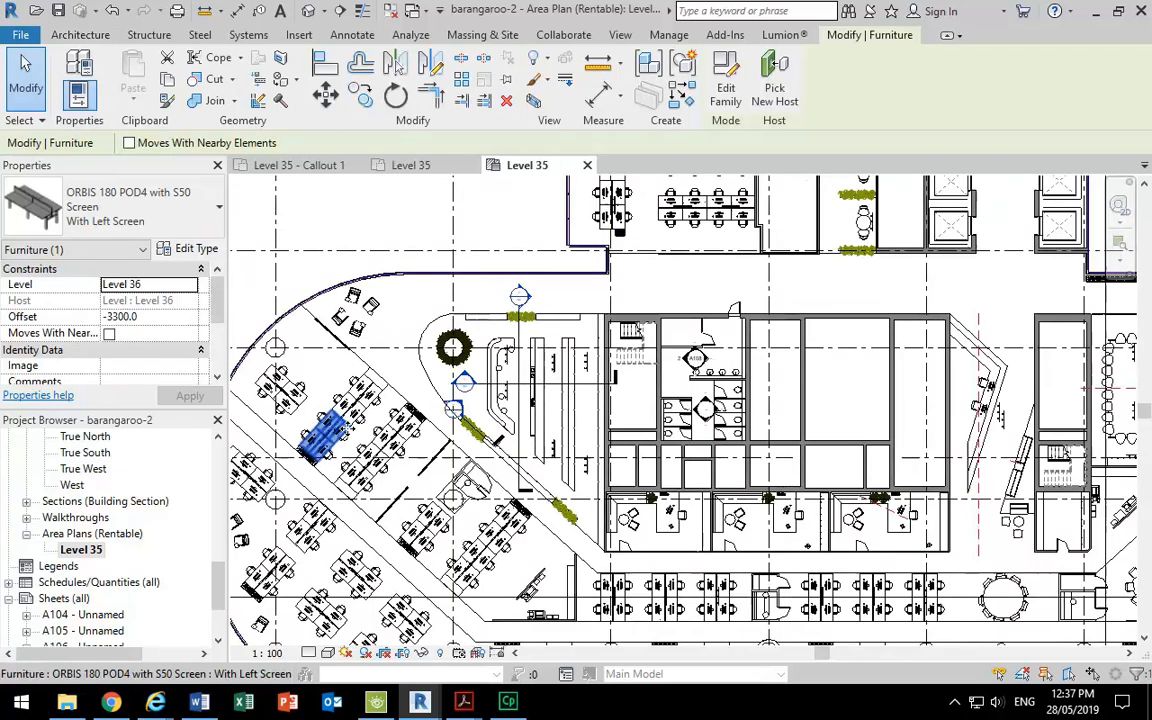
{"action": "right_click", "coordinate": [348, 437]}
{"action": "mouse_move", "coordinate": [452, 133]}
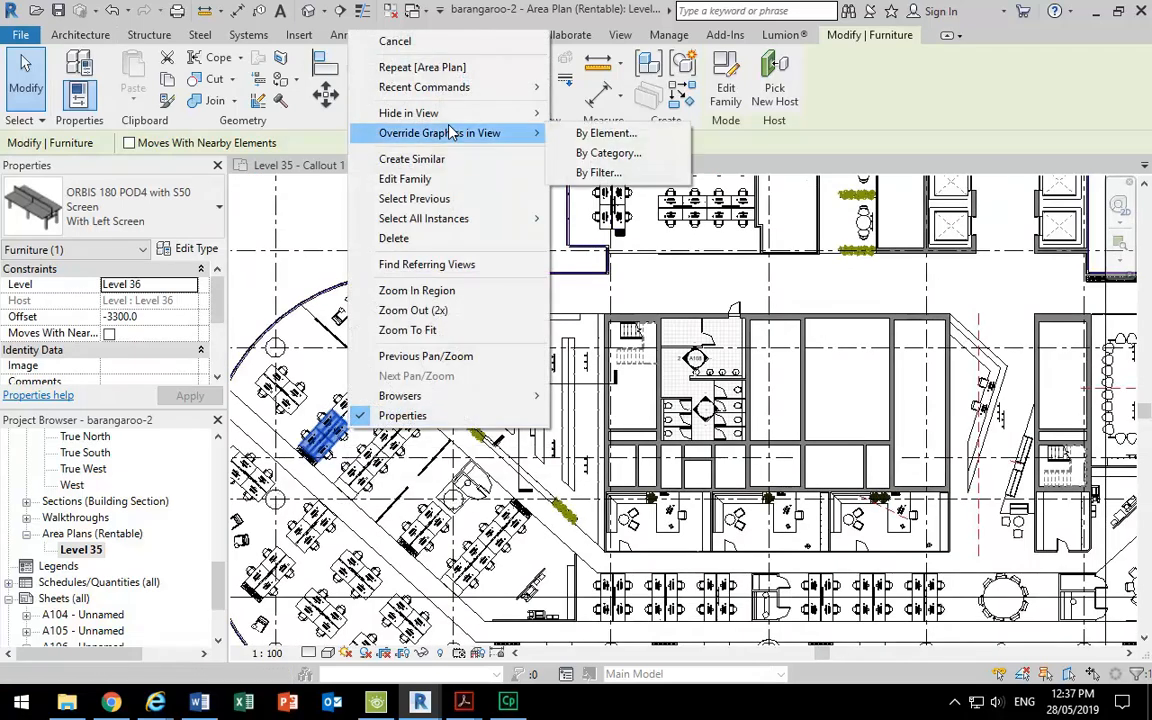
{"action": "mouse_move", "coordinate": [505, 113]}
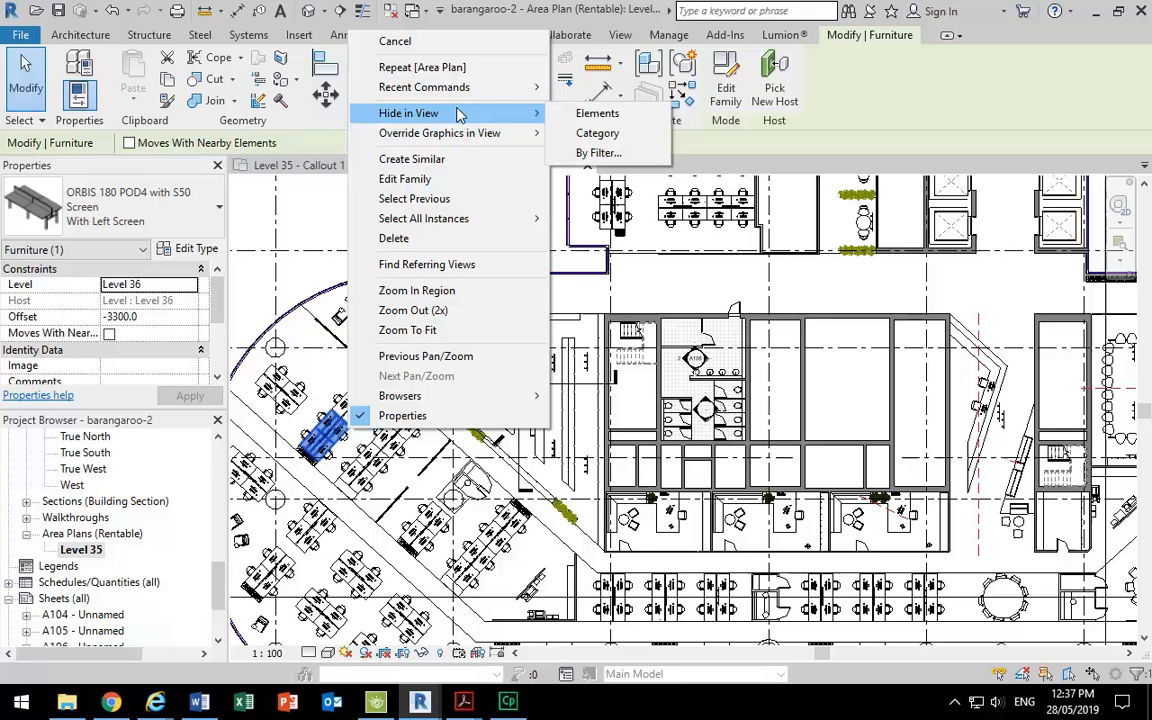
{"action": "left_click", "coordinate": [627, 136]}
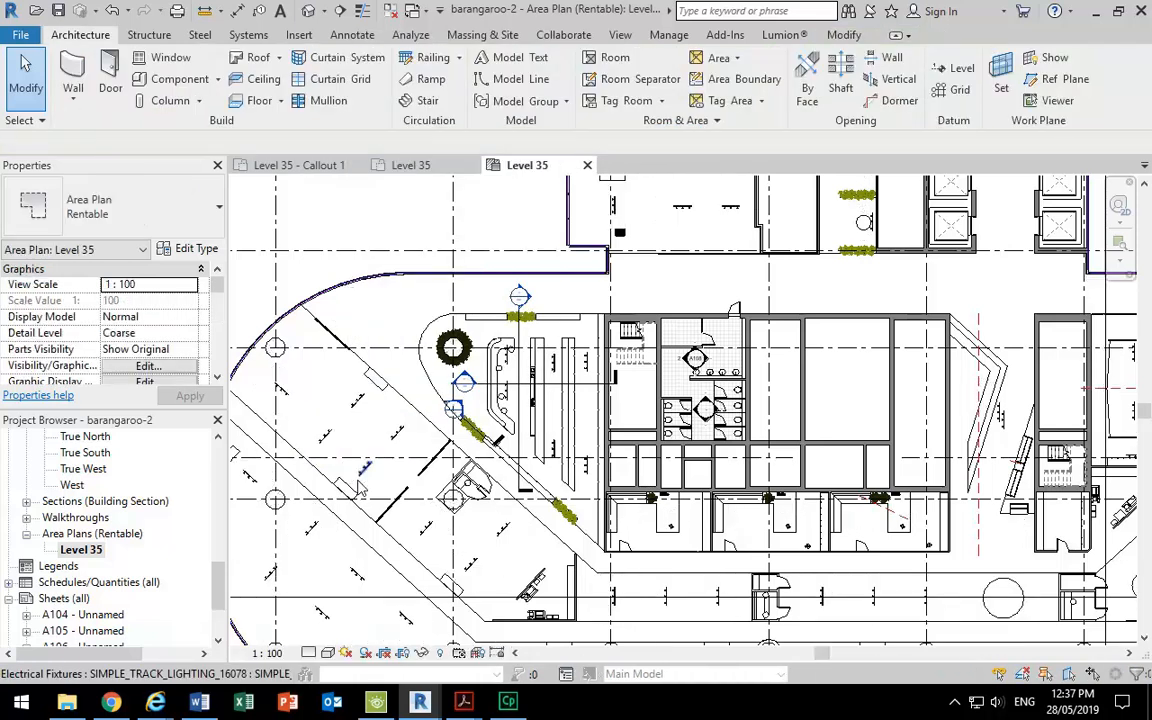
Hide the electrical fixtures category in the area plan, using one of the track lights.
{"action": "left_click", "coordinate": [356, 401]}
{"action": "right_click", "coordinate": [358, 401]}
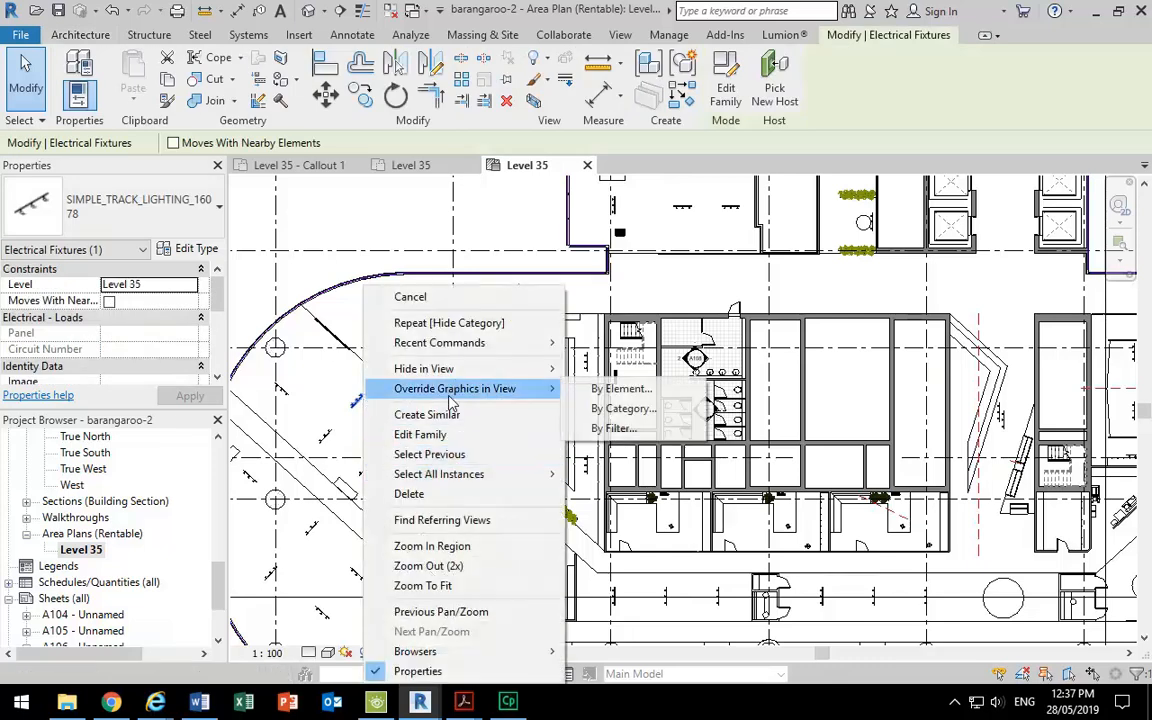
{"action": "mouse_move", "coordinate": [458, 370]}
{"action": "left_click", "coordinate": [606, 391]}
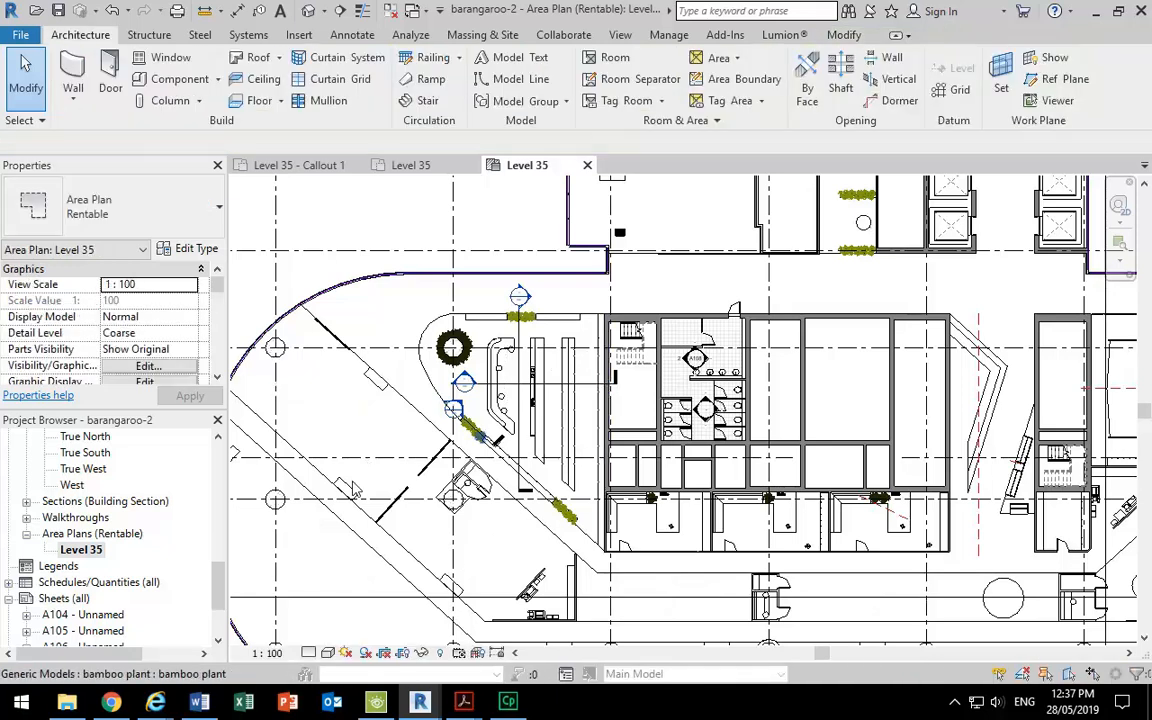
{"action": "scroll", "coordinate": [485, 497], "scroll_direction": "down", "scroll_amount": 5}
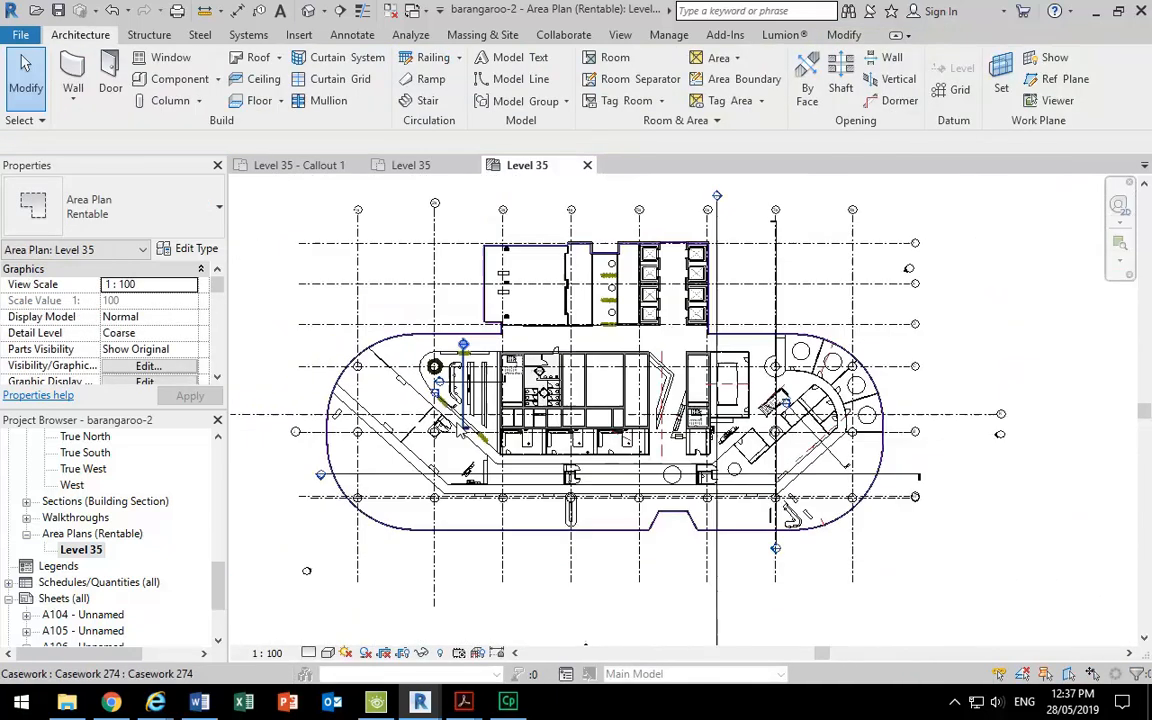
Hide the category of all grid lines in the Level 35 area plan.
{"action": "left_click", "coordinate": [435, 560]}
{"action": "right_click", "coordinate": [436, 553]}
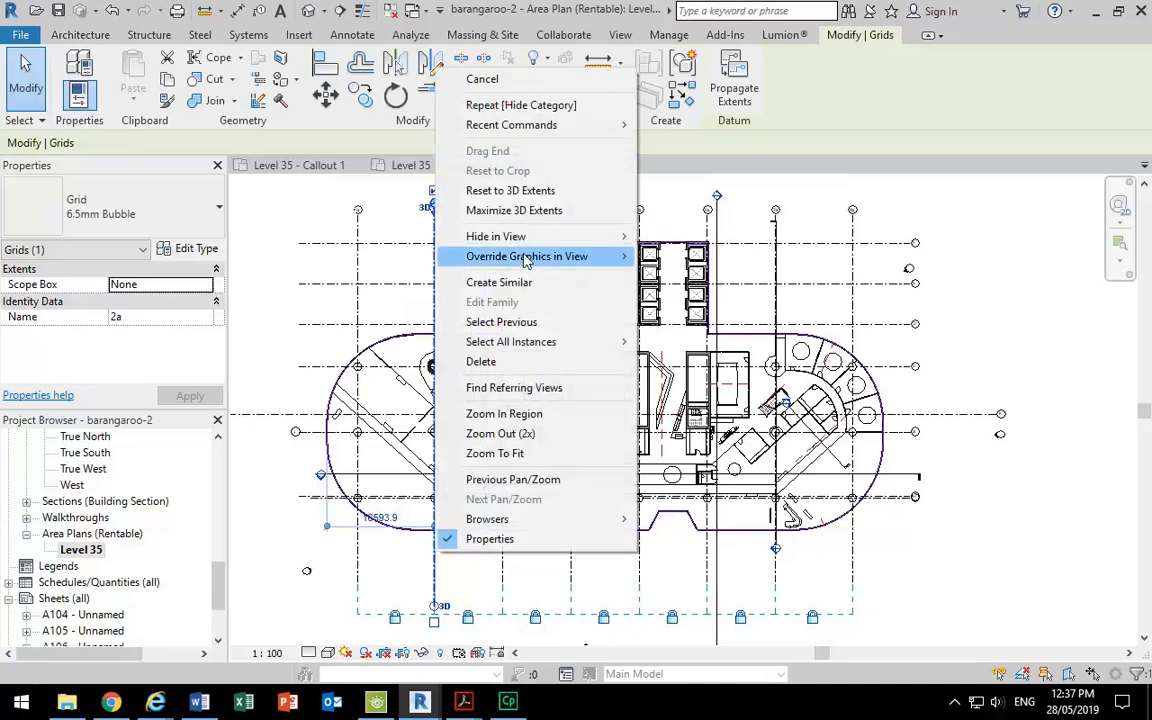
{"action": "mouse_move", "coordinate": [519, 236]}
{"action": "left_click", "coordinate": [689, 255]}
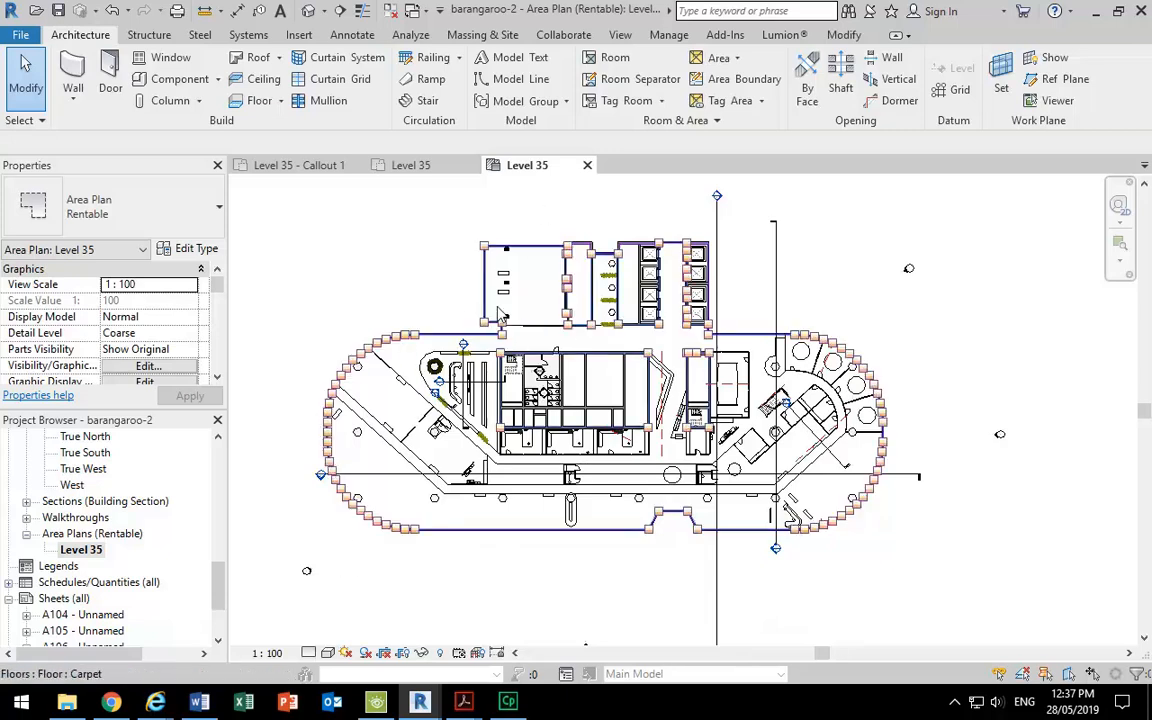
{"action": "left_click", "coordinate": [725, 61]}
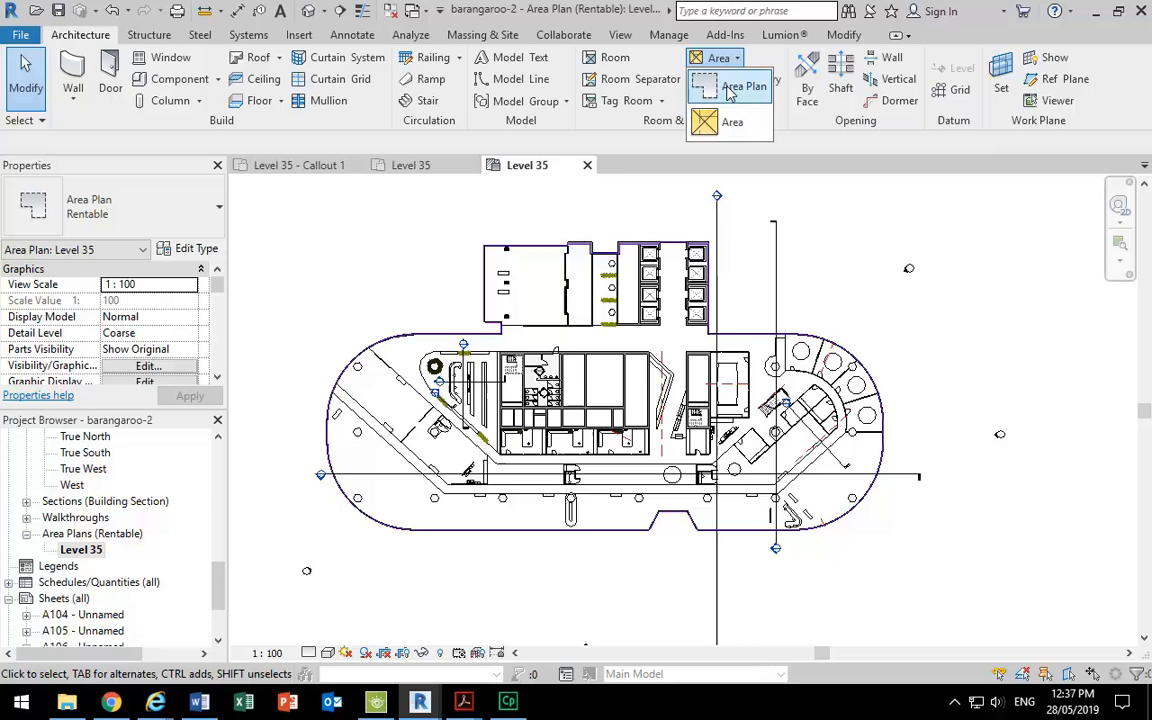
{"action": "left_click", "coordinate": [735, 61]}
{"action": "left_click", "coordinate": [735, 61]}
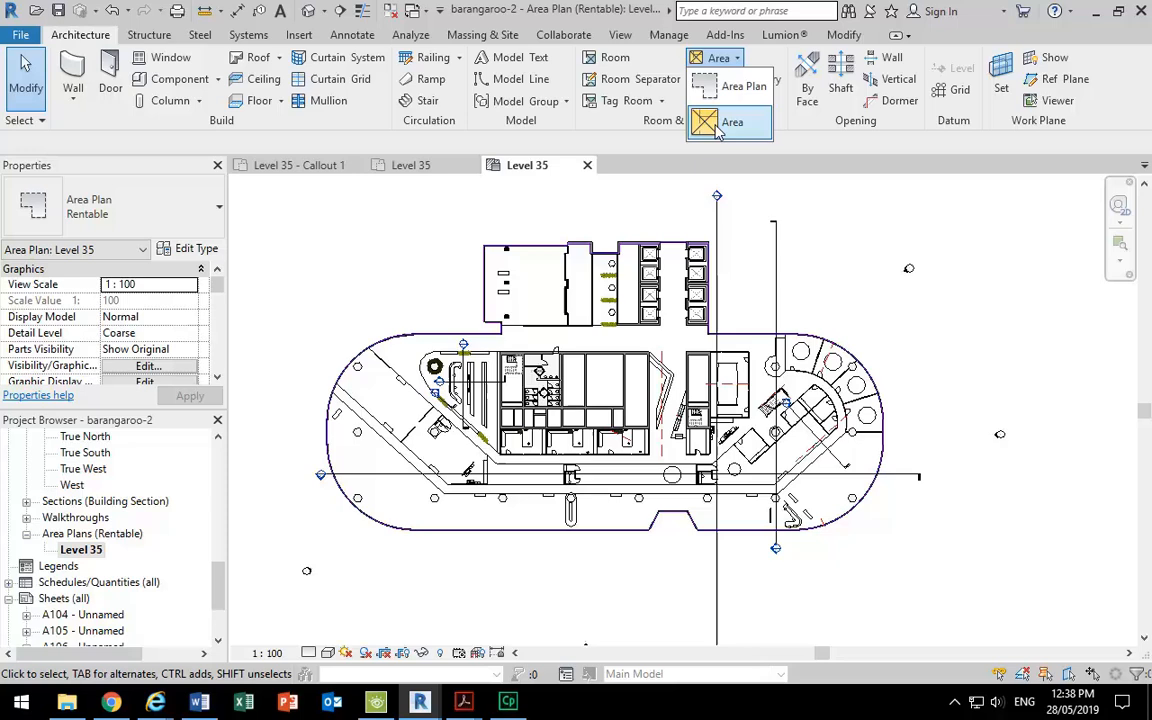
{"action": "left_click", "coordinate": [715, 60]}
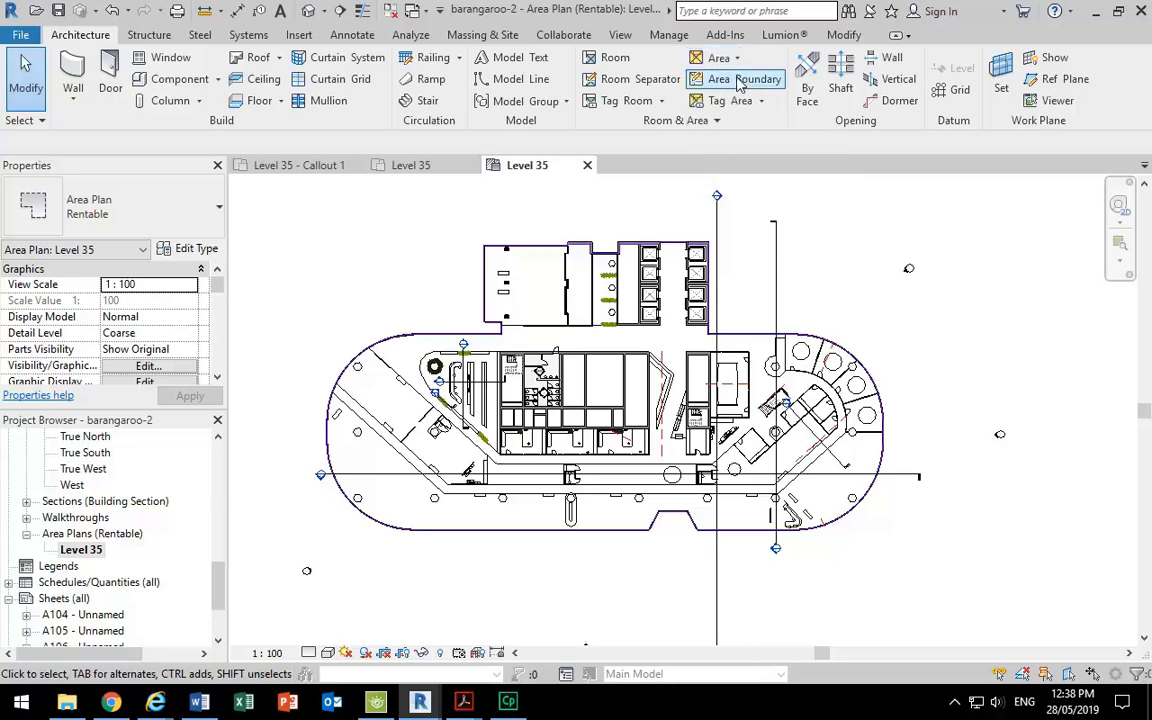
Draw a rectangular area boundary around the outer faces of the large central core's 300mm RC walls, with Apply Area Rules turned off.
{"action": "left_click", "coordinate": [722, 85]}
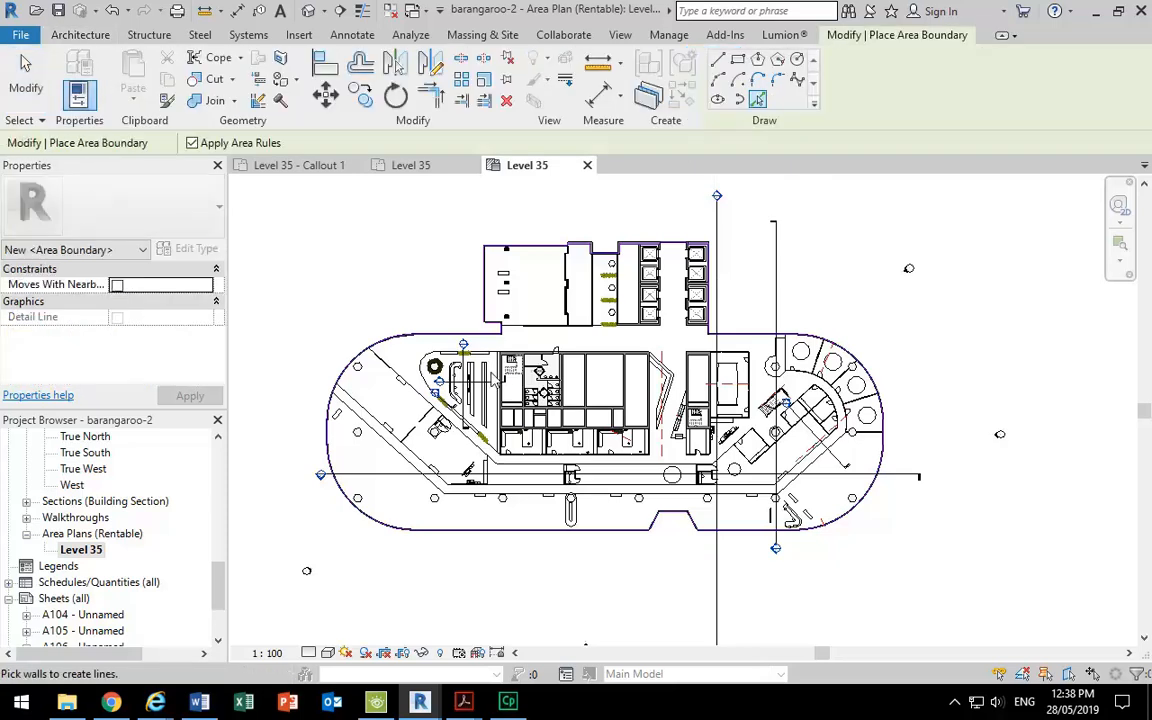
{"action": "scroll", "coordinate": [490, 371], "scroll_direction": "up", "scroll_amount": 3}
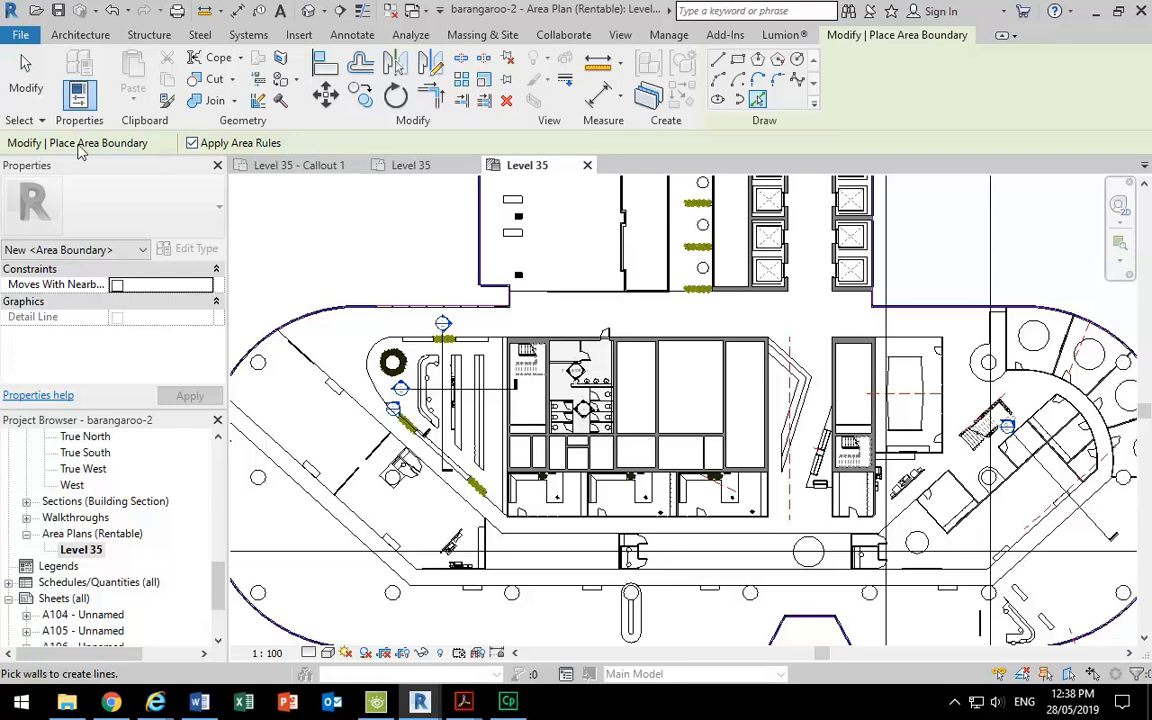
{"action": "left_click", "coordinate": [192, 144]}
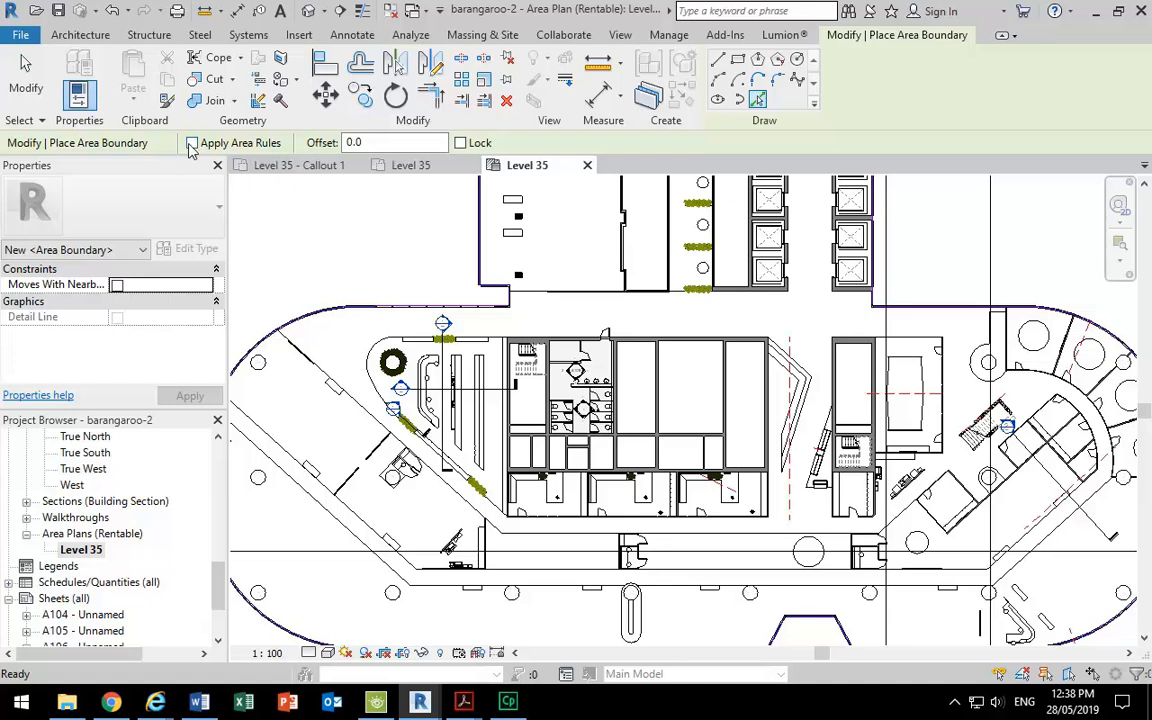
{"action": "left_click", "coordinate": [192, 144]}
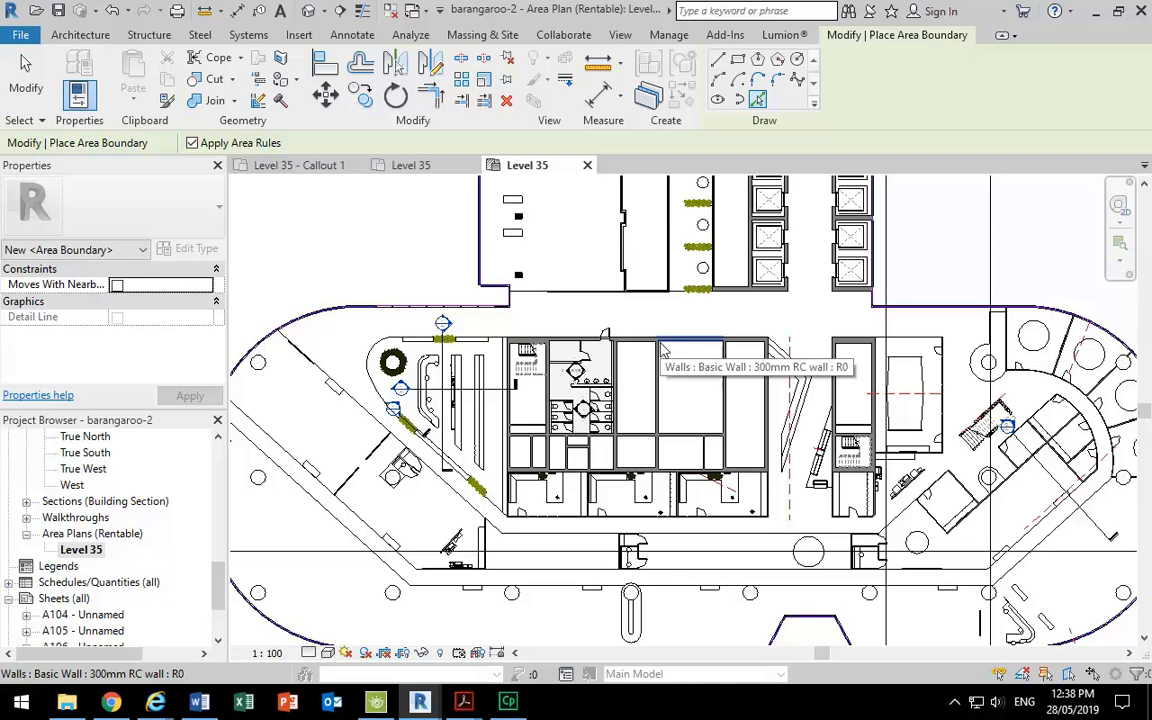
{"action": "left_click", "coordinate": [192, 143]}
{"action": "scroll", "coordinate": [502, 355], "scroll_direction": "up", "scroll_amount": 2}
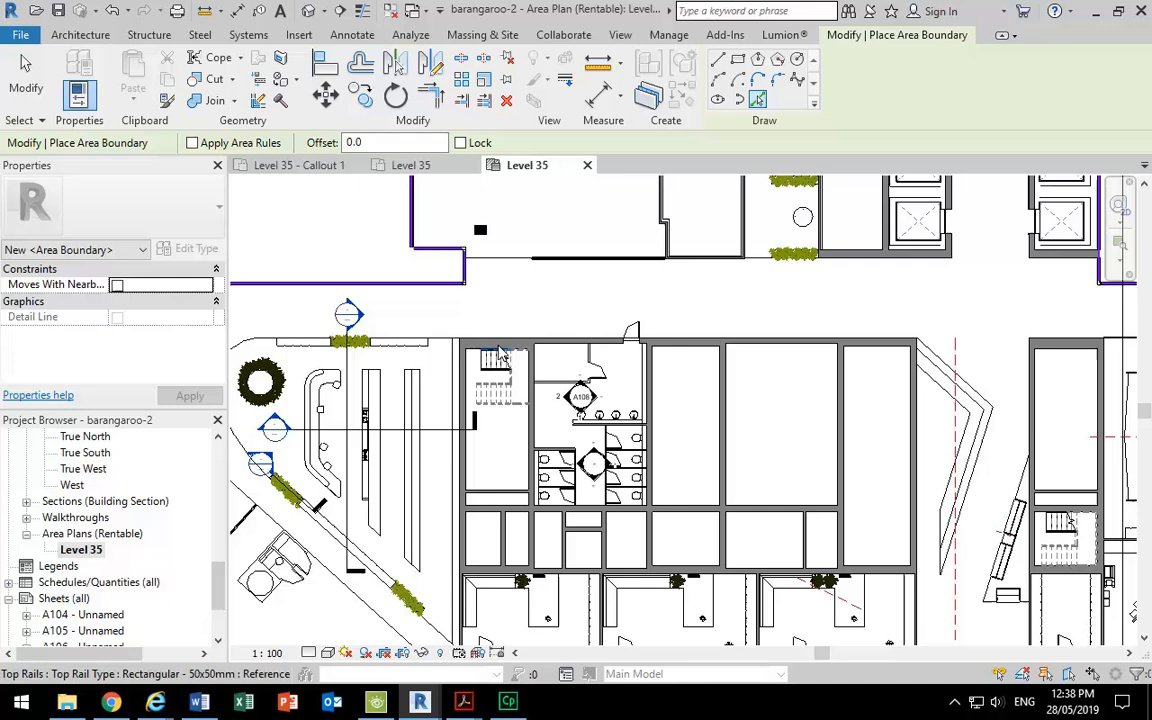
{"action": "left_click", "coordinate": [738, 59]}
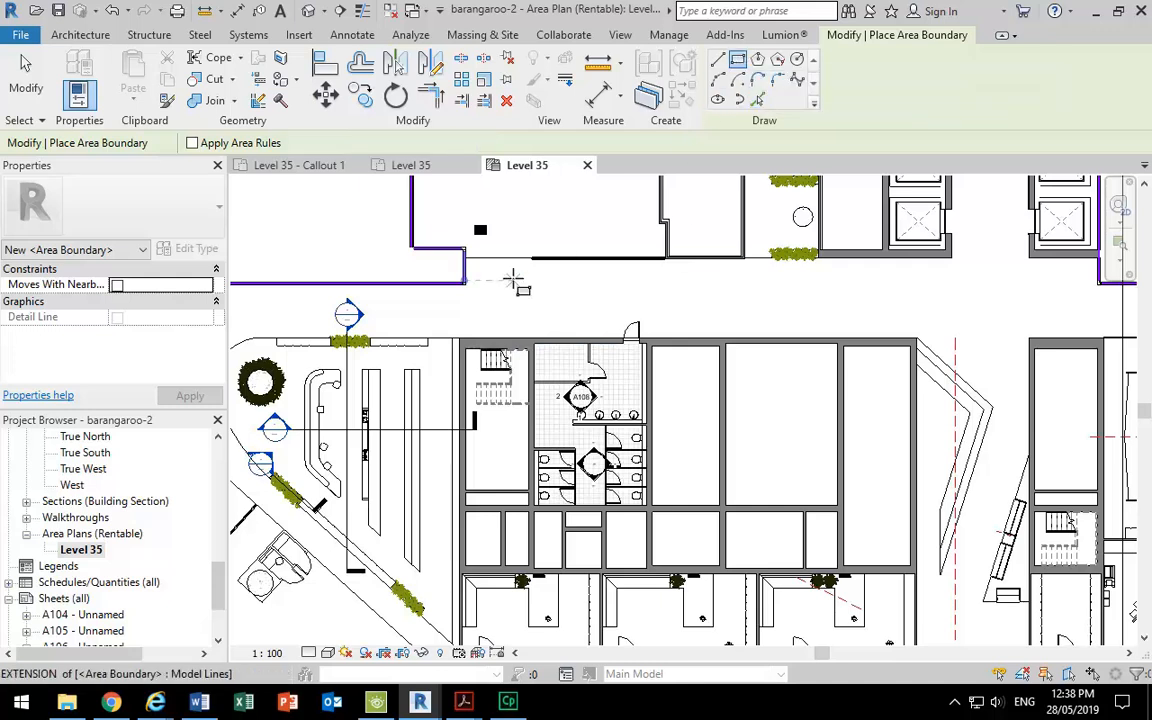
{"action": "scroll", "coordinate": [498, 308], "scroll_direction": "up", "scroll_amount": 2}
{"action": "left_click", "coordinate": [433, 359]}
{"action": "scroll", "coordinate": [800, 480], "scroll_direction": "down", "scroll_amount": 2}
{"action": "middle_click_drag", "start_coordinate": [808, 485], "coordinate": [656, 295]}
{"action": "scroll", "coordinate": [907, 475], "scroll_direction": "up", "scroll_amount": 3}
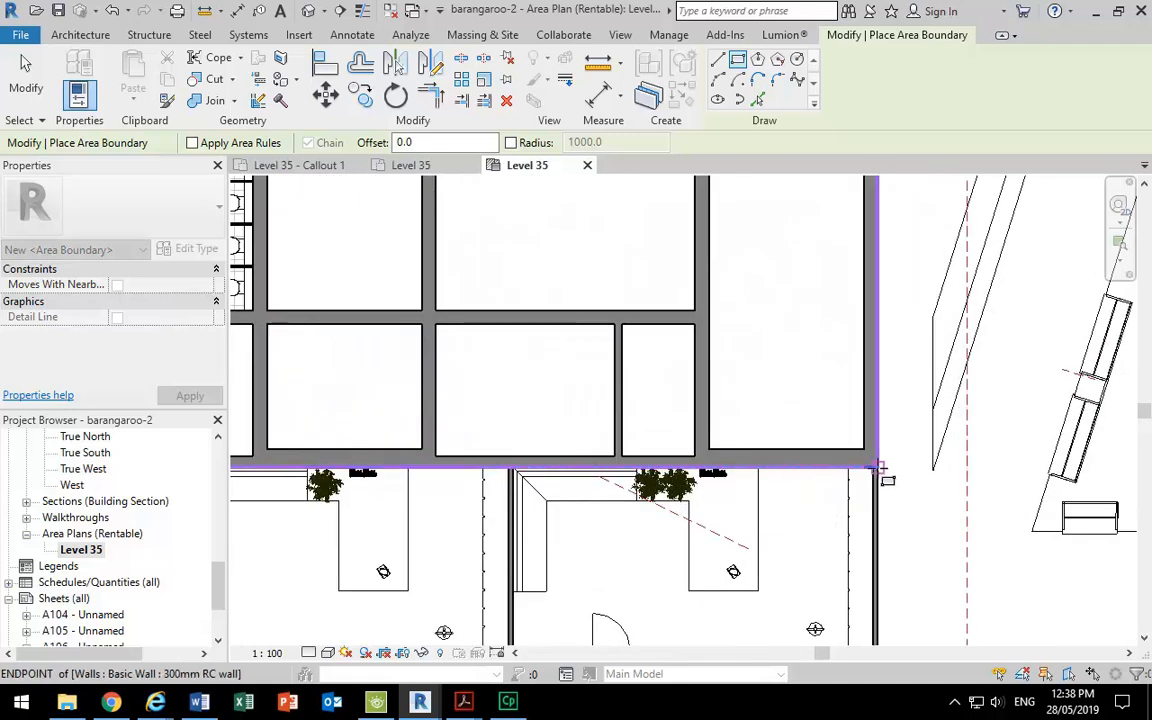
{"action": "left_click", "coordinate": [881, 468]}
Draw a second rectangular area boundary around the outer wall faces of the narrow stair core beside the conference room.
{"action": "scroll", "coordinate": [715, 315], "scroll_direction": "down", "scroll_amount": 3}
{"action": "middle_click_drag", "start_coordinate": [709, 368], "coordinate": [386, 534]}
{"action": "scroll", "coordinate": [553, 365], "scroll_direction": "up", "scroll_amount": 3}
{"action": "left_click", "coordinate": [584, 274]}
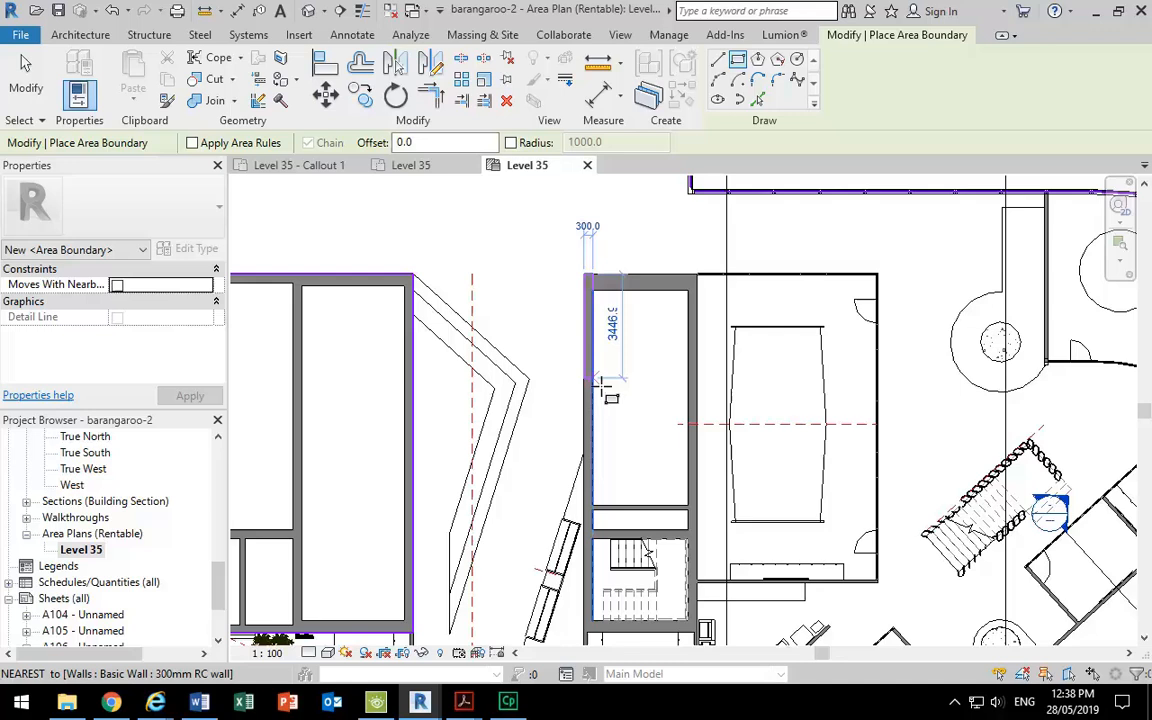
{"action": "middle_click_drag", "start_coordinate": [685, 630], "coordinate": [662, 513]}
{"action": "scroll", "coordinate": [666, 521], "scroll_direction": "up", "scroll_amount": 3}
{"action": "left_click", "coordinate": [681, 505]}
{"action": "scroll", "coordinate": [586, 423], "scroll_direction": "down", "scroll_amount": 4}
{"action": "middle_click_drag", "start_coordinate": [470, 305], "coordinate": [518, 520]}
{"action": "scroll", "coordinate": [893, 527], "scroll_direction": "up", "scroll_amount": 3}
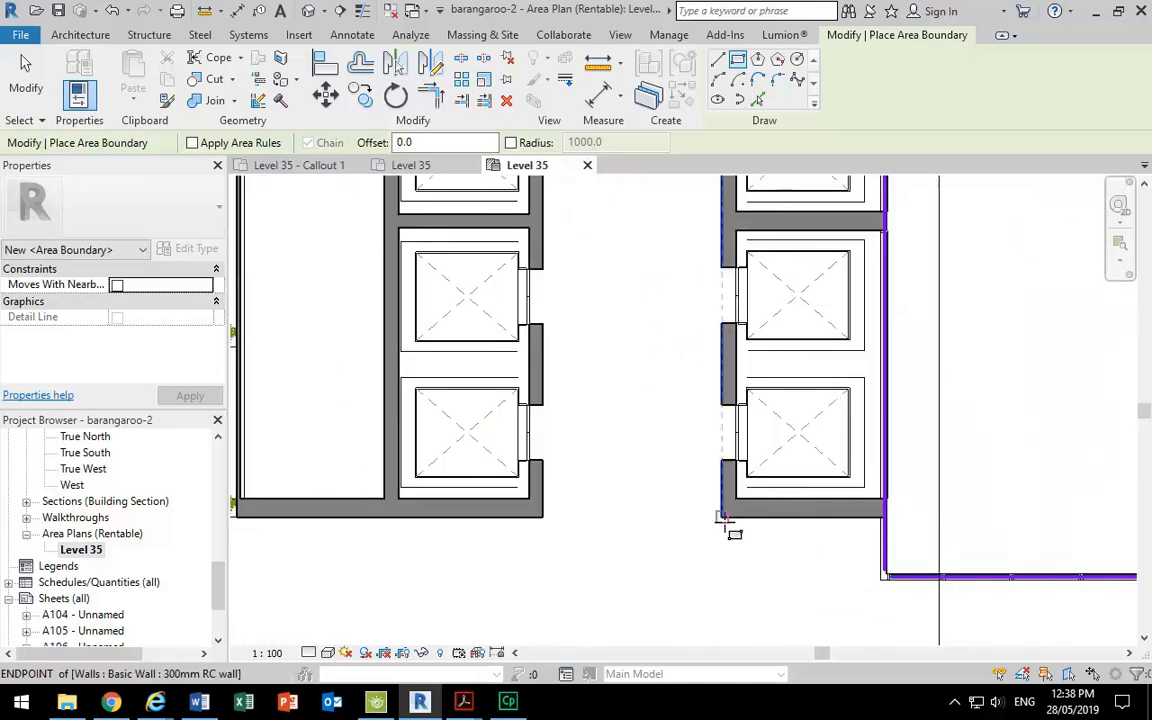
{"action": "scroll", "coordinate": [705, 498], "scroll_direction": "up", "scroll_amount": 4}
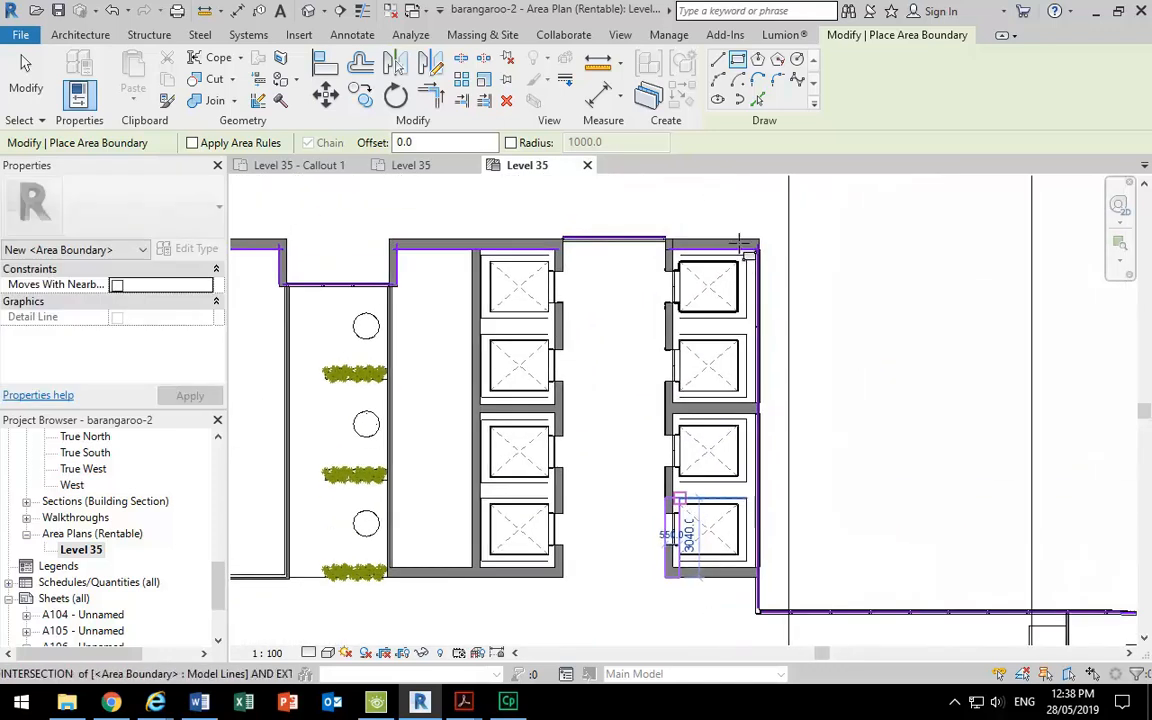
{"action": "right_click", "coordinate": [589, 350]}
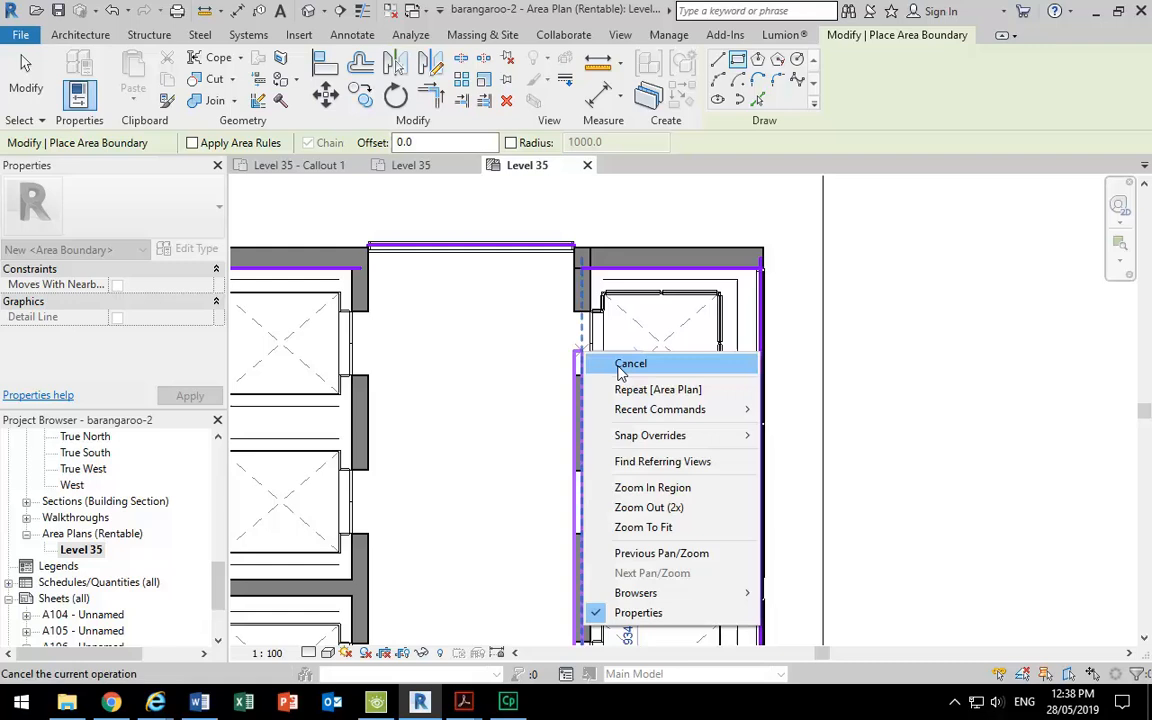
{"action": "left_click", "coordinate": [618, 369]}
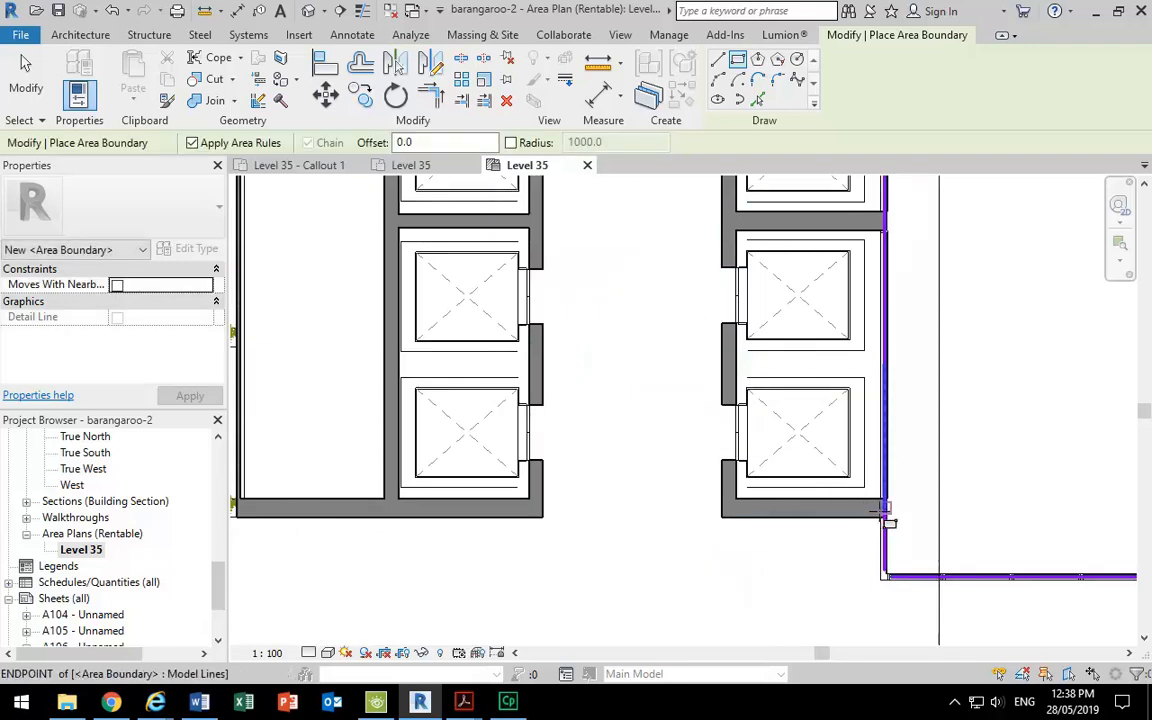
{"action": "right_click", "coordinate": [608, 288]}
{"action": "left_click", "coordinate": [620, 297]}
Draw straight area boundary lines along the lower wall and lobby-side face of the right-hand lift bank, up to the existing boundary at the lobby glazing.
{"action": "left_click", "coordinate": [718, 61]}
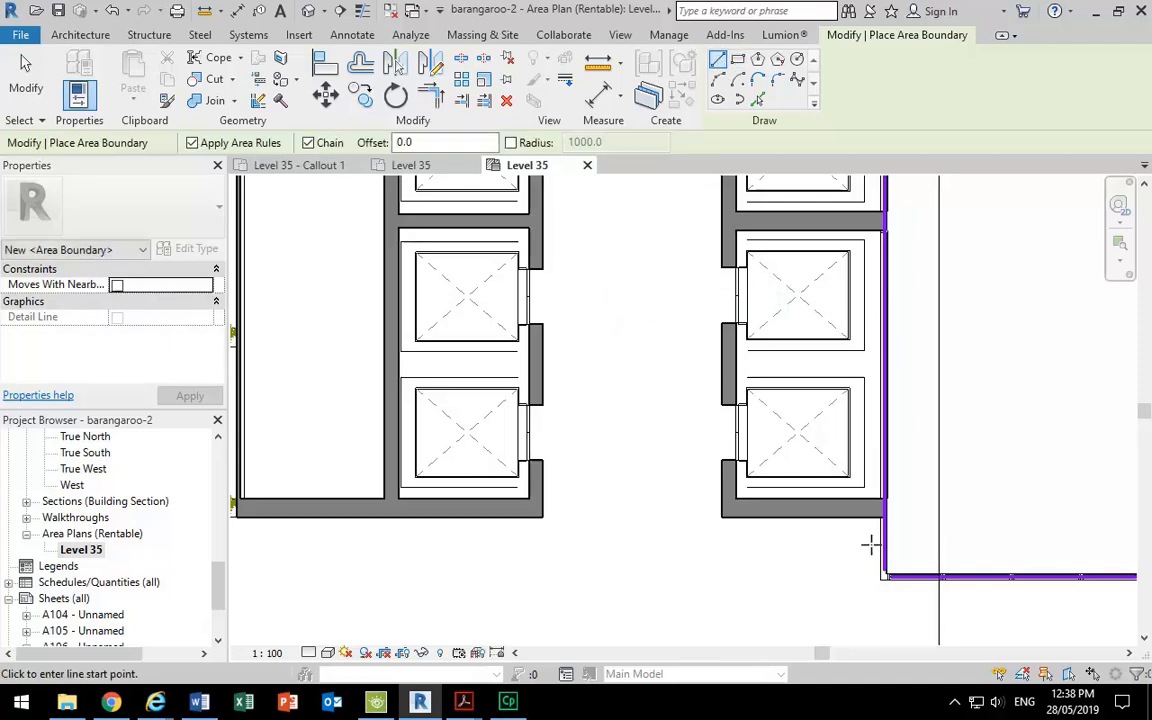
{"action": "left_click", "coordinate": [885, 518]}
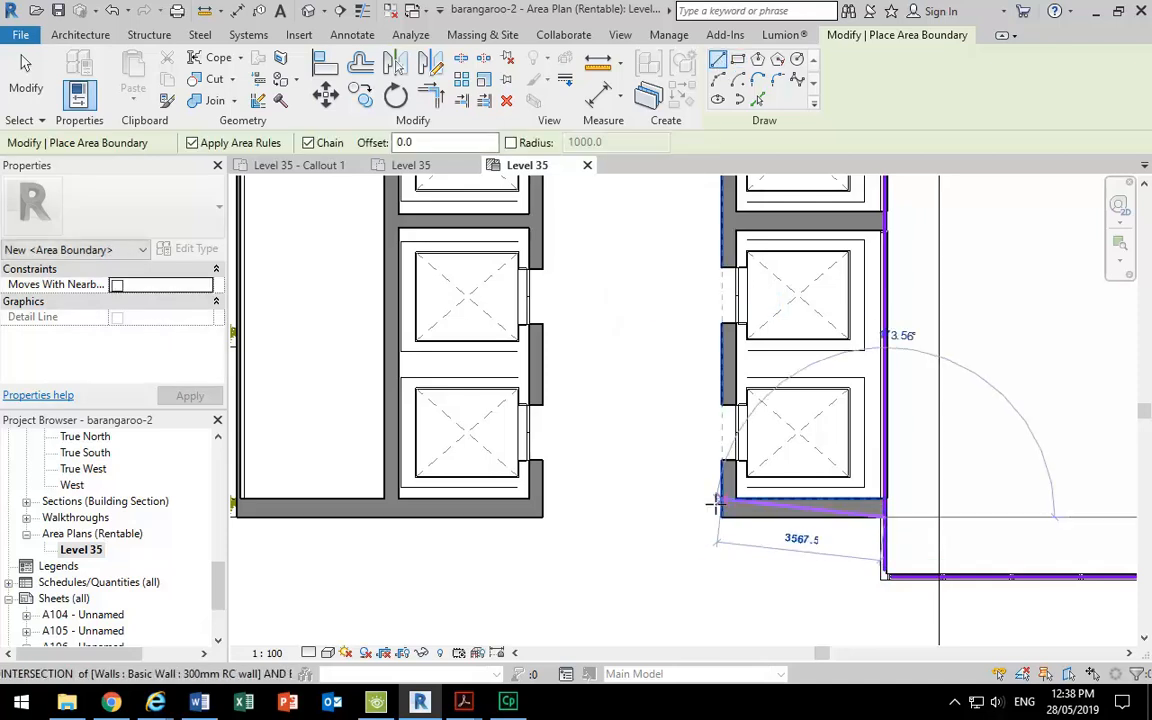
{"action": "left_click", "coordinate": [720, 517]}
{"action": "scroll", "coordinate": [761, 317], "scroll_direction": "down", "scroll_amount": 3}
{"action": "middle_click_drag", "start_coordinate": [761, 317], "coordinate": [697, 643]}
{"action": "scroll", "coordinate": [674, 343], "scroll_direction": "up", "scroll_amount": 3}
{"action": "scroll", "coordinate": [677, 368], "scroll_direction": "up", "scroll_amount": 3}
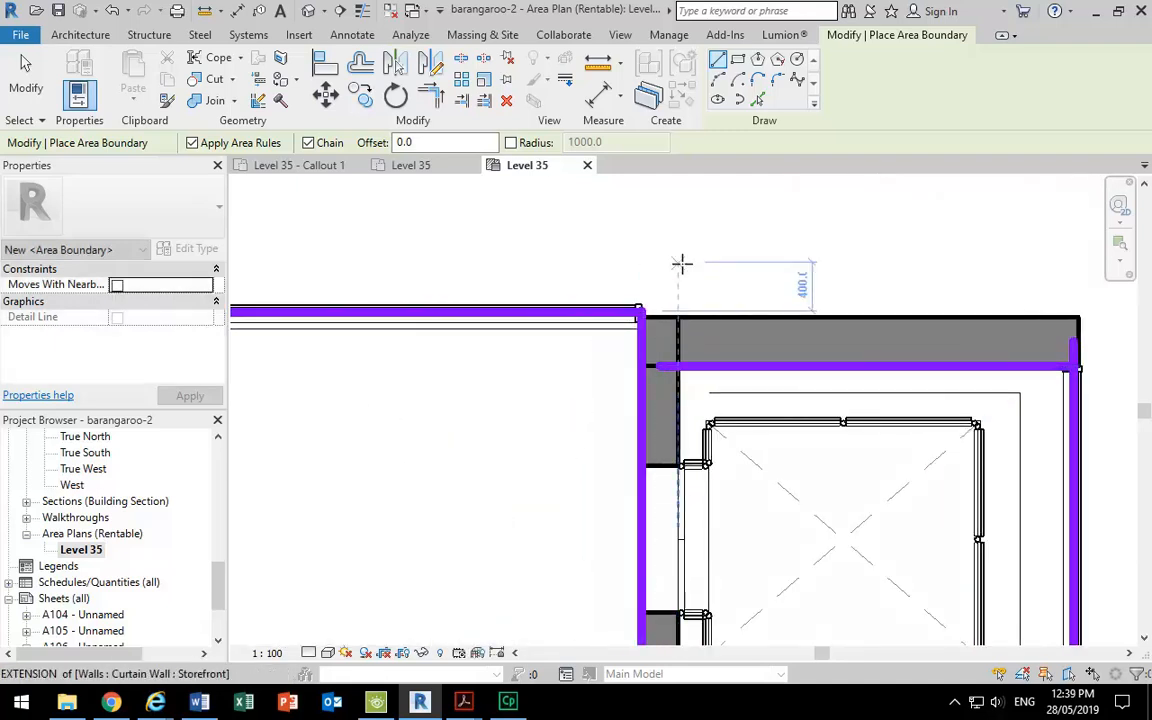
{"action": "right_click", "coordinate": [681, 262]}
{"action": "left_click", "coordinate": [700, 275]}
{"action": "scroll", "coordinate": [667, 372], "scroll_direction": "up", "scroll_amount": 2}
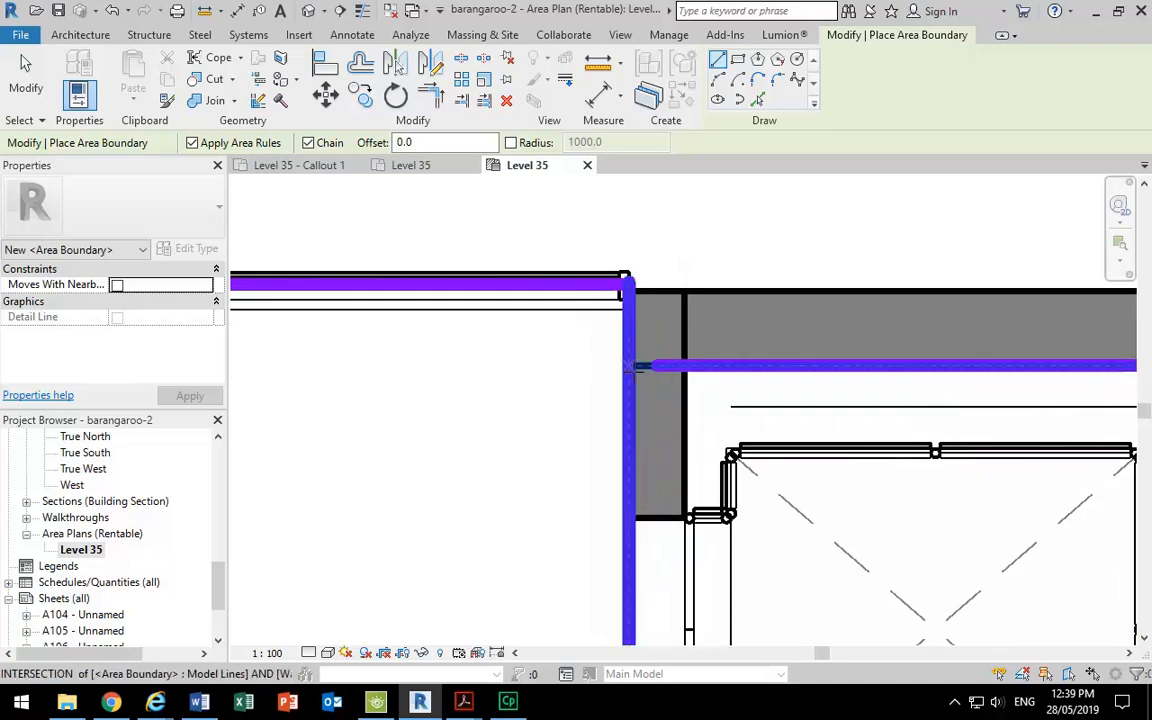
{"action": "scroll", "coordinate": [468, 424], "scroll_direction": "down", "scroll_amount": 3}
{"action": "middle_click_drag", "start_coordinate": [468, 424], "coordinate": [609, 360]}
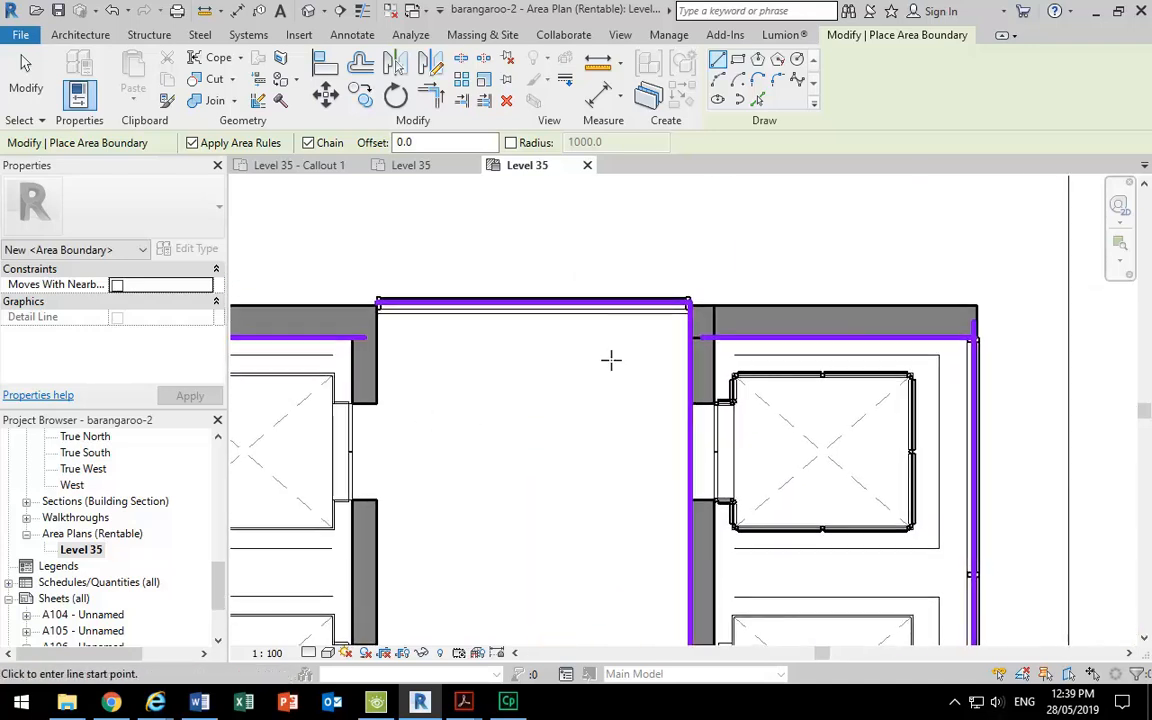
Draw an area boundary line along the lobby-side face of the left-hand lift bank, from the lobby glazing to the lower wall corner.
{"action": "middle_click_drag", "start_coordinate": [462, 380], "coordinate": [628, 309]}
{"action": "scroll", "coordinate": [517, 424], "scroll_direction": "down", "scroll_amount": 2}
{"action": "middle_click_drag", "start_coordinate": [476, 460], "coordinate": [545, 280]}
{"action": "middle_click_drag", "start_coordinate": [492, 517], "coordinate": [544, 327]}
{"action": "middle_click_drag", "start_coordinate": [410, 517], "coordinate": [614, 512]}
{"action": "scroll", "coordinate": [472, 497], "scroll_direction": "down", "scroll_amount": 2}
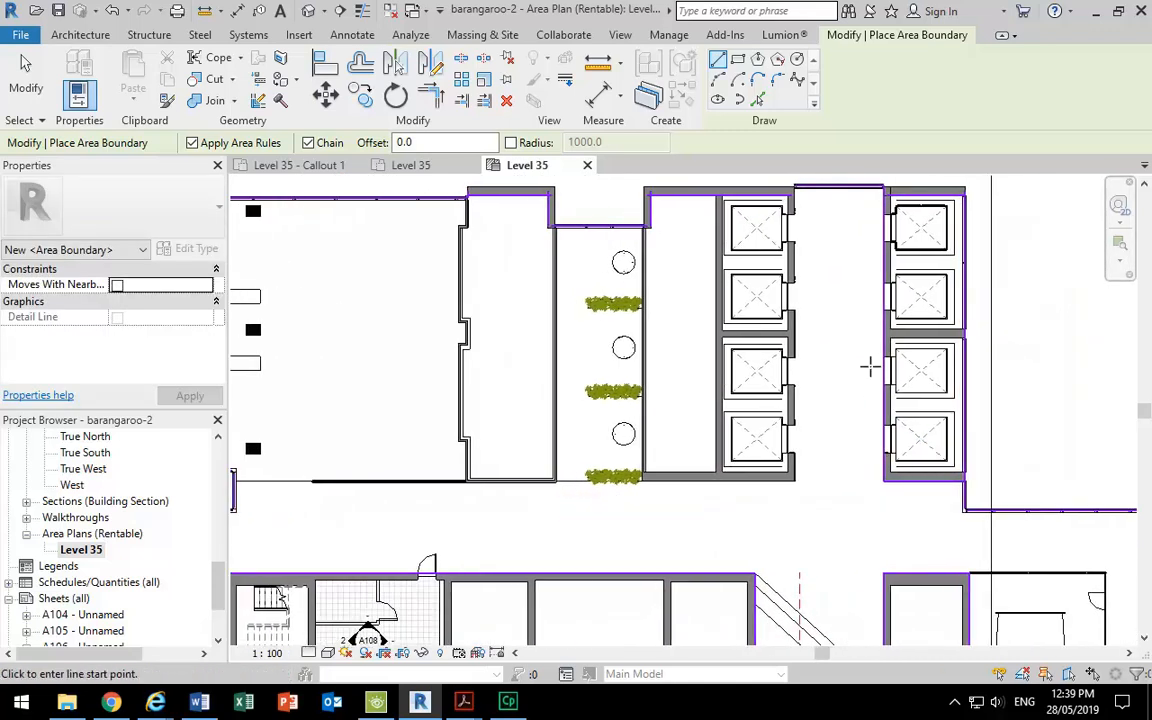
{"action": "middle_click_drag", "start_coordinate": [876, 382], "coordinate": [840, 464]}
{"action": "scroll", "coordinate": [757, 290], "scroll_direction": "up", "scroll_amount": 8}
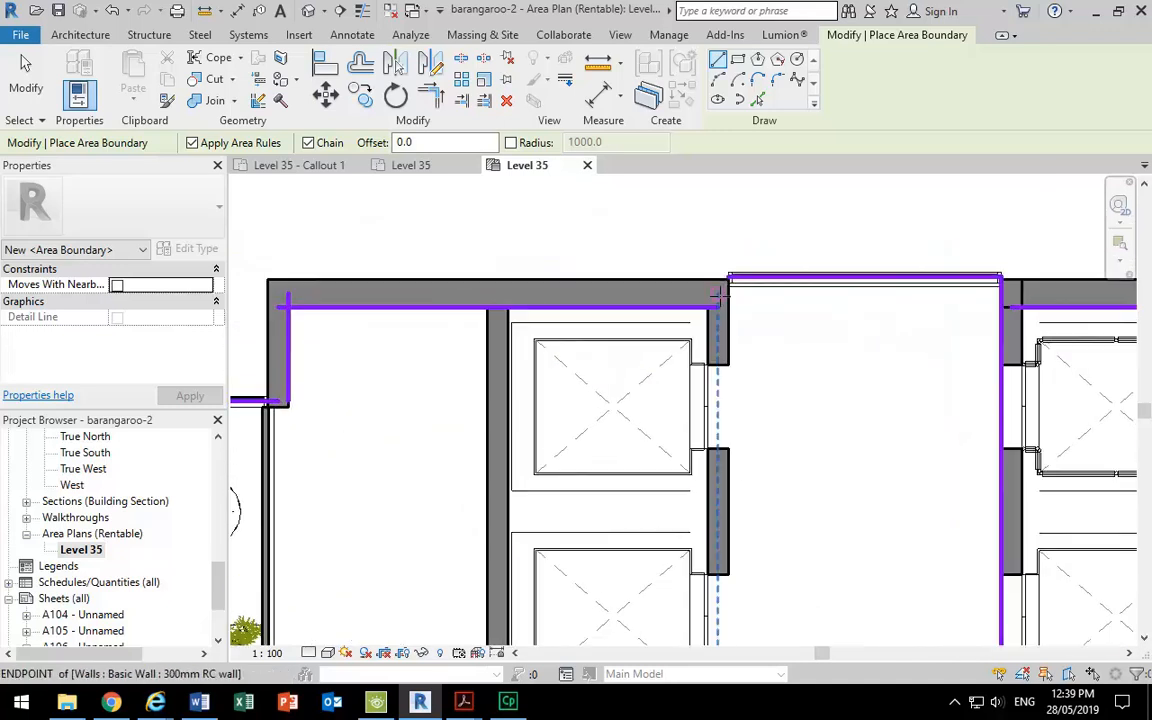
{"action": "left_click", "coordinate": [749, 230]}
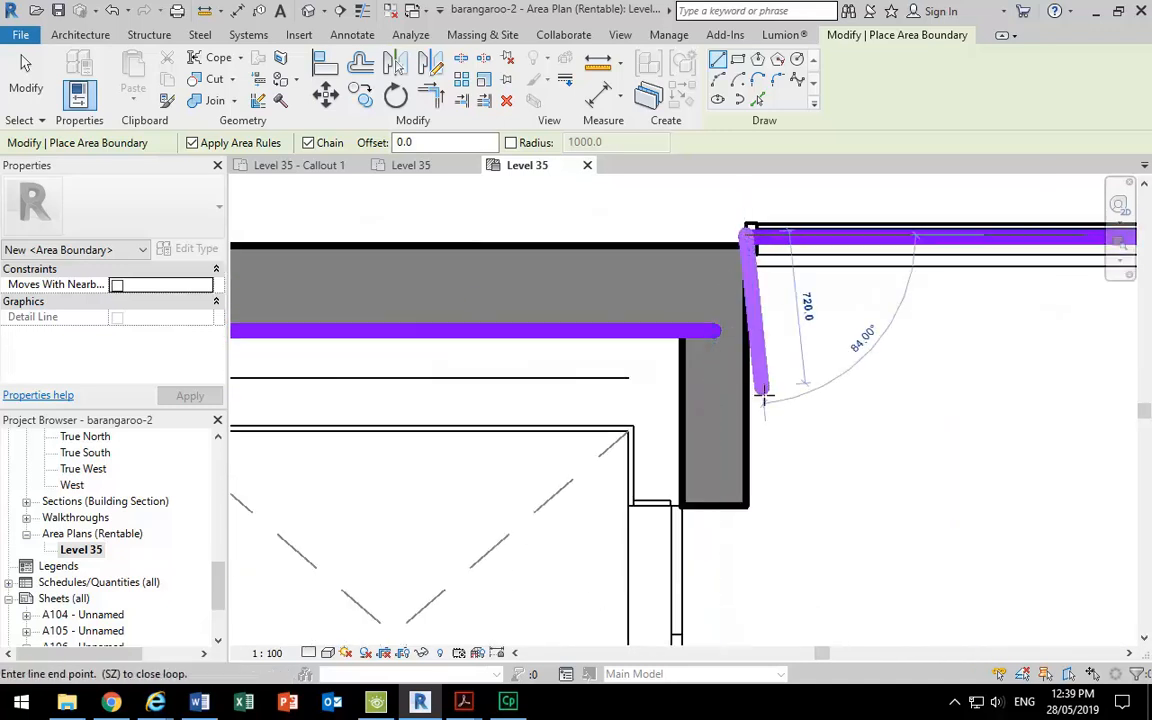
{"action": "scroll", "coordinate": [764, 400], "scroll_direction": "down", "scroll_amount": 3}
{"action": "scroll", "coordinate": [775, 569], "scroll_direction": "down", "scroll_amount": 3}
{"action": "middle_click_drag", "start_coordinate": [765, 592], "coordinate": [732, 345]}
{"action": "middle_click_drag", "start_coordinate": [712, 612], "coordinate": [718, 312]}
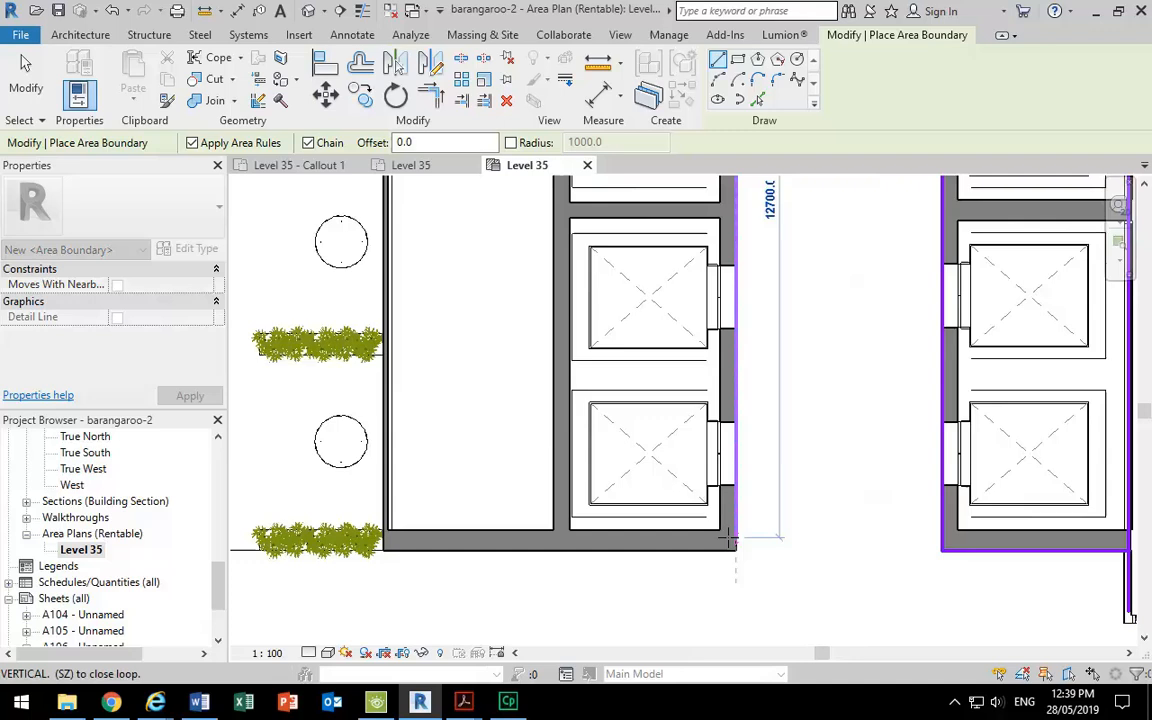
{"action": "scroll", "coordinate": [733, 540], "scroll_direction": "up", "scroll_amount": 4}
{"action": "scroll", "coordinate": [743, 568], "scroll_direction": "up", "scroll_amount": 3}
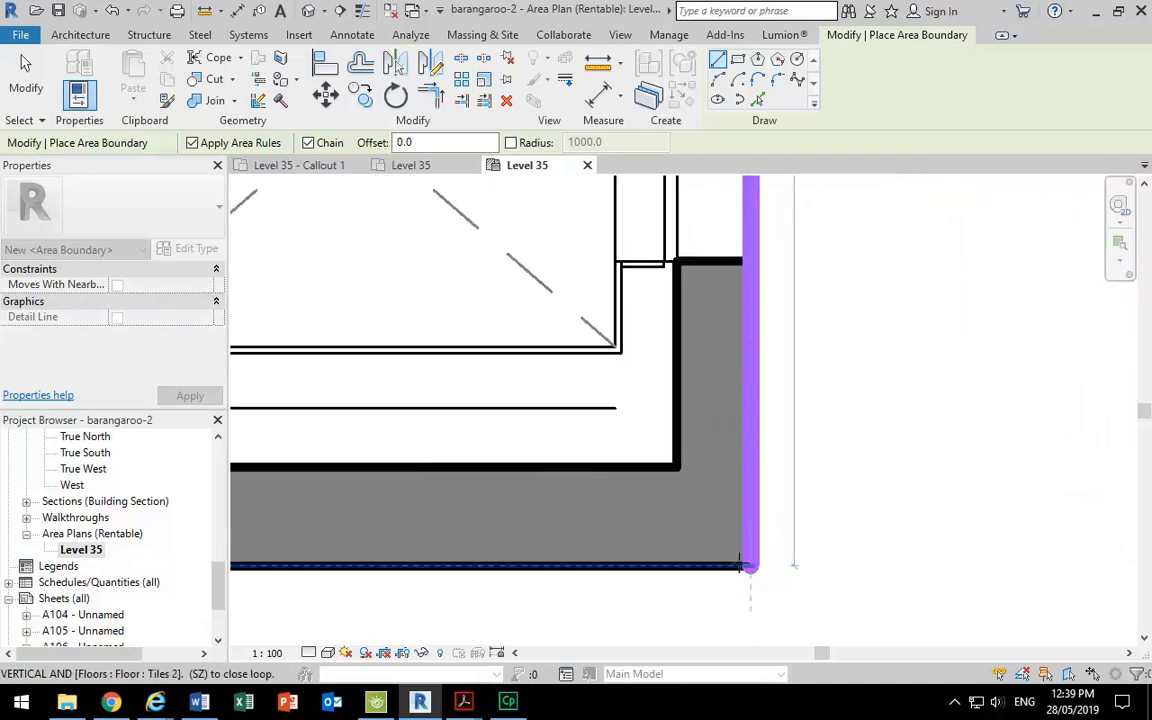
{"action": "left_click", "coordinate": [750, 565]}
Continue the area boundary along the lift bank's lower wall and up its far side to the existing boundary at the recessed glazing.
{"action": "scroll", "coordinate": [556, 536], "scroll_direction": "down", "scroll_amount": 3}
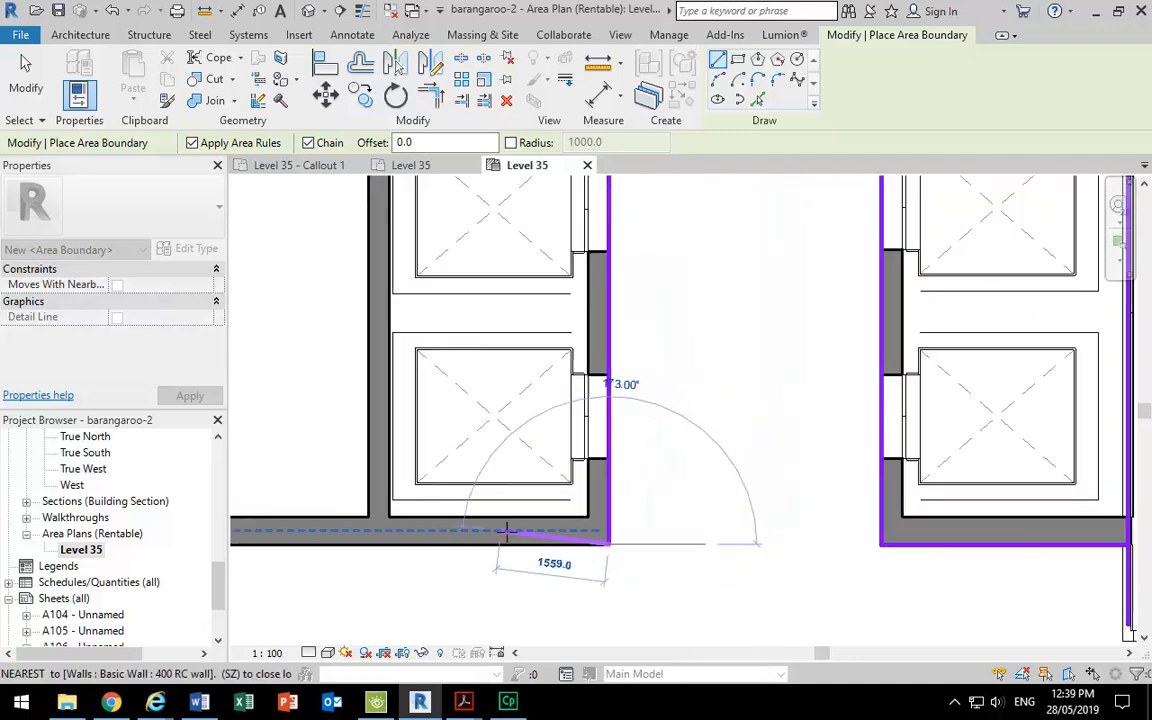
{"action": "middle_click_drag", "start_coordinate": [400, 542], "coordinate": [724, 545]}
{"action": "scroll", "coordinate": [462, 549], "scroll_direction": "up", "scroll_amount": 1}
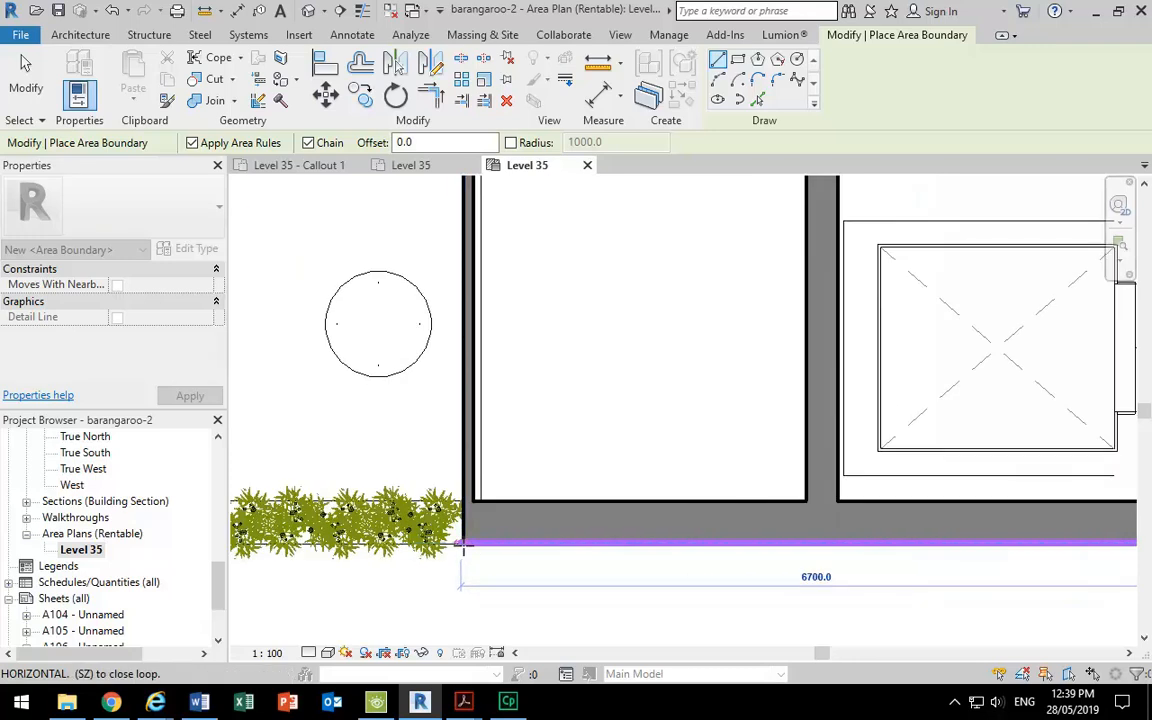
{"action": "scroll", "coordinate": [458, 402], "scroll_direction": "down", "scroll_amount": 3}
{"action": "middle_click_drag", "start_coordinate": [468, 332], "coordinate": [516, 718]}
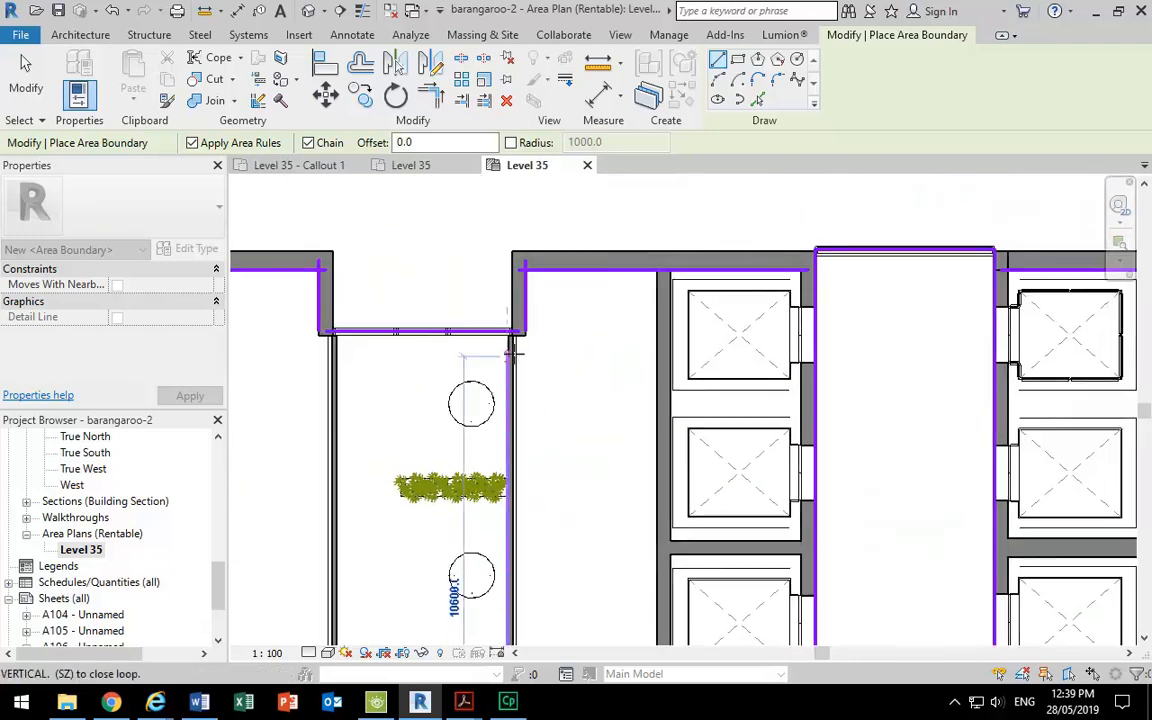
{"action": "scroll", "coordinate": [503, 320], "scroll_direction": "up", "scroll_amount": 3}
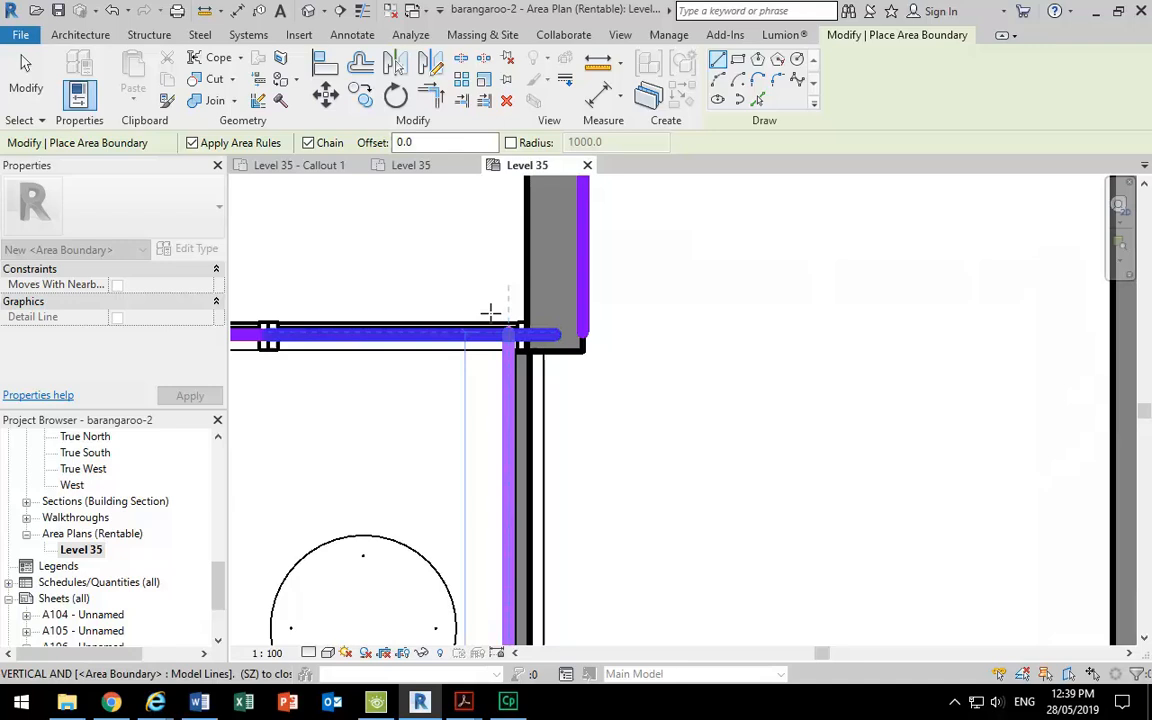
{"action": "right_click", "coordinate": [441, 259]}
{"action": "left_click", "coordinate": [473, 285]}
Place a tagged area in the Level 35 floor space outside the cores and lift banks.
{"action": "scroll", "coordinate": [594, 373], "scroll_direction": "down", "scroll_amount": 5}
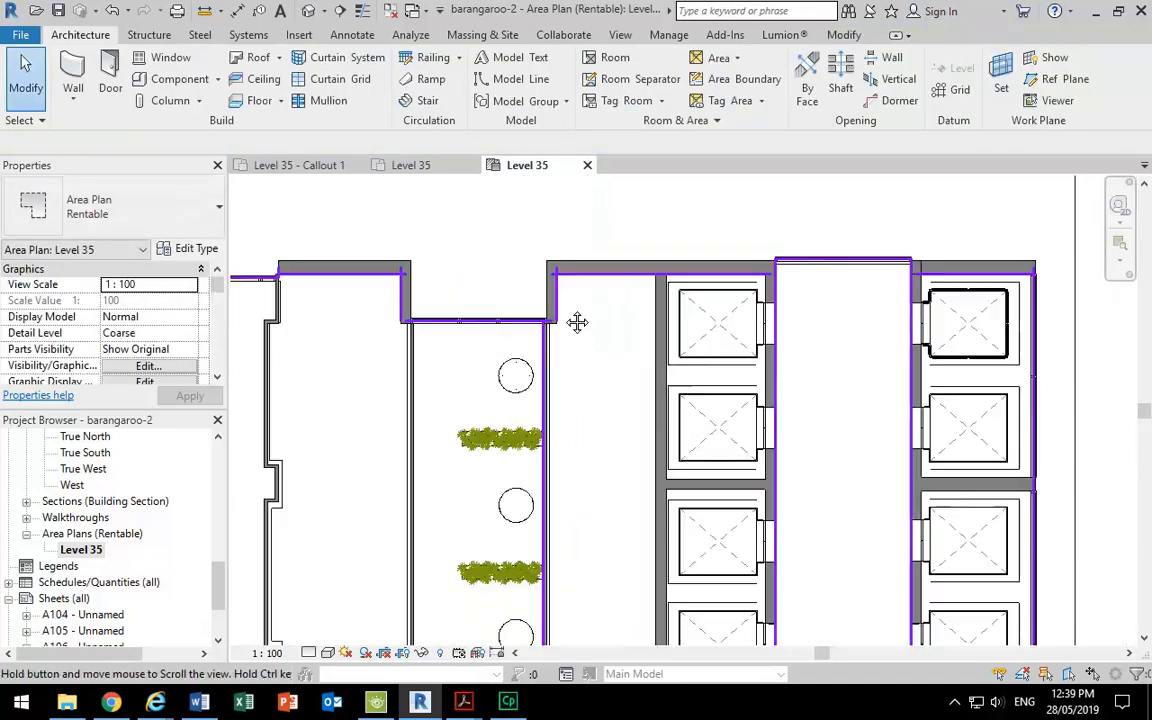
{"action": "scroll", "coordinate": [577, 322], "scroll_direction": "down", "scroll_amount": 1}
{"action": "scroll", "coordinate": [581, 375], "scroll_direction": "down", "scroll_amount": 2}
{"action": "scroll", "coordinate": [640, 420], "scroll_direction": "down", "scroll_amount": 1}
{"action": "scroll", "coordinate": [713, 478], "scroll_direction": "down", "scroll_amount": 1}
{"action": "middle_click_drag", "start_coordinate": [713, 478], "coordinate": [584, 327]}
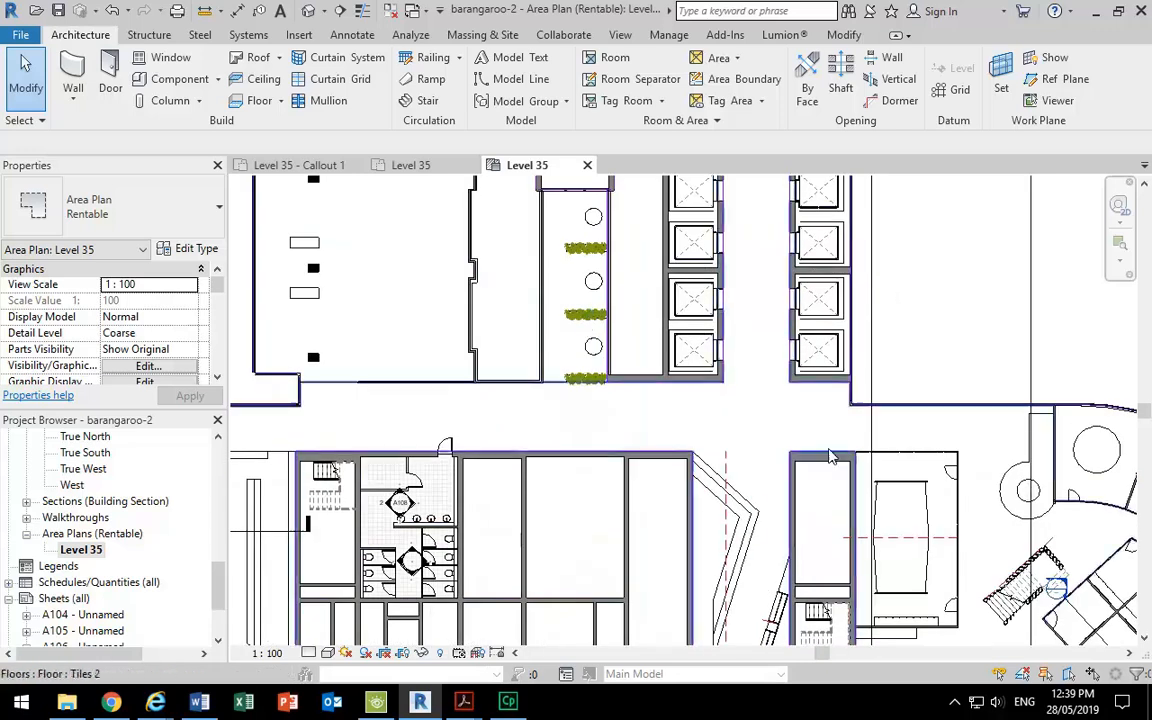
{"action": "scroll", "coordinate": [693, 446], "scroll_direction": "down", "scroll_amount": 2}
{"action": "middle_click_drag", "start_coordinate": [693, 446], "coordinate": [744, 361]}
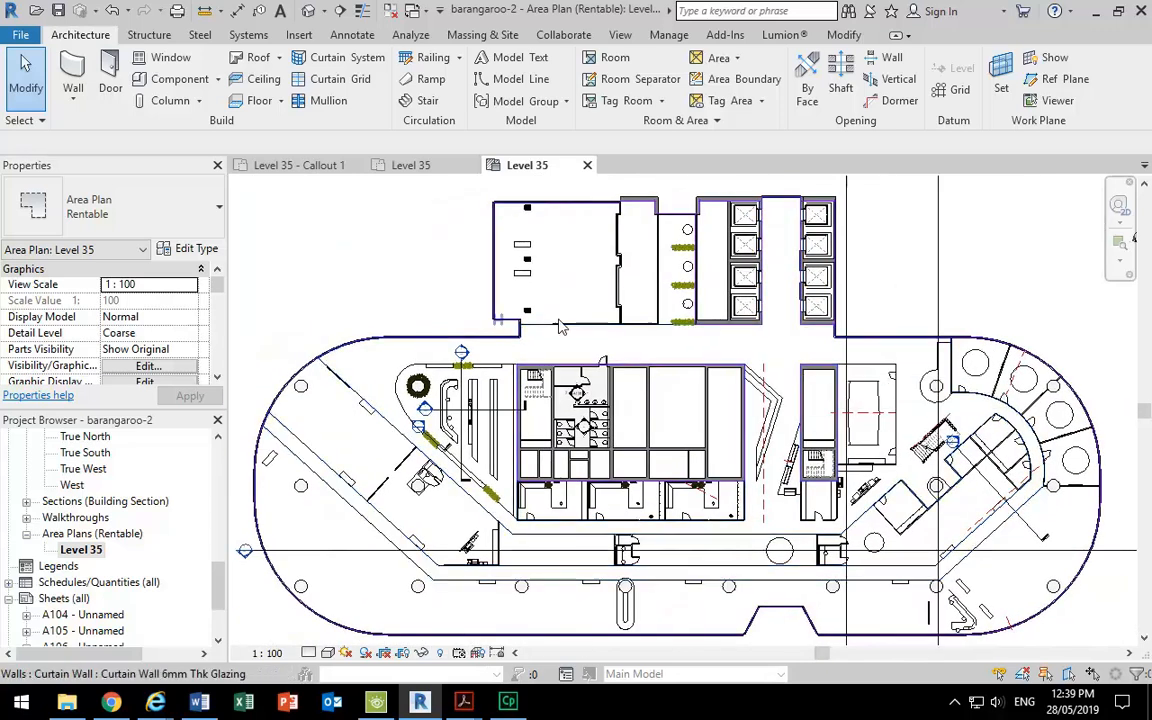
{"action": "left_click", "coordinate": [729, 58]}
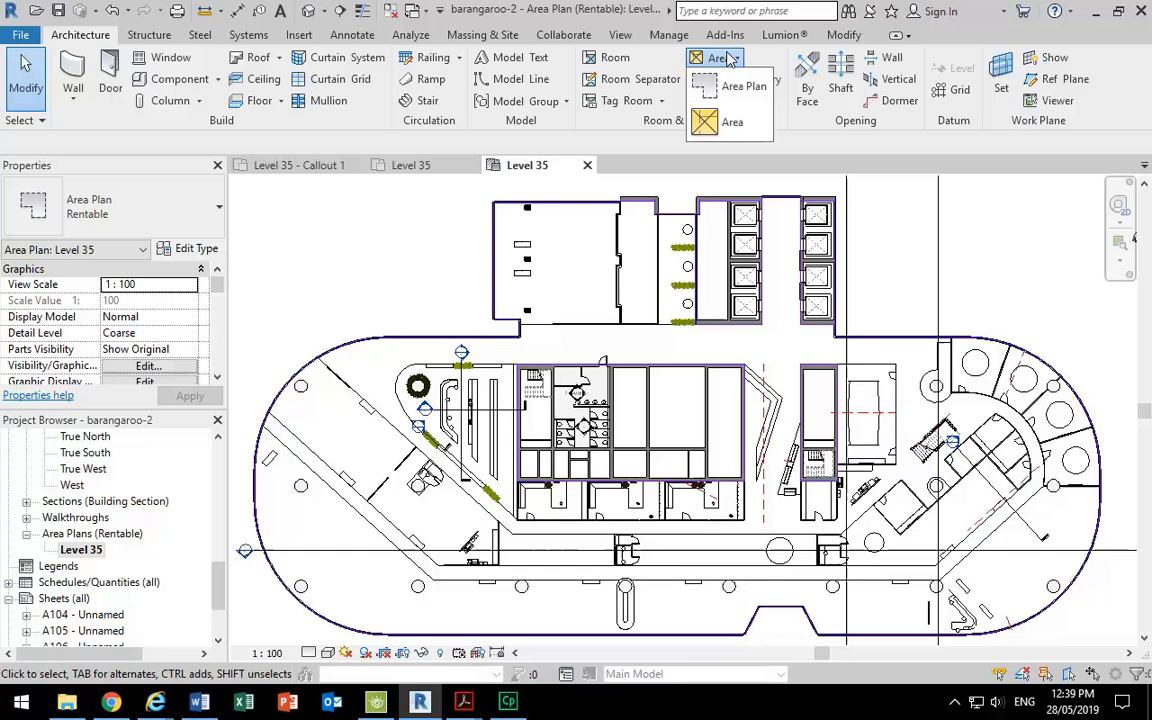
{"action": "left_click", "coordinate": [729, 122]}
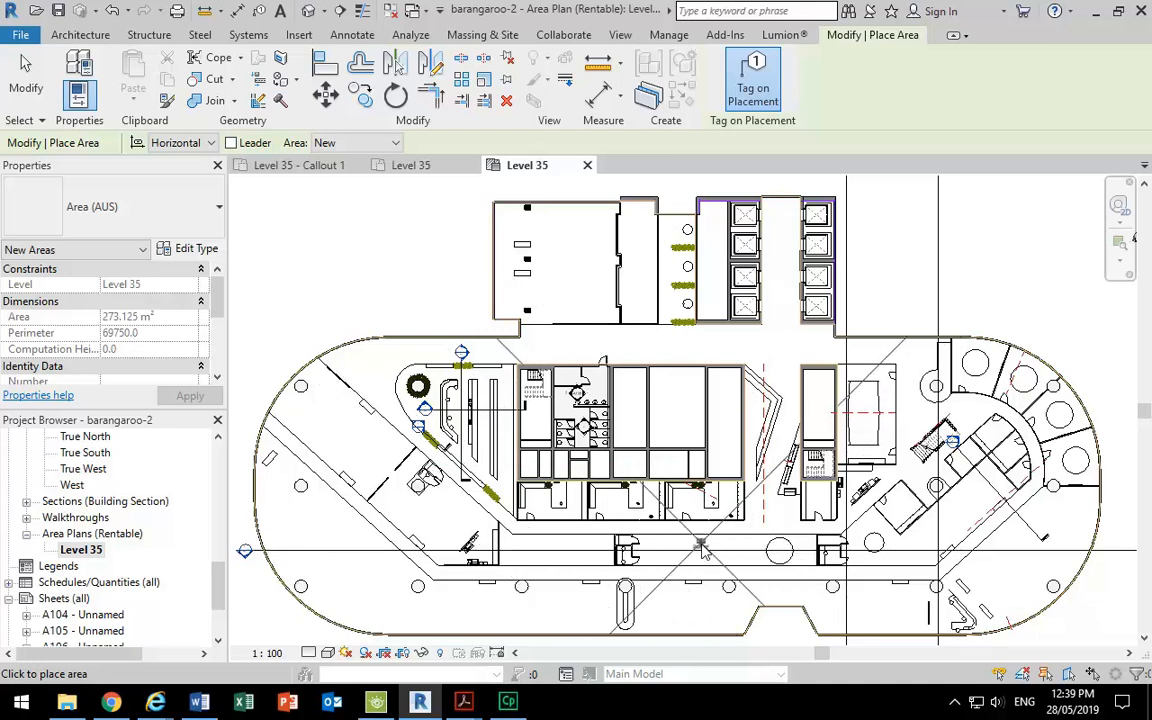
{"action": "left_click", "coordinate": [697, 543]}
{"action": "scroll", "coordinate": [659, 534], "scroll_direction": "up", "scroll_amount": 3}
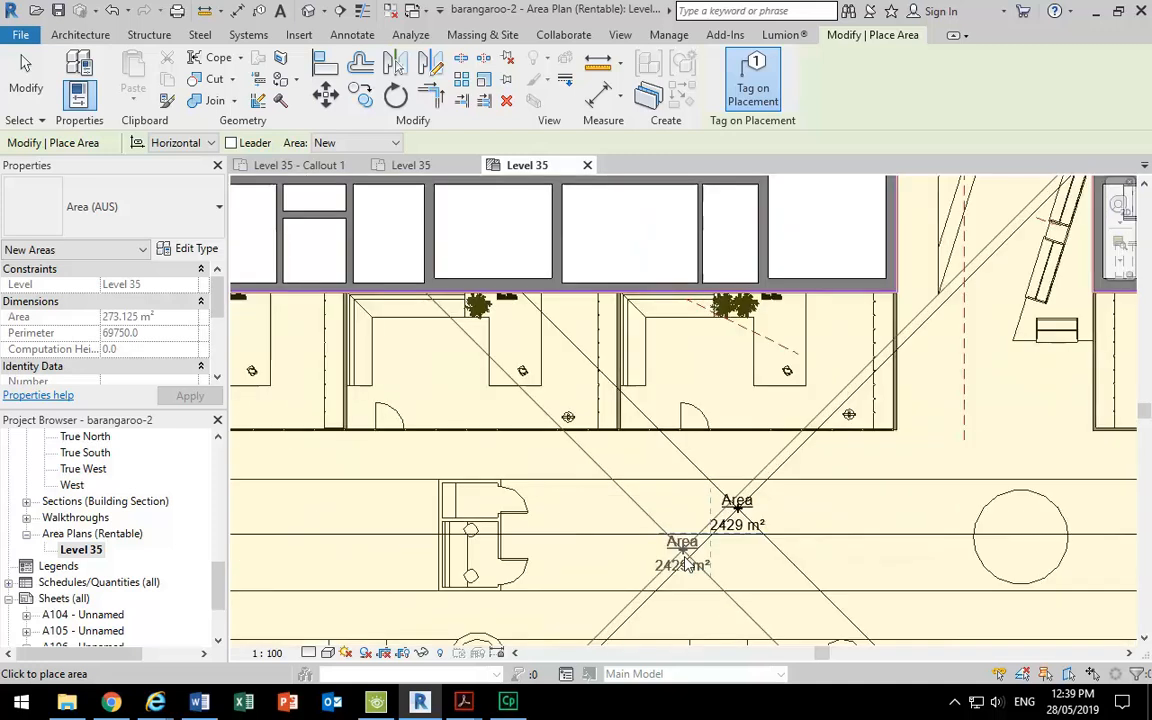
{"action": "right_click", "coordinate": [609, 227]}
{"action": "left_click", "coordinate": [648, 239]}
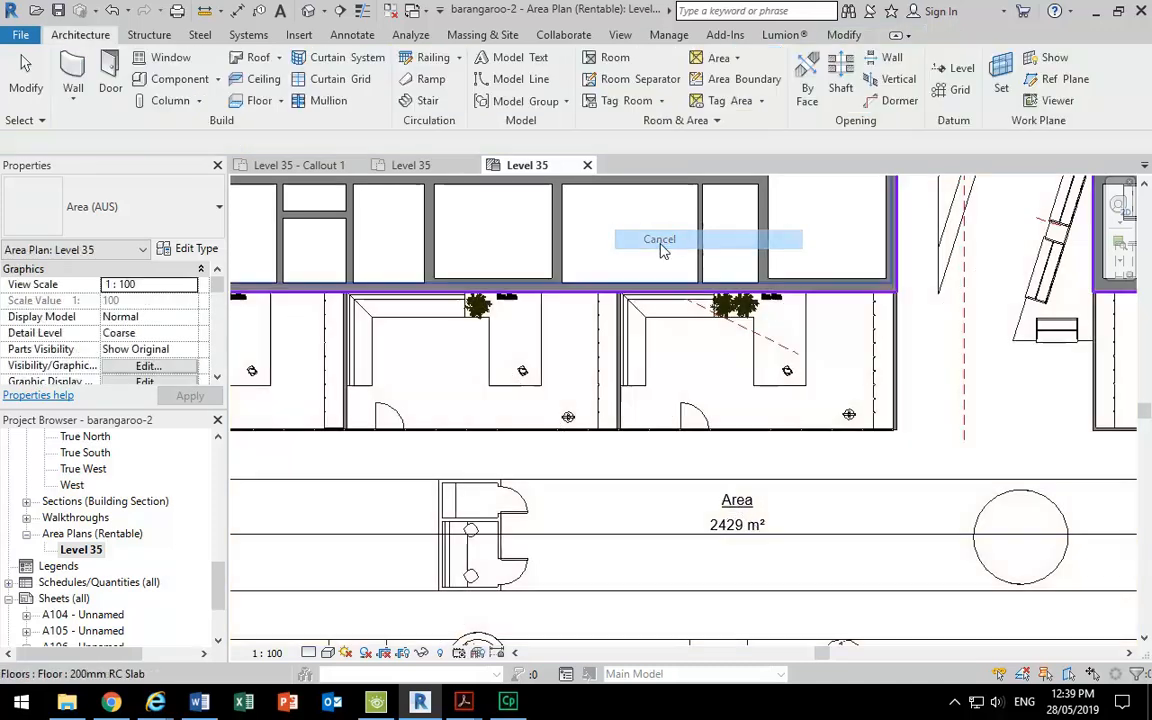
{"action": "right_click", "coordinate": [663, 247]}
{"action": "left_click", "coordinate": [683, 259]}
Place a color fill legend beside the Level 35 plan, applying space type Areas (Rentable) and color scheme Scheme 1.
{"action": "scroll", "coordinate": [638, 540], "scroll_direction": "down", "scroll_amount": 3}
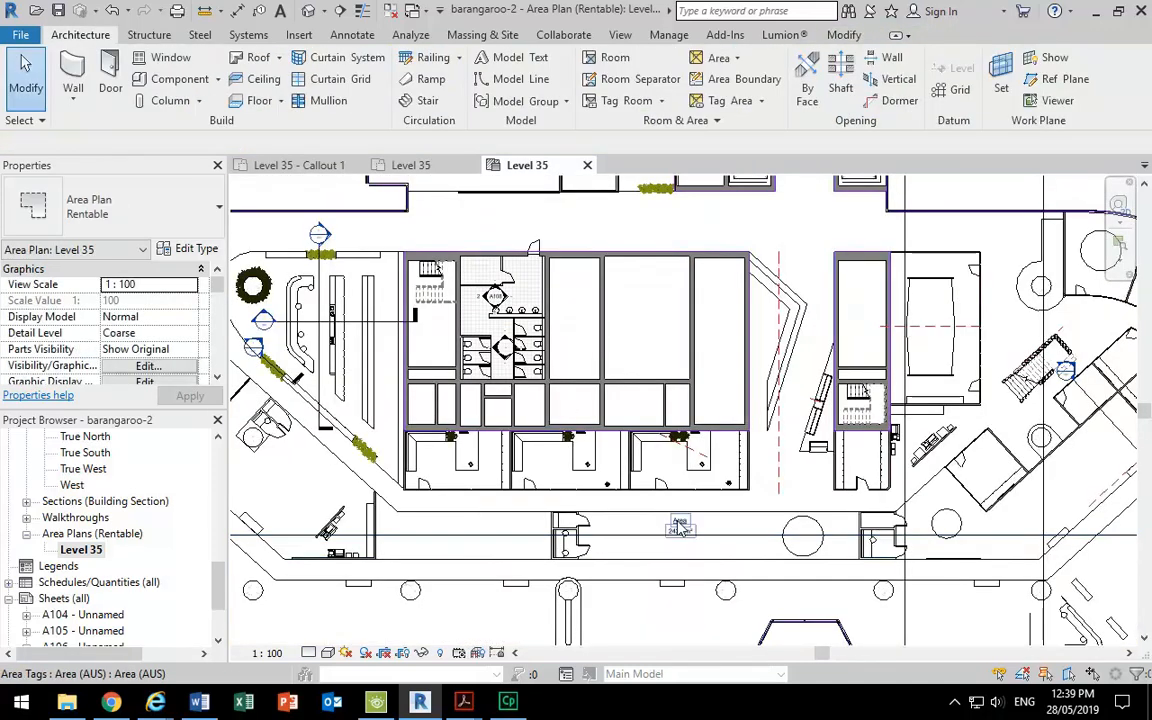
{"action": "scroll", "coordinate": [651, 452], "scroll_direction": "down", "scroll_amount": 2}
{"action": "middle_click_drag", "start_coordinate": [651, 452], "coordinate": [648, 548]}
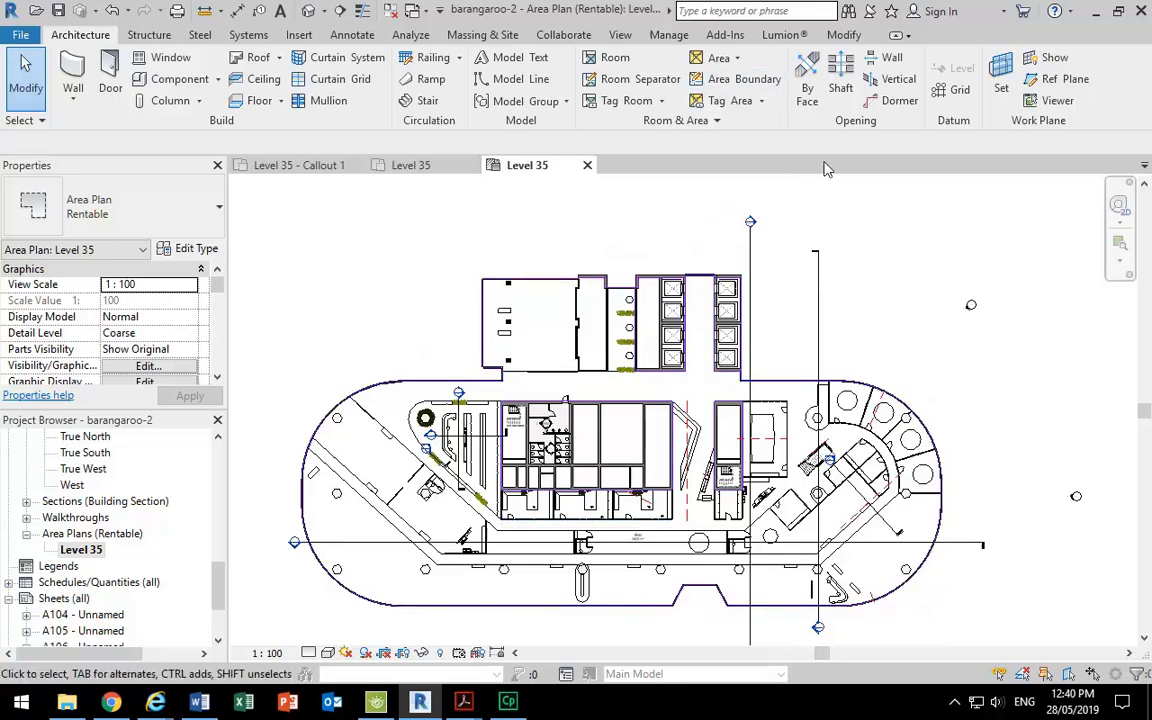
{"action": "left_click", "coordinate": [350, 35]}
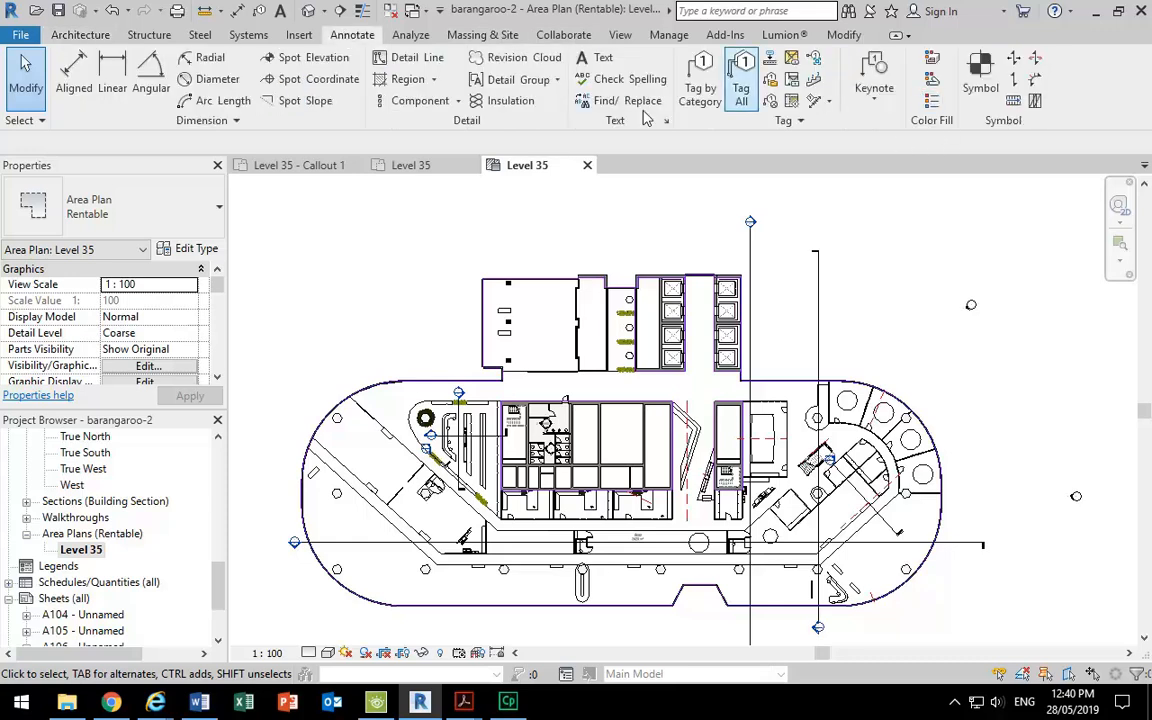
{"action": "left_click", "coordinate": [932, 104]}
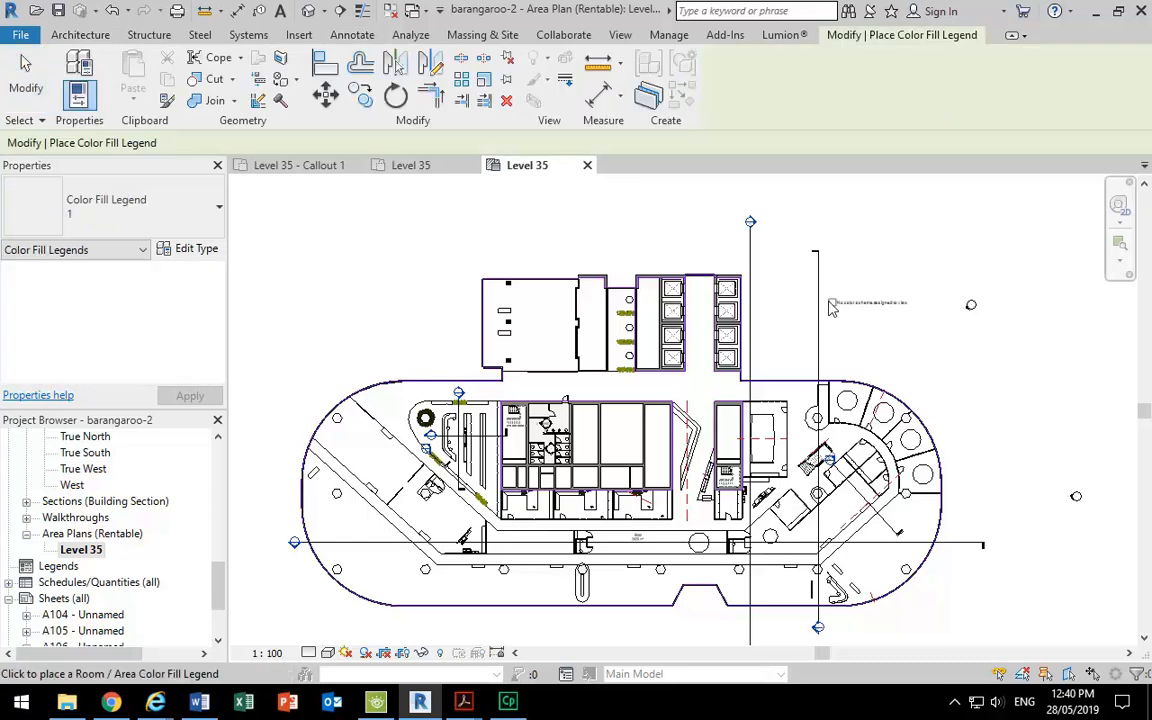
{"action": "left_click", "coordinate": [794, 320]}
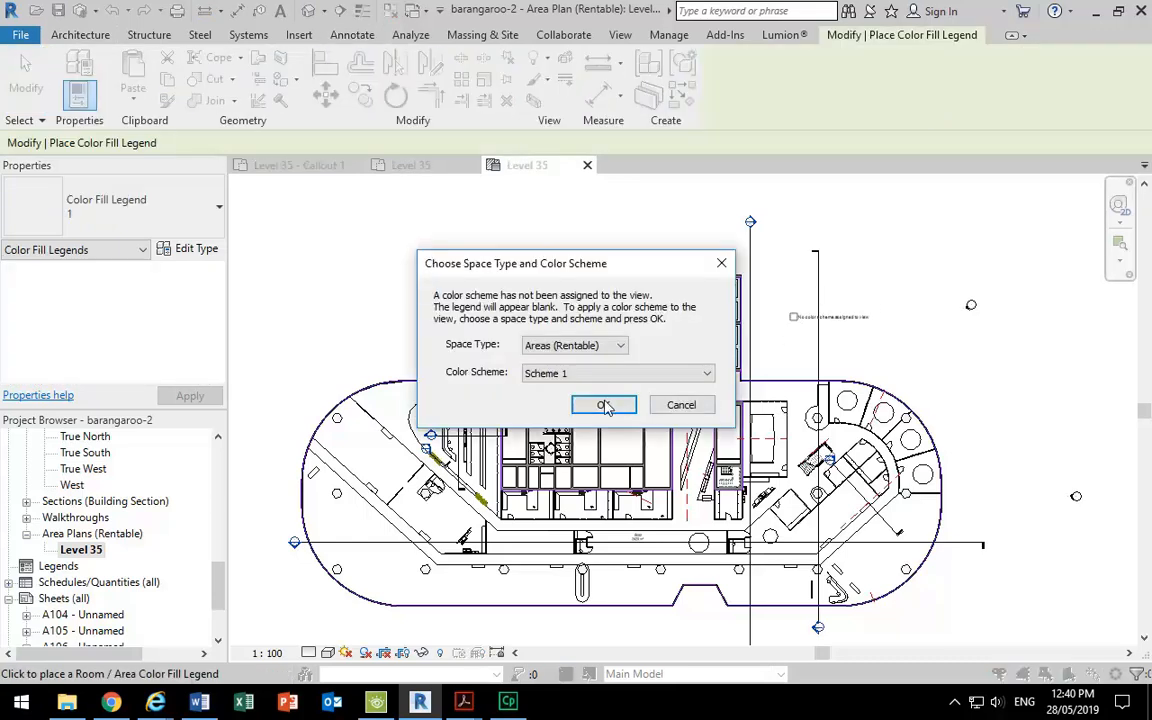
{"action": "left_click", "coordinate": [600, 406]}
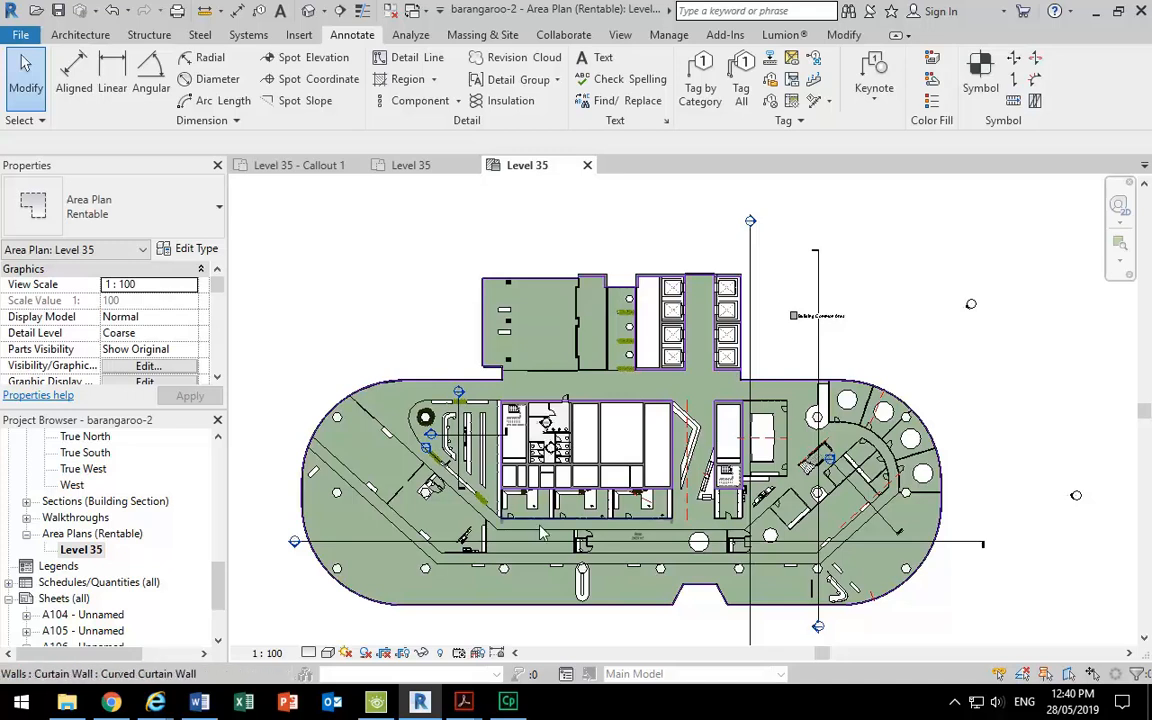
Draw an area boundary line from the central core's lower-left corner along the outer side wall of the three offices to the front glazing.
{"action": "scroll", "coordinate": [493, 528], "scroll_direction": "up", "scroll_amount": 5}
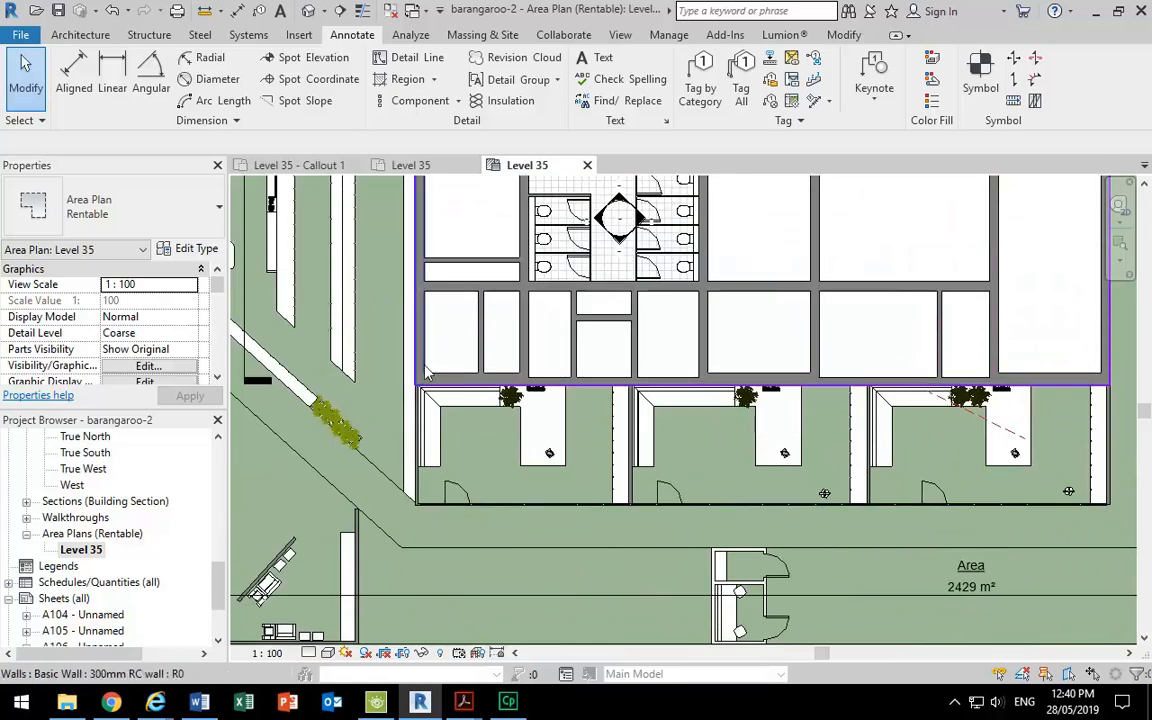
{"action": "scroll", "coordinate": [880, 460], "scroll_direction": "down", "scroll_amount": 2}
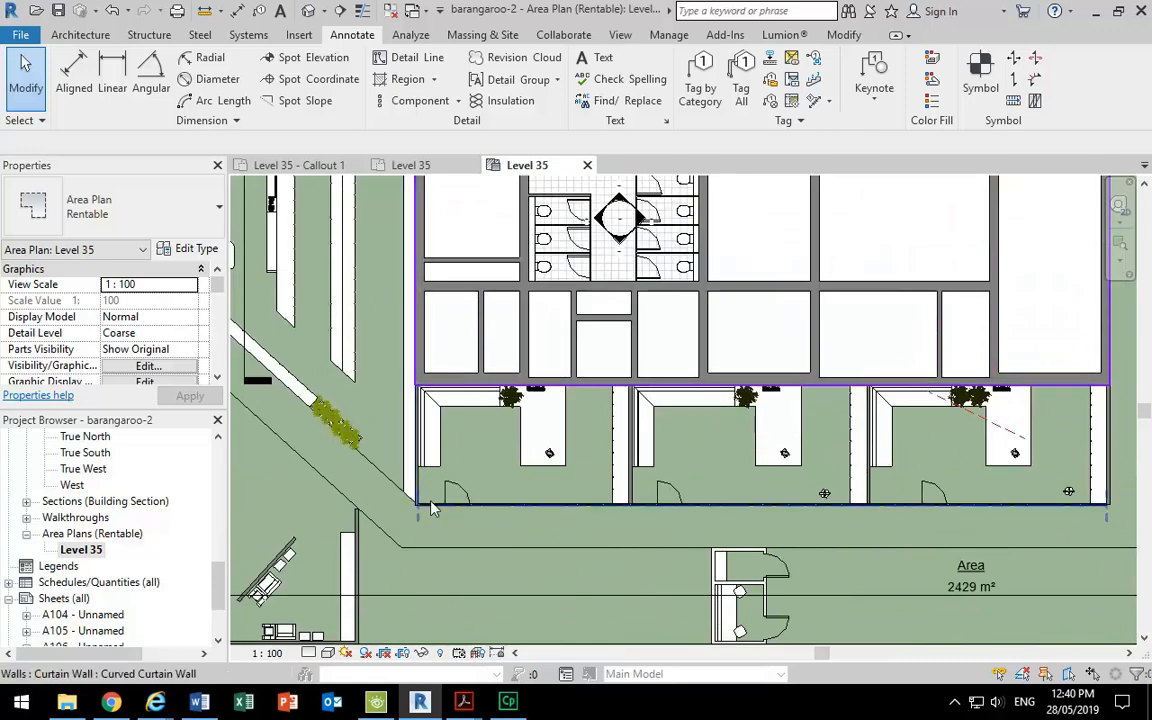
{"action": "scroll", "coordinate": [799, 460], "scroll_direction": "up", "scroll_amount": 2}
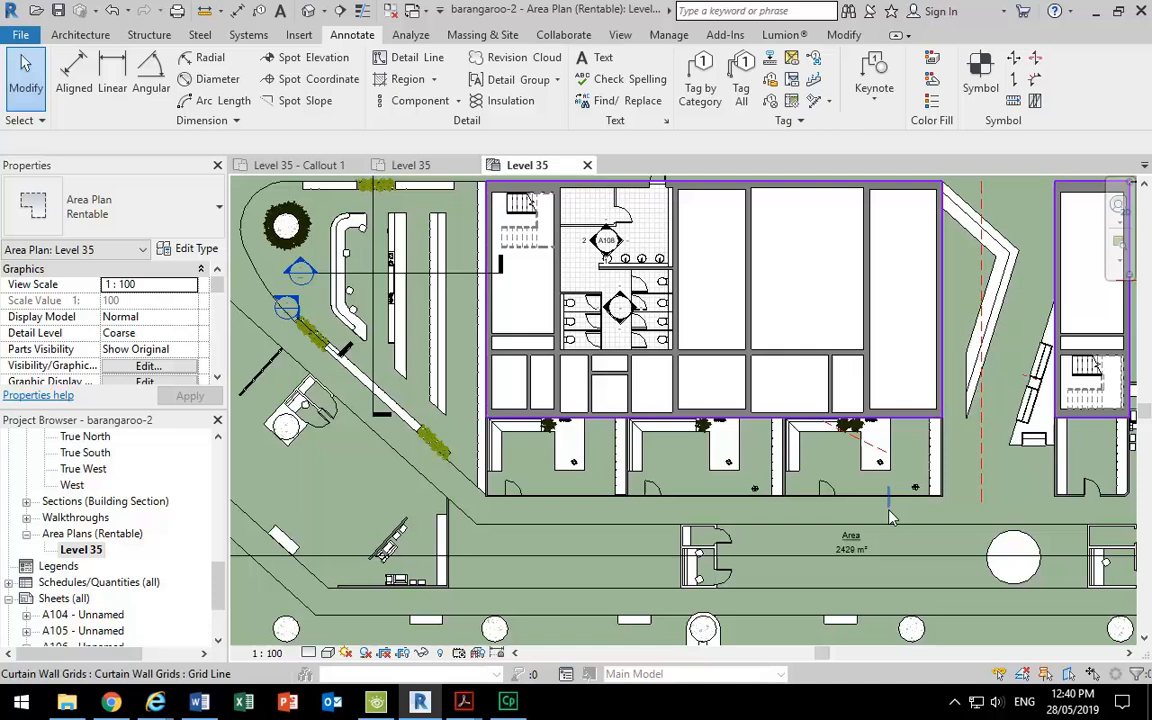
{"action": "left_click", "coordinate": [82, 35]}
{"action": "left_click", "coordinate": [726, 86]}
{"action": "scroll", "coordinate": [645, 203], "scroll_direction": "up", "scroll_amount": 3}
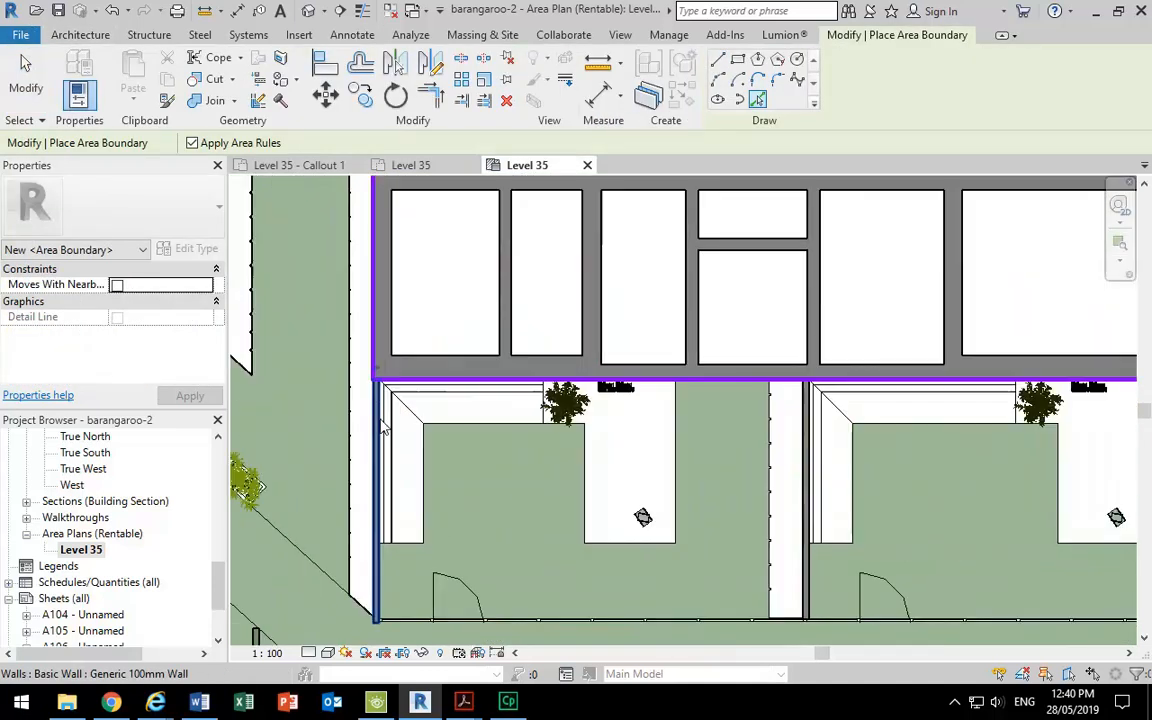
{"action": "scroll", "coordinate": [338, 361], "scroll_direction": "up", "scroll_amount": 1}
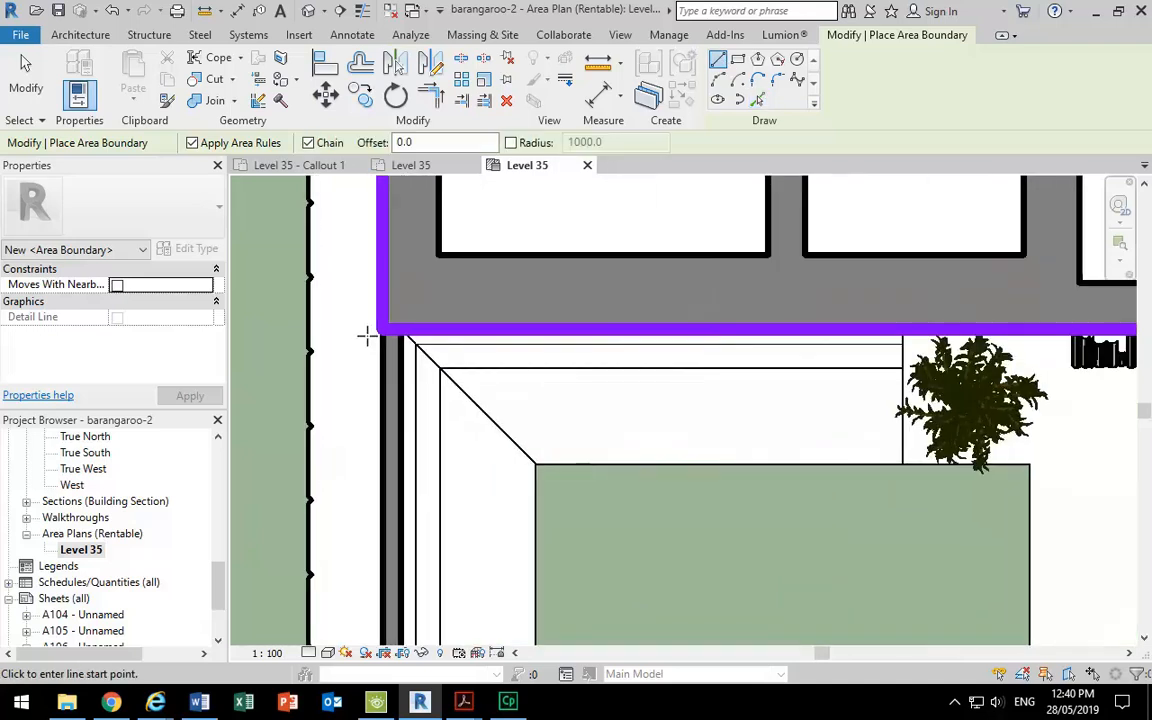
{"action": "left_click", "coordinate": [384, 329]}
{"action": "scroll", "coordinate": [388, 393], "scroll_direction": "down", "scroll_amount": 2}
{"action": "middle_click_drag", "start_coordinate": [388, 398], "coordinate": [399, 245]}
{"action": "scroll", "coordinate": [400, 532], "scroll_direction": "up", "scroll_amount": 3}
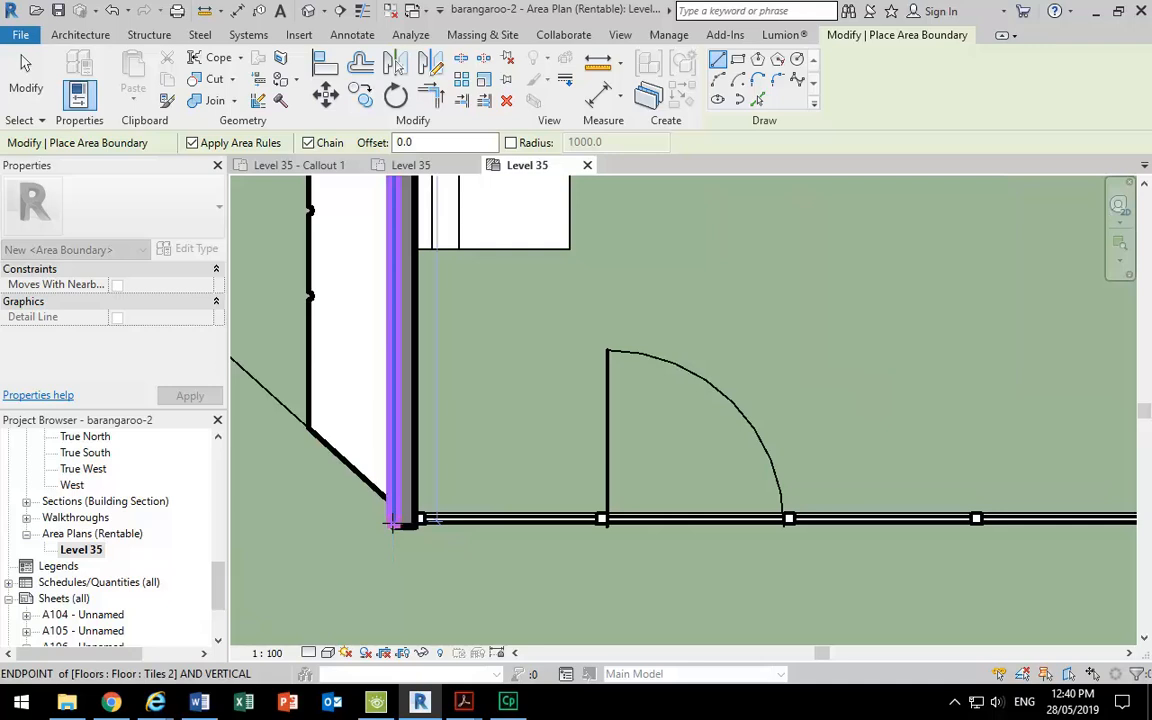
{"action": "left_click", "coordinate": [392, 524]}
Continue the area boundary along the offices' front glazing and up the right-hand office wall to the core's lower-right corner.
{"action": "scroll", "coordinate": [704, 506], "scroll_direction": "down", "scroll_amount": 4}
{"action": "middle_click_drag", "start_coordinate": [706, 508], "coordinate": [379, 475]}
{"action": "middle_click_drag", "start_coordinate": [890, 434], "coordinate": [258, 472]}
{"action": "scroll", "coordinate": [902, 489], "scroll_direction": "down", "scroll_amount": 1}
{"action": "middle_click_drag", "start_coordinate": [904, 489], "coordinate": [294, 535]}
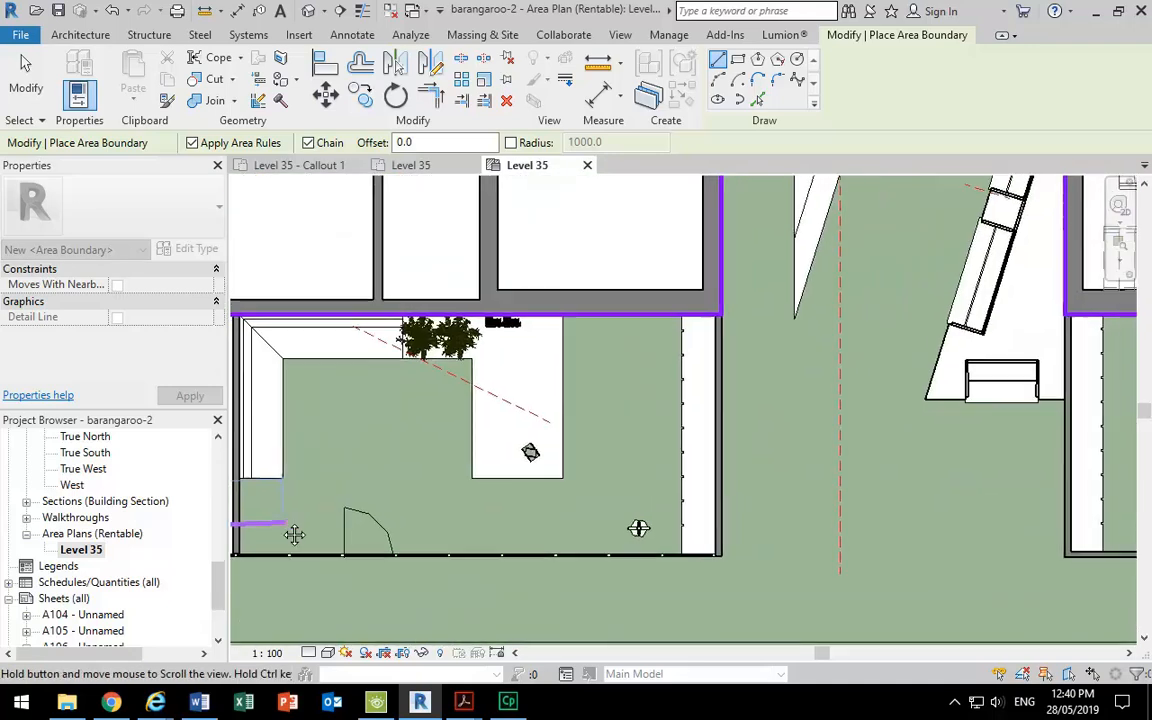
{"action": "scroll", "coordinate": [615, 580], "scroll_direction": "up", "scroll_amount": 3}
{"action": "left_click", "coordinate": [772, 516]}
{"action": "middle_click_drag", "start_coordinate": [766, 330], "coordinate": [727, 516]}
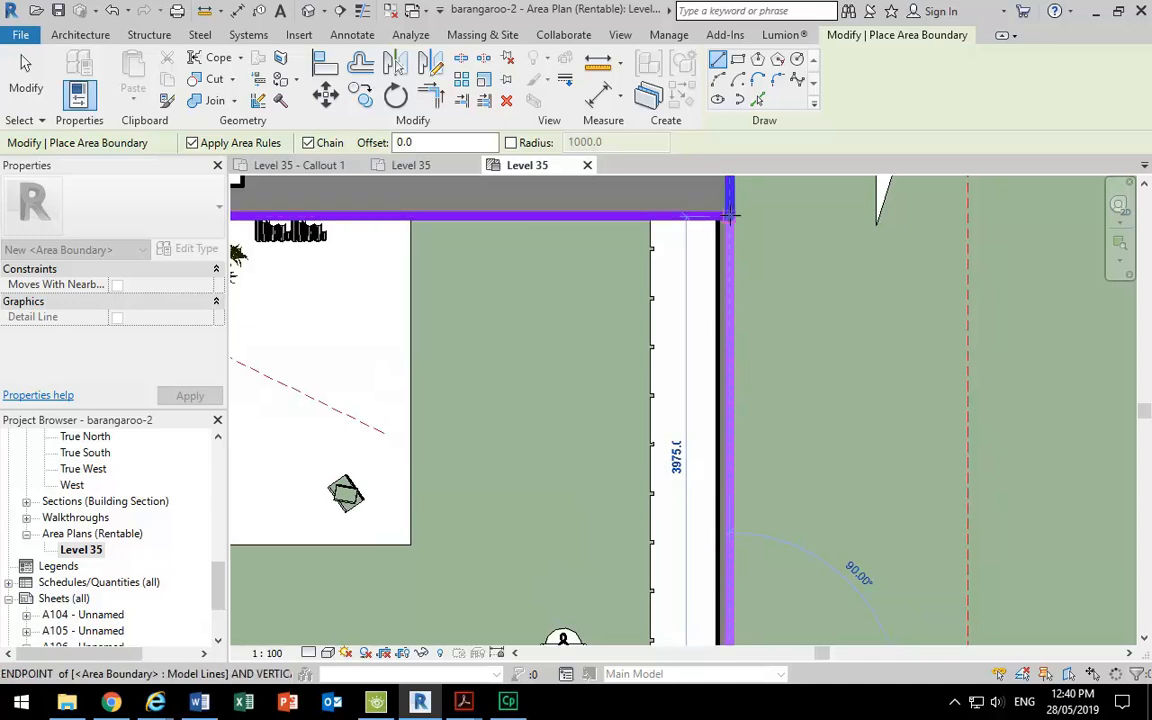
{"action": "left_click", "coordinate": [730, 215]}
Draw an area boundary line along the partition between the middle and right-hand offices, from the core wall to the front glazing.
{"action": "scroll", "coordinate": [440, 370], "scroll_direction": "down", "scroll_amount": 2}
{"action": "middle_click_drag", "start_coordinate": [459, 402], "coordinate": [765, 410]}
{"action": "middle_click_drag", "start_coordinate": [402, 405], "coordinate": [679, 410]}
{"action": "scroll", "coordinate": [679, 410], "scroll_direction": "down", "scroll_amount": 1}
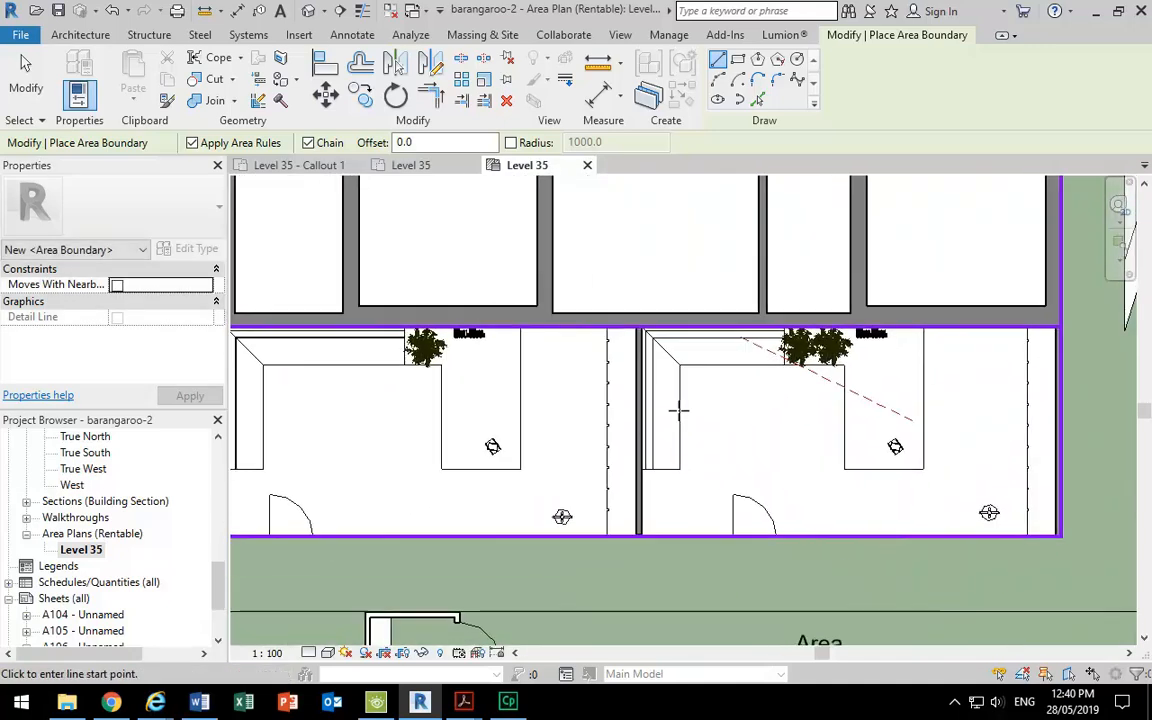
{"action": "scroll", "coordinate": [647, 350], "scroll_direction": "up", "scroll_amount": 2}
{"action": "middle_click_drag", "start_coordinate": [643, 255], "coordinate": [621, 152]}
{"action": "scroll", "coordinate": [620, 214], "scroll_direction": "up", "scroll_amount": 1}
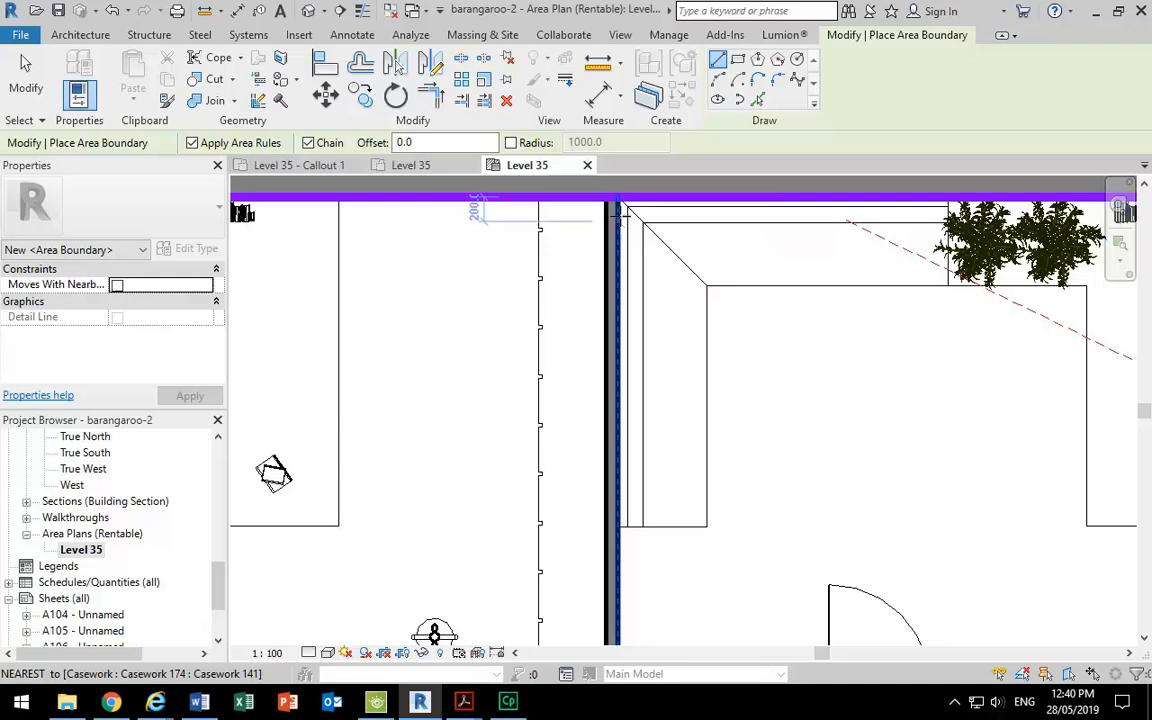
{"action": "left_click", "coordinate": [612, 197]}
{"action": "scroll", "coordinate": [646, 392], "scroll_direction": "down", "scroll_amount": 2}
{"action": "mouse_move", "coordinate": [646, 392]}
{"action": "middle_mouse_down"}
{"action": "mouse_move", "coordinate": [635, 399]}
{"action": "mouse_move", "coordinate": [647, 371]}
{"action": "middle_mouse_up"}
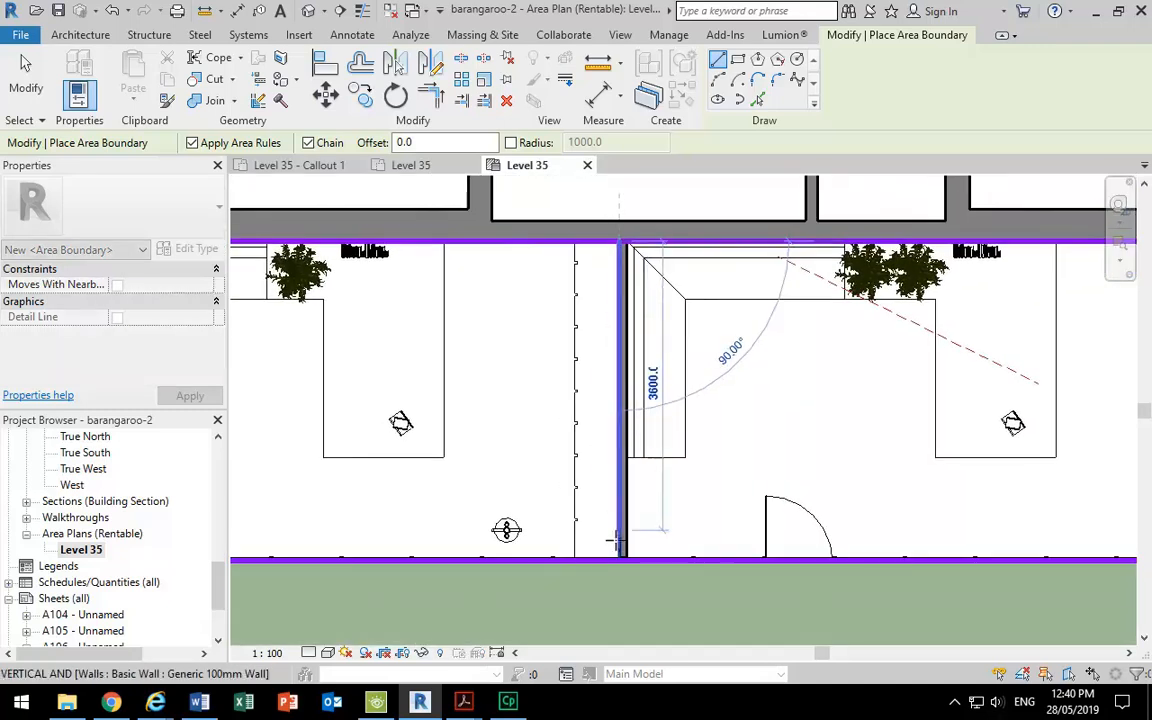
{"action": "left_click", "coordinate": [619, 559]}
Try to draw an area boundary line along the partition between the left-hand and middle offices.
{"action": "scroll", "coordinate": [590, 500], "scroll_direction": "down", "scroll_amount": 2}
{"action": "middle_click_drag", "start_coordinate": [595, 495], "coordinate": [1009, 491]}
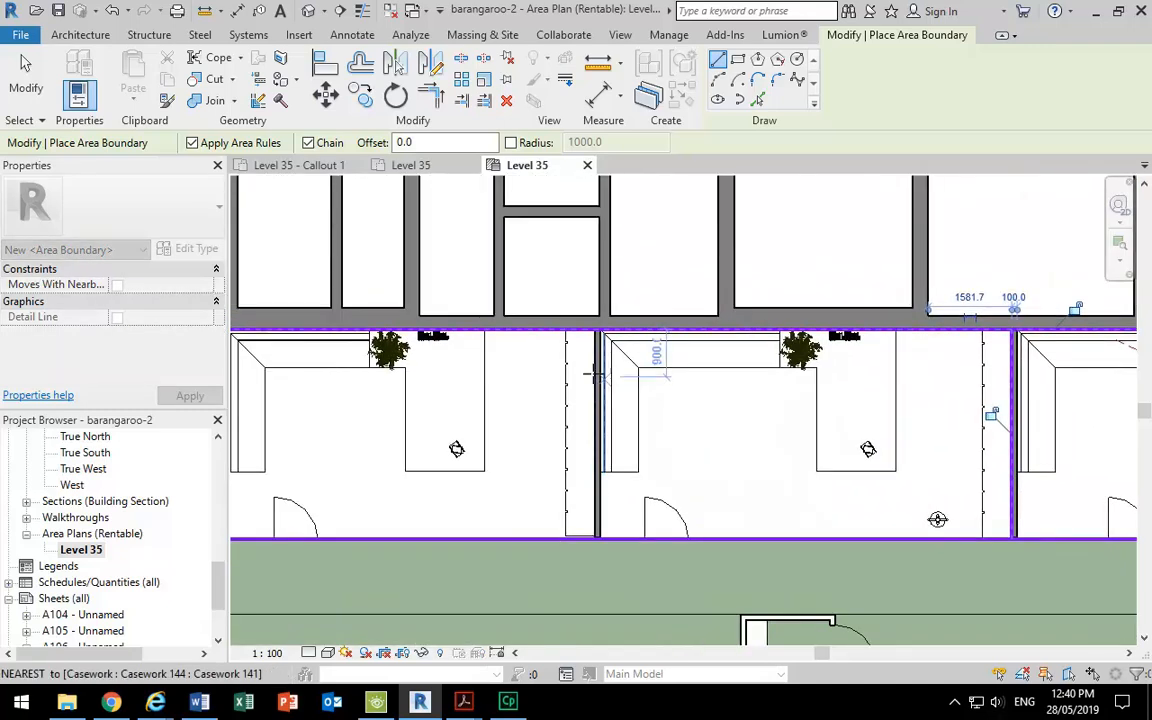
{"action": "scroll", "coordinate": [592, 374], "scroll_direction": "up", "scroll_amount": 2}
{"action": "left_click", "coordinate": [605, 310]}
{"action": "scroll", "coordinate": [720, 411], "scroll_direction": "down", "scroll_amount": 2}
{"action": "middle_click_drag", "start_coordinate": [720, 411], "coordinate": [610, 462]}
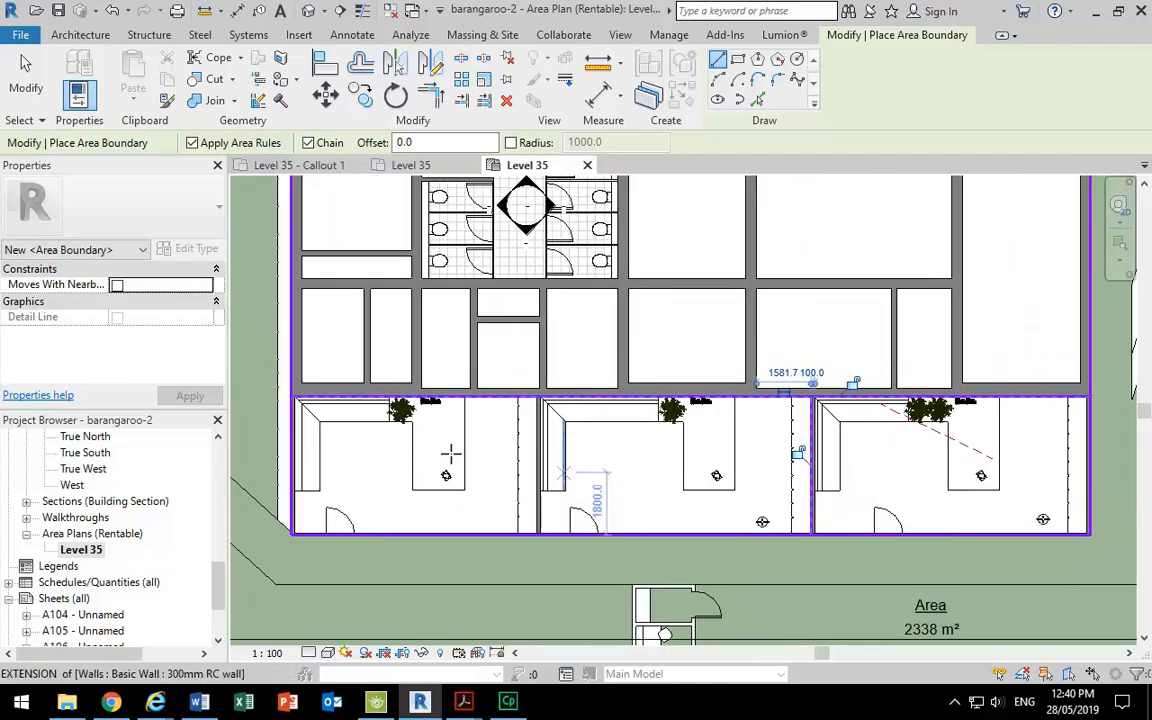
{"action": "middle_click_drag", "start_coordinate": [451, 453], "coordinate": [535, 442]}
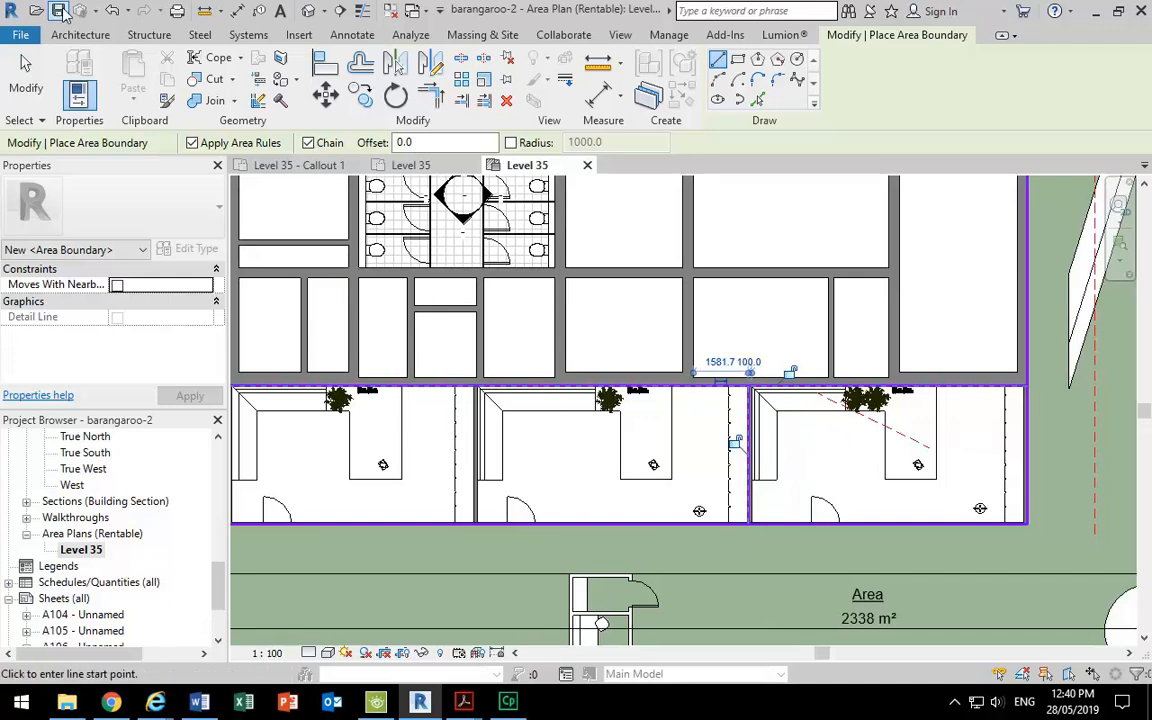
Undo the area boundary drawn along the partition between the middle and right-hand offices and exit the Area Boundary command.
{"action": "scroll", "coordinate": [860, 497], "scroll_direction": "up", "scroll_amount": 4}
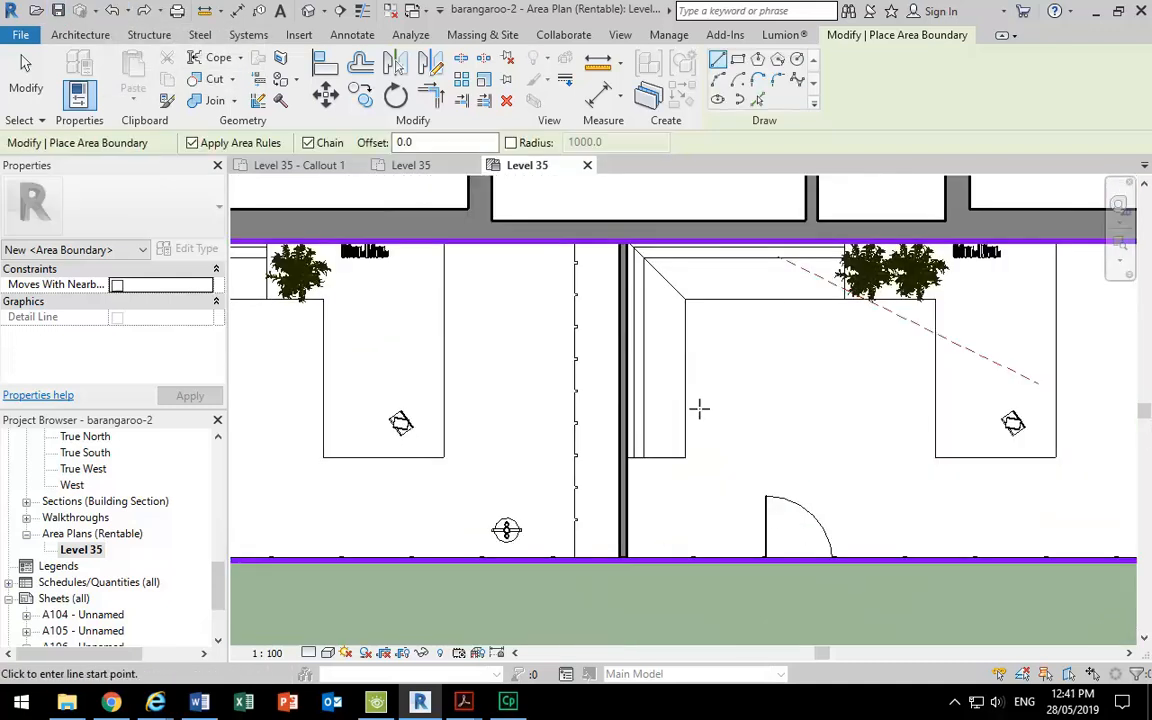
{"action": "scroll", "coordinate": [712, 416], "scroll_direction": "down", "scroll_amount": 5}
{"action": "middle_click_drag", "start_coordinate": [712, 416], "coordinate": [694, 424]}
{"action": "middle_click_drag", "start_coordinate": [638, 458], "coordinate": [700, 515]}
{"action": "right_click", "coordinate": [548, 290]}
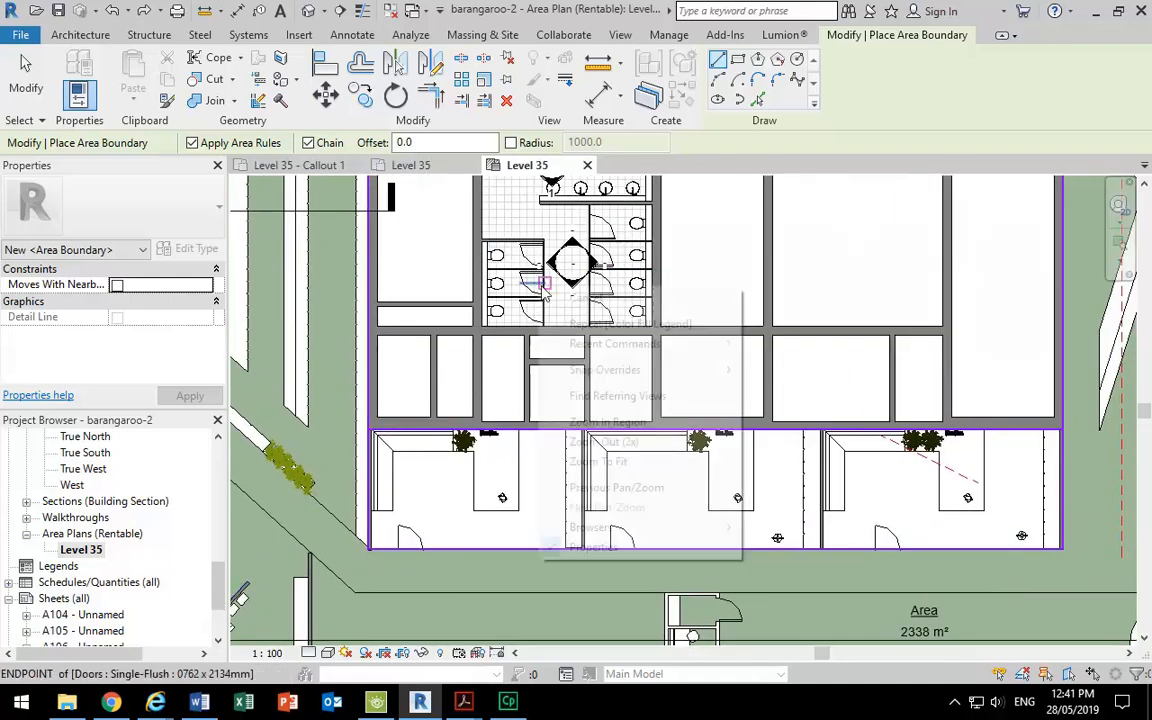
{"action": "left_click", "coordinate": [565, 300]}
{"action": "right_click", "coordinate": [564, 286]}
{"action": "left_click", "coordinate": [614, 303]}
{"action": "scroll", "coordinate": [800, 326], "scroll_direction": "down", "scroll_amount": 1}
{"action": "middle_click_drag", "start_coordinate": [800, 326], "coordinate": [746, 333]}
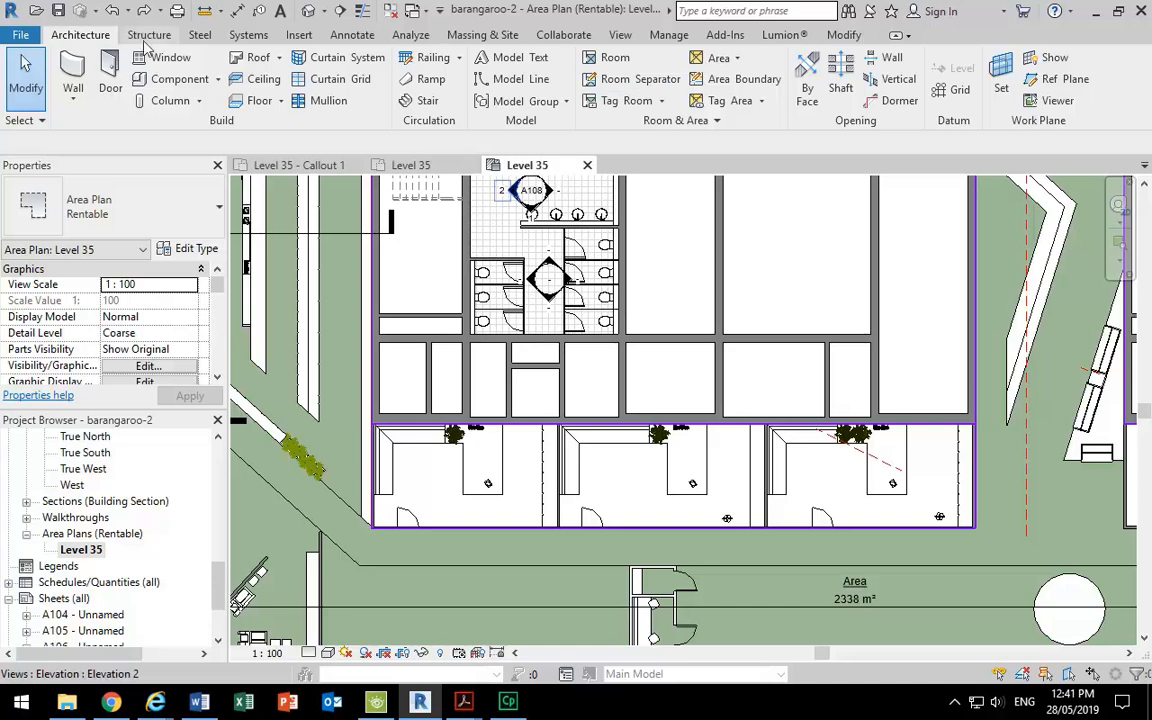
Place one tagged area covering the three offices below the central core and end the Area command.
{"action": "left_click", "coordinate": [705, 66]}
{"action": "left_click", "coordinate": [690, 122]}
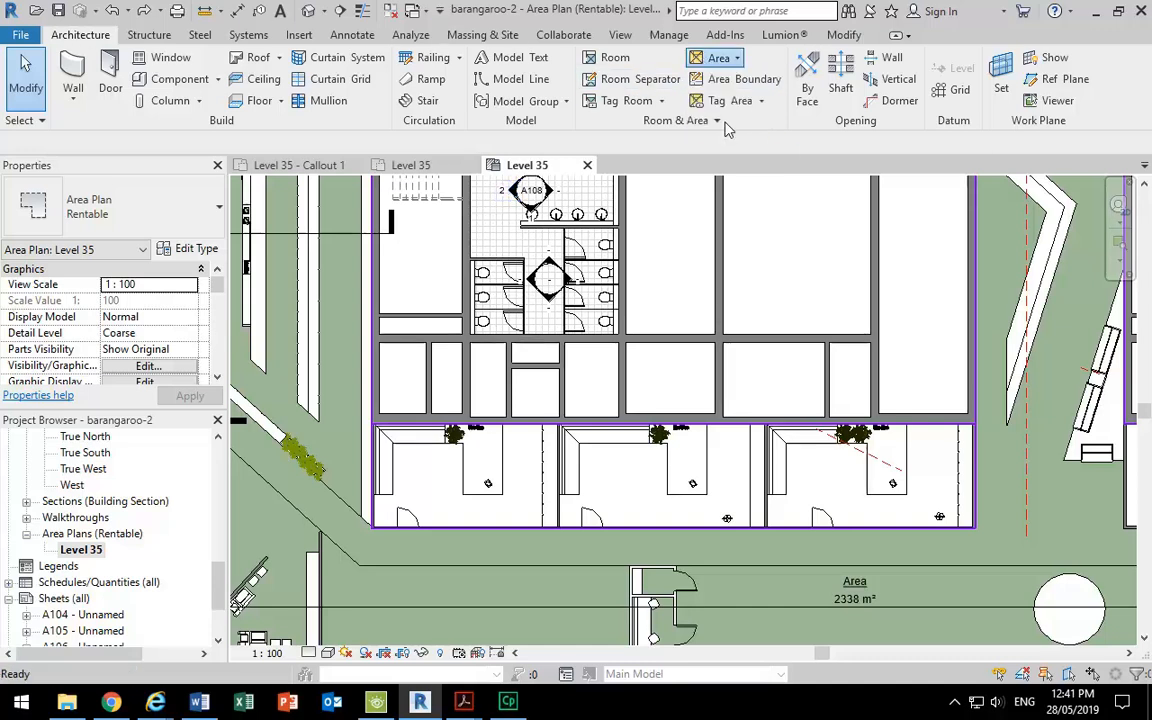
{"action": "left_click", "coordinate": [650, 485]}
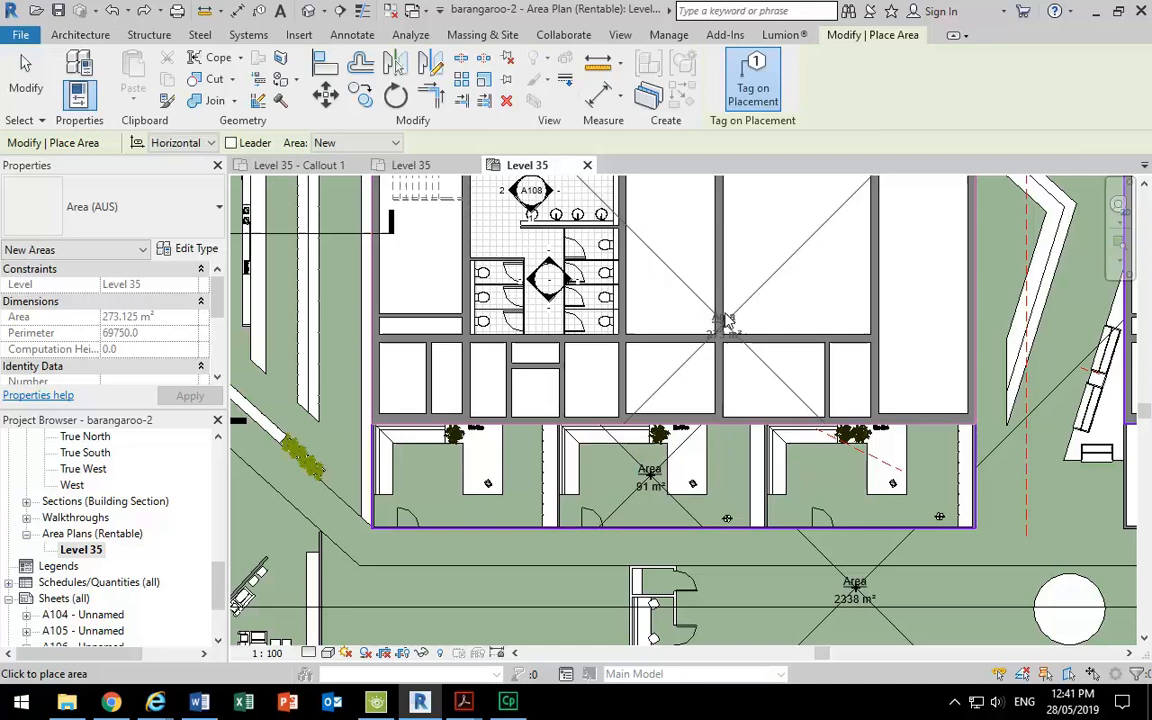
{"action": "right_click", "coordinate": [779, 237]}
{"action": "left_click", "coordinate": [805, 250]}
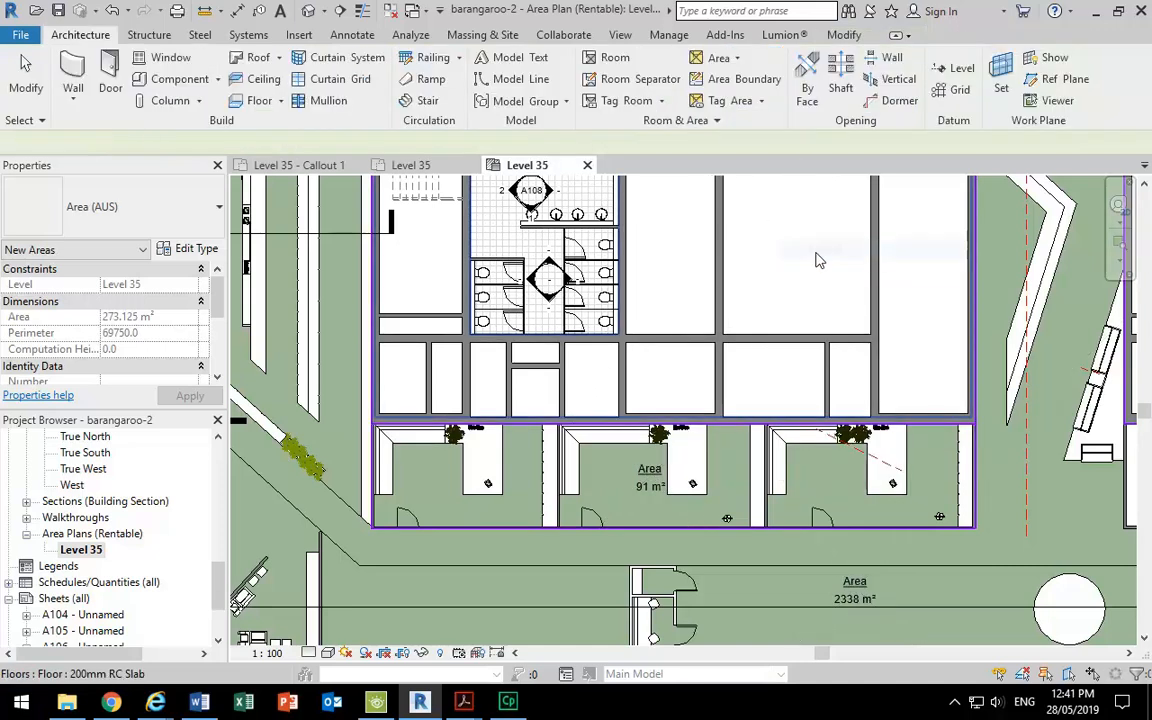
{"action": "right_click", "coordinate": [809, 251]}
{"action": "left_click", "coordinate": [823, 263]}
Rename the area tag in the three offices to "Meeting Rooms".
{"action": "middle_click_drag", "start_coordinate": [800, 293], "coordinate": [767, 273]}
{"action": "middle_click_drag", "start_coordinate": [653, 532], "coordinate": [607, 465]}
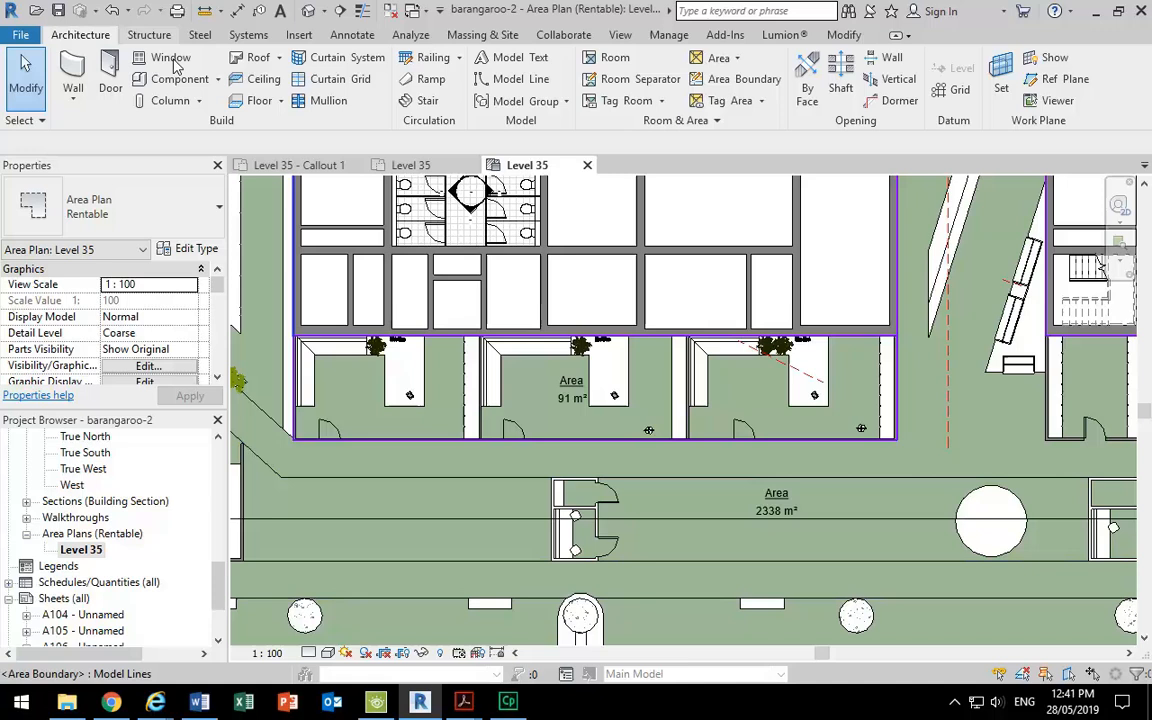
{"action": "scroll", "coordinate": [551, 386], "scroll_direction": "up", "scroll_amount": 2}
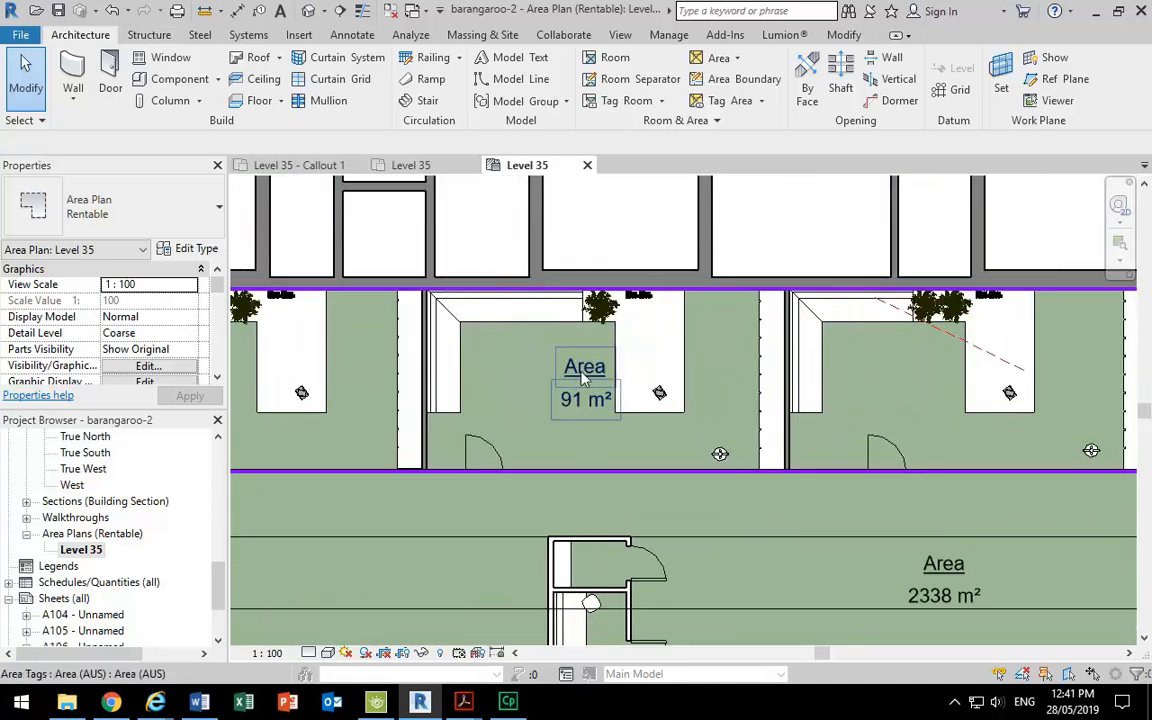
{"action": "left_click", "coordinate": [584, 373]}
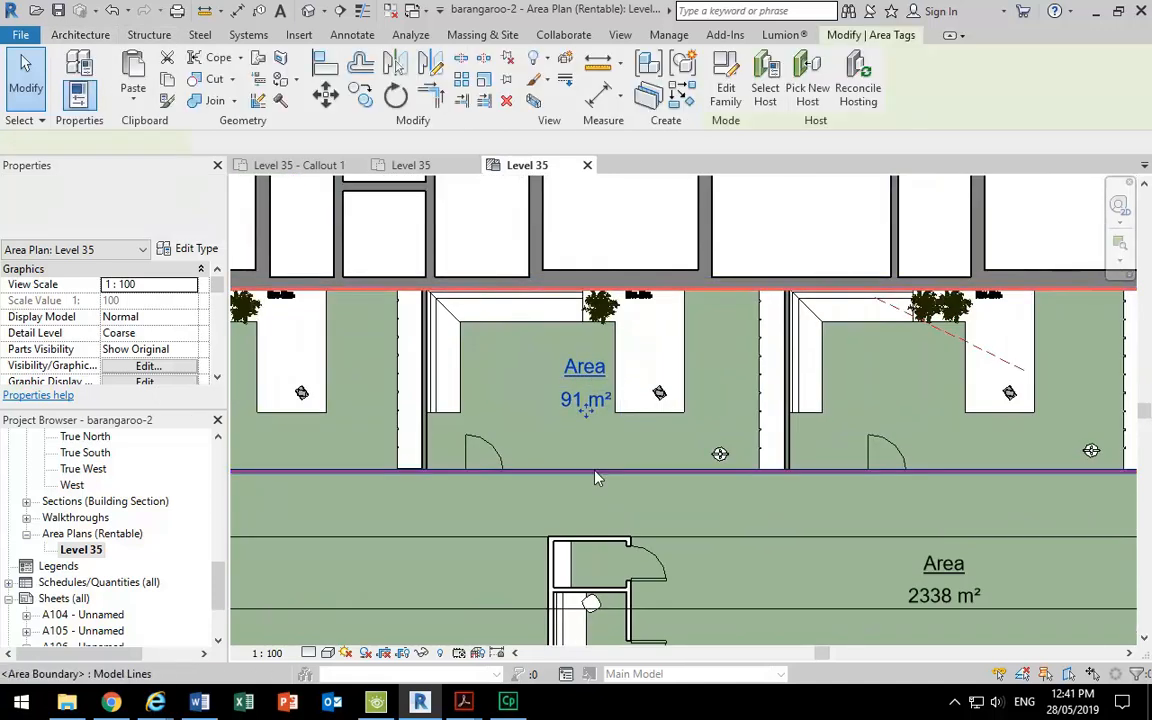
{"action": "left_click", "coordinate": [579, 370]}
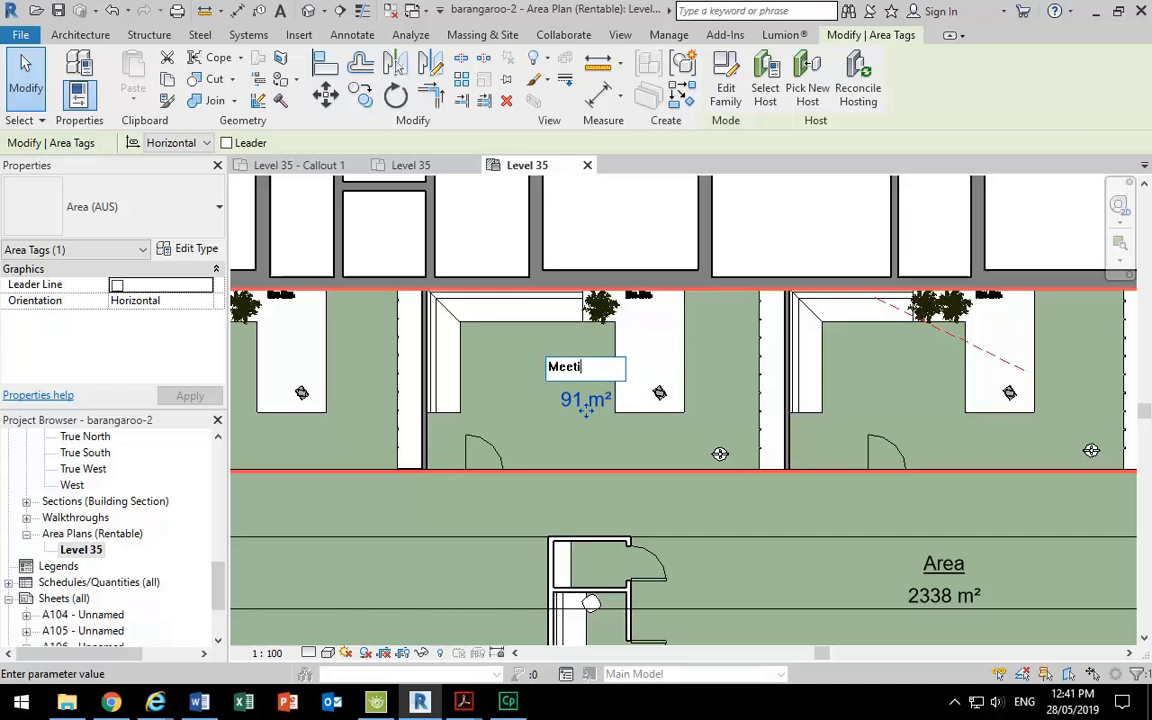
{"action": "type", "text": "Meeting Rooms"}
{"action": "key", "text": "Return"}
Rename the area tag of the large open floor space to "Office" and deselect it.
{"action": "middle_click_drag", "start_coordinate": [898, 565], "coordinate": [732, 486]}
{"action": "left_click", "coordinate": [776, 484]}
{"action": "left_click", "coordinate": [776, 484]}
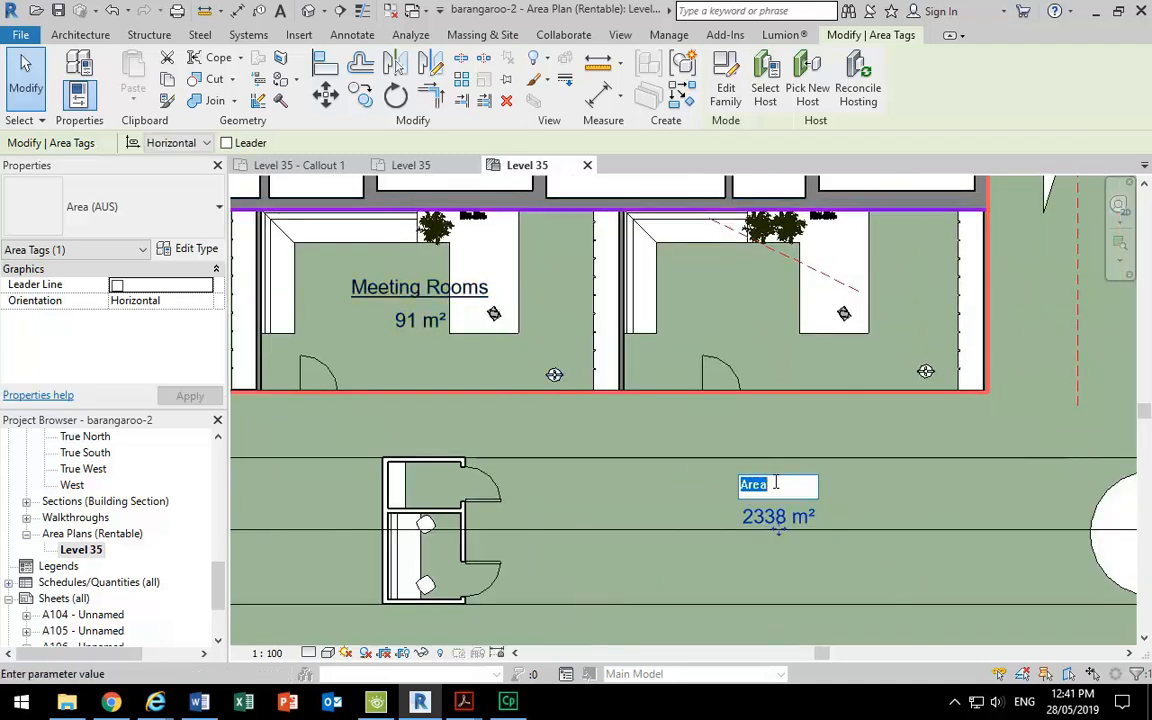
{"action": "type", "text": "Offic"}
{"action": "key", "text": "Return"}
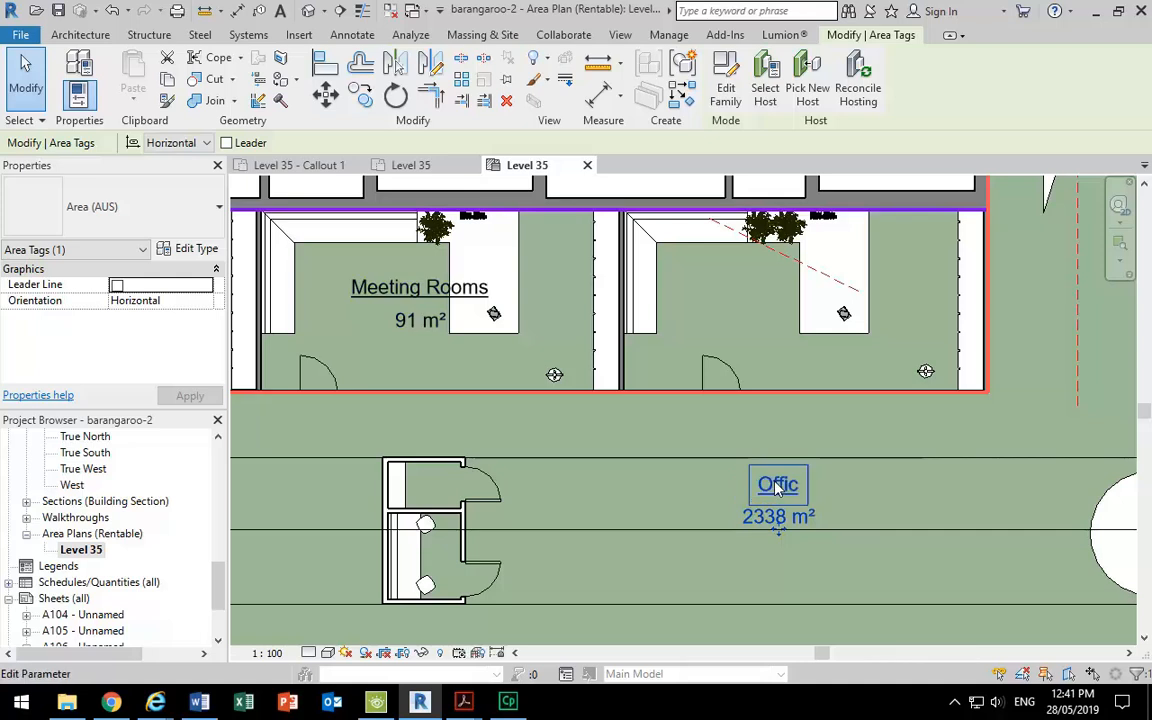
{"action": "left_click", "coordinate": [777, 485]}
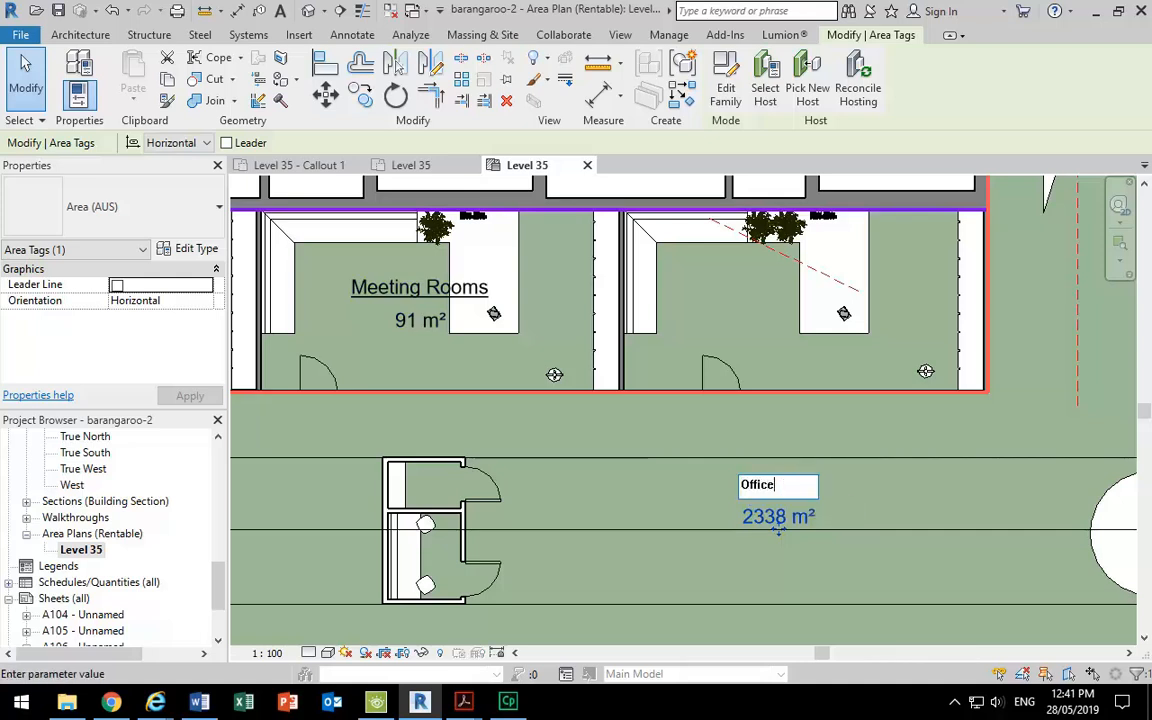
{"action": "key", "text": "Return"}
{"action": "key", "text": "Escape"}
Edit the color fill legend's Scheme 1 so areas are coloured by Name, accepting the loss of existing colours.
{"action": "scroll", "coordinate": [614, 380], "scroll_direction": "down", "scroll_amount": 2}
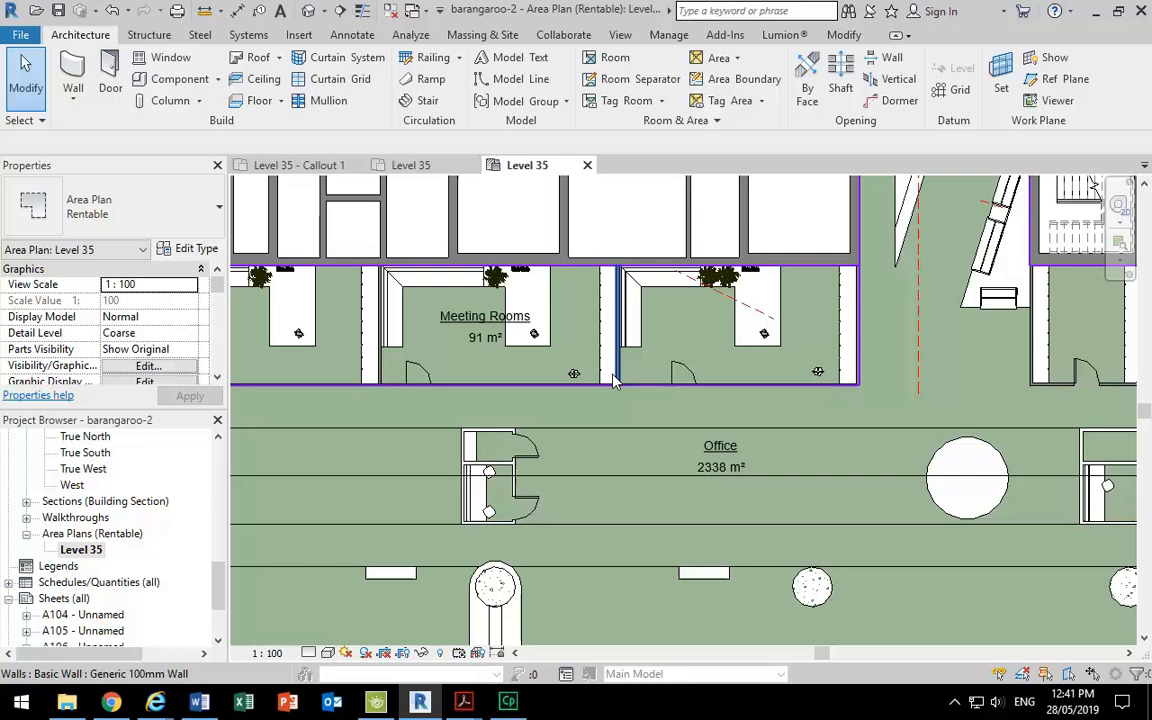
{"action": "scroll", "coordinate": [540, 405], "scroll_direction": "down", "scroll_amount": 3}
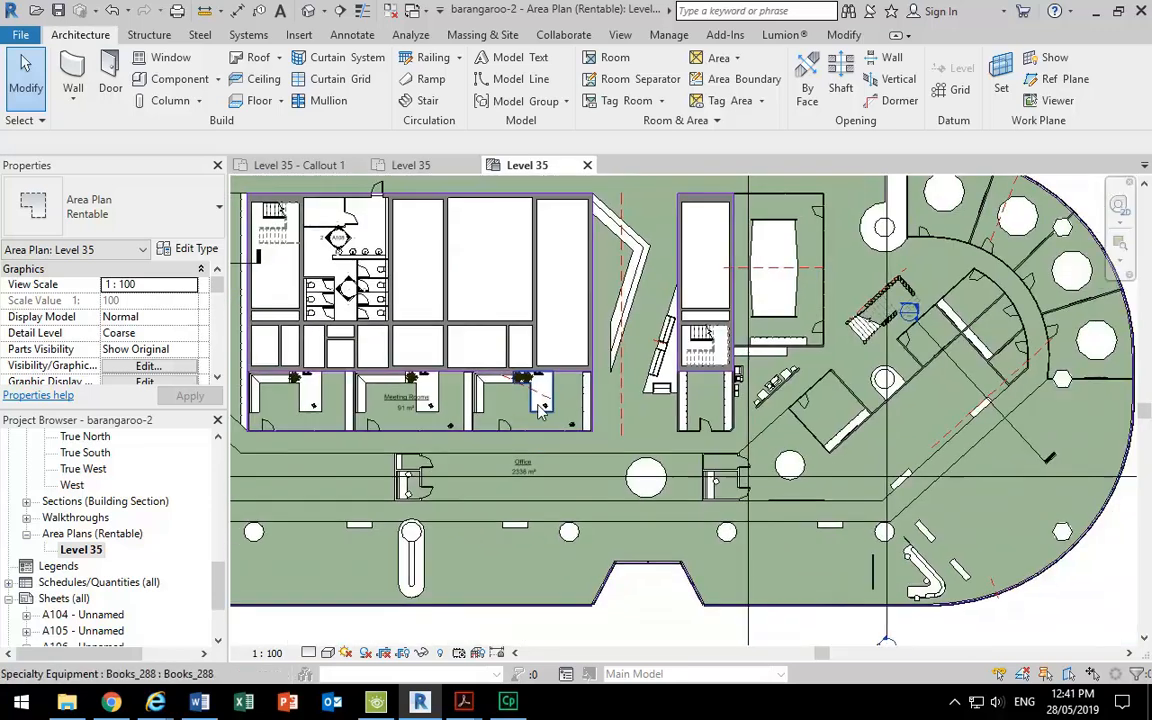
{"action": "scroll", "coordinate": [925, 411], "scroll_direction": "down", "scroll_amount": 3}
{"action": "middle_click_drag", "start_coordinate": [1115, 256], "coordinate": [833, 414]}
{"action": "scroll", "coordinate": [530, 320], "scroll_direction": "up", "scroll_amount": 2}
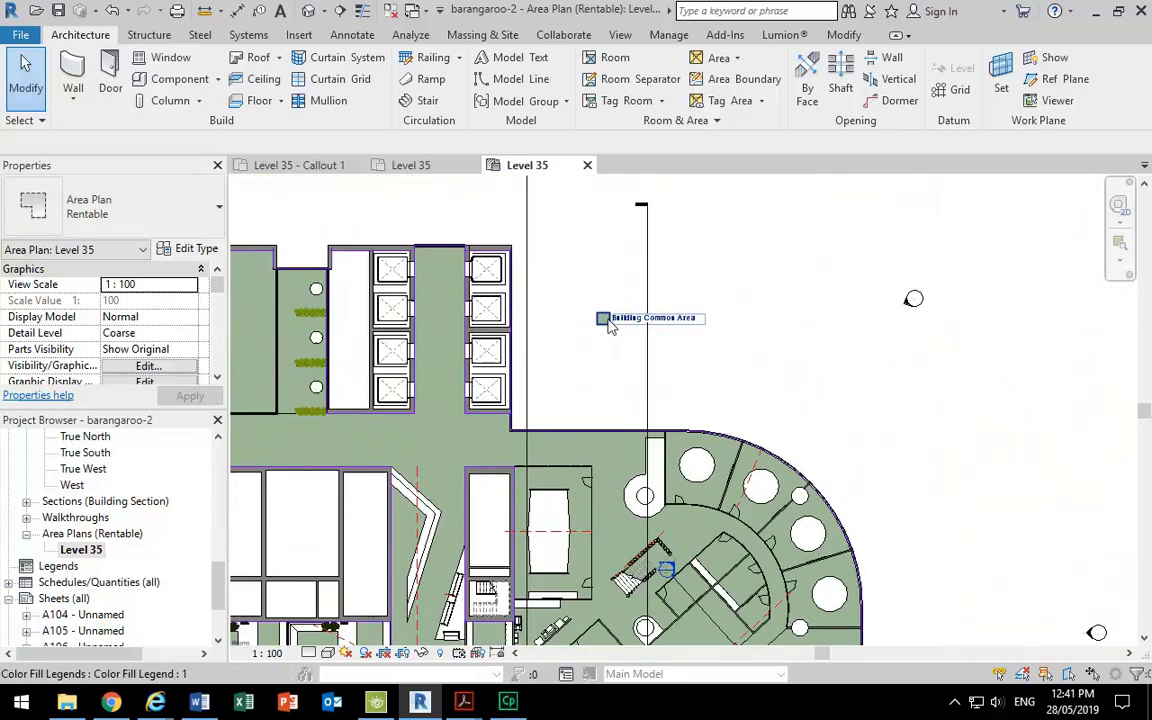
{"action": "left_click", "coordinate": [606, 320]}
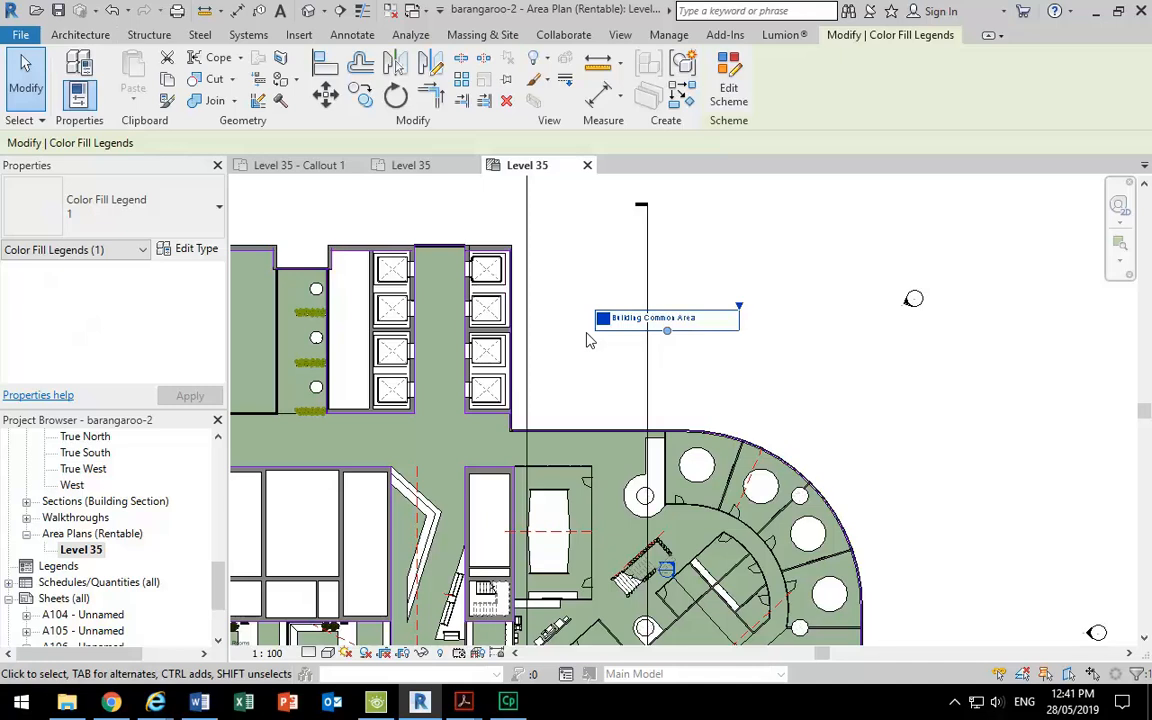
{"action": "left_click", "coordinate": [718, 113]}
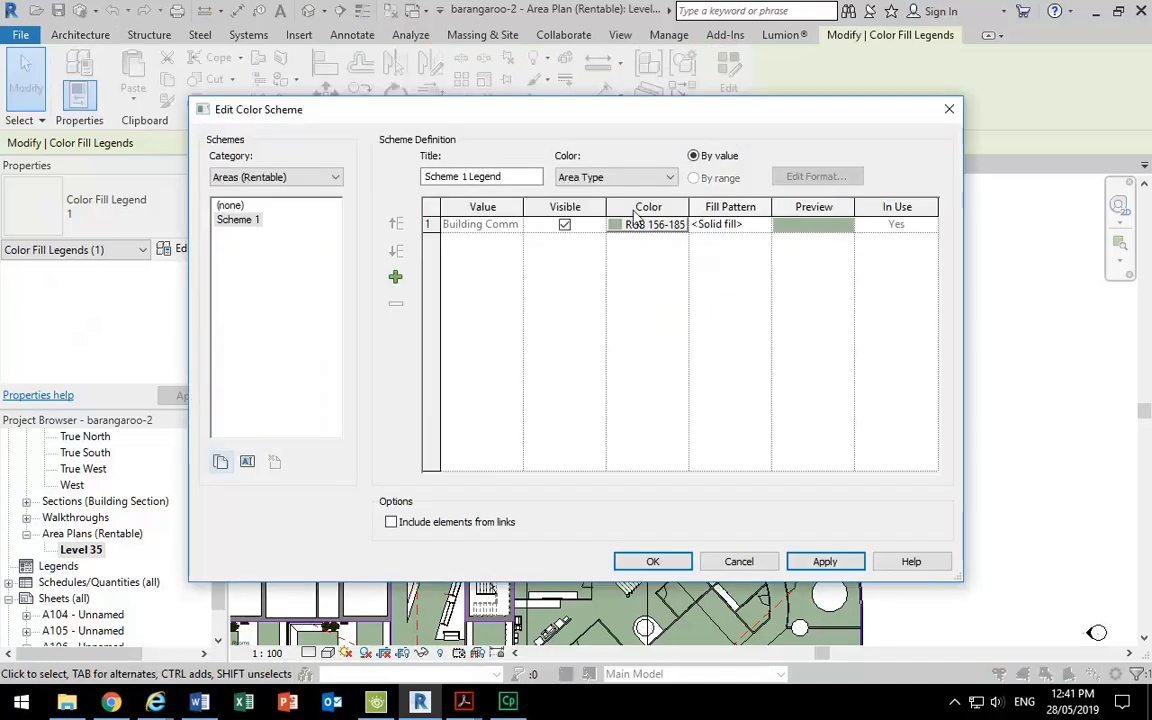
{"action": "left_click", "coordinate": [612, 180]}
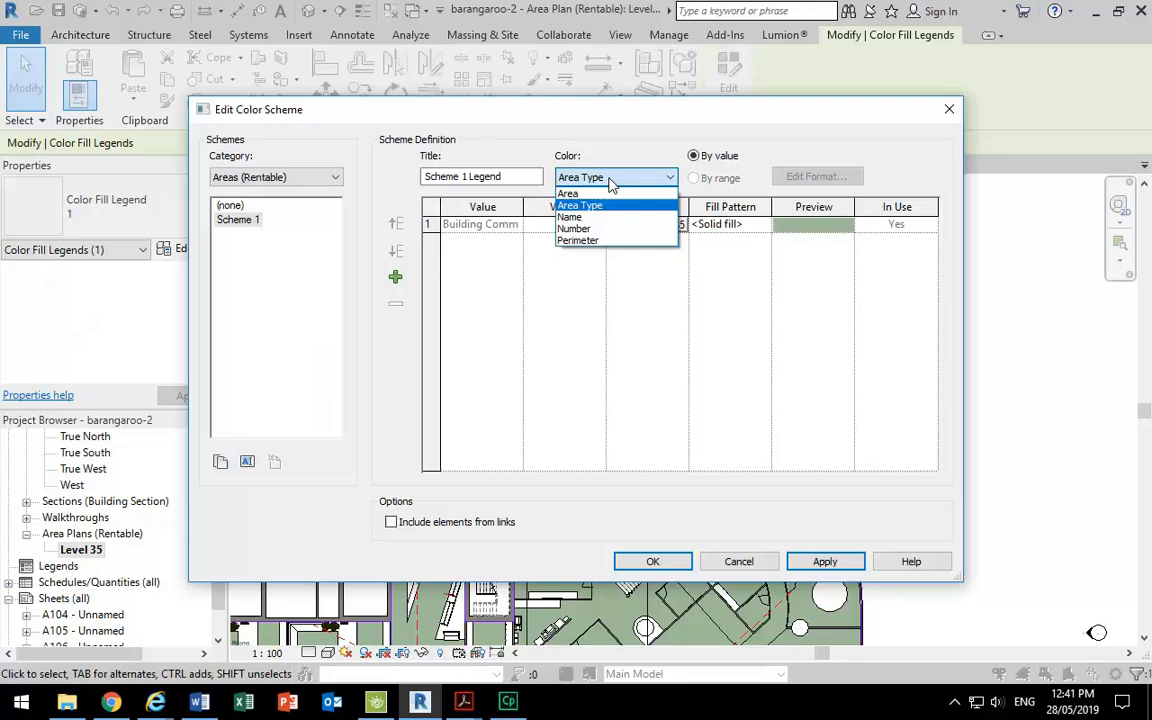
{"action": "left_click", "coordinate": [590, 217]}
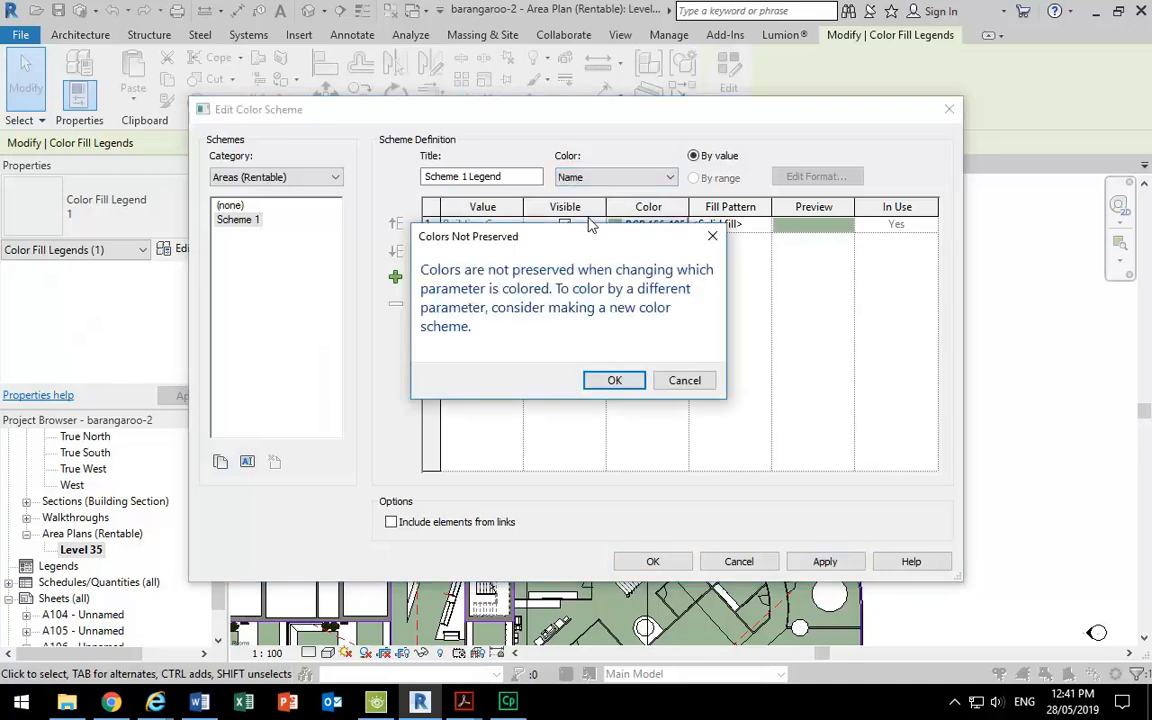
{"action": "left_click", "coordinate": [611, 381]}
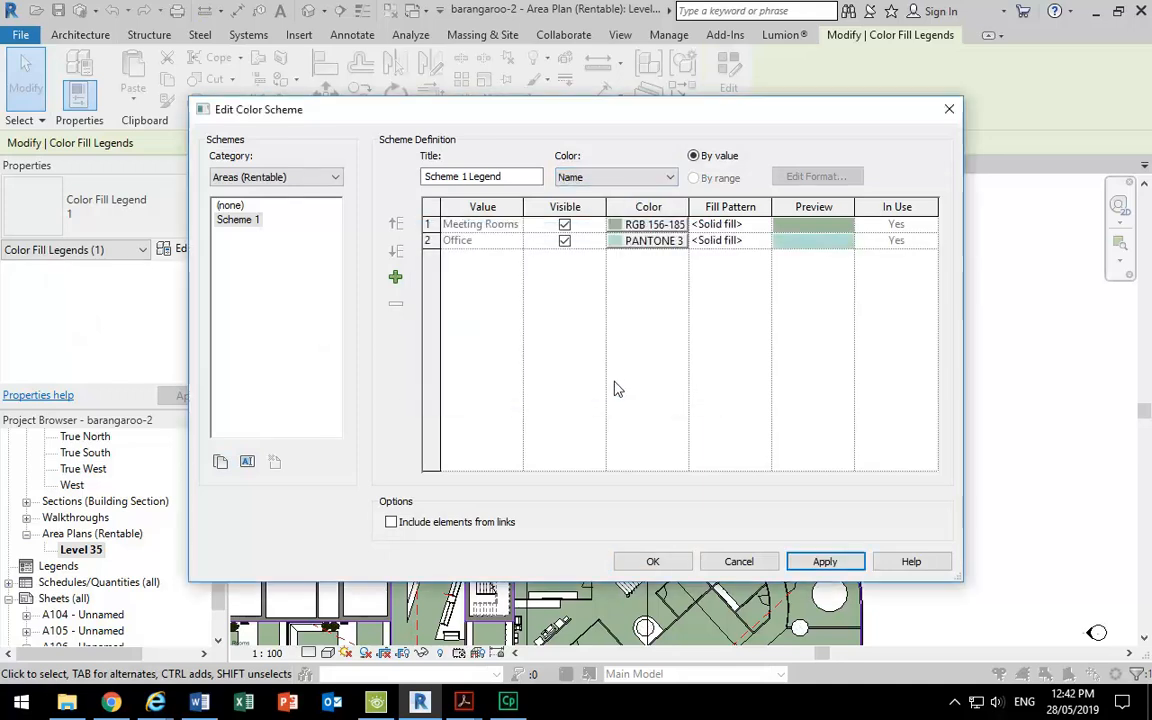
Set the Meeting Rooms fill colour to PANTONE 404 C and apply the color scheme to the Level 35 plan.
{"action": "left_click", "coordinate": [636, 233]}
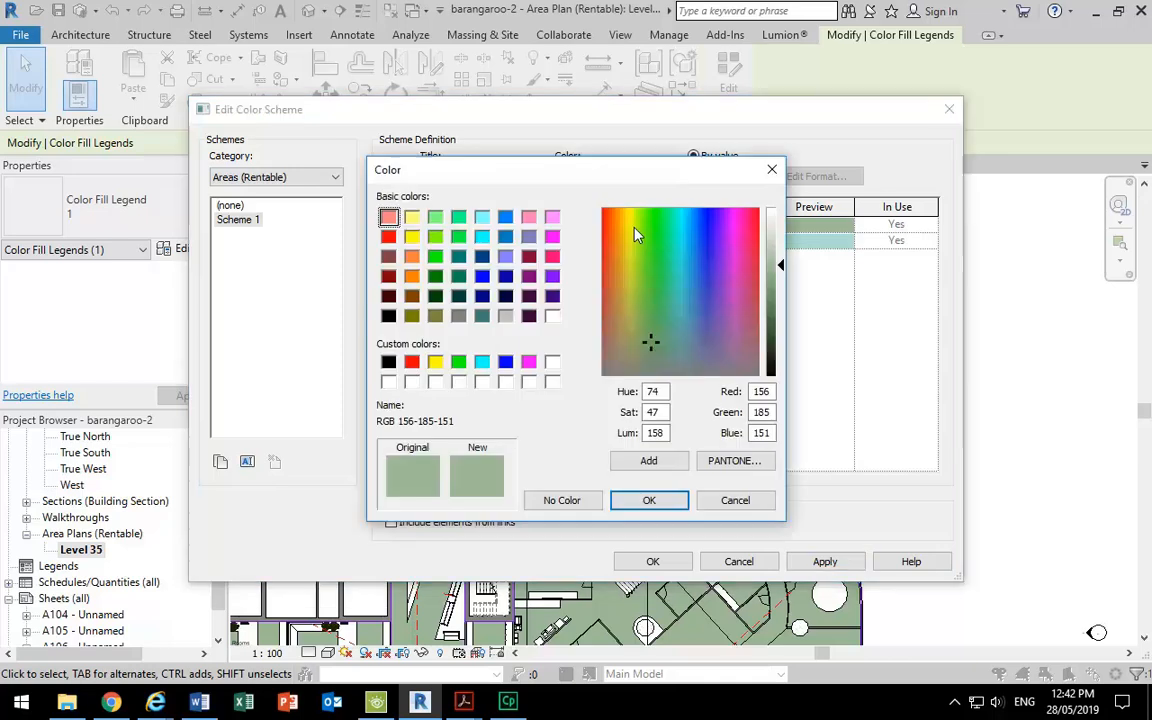
{"action": "left_click", "coordinate": [746, 462]}
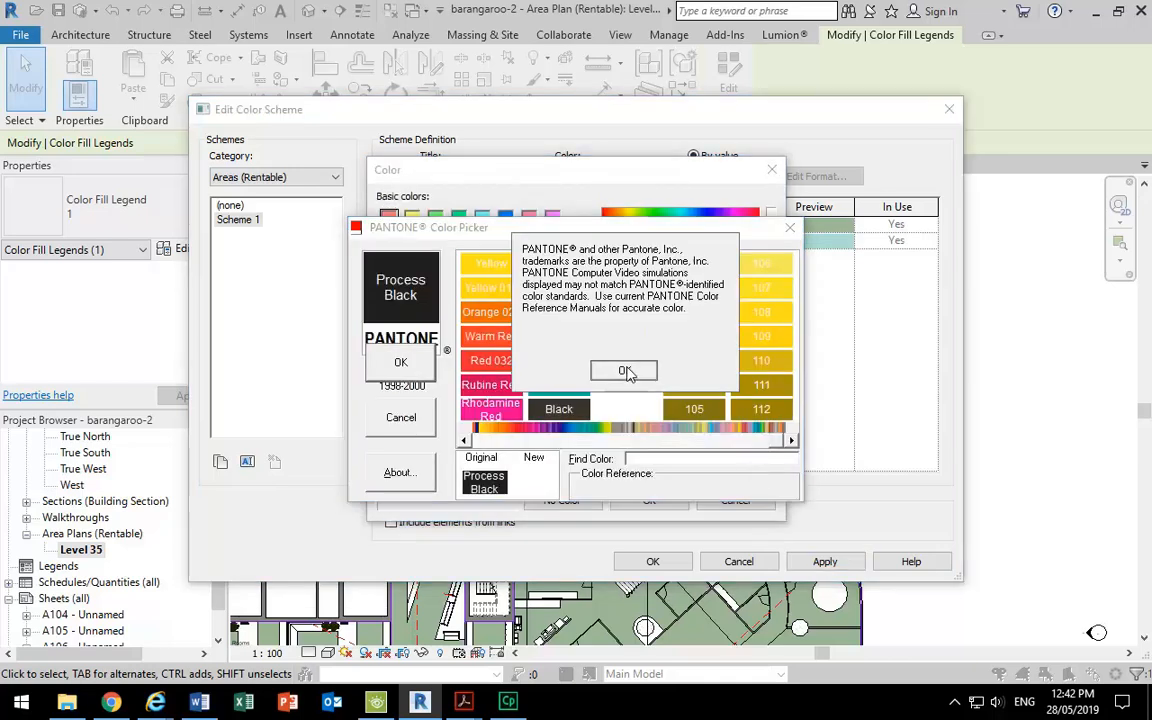
{"action": "left_click", "coordinate": [617, 365]}
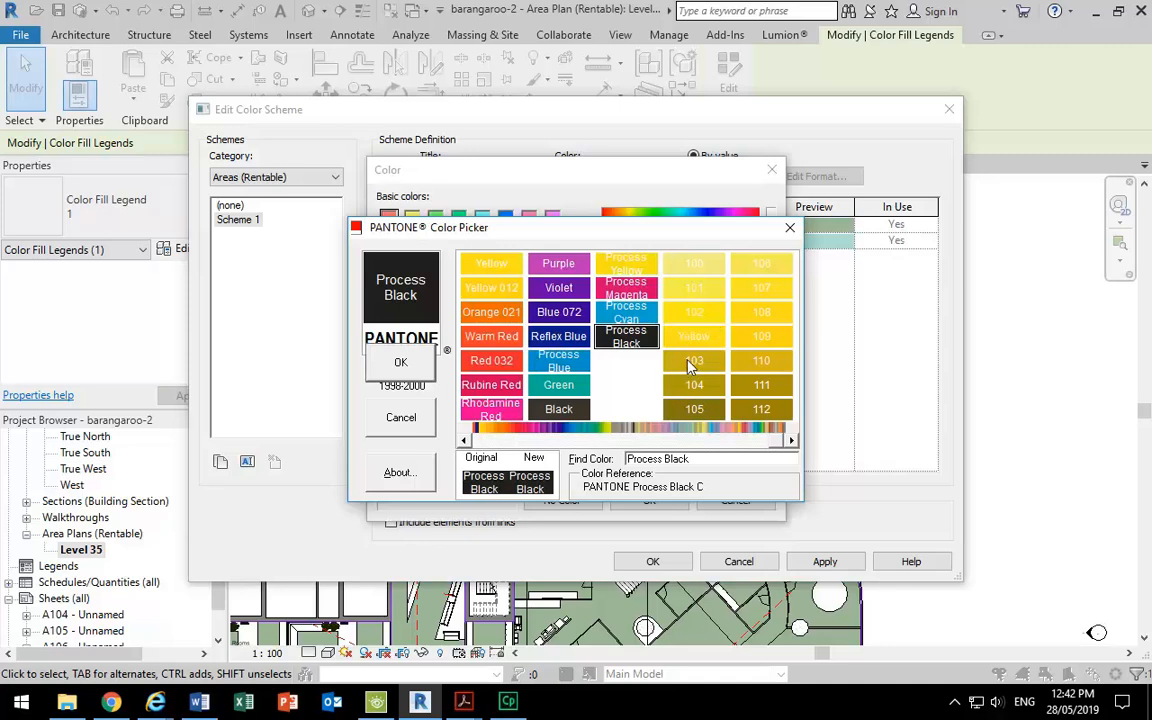
{"action": "left_click", "coordinate": [690, 364]}
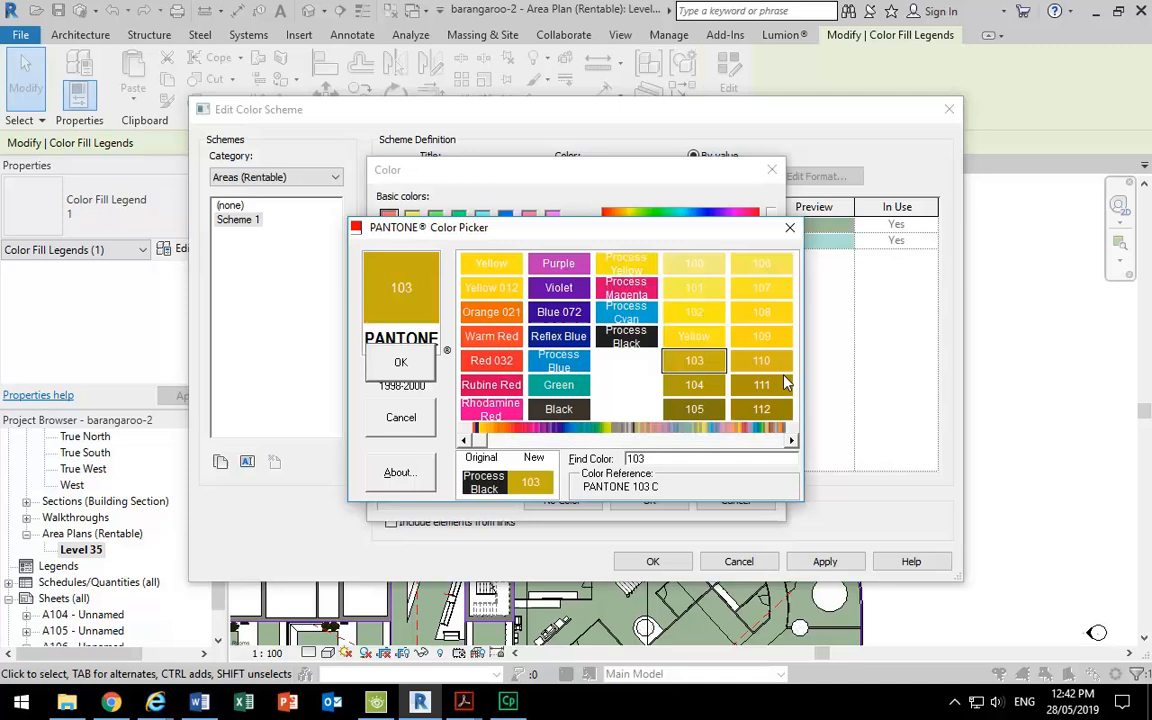
{"action": "left_click", "coordinate": [615, 432]}
{"action": "left_click", "coordinate": [687, 366]}
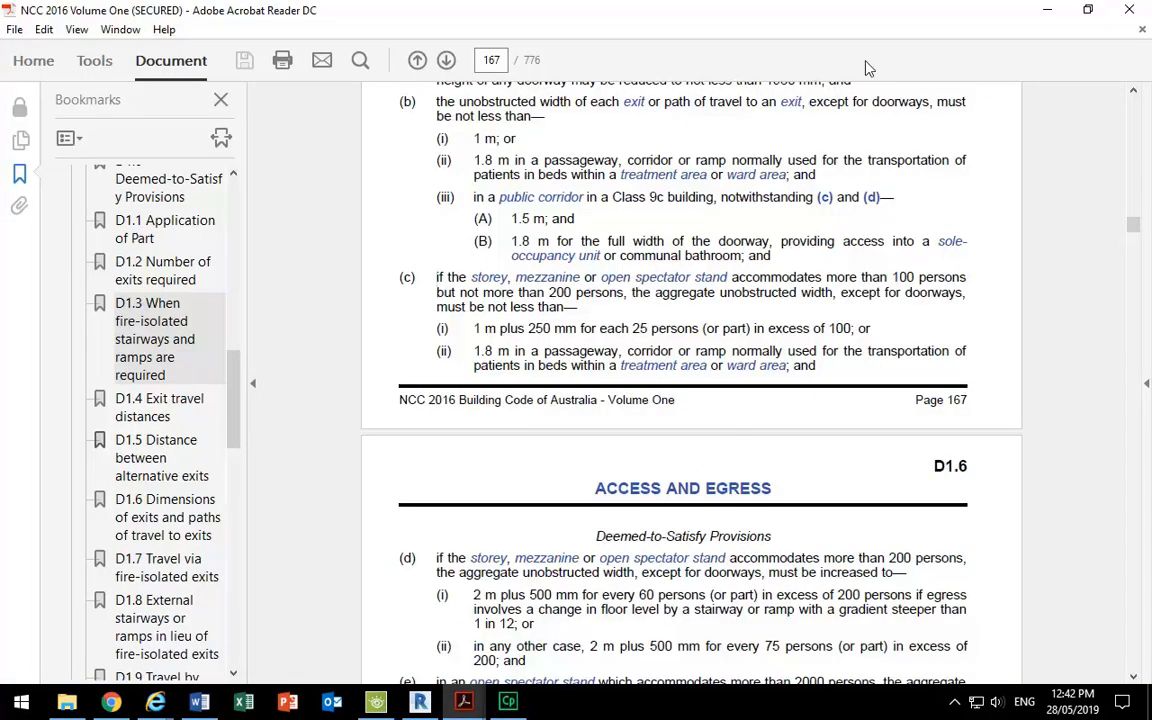
{"action": "left_click", "coordinate": [1047, 9]}
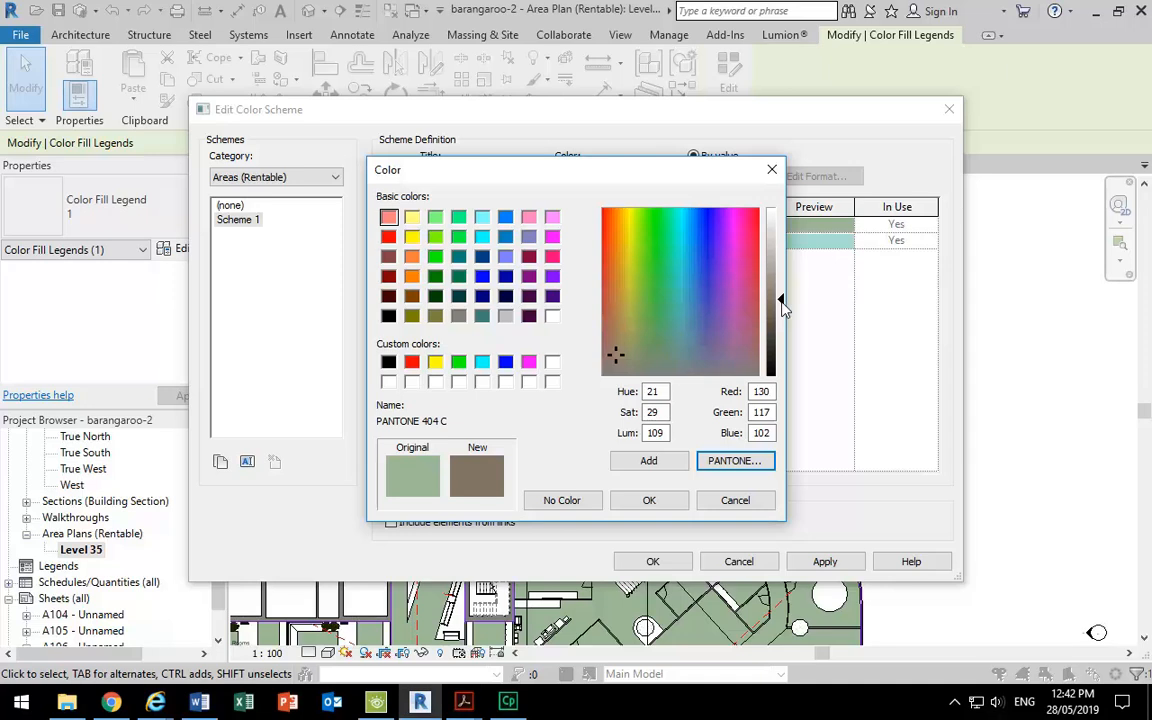
{"action": "left_click", "coordinate": [668, 502]}
{"action": "left_click", "coordinate": [655, 562]}
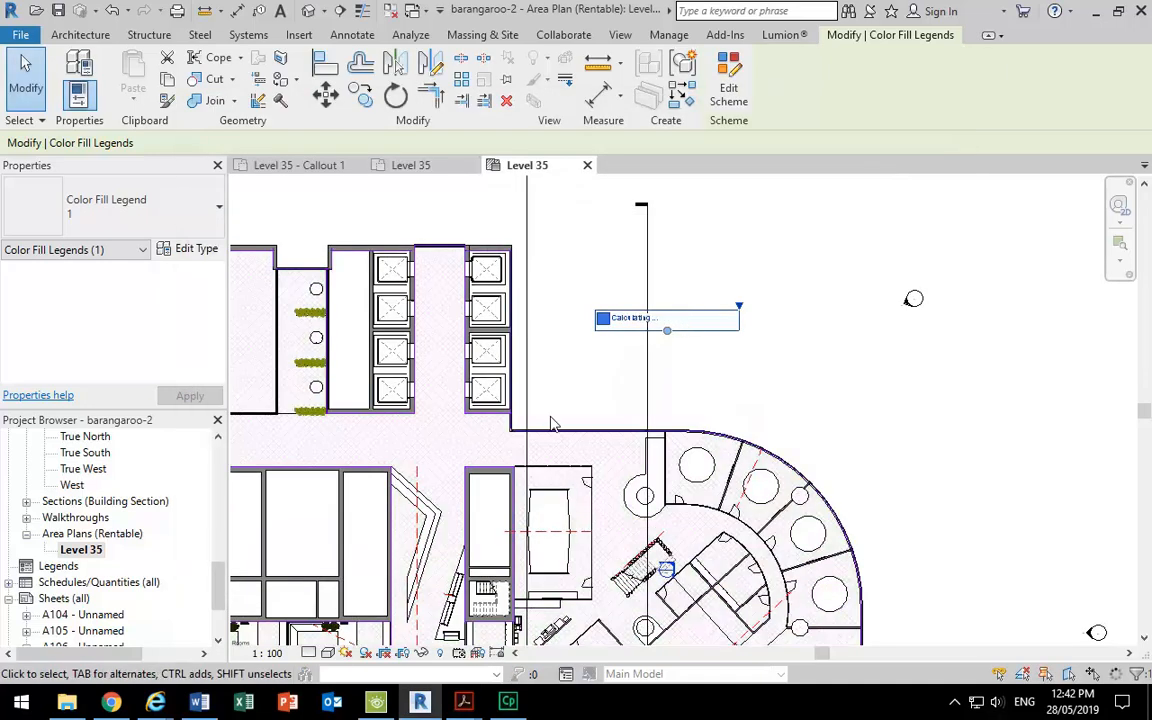
{"action": "scroll", "coordinate": [813, 360], "scroll_direction": "down", "scroll_amount": 2}
{"action": "left_click", "coordinate": [450, 270]}
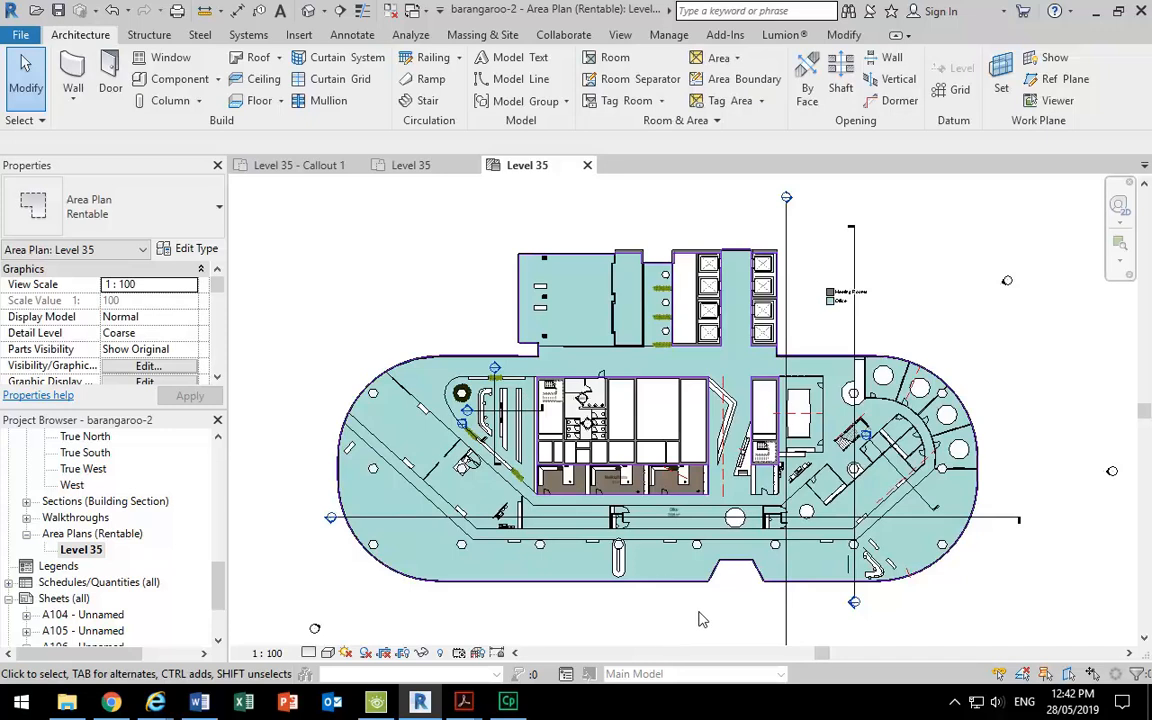
{"action": "scroll", "coordinate": [650, 490], "scroll_direction": "up", "scroll_amount": 1}
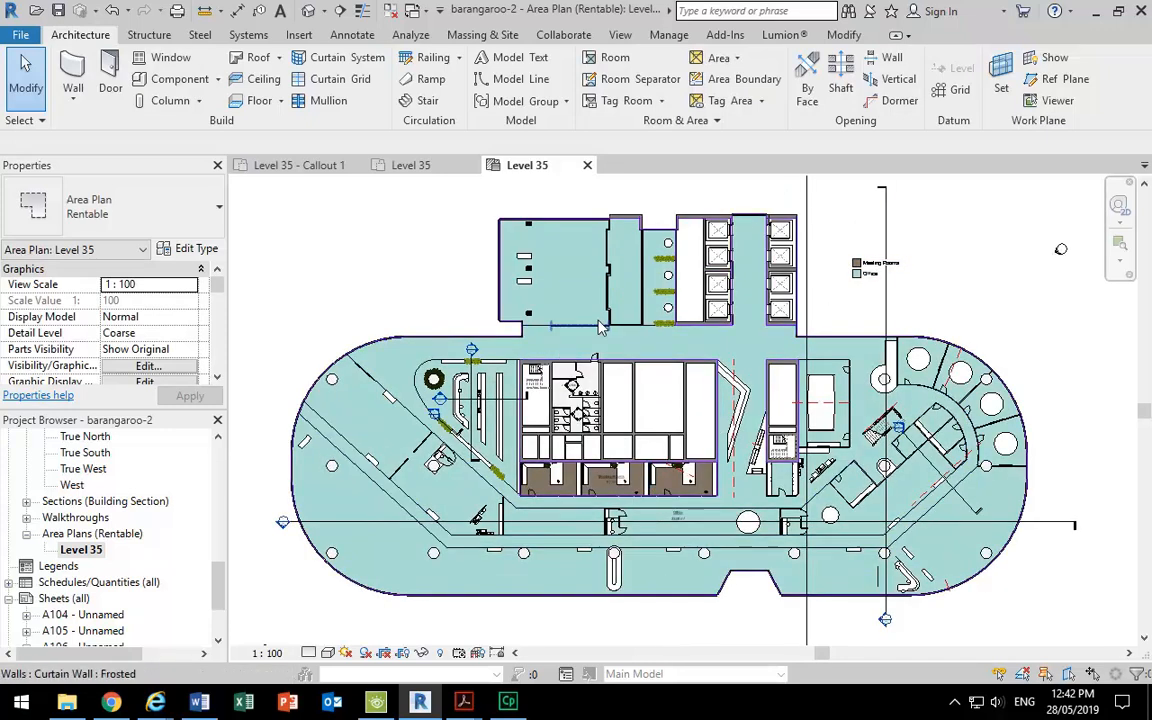
{"action": "middle_click_drag", "start_coordinate": [717, 284], "coordinate": [660, 344]}
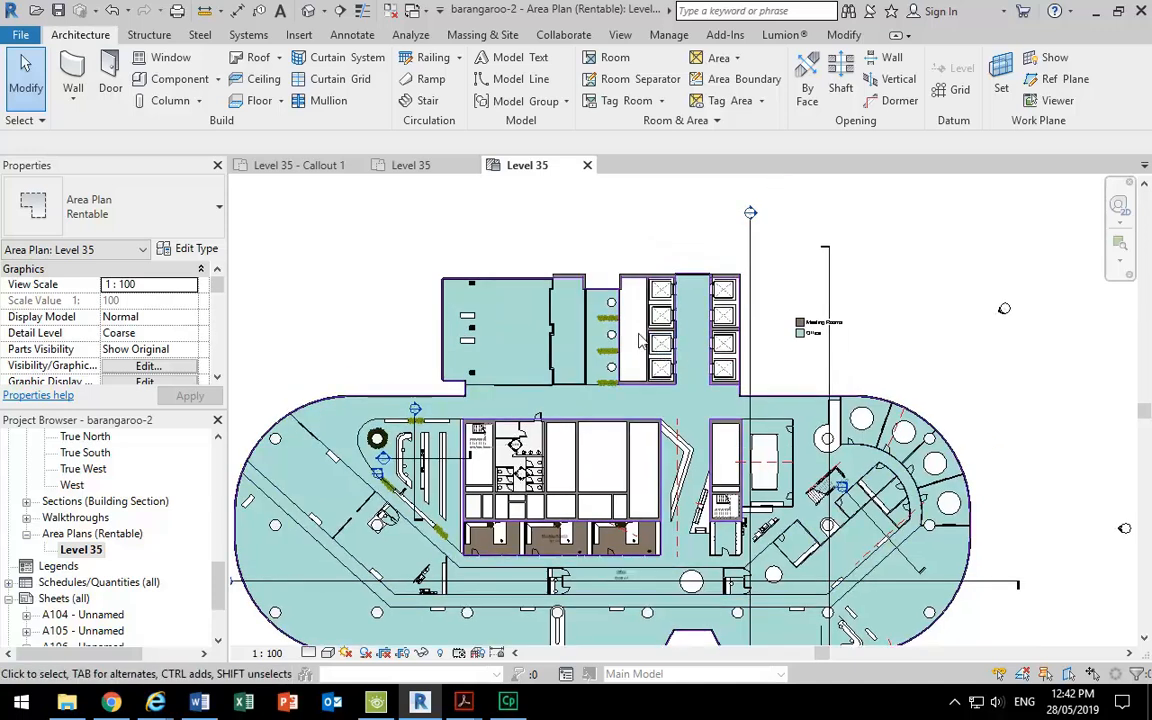
{"action": "scroll", "coordinate": [470, 490], "scroll_direction": "up", "scroll_amount": 4}
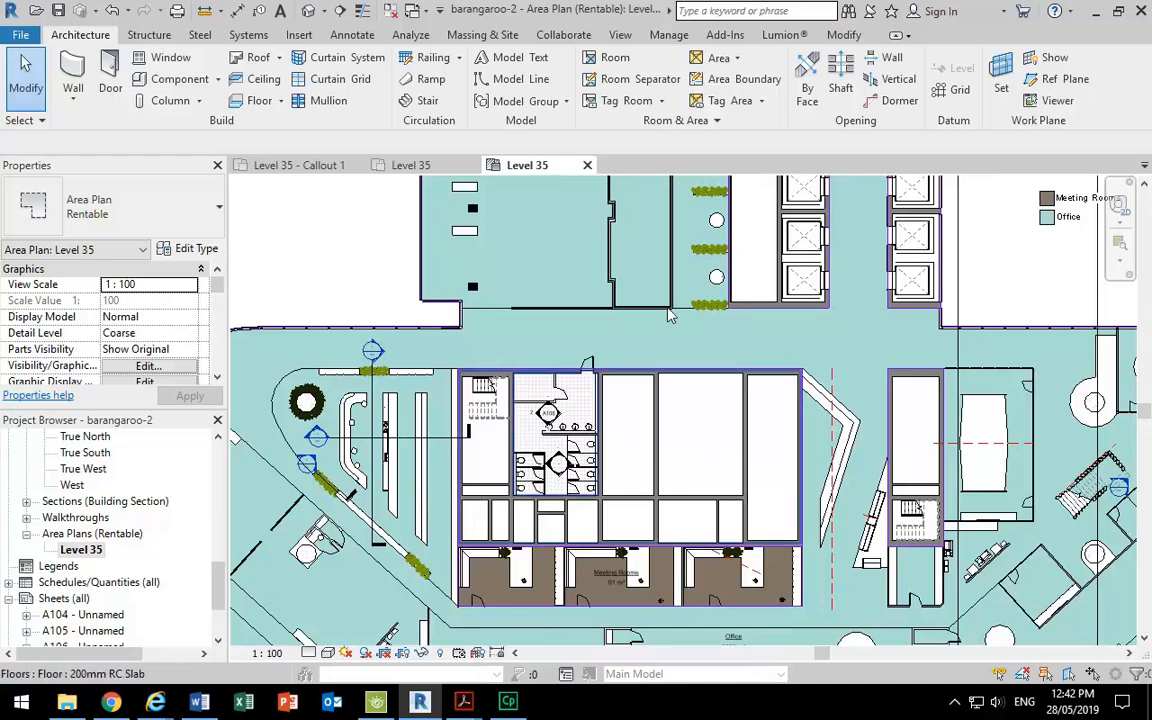
Place an area inside the central core block of stairs, toilets and shafts, and end the Area command.
{"action": "left_click", "coordinate": [720, 57]}
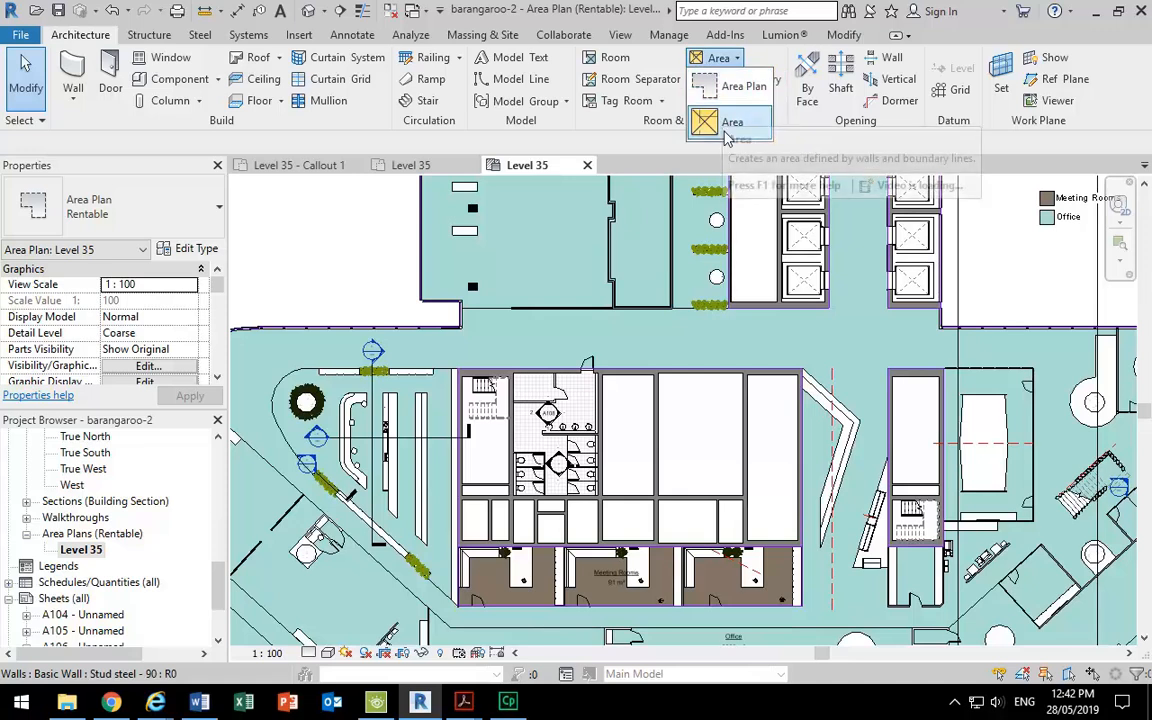
{"action": "left_click", "coordinate": [727, 130]}
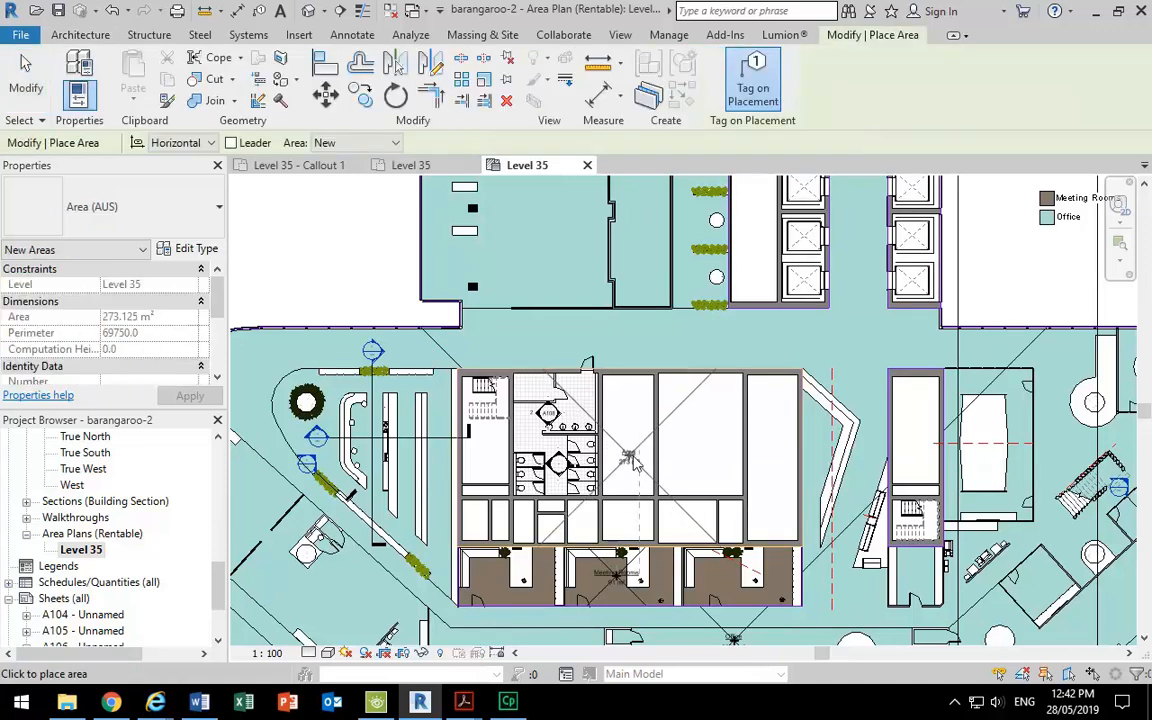
{"action": "left_click", "coordinate": [632, 462]}
{"action": "right_click", "coordinate": [568, 242]}
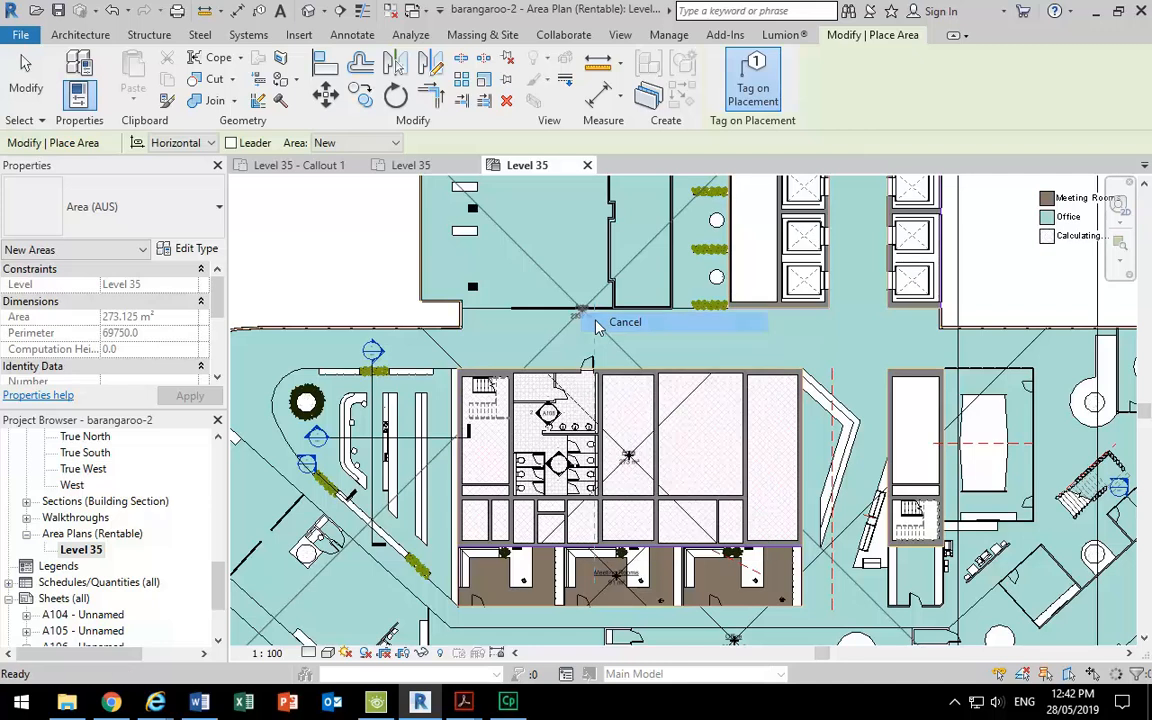
{"action": "left_click", "coordinate": [600, 250]}
{"action": "right_click", "coordinate": [535, 258]}
{"action": "left_click", "coordinate": [589, 268]}
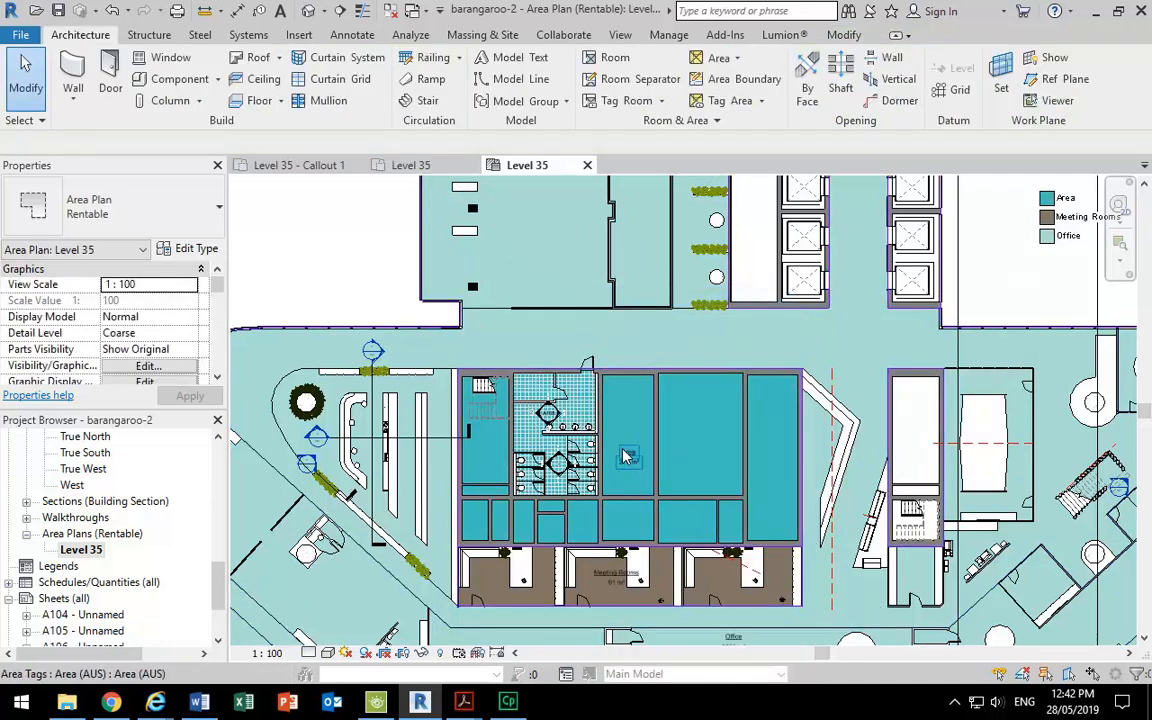
Rename the area tag of the central block to "Core", deselect it and check the colour fill legend and whole plan.
{"action": "scroll", "coordinate": [632, 460], "scroll_direction": "up", "scroll_amount": 3}
{"action": "left_click", "coordinate": [632, 458]}
{"action": "left_click", "coordinate": [633, 456]}
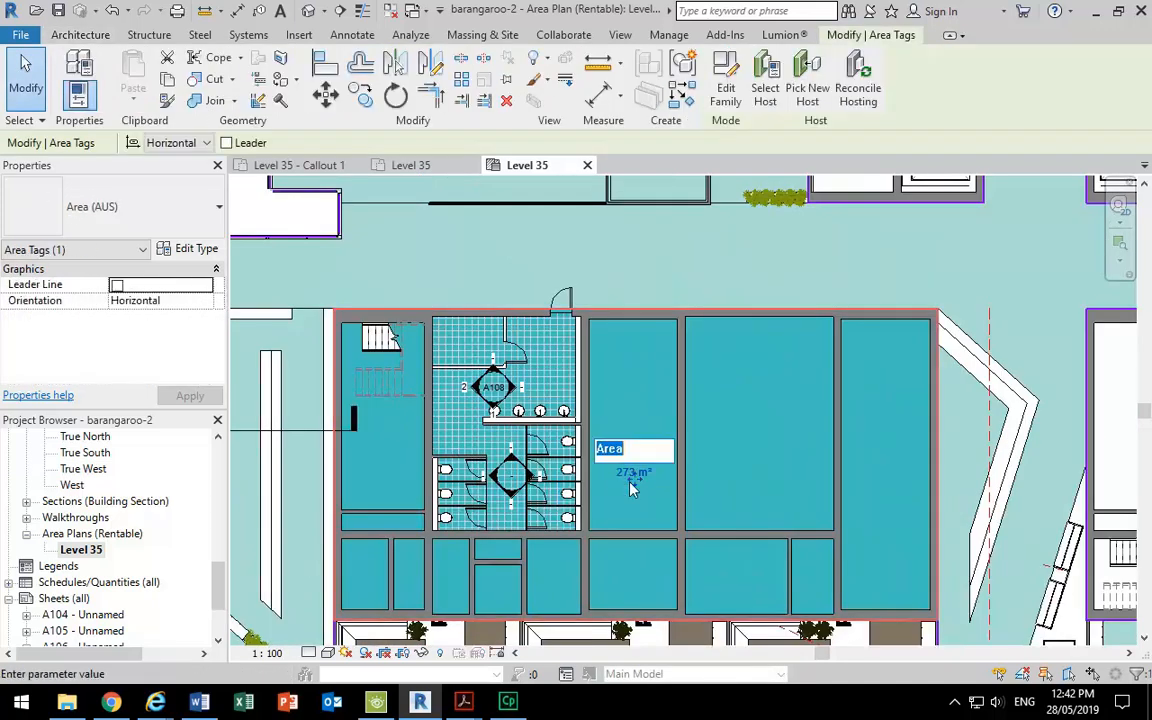
{"action": "type", "text": "Core"}
{"action": "key", "text": "Return"}
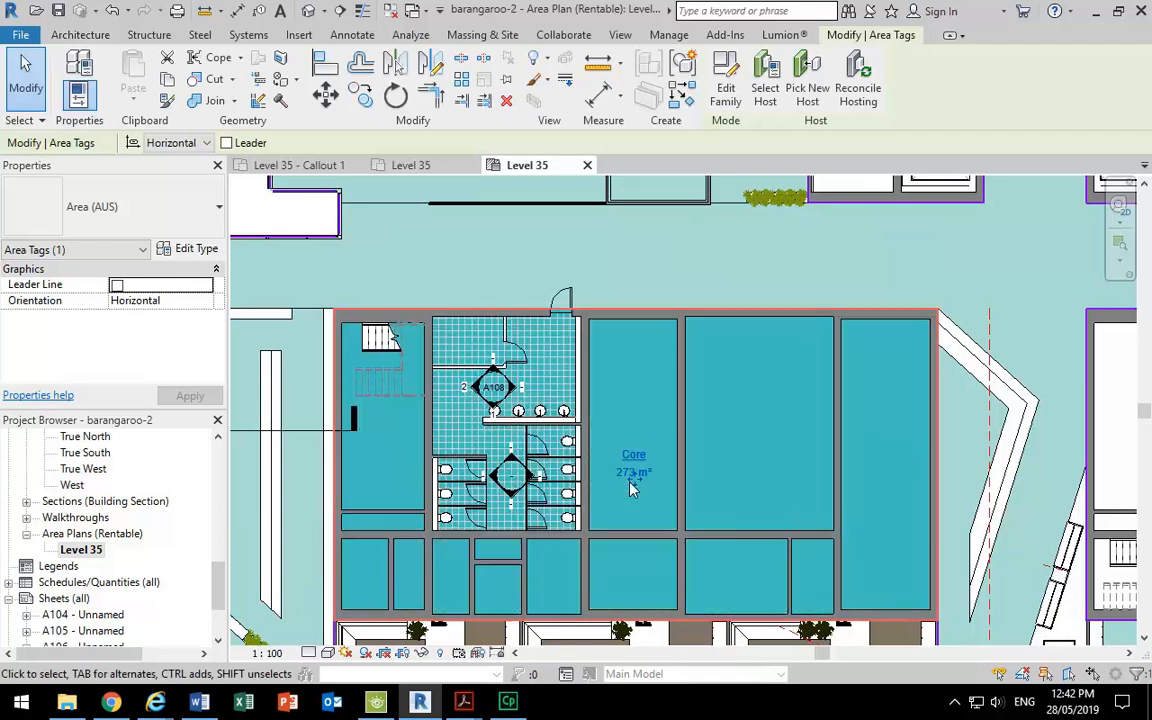
{"action": "scroll", "coordinate": [630, 487], "scroll_direction": "down", "scroll_amount": 4}
{"action": "middle_click_drag", "start_coordinate": [636, 468], "coordinate": [535, 630]}
{"action": "scroll", "coordinate": [929, 352], "scroll_direction": "up", "scroll_amount": 2}
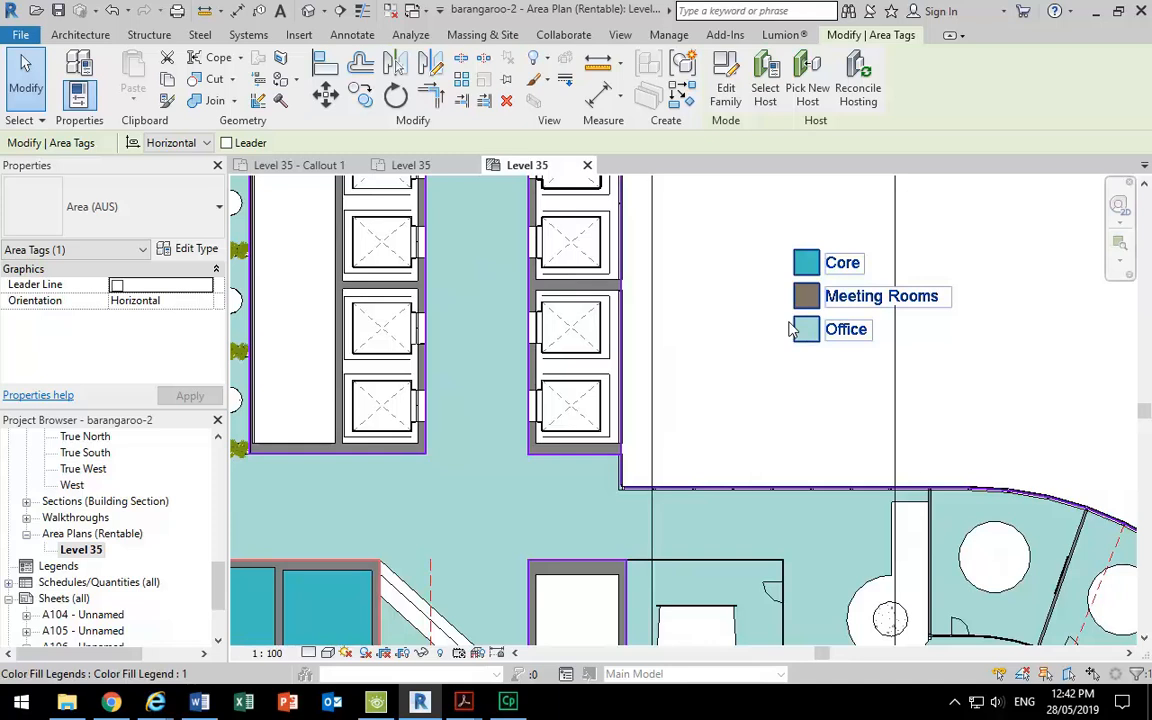
{"action": "left_click", "coordinate": [748, 320]}
{"action": "scroll", "coordinate": [748, 320], "scroll_direction": "down", "scroll_amount": 5}
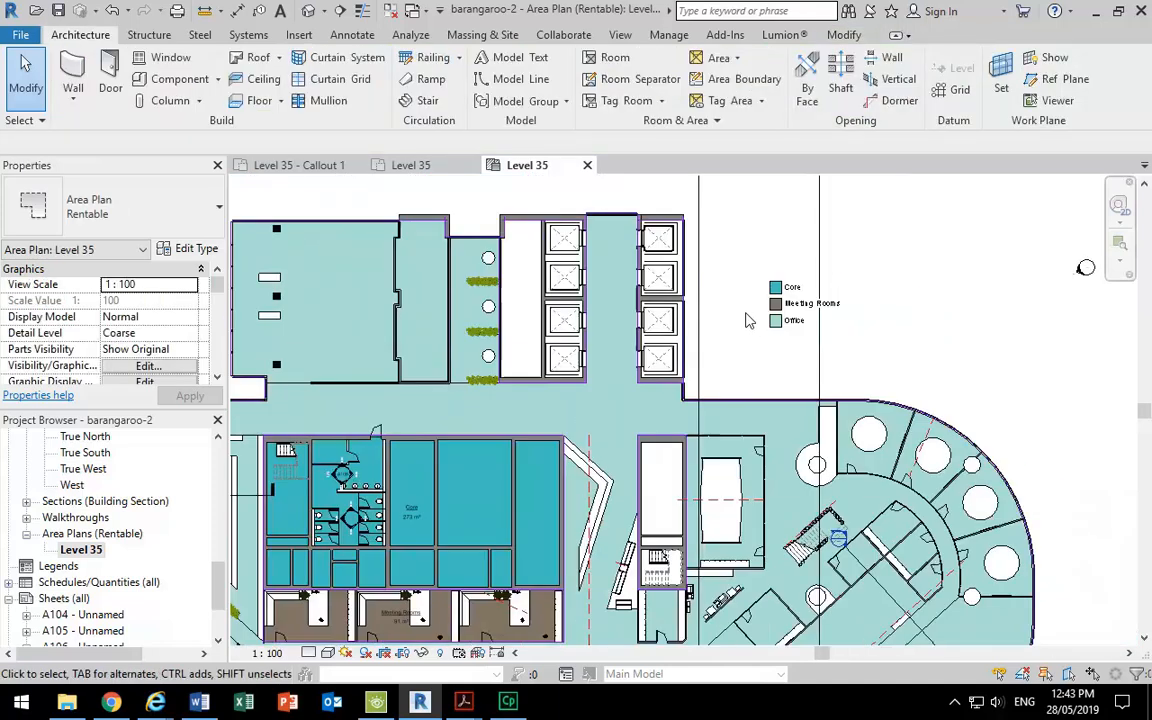
{"action": "middle_click_drag", "start_coordinate": [880, 278], "coordinate": [850, 290]}
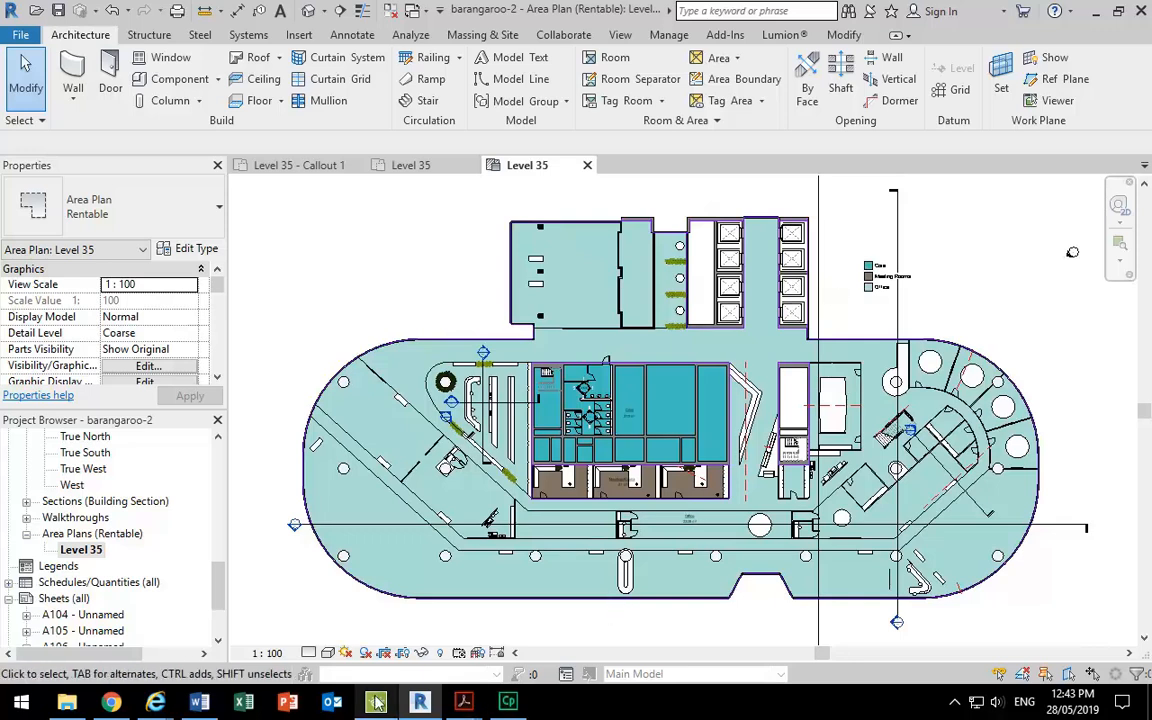
Check the BCA summary in Word, and switch to the NCC 2016 Volume One PDF in Acrobat Reader.
{"action": "left_click", "coordinate": [199, 704]}
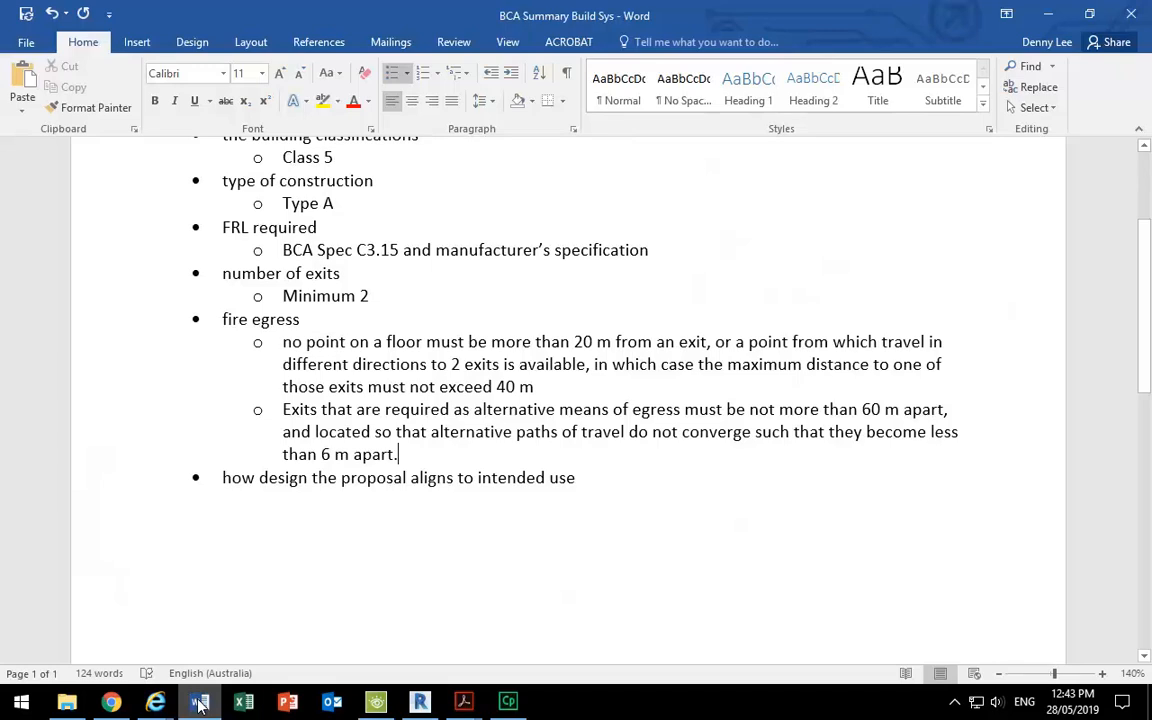
{"action": "left_click", "coordinate": [199, 704]}
{"action": "left_click", "coordinate": [199, 704]}
{"action": "left_click", "coordinate": [199, 704]}
{"action": "mouse_move", "coordinate": [463, 701]}
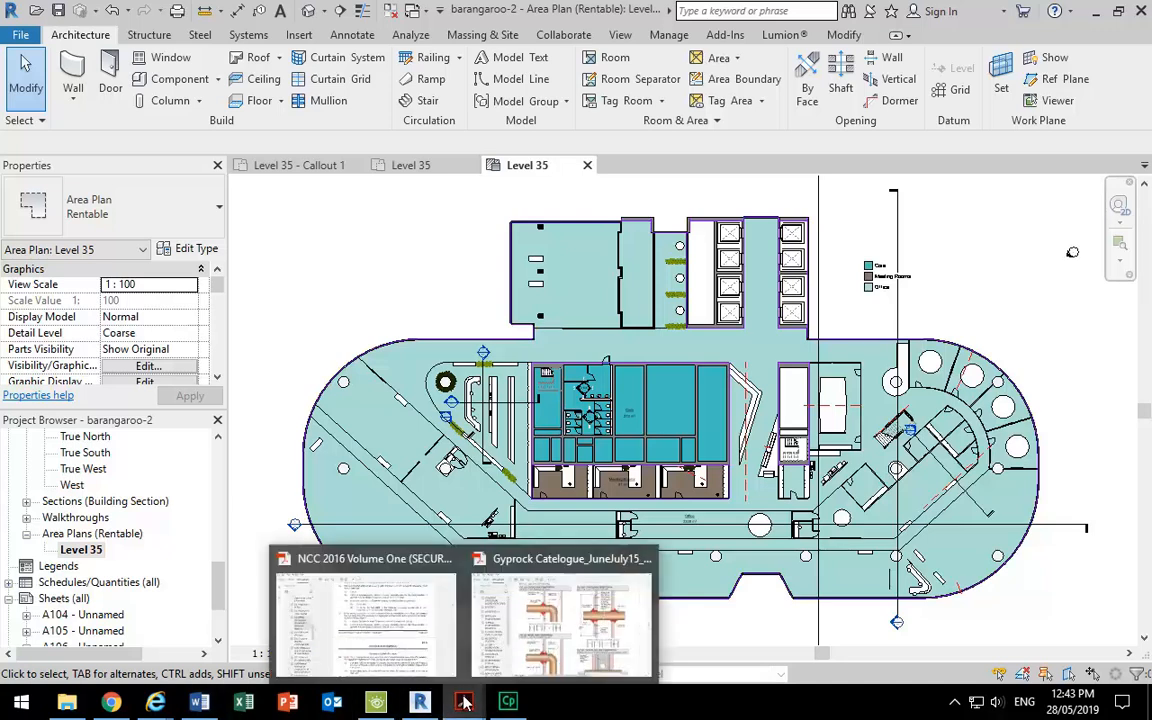
{"action": "left_click", "coordinate": [340, 635]}
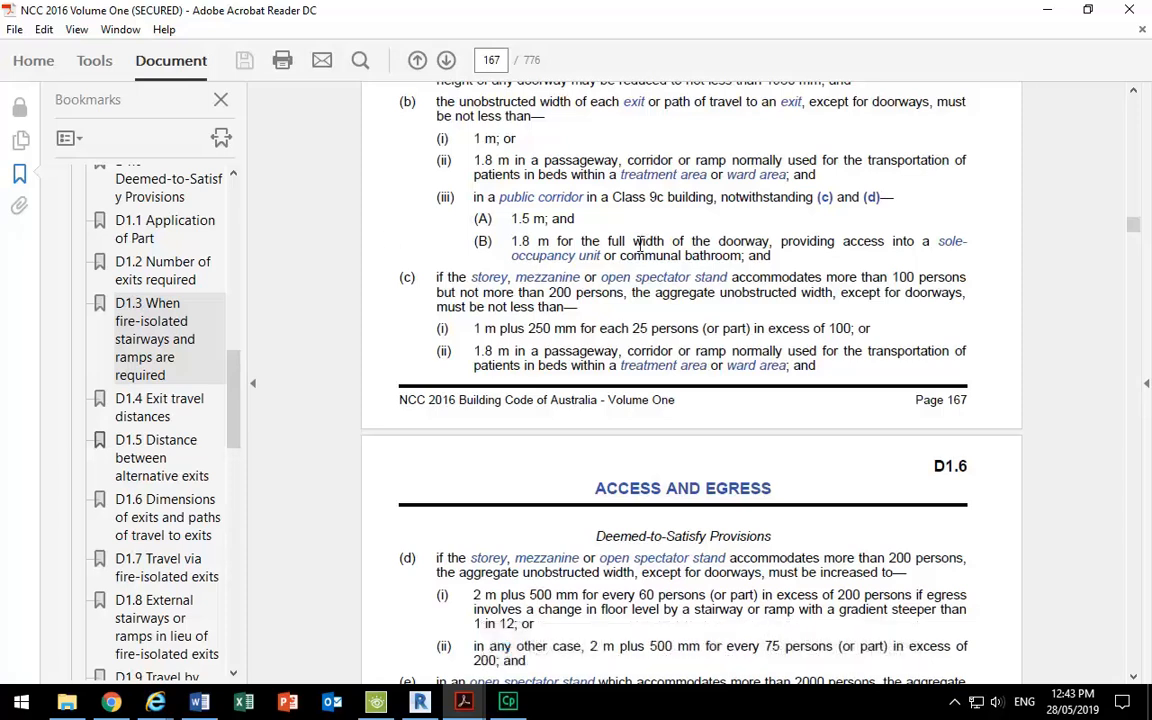
Look over clause D1.6, go to Part D2 Construction of Exits and expand its list of clauses.
{"action": "scroll", "coordinate": [595, 387], "scroll_direction": "up", "scroll_amount": 3}
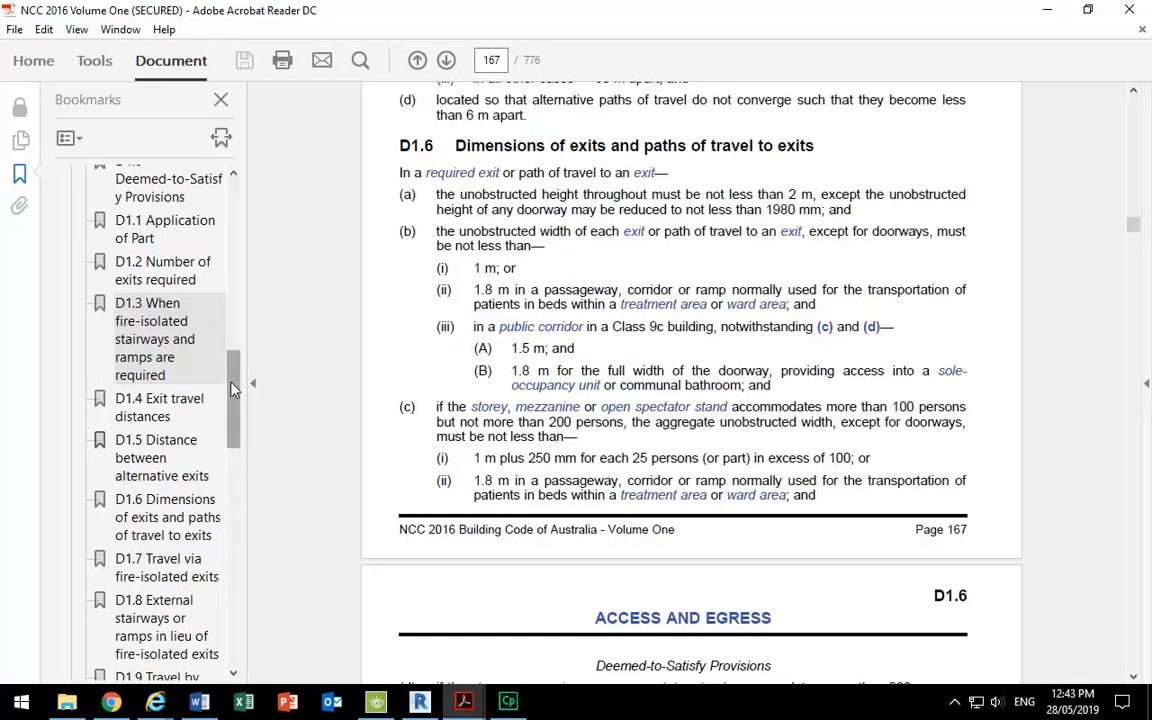
{"action": "scroll", "coordinate": [232, 388], "scroll_direction": "down", "scroll_amount": 2}
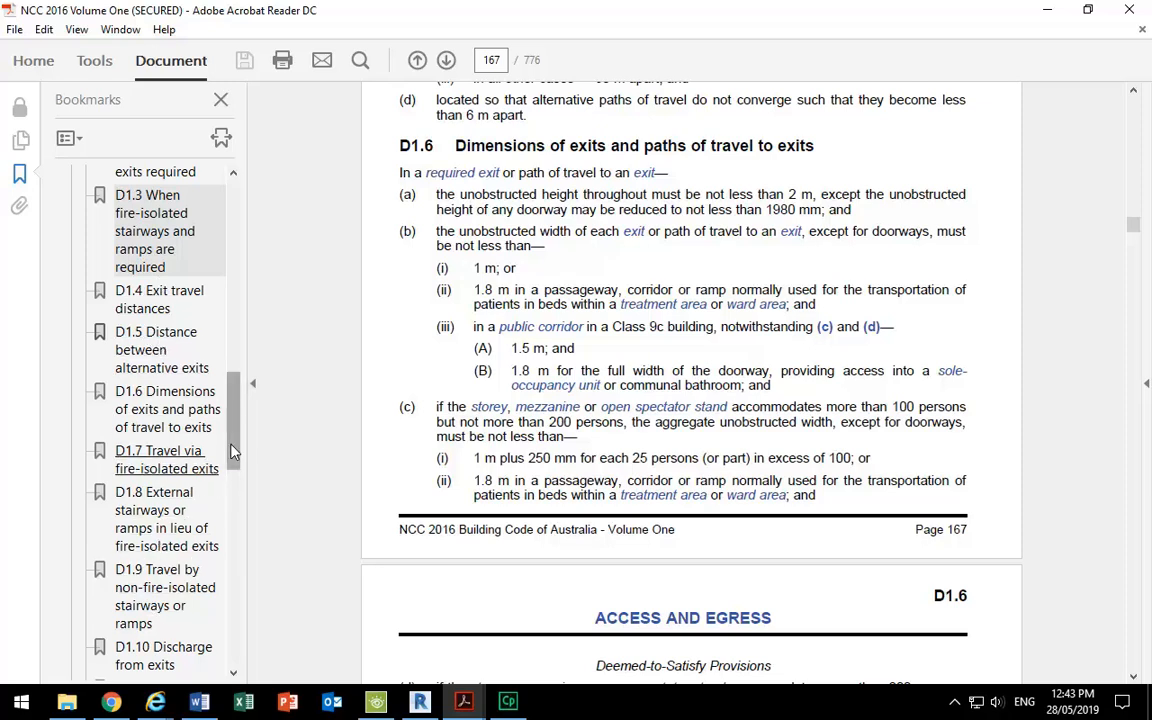
{"action": "scroll", "coordinate": [208, 428], "scroll_direction": "down", "scroll_amount": 3}
{"action": "left_click_drag", "start_coordinate": [232, 466], "coordinate": [239, 550]}
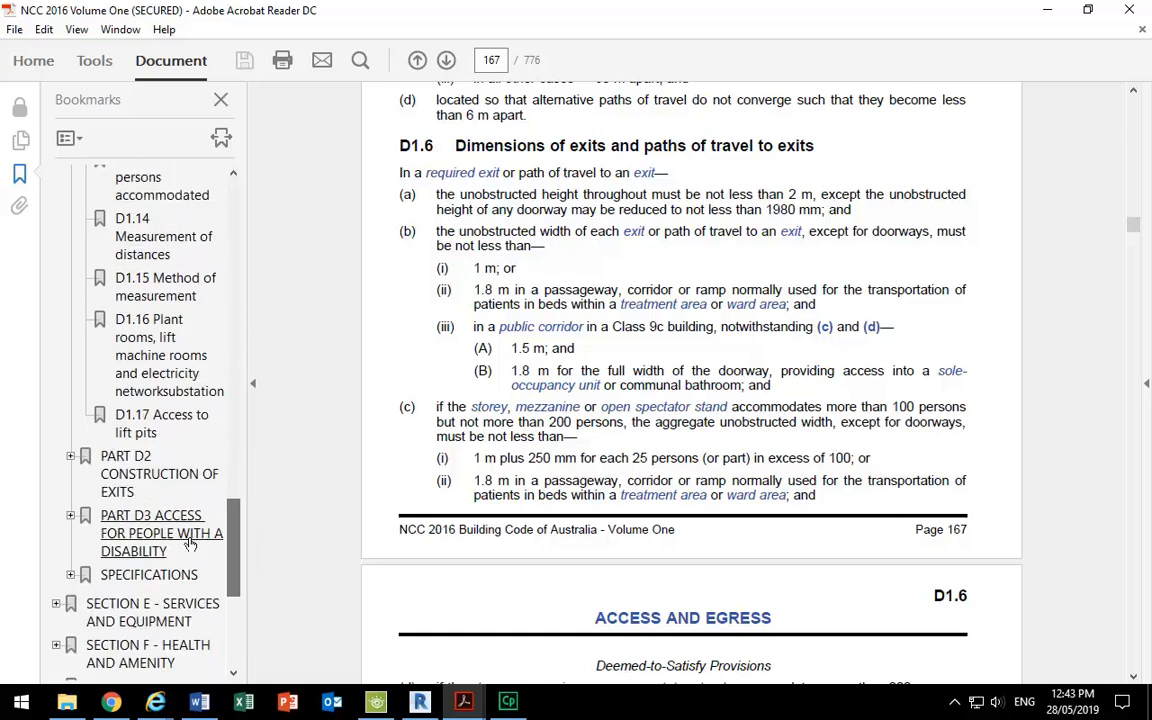
{"action": "left_click", "coordinate": [115, 466]}
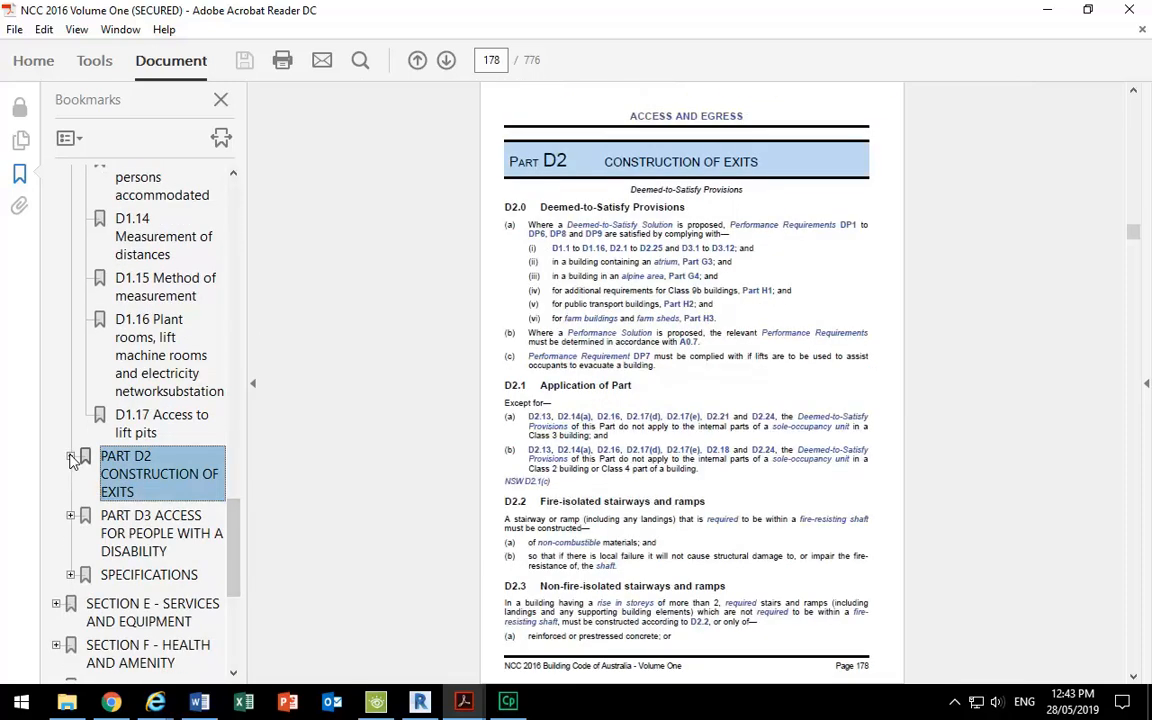
{"action": "left_click", "coordinate": [70, 458]}
{"action": "scroll", "coordinate": [235, 435], "scroll_direction": "down", "scroll_amount": 2}
{"action": "left_click_drag", "start_coordinate": [235, 435], "coordinate": [235, 477]}
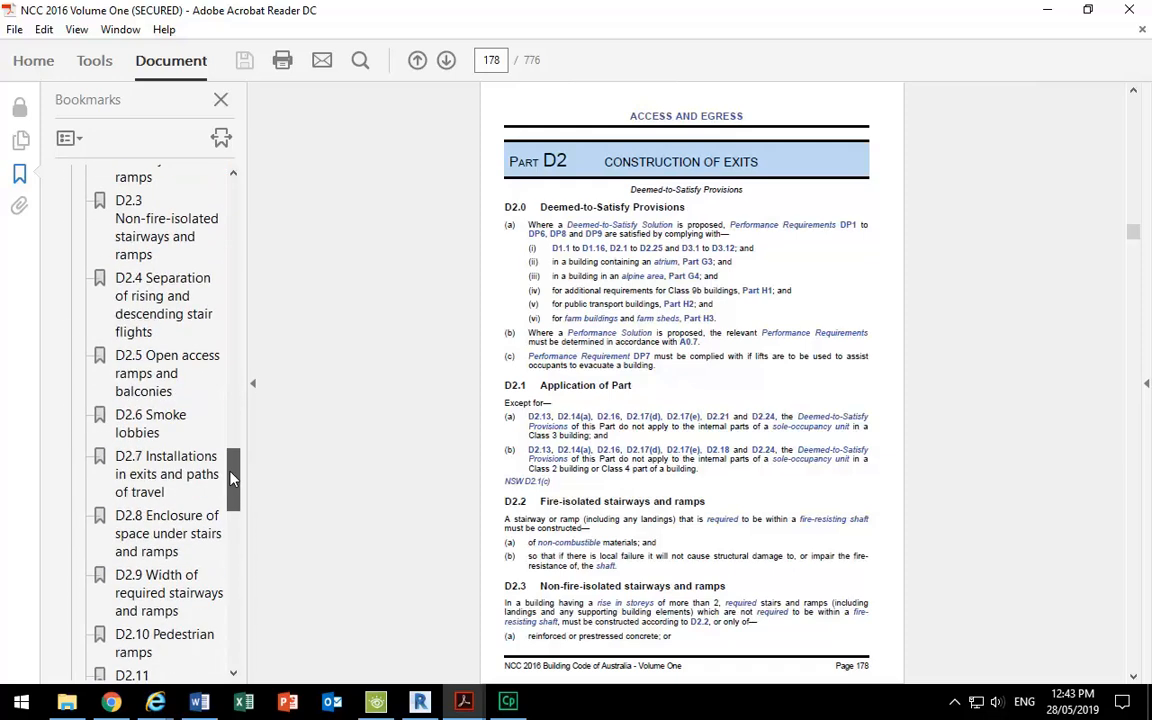
View clauses D2.3 Non-fire-isolated stairways and ramps, D2.4 Separation of stair flights, and D2.5 Open access ramps and balconies.
{"action": "left_click", "coordinate": [138, 231]}
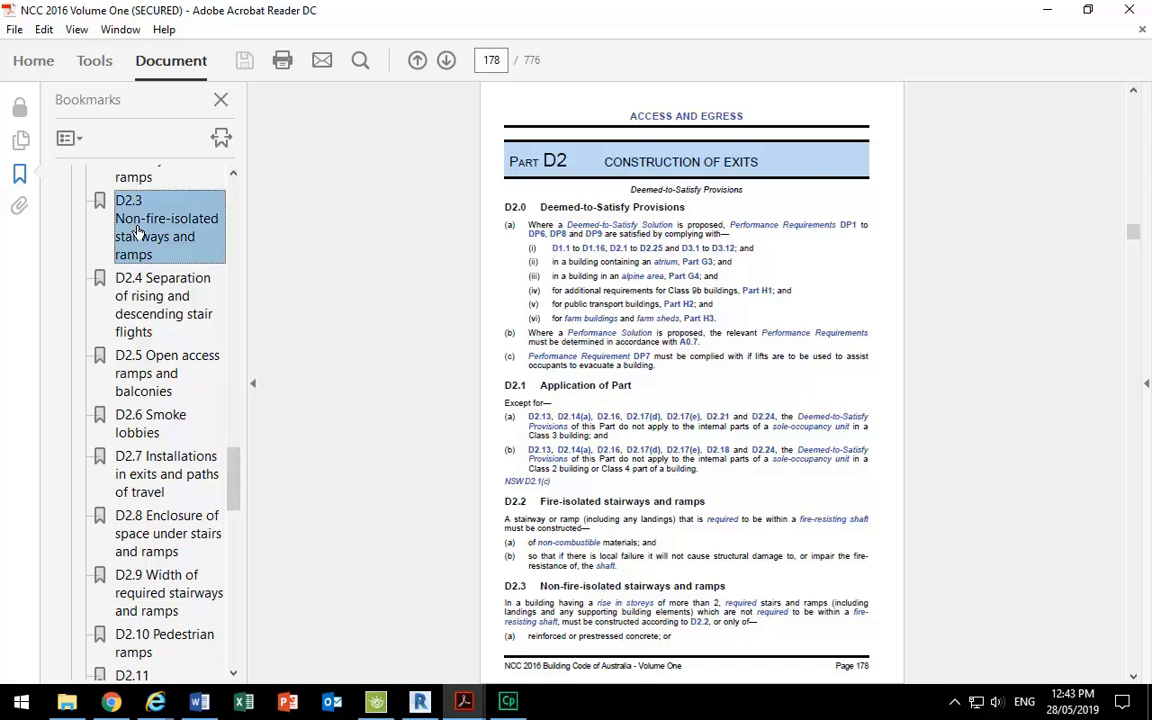
{"action": "left_click", "coordinate": [125, 298]}
{"action": "left_click", "coordinate": [127, 391]}
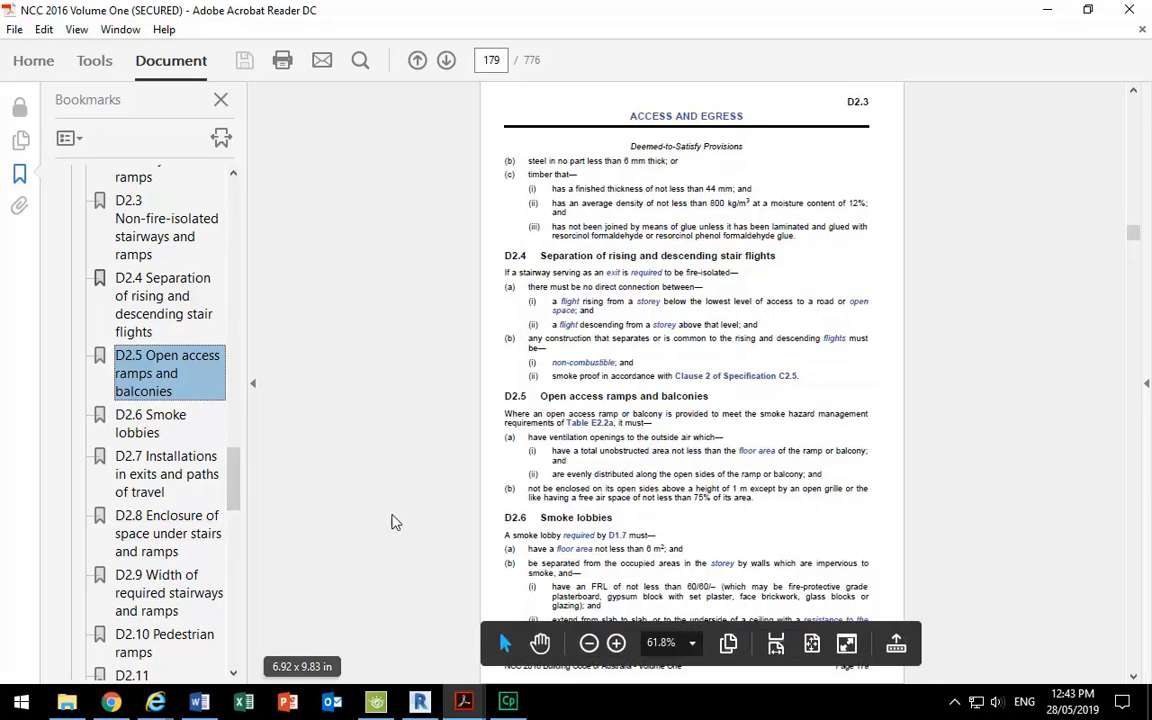
Go to clause D2.13 Goings and risers and read through its stairway requirements.
{"action": "left_click_drag", "start_coordinate": [235, 476], "coordinate": [235, 534]}
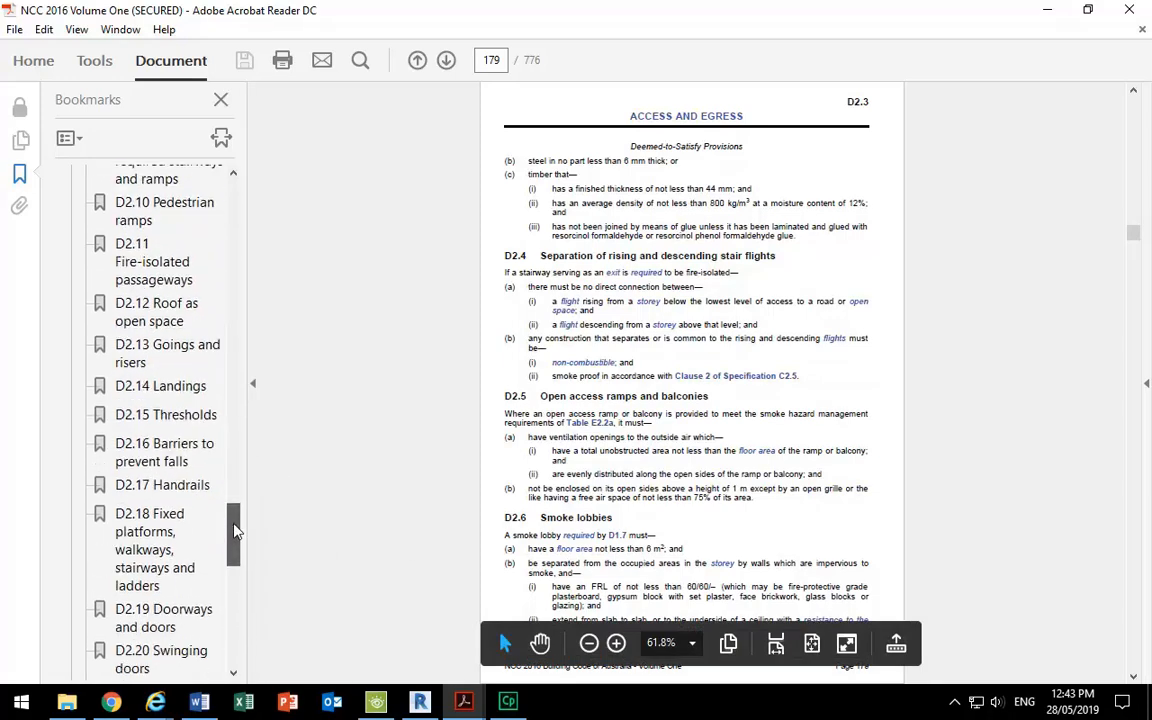
{"action": "left_click", "coordinate": [130, 352]}
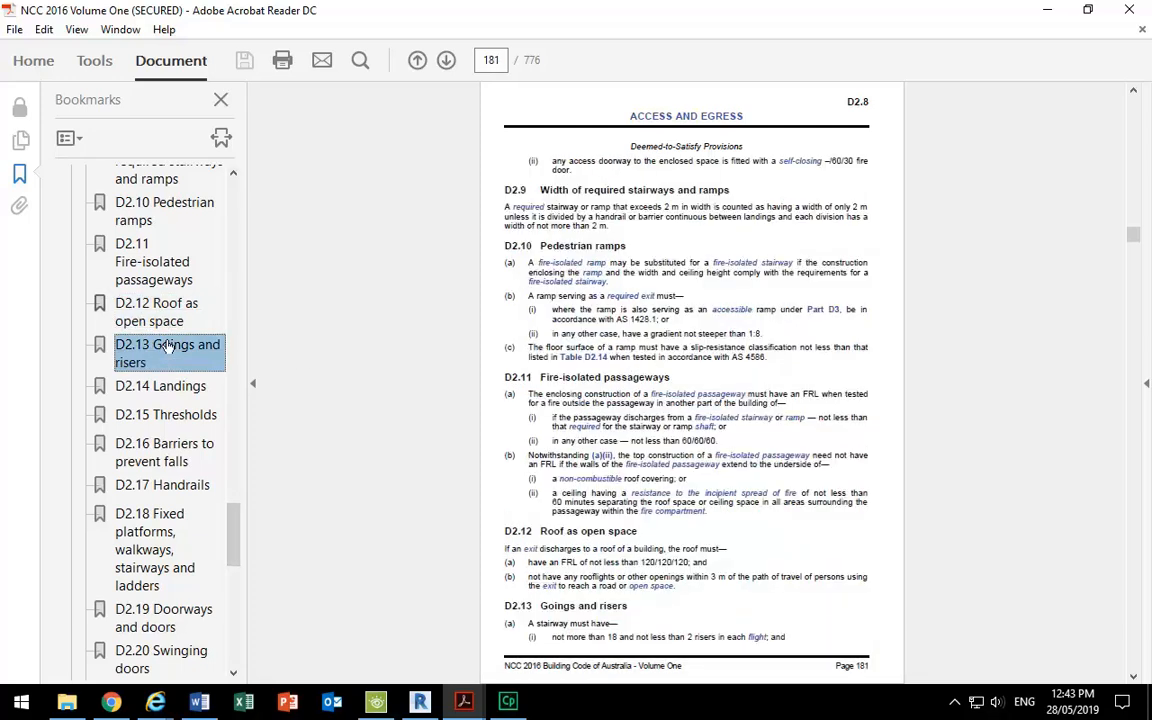
{"action": "scroll", "coordinate": [603, 302], "scroll_direction": "down", "scroll_amount": 5}
{"action": "scroll", "coordinate": [603, 302], "scroll_direction": "down", "scroll_amount": 4}
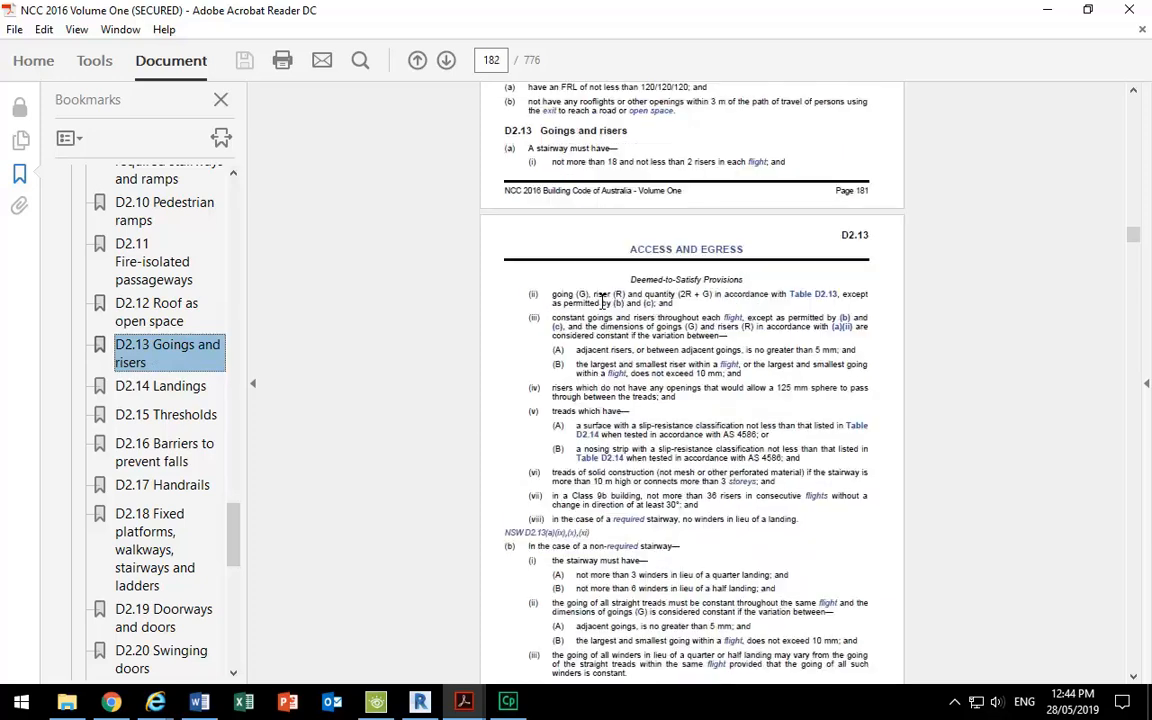
{"action": "scroll", "coordinate": [585, 320], "scroll_direction": "down", "scroll_amount": 5}
{"action": "left_click_drag", "start_coordinate": [230, 565], "coordinate": [230, 597]}
{"action": "scroll", "coordinate": [230, 590], "scroll_direction": "down", "scroll_amount": 6}
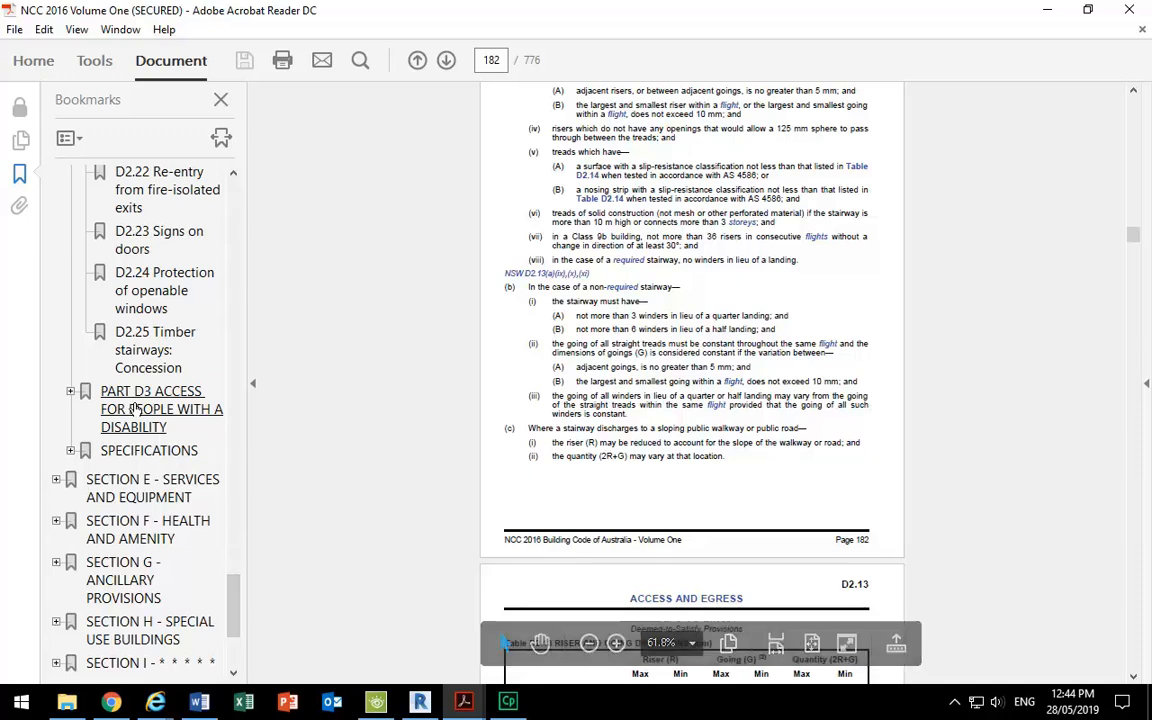
Go to Part D3 Access for People with a Disability and read through the access requirements in Table D3.1.
{"action": "left_click", "coordinate": [135, 410]}
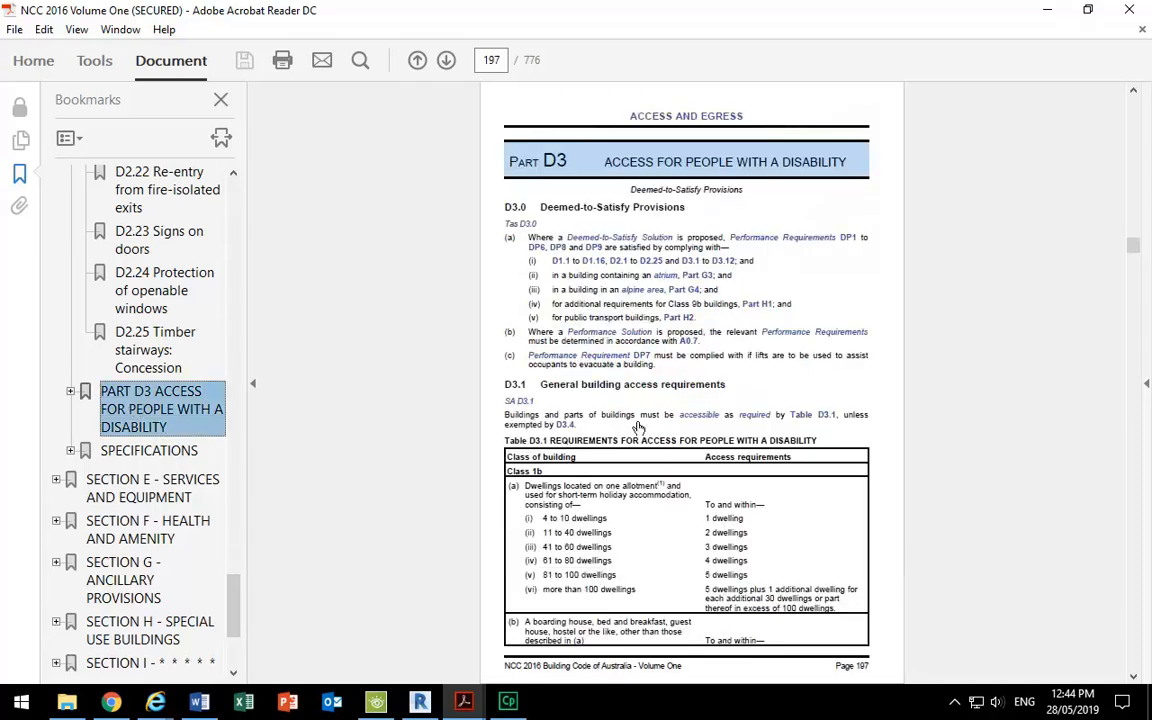
{"action": "left_click_drag", "start_coordinate": [784, 162], "coordinate": [688, 140]}
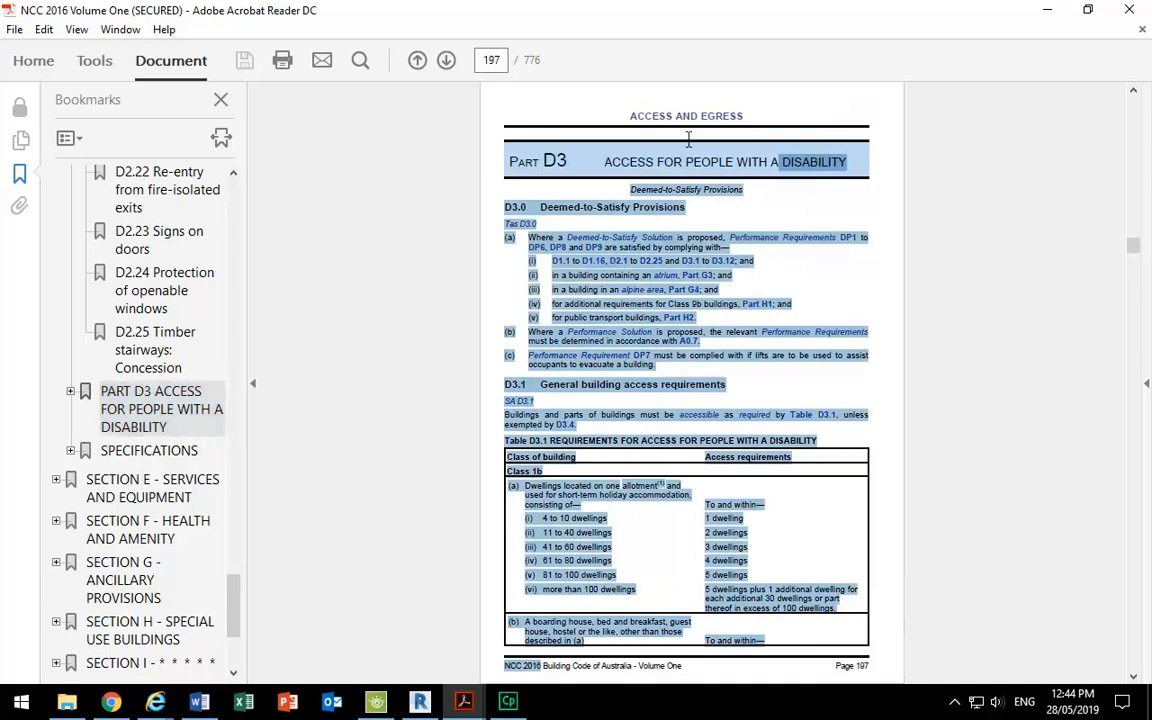
{"action": "left_click", "coordinate": [815, 167]}
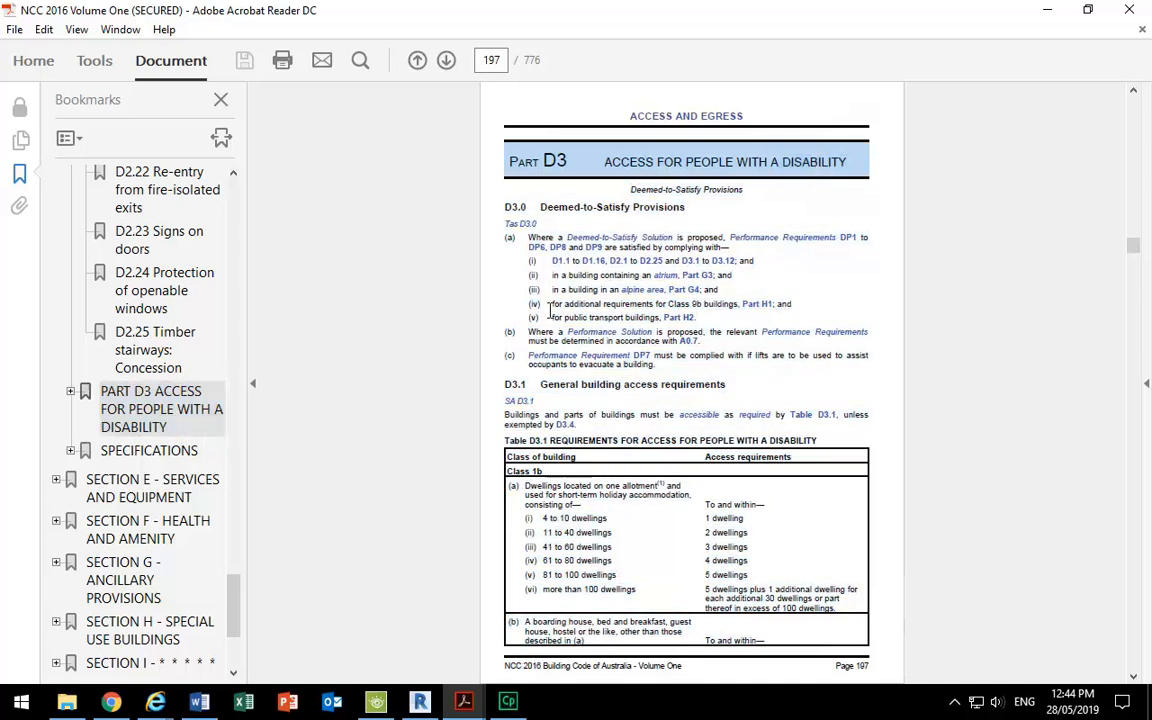
{"action": "scroll", "coordinate": [696, 483], "scroll_direction": "down", "scroll_amount": 5}
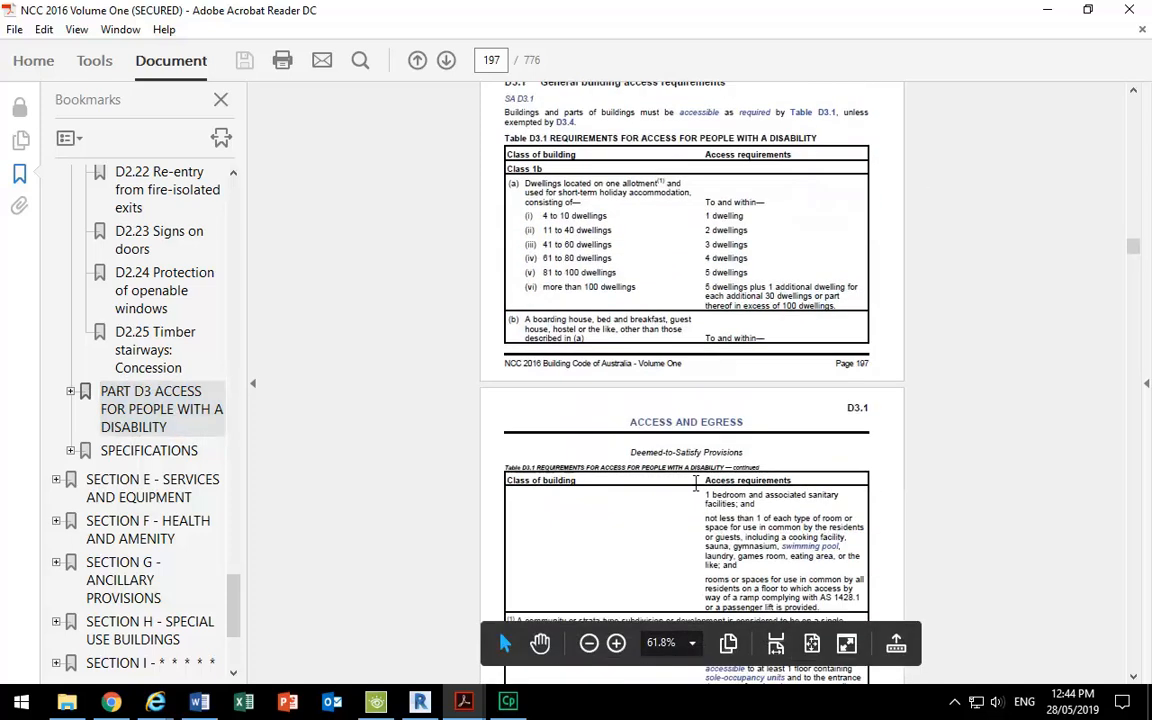
{"action": "scroll", "coordinate": [661, 415], "scroll_direction": "down", "scroll_amount": 5}
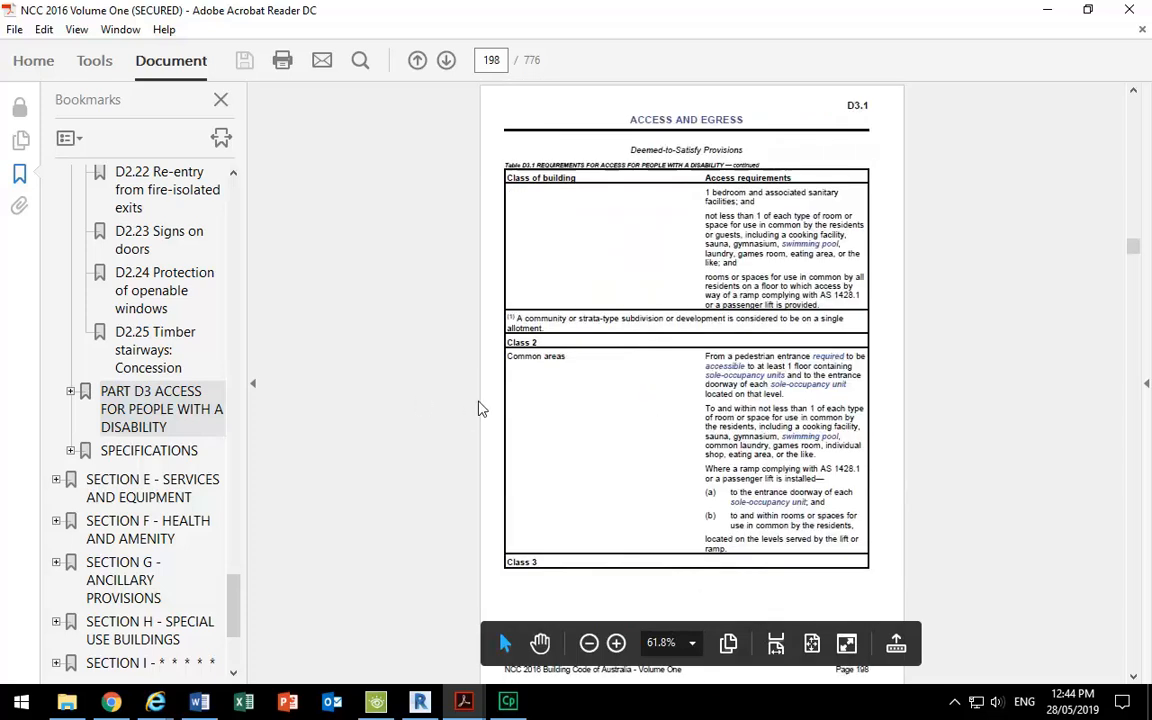
{"action": "scroll", "coordinate": [478, 408], "scroll_direction": "down", "scroll_amount": 2}
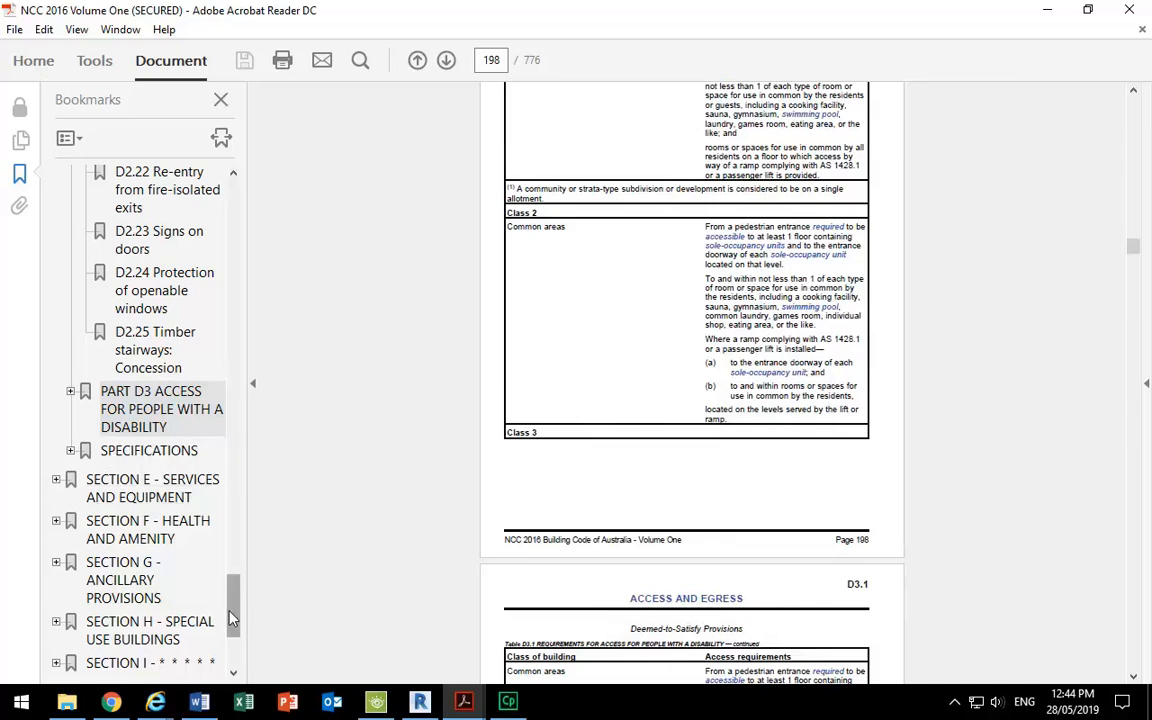
Expand Section F Health and Amenity and view Part F1 Damp and Weatherproofing and Part F2 Sanitary and Other Facilities.
{"action": "left_click", "coordinate": [118, 522]}
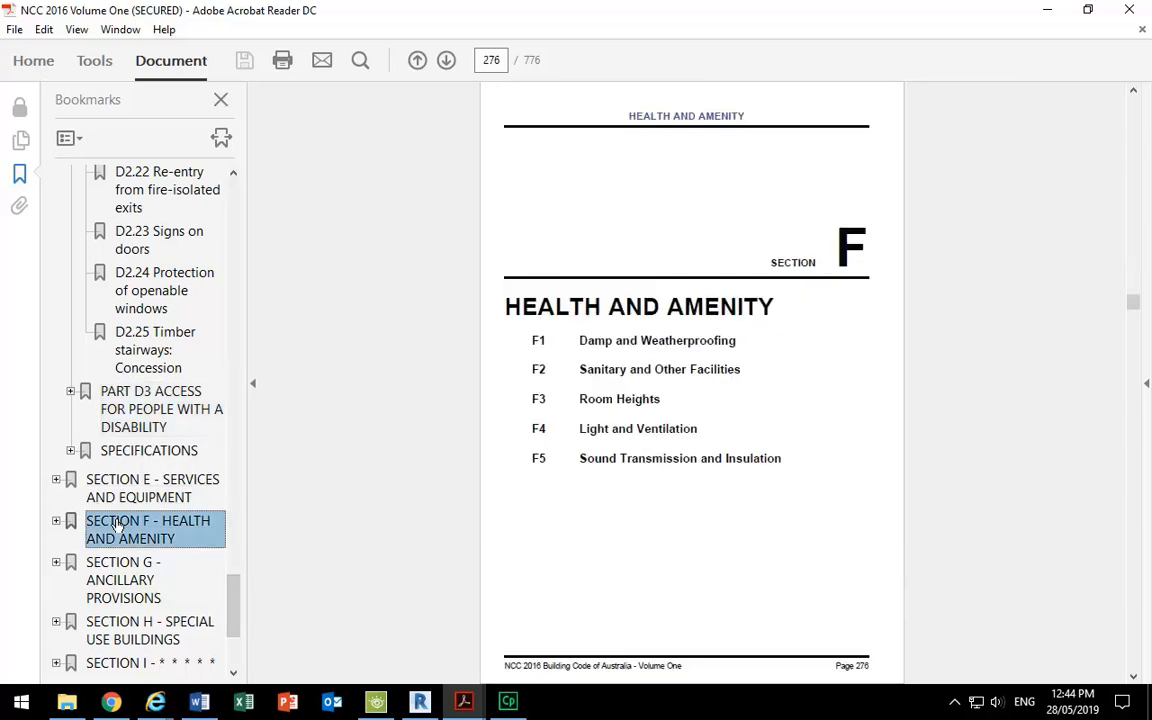
{"action": "left_click", "coordinate": [56, 521]}
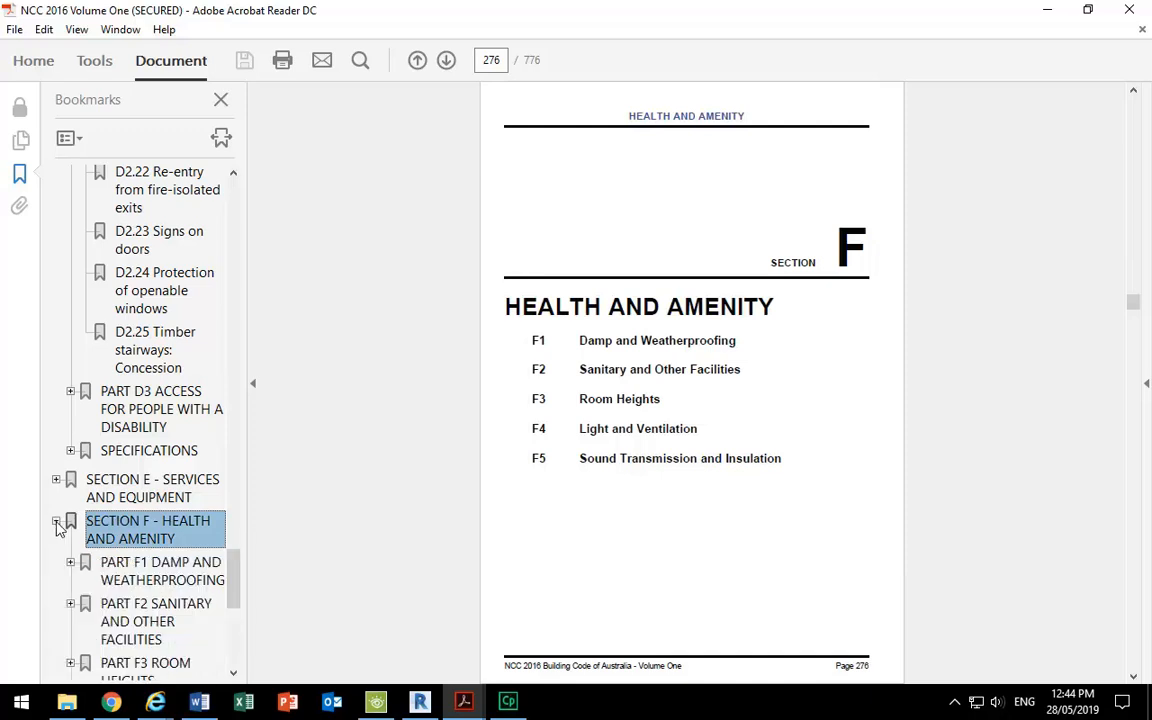
{"action": "left_click_drag", "start_coordinate": [232, 578], "coordinate": [231, 612]}
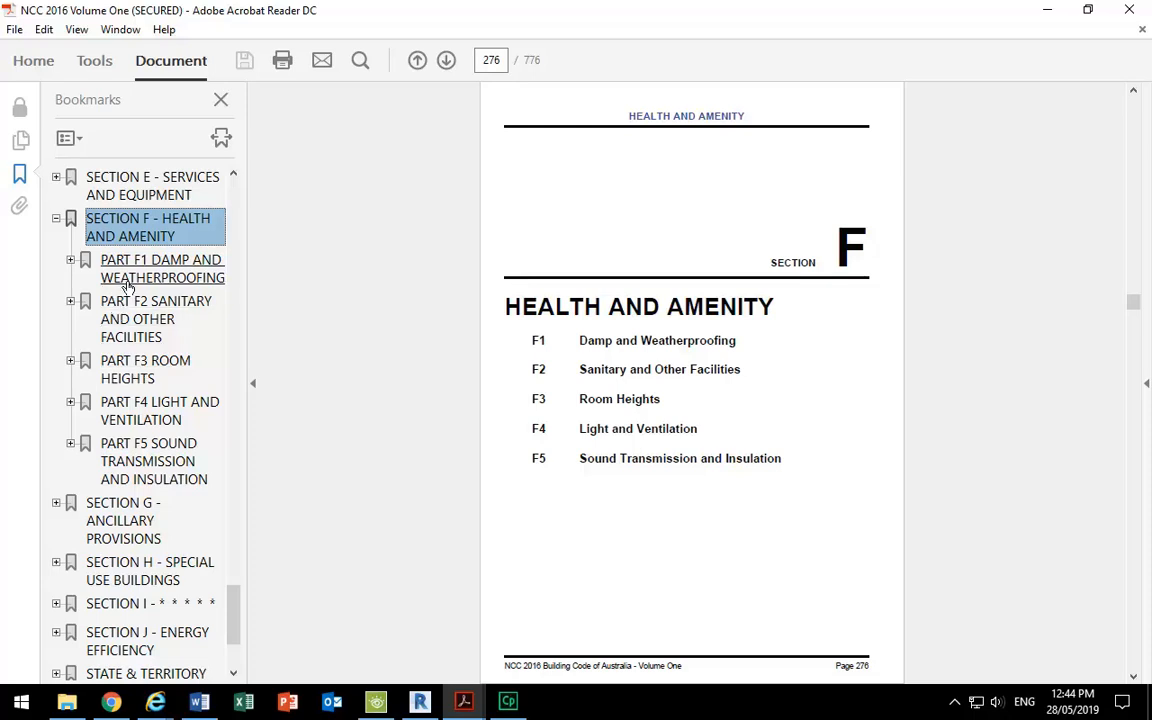
{"action": "mouse_move", "coordinate": [234, 630]}
{"action": "left_mouse_down"}
{"action": "mouse_move", "coordinate": [235, 608]}
{"action": "mouse_move", "coordinate": [234, 633]}
{"action": "left_mouse_up"}
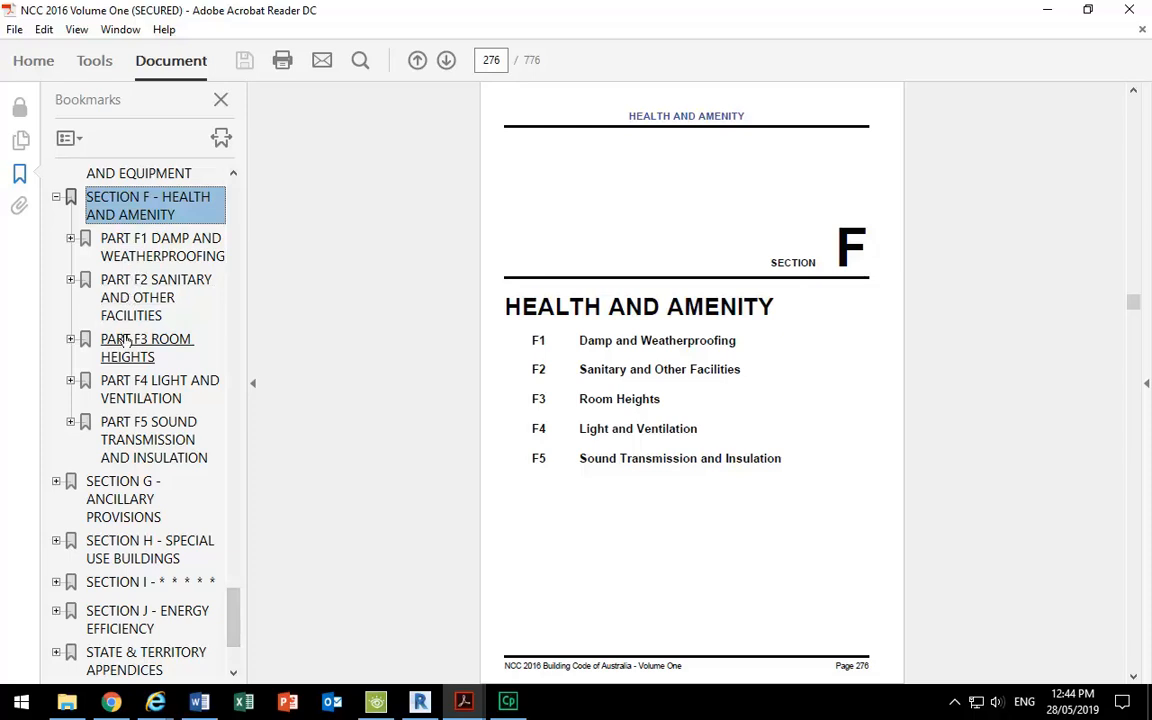
{"action": "left_click", "coordinate": [137, 246]}
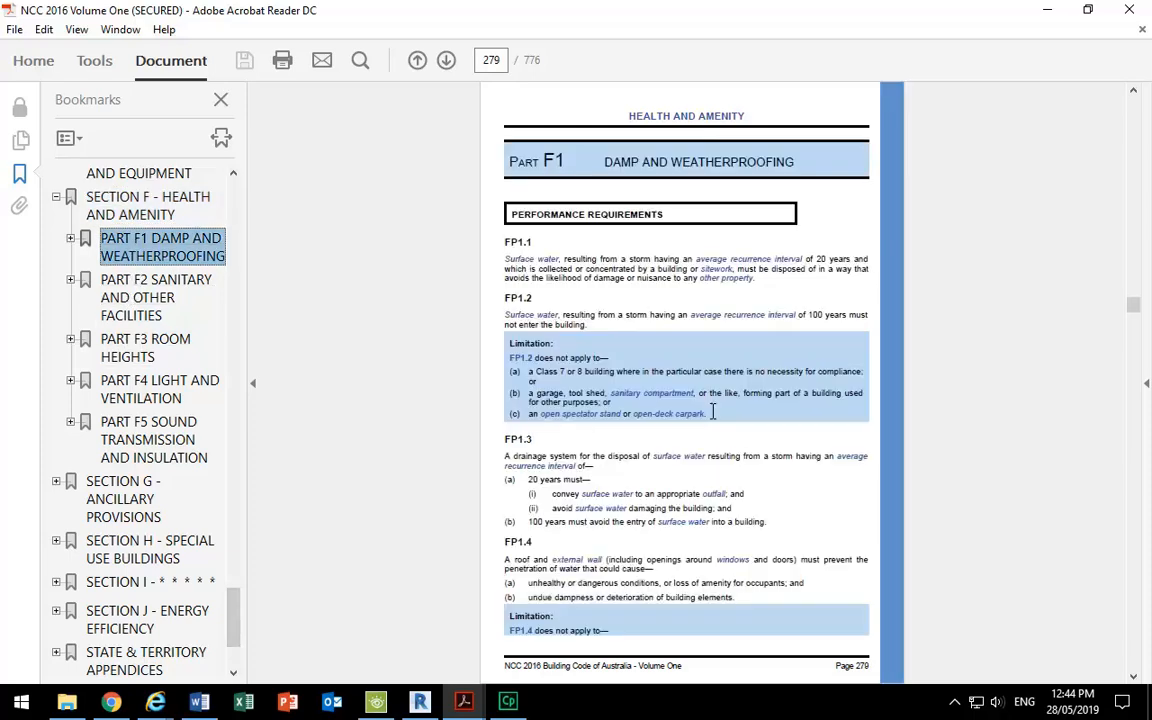
{"action": "left_click", "coordinate": [135, 285]}
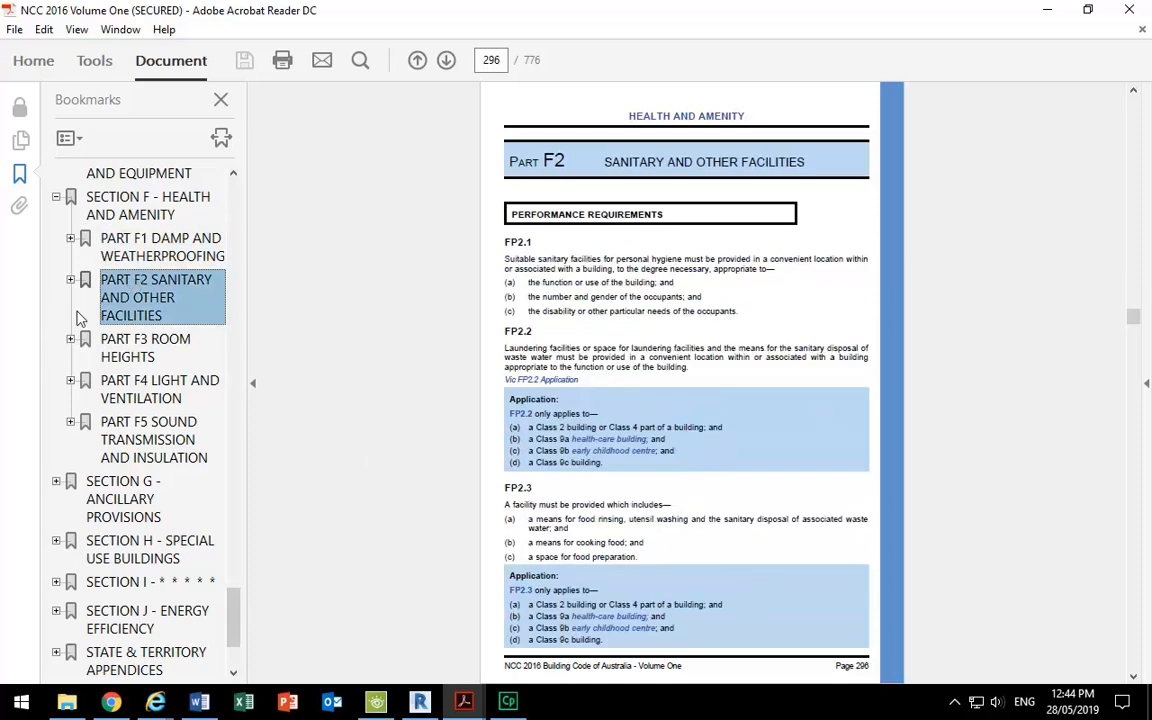
Expand Part F2 Sanitary and Other Facilities and read clause F2.2 Calculation of number of occupants and facilities.
{"action": "scroll", "coordinate": [634, 307], "scroll_direction": "down", "scroll_amount": 10}
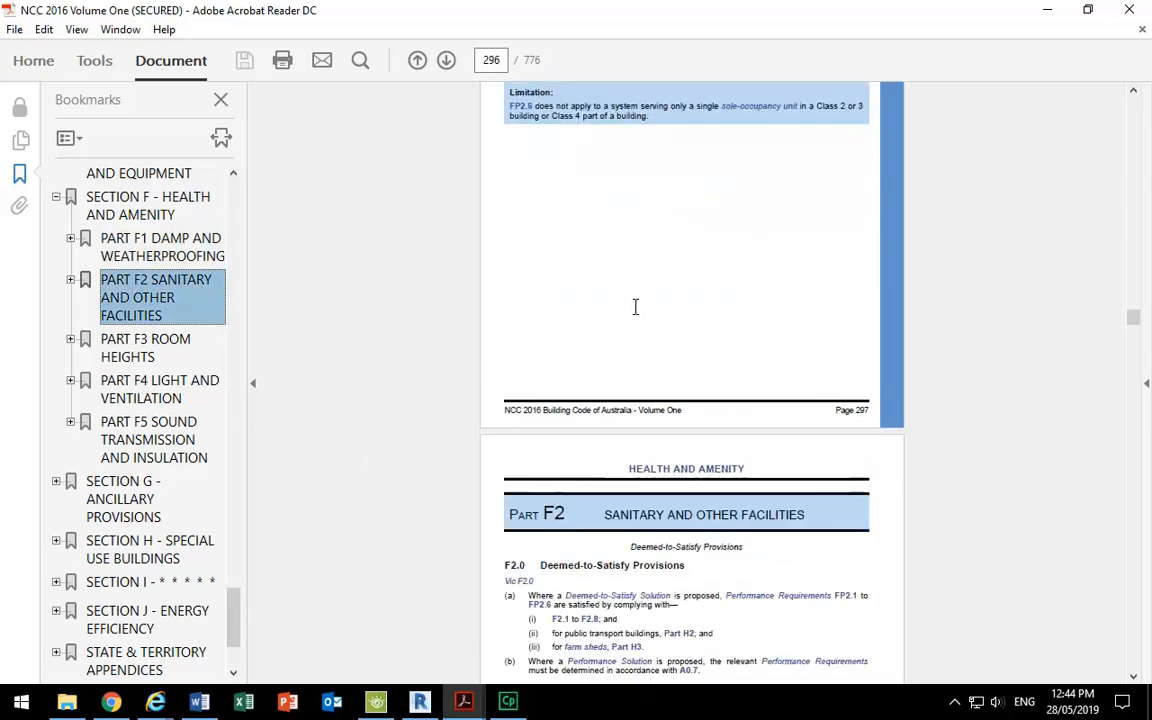
{"action": "left_click", "coordinate": [70, 281]}
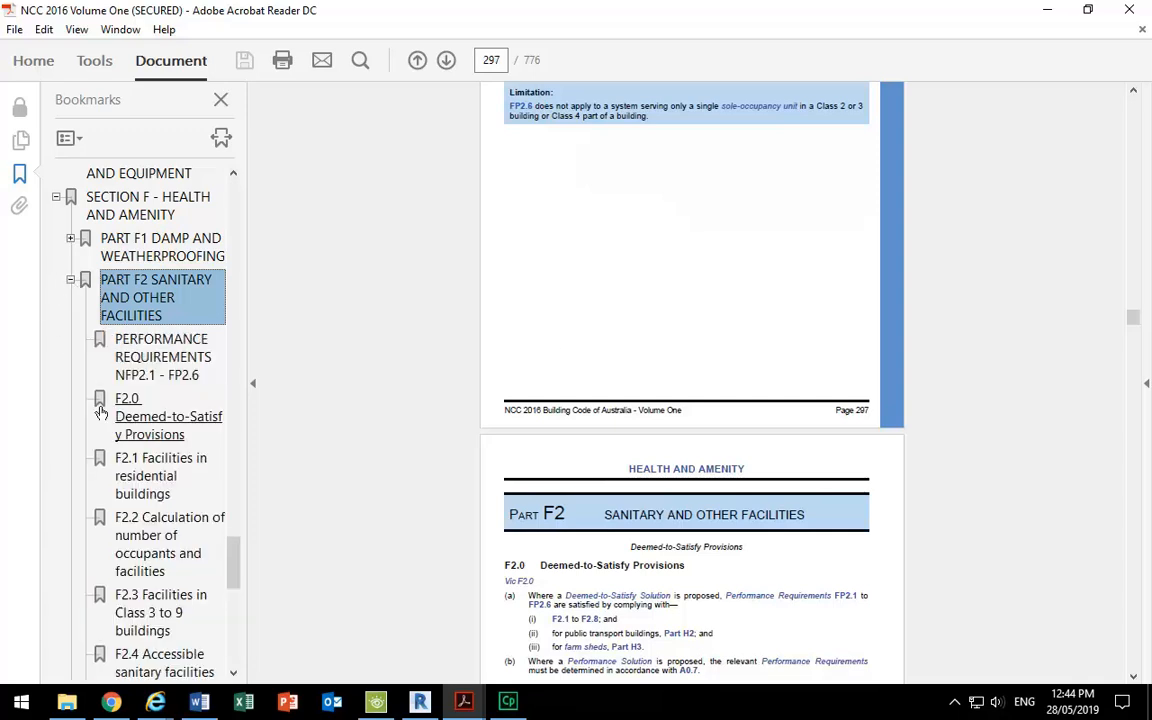
{"action": "left_click", "coordinate": [145, 531]}
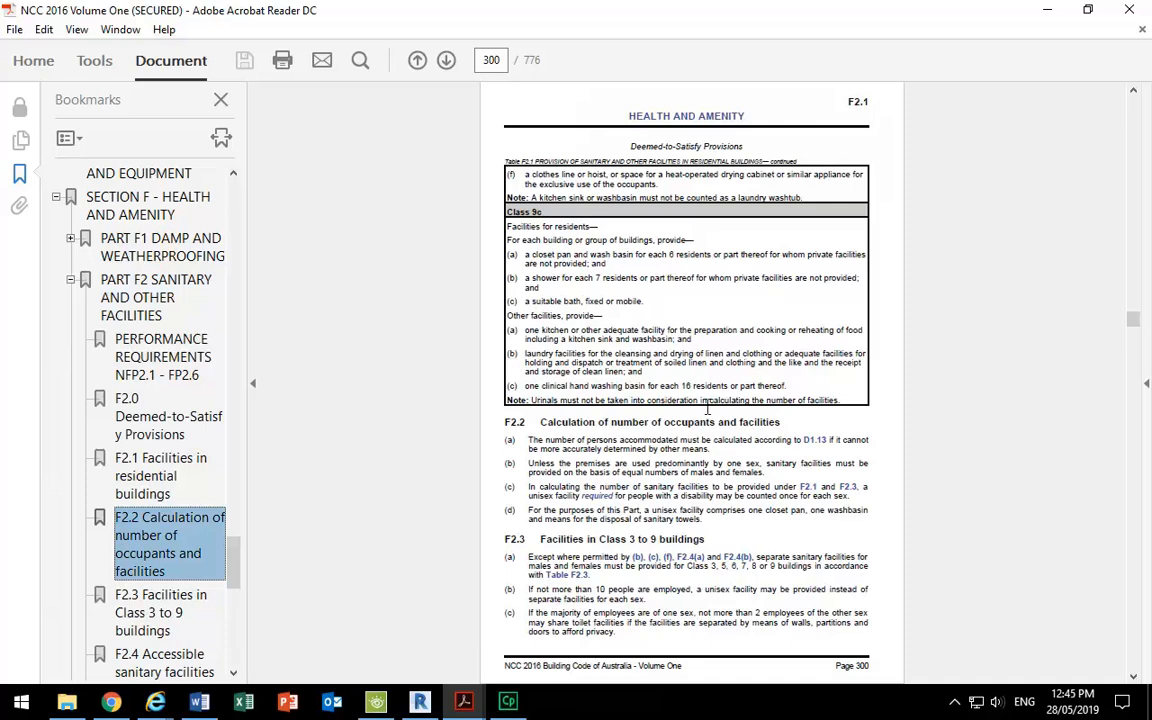
{"action": "scroll", "coordinate": [650, 475], "scroll_direction": "up", "scroll_amount": 3, "text": "ctrl"}
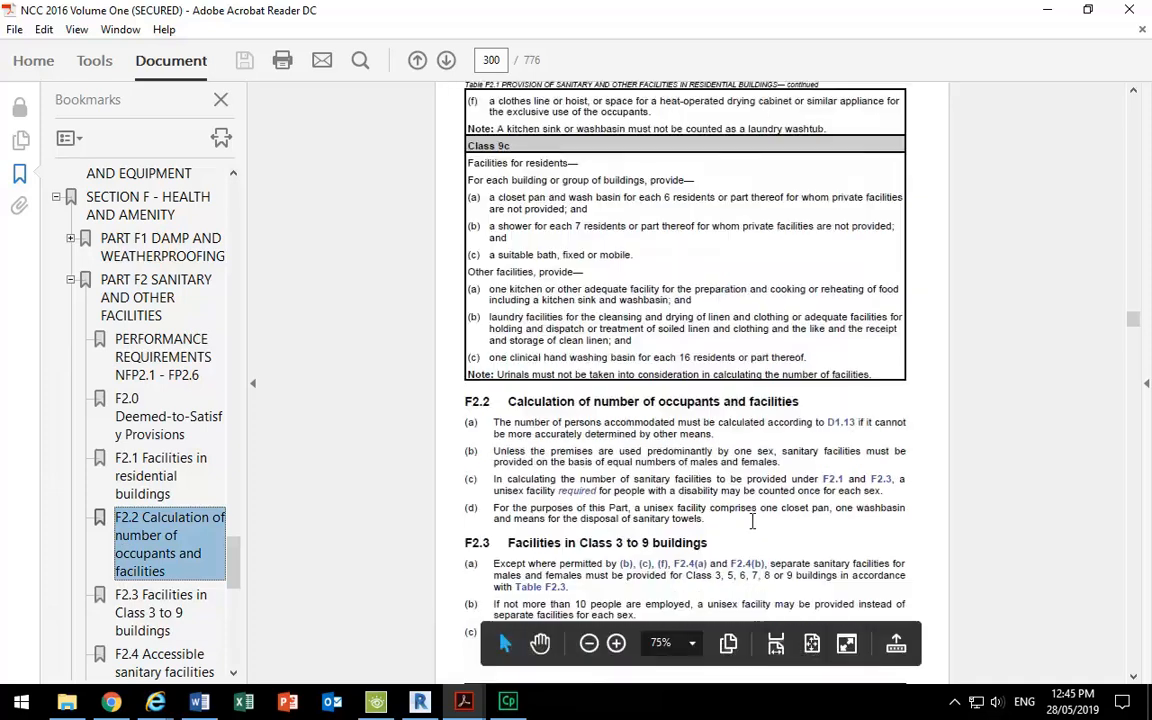
{"action": "scroll", "coordinate": [650, 487], "scroll_direction": "down", "scroll_amount": 2, "text": "ctrl"}
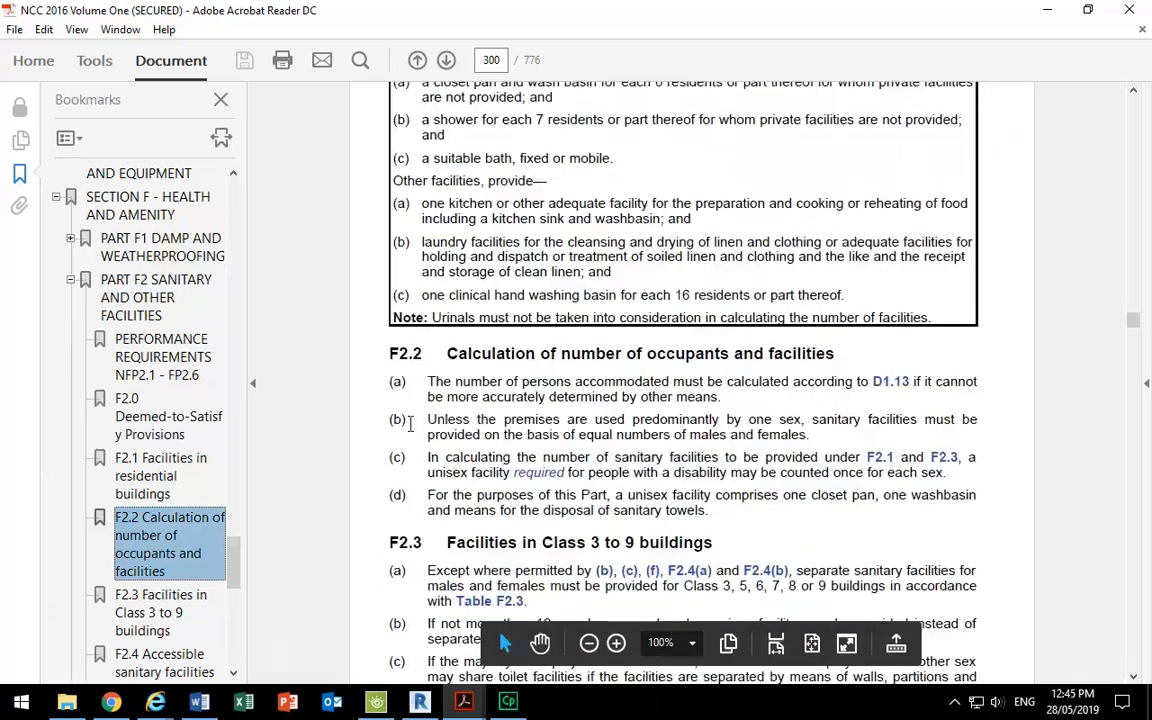
{"action": "left_click", "coordinate": [384, 349]}
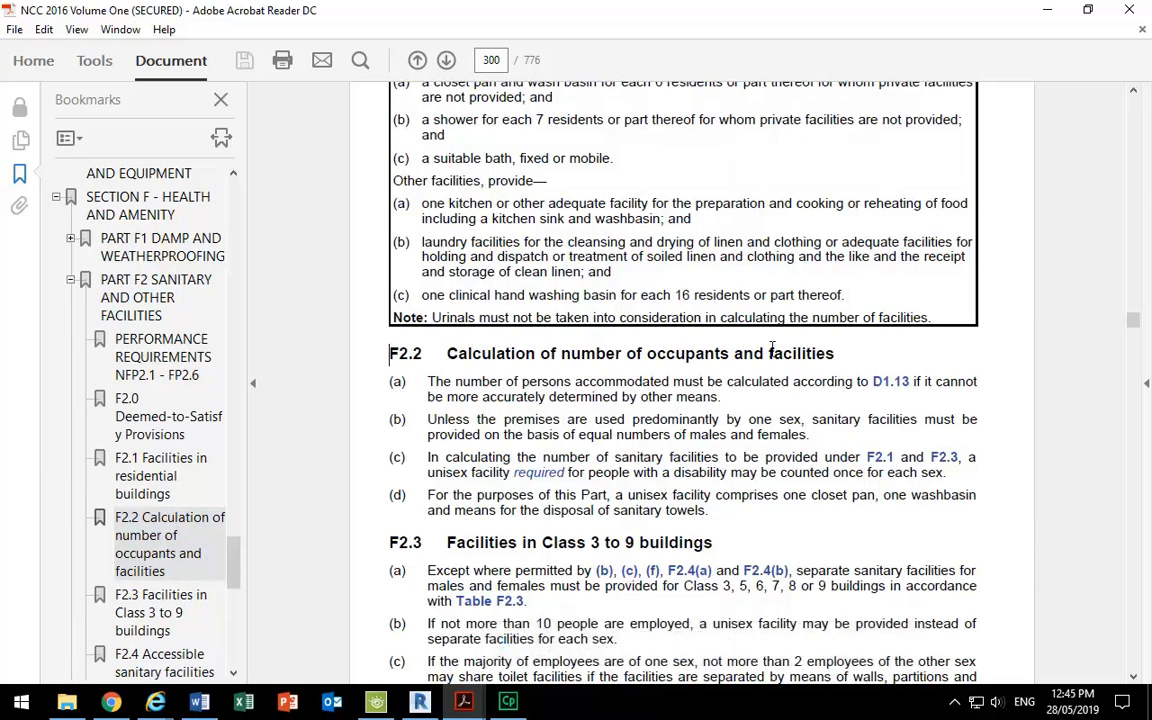
Follow the D1.13 reference in clause F2.2 and look up the office floor area per person in Table D1.13.
{"action": "left_click", "coordinate": [889, 382]}
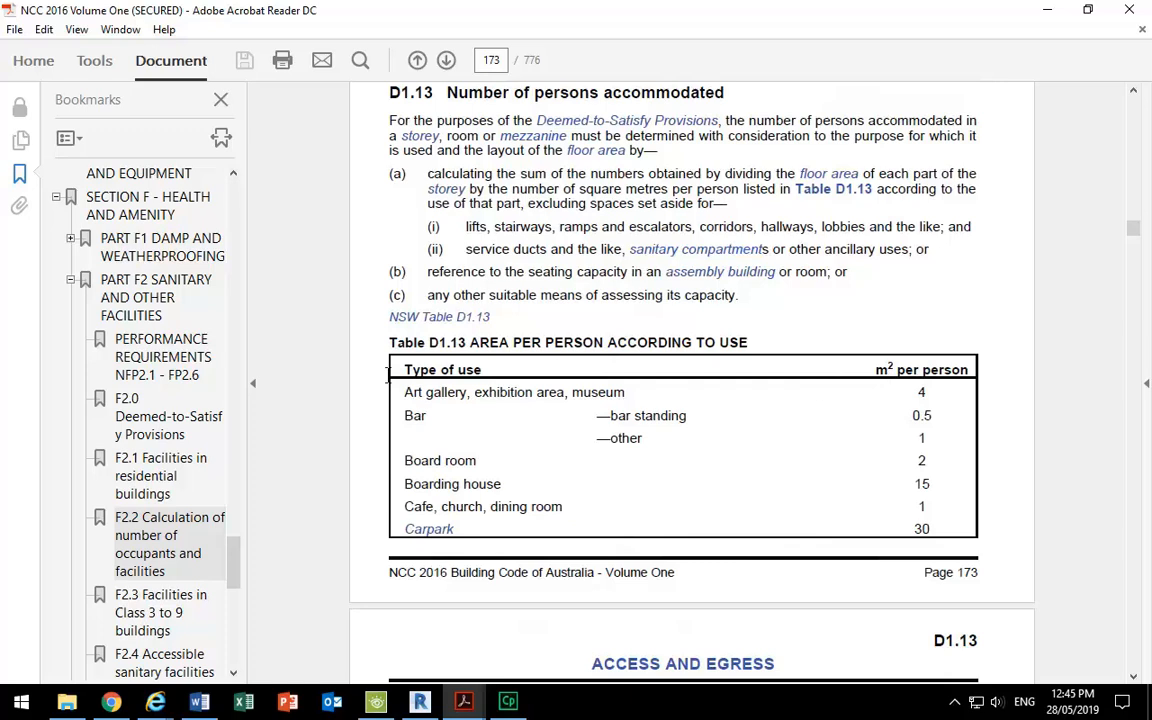
{"action": "scroll", "coordinate": [390, 378], "scroll_direction": "down", "scroll_amount": 3}
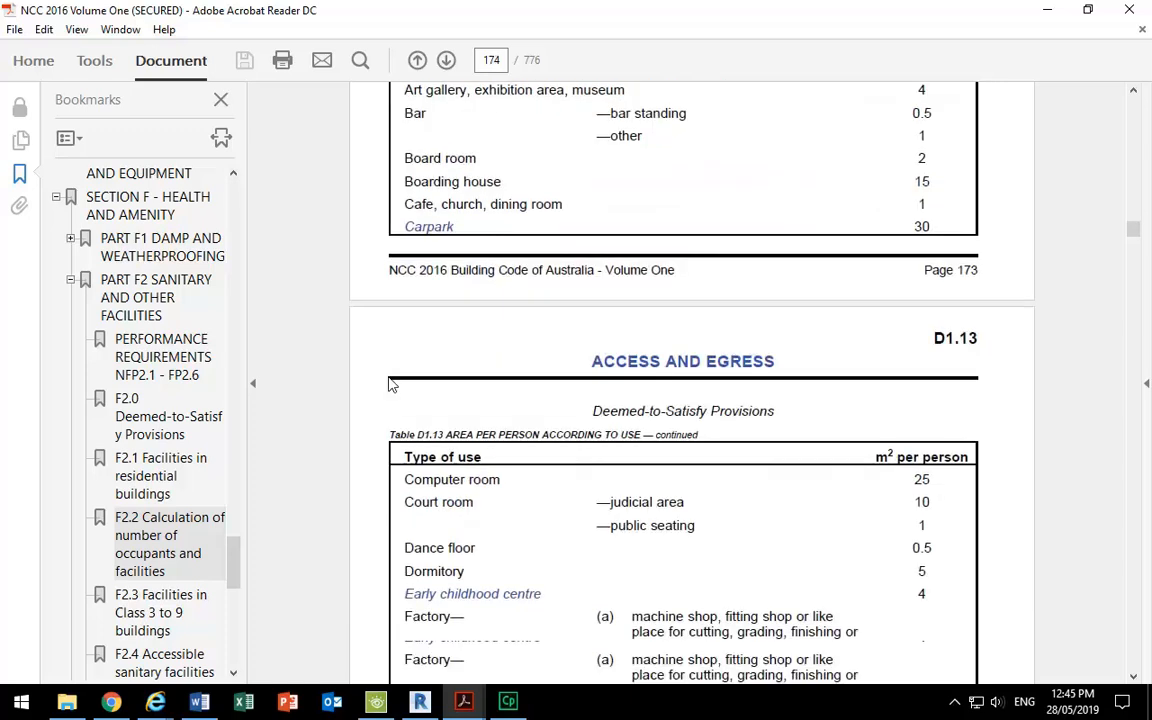
{"action": "scroll", "coordinate": [392, 385], "scroll_direction": "down", "scroll_amount": 3}
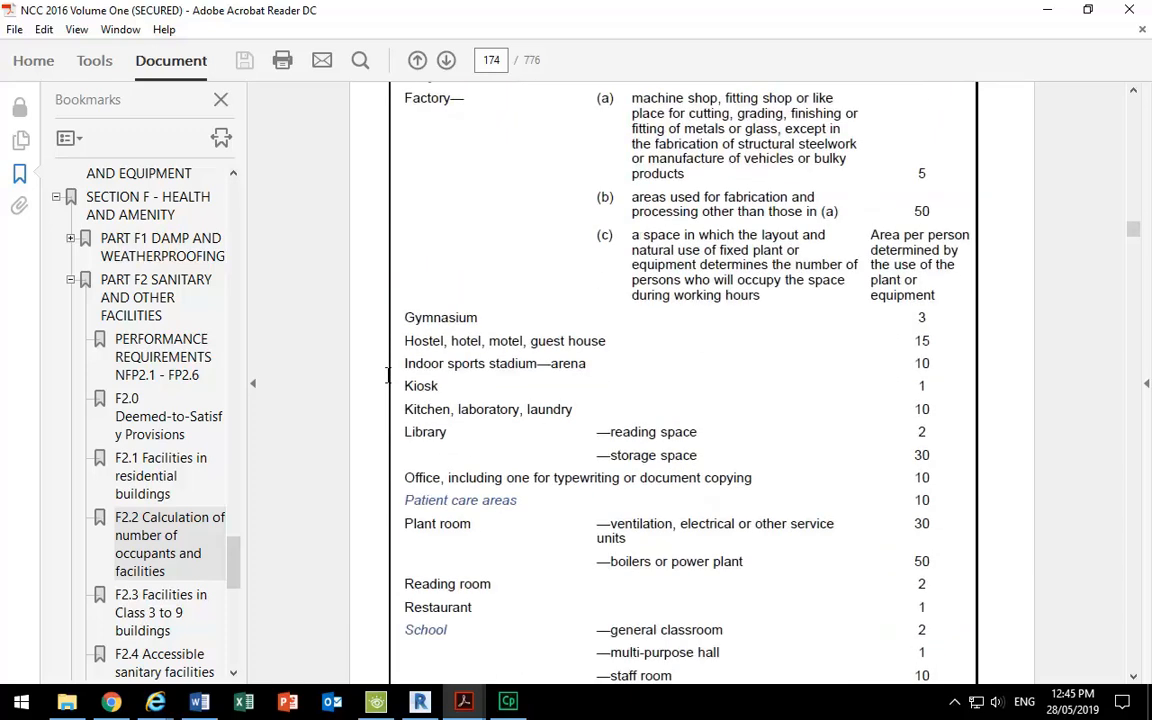
{"action": "scroll", "coordinate": [388, 375], "scroll_direction": "down", "scroll_amount": 5}
{"action": "scroll", "coordinate": [388, 375], "scroll_direction": "up", "scroll_amount": 3}
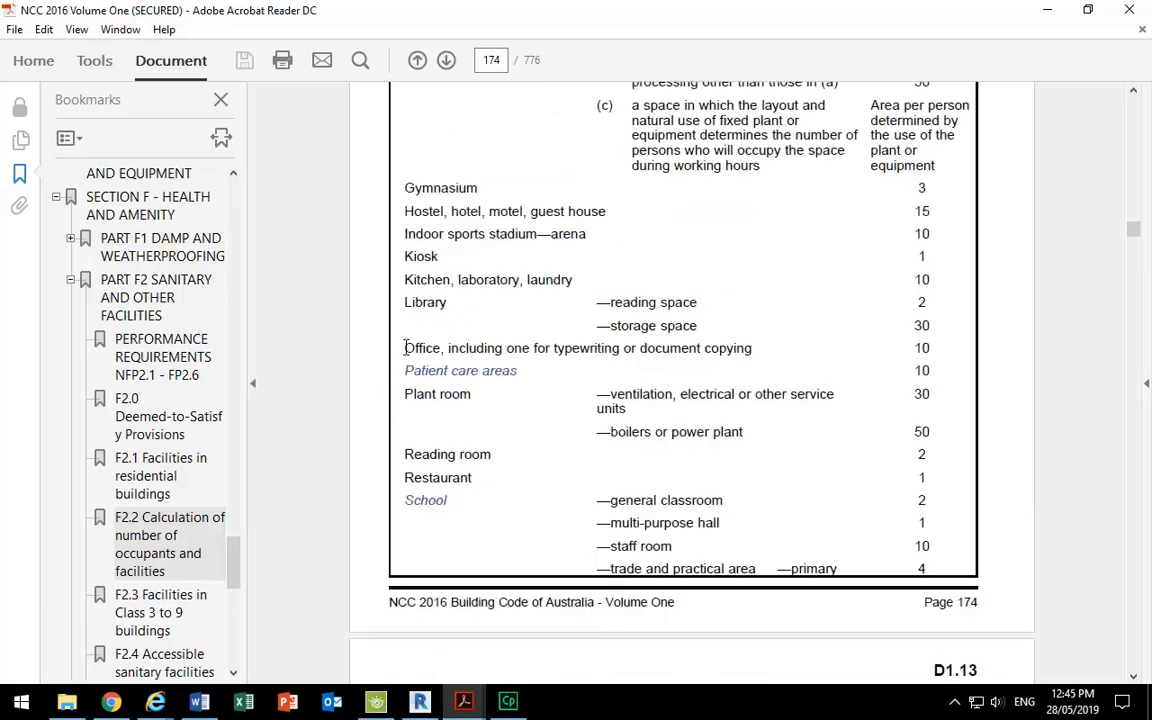
{"action": "left_click_drag", "start_coordinate": [405, 347], "coordinate": [437, 352]}
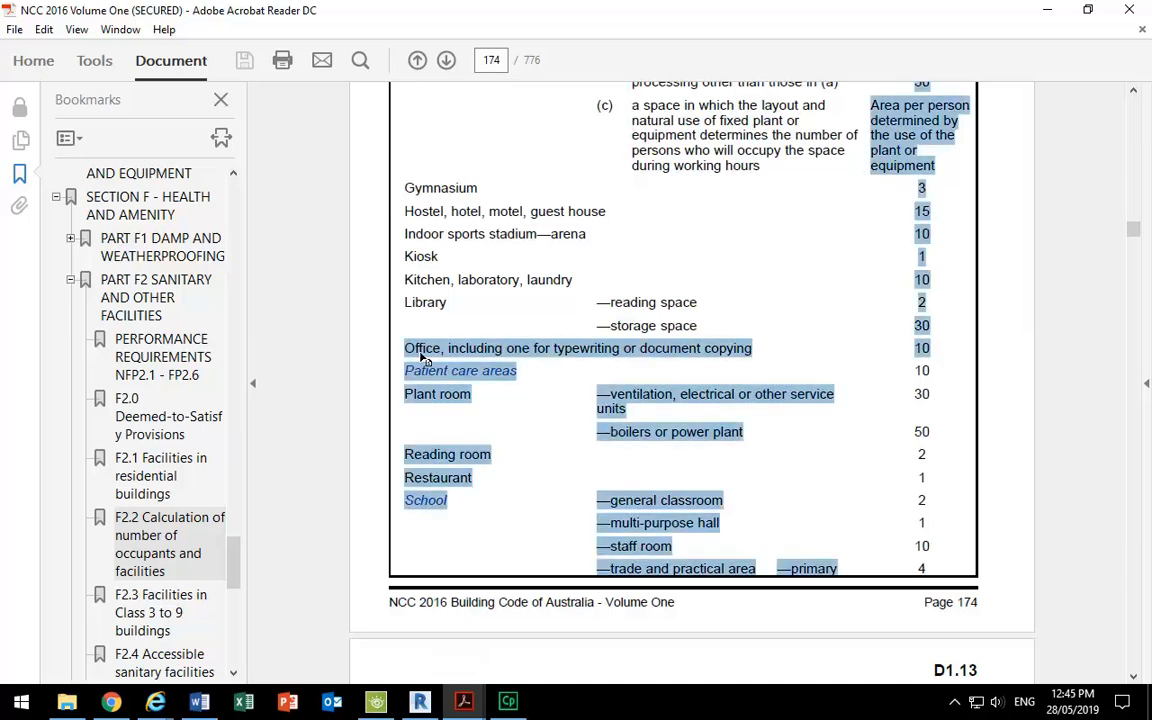
{"action": "left_click", "coordinate": [422, 353]}
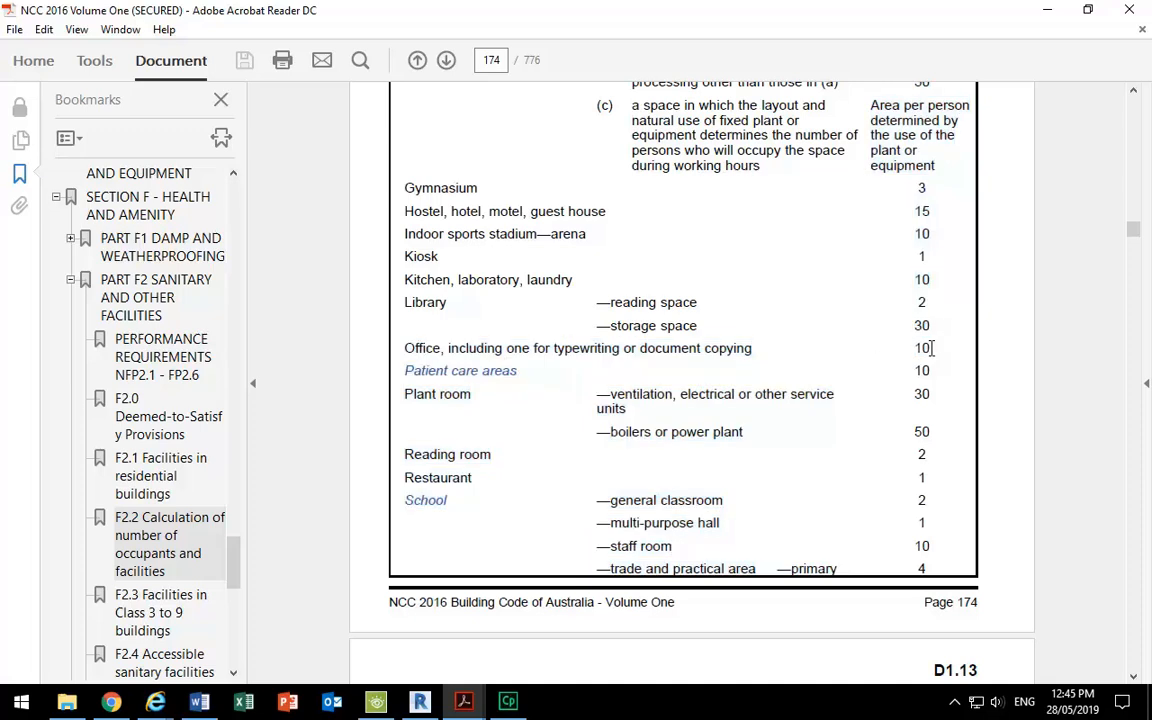
Switch to Revit and check the Office area tag on the Level 35 area plan, then review the whole floor.
{"action": "key", "text": "alt+Tab"}
{"action": "scroll", "coordinate": [608, 487], "scroll_direction": "up", "scroll_amount": 5}
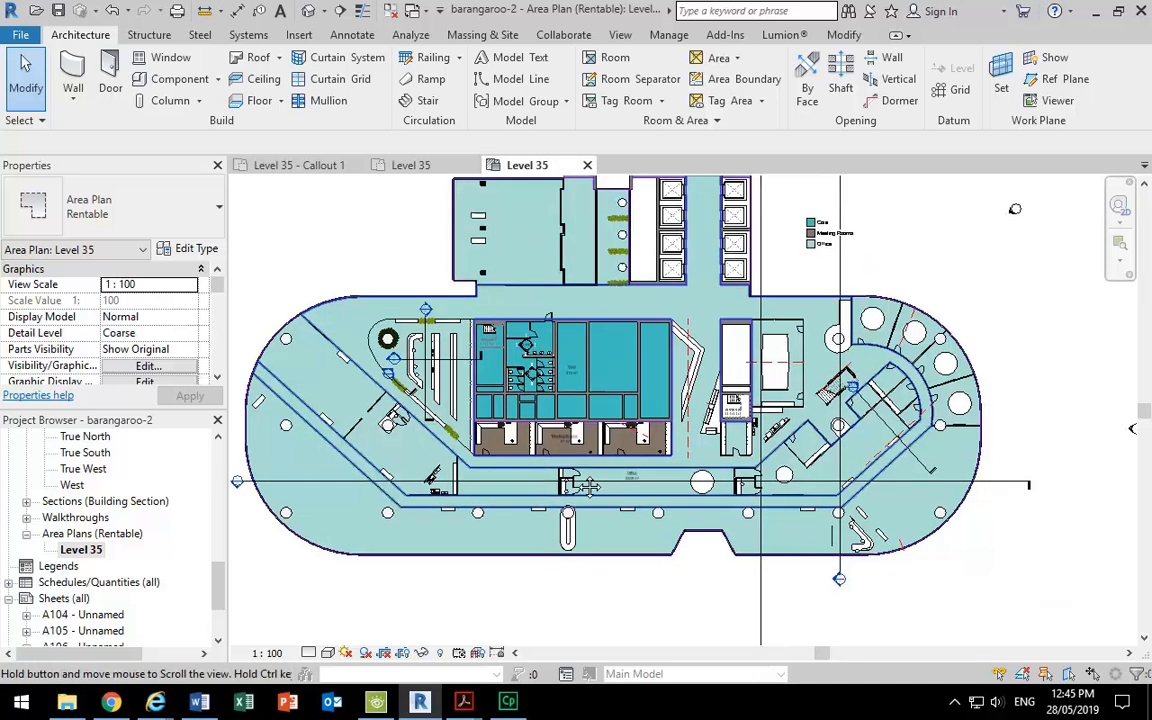
{"action": "scroll", "coordinate": [605, 487], "scroll_direction": "up", "scroll_amount": 6}
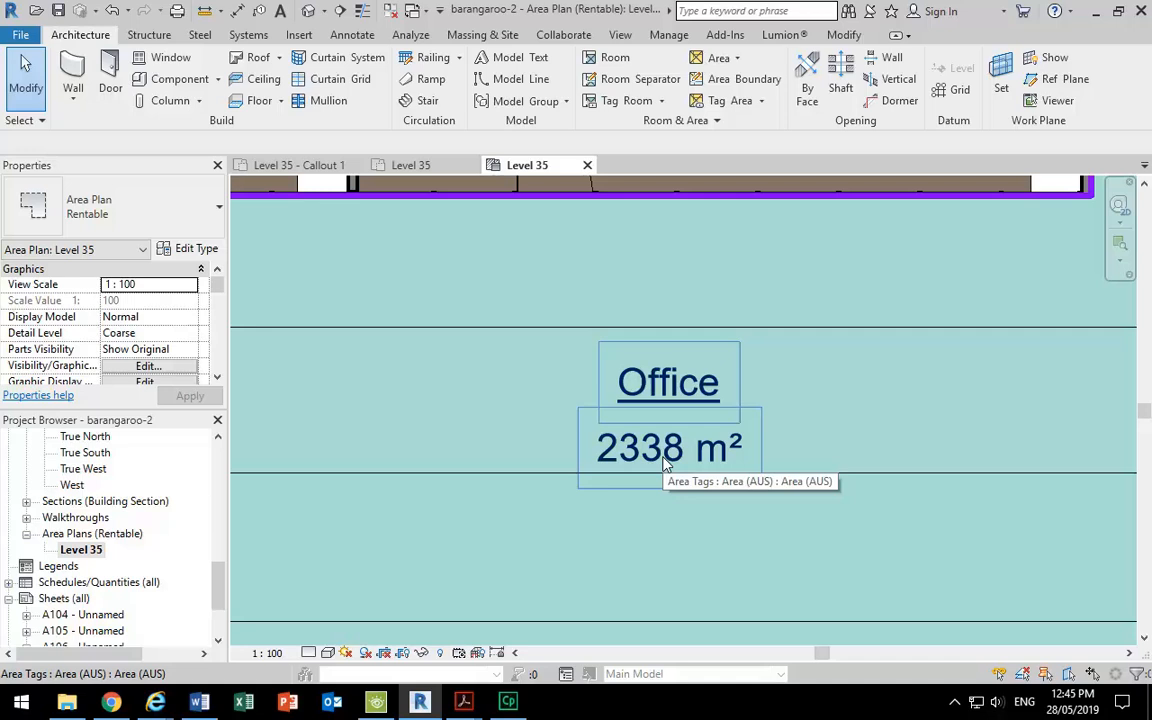
{"action": "scroll", "coordinate": [665, 462], "scroll_direction": "down", "scroll_amount": 6}
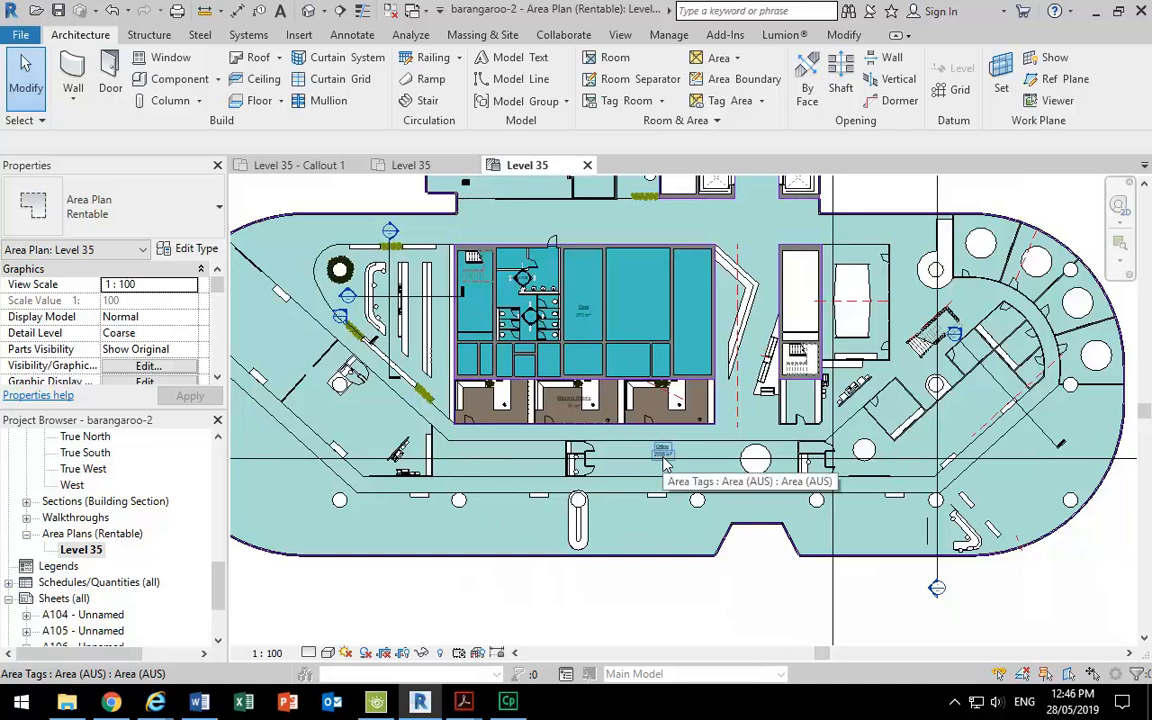
{"action": "scroll", "coordinate": [665, 462], "scroll_direction": "down", "scroll_amount": 2}
{"action": "middle_click_drag", "start_coordinate": [665, 462], "coordinate": [695, 540]}
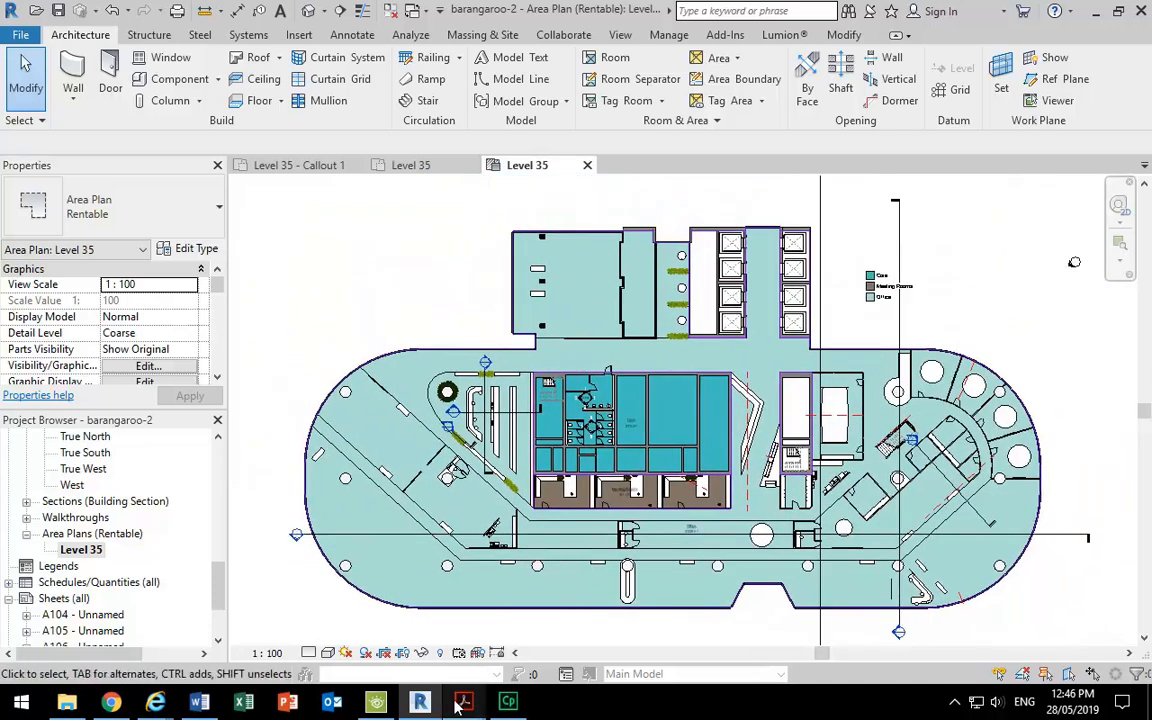
Switch back to the NCC 2016 Volume One PDF and view clauses D1.14 Measurement of distances and D1.15 Method of measurement.
{"action": "mouse_move", "coordinate": [463, 702]}
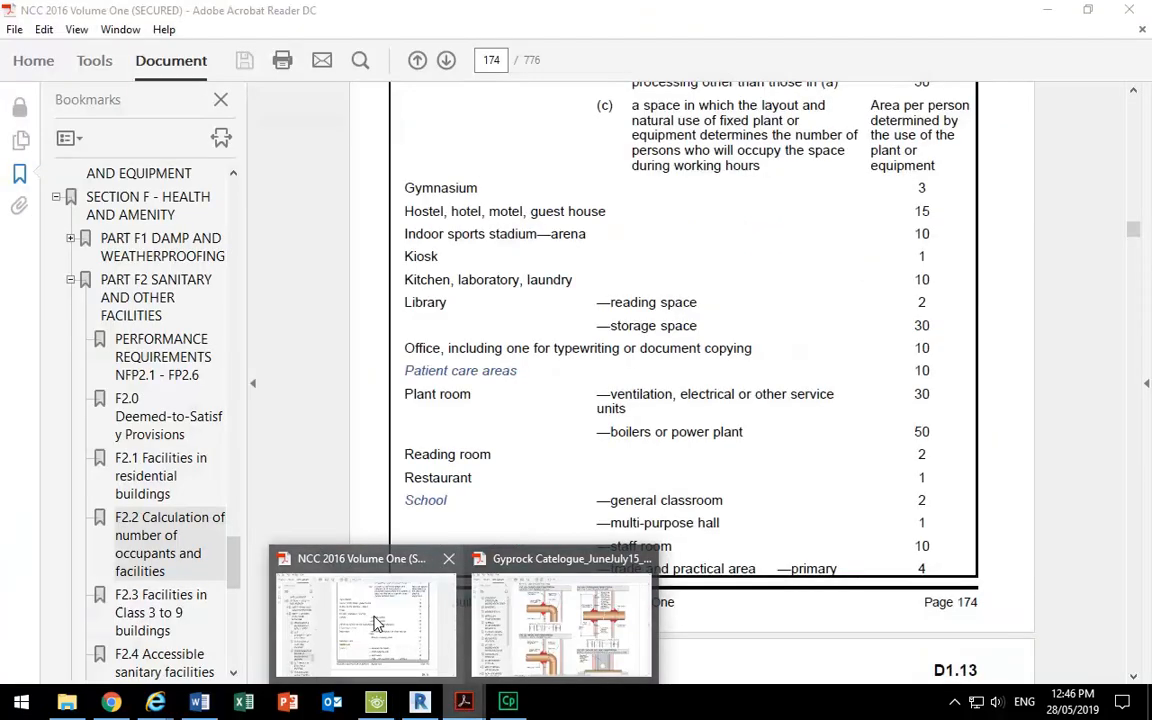
{"action": "left_click", "coordinate": [376, 623]}
{"action": "left_click_drag", "start_coordinate": [236, 570], "coordinate": [231, 394]}
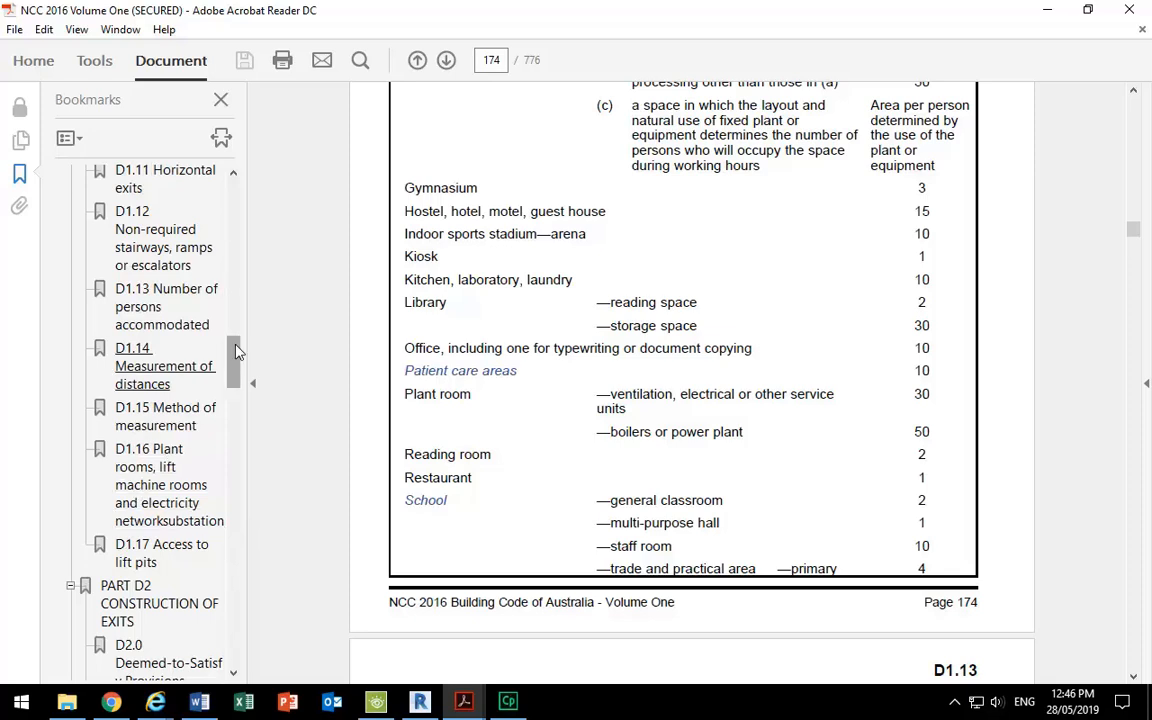
{"action": "scroll", "coordinate": [138, 370], "scroll_direction": "down", "scroll_amount": 2}
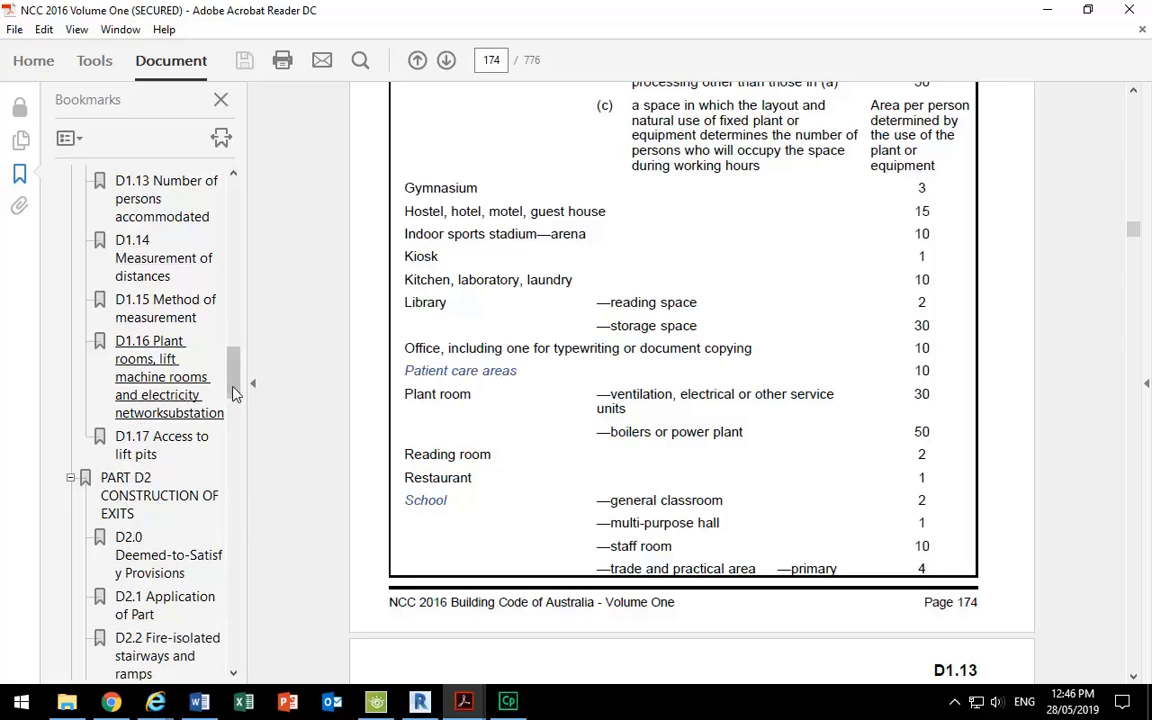
{"action": "scroll", "coordinate": [232, 390], "scroll_direction": "down", "scroll_amount": 4}
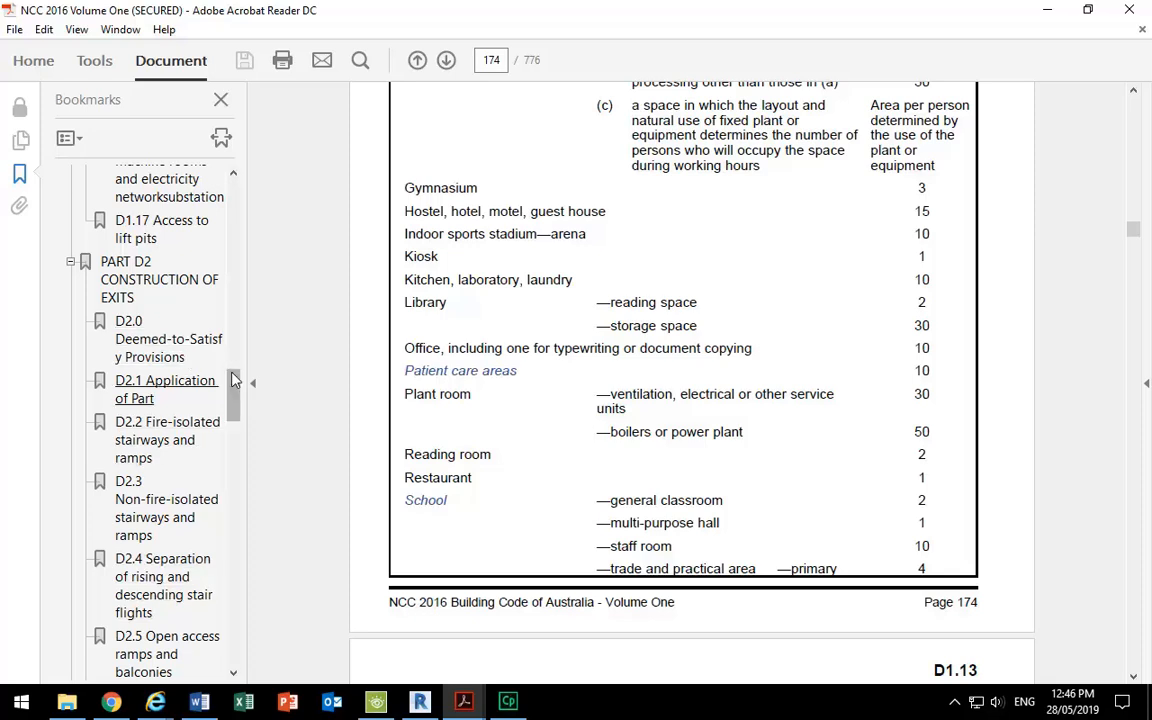
{"action": "scroll", "coordinate": [232, 400], "scroll_direction": "up", "scroll_amount": 5}
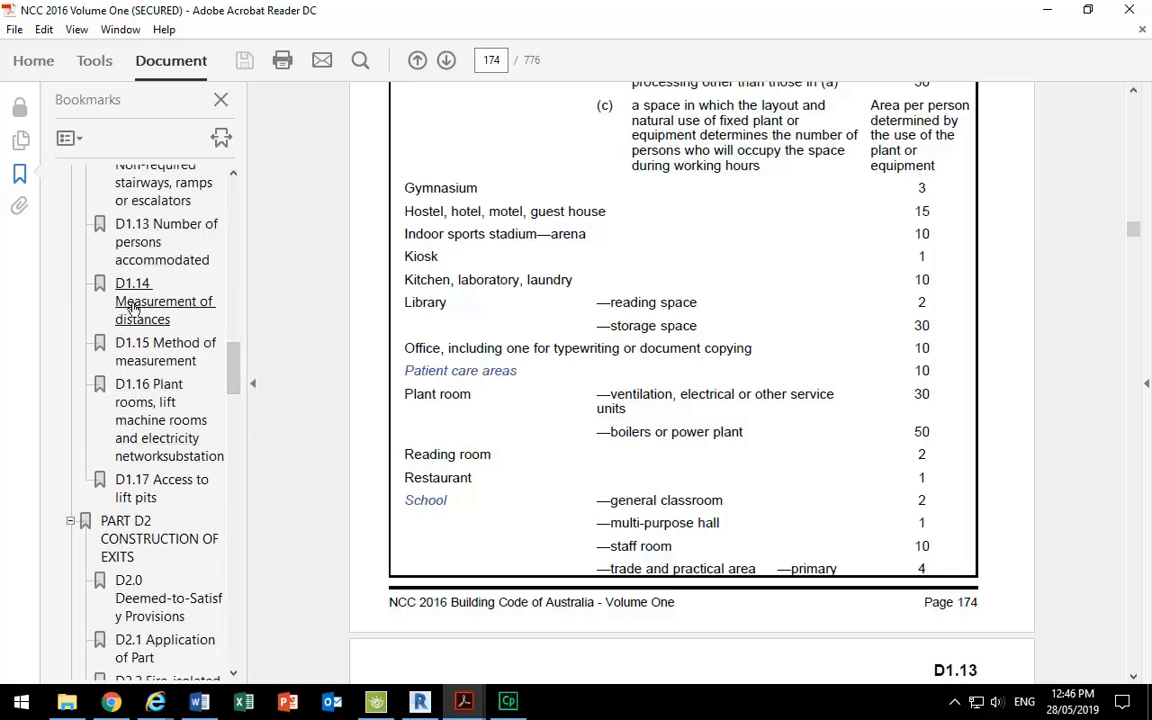
{"action": "left_click", "coordinate": [133, 306]}
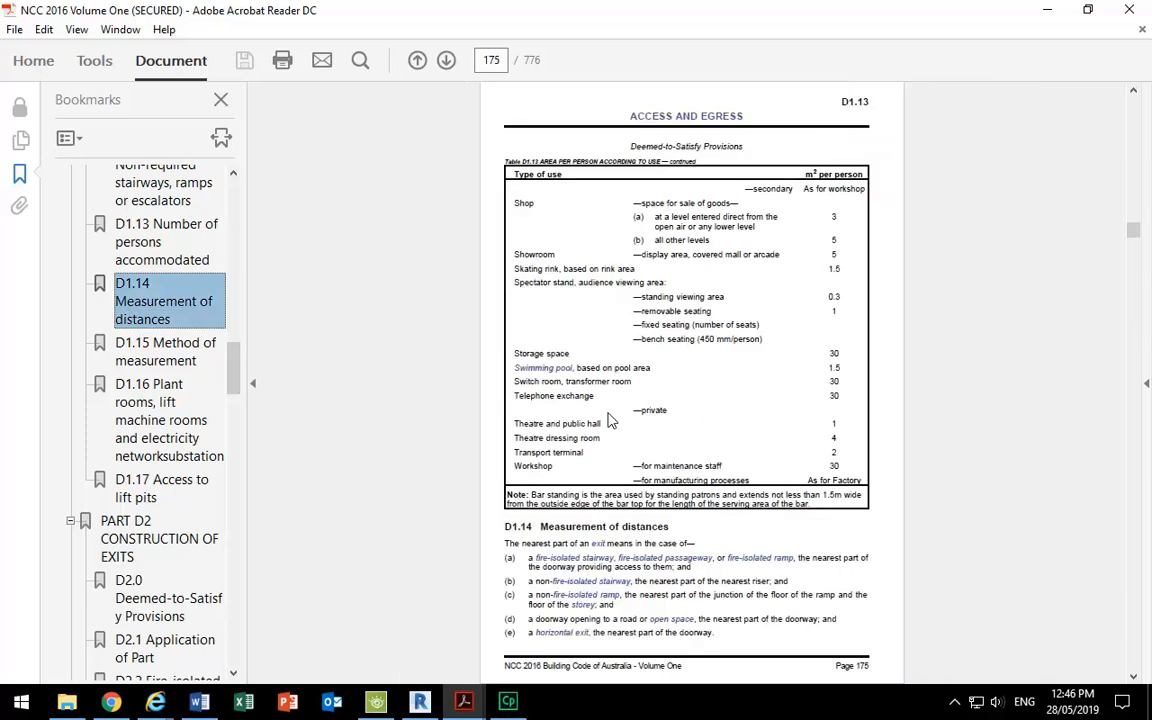
{"action": "scroll", "coordinate": [605, 430], "scroll_direction": "down", "scroll_amount": 5}
Go to clause D2.2 Fire-isolated stairways and ramps in Part D2 Construction of Exits.
{"action": "scroll", "coordinate": [150, 420], "scroll_direction": "down", "scroll_amount": 5}
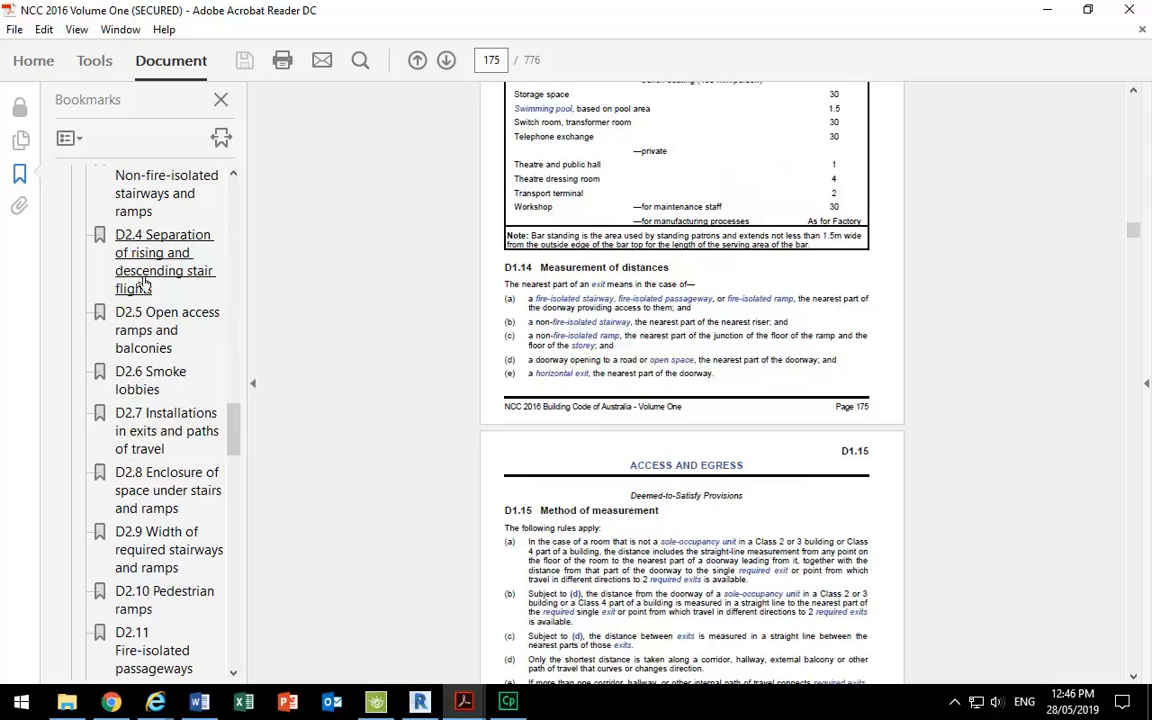
{"action": "scroll", "coordinate": [147, 268], "scroll_direction": "up", "scroll_amount": 4}
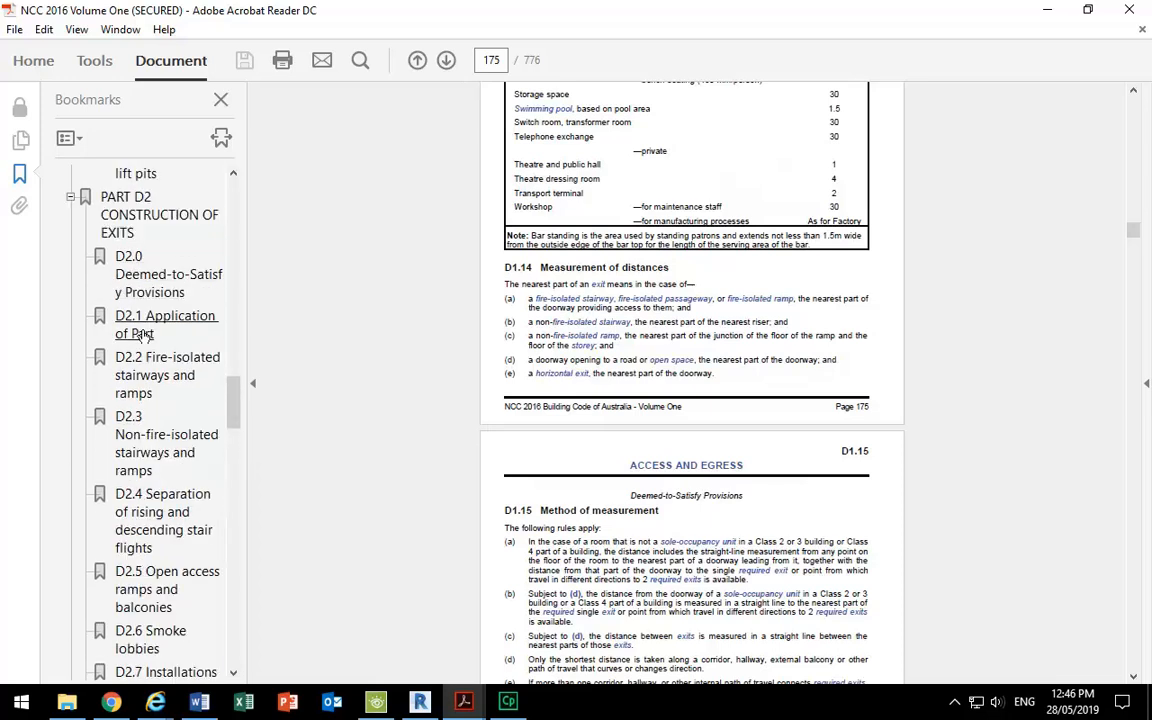
{"action": "left_click", "coordinate": [150, 376]}
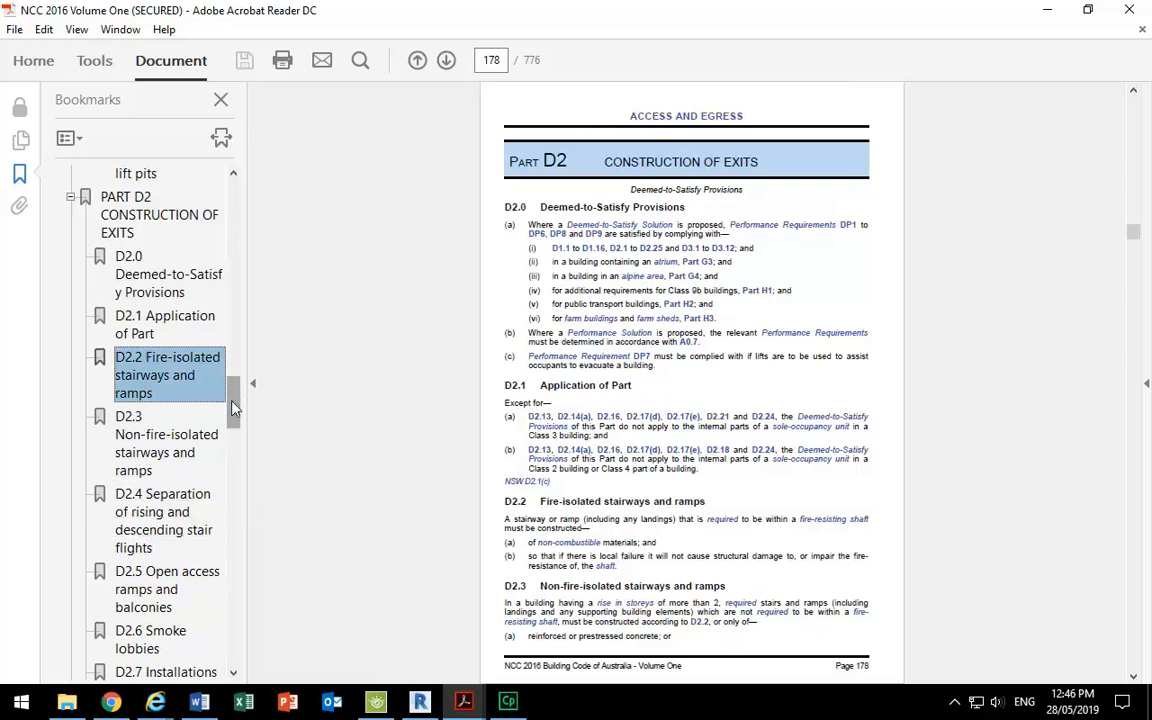
Go to clause D2.9 Width of required stairways and ramps and read it along with the neighbouring clause D2.8.
{"action": "scroll", "coordinate": [233, 407], "scroll_direction": "down", "scroll_amount": 3}
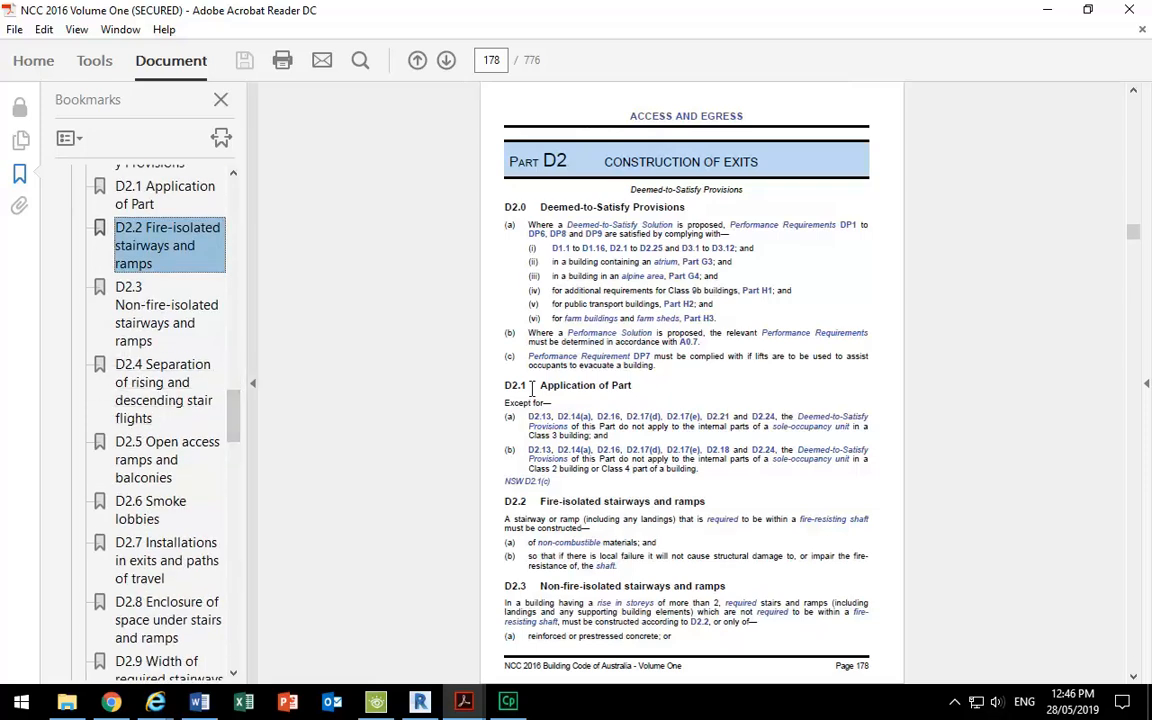
{"action": "left_click_drag", "start_coordinate": [233, 420], "coordinate": [236, 433]}
{"action": "scroll", "coordinate": [233, 433], "scroll_direction": "down", "scroll_amount": 3}
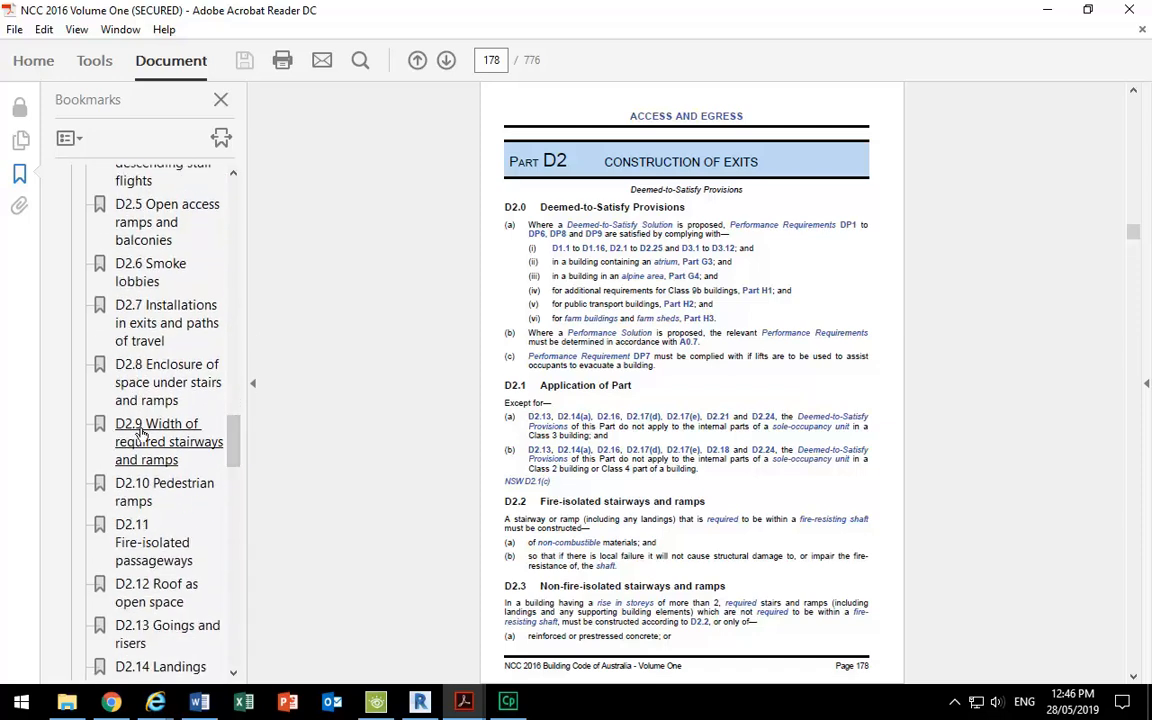
{"action": "left_click", "coordinate": [140, 433]}
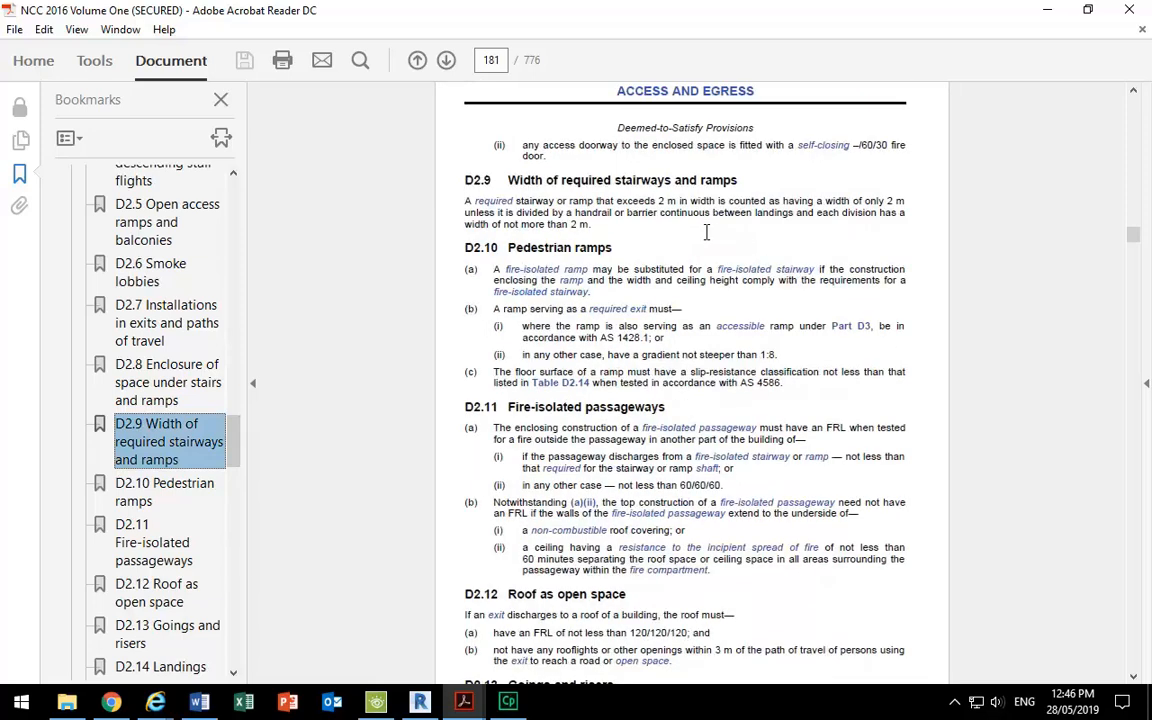
{"action": "scroll", "coordinate": [706, 232], "scroll_direction": "up", "scroll_amount": 2, "text": "ctrl"}
{"action": "scroll", "coordinate": [706, 240], "scroll_direction": "down", "scroll_amount": 2, "text": "ctrl"}
{"action": "scroll", "coordinate": [706, 240], "scroll_direction": "up", "scroll_amount": 5}
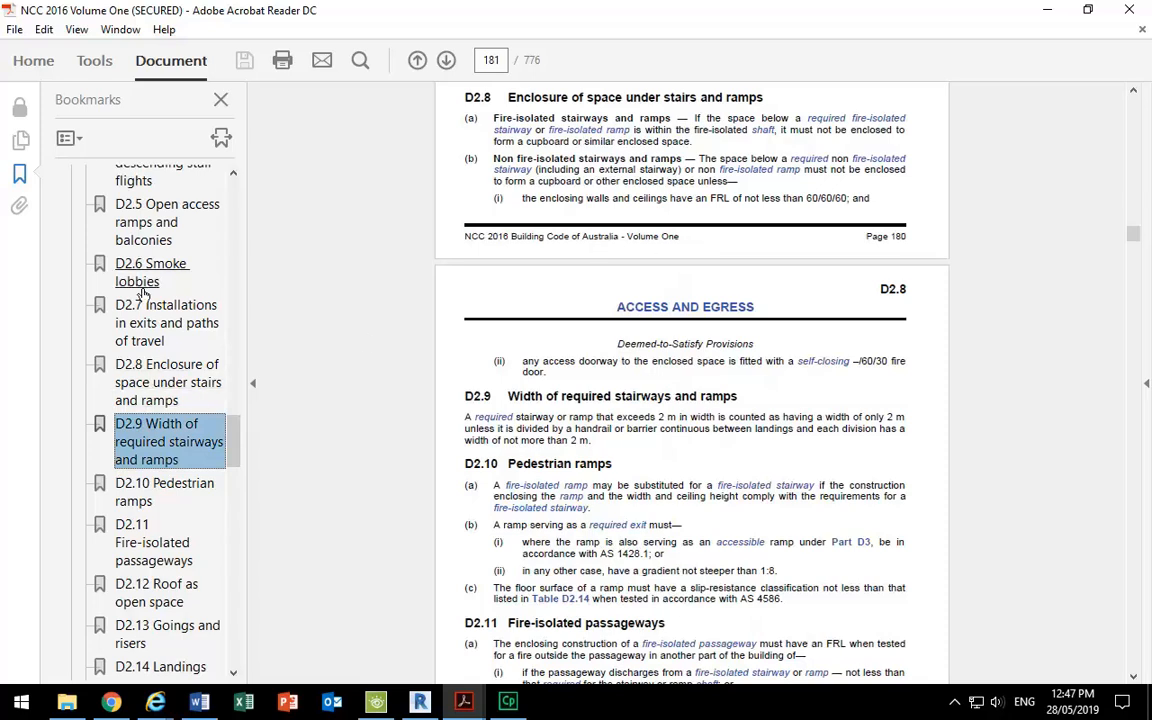
Go back to Part D1 and view clause D1.12 Non-required stairways, ramps or escalators.
{"action": "left_click_drag", "start_coordinate": [236, 460], "coordinate": [240, 377]}
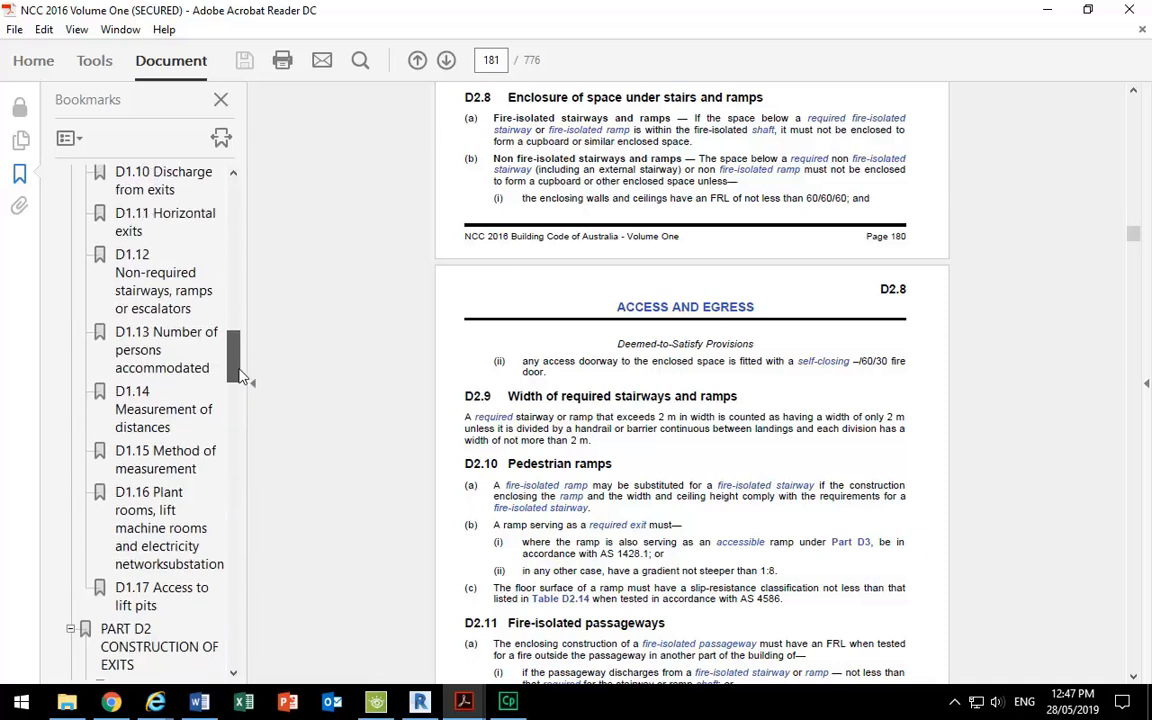
{"action": "left_click", "coordinate": [148, 294]}
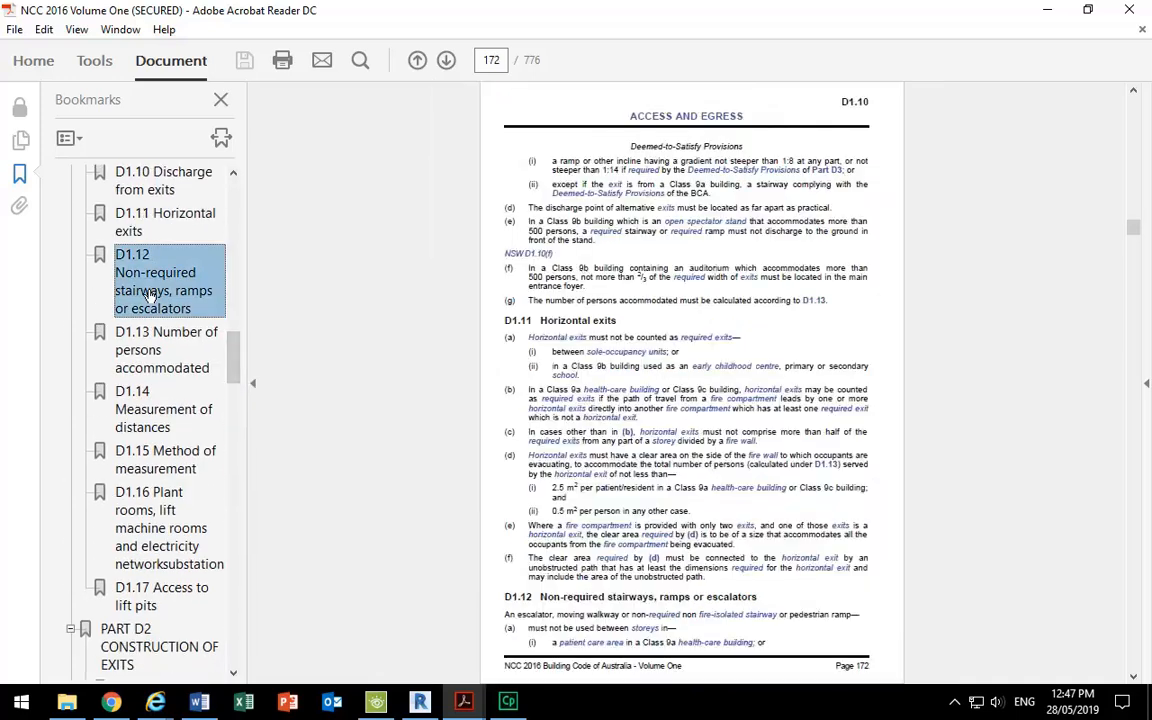
{"action": "scroll", "coordinate": [627, 456], "scroll_direction": "down", "scroll_amount": 1}
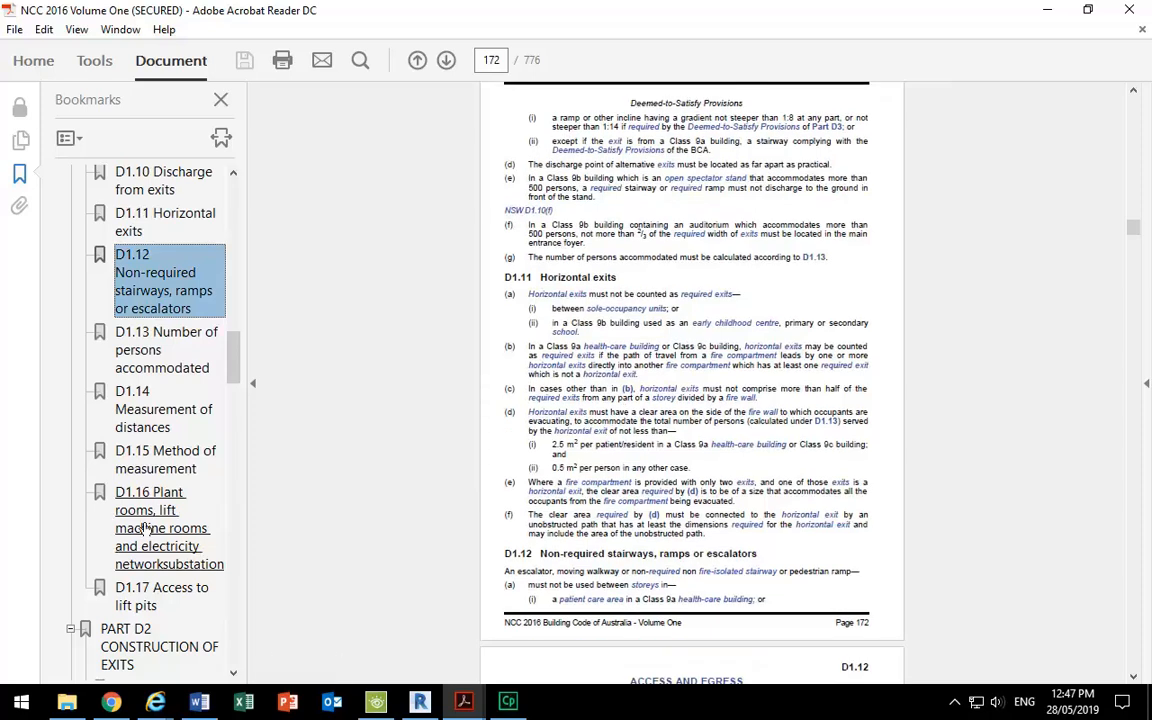
Go to clause D1.6 Dimensions of exits and paths of travel to exits and read its height and width requirements.
{"action": "left_click_drag", "start_coordinate": [231, 374], "coordinate": [233, 333]}
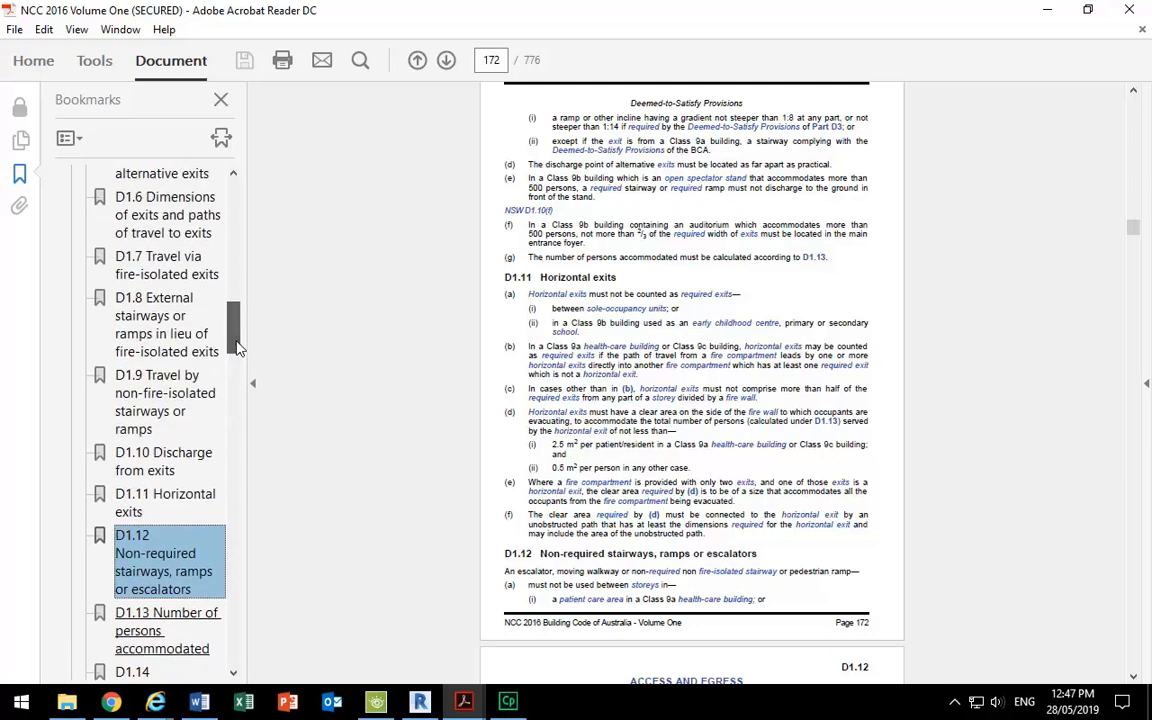
{"action": "left_click", "coordinate": [157, 230]}
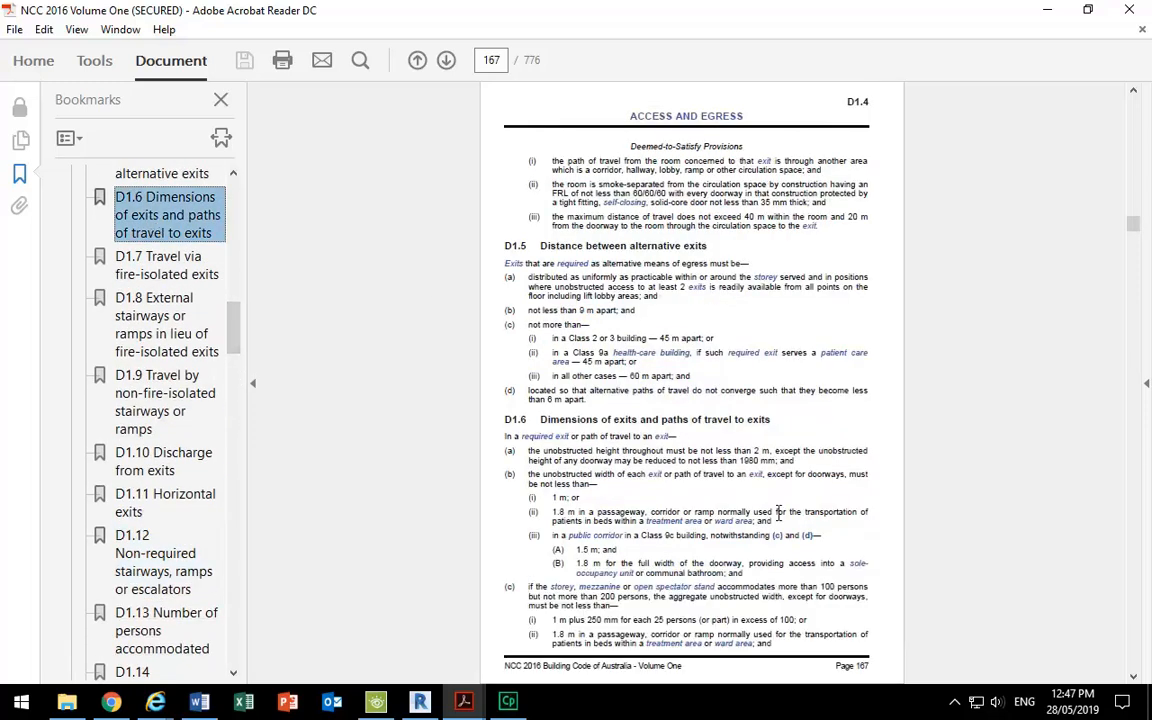
{"action": "scroll", "coordinate": [762, 487], "scroll_direction": "down", "scroll_amount": 2}
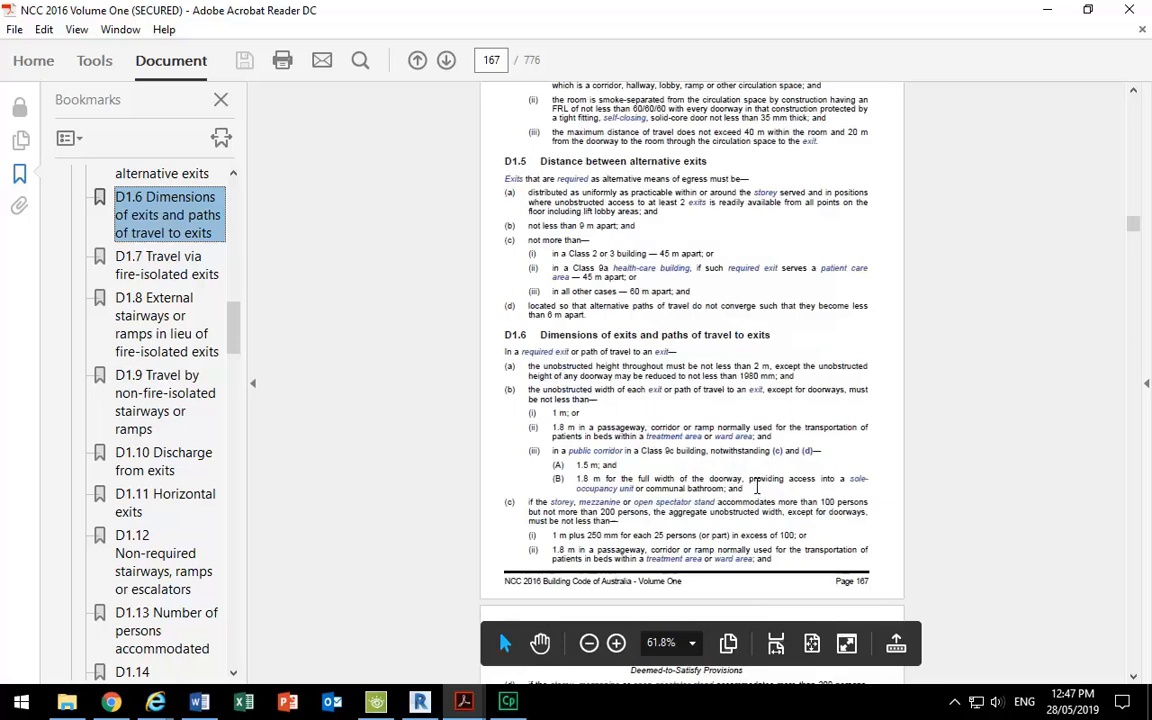
Read the width requirements in clause D1.6(b) and (c), glancing at the Level 35 area plan in Revit.
{"action": "scroll", "coordinate": [688, 435], "scroll_direction": "up", "scroll_amount": 3, "text": "ctrl"}
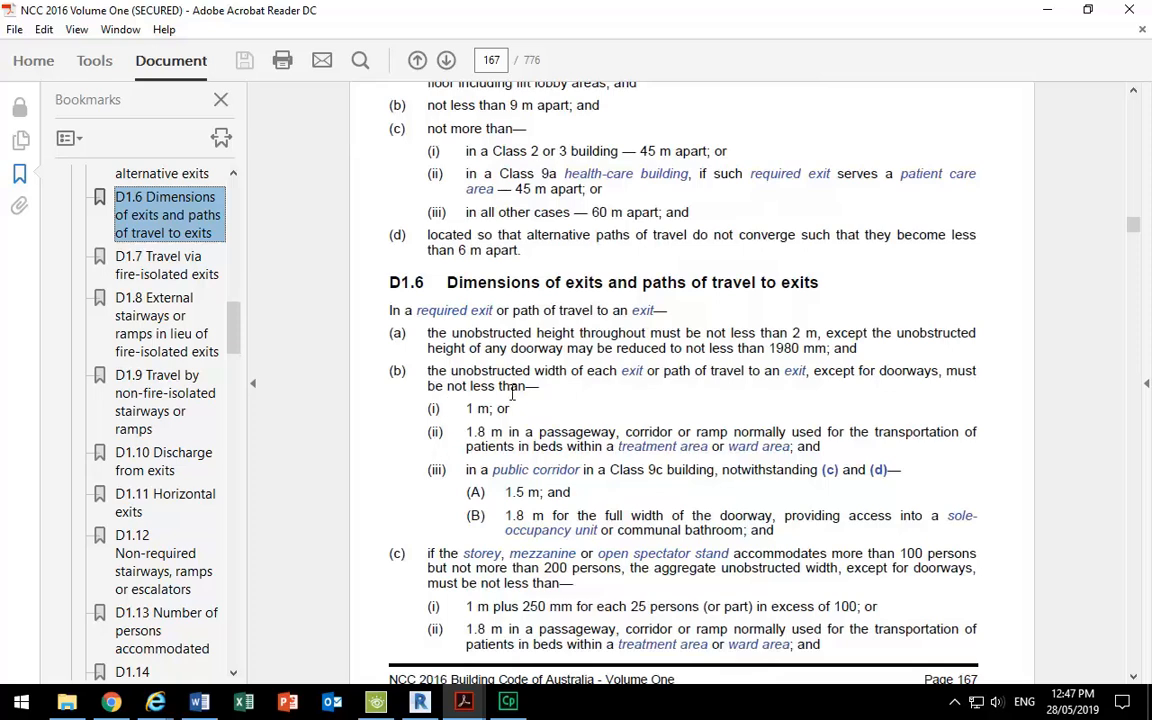
{"action": "scroll", "coordinate": [512, 393], "scroll_direction": "down", "scroll_amount": 2}
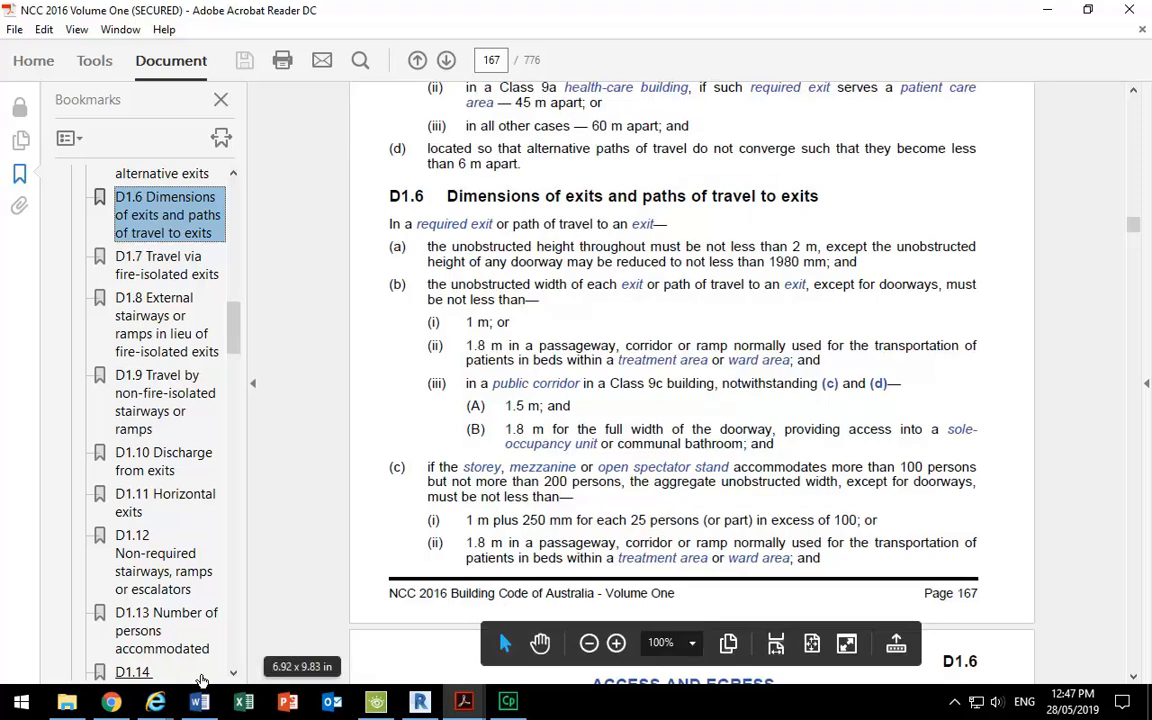
{"action": "left_click", "coordinate": [418, 703]}
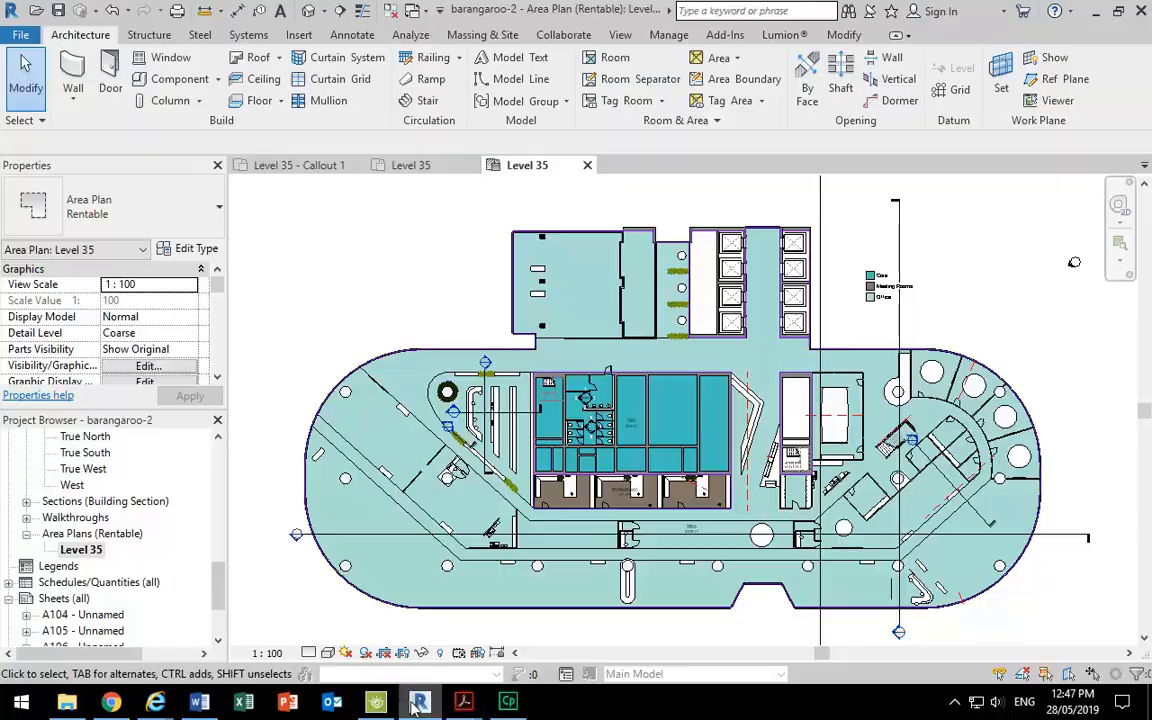
{"action": "left_click", "coordinate": [418, 703]}
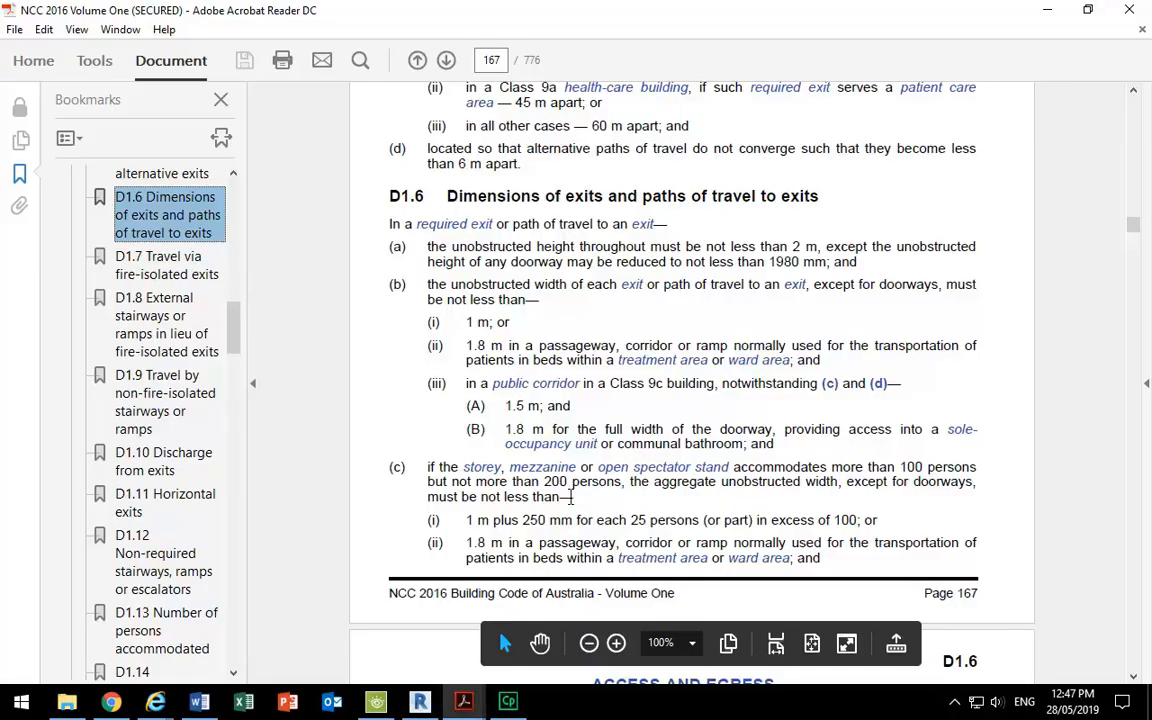
Switch to Revit and draw an area boundary about 2717 mm long from the eastern table room's upper outer corner to the facade.
{"action": "left_click", "coordinate": [418, 703]}
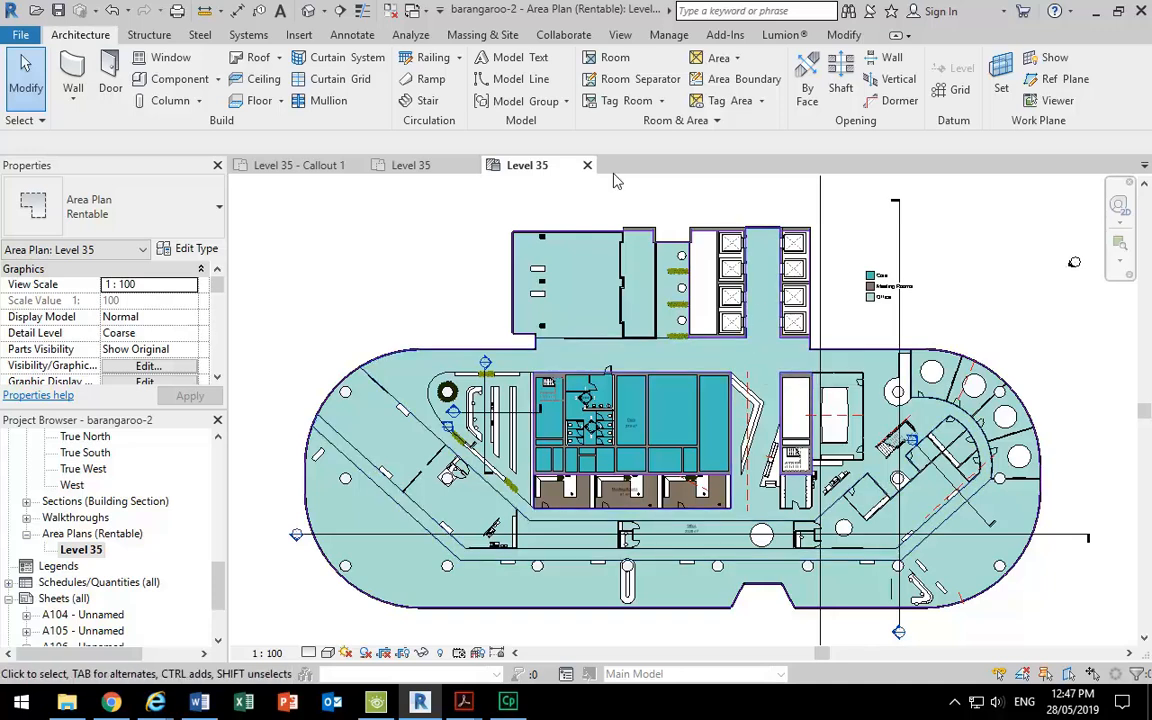
{"action": "left_click", "coordinate": [753, 80]}
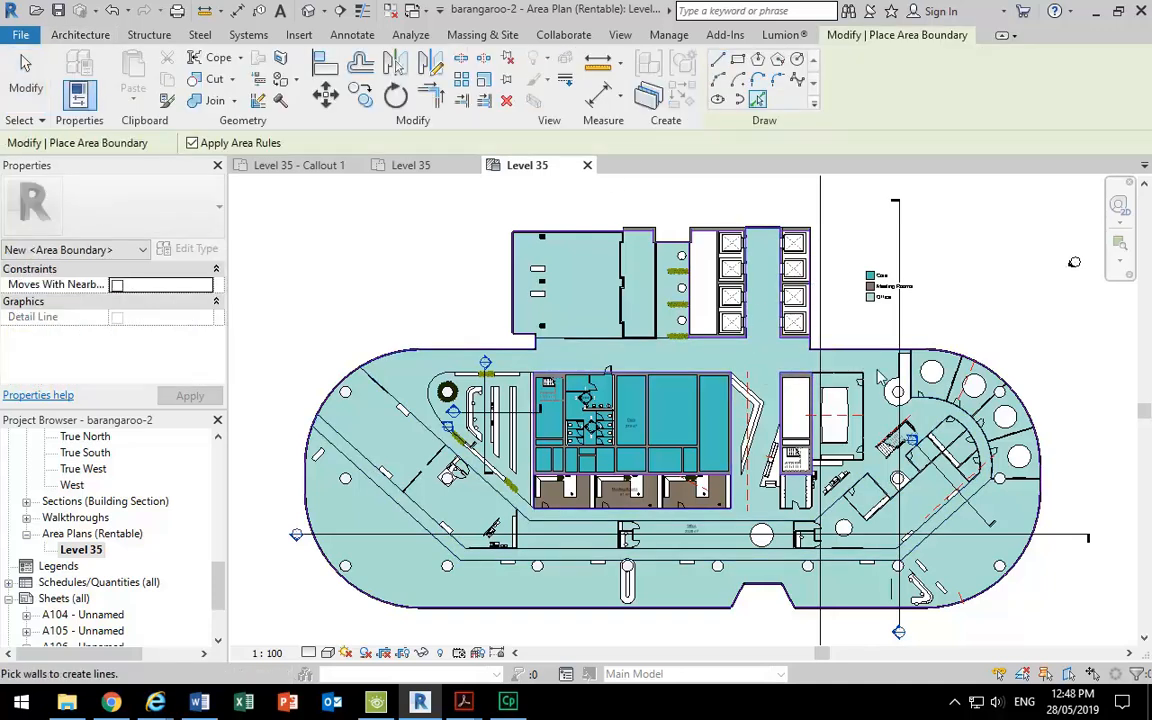
{"action": "scroll", "coordinate": [790, 345], "scroll_direction": "up", "scroll_amount": 1}
{"action": "left_click", "coordinate": [718, 60]}
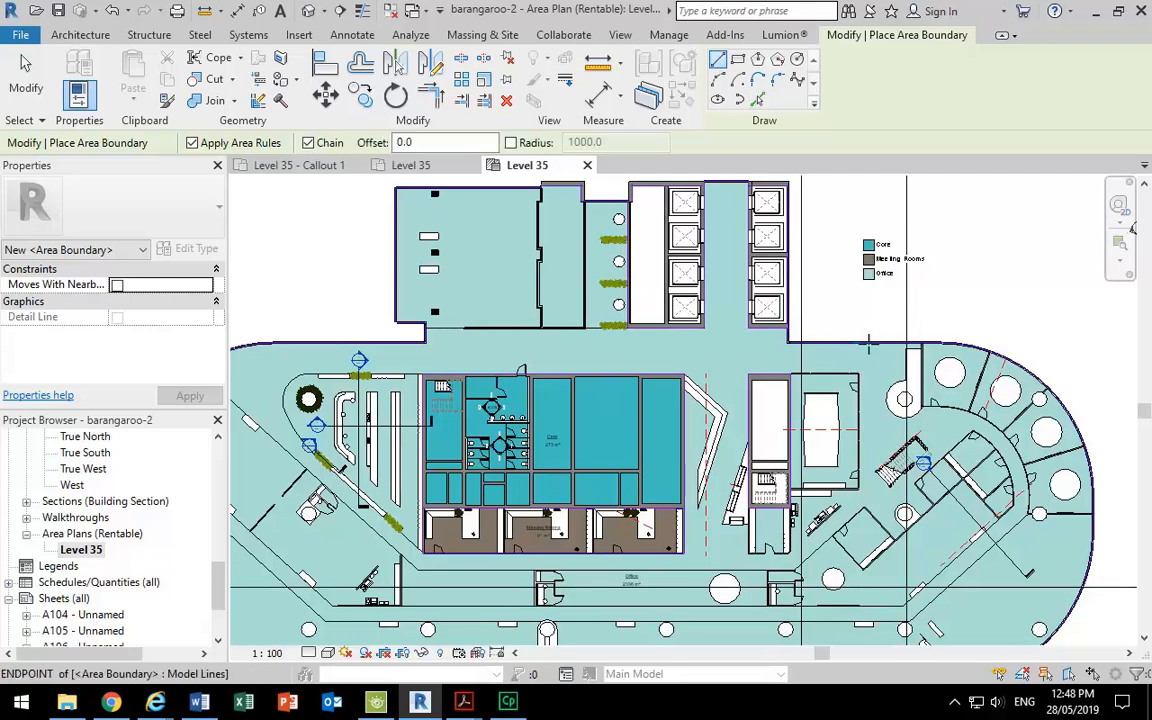
{"action": "scroll", "coordinate": [868, 345], "scroll_direction": "up", "scroll_amount": 4}
{"action": "scroll", "coordinate": [597, 438], "scroll_direction": "down", "scroll_amount": 1}
{"action": "middle_click_drag", "start_coordinate": [618, 452], "coordinate": [606, 457]}
{"action": "scroll", "coordinate": [810, 442], "scroll_direction": "up", "scroll_amount": 2}
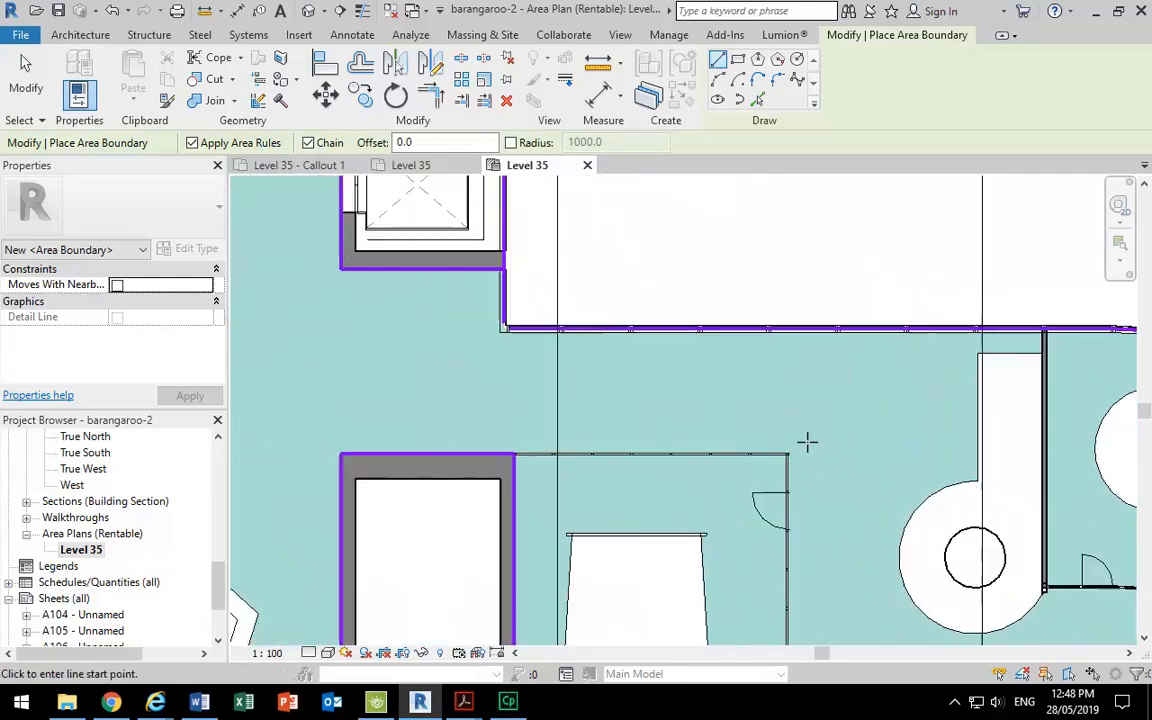
{"action": "left_click", "coordinate": [782, 455]}
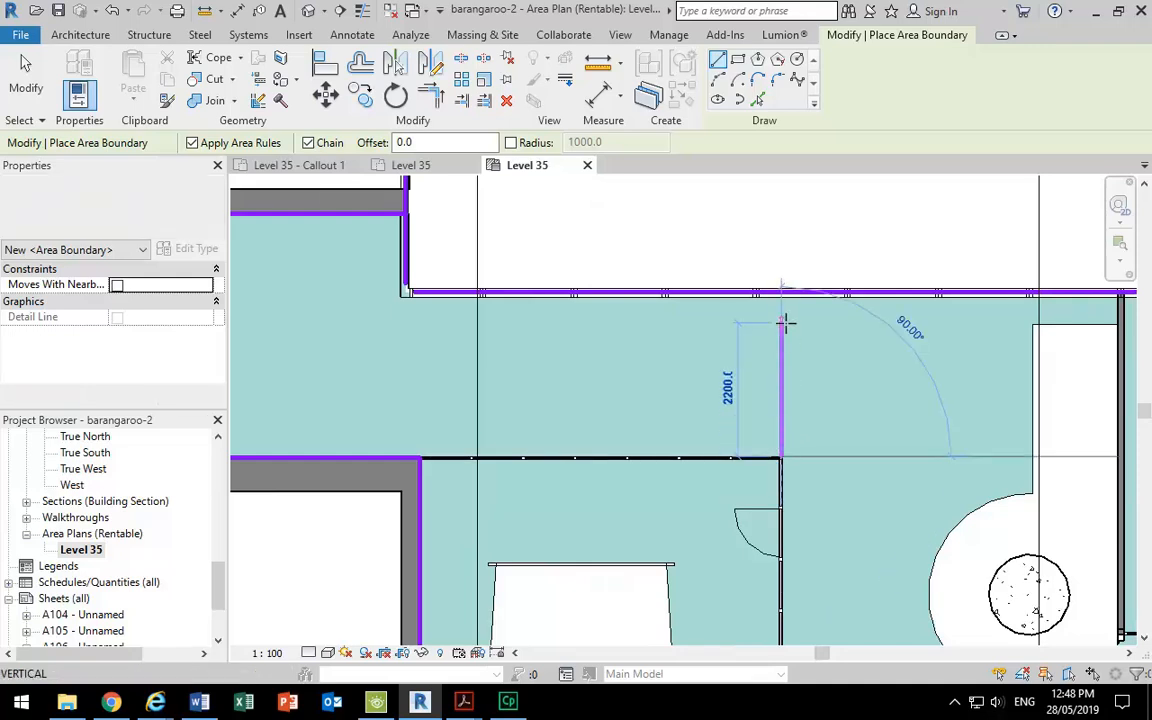
{"action": "left_click", "coordinate": [783, 291]}
{"action": "scroll", "coordinate": [707, 287], "scroll_direction": "down", "scroll_amount": 2}
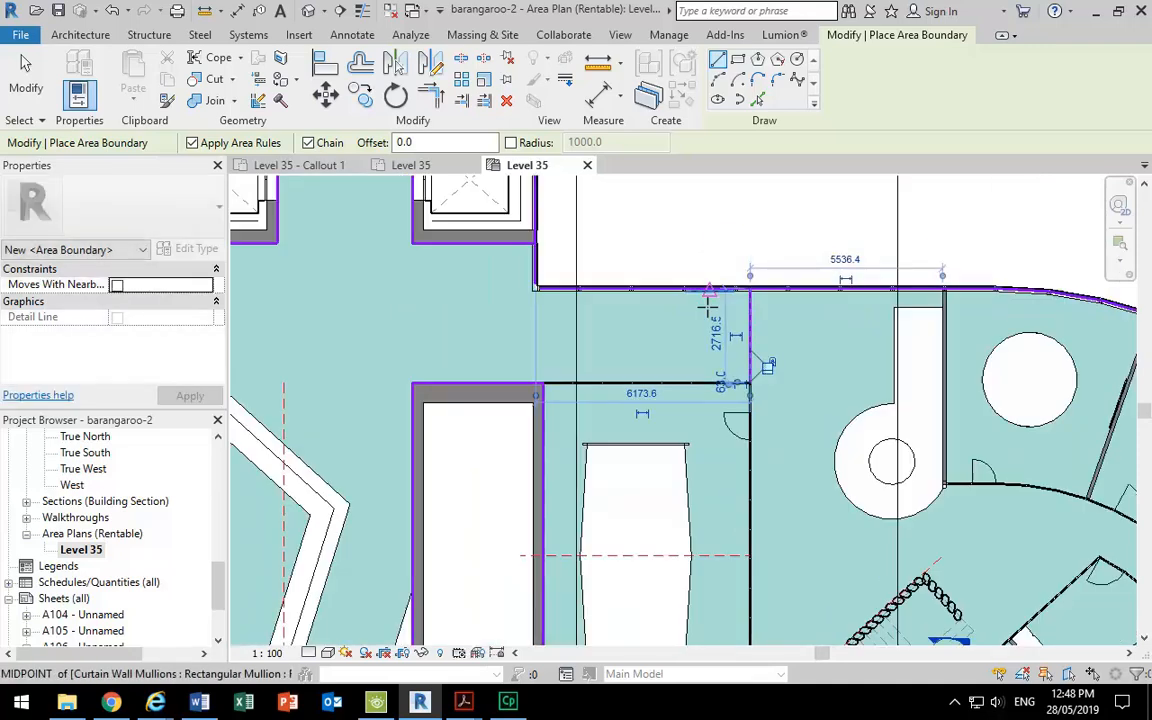
Draw an area boundary about 5968 mm long along the lower wall of the table room, starting at the stair shaft.
{"action": "scroll", "coordinate": [701, 402], "scroll_direction": "down", "scroll_amount": 2}
{"action": "middle_click_drag", "start_coordinate": [733, 396], "coordinate": [730, 350]}
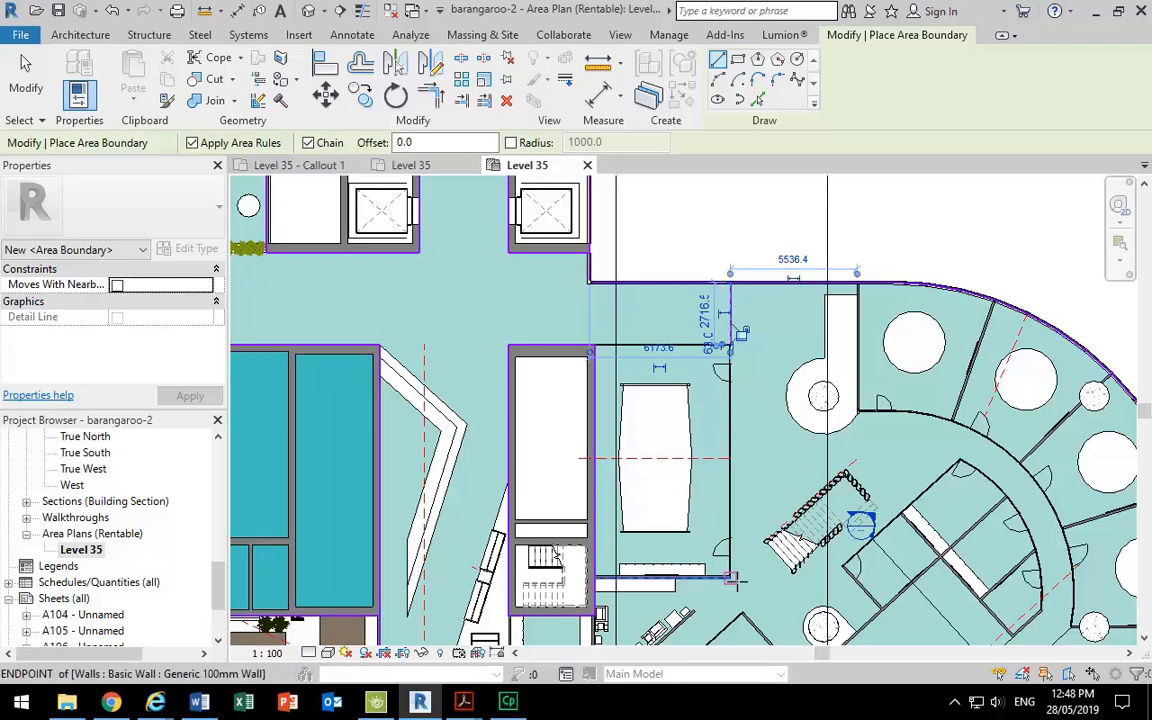
{"action": "scroll", "coordinate": [596, 577], "scroll_direction": "up", "scroll_amount": 2}
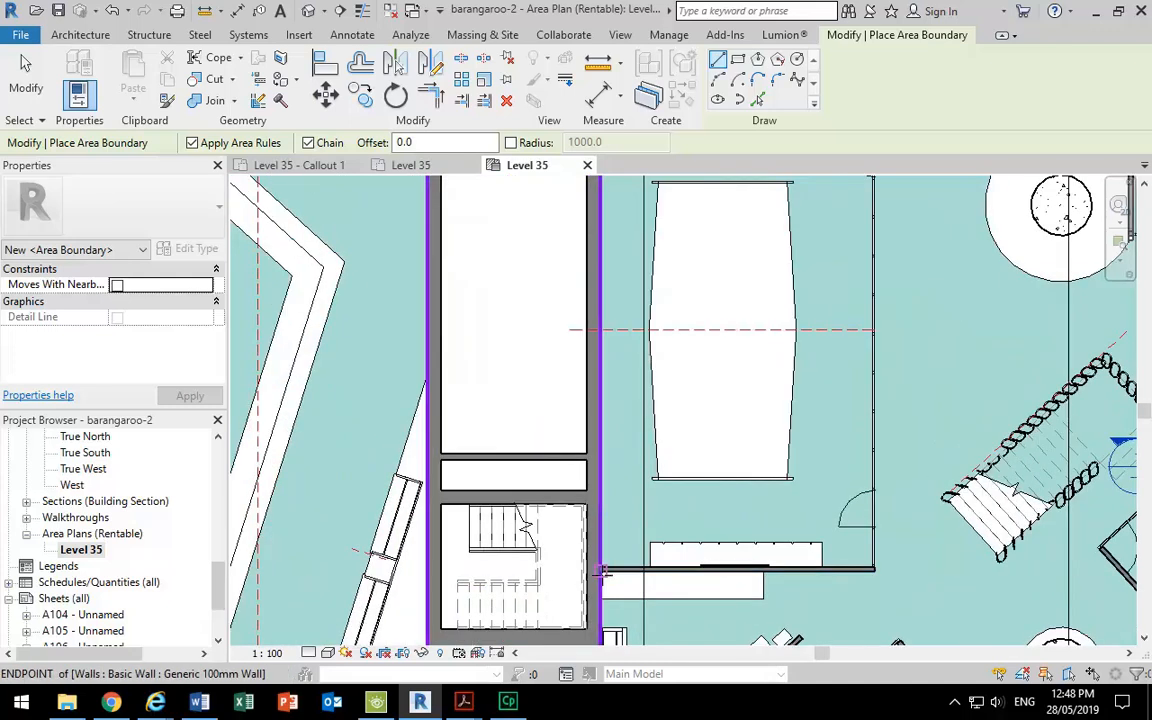
{"action": "left_click", "coordinate": [603, 571]}
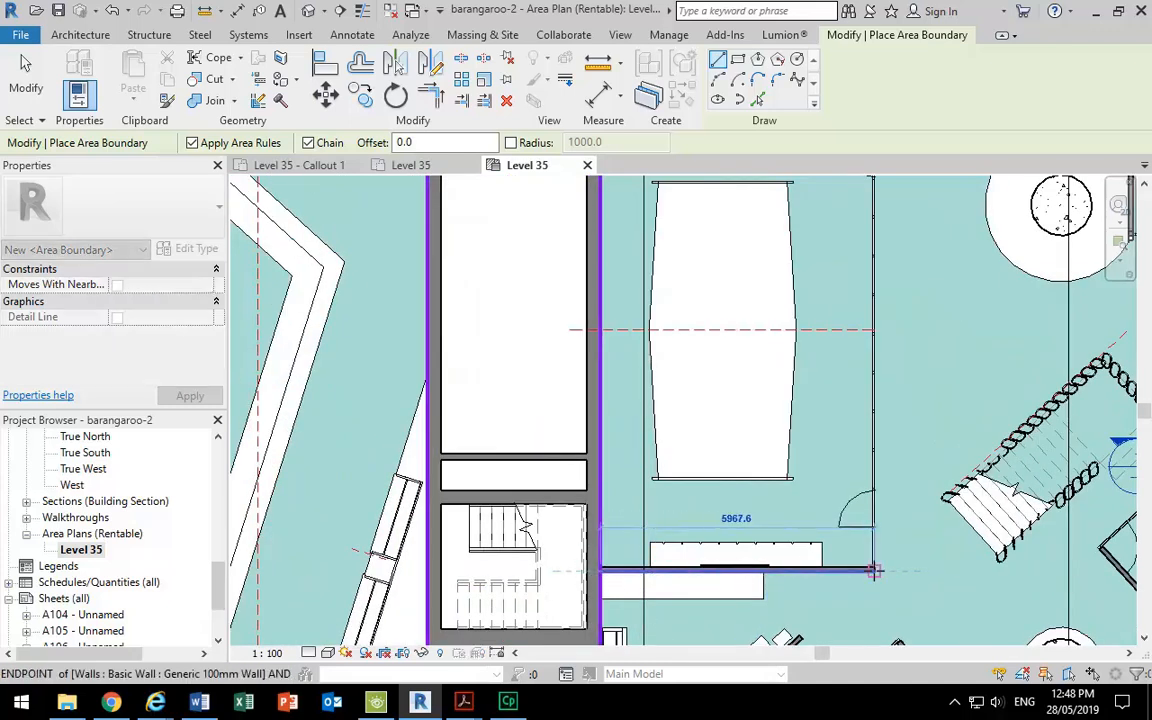
{"action": "key", "text": "Escape"}
{"action": "key", "text": "Escape"}
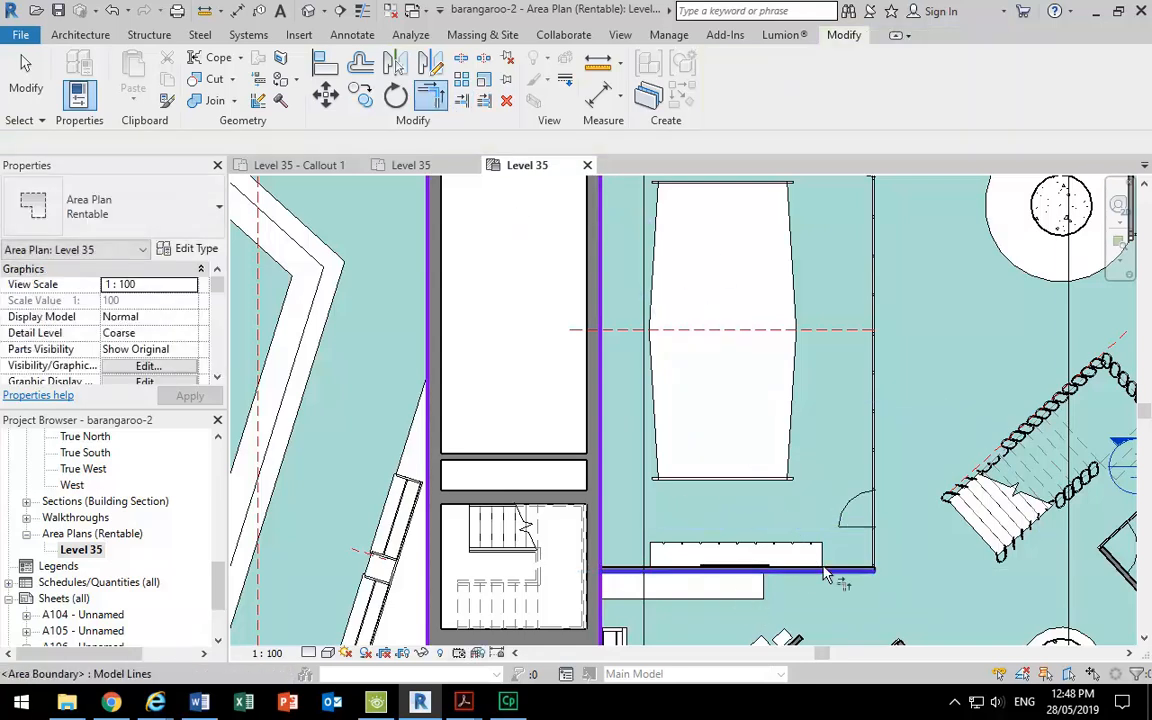
Trim the table room's outer vertical area boundary and its lower boundary to meet at the corner.
{"action": "scroll", "coordinate": [822, 578], "scroll_direction": "down", "scroll_amount": 2}
{"action": "key", "text": "t"}
{"action": "key", "text": "r"}
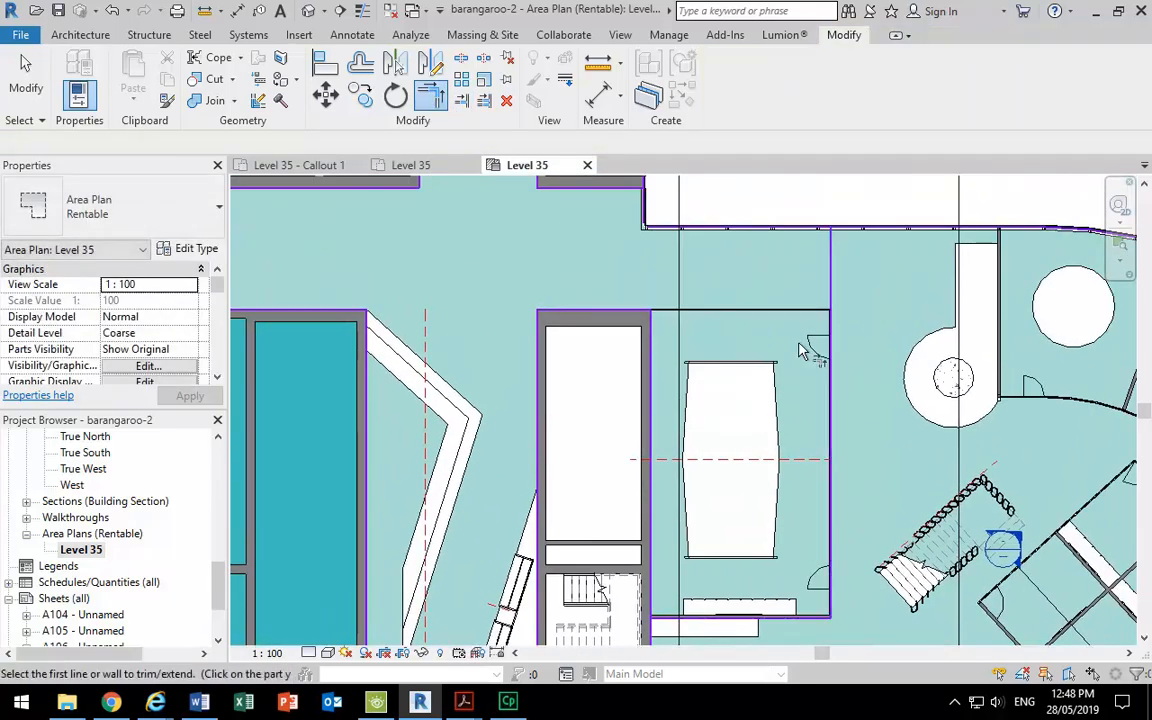
Draw an area boundary across the gap between the upper corners of the main core and the stair shaft.
{"action": "scroll", "coordinate": [715, 446], "scroll_direction": "down", "scroll_amount": 2}
{"action": "middle_click_drag", "start_coordinate": [700, 438], "coordinate": [872, 418]}
{"action": "scroll", "coordinate": [805, 408], "scroll_direction": "down", "scroll_amount": 2}
{"action": "middle_click_drag", "start_coordinate": [791, 408], "coordinate": [765, 398]}
{"action": "scroll", "coordinate": [716, 318], "scroll_direction": "up", "scroll_amount": 3}
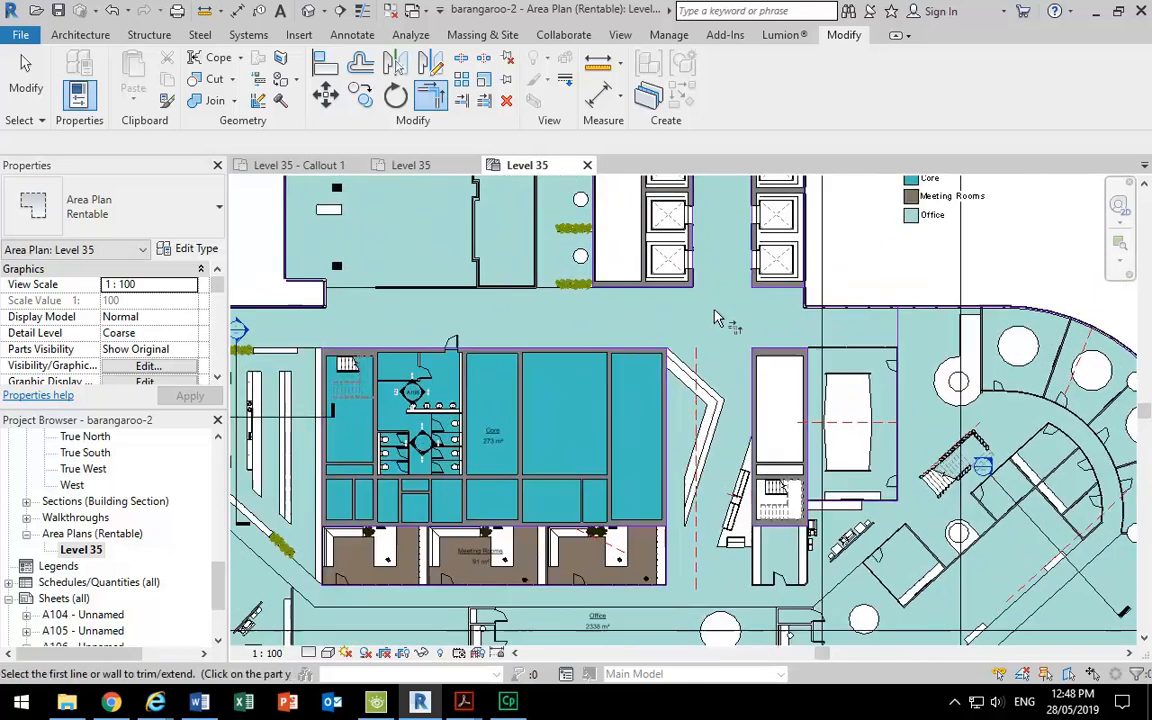
{"action": "left_click", "coordinate": [80, 35]}
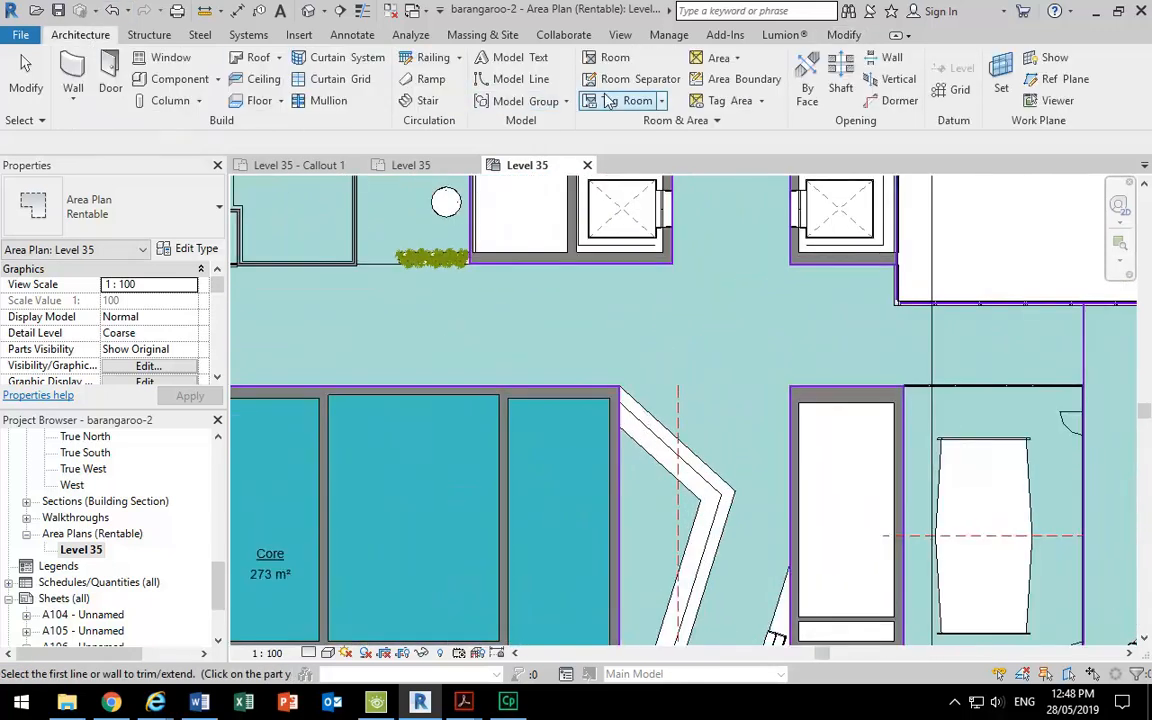
{"action": "left_click", "coordinate": [739, 86]}
{"action": "scroll", "coordinate": [815, 400], "scroll_direction": "up", "scroll_amount": 3}
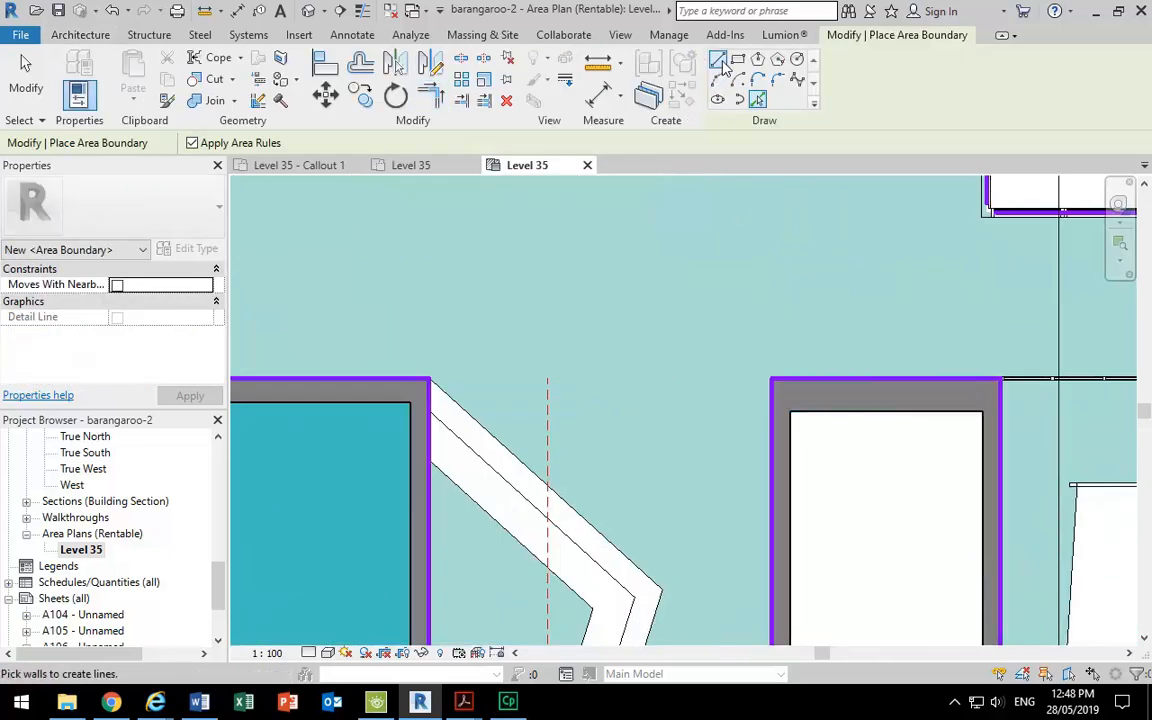
{"action": "left_click", "coordinate": [771, 379]}
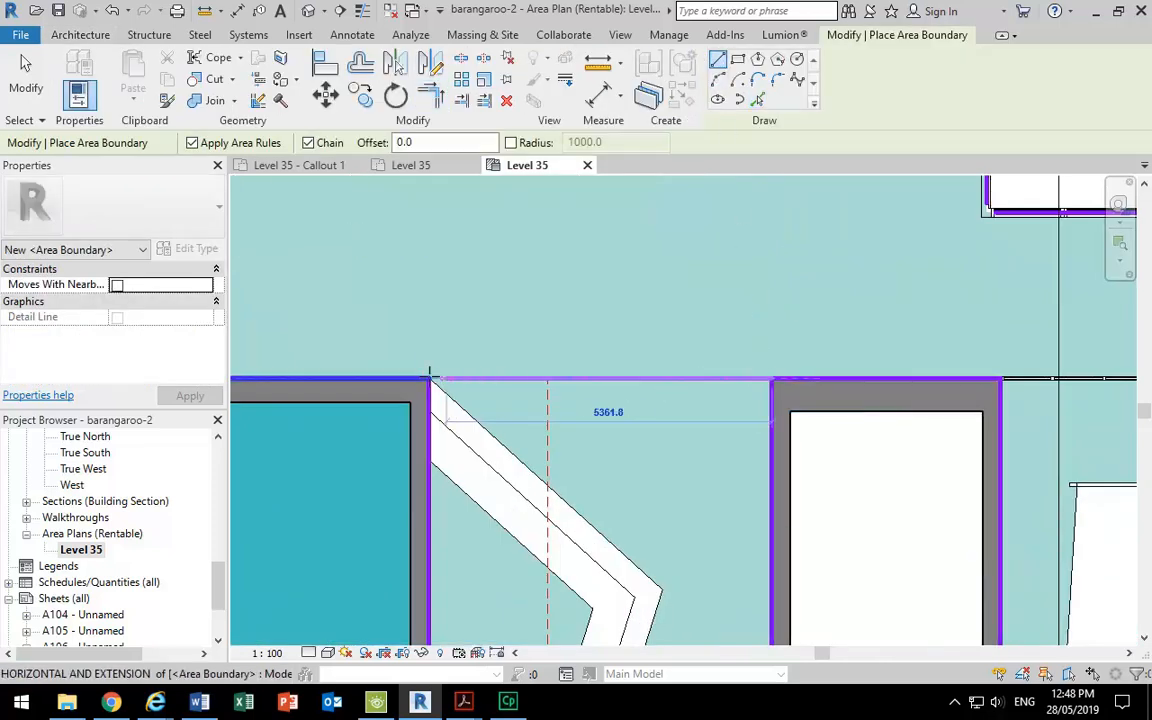
{"action": "left_click", "coordinate": [428, 377]}
Draw a vertical area boundary across the corridor between the facade corner and the upper-left corner of the core.
{"action": "scroll", "coordinate": [525, 352], "scroll_direction": "down", "scroll_amount": 2}
{"action": "middle_click_drag", "start_coordinate": [525, 352], "coordinate": [761, 365]}
{"action": "scroll", "coordinate": [586, 379], "scroll_direction": "down", "scroll_amount": 2}
{"action": "middle_click_drag", "start_coordinate": [577, 382], "coordinate": [926, 415]}
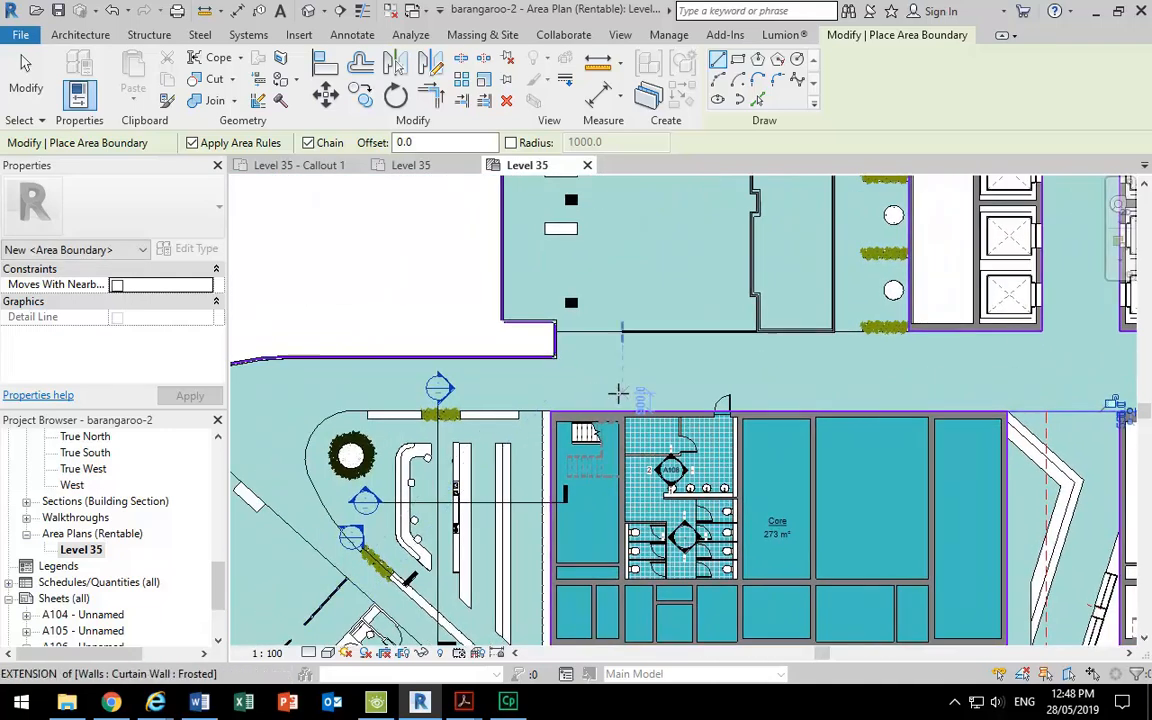
{"action": "scroll", "coordinate": [566, 368], "scroll_direction": "up", "scroll_amount": 2}
{"action": "scroll", "coordinate": [507, 391], "scroll_direction": "down", "scroll_amount": 1}
{"action": "middle_click_drag", "start_coordinate": [533, 392], "coordinate": [698, 394]}
{"action": "scroll", "coordinate": [697, 395], "scroll_direction": "up", "scroll_amount": 1}
{"action": "left_click", "coordinate": [694, 468]}
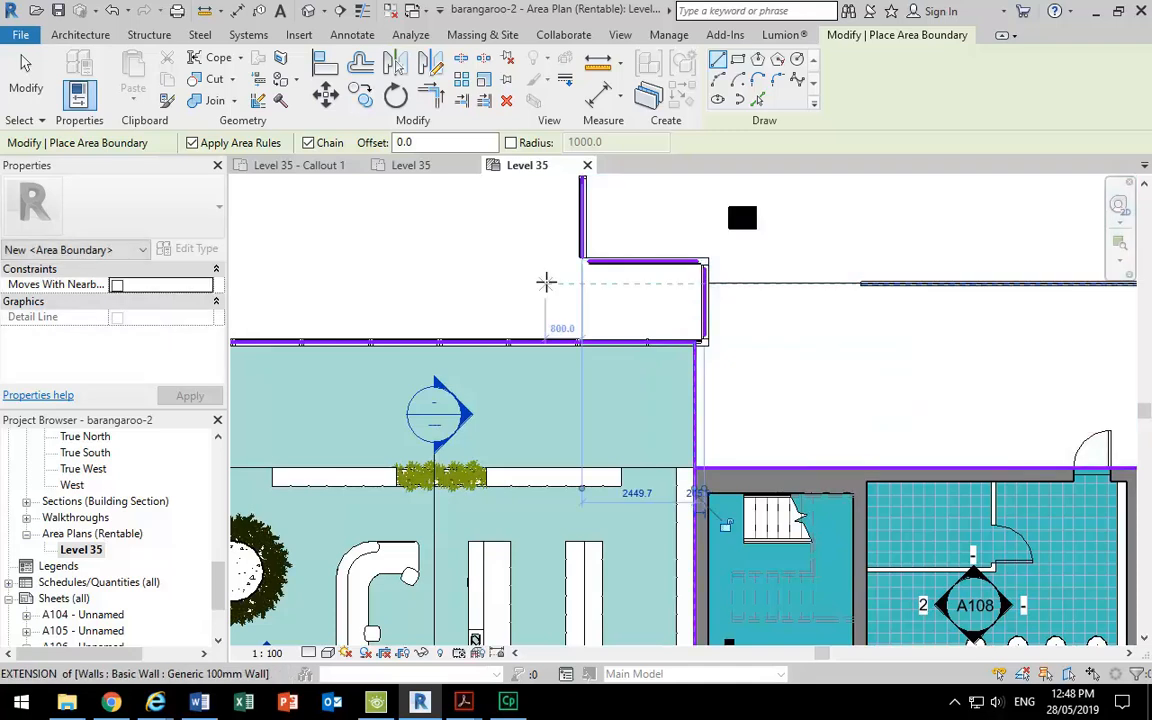
End the boundary command and check the Office area tag and the reduced office area on the plan.
{"action": "right_click", "coordinate": [567, 287]}
{"action": "scroll", "coordinate": [675, 376], "scroll_direction": "down", "scroll_amount": 3}
{"action": "middle_click_drag", "start_coordinate": [675, 376], "coordinate": [478, 230]}
{"action": "middle_click_drag", "start_coordinate": [800, 590], "coordinate": [697, 467]}
{"action": "scroll", "coordinate": [728, 505], "scroll_direction": "up", "scroll_amount": 2}
{"action": "scroll", "coordinate": [731, 505], "scroll_direction": "up", "scroll_amount": 5}
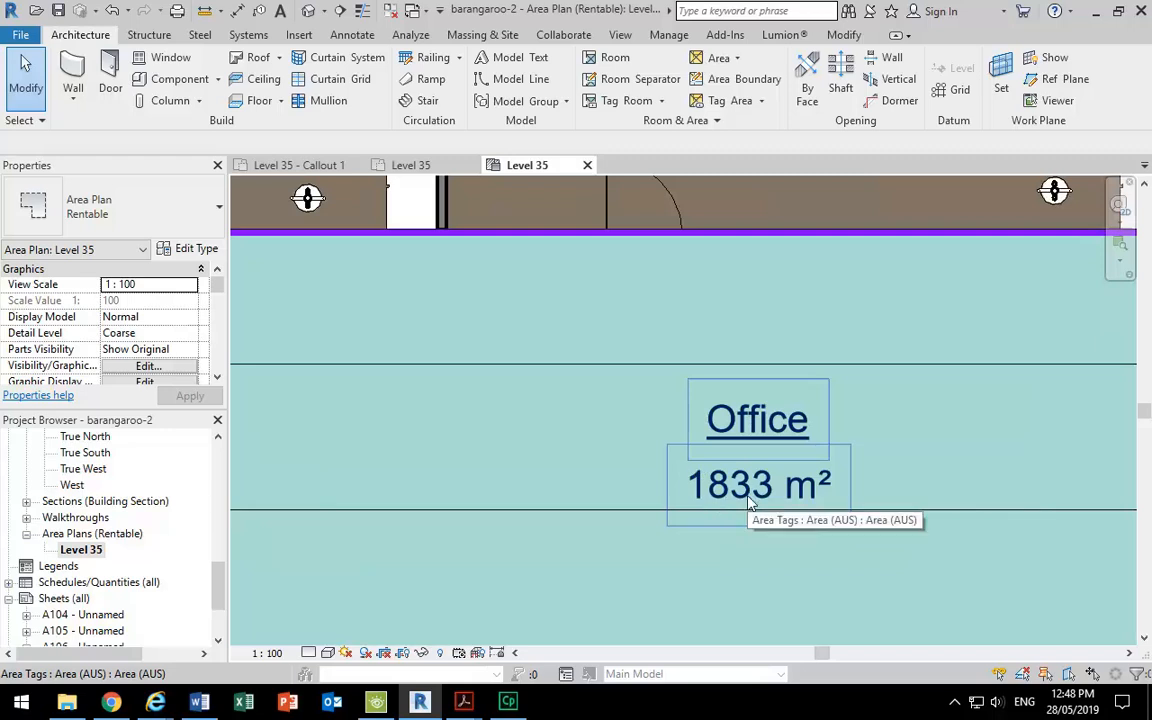
{"action": "scroll", "coordinate": [565, 419], "scroll_direction": "down", "scroll_amount": 8}
{"action": "scroll", "coordinate": [563, 412], "scroll_direction": "down", "scroll_amount": 2}
{"action": "middle_click_drag", "start_coordinate": [563, 412], "coordinate": [701, 514]}
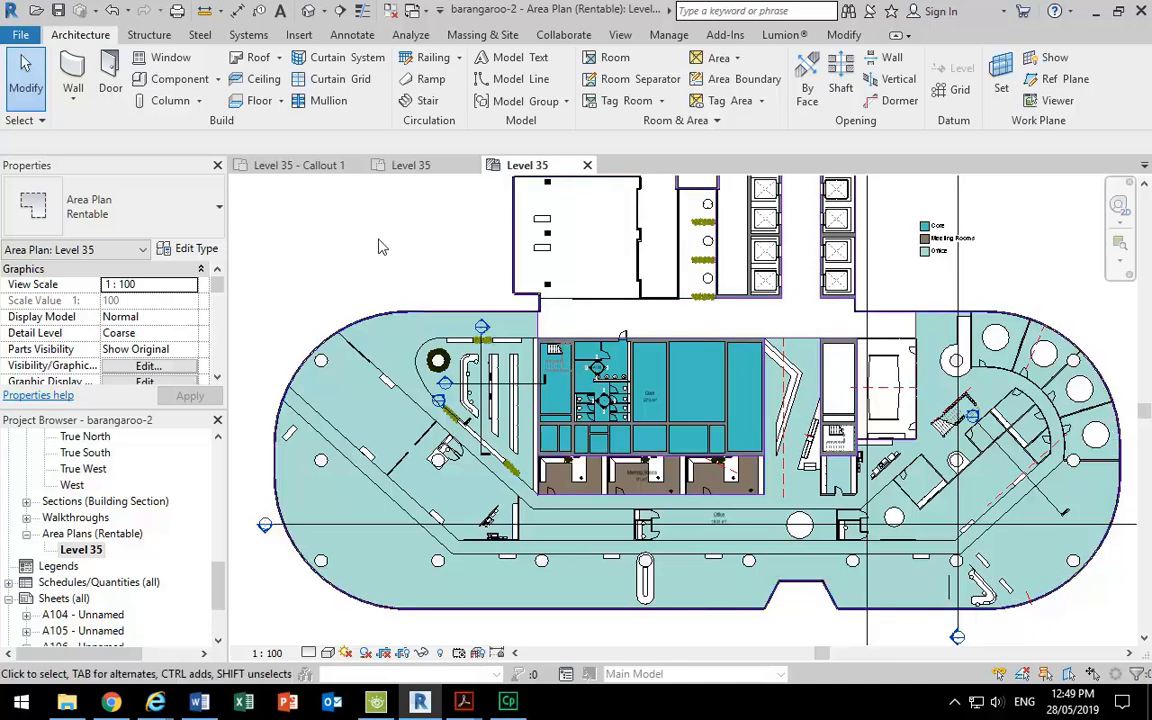
Switch to the NCC 2016 PDF and find Part F2 Sanitary and Other Facilities in the bookmarks, checking against the Word summary.
{"action": "left_click", "coordinate": [203, 704]}
{"action": "left_click", "coordinate": [203, 704]}
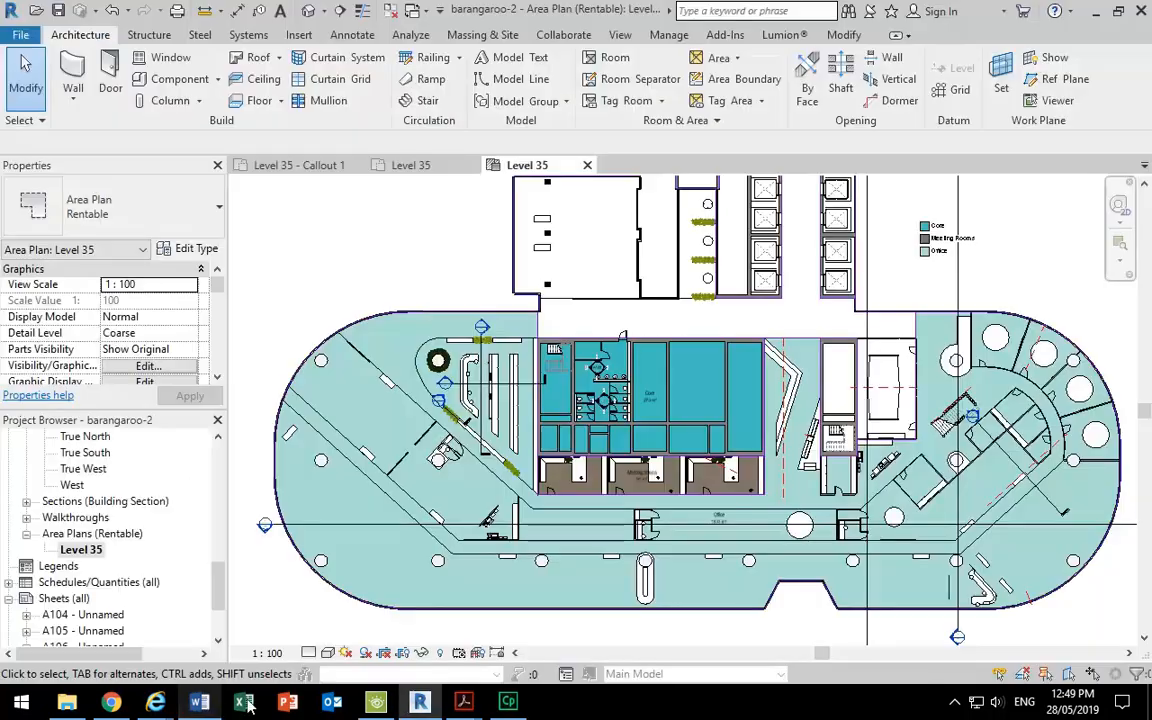
{"action": "mouse_move", "coordinate": [462, 706]}
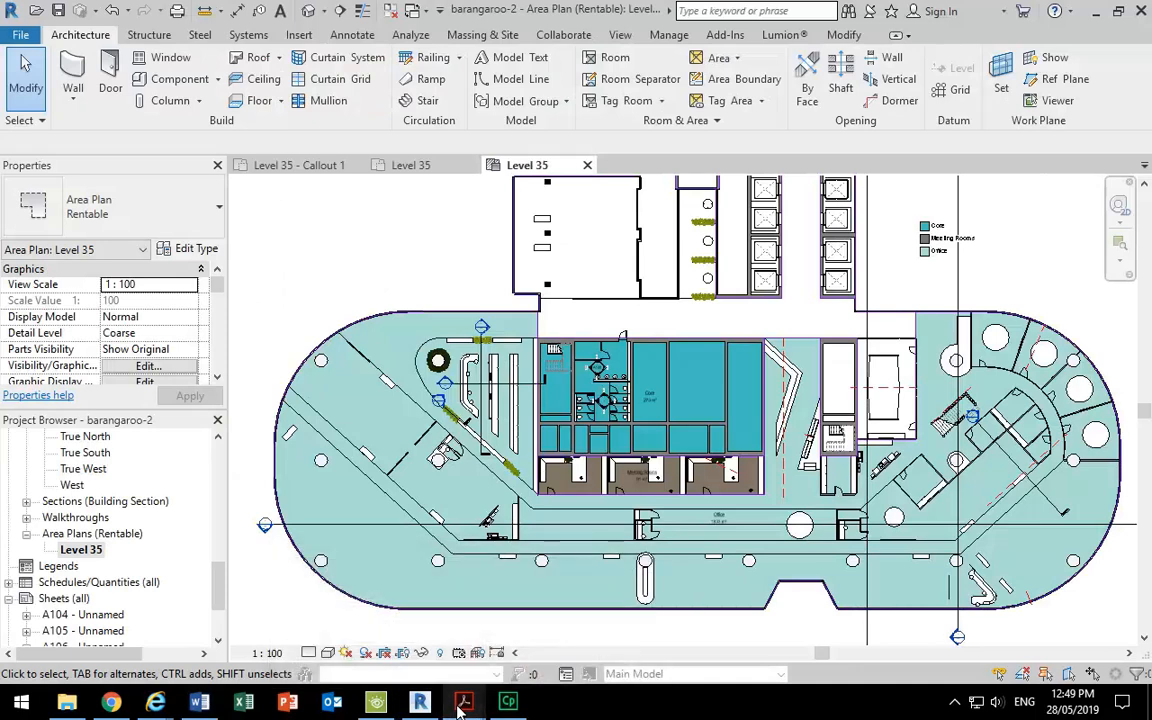
{"action": "left_click", "coordinate": [397, 620]}
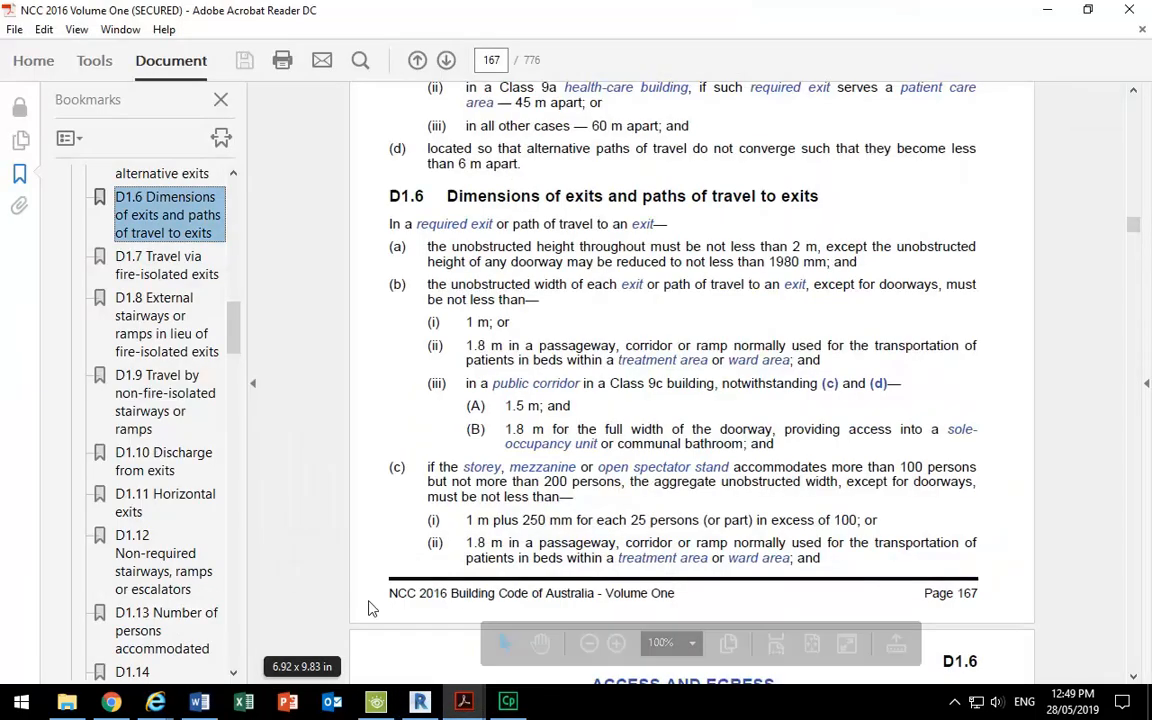
{"action": "left_click_drag", "start_coordinate": [233, 320], "coordinate": [231, 552]}
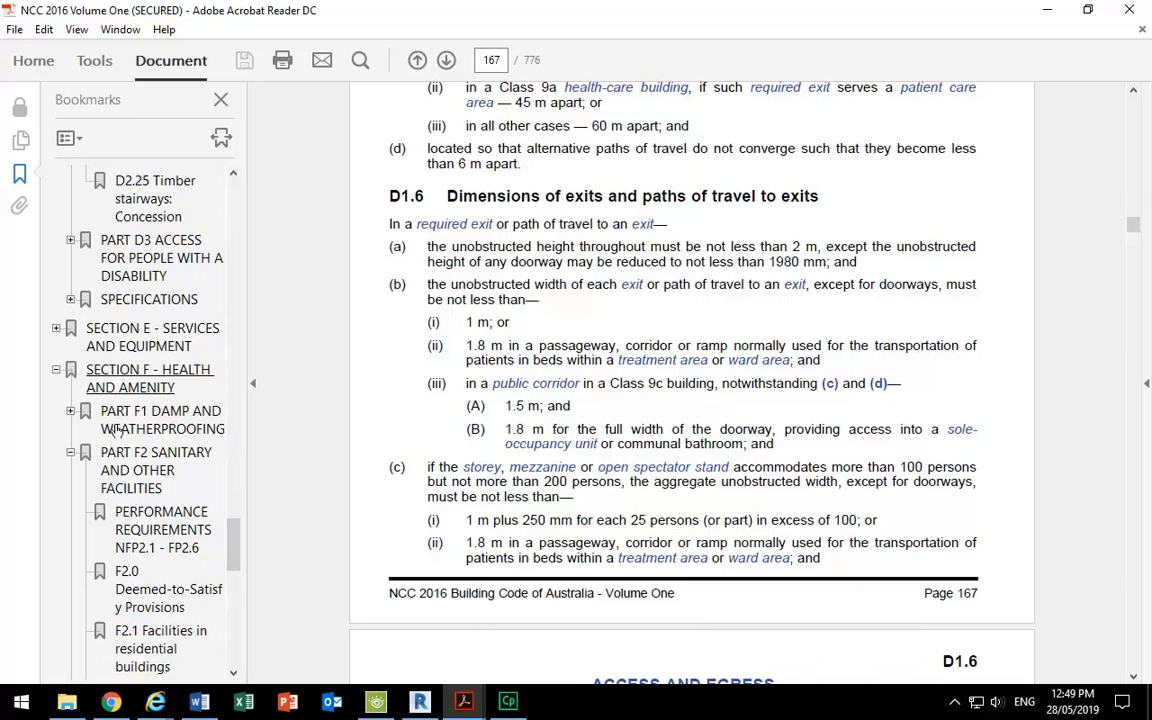
{"action": "mouse_move", "coordinate": [232, 548]}
{"action": "left_mouse_down"}
{"action": "mouse_move", "coordinate": [242, 584]}
{"action": "mouse_move", "coordinate": [240, 548]}
{"action": "mouse_move", "coordinate": [243, 557]}
{"action": "left_mouse_up"}
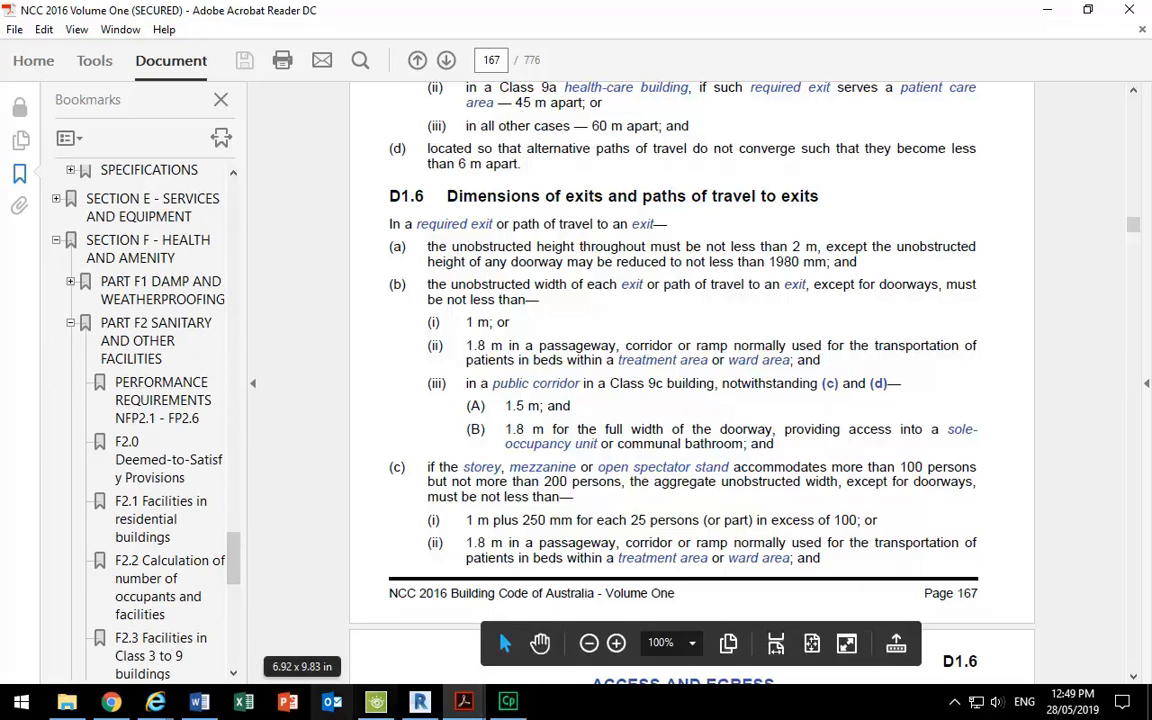
{"action": "left_click", "coordinate": [199, 701]}
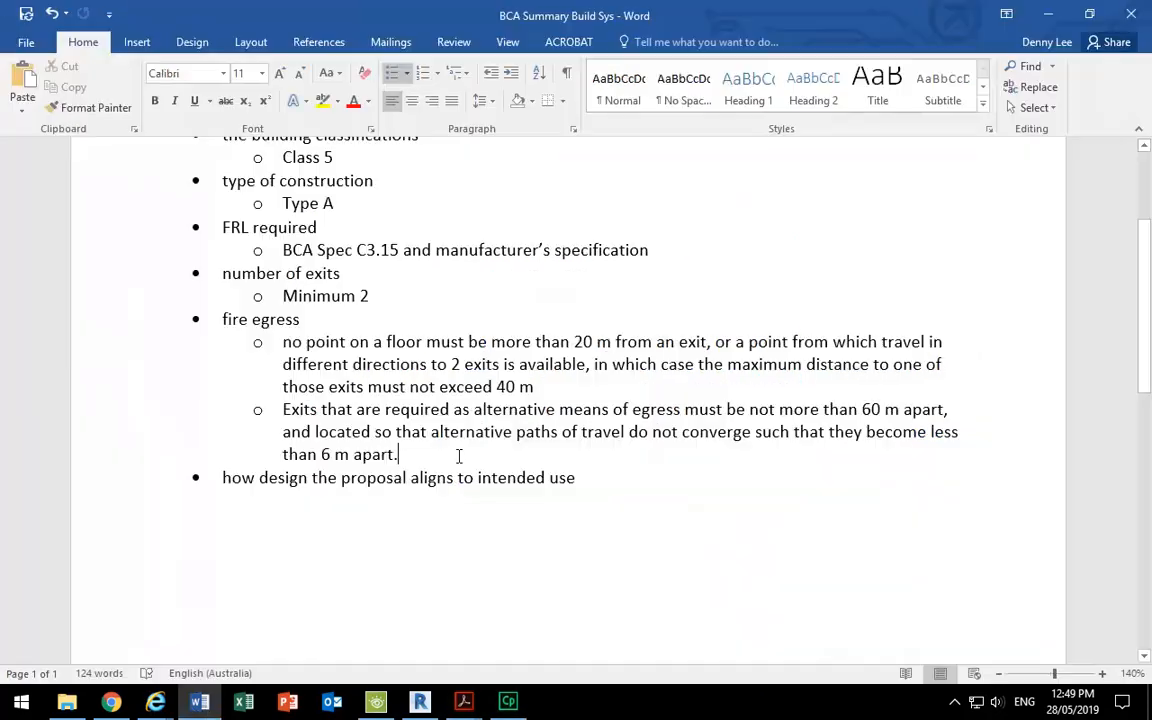
{"action": "left_click", "coordinate": [463, 701]}
{"action": "left_click", "coordinate": [386, 620]}
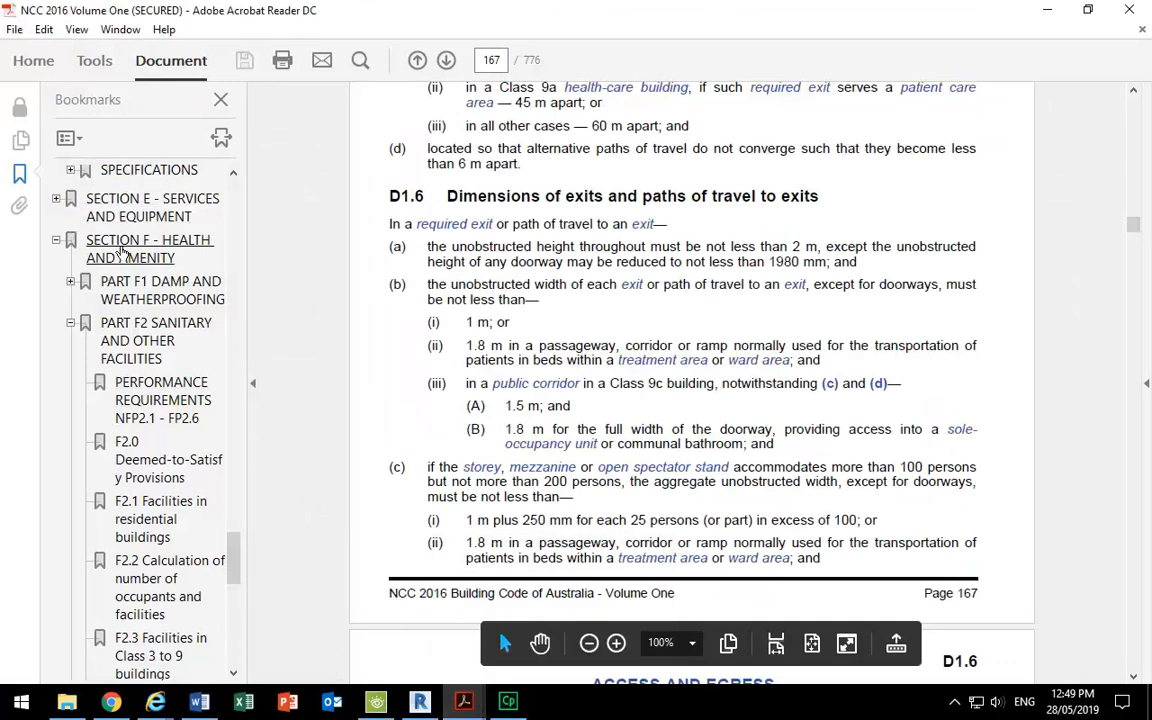
Switch to the Word BCA summary and review the item "how design the proposal aligns to intended use".
{"action": "key", "text": "alt+Tab"}
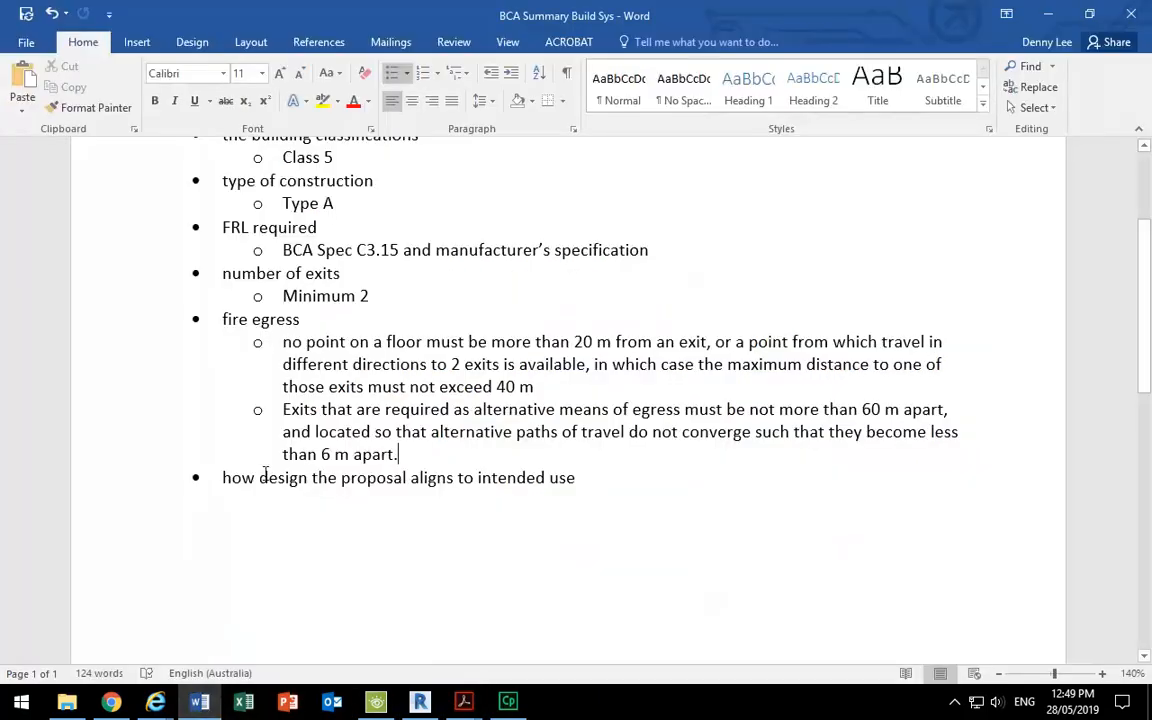
{"action": "left_click_drag", "start_coordinate": [222, 477], "coordinate": [599, 489]}
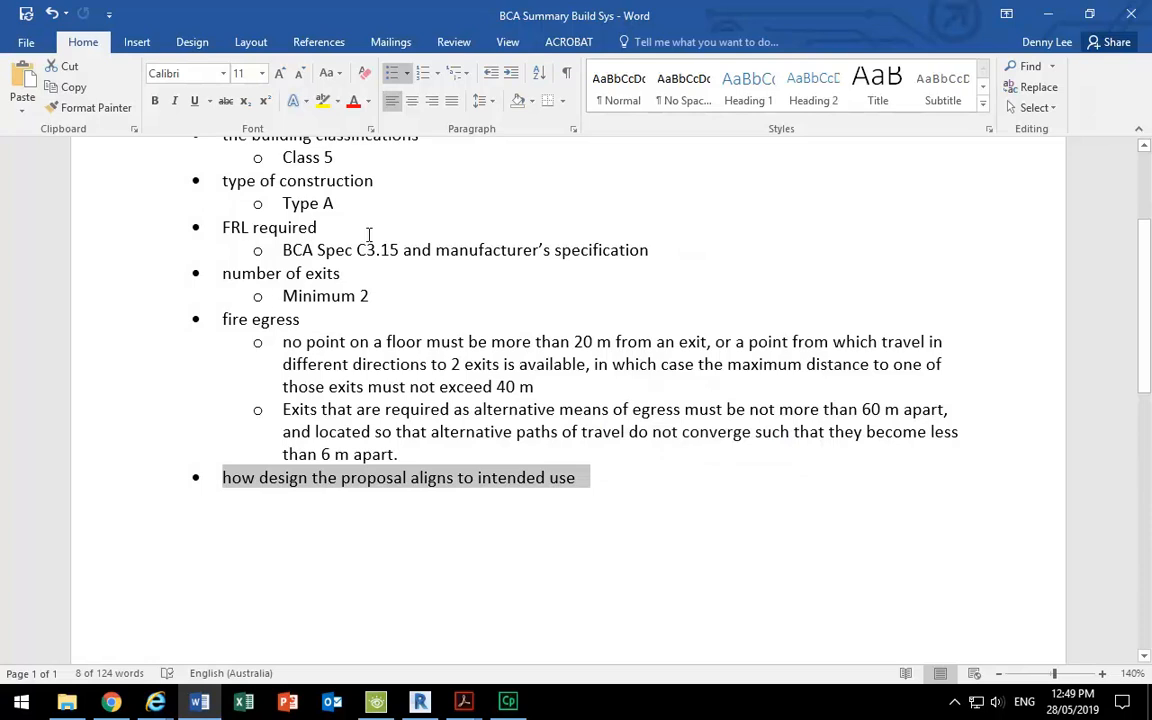
{"action": "left_click", "coordinate": [580, 478]}
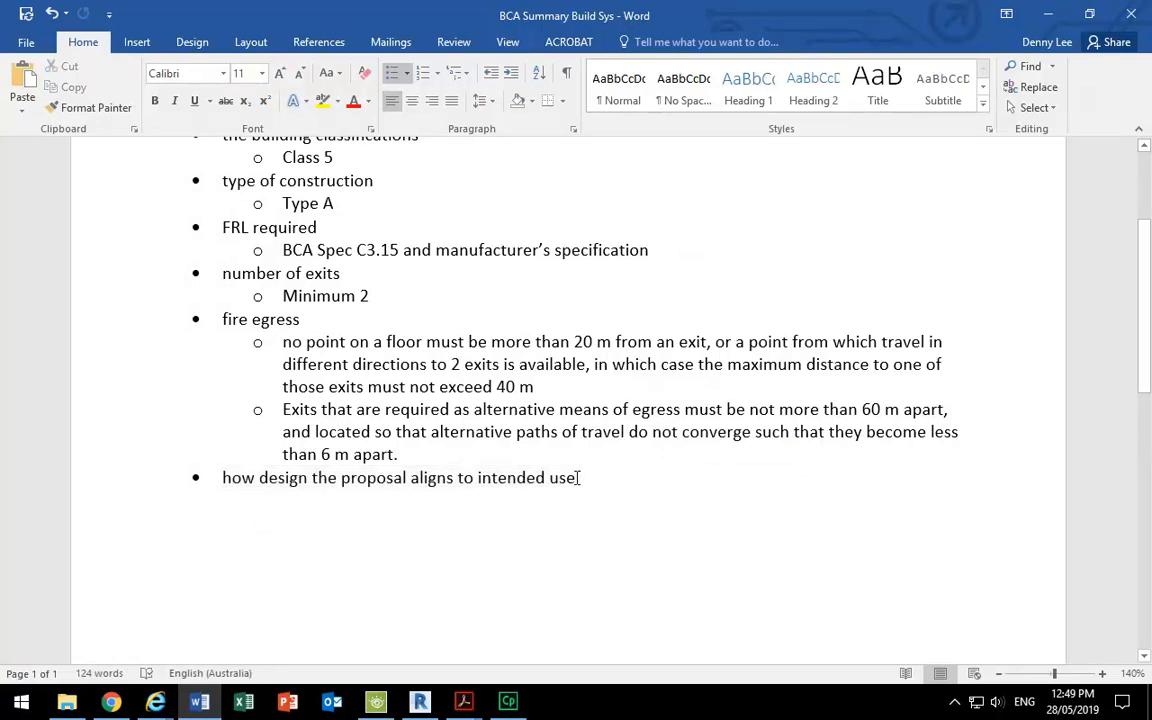
{"action": "scroll", "coordinate": [580, 477], "scroll_direction": "up", "scroll_amount": 3}
{"action": "scroll", "coordinate": [576, 477], "scroll_direction": "down", "scroll_amount": 3}
{"action": "left_click_drag", "start_coordinate": [586, 477], "coordinate": [507, 479]}
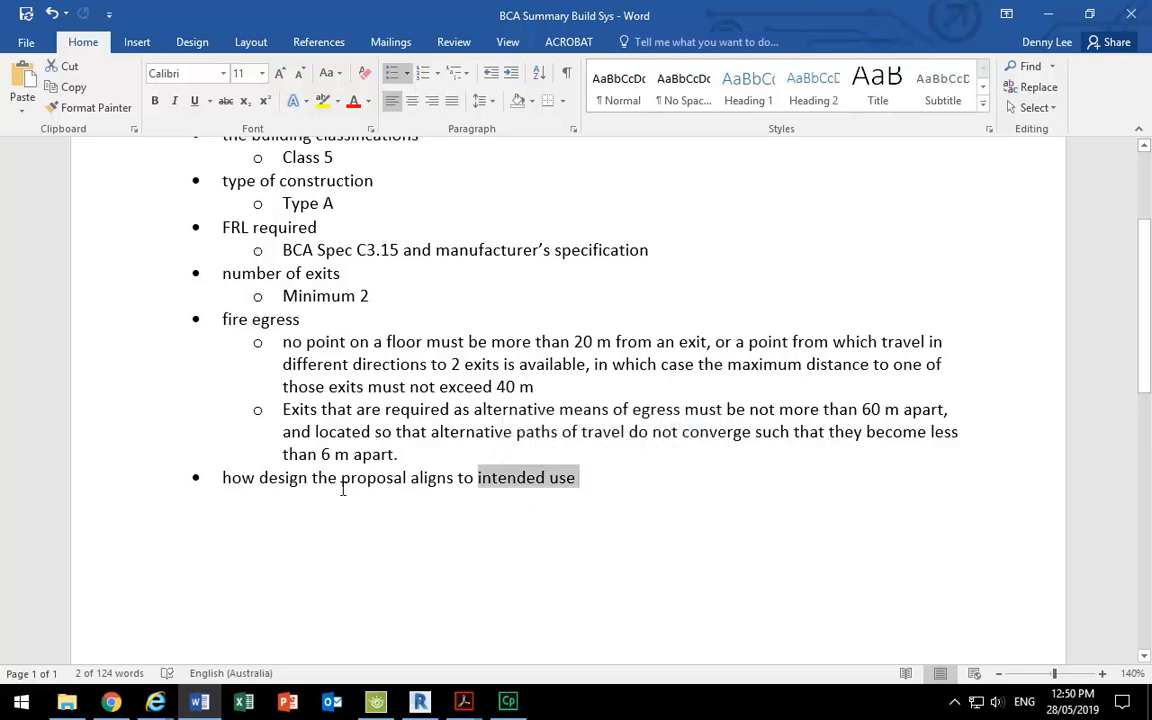
{"action": "left_click_drag", "start_coordinate": [259, 477], "coordinate": [548, 481]}
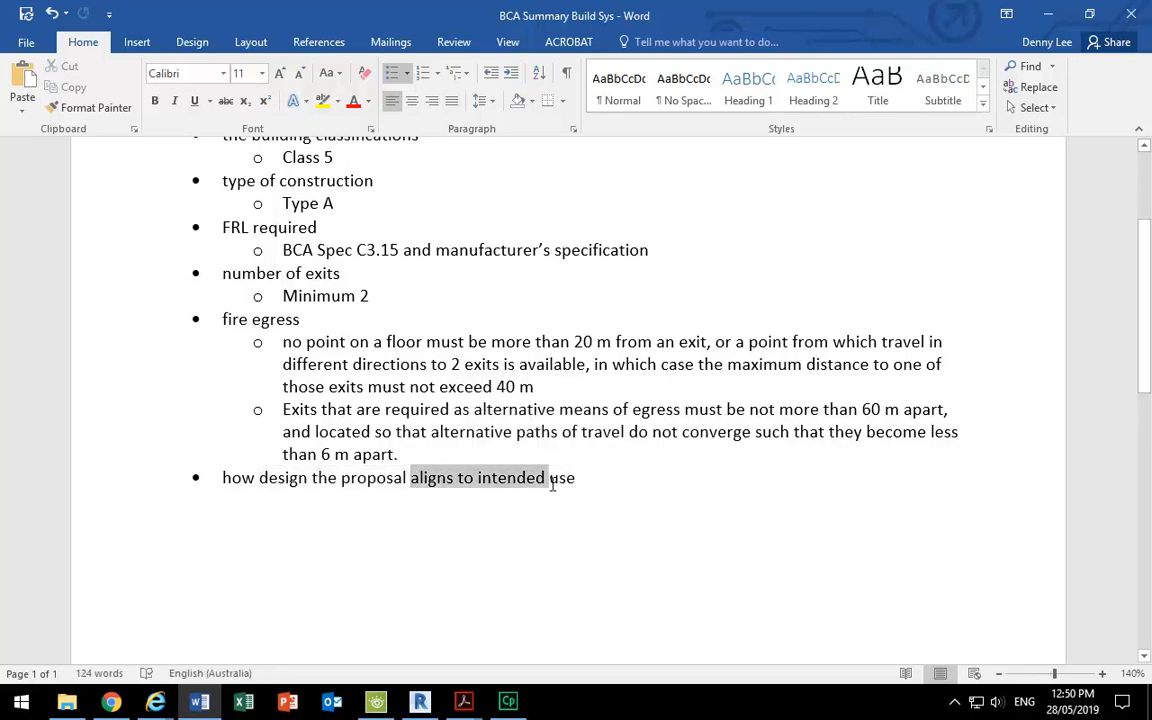
Leave the Word summary for the NCC 2016 PDF and display the Section F - Health and Amenity title page.
{"action": "left_click", "coordinate": [586, 482]}
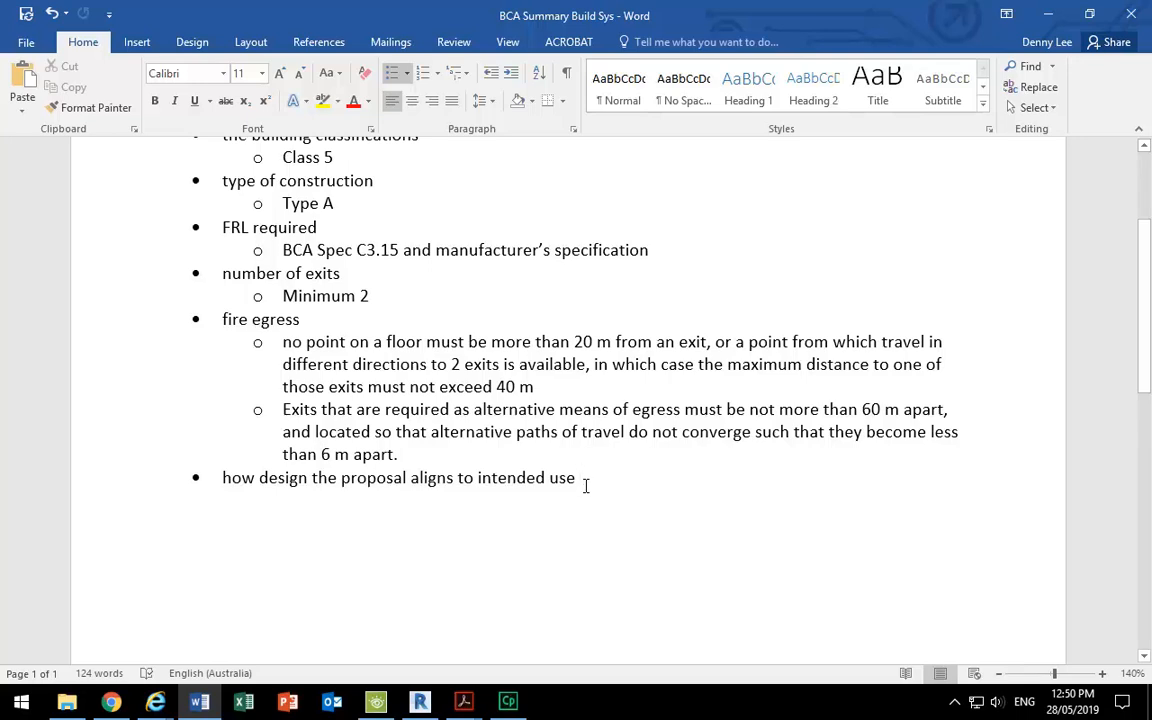
{"action": "left_click", "coordinate": [1060, 15]}
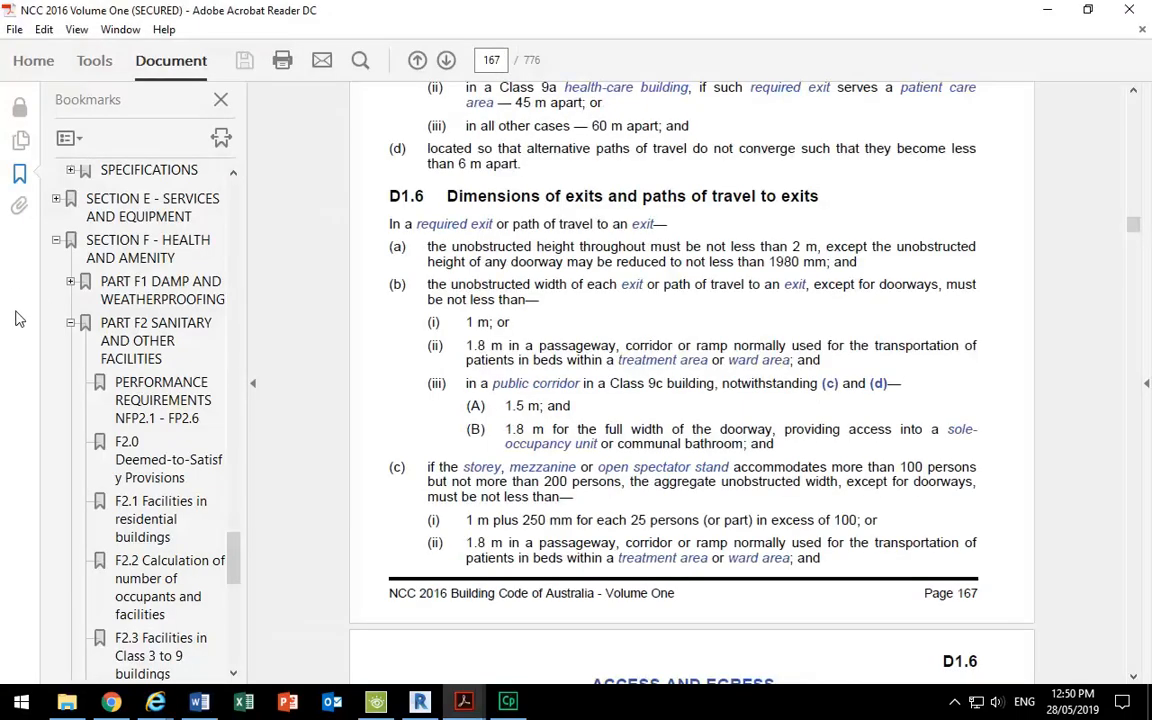
{"action": "left_click", "coordinate": [125, 252]}
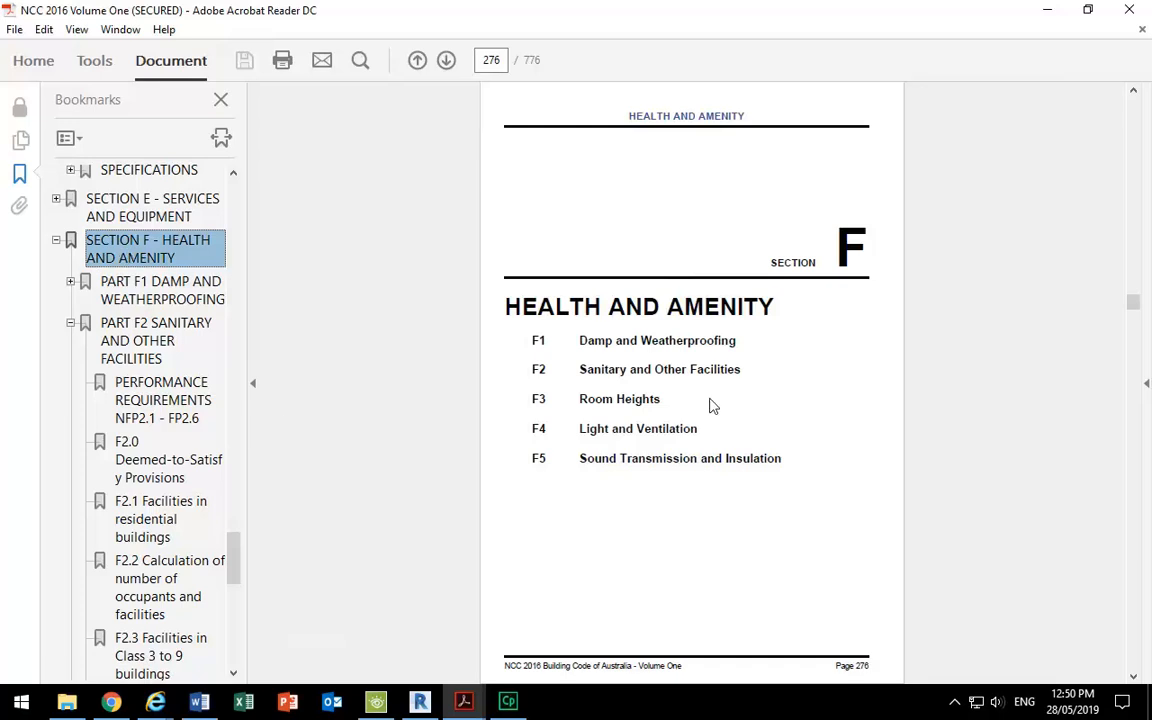
Go to Part D1 Provision for Escape and collapse the Section D and Section F bookmarks to view the list of NCC sections.
{"action": "left_click_drag", "start_coordinate": [234, 571], "coordinate": [230, 393]}
{"action": "left_click", "coordinate": [73, 265]}
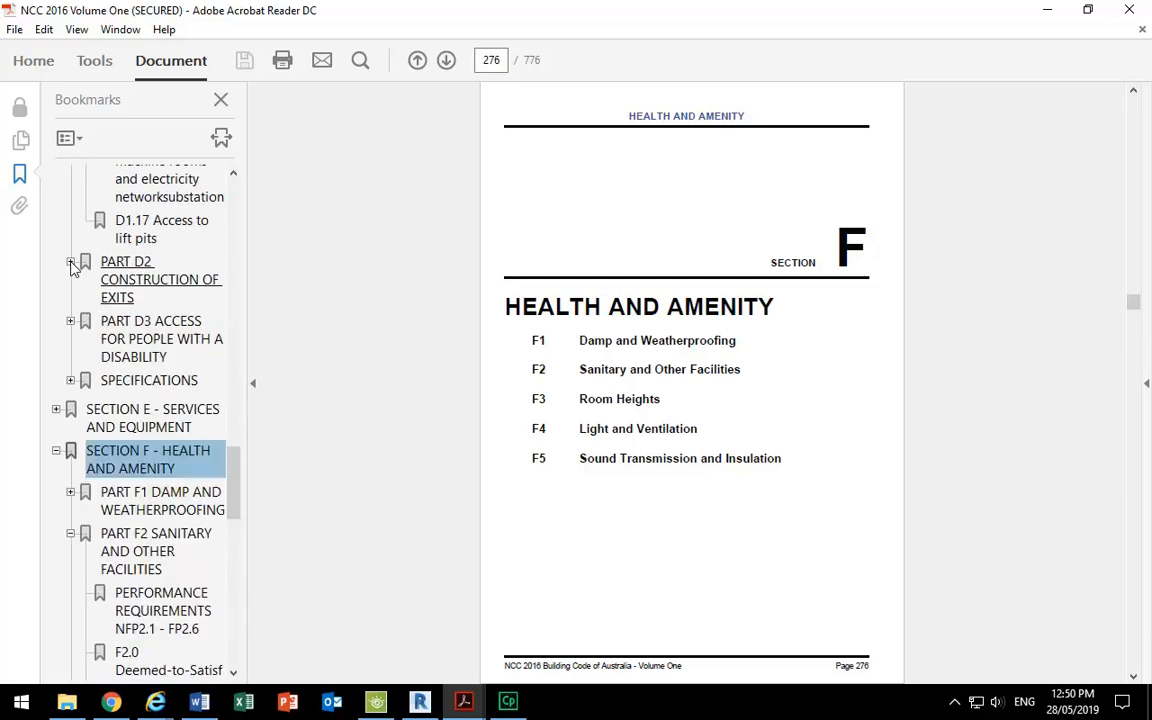
{"action": "left_click_drag", "start_coordinate": [230, 490], "coordinate": [229, 330]}
{"action": "left_click", "coordinate": [86, 362]}
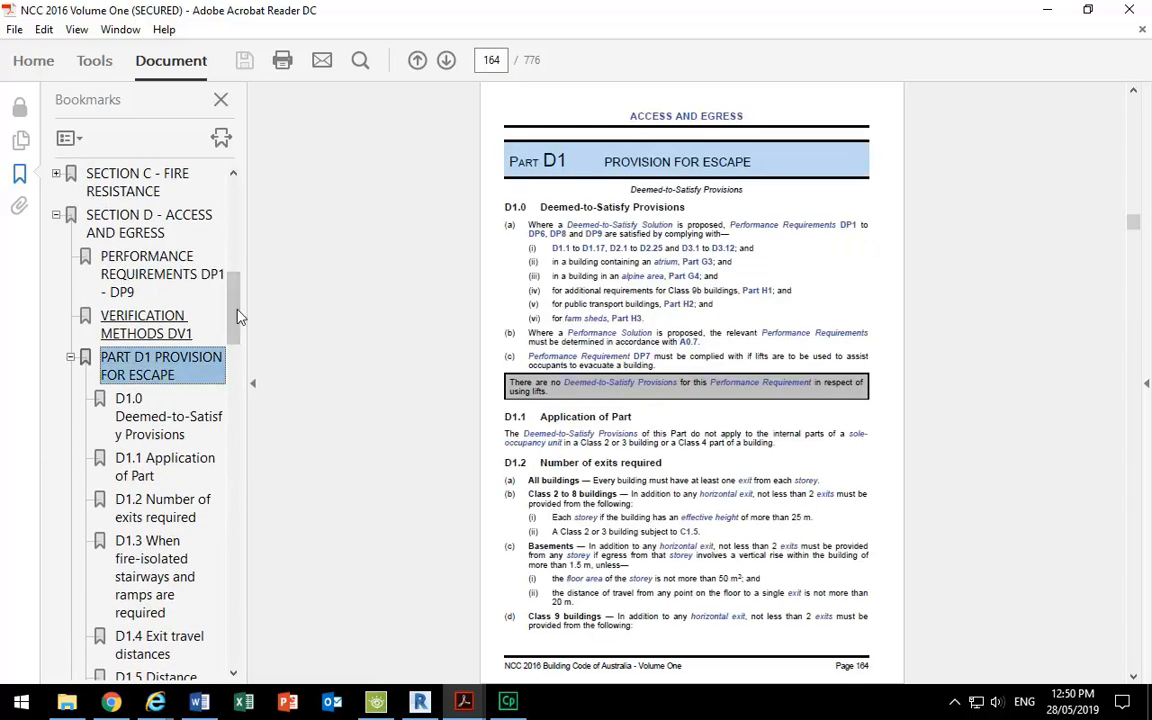
{"action": "left_click_drag", "start_coordinate": [231, 303], "coordinate": [231, 286]}
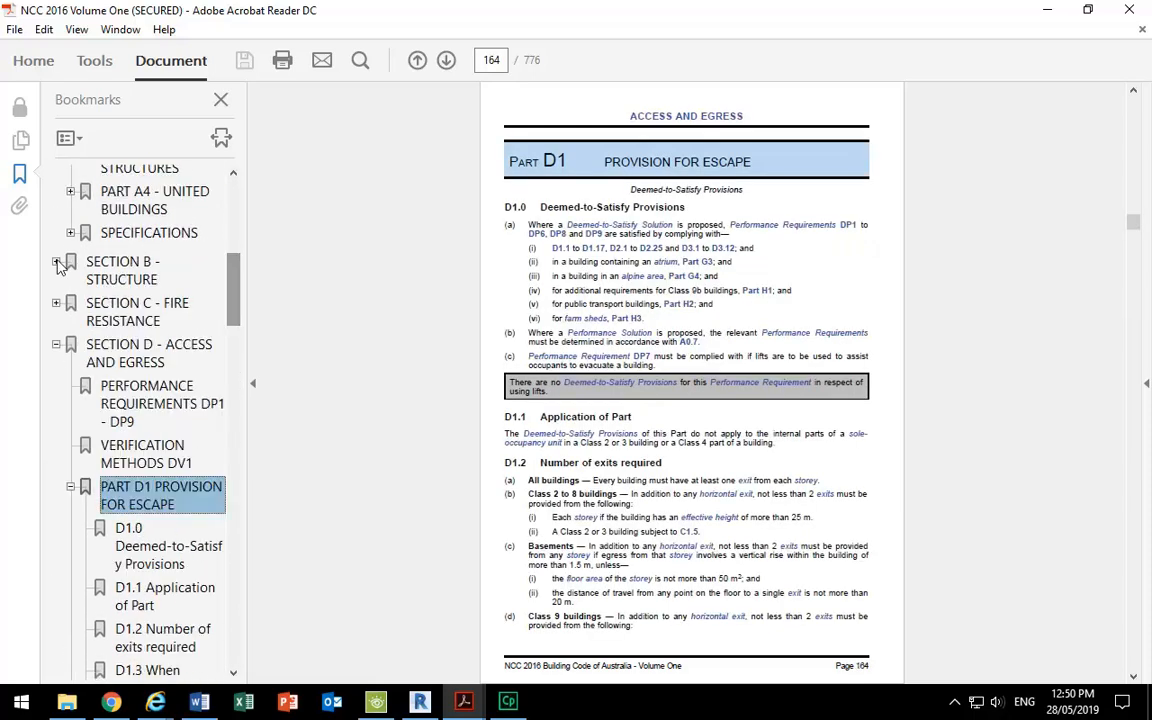
{"action": "left_click", "coordinate": [56, 345]}
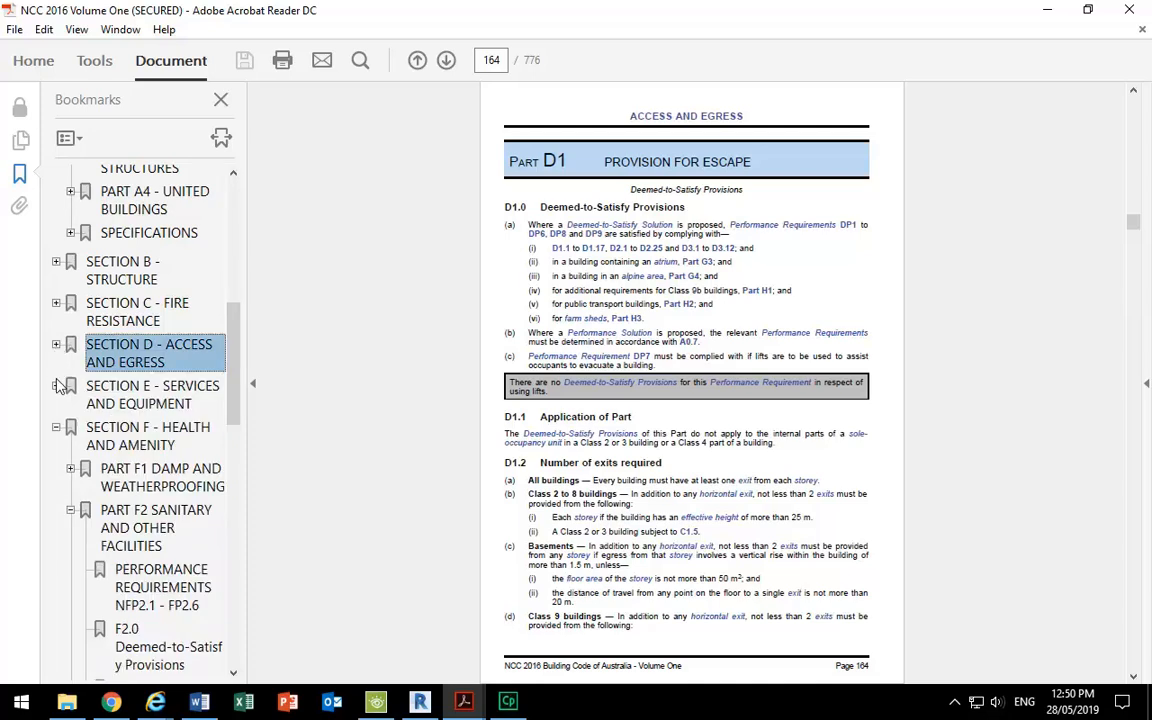
{"action": "left_click", "coordinate": [56, 428]}
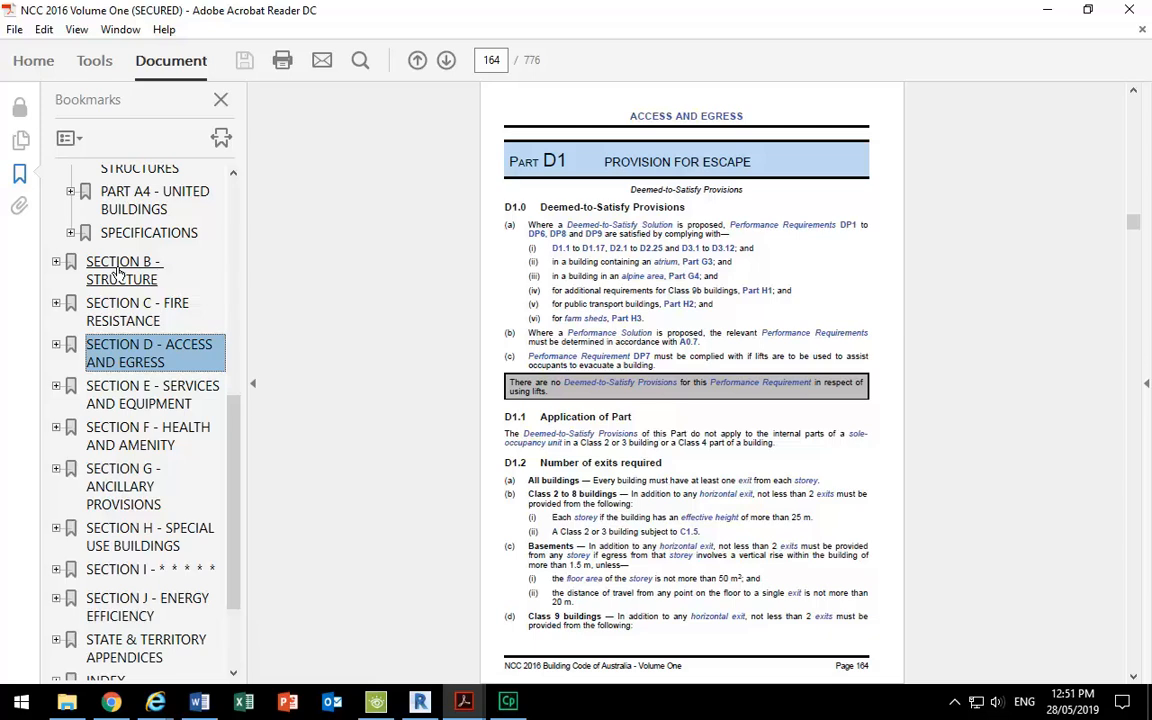
Switch to the Word BCA summary and review the Barangaroo list from the building classifications to the intended-use item.
{"action": "left_click", "coordinate": [199, 702]}
{"action": "scroll", "coordinate": [430, 470], "scroll_direction": "up", "scroll_amount": 2}
{"action": "scroll", "coordinate": [428, 470], "scroll_direction": "up", "scroll_amount": 1}
{"action": "scroll", "coordinate": [428, 468], "scroll_direction": "down", "scroll_amount": 2}
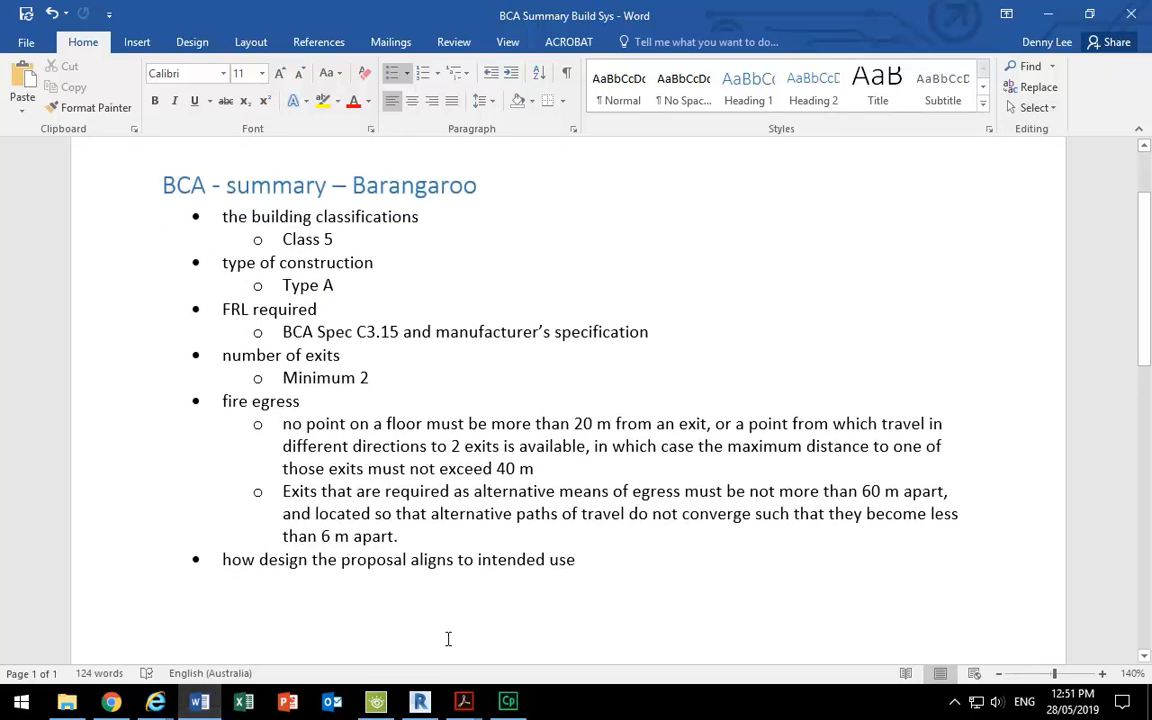